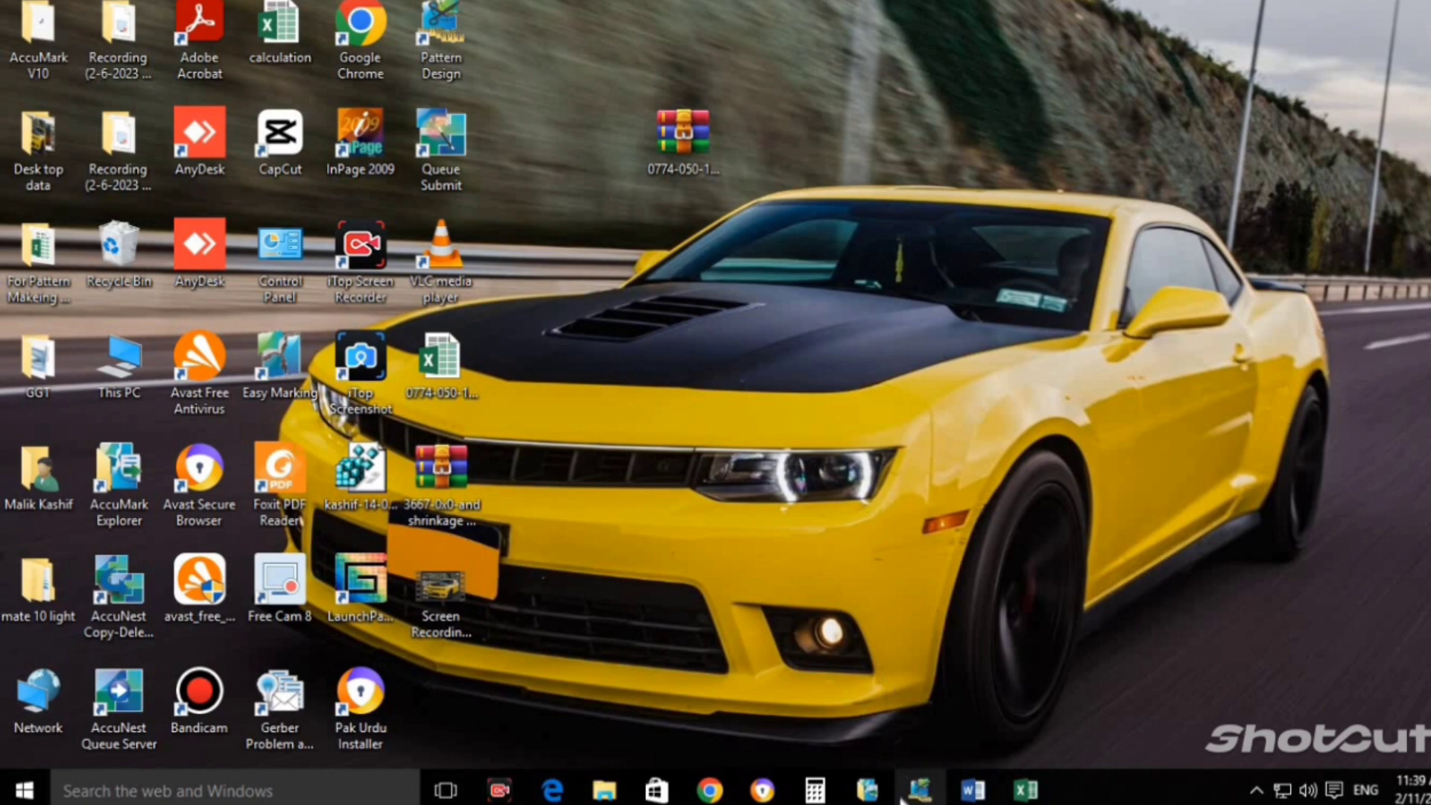
Check the stored base pieces in AccuMark Explorer and examine the rectangular base piece's dimensions in Pattern Design.
click(867, 790)
key(ctrl+a)
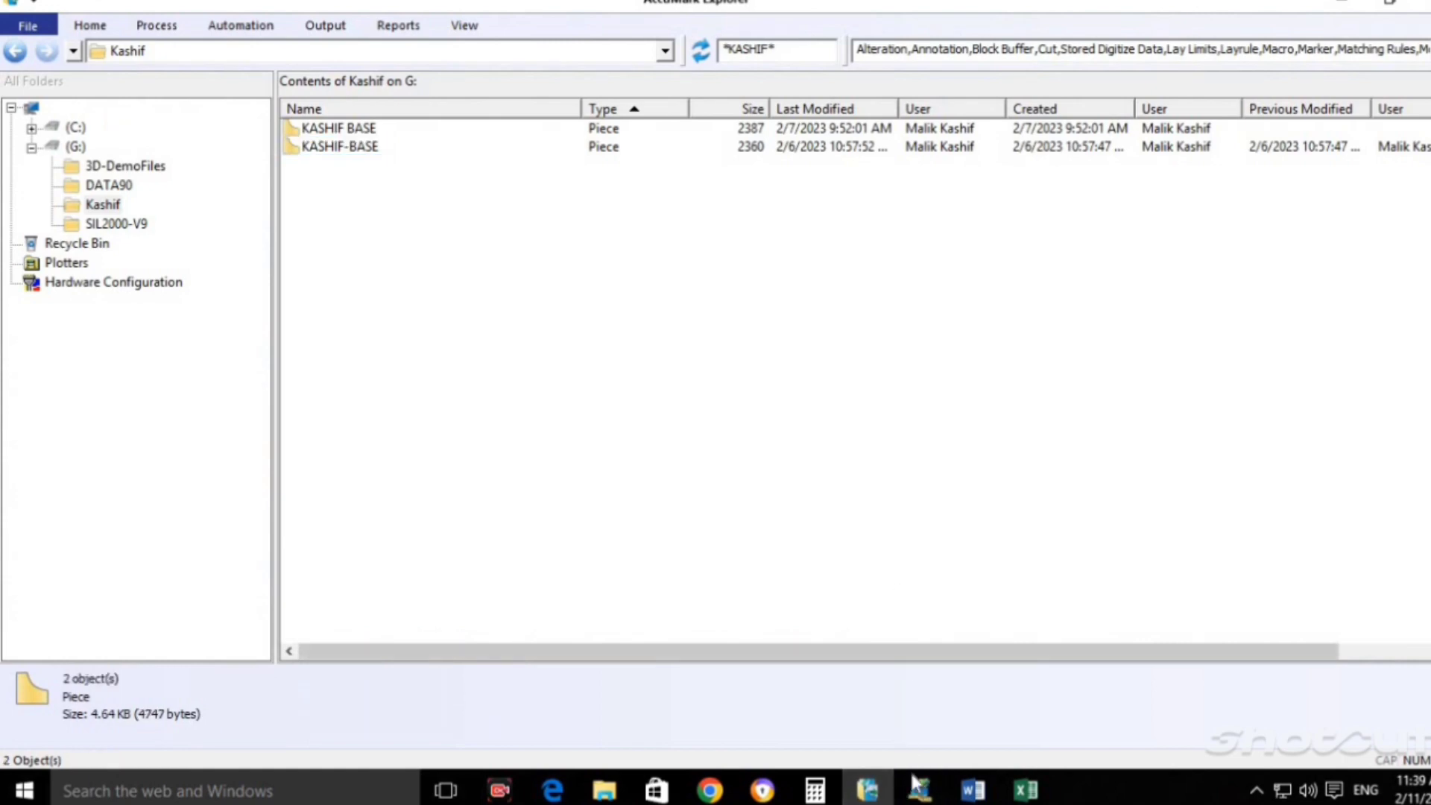
click(919, 790)
click(776, 489)
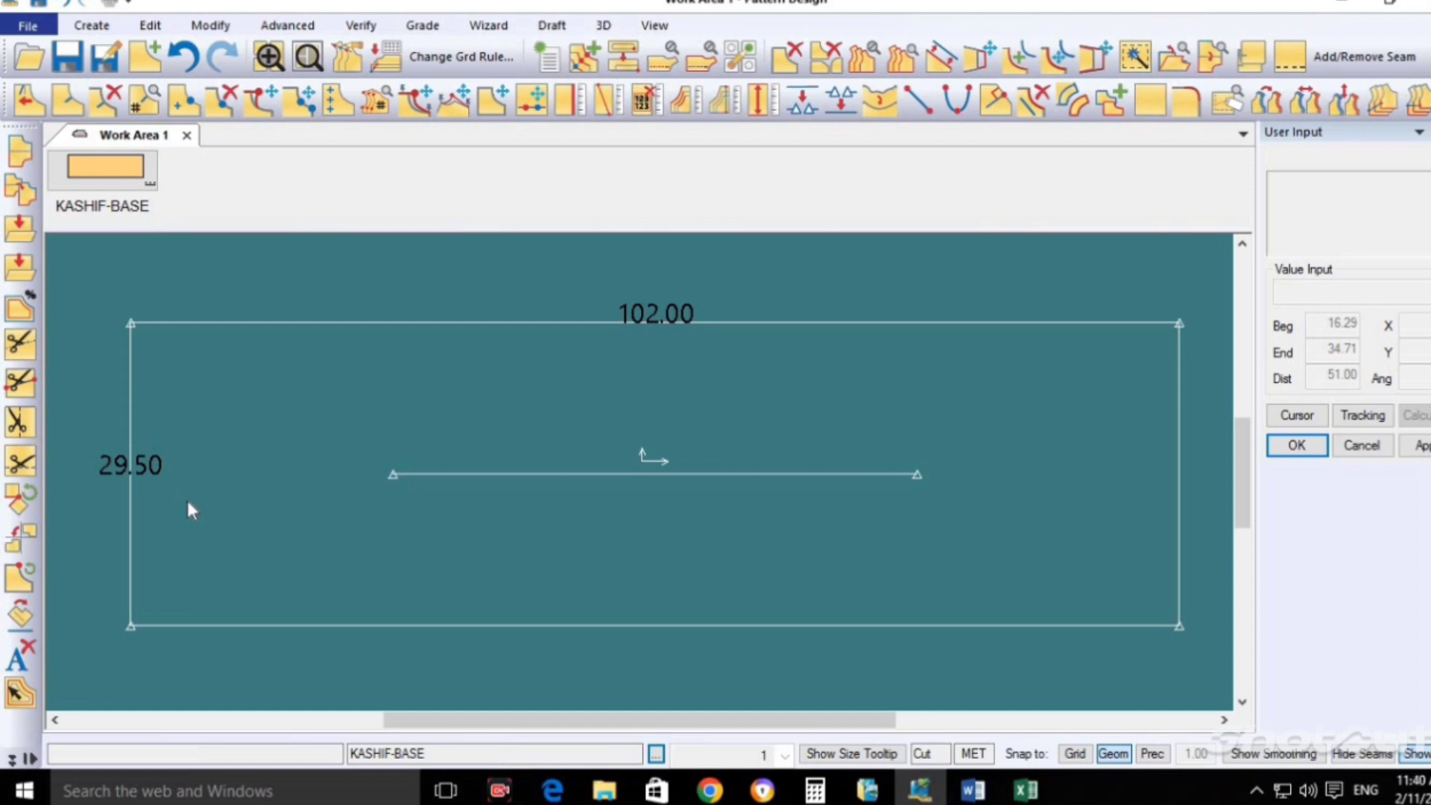
scroll(781, 518, down, 1)
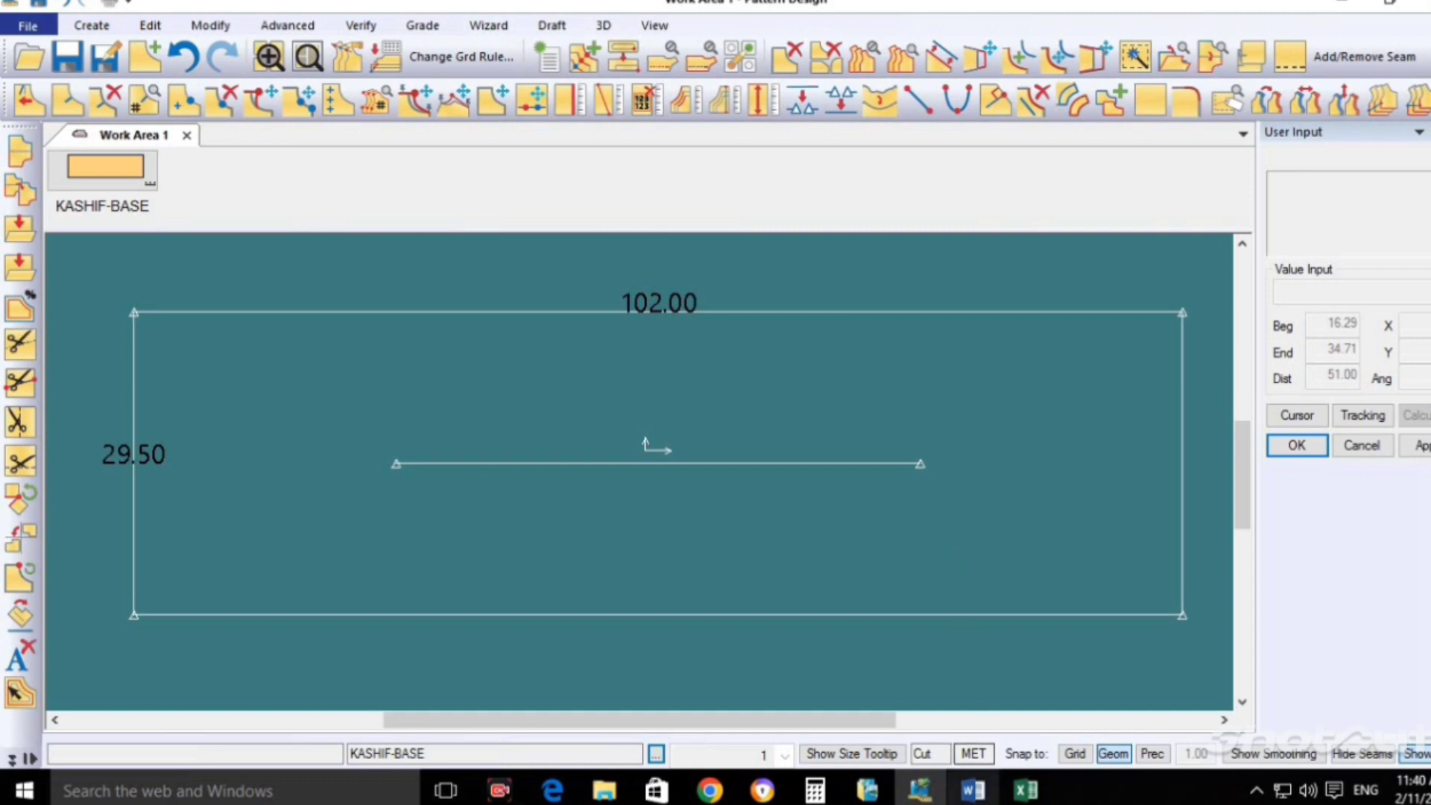
Switch to the Word allowance list, set the HIP seat value to 3cm, and review the Knee, Calf and Btm values.
click(972, 790)
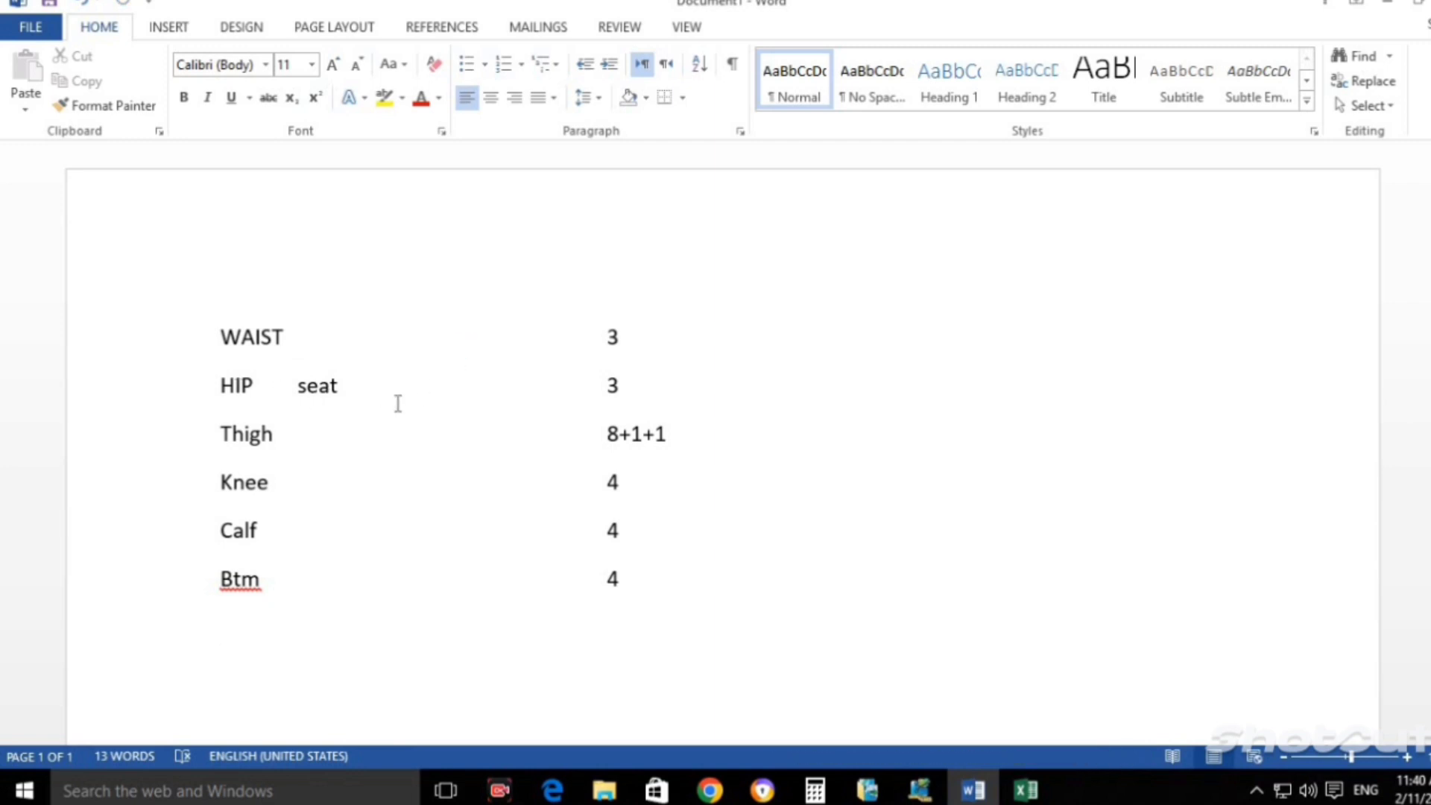
click(631, 385)
text(cm)
click(279, 483)
click(273, 550)
click(295, 578)
drag(593, 497, 639, 582)
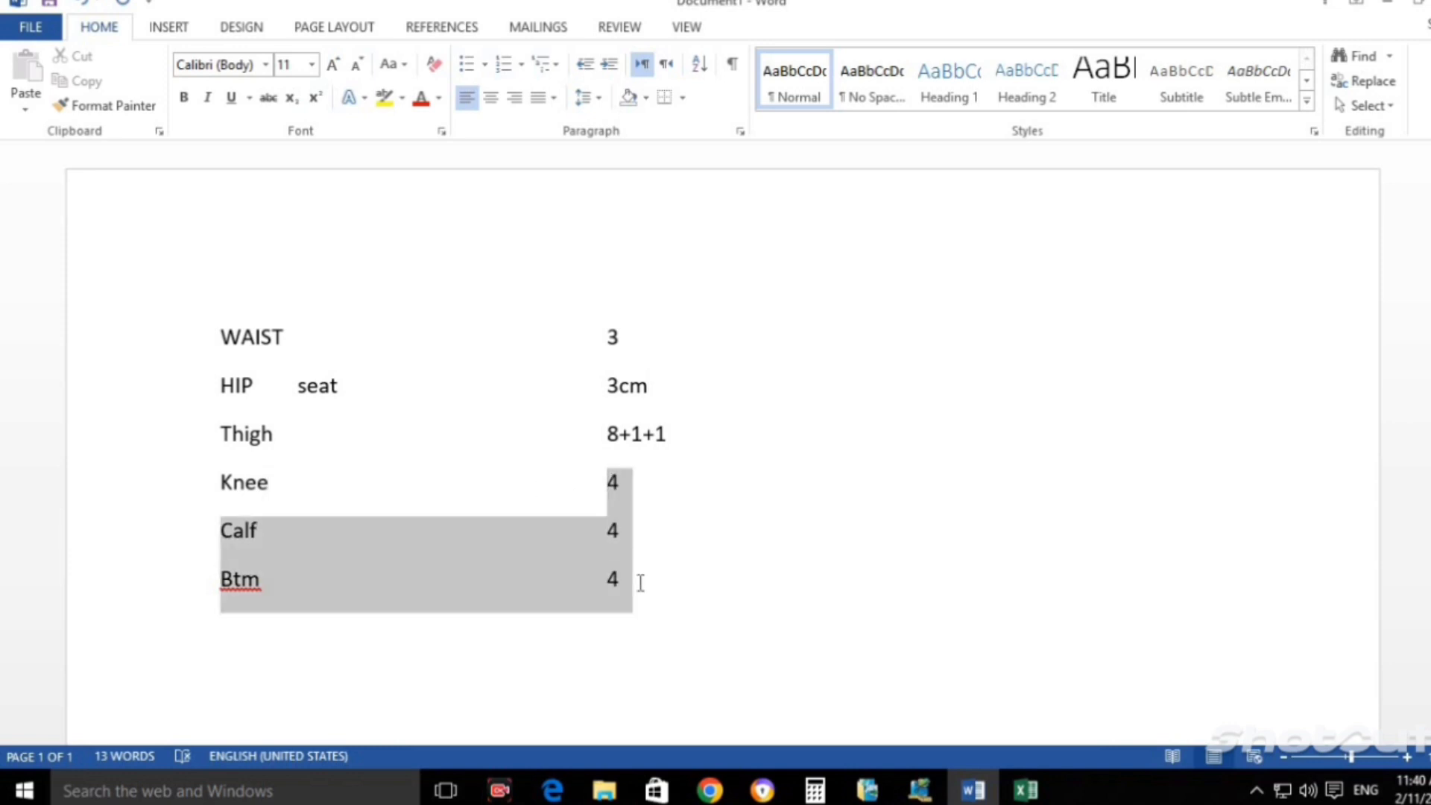
click(706, 620)
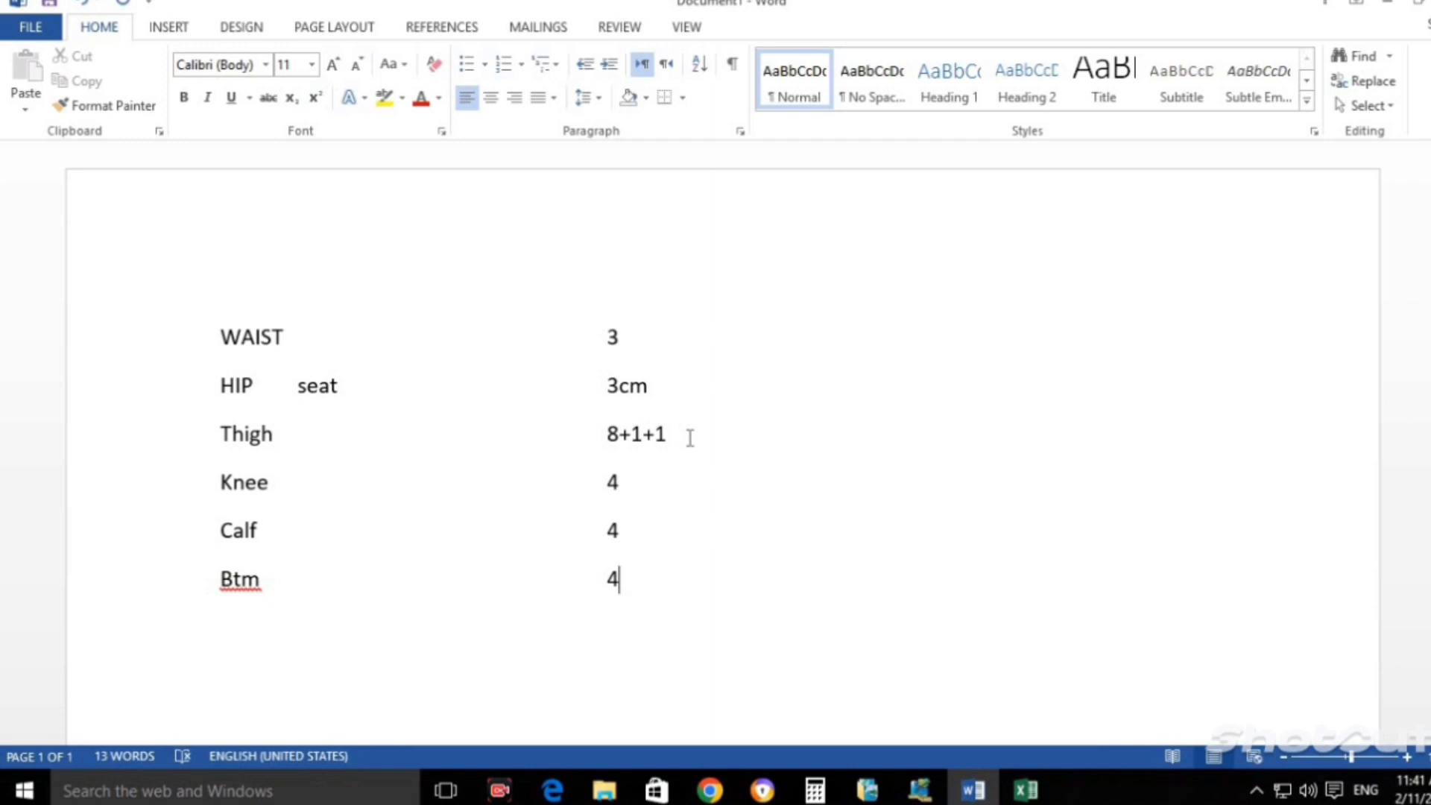
Set the WAIST value to 3cm and reduce the Thigh value to 8 in the allowance list.
click(632, 334)
text(cm)
drag(681, 441, 619, 441)
key(BackSpace)
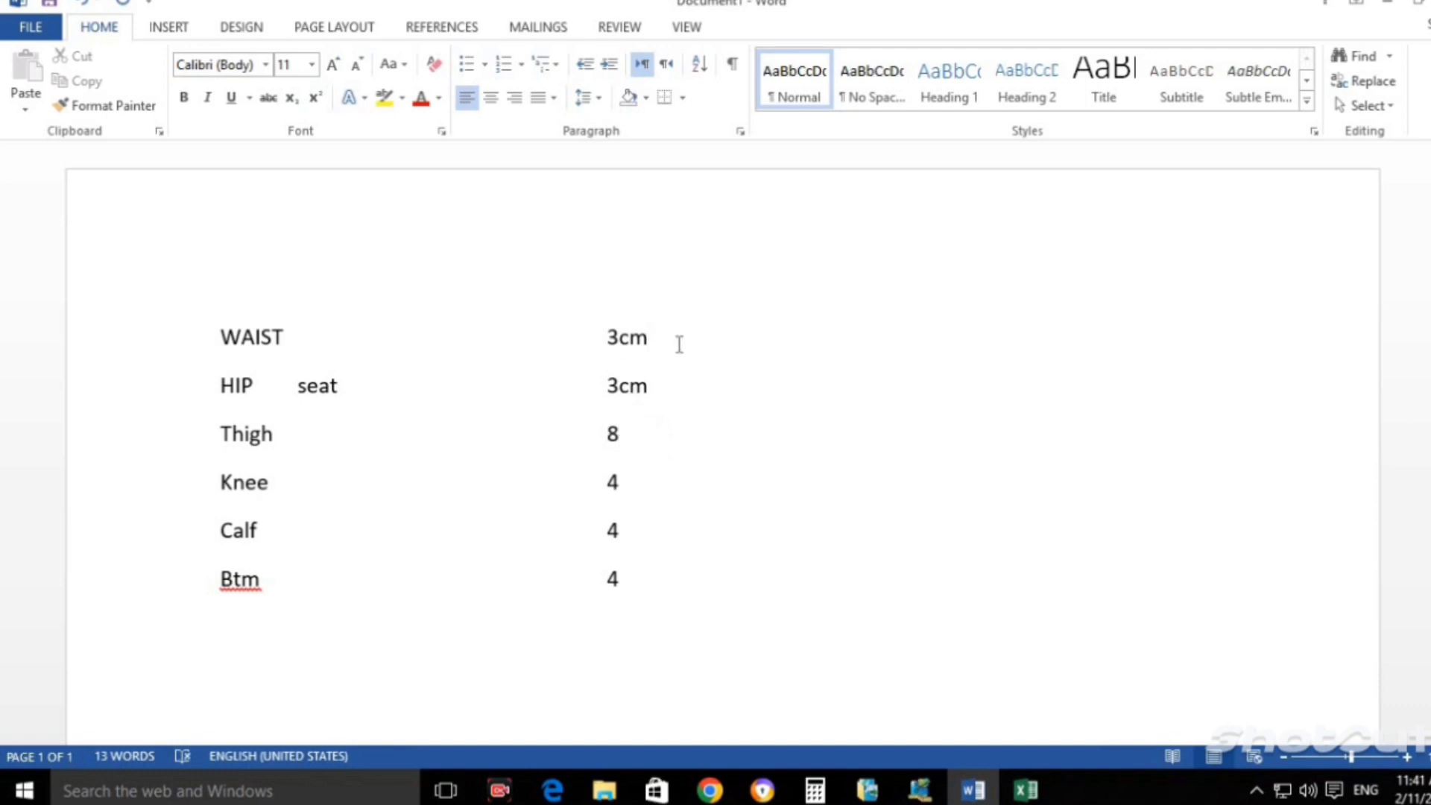
click(673, 386)
click(376, 211)
Switch to the Excel measurement sheet and examine the 1/2 THIGH row, including the formula in N11.
click(1026, 790)
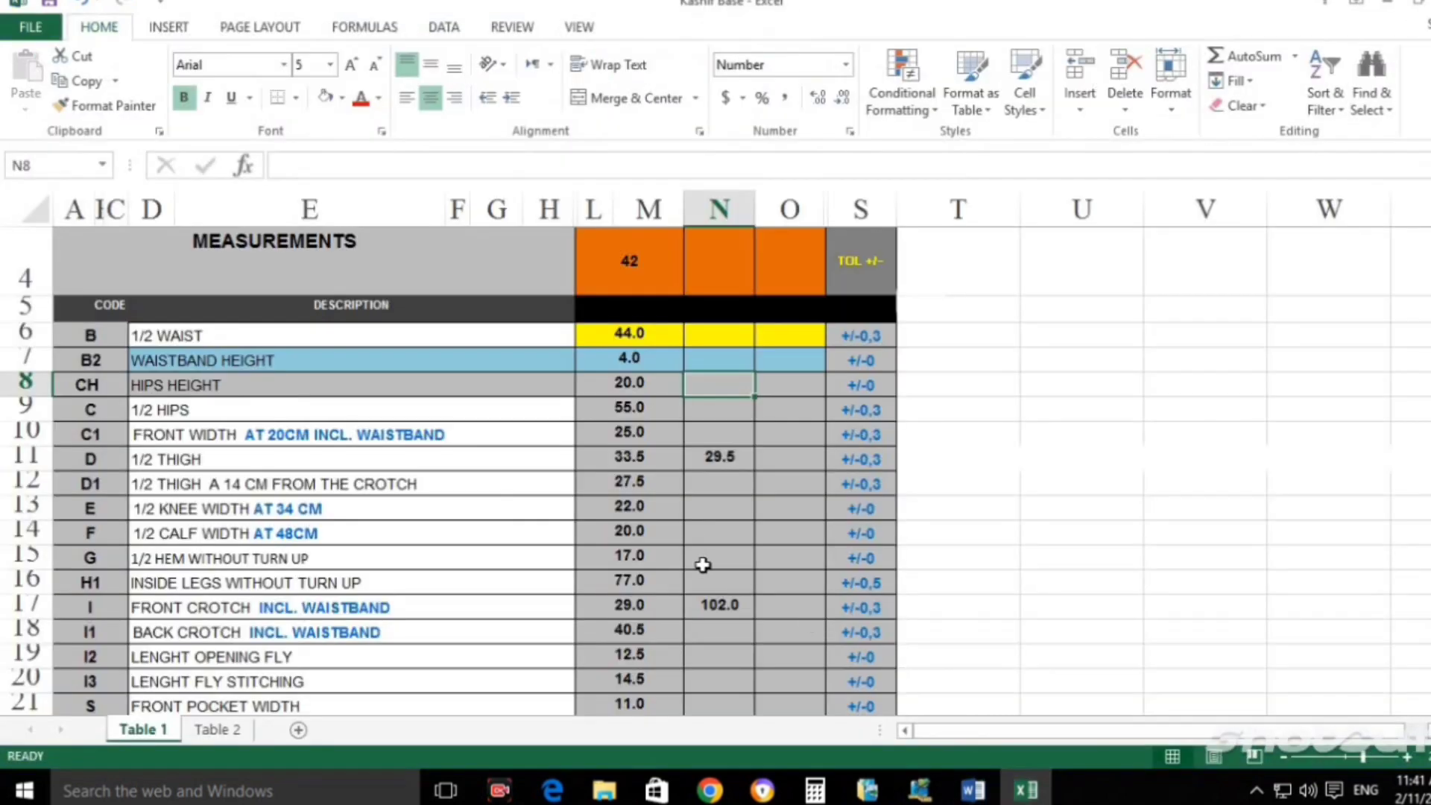
click(697, 534)
click(721, 456)
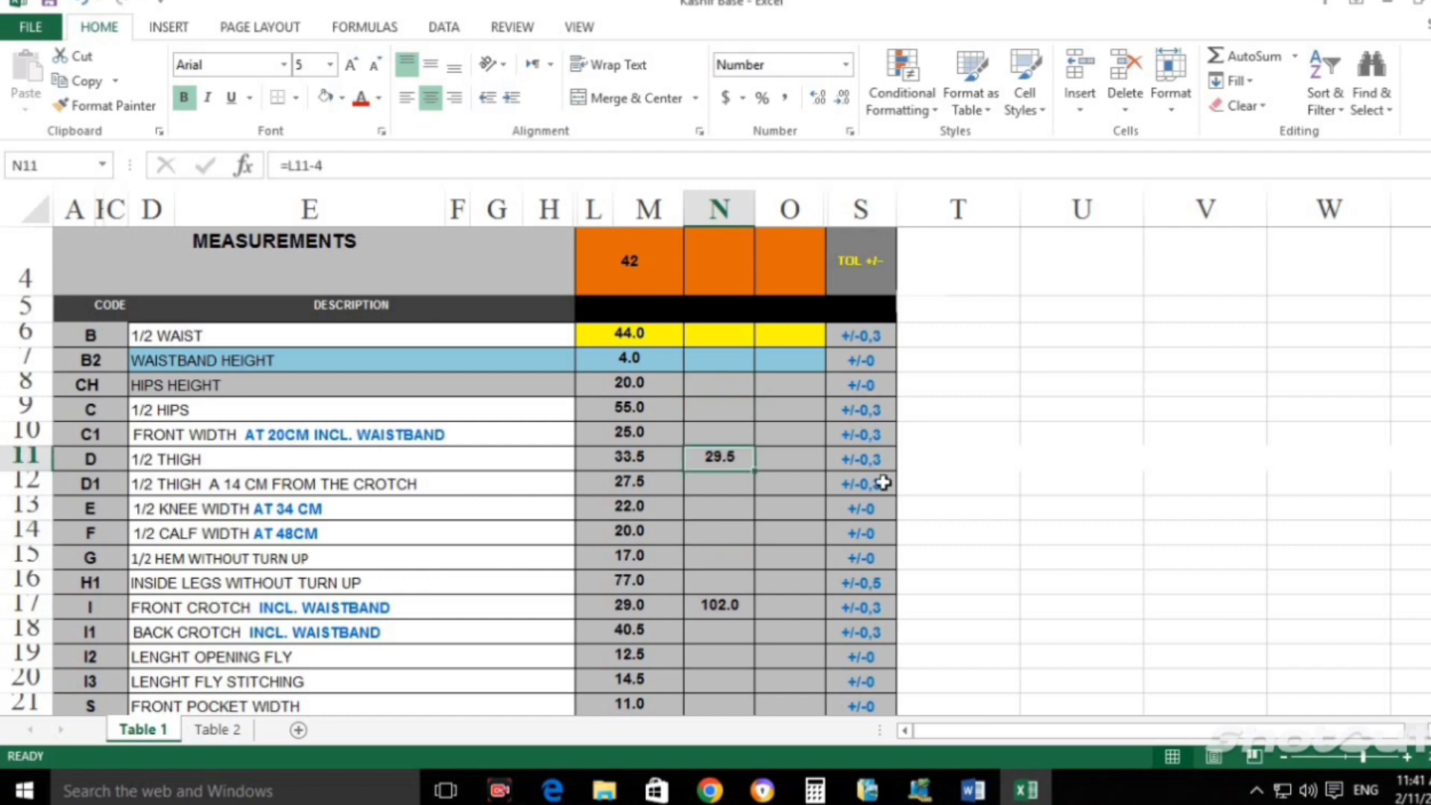
key(Left)
key(Left)
key(Left)
key(Right)
key(Right)
key(Left)
key(Up)
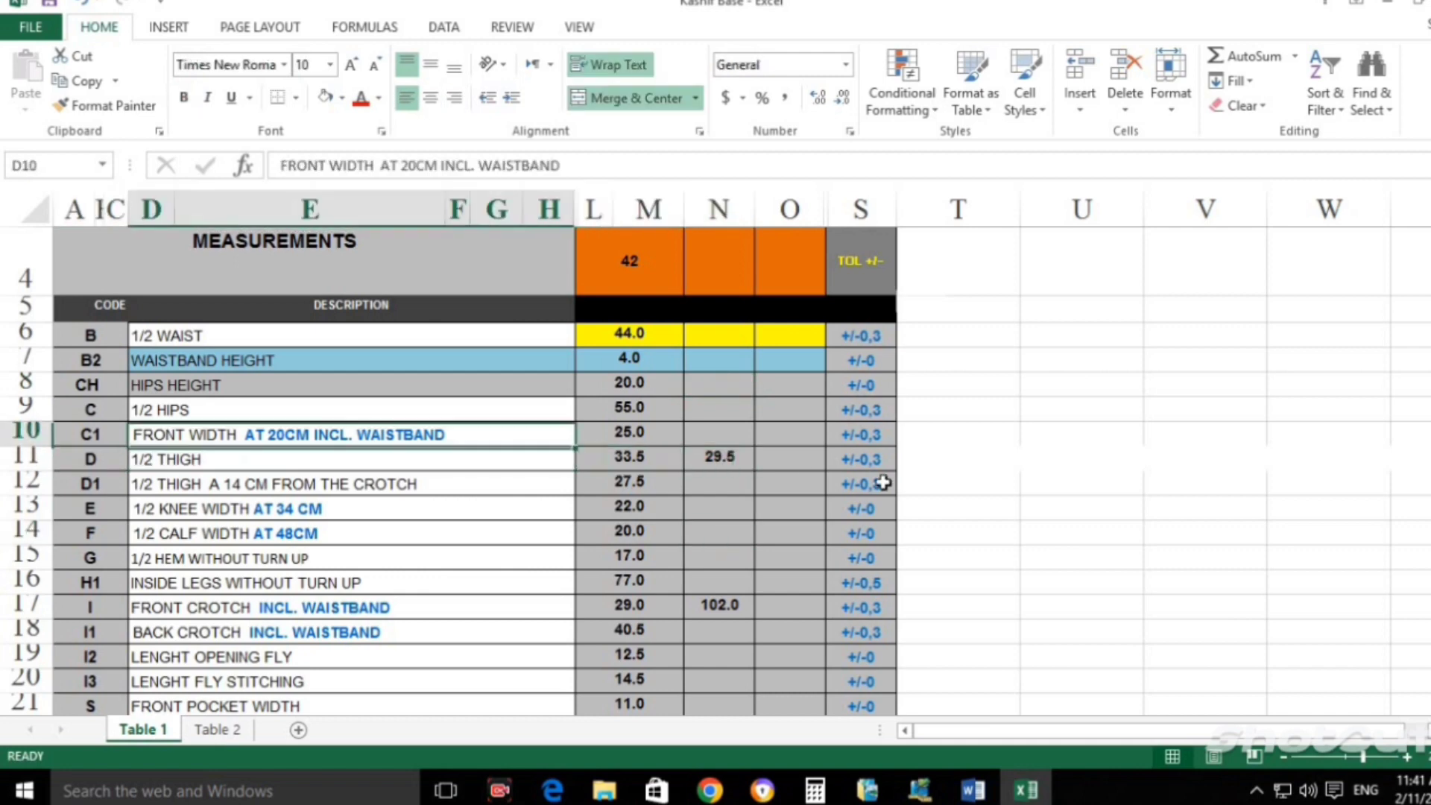
key(shift+space)
key(ctrl+minus)
key(Right)
key(Right)
key(Right)
key(Right)
key(Right)
key(Right)
key(Right)
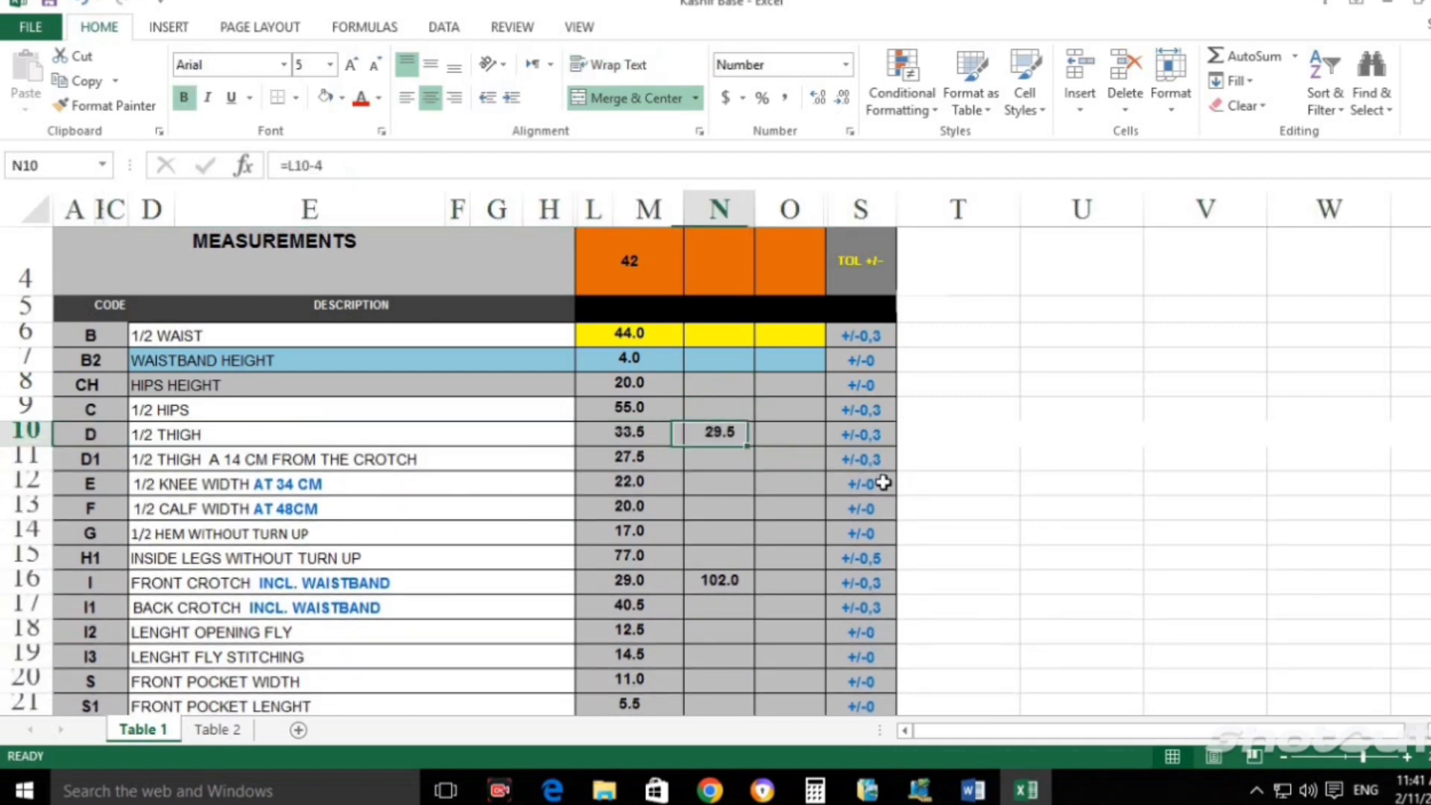
key(Left)
key(ctrl+z)
key(Right)
key(Left)
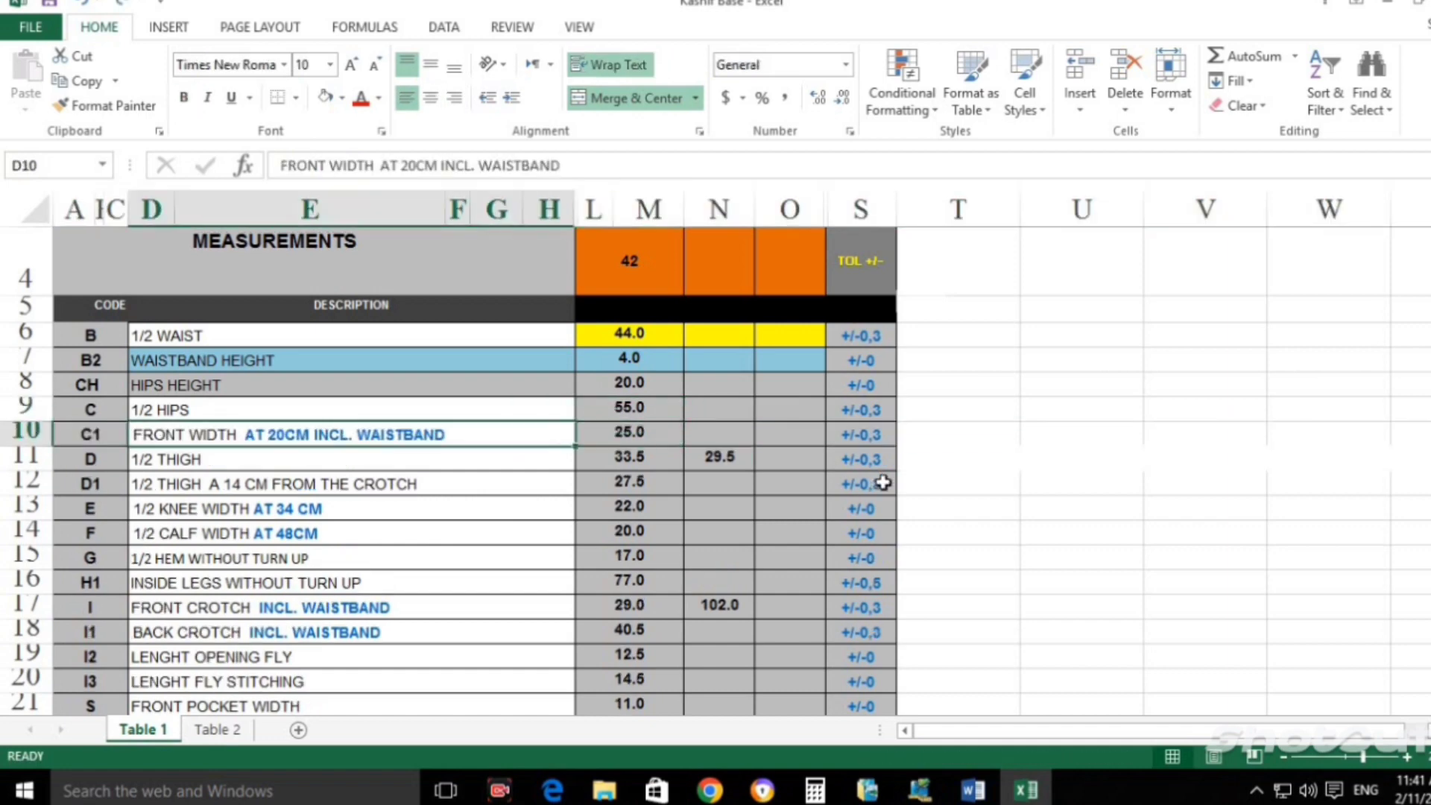
Fill the size 42 measurement of the 1/2 THIGH row (L11) with yellow.
key(Down)
key(Right)
key(Right)
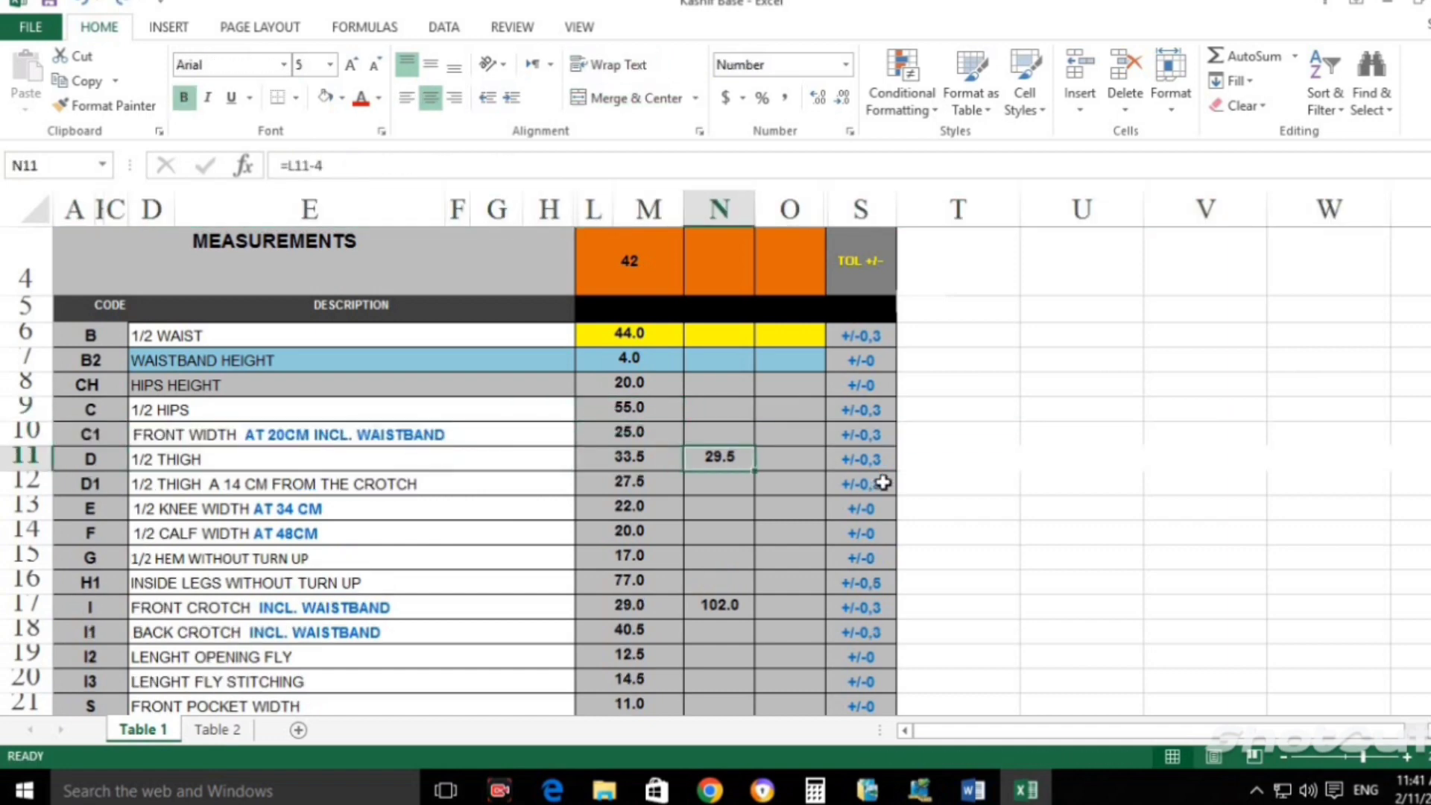
key(Left)
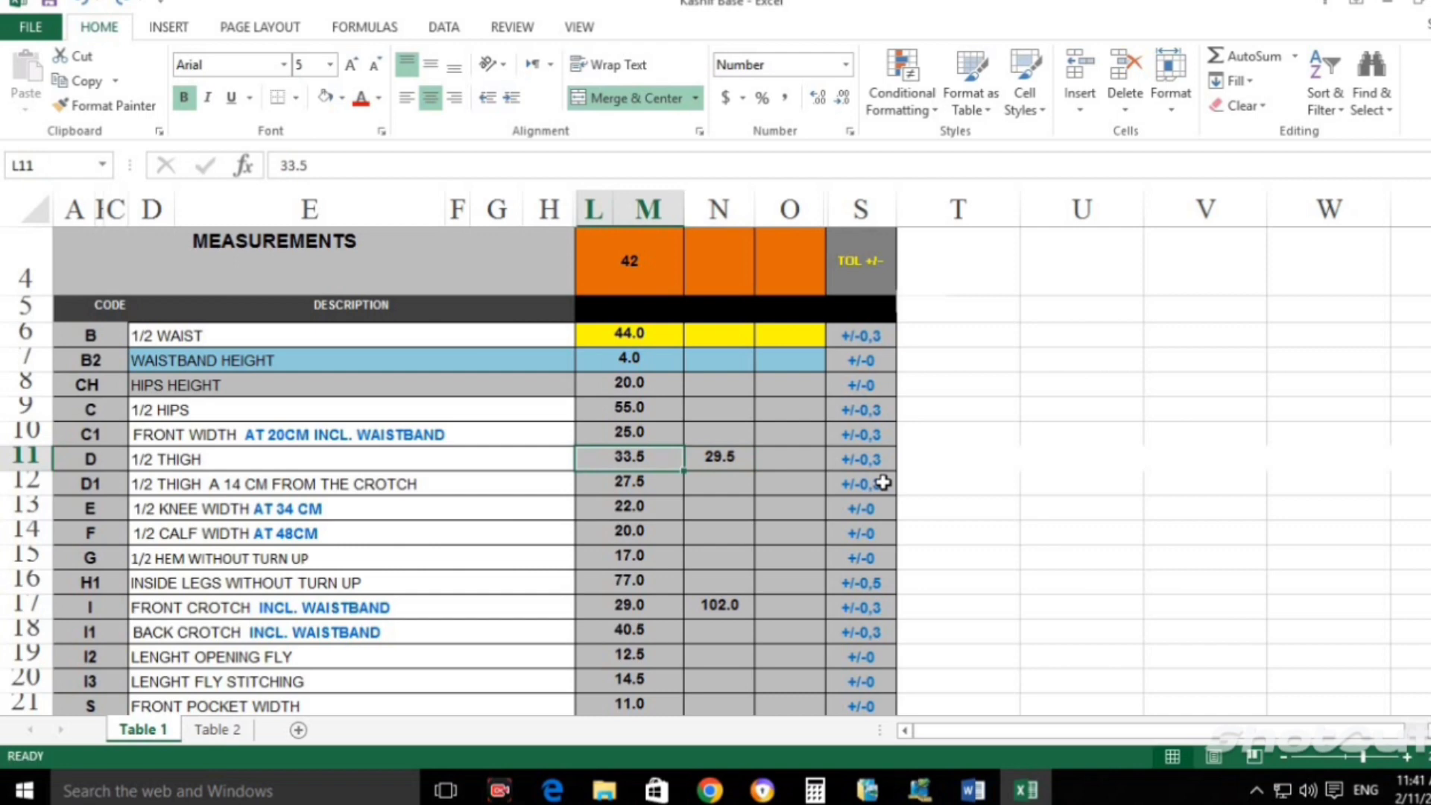
key(Right)
key(Right)
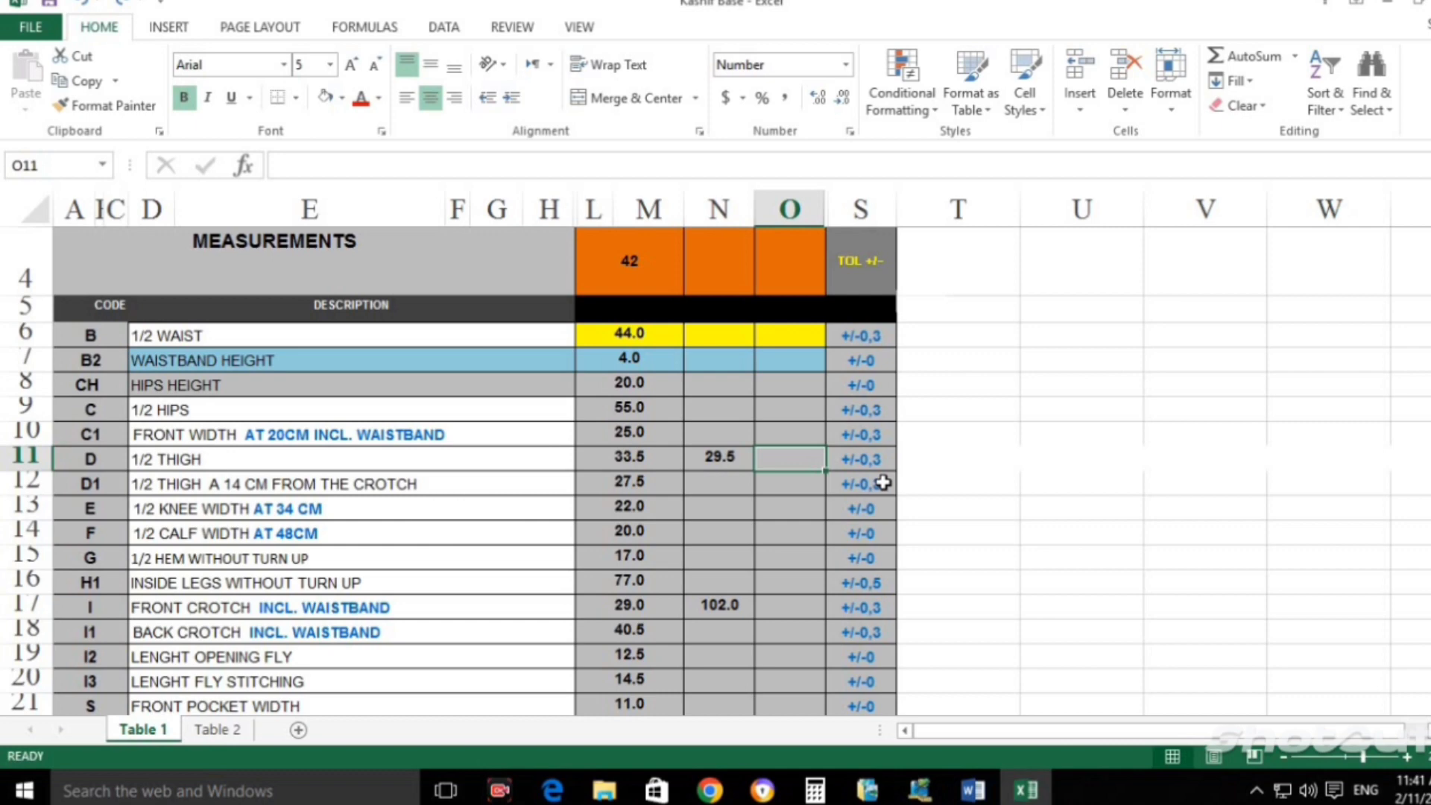
key(Left)
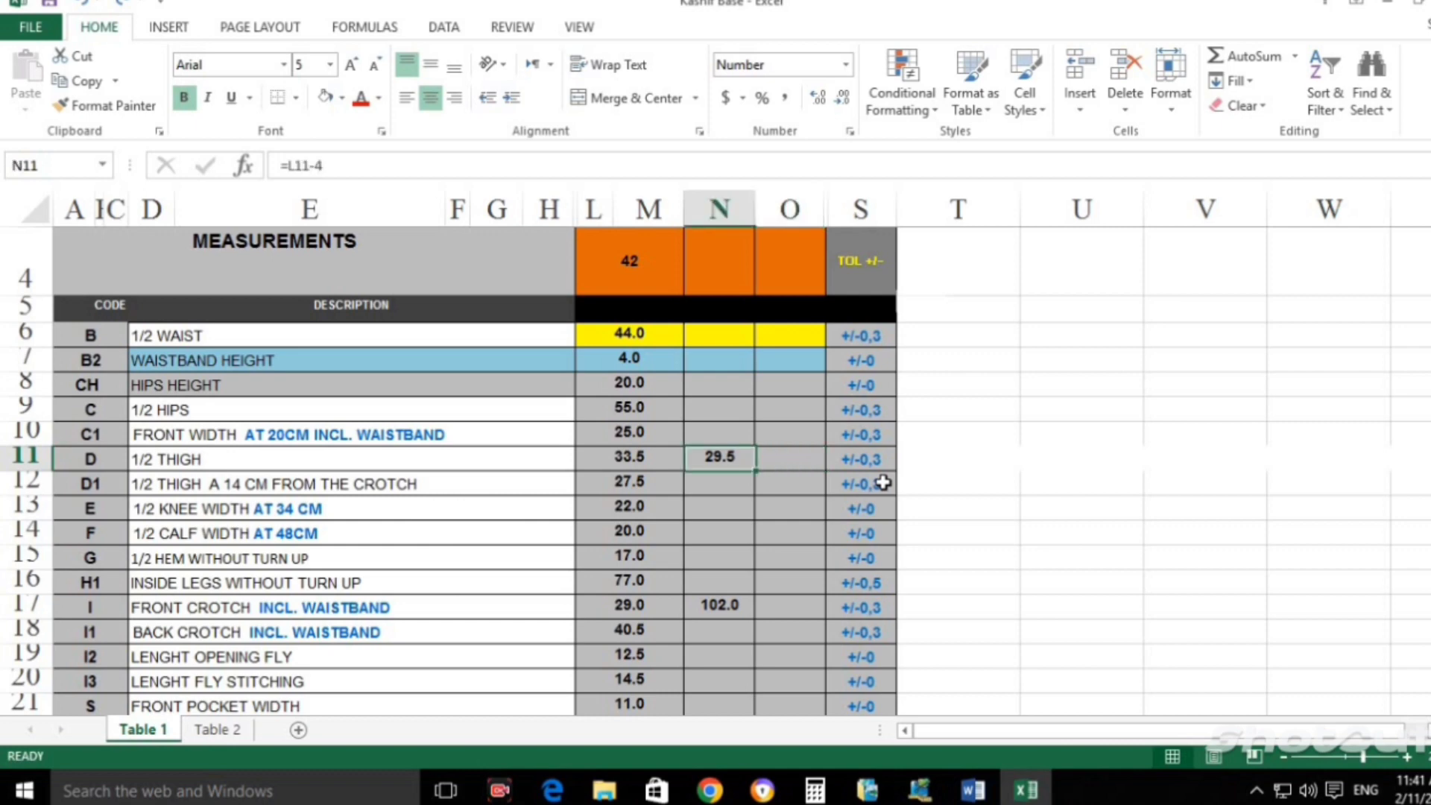
key(Left)
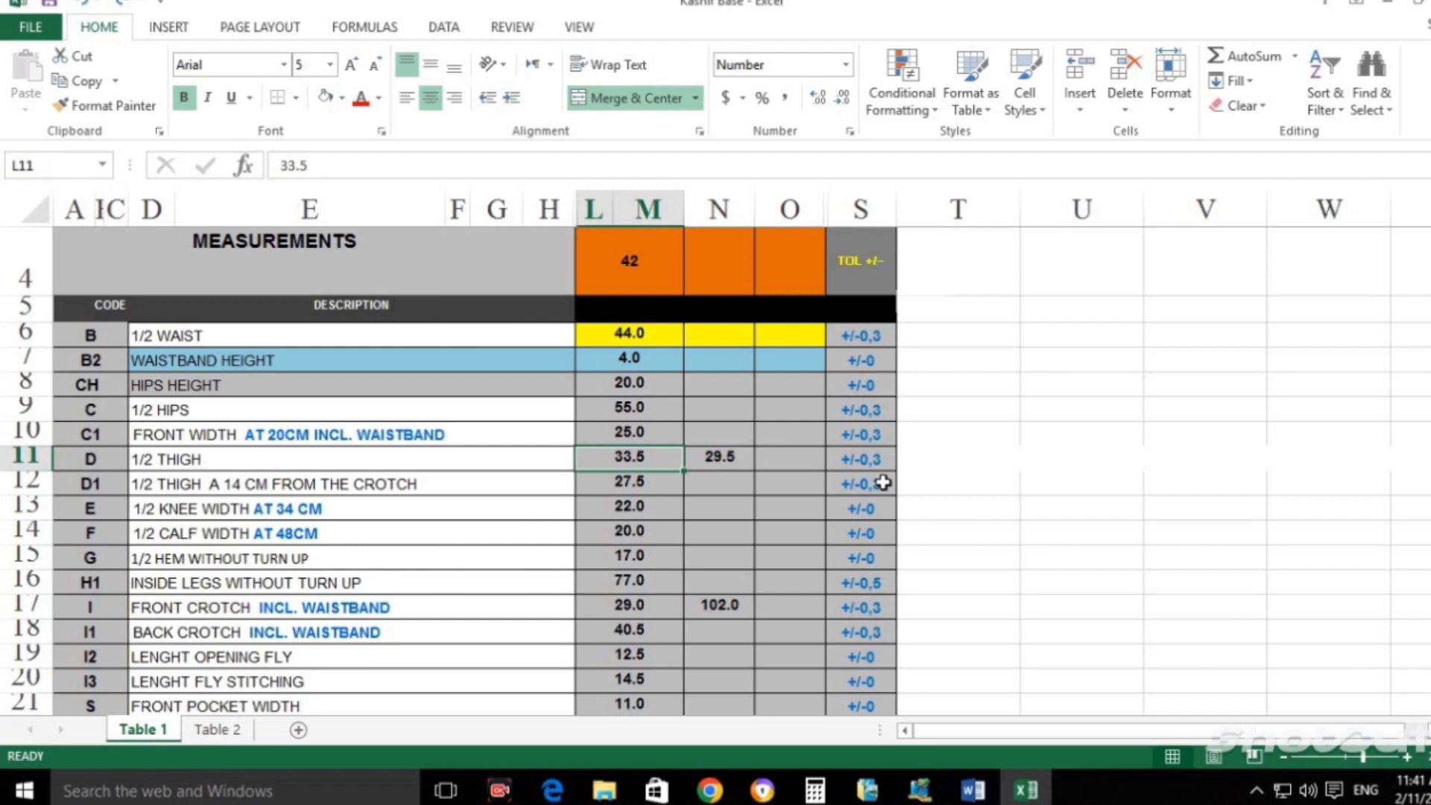
click(342, 97)
click(377, 268)
key(Right)
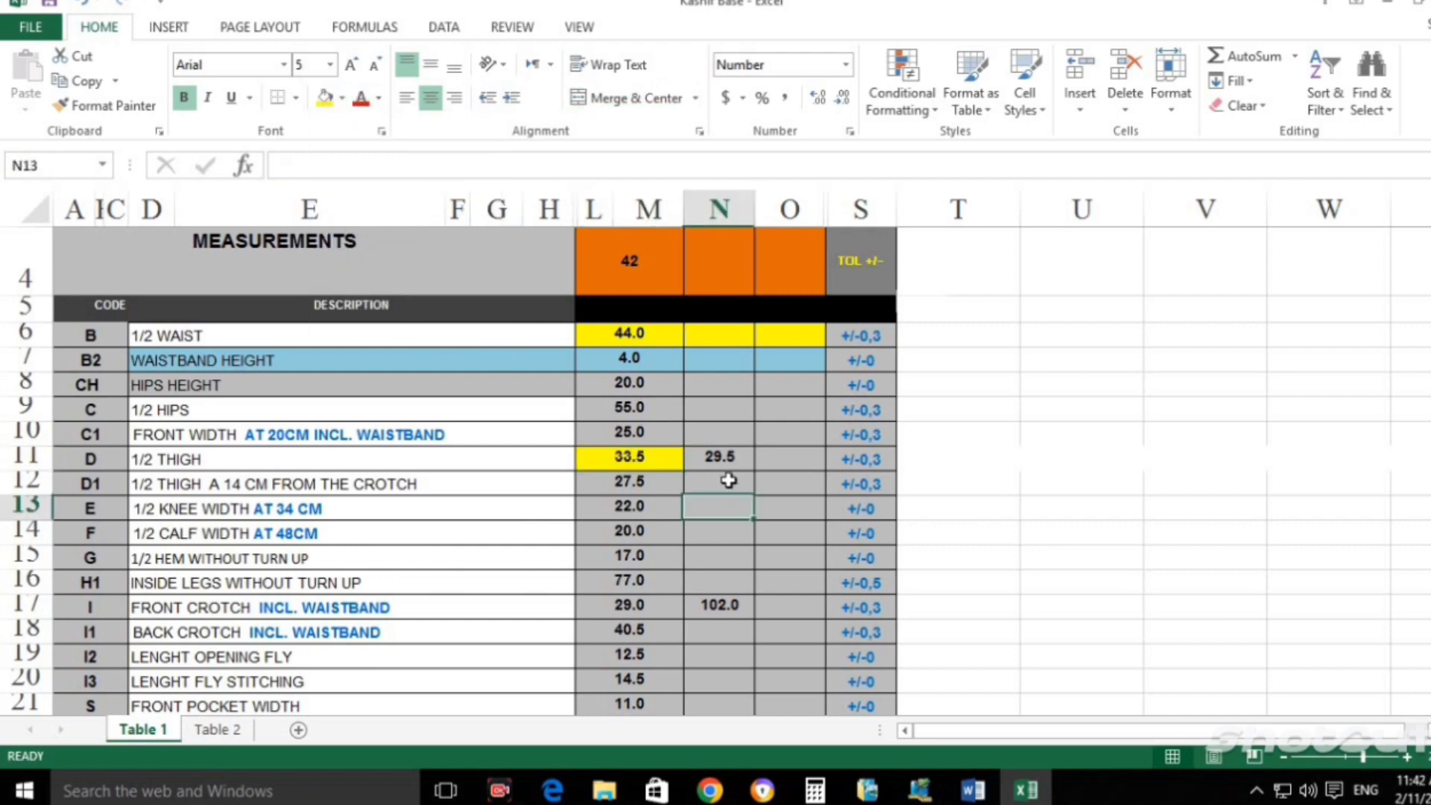
Compare the size 42 thigh measurement in L11 with the formula in N11.
click(743, 429)
click(736, 461)
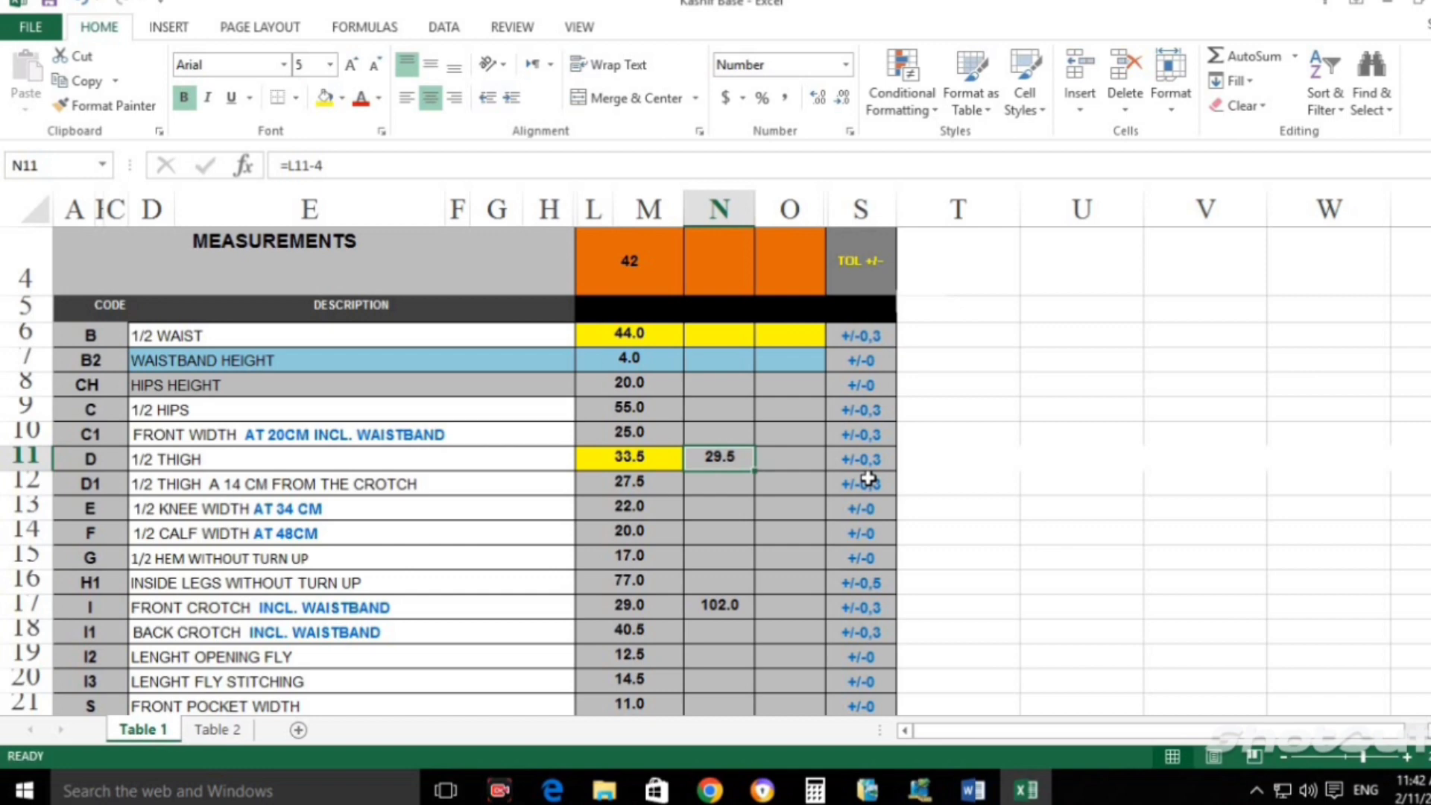
click(655, 455)
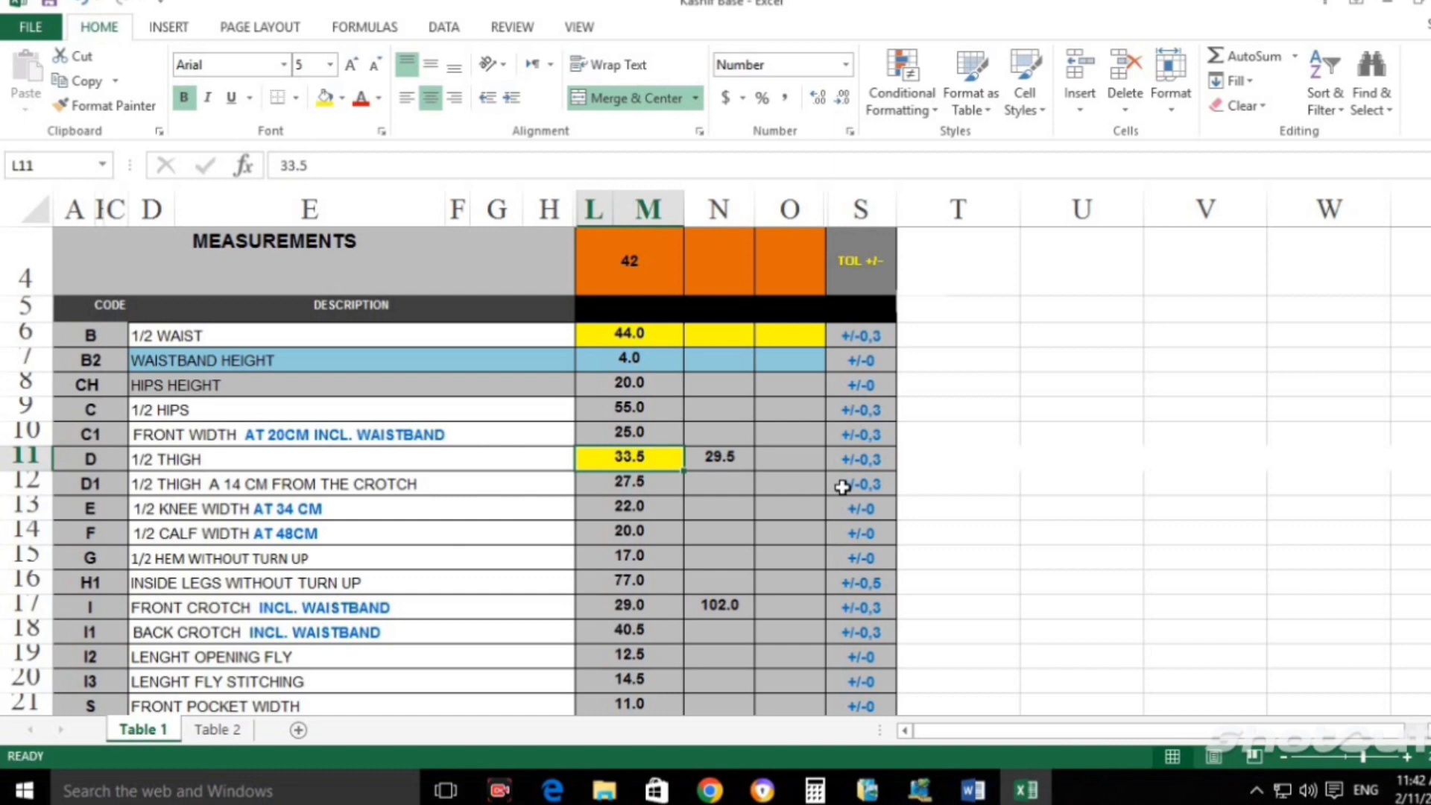
click(936, 453)
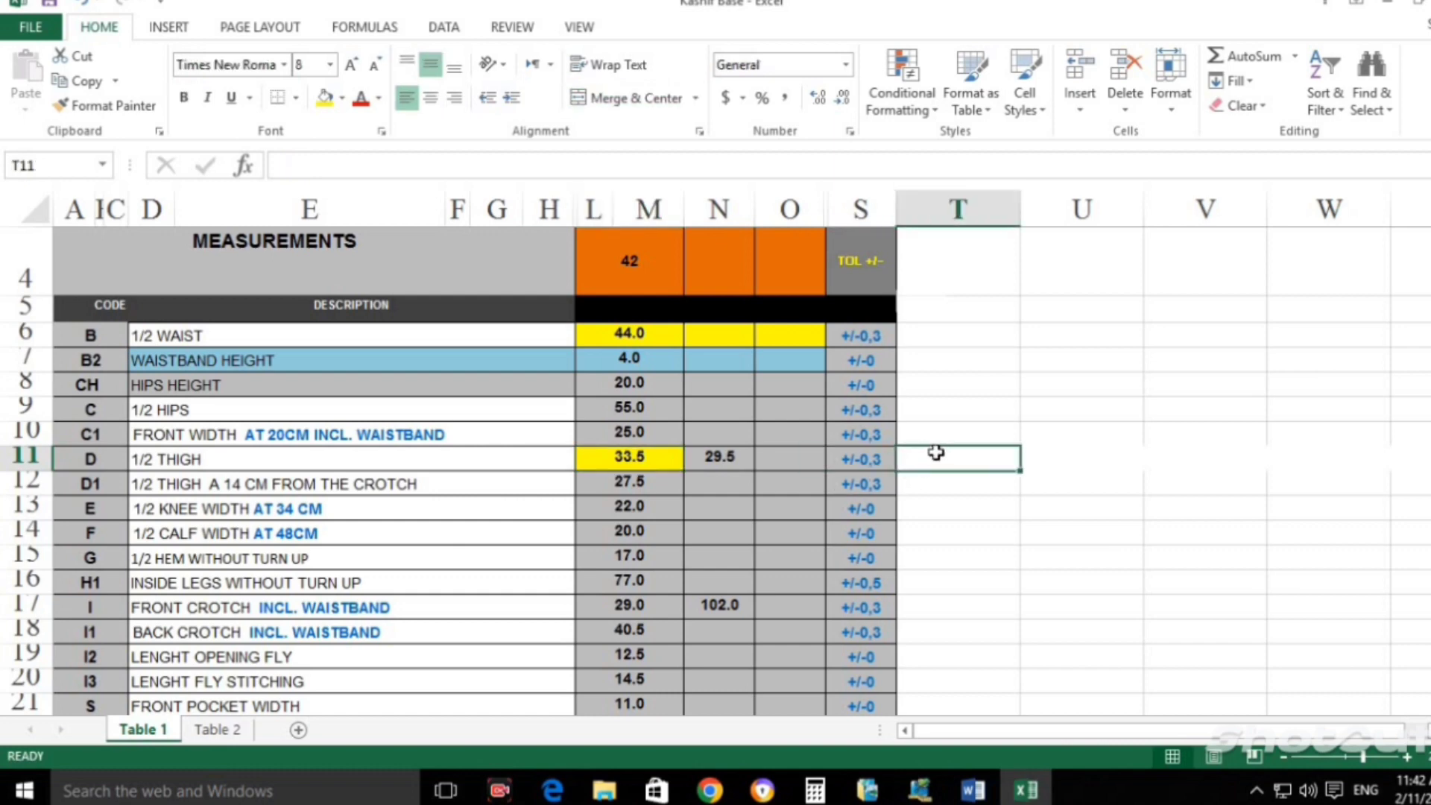
click(642, 451)
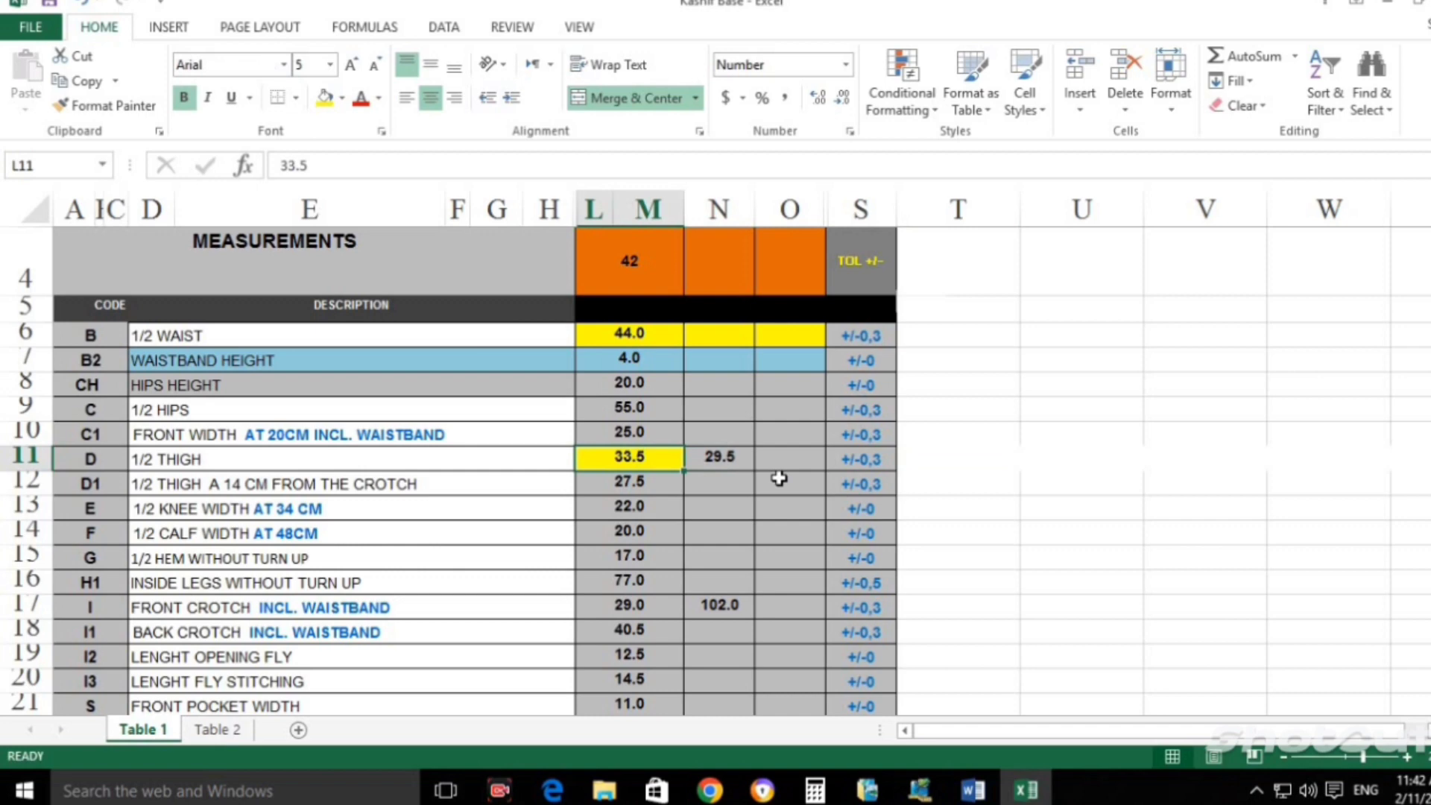
click(670, 479)
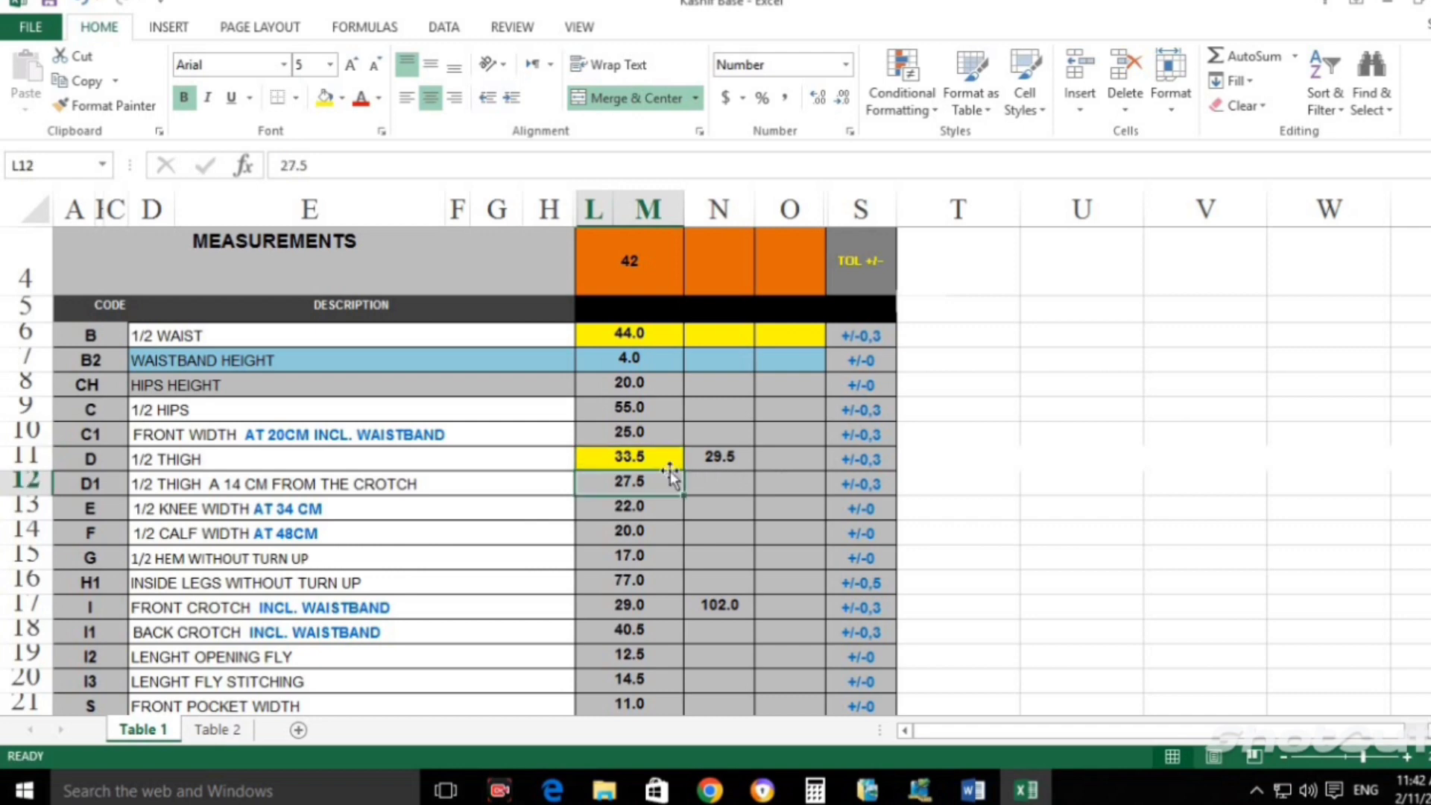
click(661, 452)
click(723, 457)
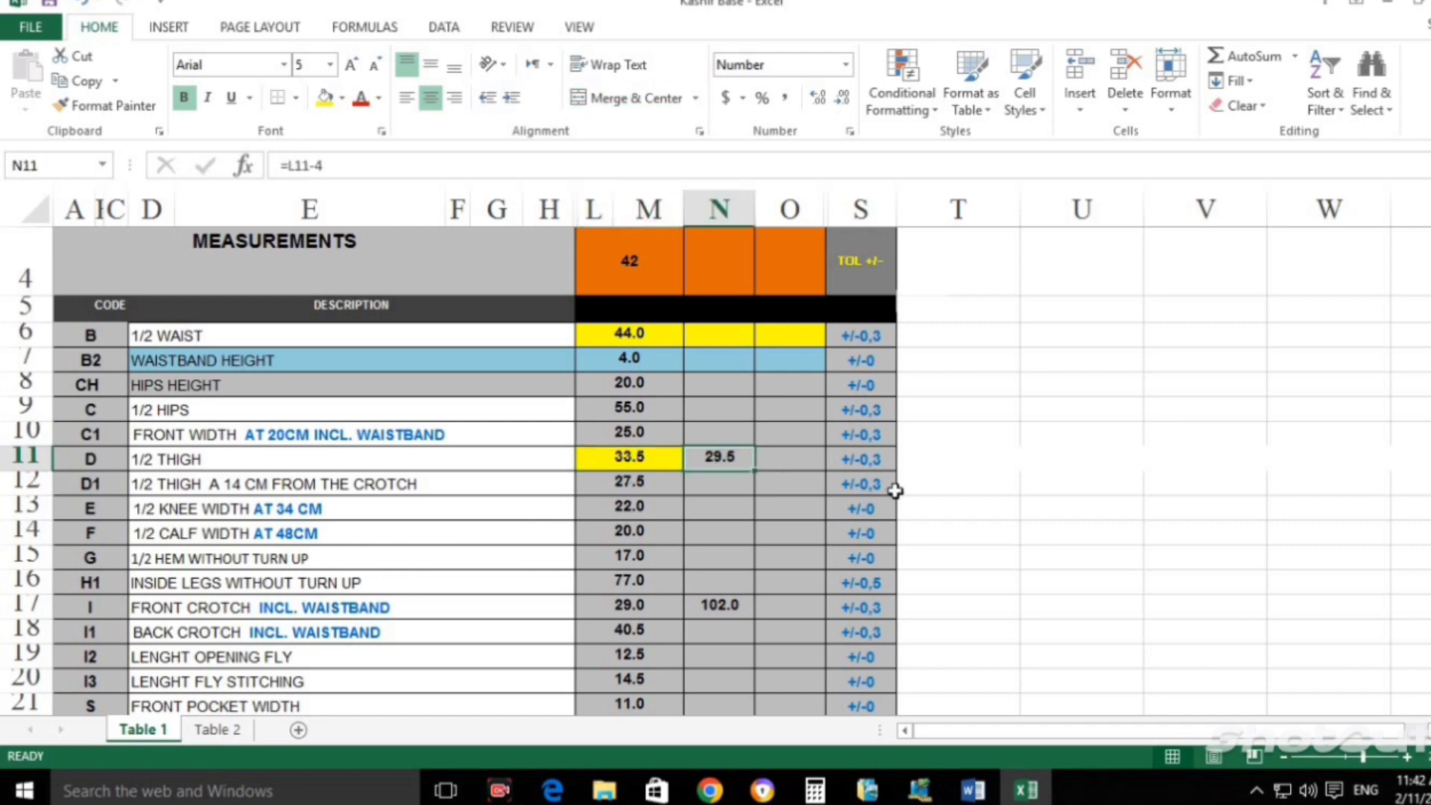
Enter the formula =L11+N11+4 in T11 beside the 1/2 THIGH row.
click(977, 463)
text(=)
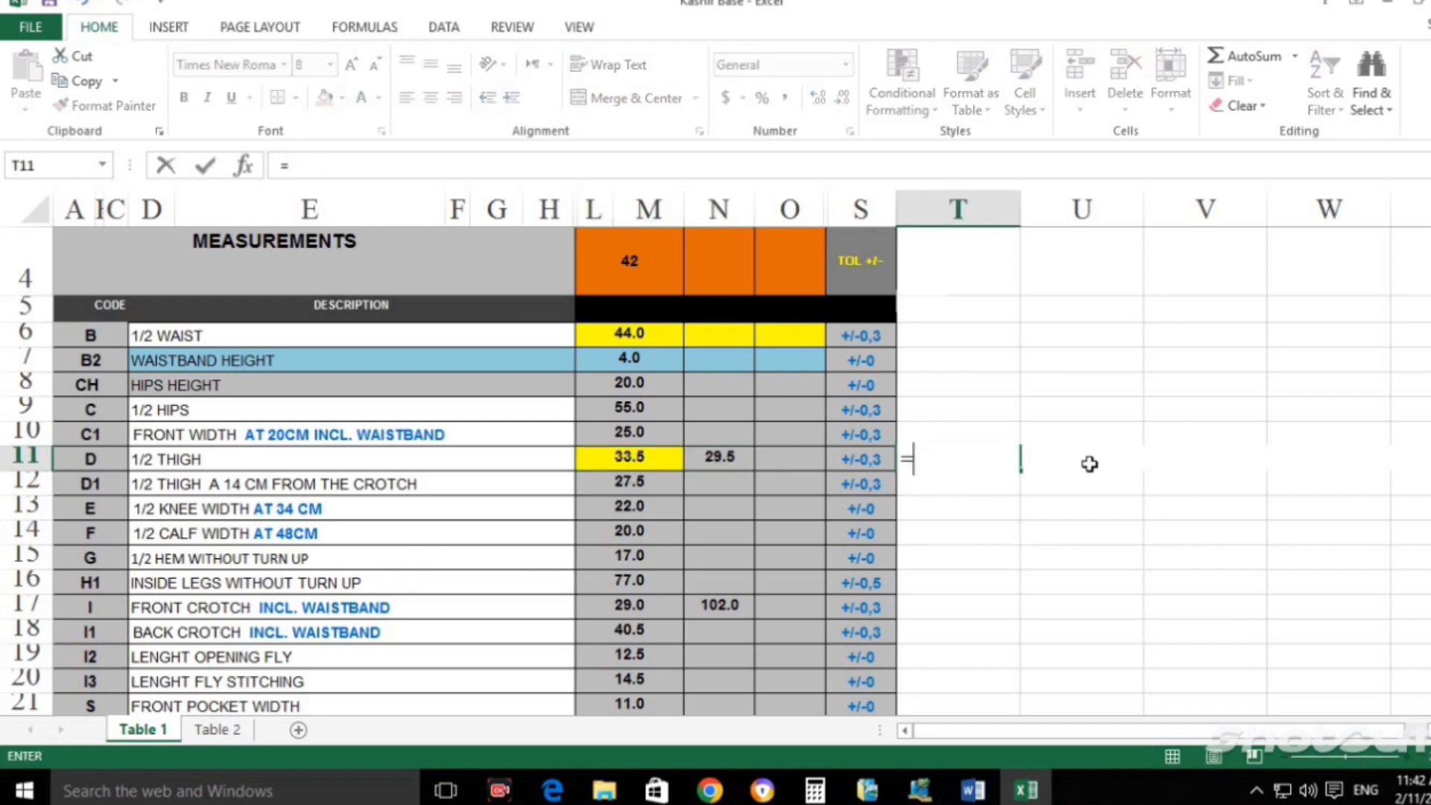
key(Left)
key(Left)
key(Left)
key(Left)
key(Left)
key(Left)
key(Right)
key(Right)
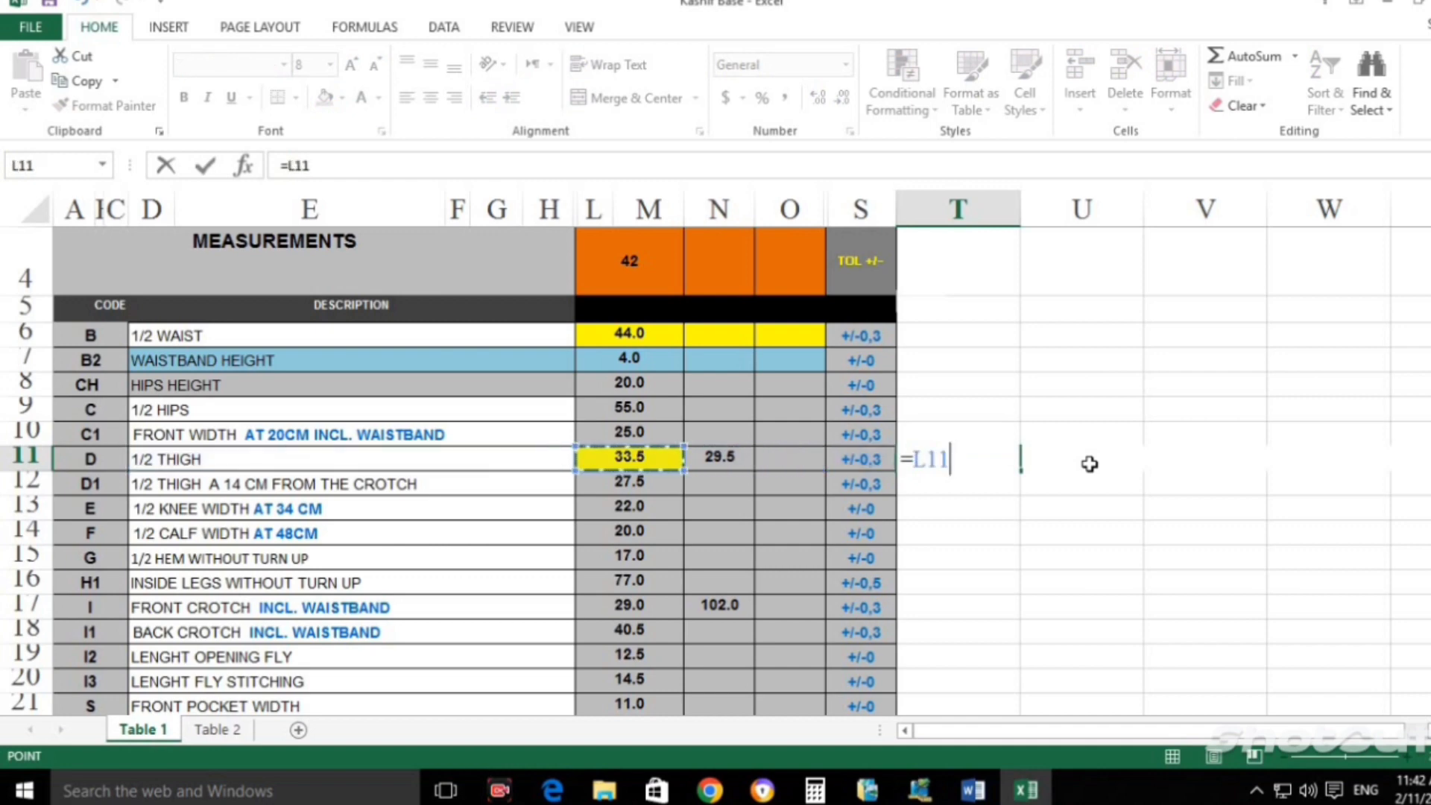
text(+)
key(Right)
key(Right)
key(Right)
key(Left)
key(Left)
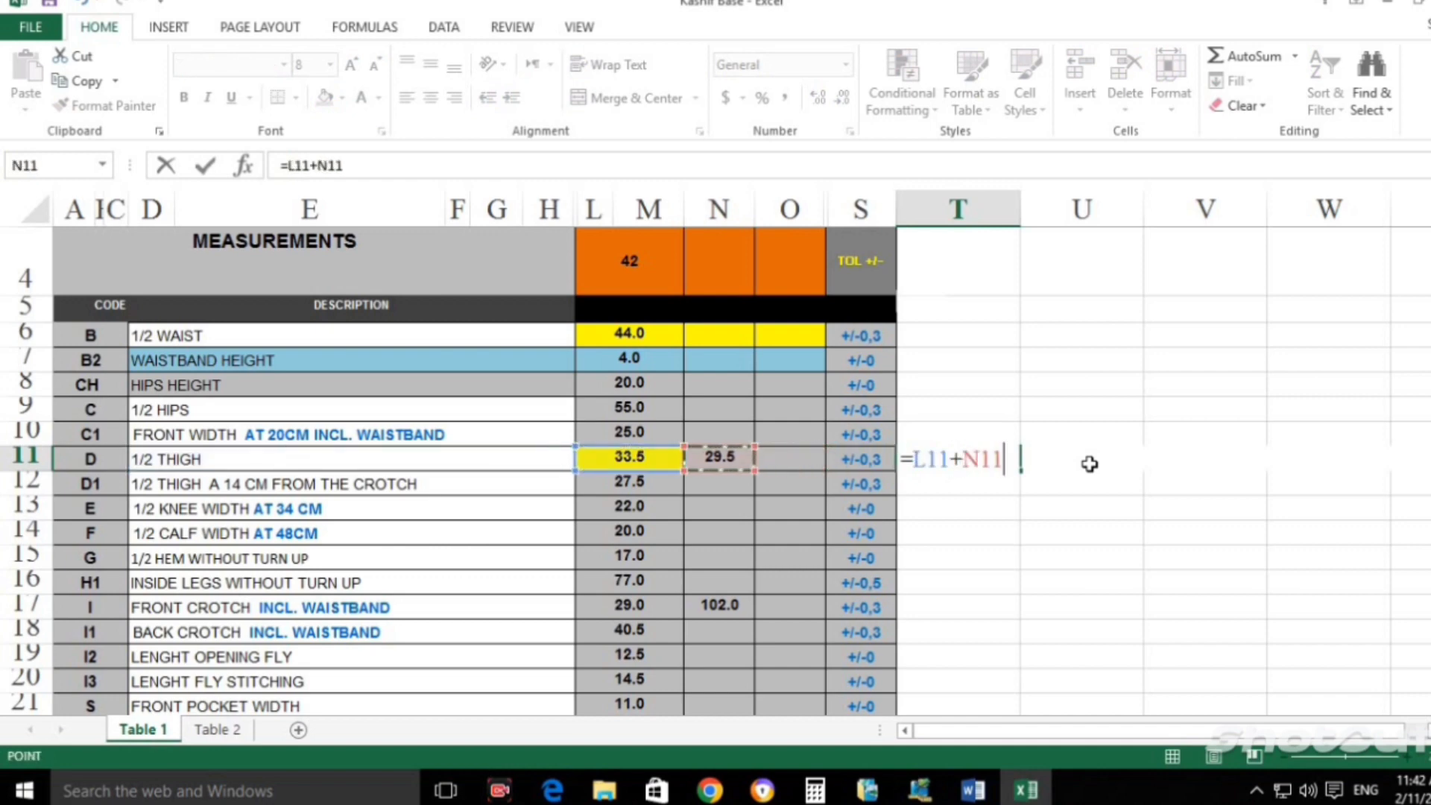
text(+4)
key(Return)
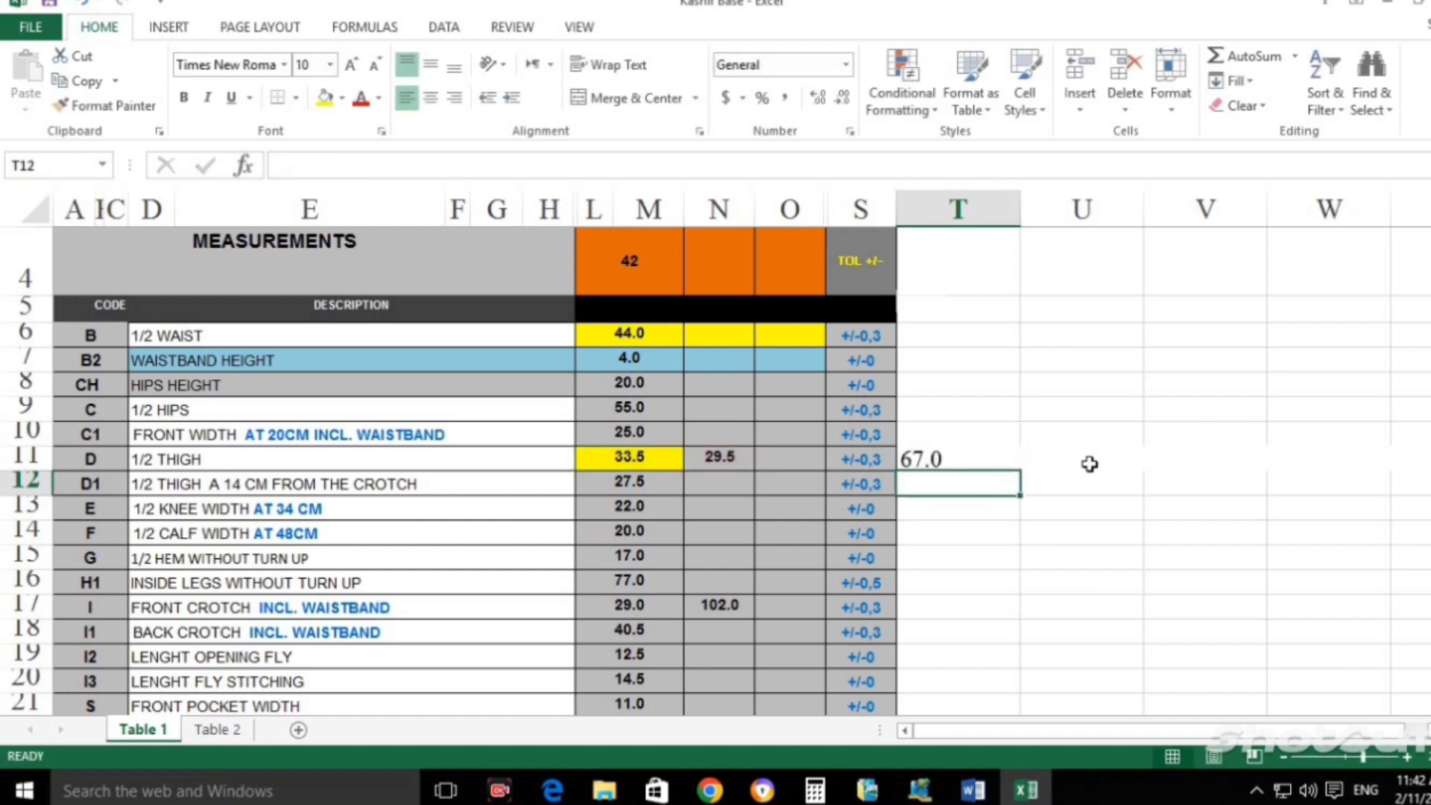
key(Up)
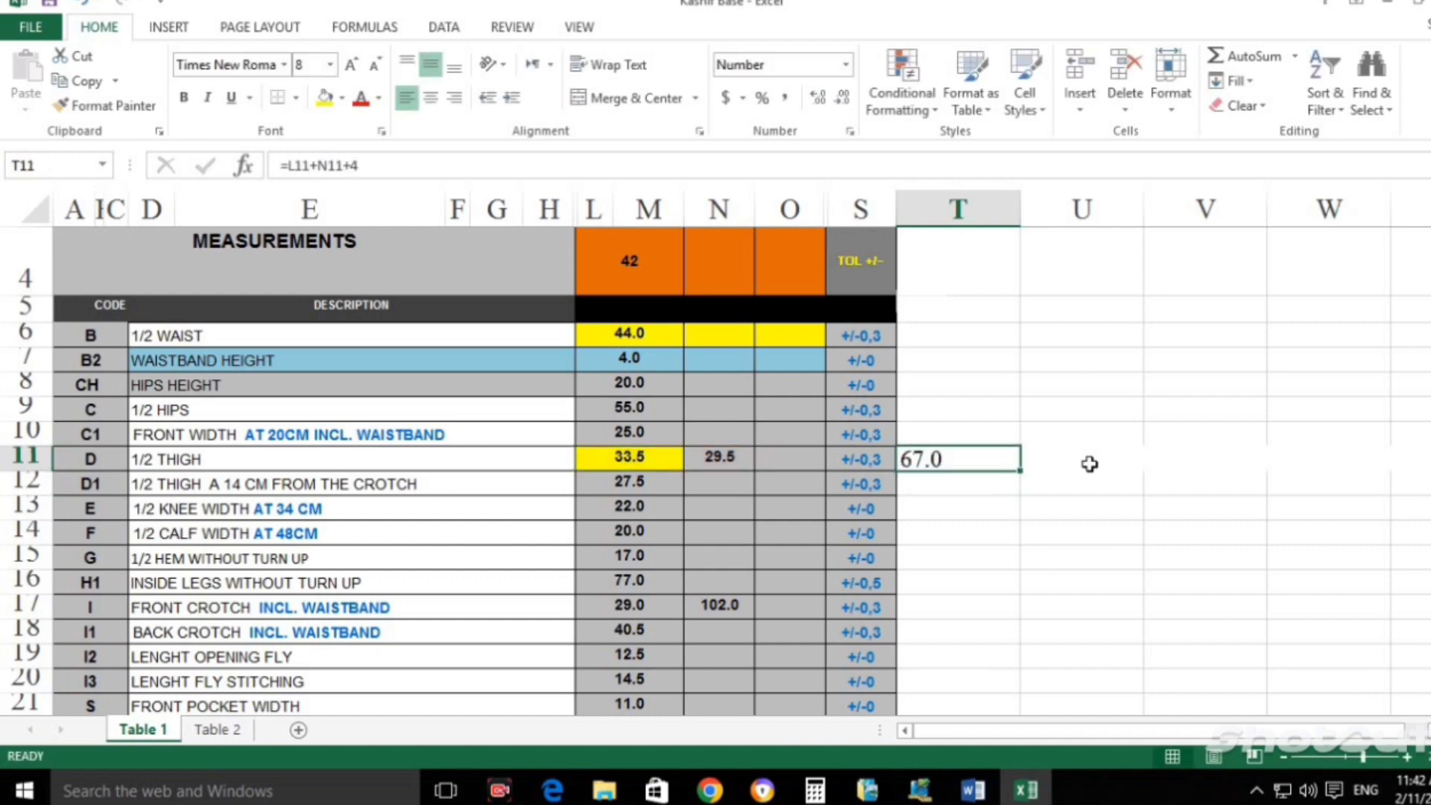
Review the 1/2 THIGH and FRONT WIDTH values, and the row for thigh at 14 cm from the crotch.
click(630, 440)
click(659, 464)
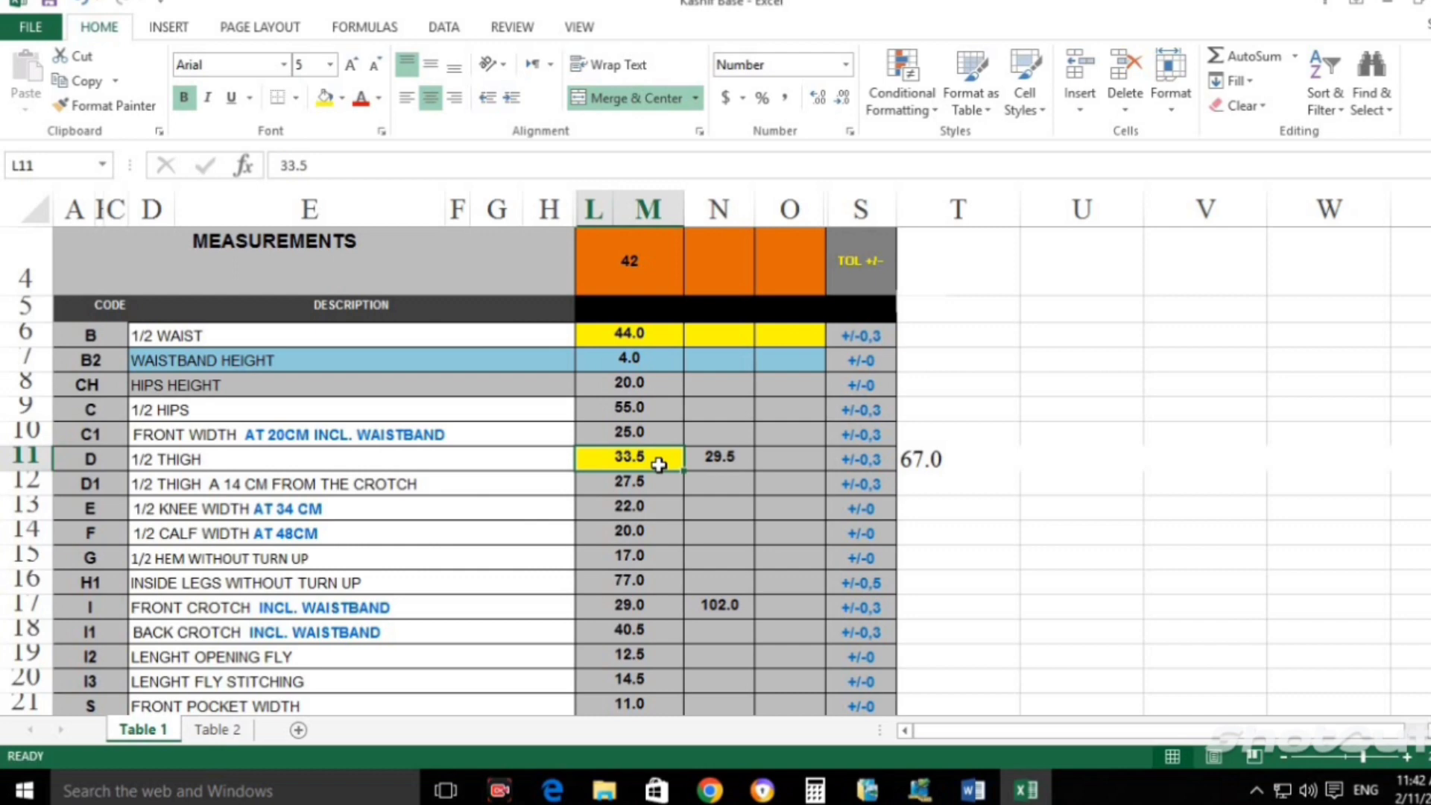
click(655, 436)
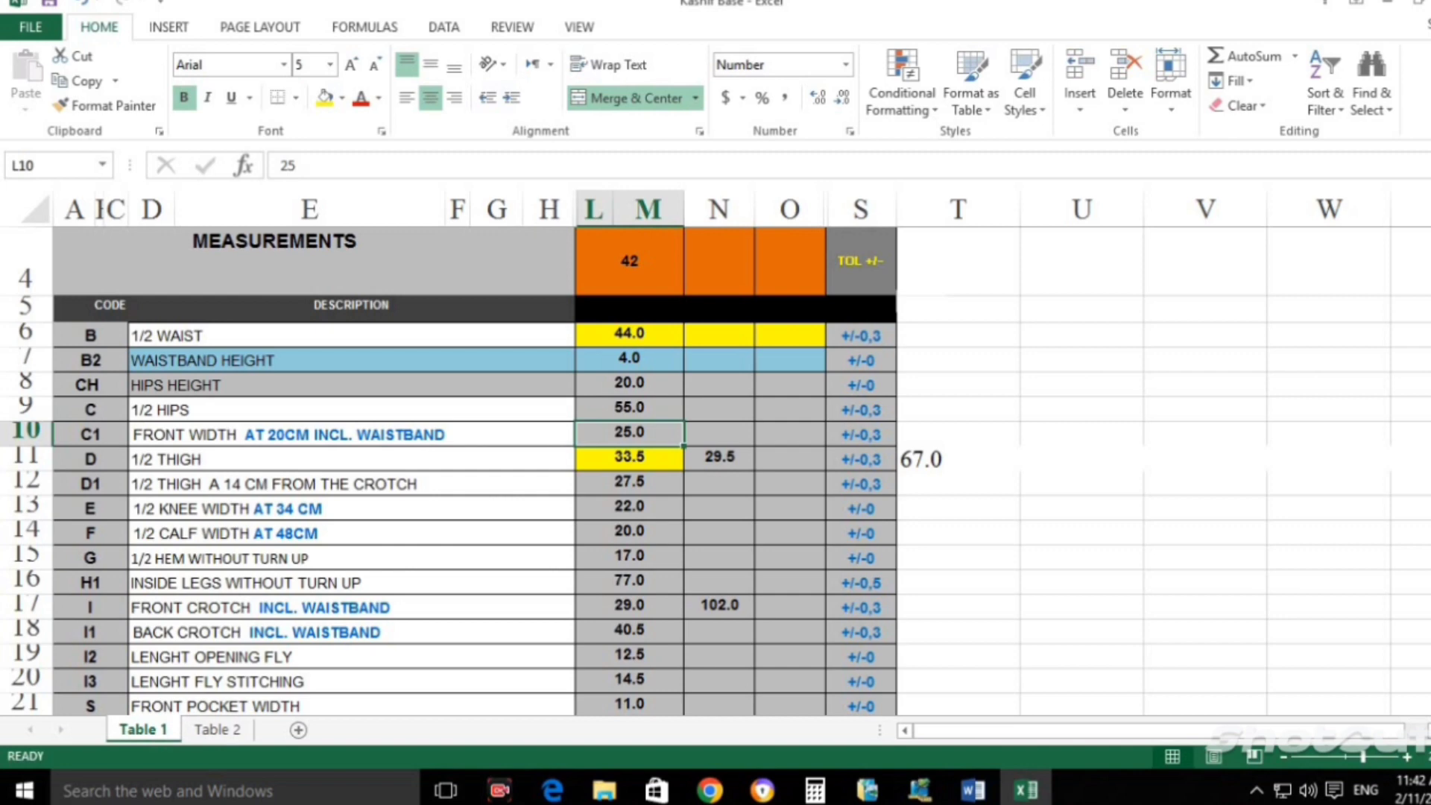
key(Left)
key(Down)
key(Down)
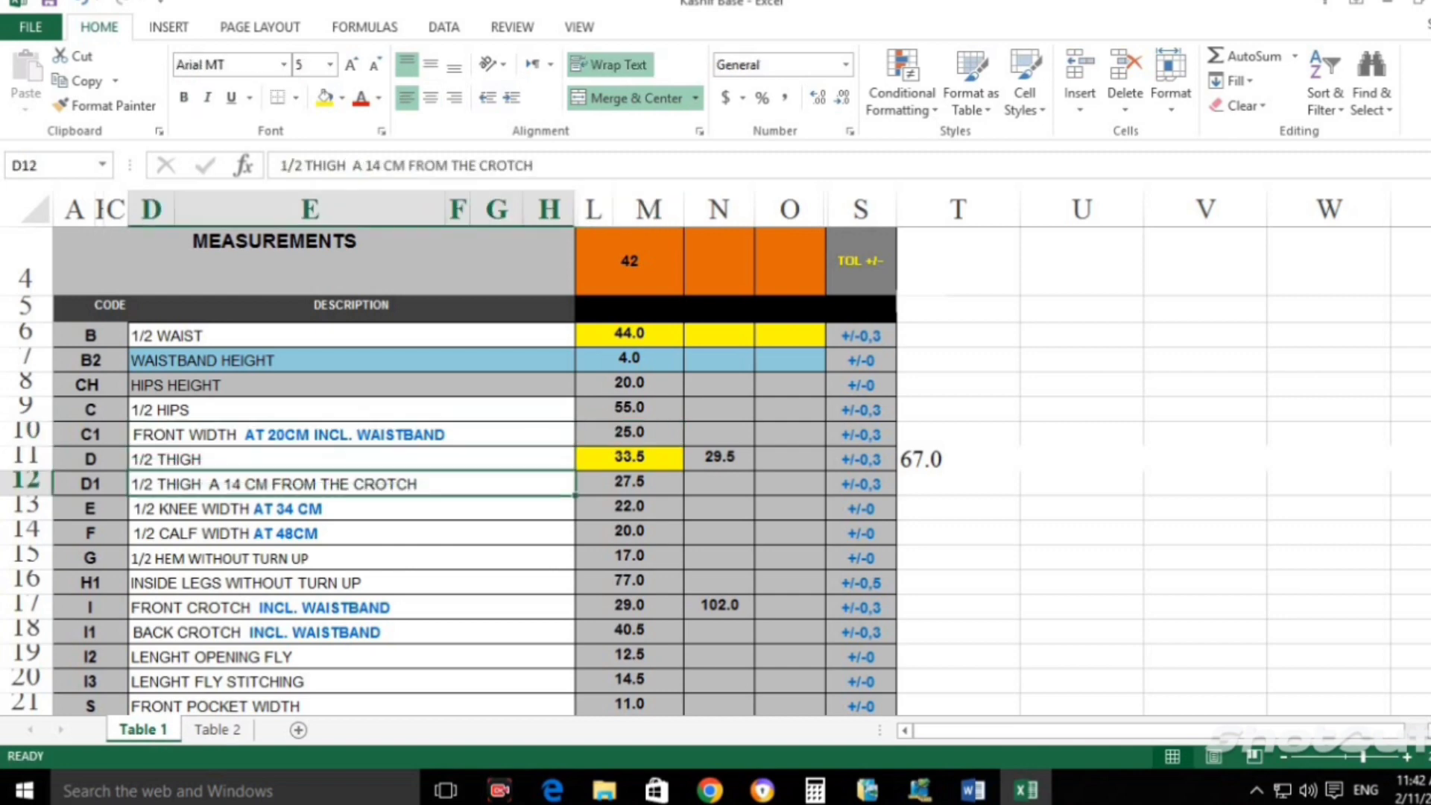
key(Right)
key(Left)
key(Right)
key(Right)
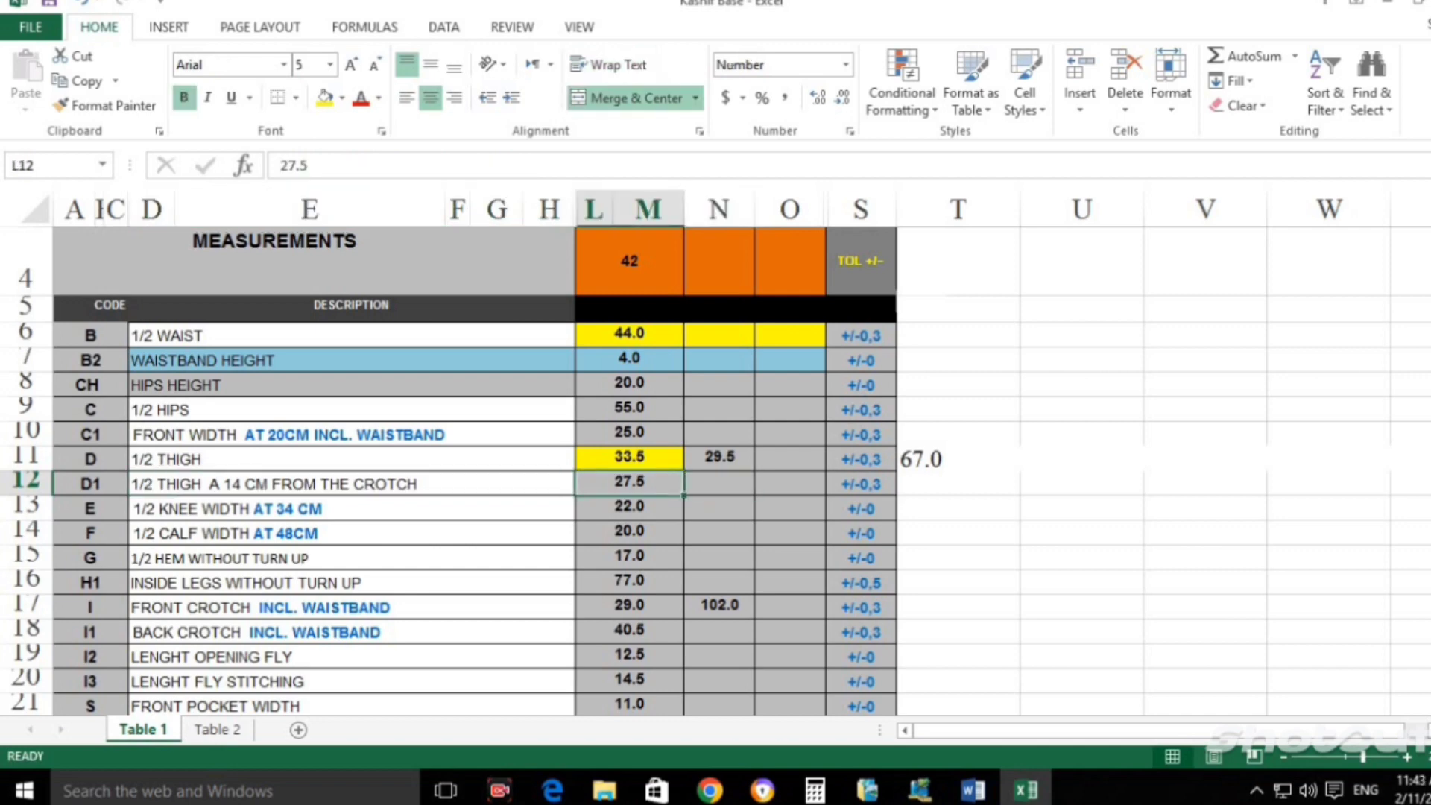
Enter the formula =L12-2 in N12 for the 1/2 thigh at 14 cm from the crotch.
click(720, 483)
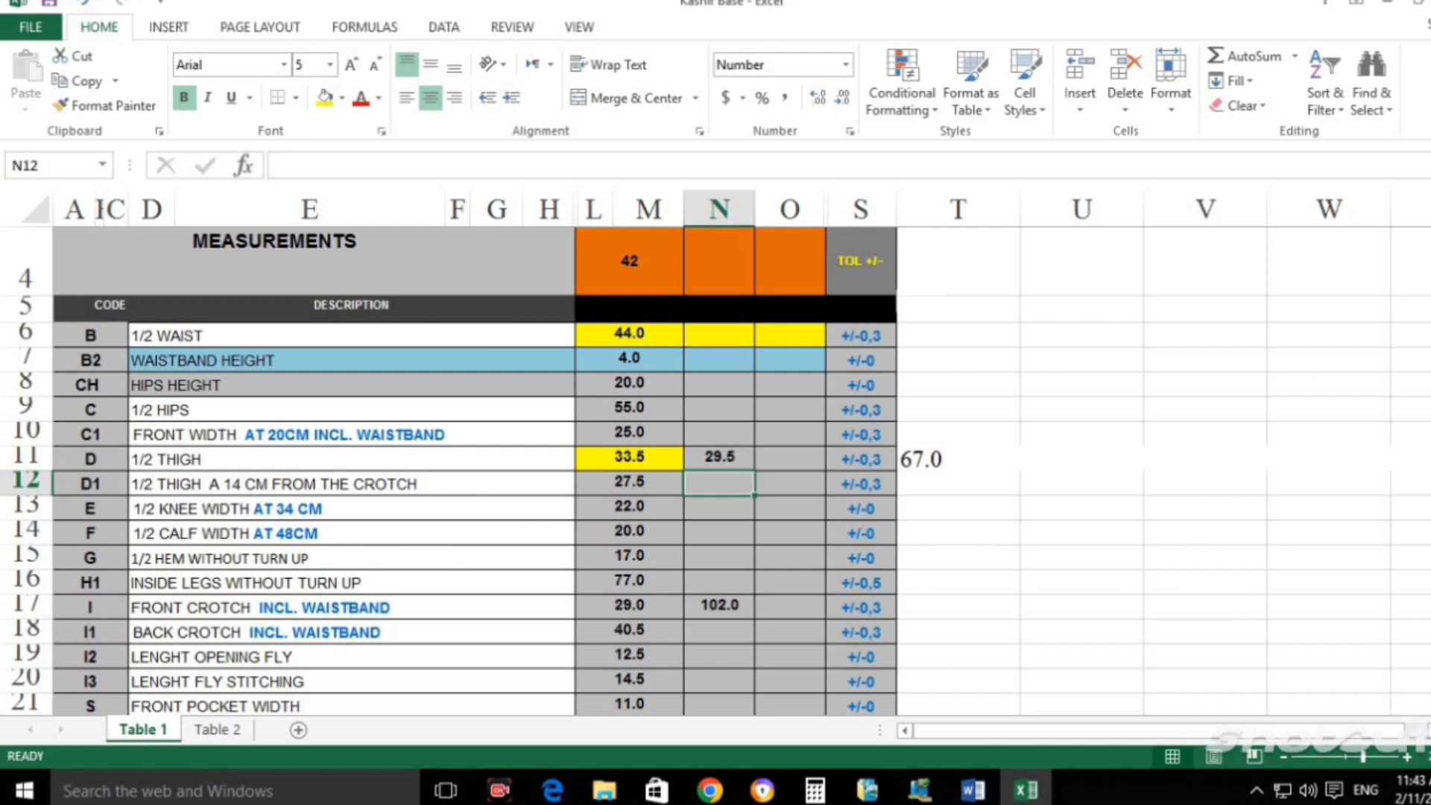
text(=)
click(630, 483)
text(-2)
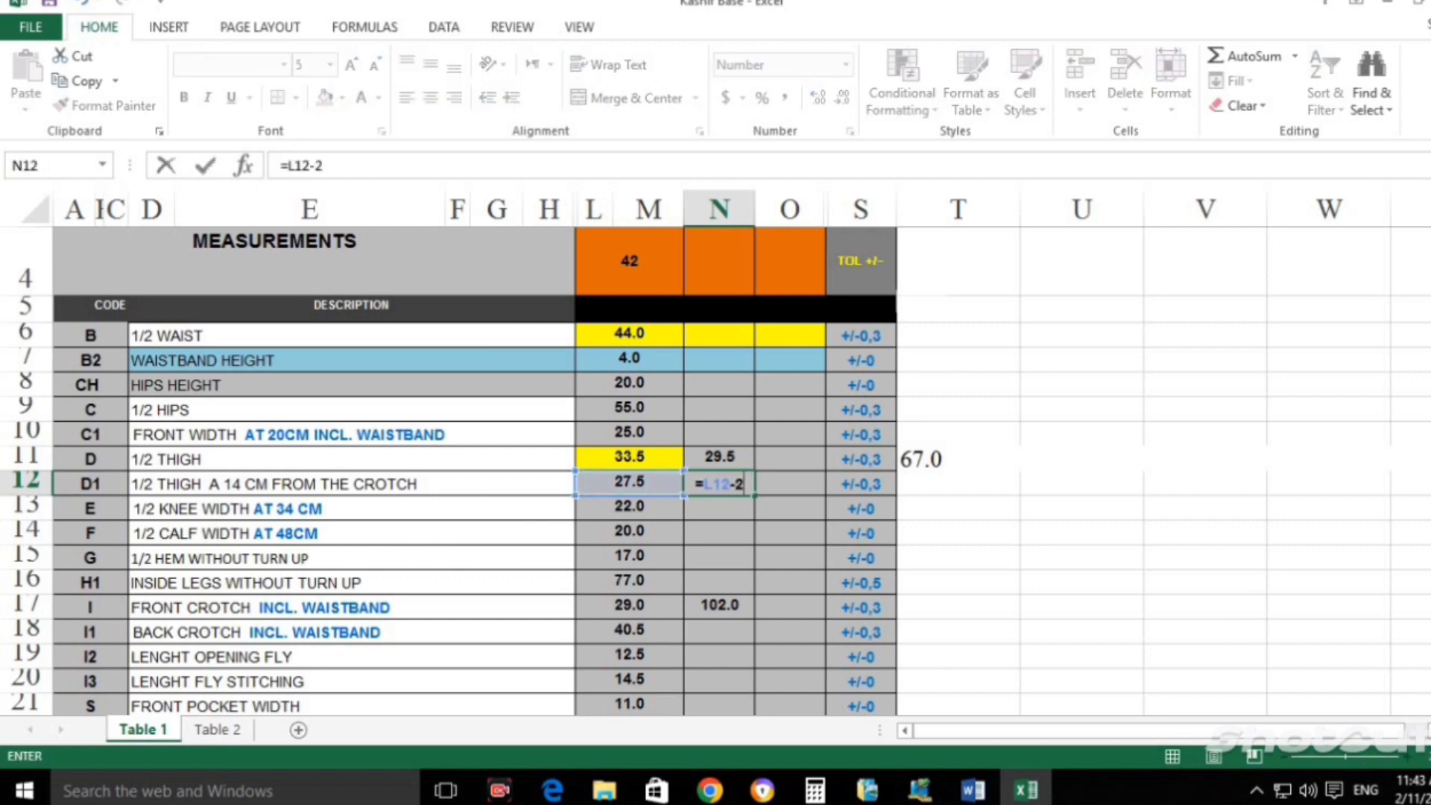
key(Return)
key(Up)
key(Right)
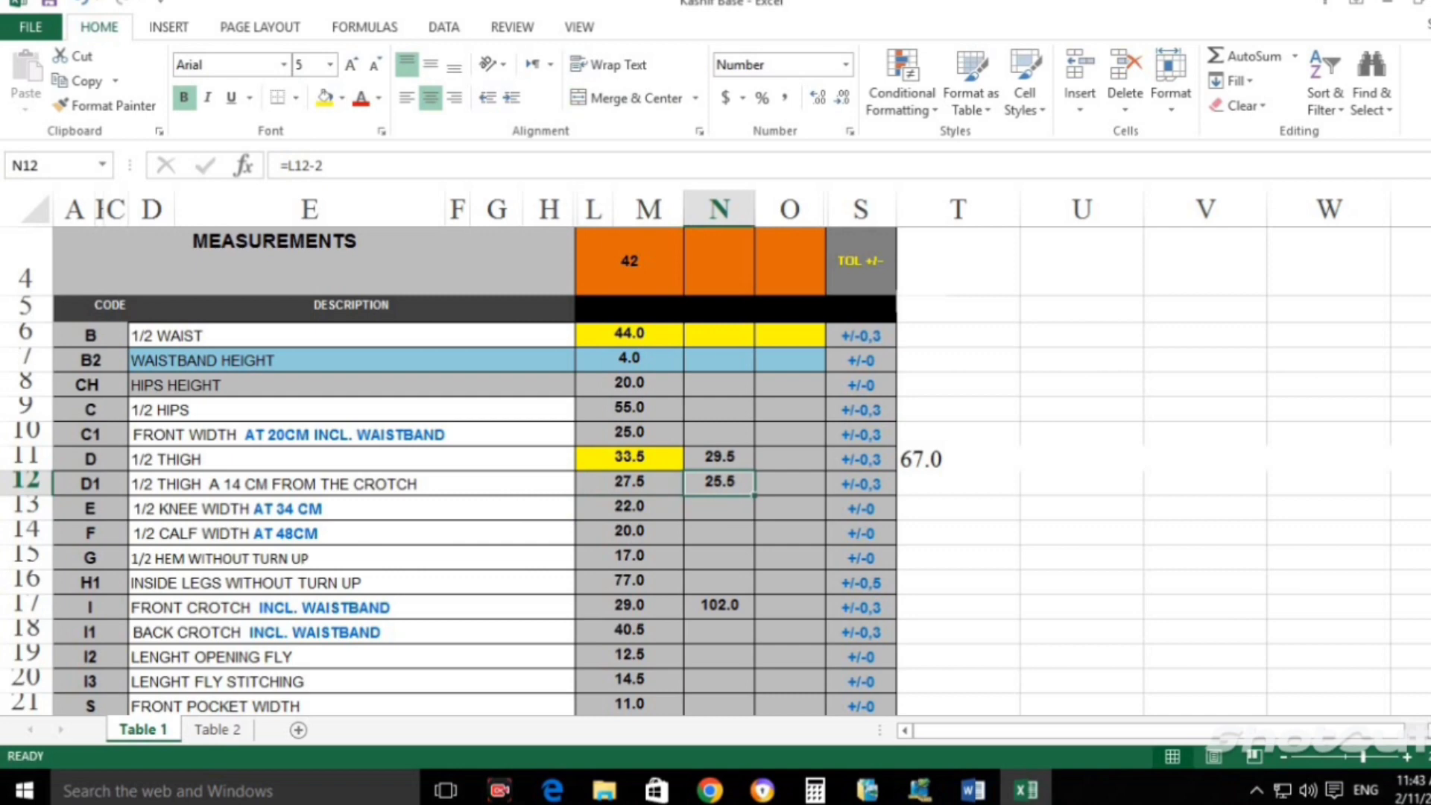
Enter the formula =L13-2 in N13 for the 1/2 knee width.
key(Down)
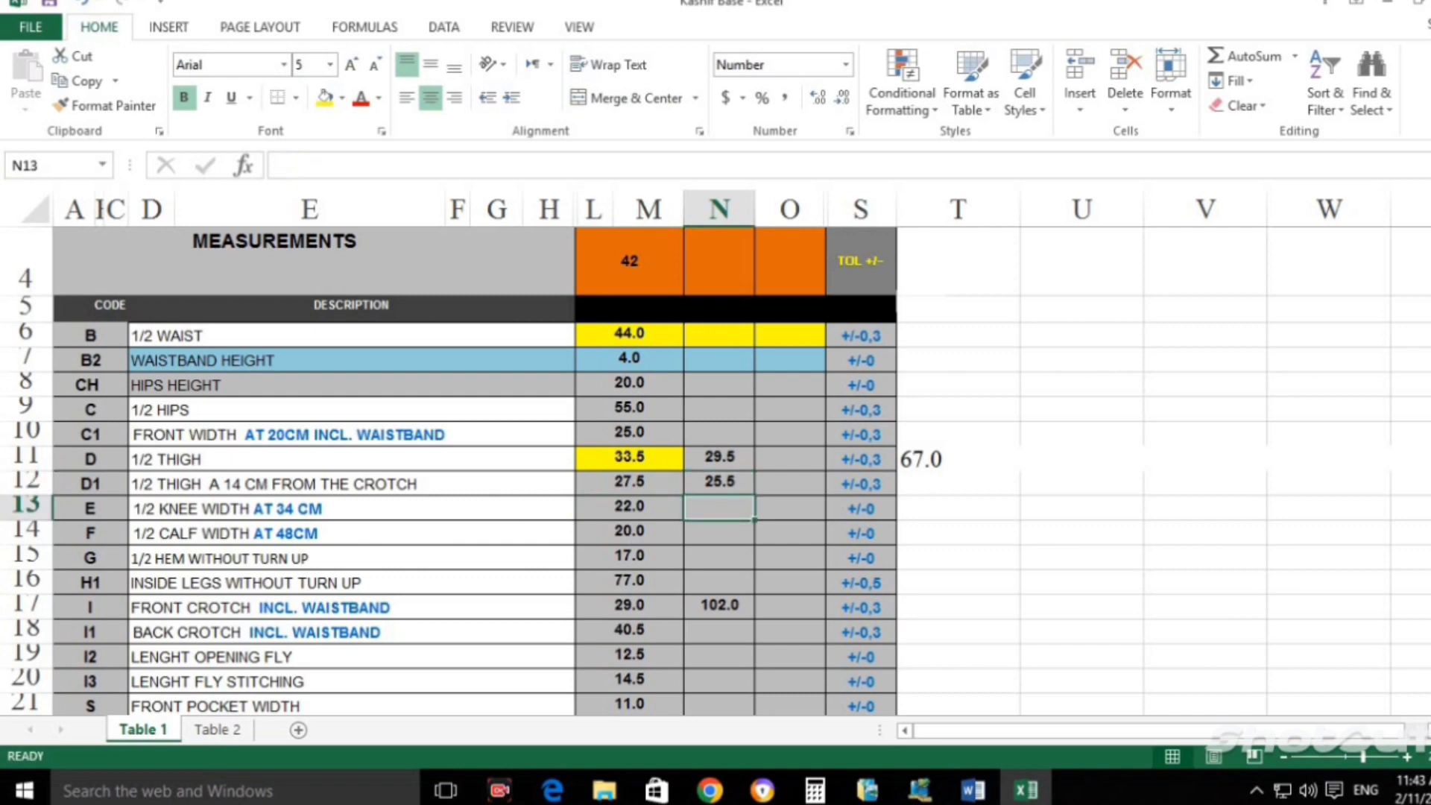
text(=)
click(629, 507)
text(-2)
click(629, 530)
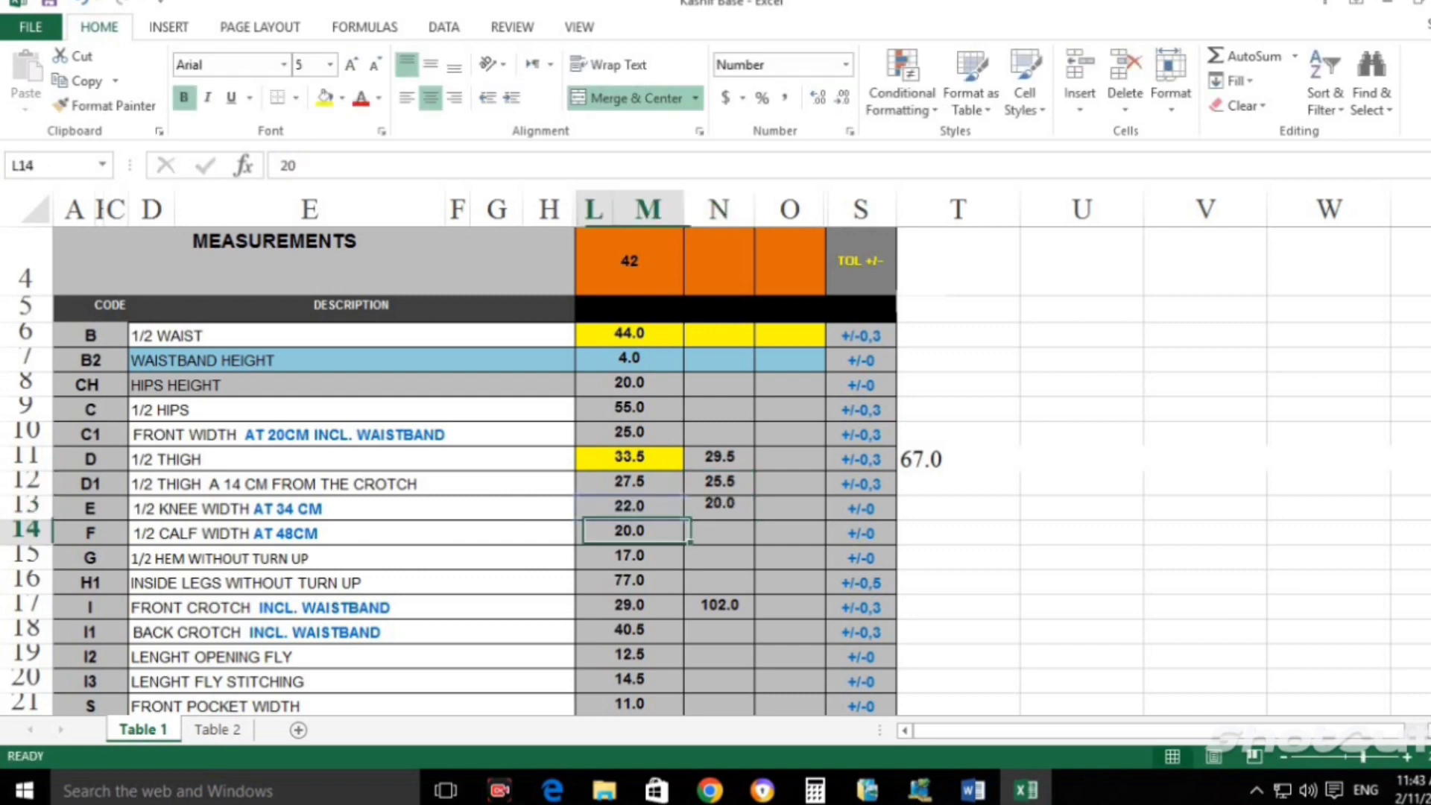
Enter the formula =L14-2 in N14 for the 1/2 calf width.
click(720, 532)
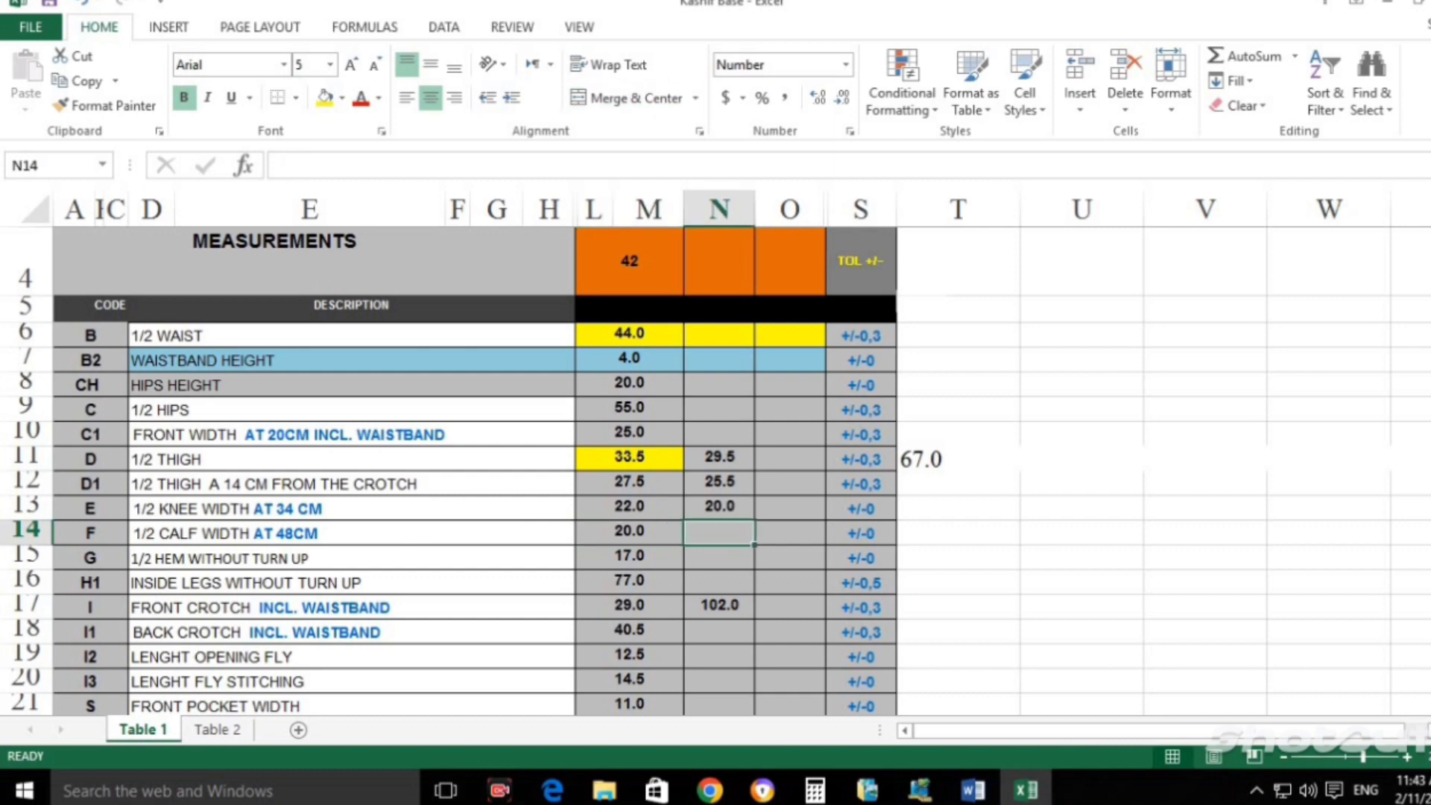
text(=)
click(629, 530)
text(-2)
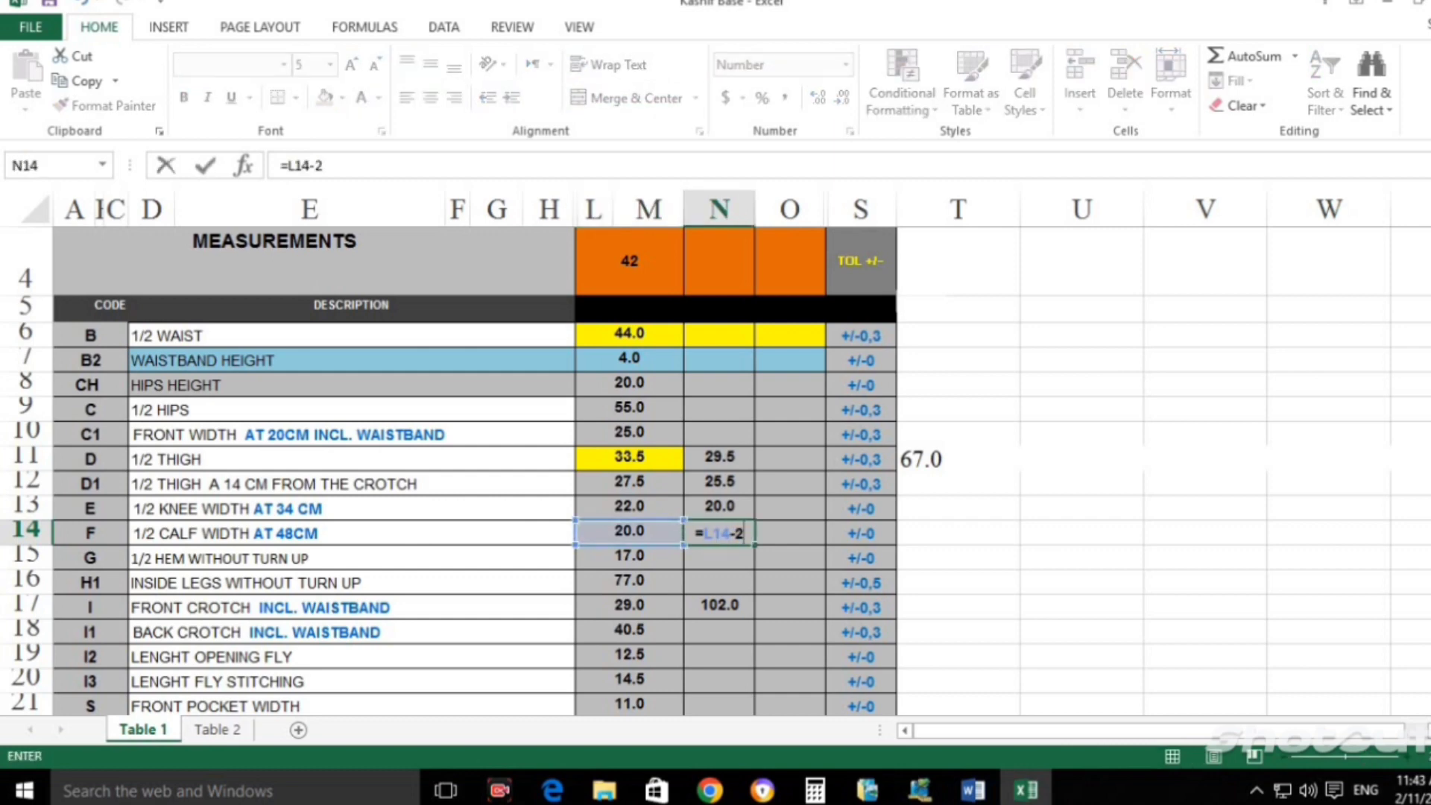
key(Return)
key(Up)
key(Right)
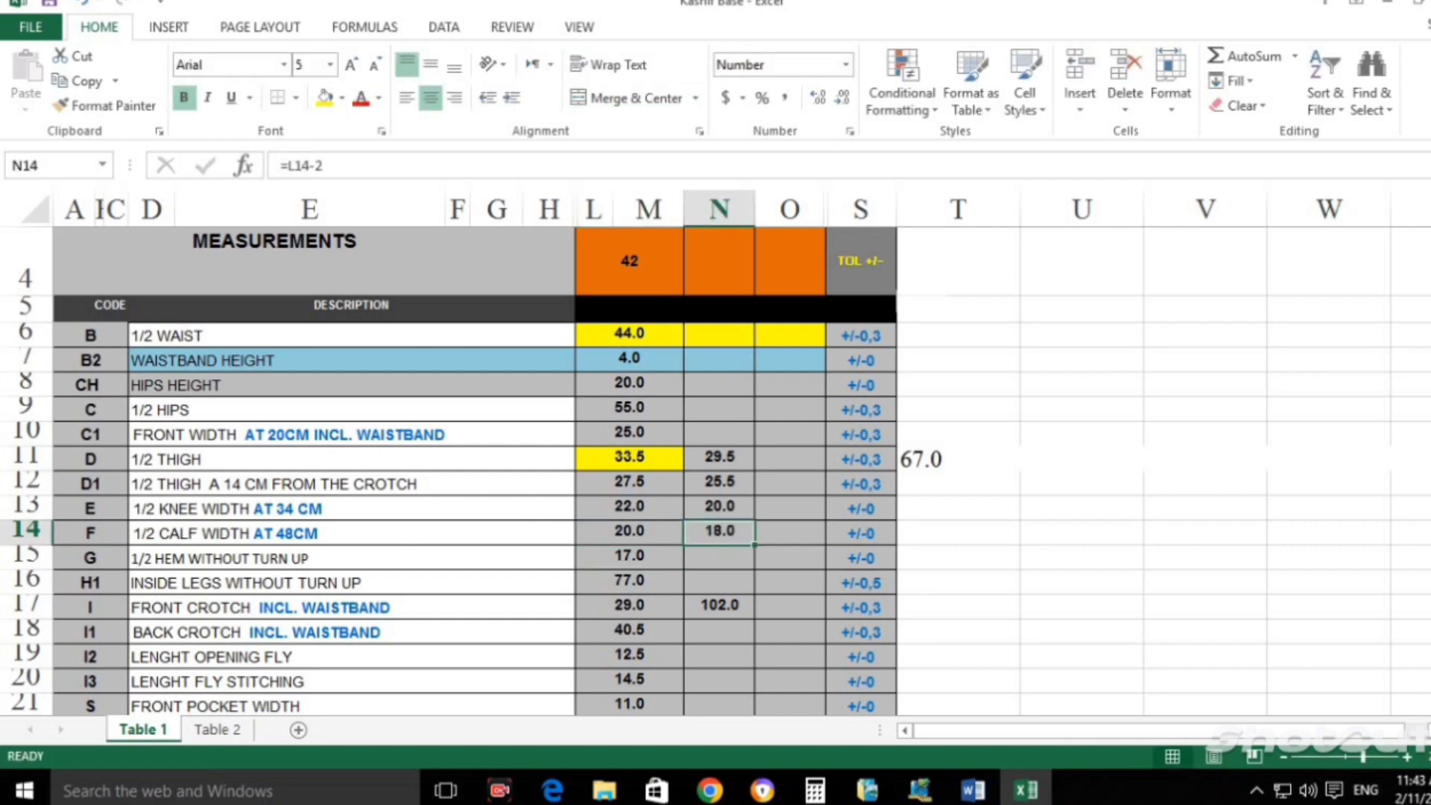
Enter the formula =L15-2 in N15 for the 1/2 hem without turn up.
key(Down)
text(=)
click(629, 555)
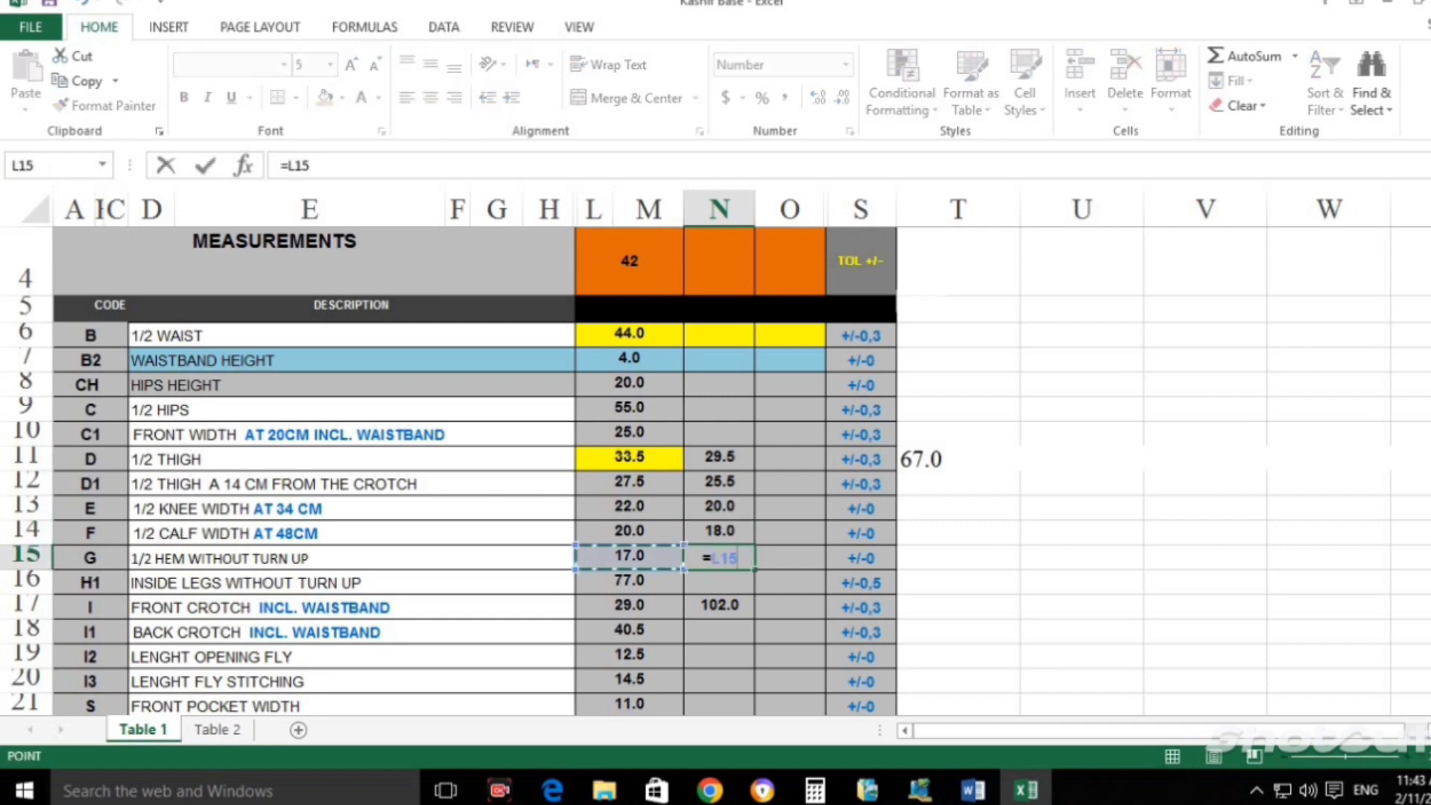
text(-2)
key(Return)
key(Up)
key(Right)
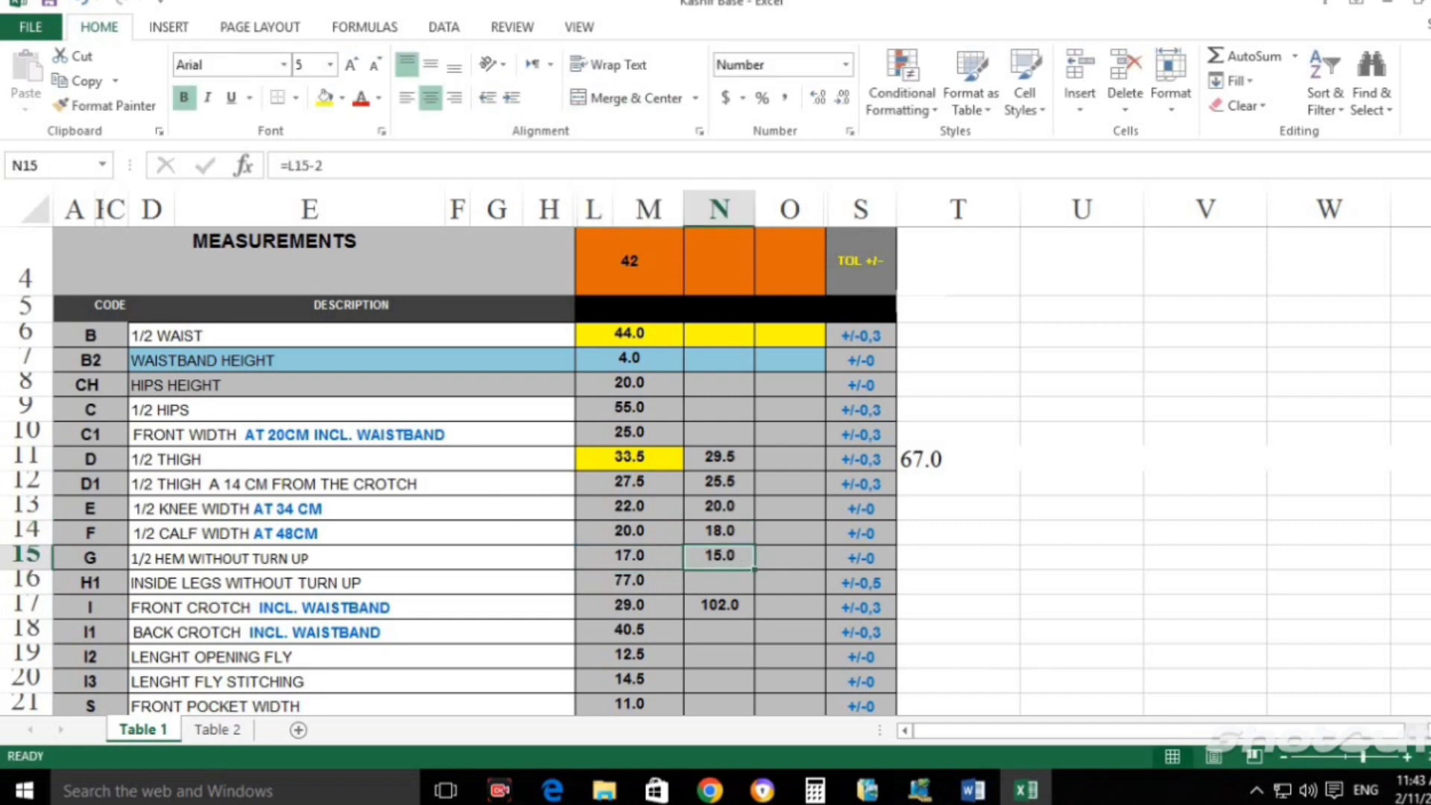
Review the column N entries from the hem down to FRONT CROTCH and back up to the hips row.
key(Left)
key(Down)
key(Up)
key(Right)
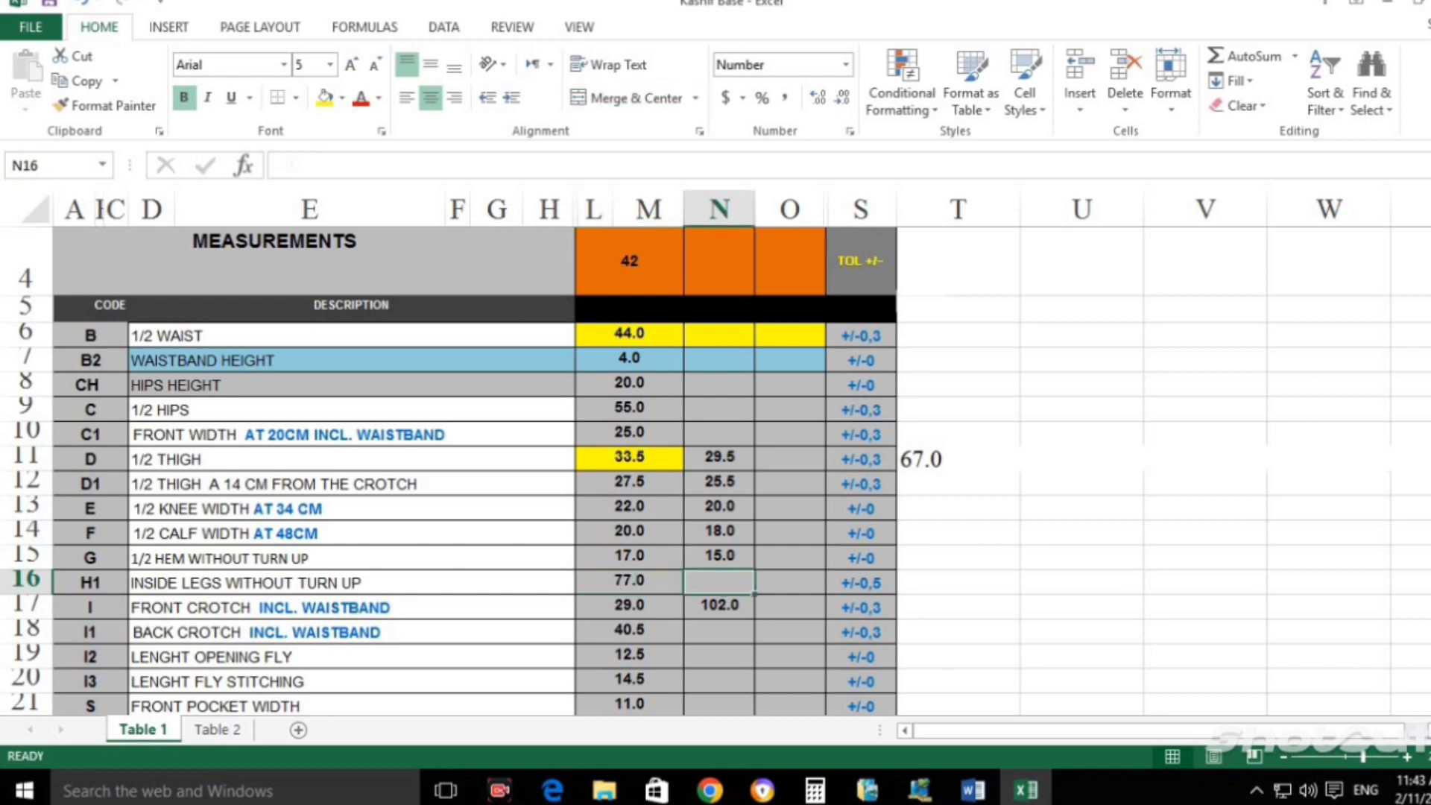
key(Left)
key(Down)
key(Down)
key(Right)
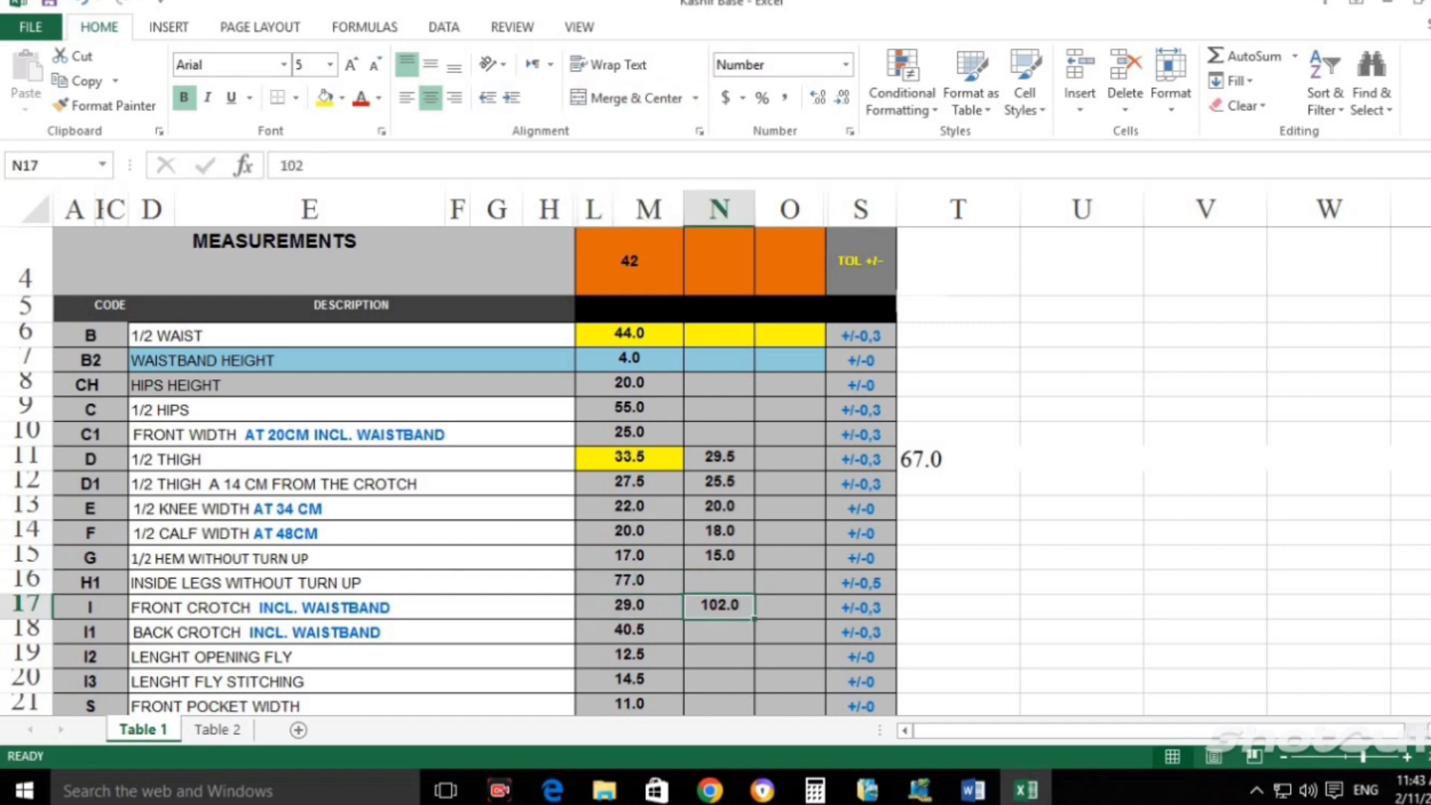
key(Up)
key(Up)
key(Up)
key(Up)
key(Up)
key(Up)
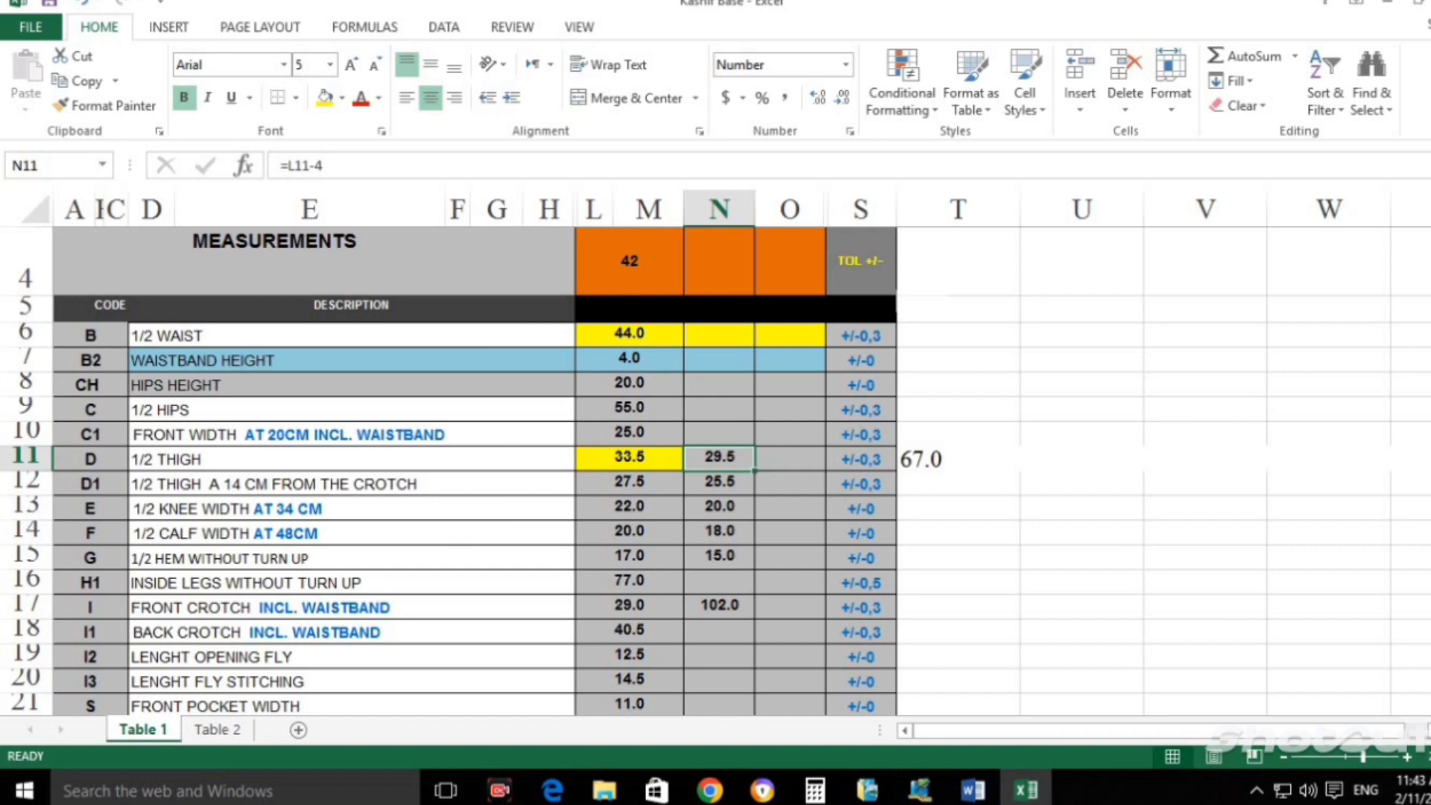
key(Up)
key(Up)
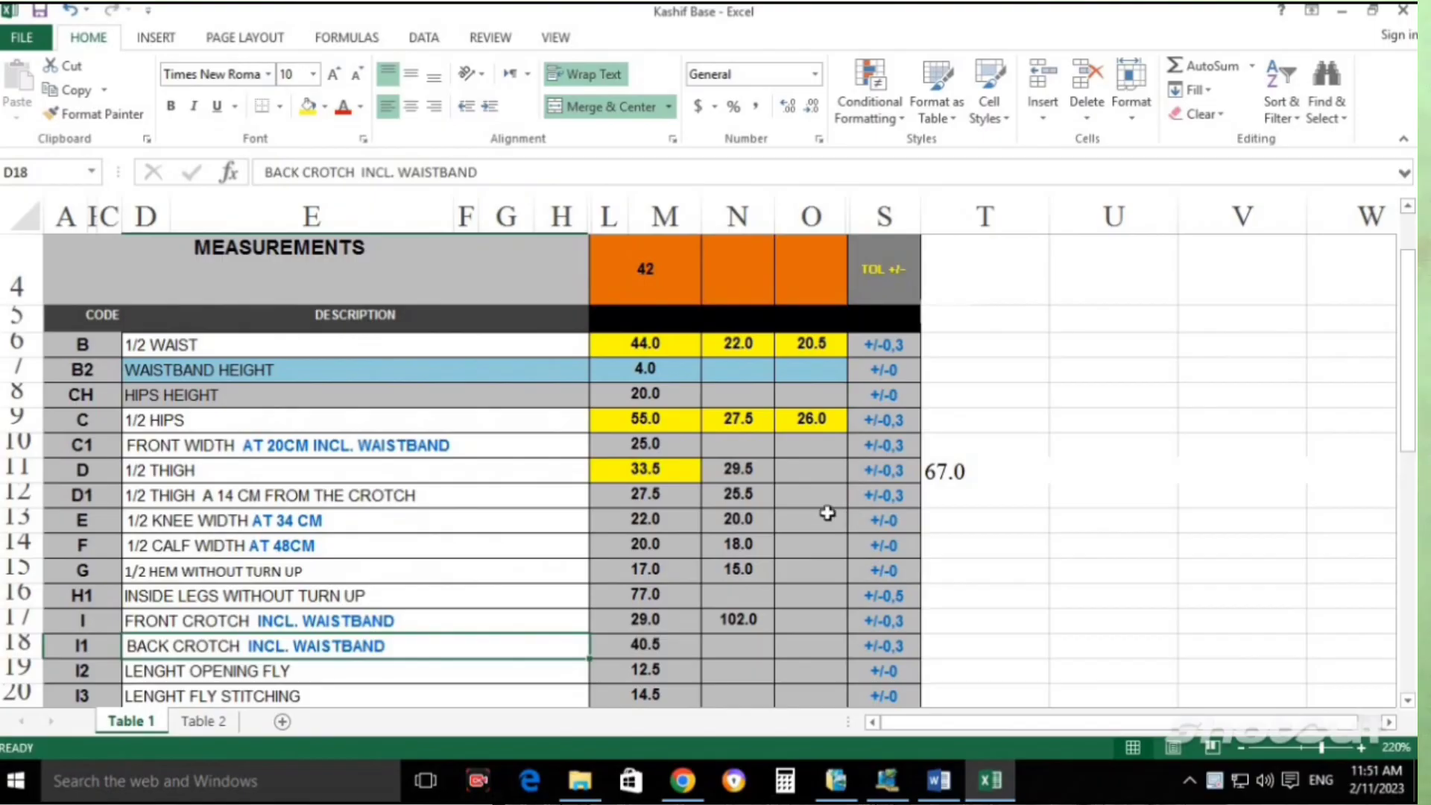
Review the reduced measurements and formulas in N11 to N15, from 1/2 THIGH down to the hem.
click(808, 470)
click(765, 469)
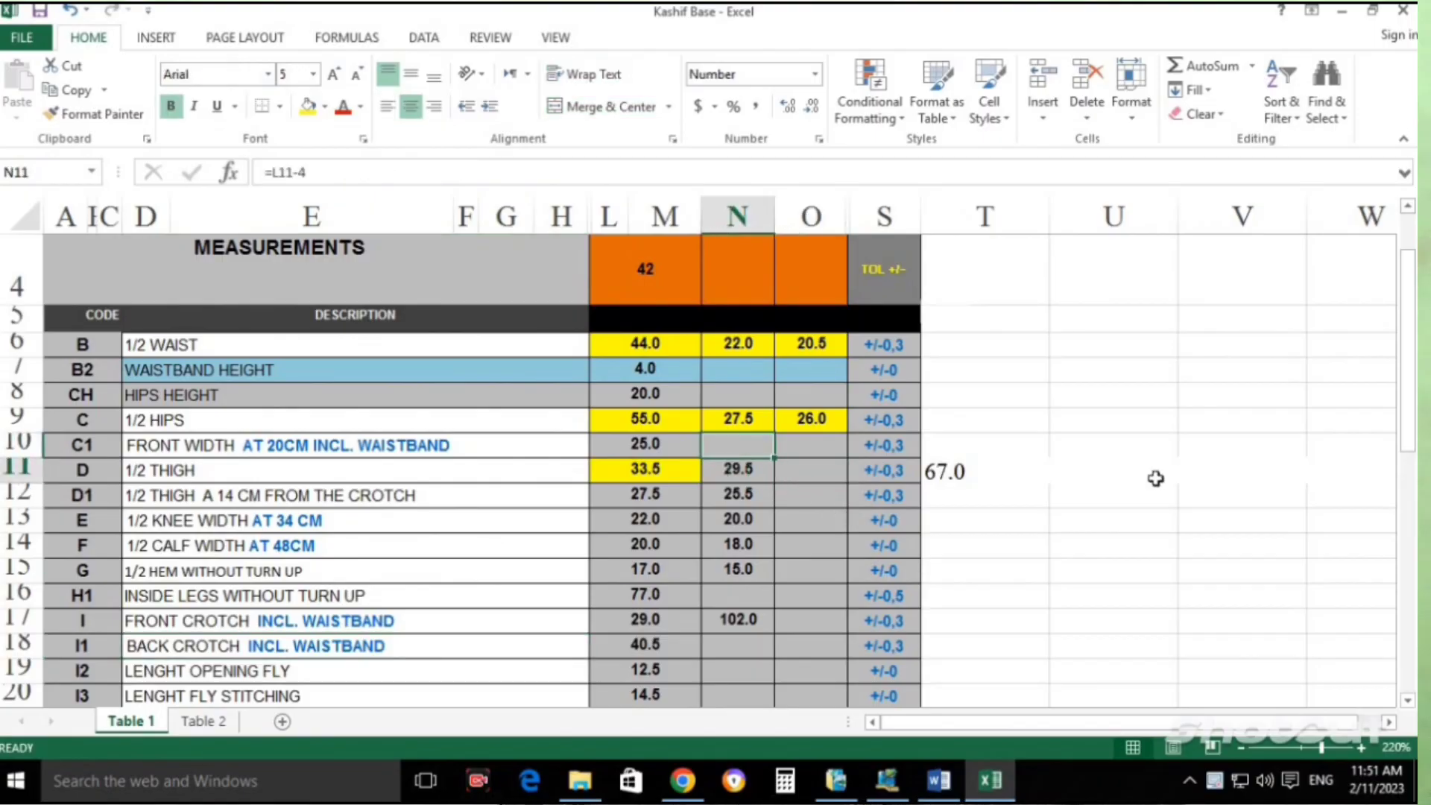
key(Up)
key(Down)
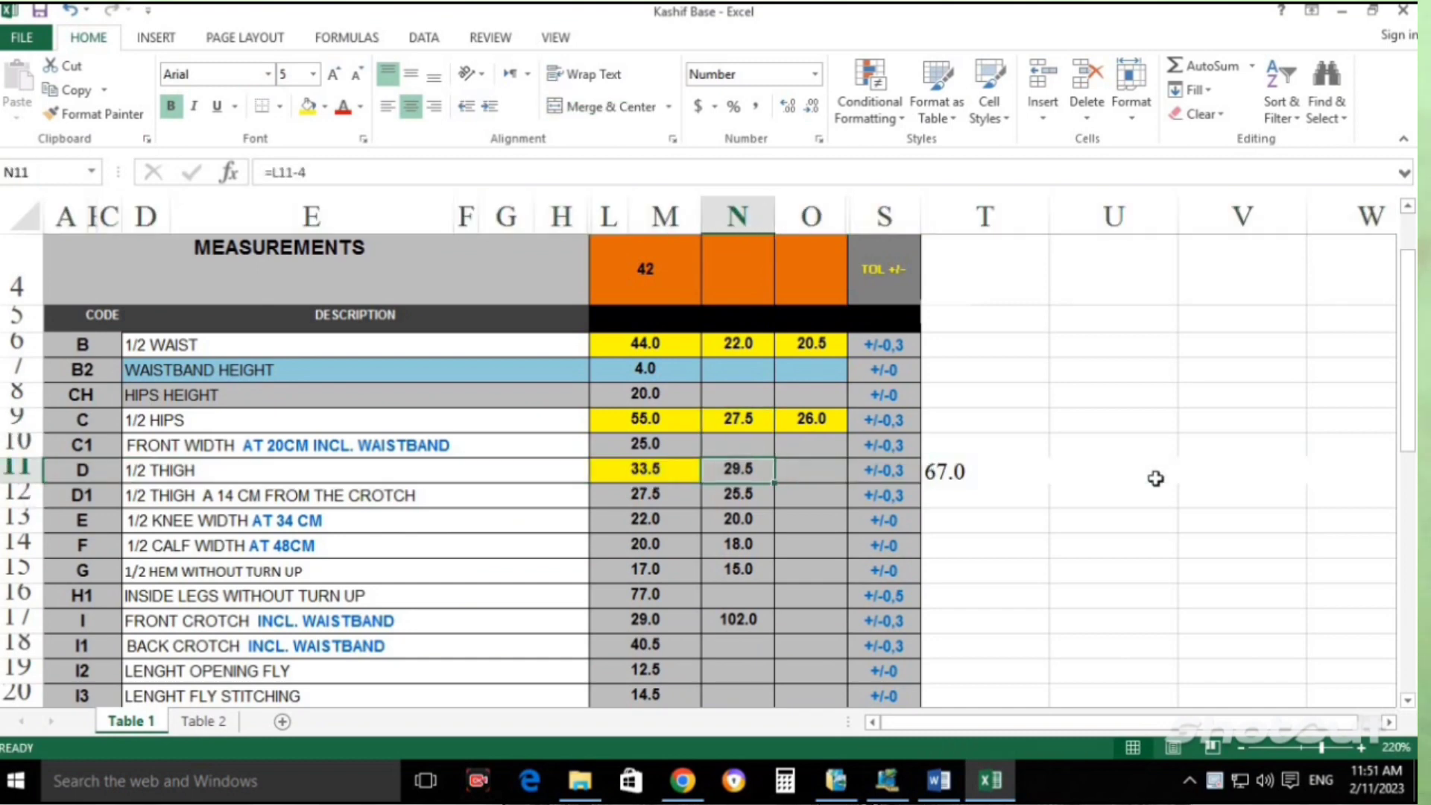
key(Down)
key(shift+Down)
key(ctrl+v)
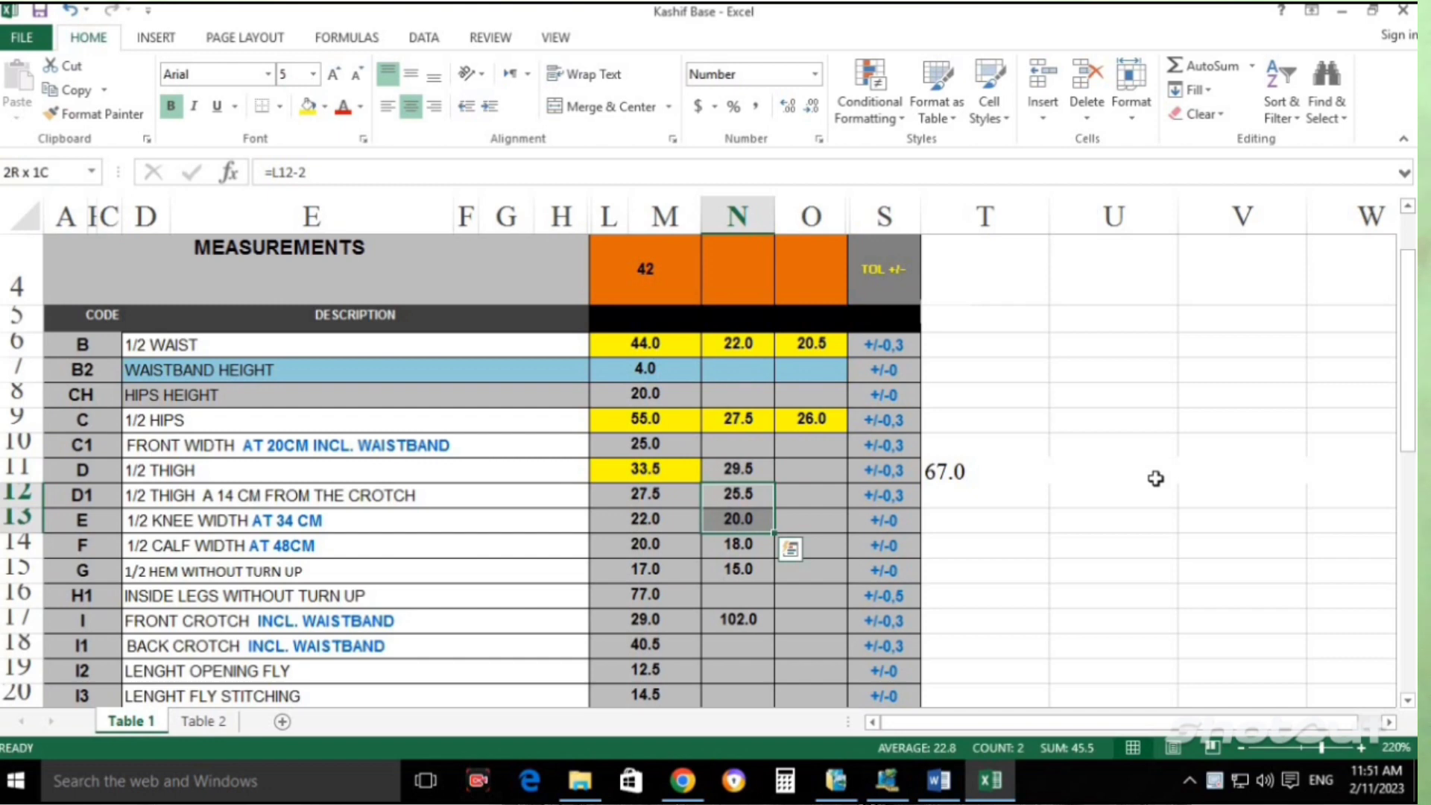
key(shift+Down)
key(shift+Down)
key(shift+Down)
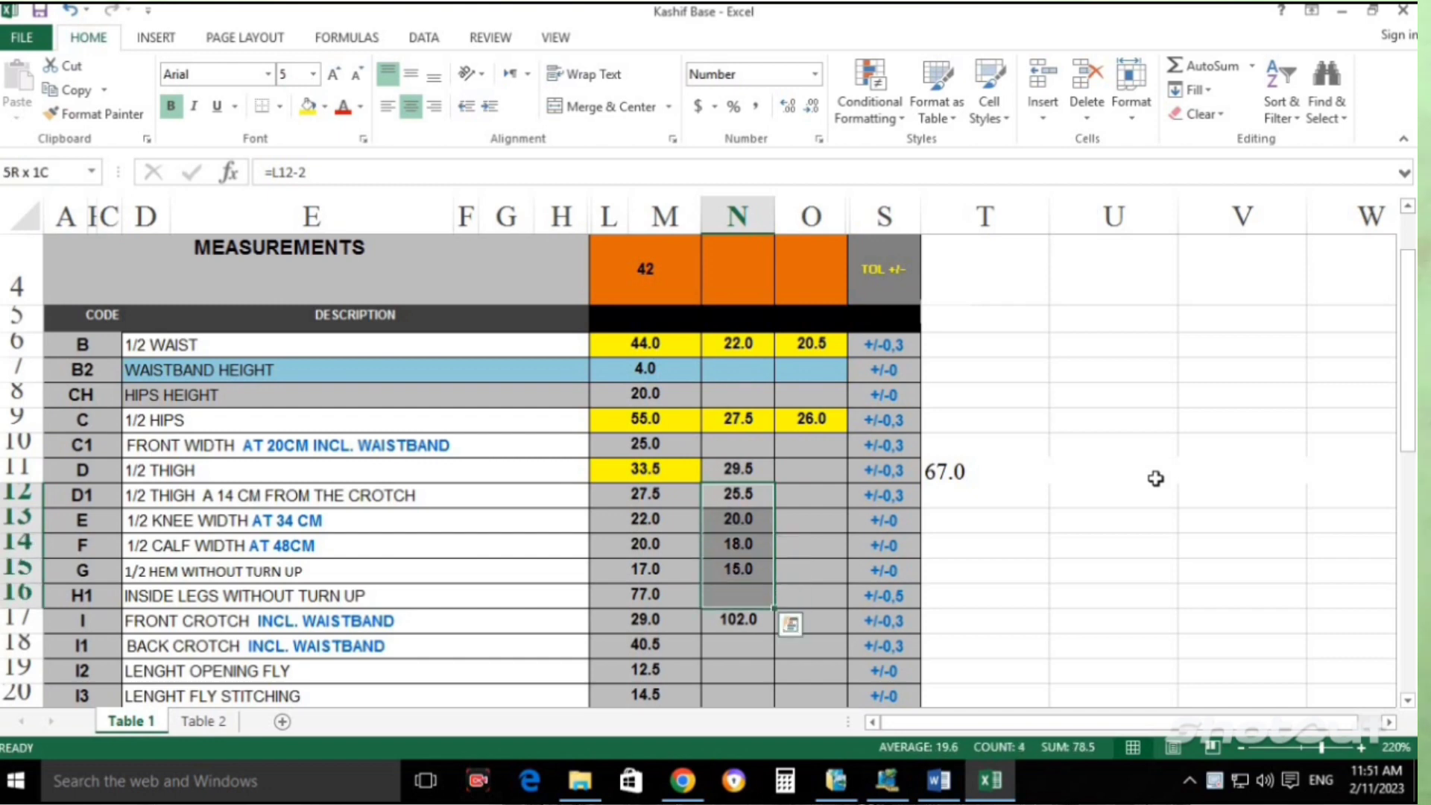
key(Down)
key(Down)
key(Down)
key(Down)
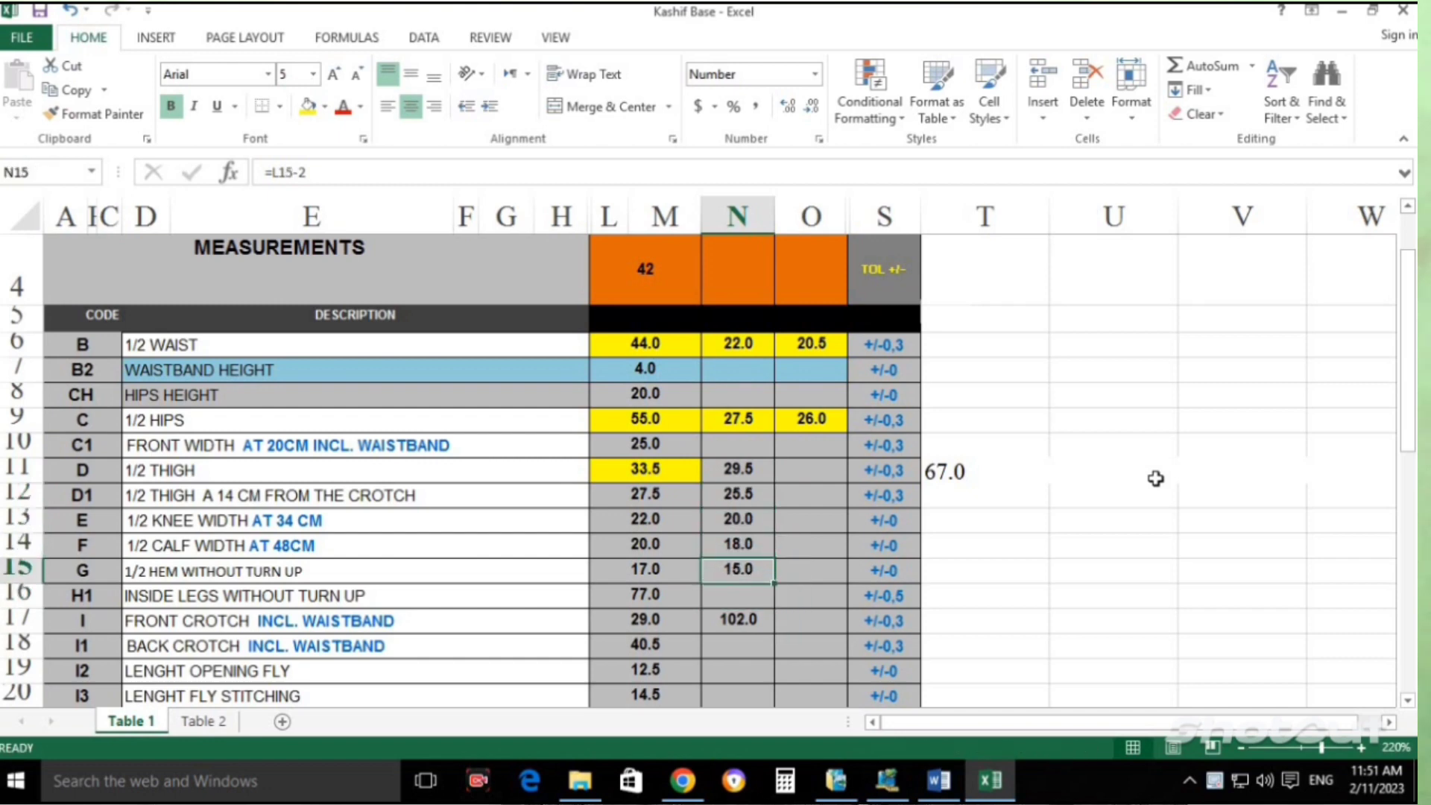
key(Up)
key(Up)
key(Up)
key(Up)
key(Up)
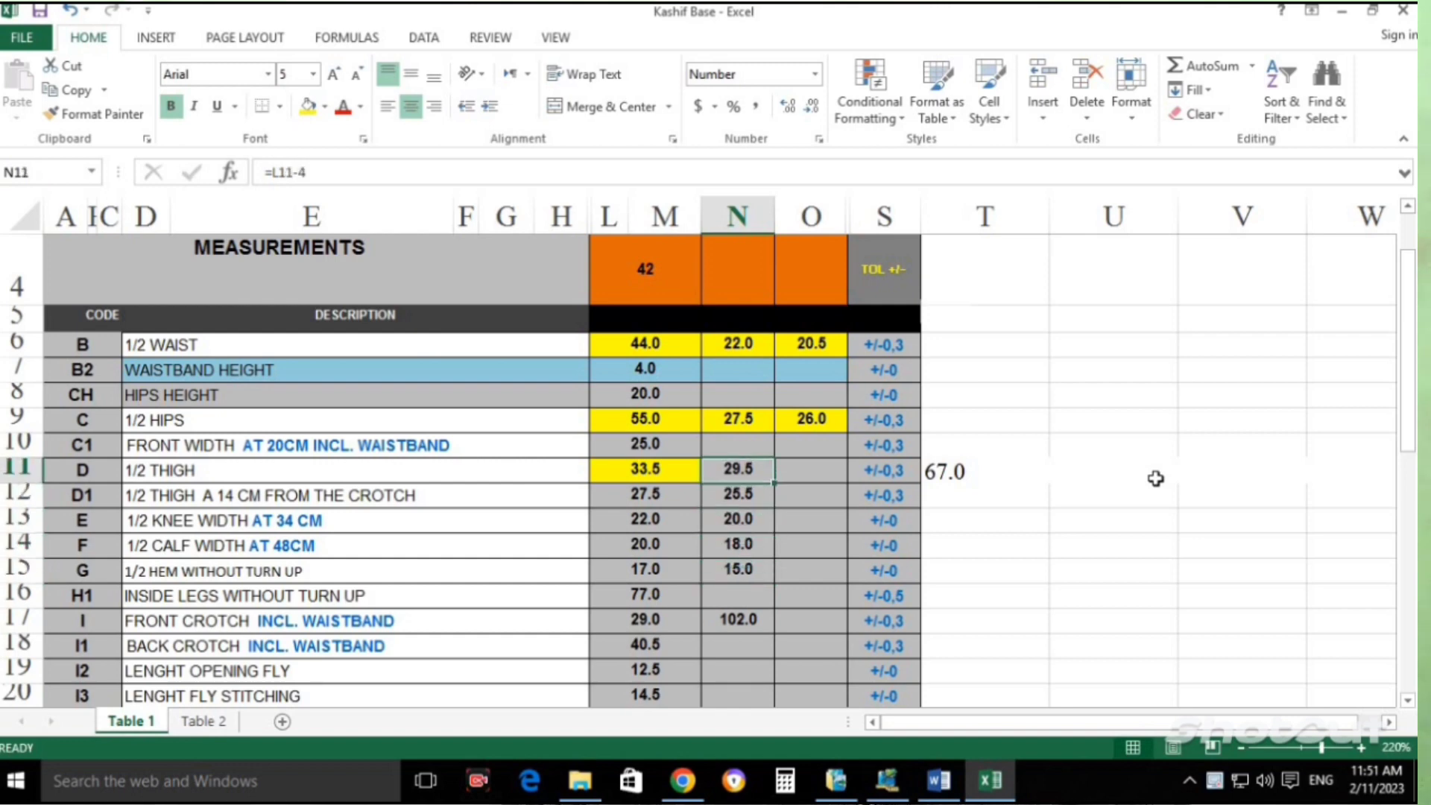
Consult the waist, hip, thigh, knee, calf and bottom allowance list in the Word document, and return to the Excel size sheet.
key(alt+Tab)
key(alt+Tab)
key(alt+Left)
key(alt+Left)
key(alt+Down)
key(alt+Right)
key(alt+Right)
key(alt+Left)
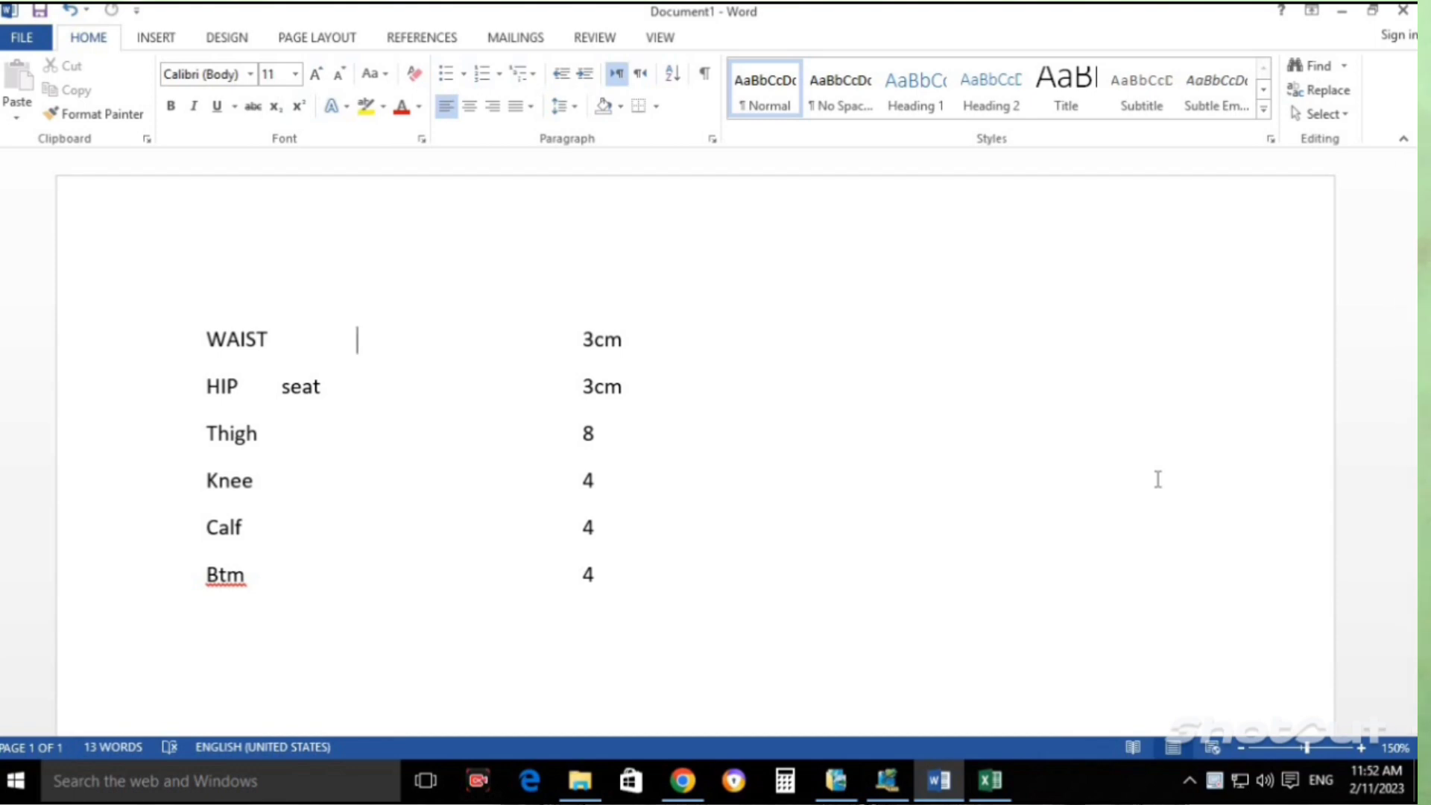
key(alt+Tab)
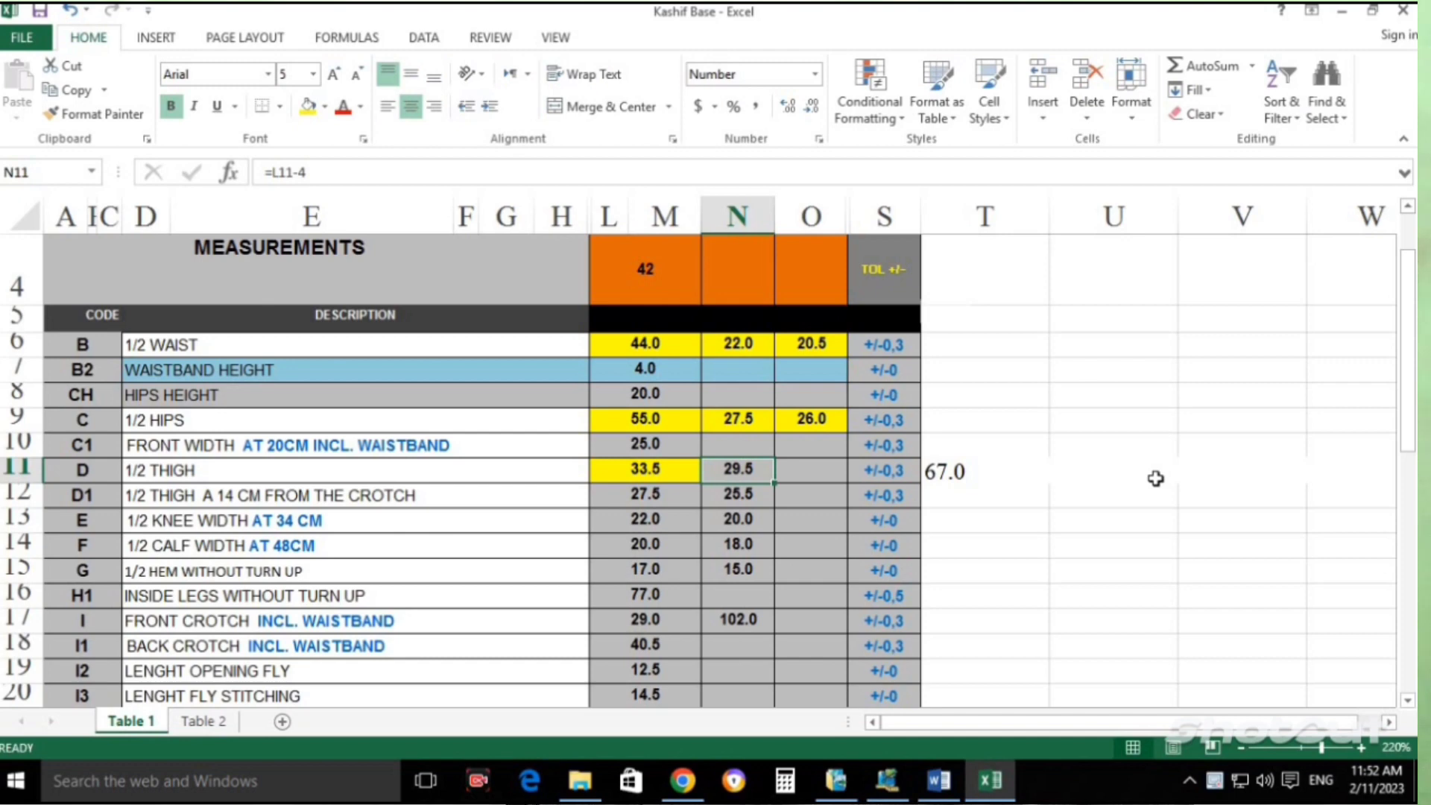
Fill the 1/2 THIGH description cell (D11) with yellow.
key(Left)
key(Left)
key(shift+space)
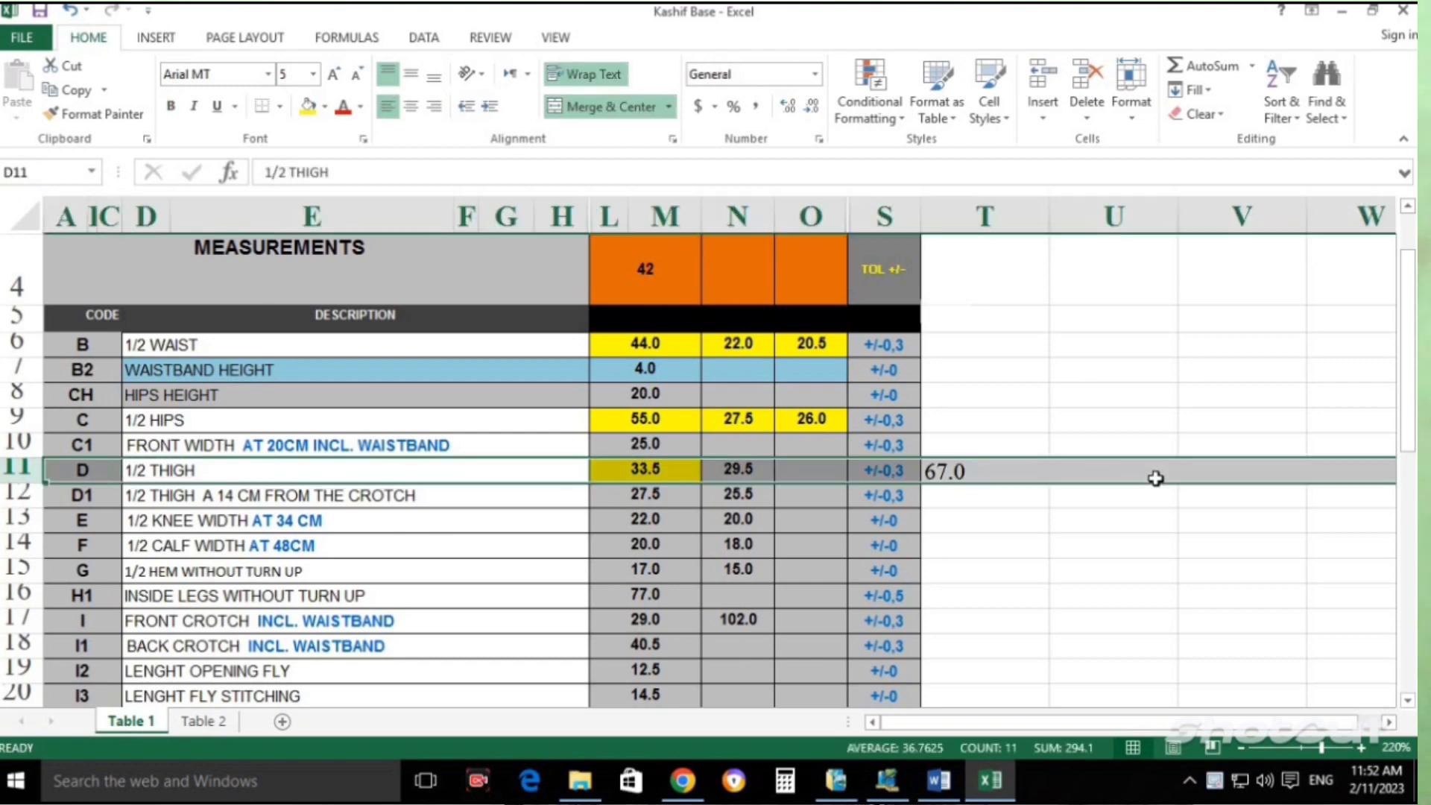
click(425, 623)
click(335, 473)
click(308, 105)
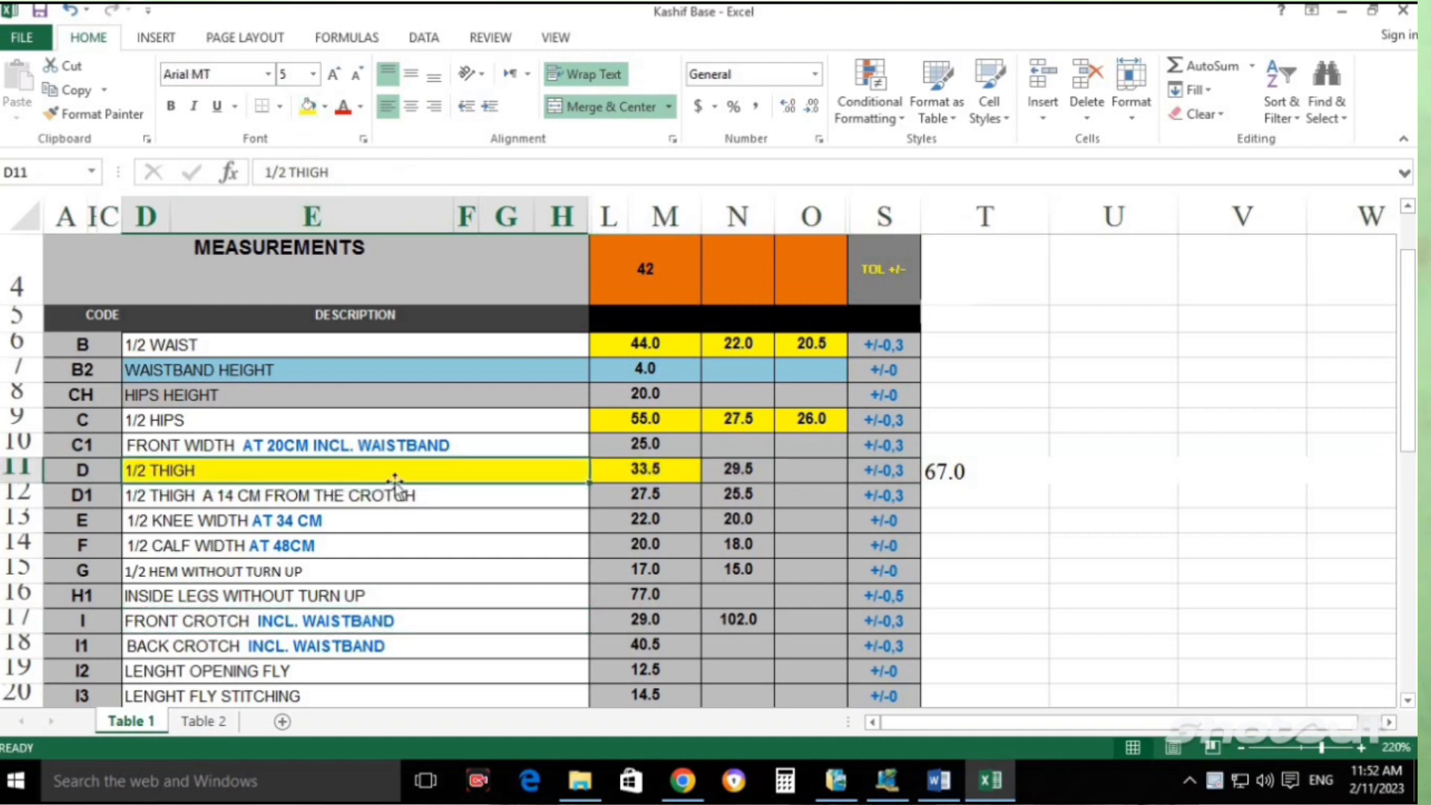
click(489, 544)
Examine the size 42 measurements from 1/2 THIGH down to FRONT CROTCH (L11 to L17).
click(692, 468)
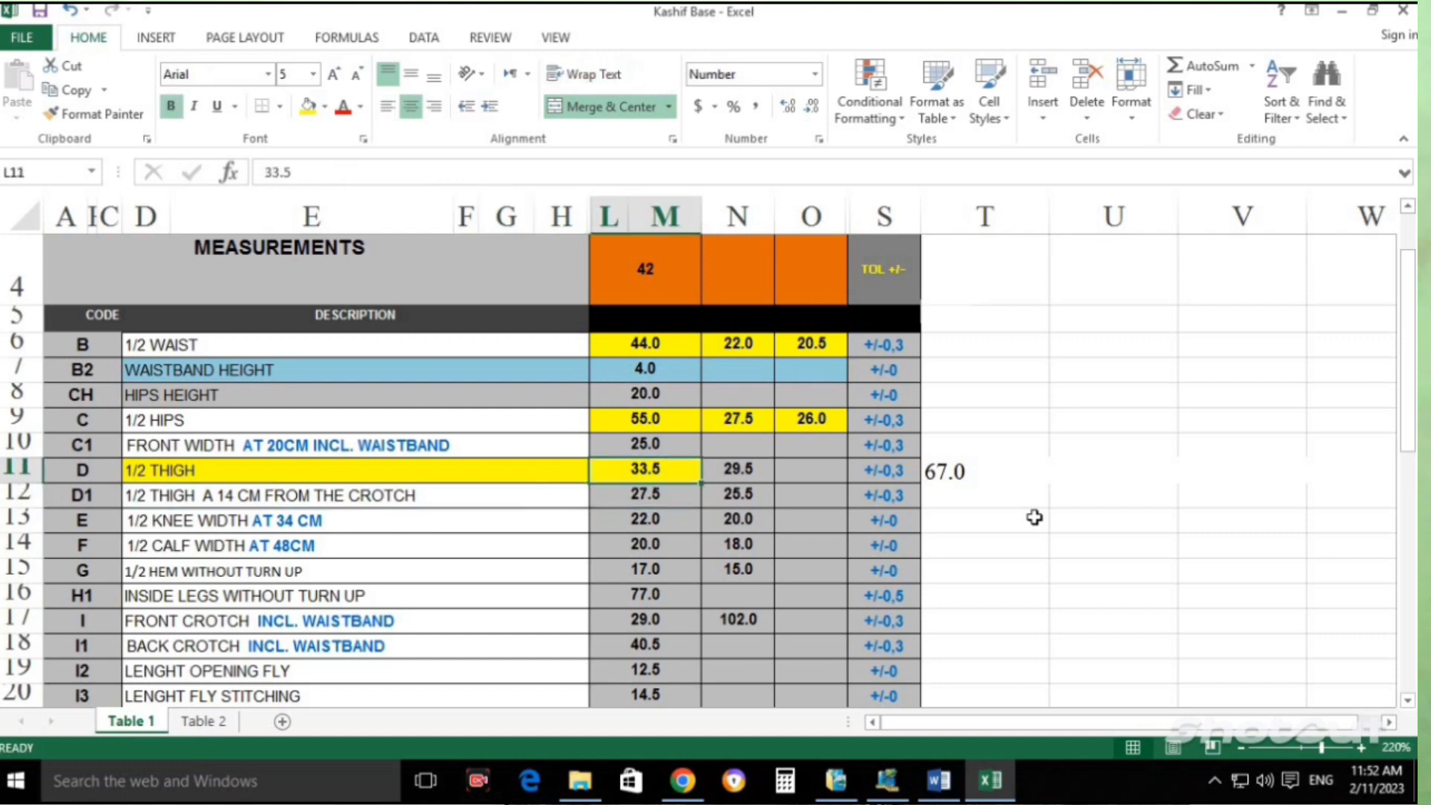
key(shift+Down)
key(shift+Down)
key(shift+Down)
key(shift+Down)
key(shift+Down)
key(shift+Down)
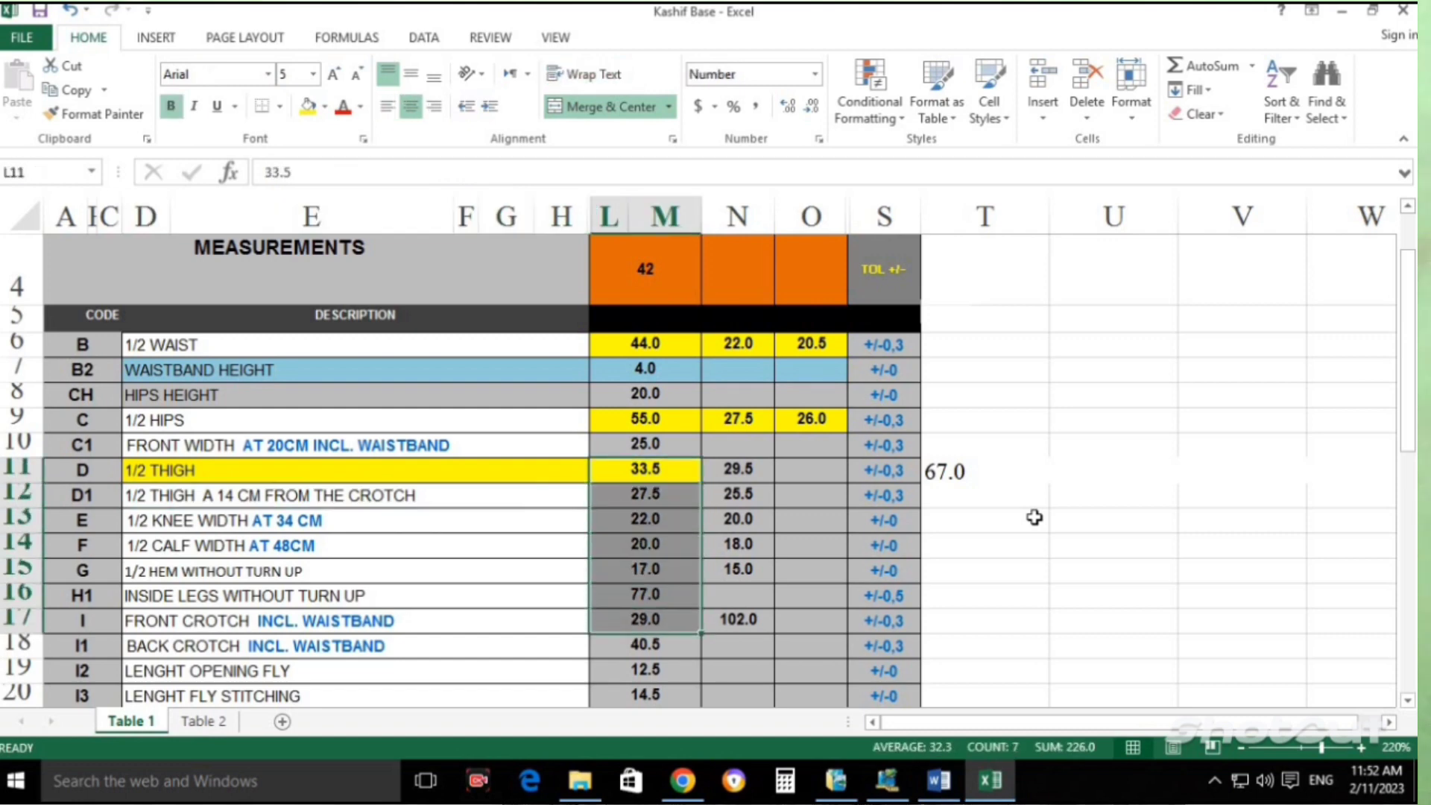
Review the 1/2 WAIST row: the size 42 measurement in L6 and the formulas in N6 and O6.
key(Up)
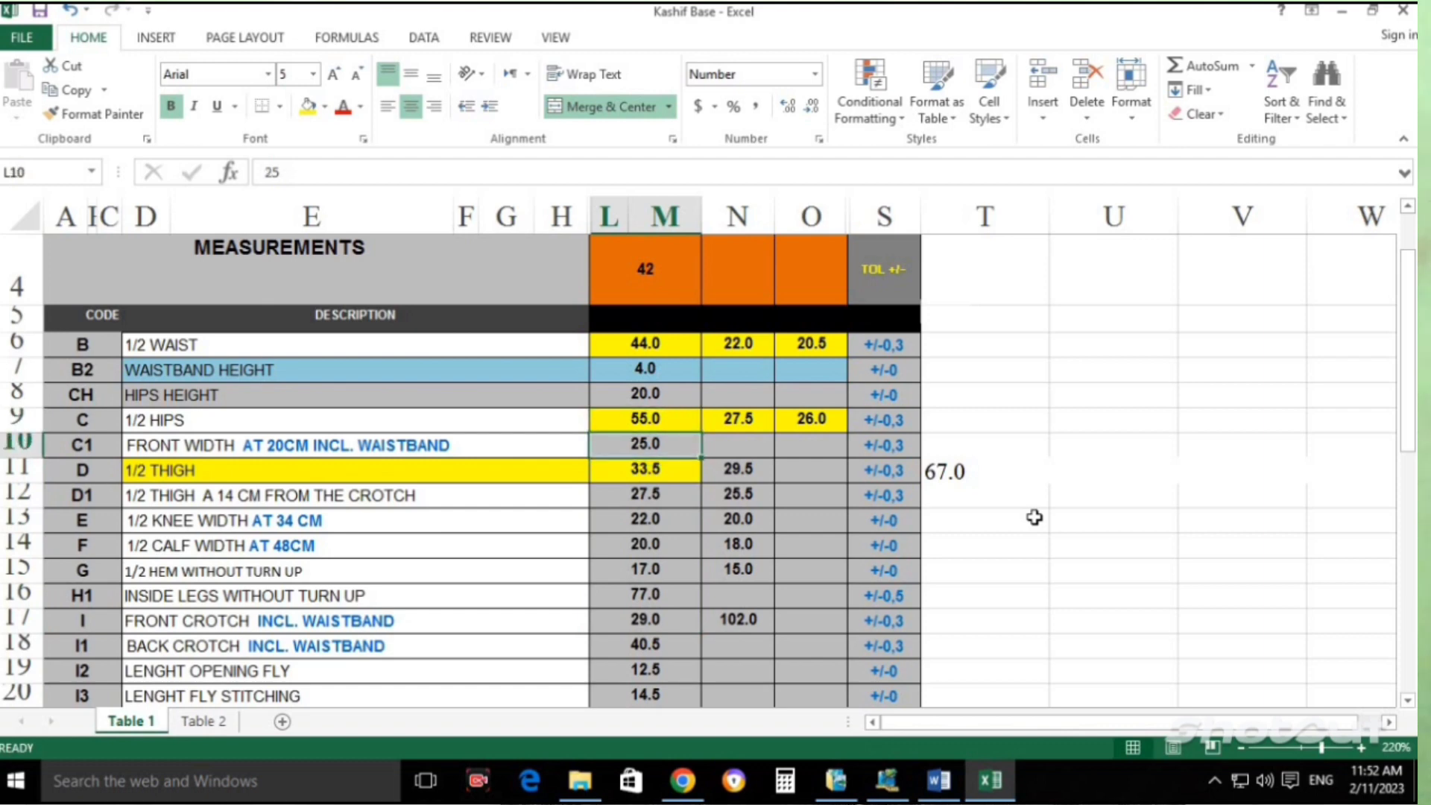
key(Up)
key(Up)
key(Up)
key(Up)
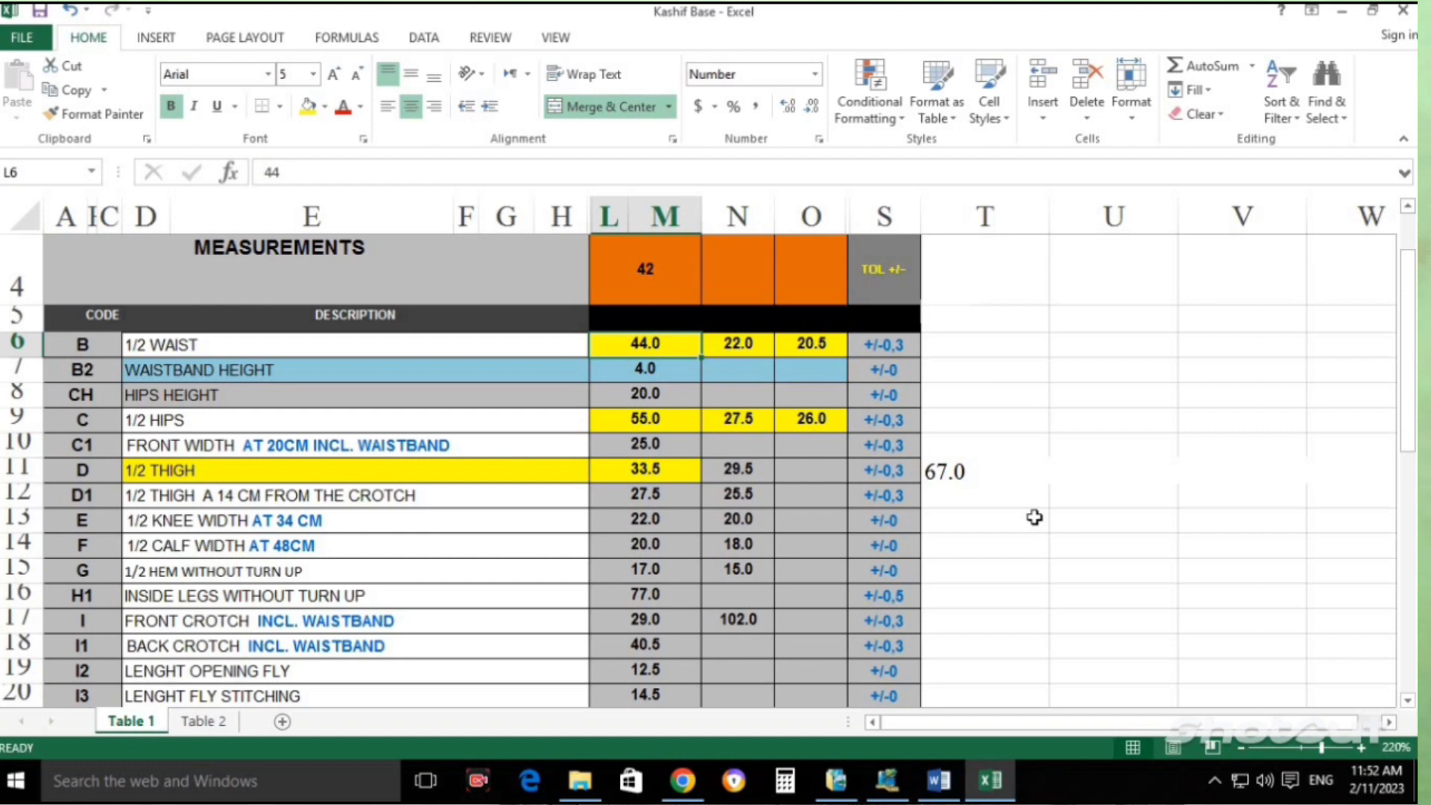
key(Right)
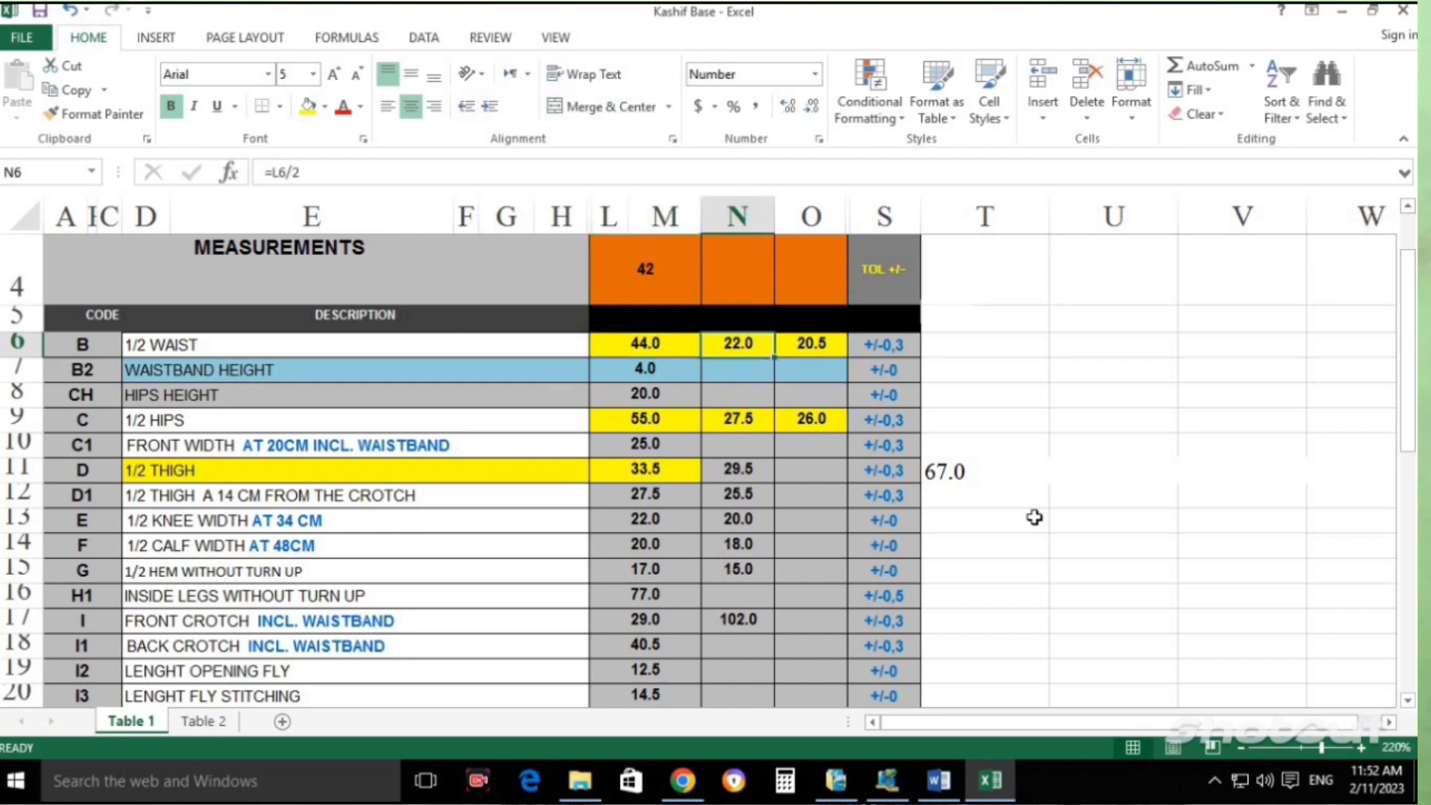
key(Left)
key(Left)
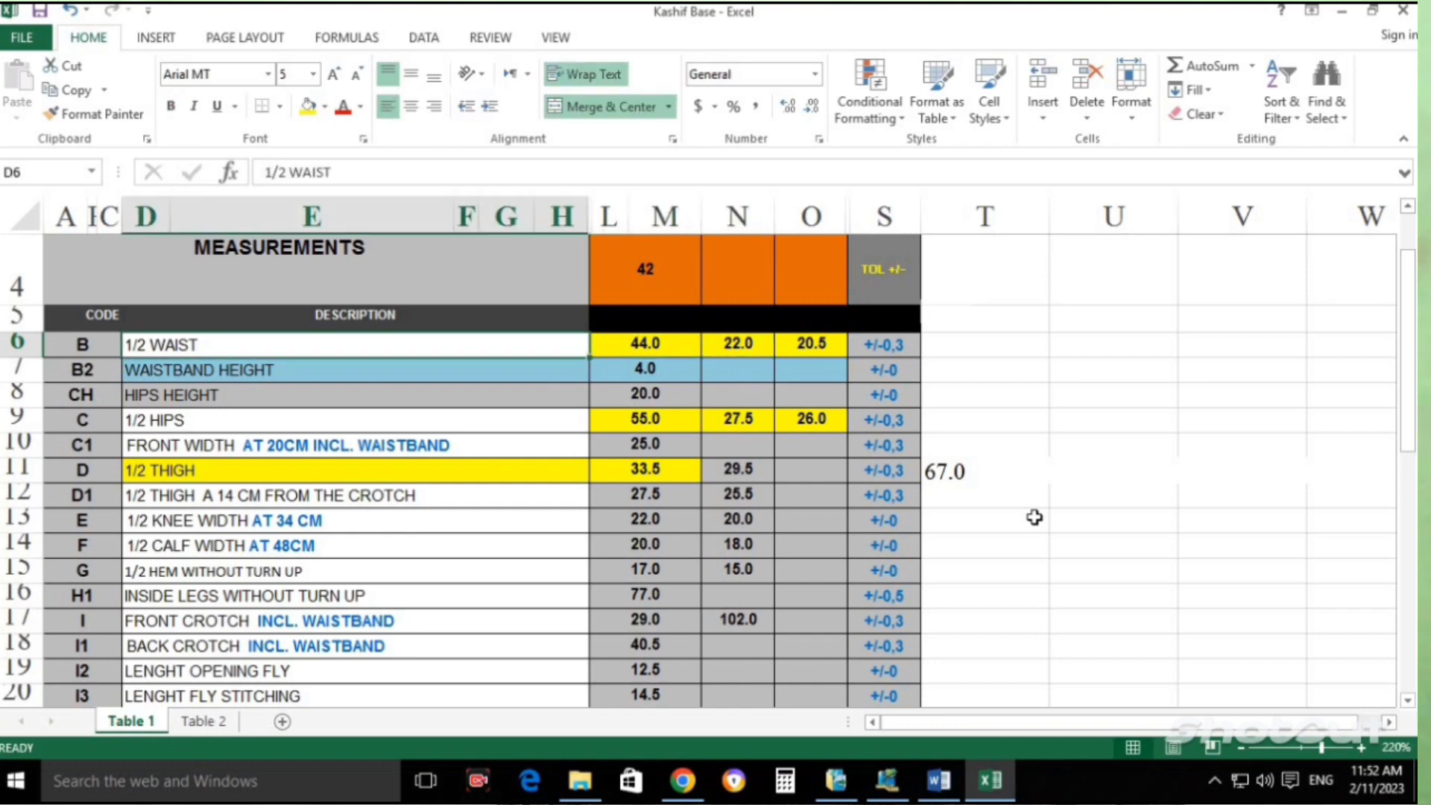
key(Right)
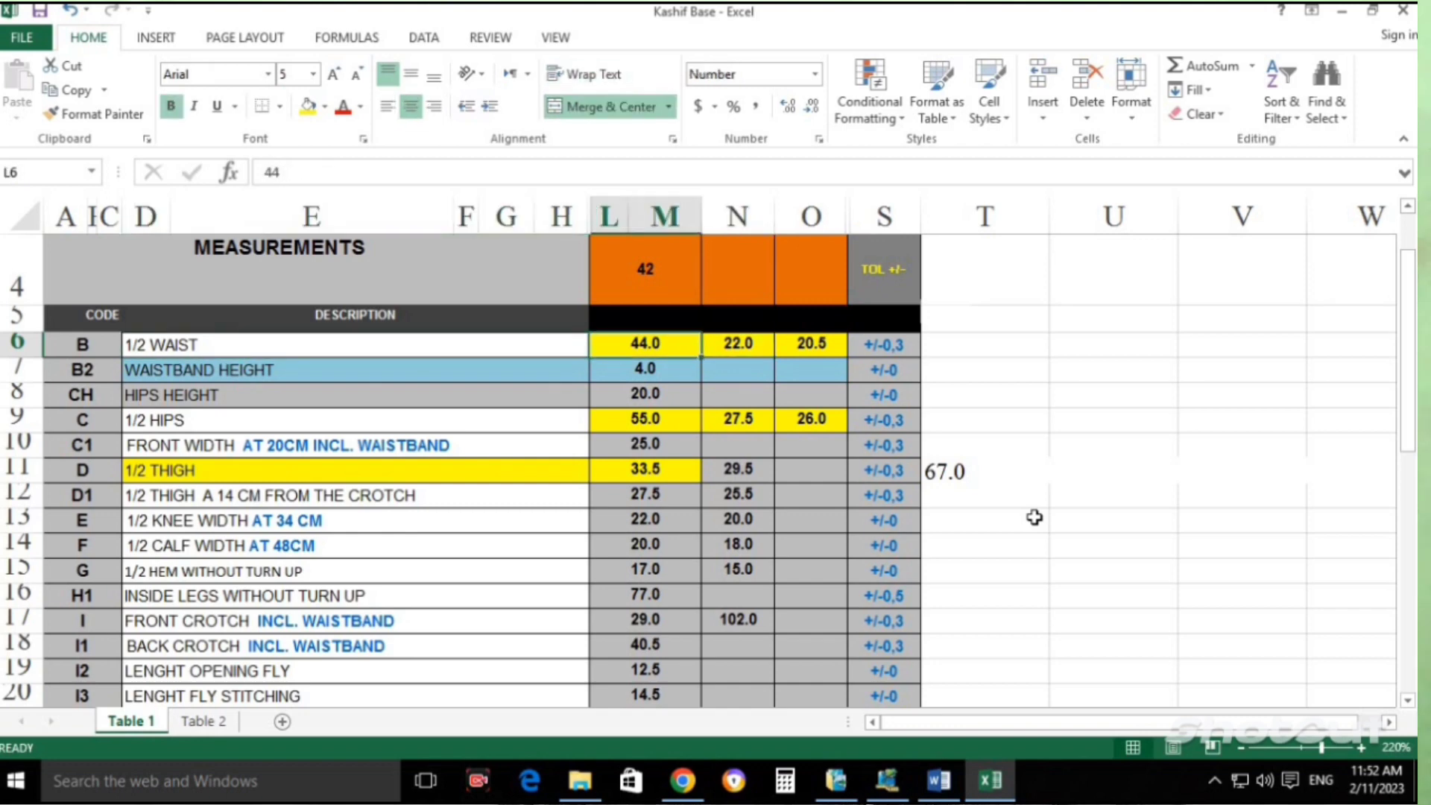
key(Right)
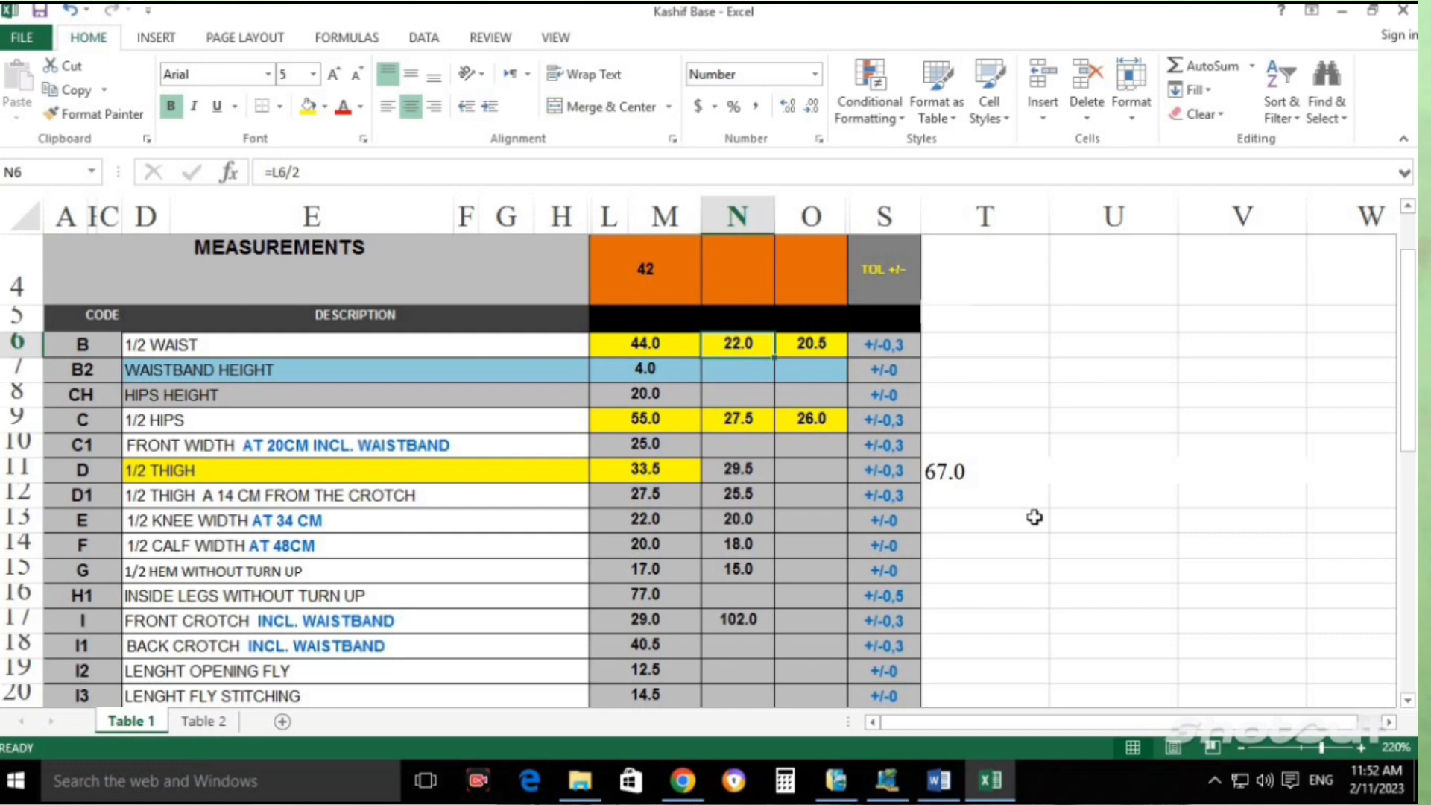
key(Right)
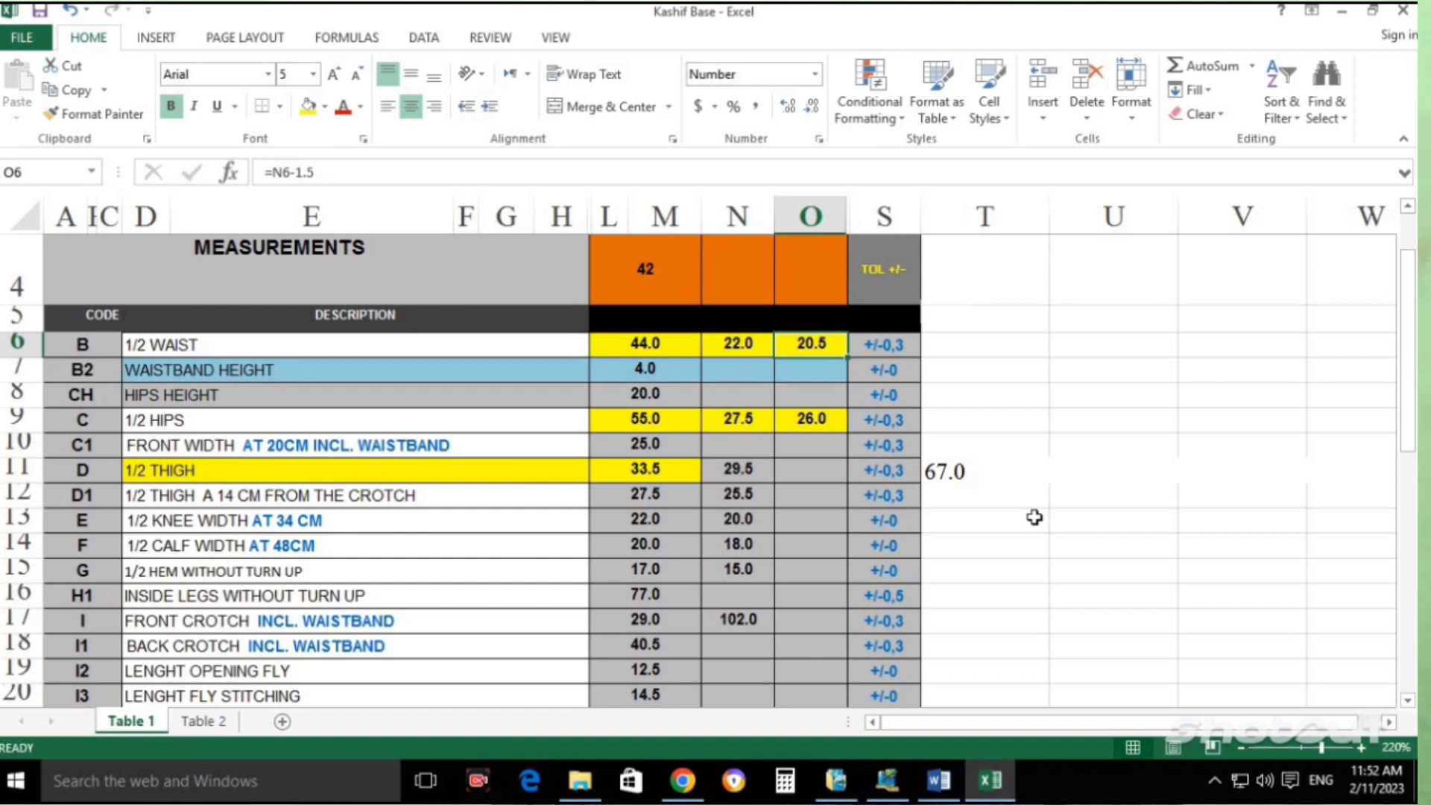
Review the 1/2 HIPS row: the size 42 measurement in L9 and the formulas in N9 and O9.
key(Down)
key(Down)
key(Left)
key(Left)
key(Down)
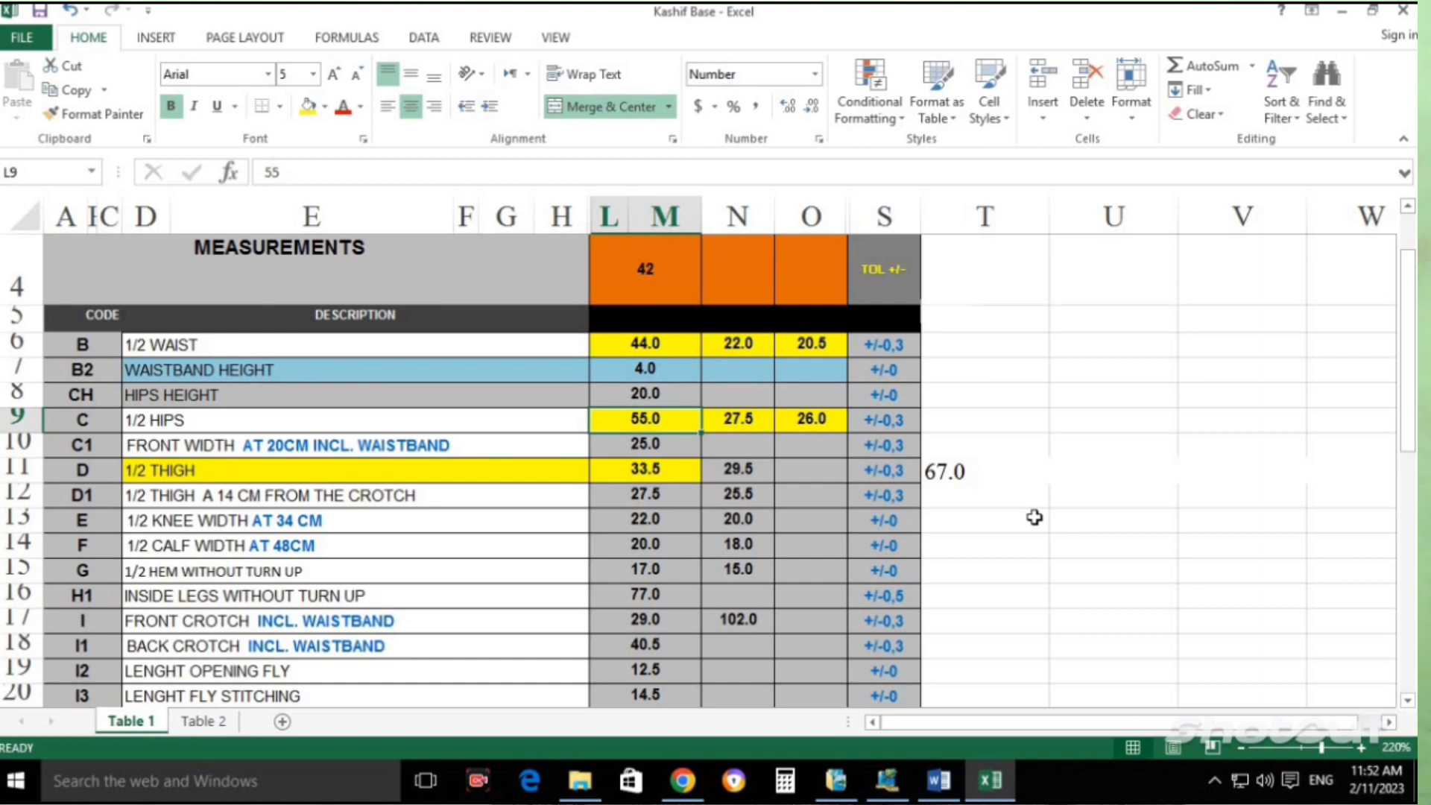
key(Right)
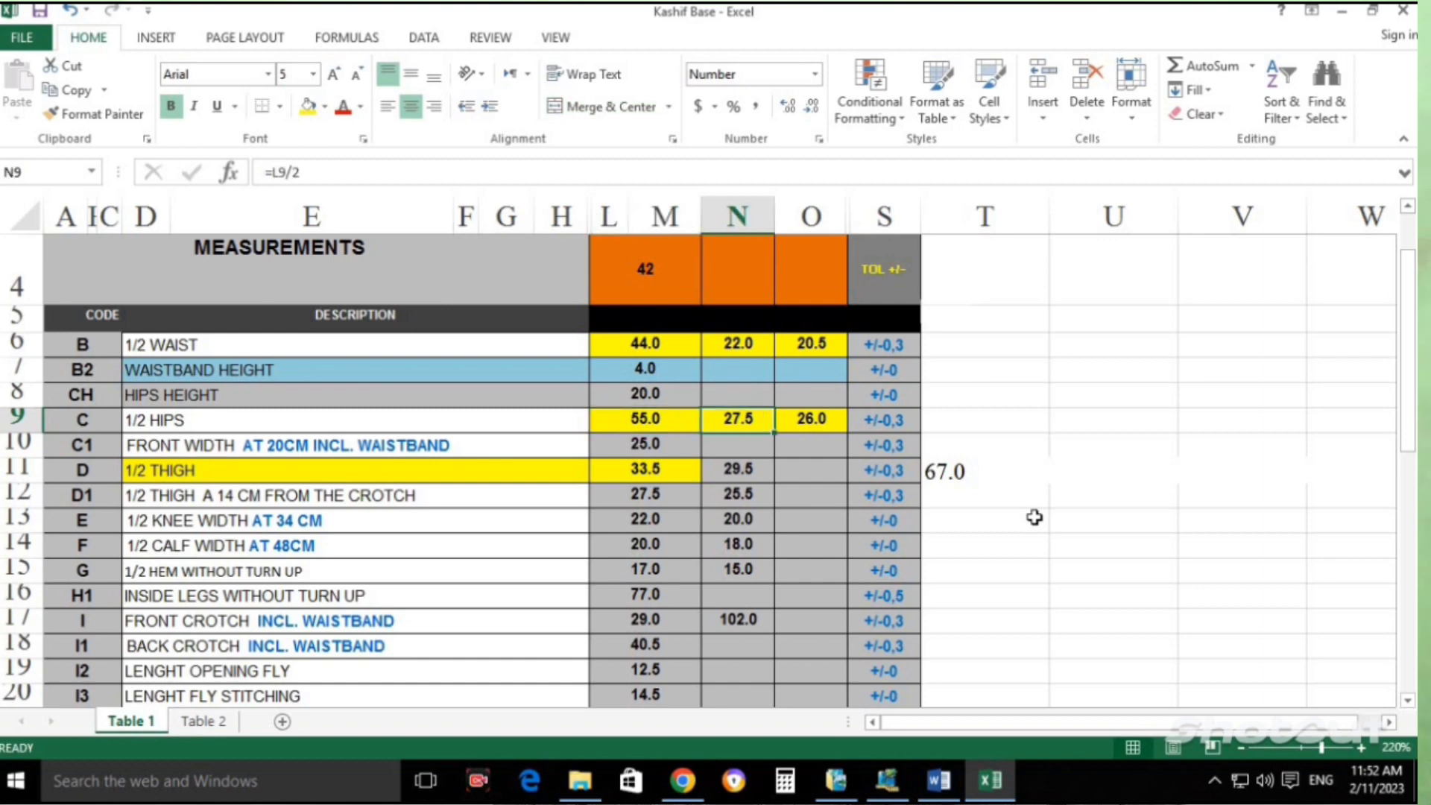
key(Right)
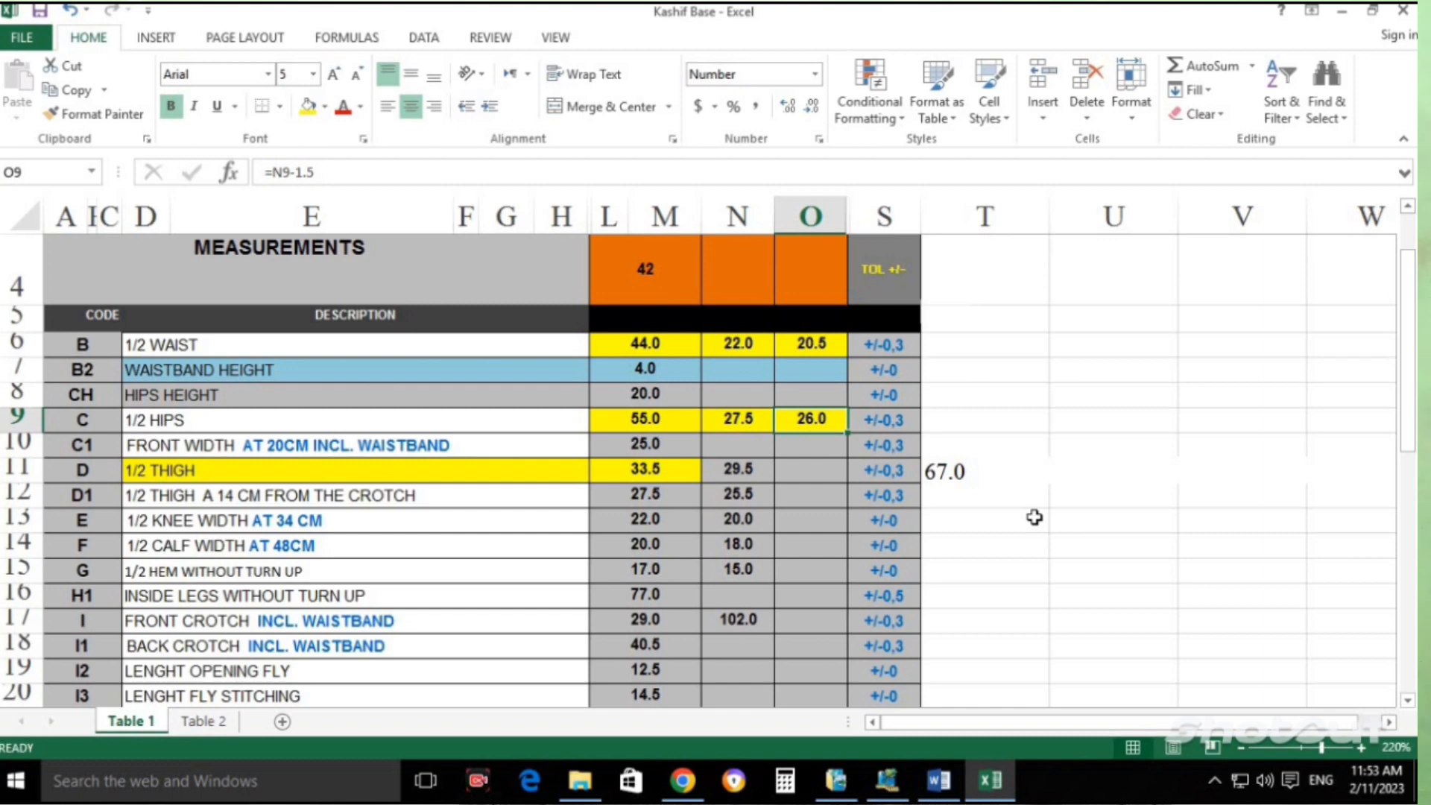
key(Left)
key(Left)
key(Right)
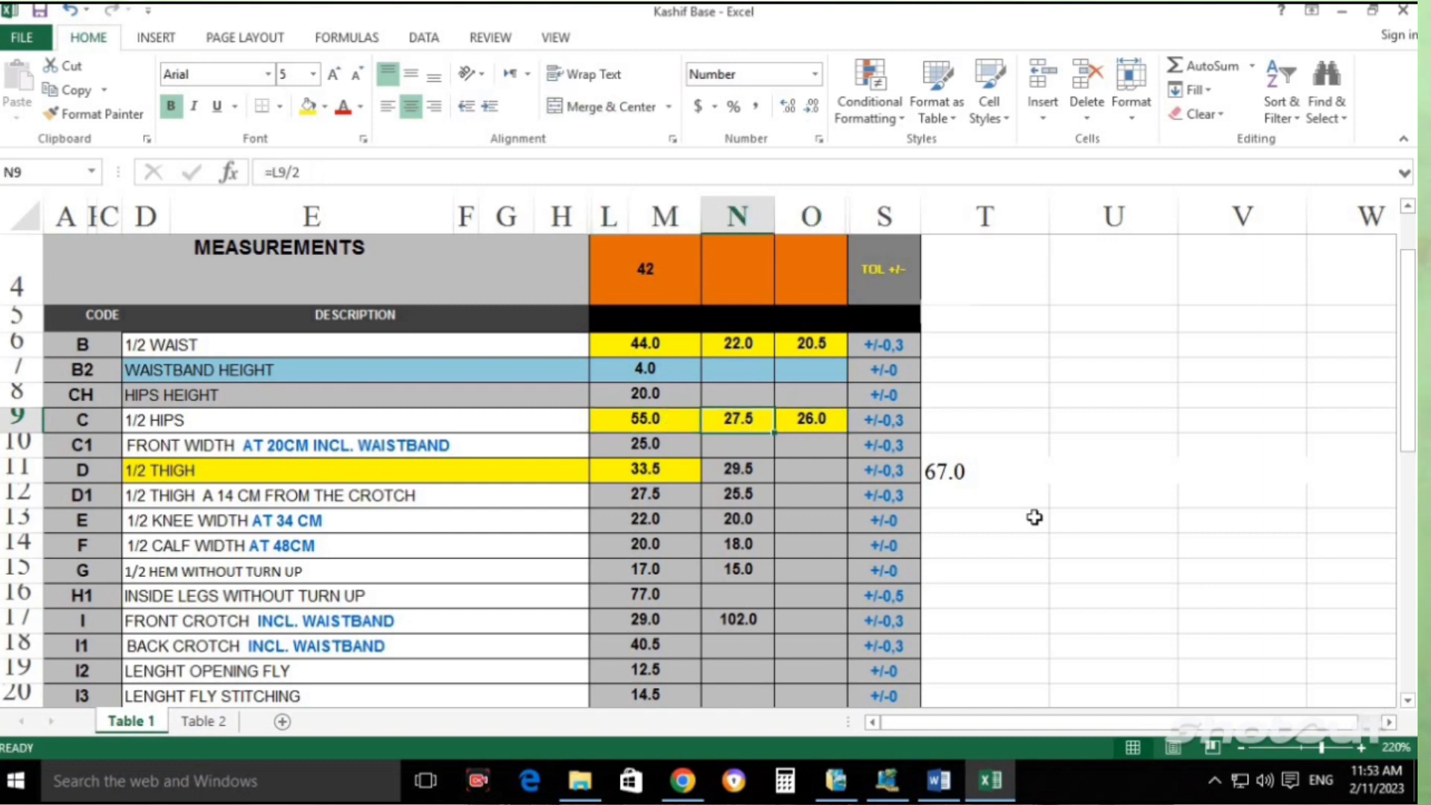
key(Right)
key(Left)
key(Left)
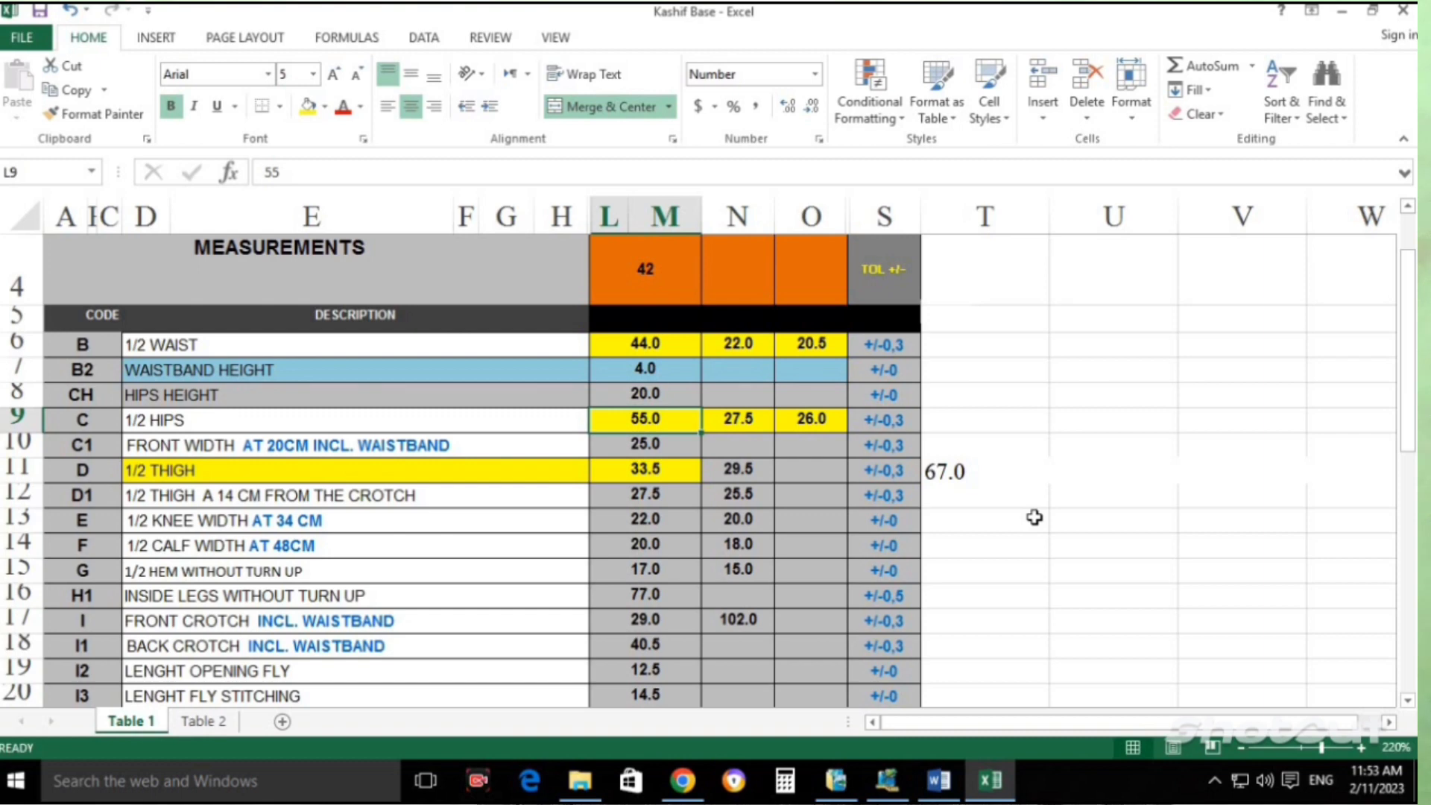
Examine the allowance formulas in column N for the thigh, knee, calf and hem rows (N11 to N15).
key(Right)
key(Down)
key(Down)
key(Down)
key(Down)
key(Down)
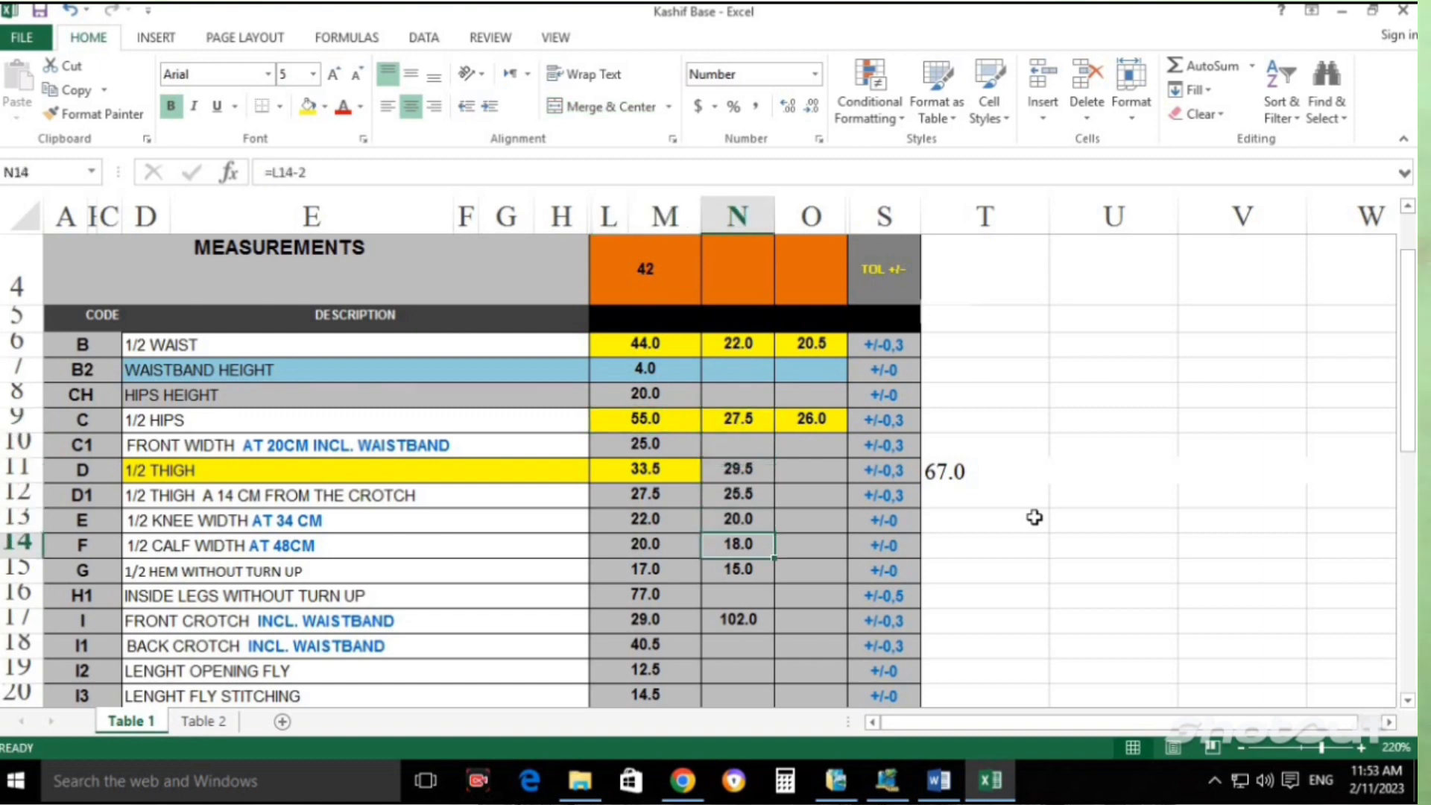
key(Up)
key(Up)
key(Up)
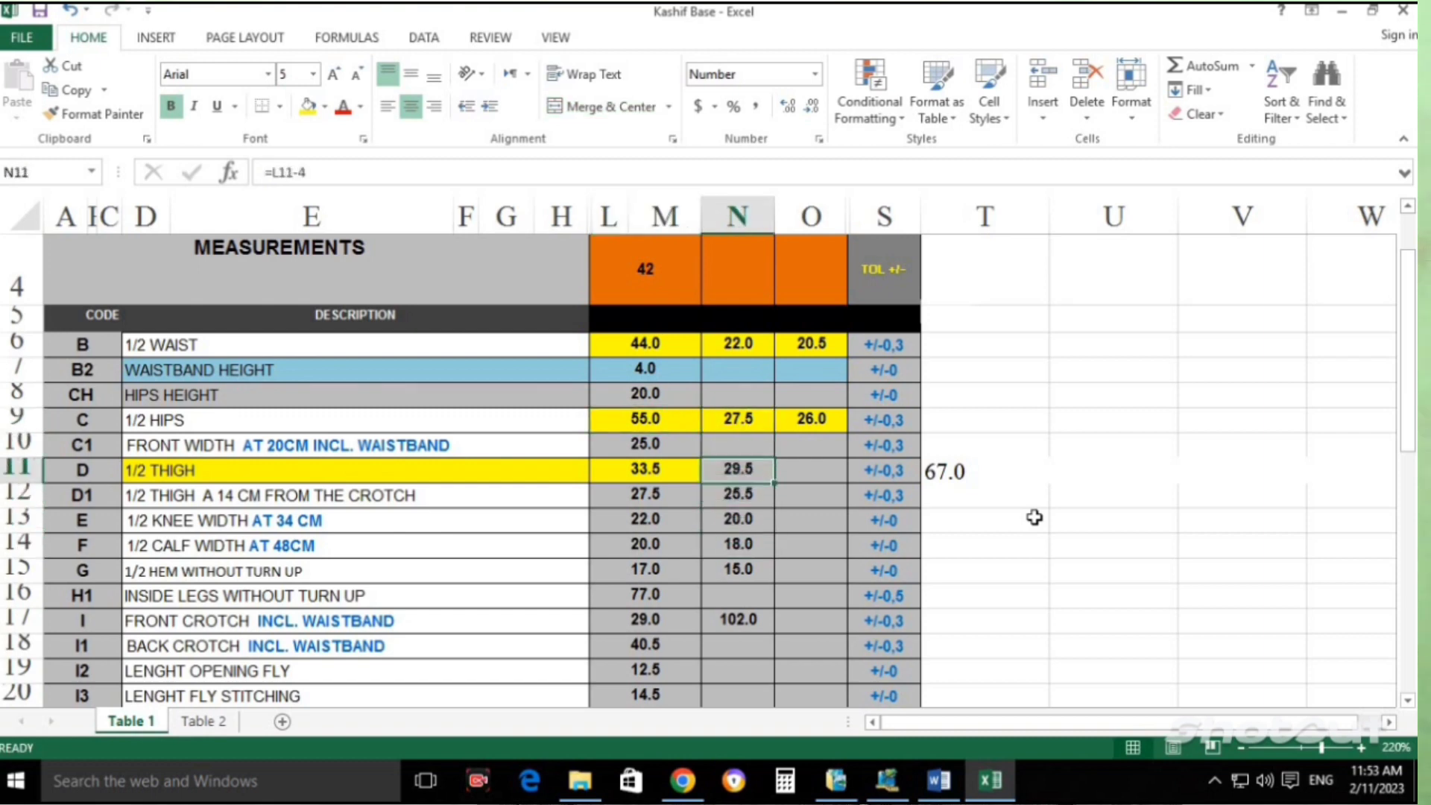
key(Down)
key(Down)
key(Down)
key(Down)
key(Up)
key(Up)
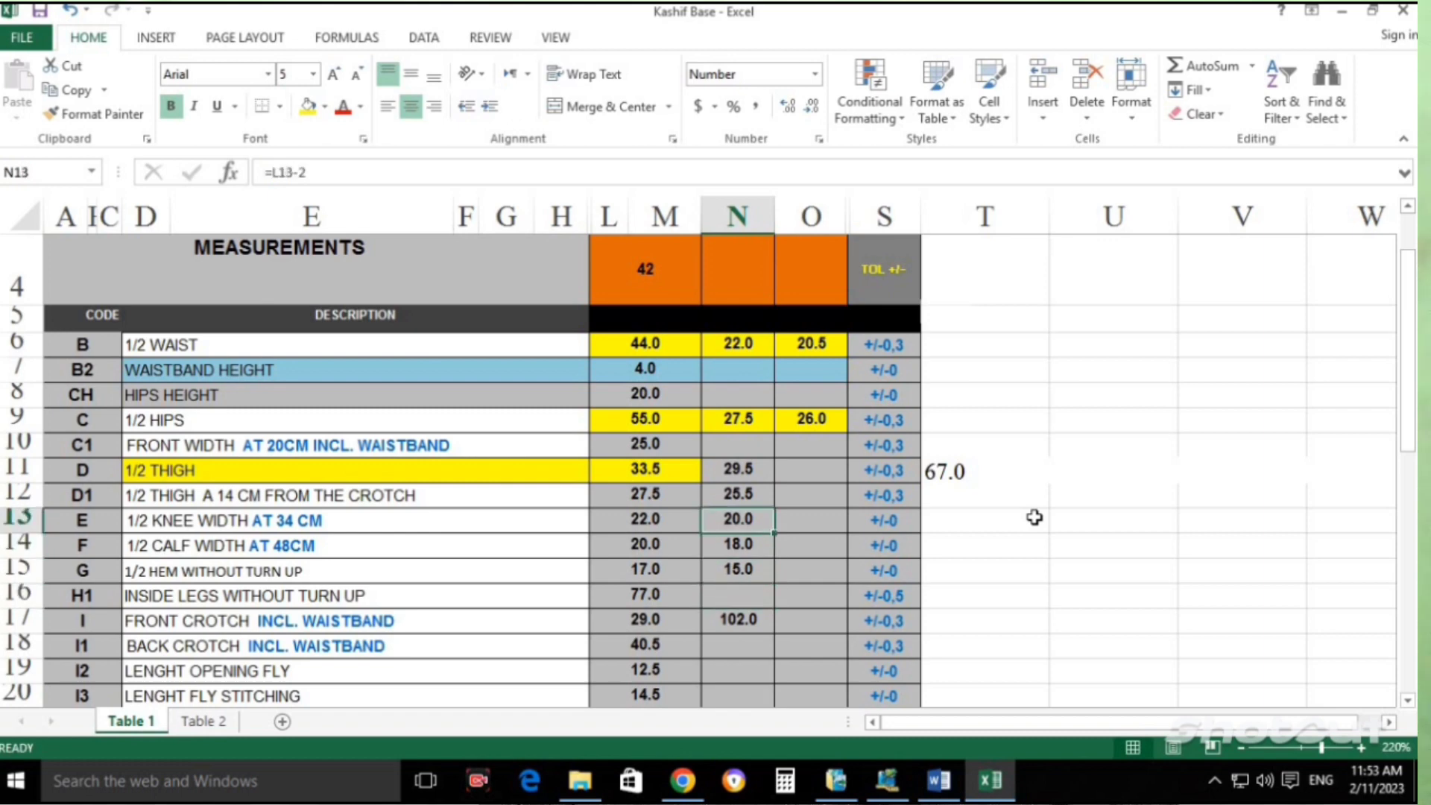
key(Up)
key(Up)
key(Up)
key(Up)
key(Up)
key(Down)
key(Down)
key(Down)
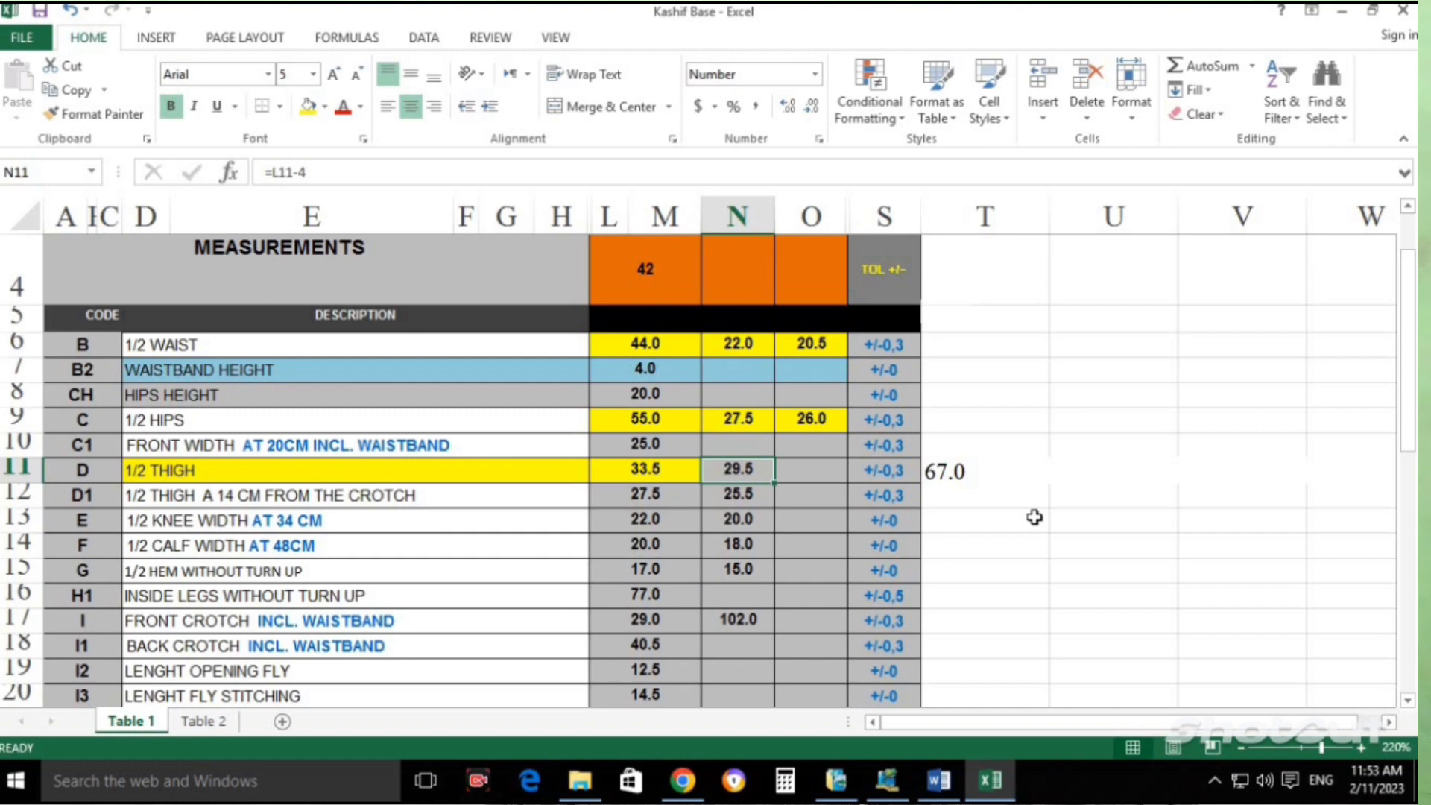
View the base piece in Pattern Design and the trouser measurement PDF in Chrome, and return to the Excel size sheet.
key(alt+Tab)
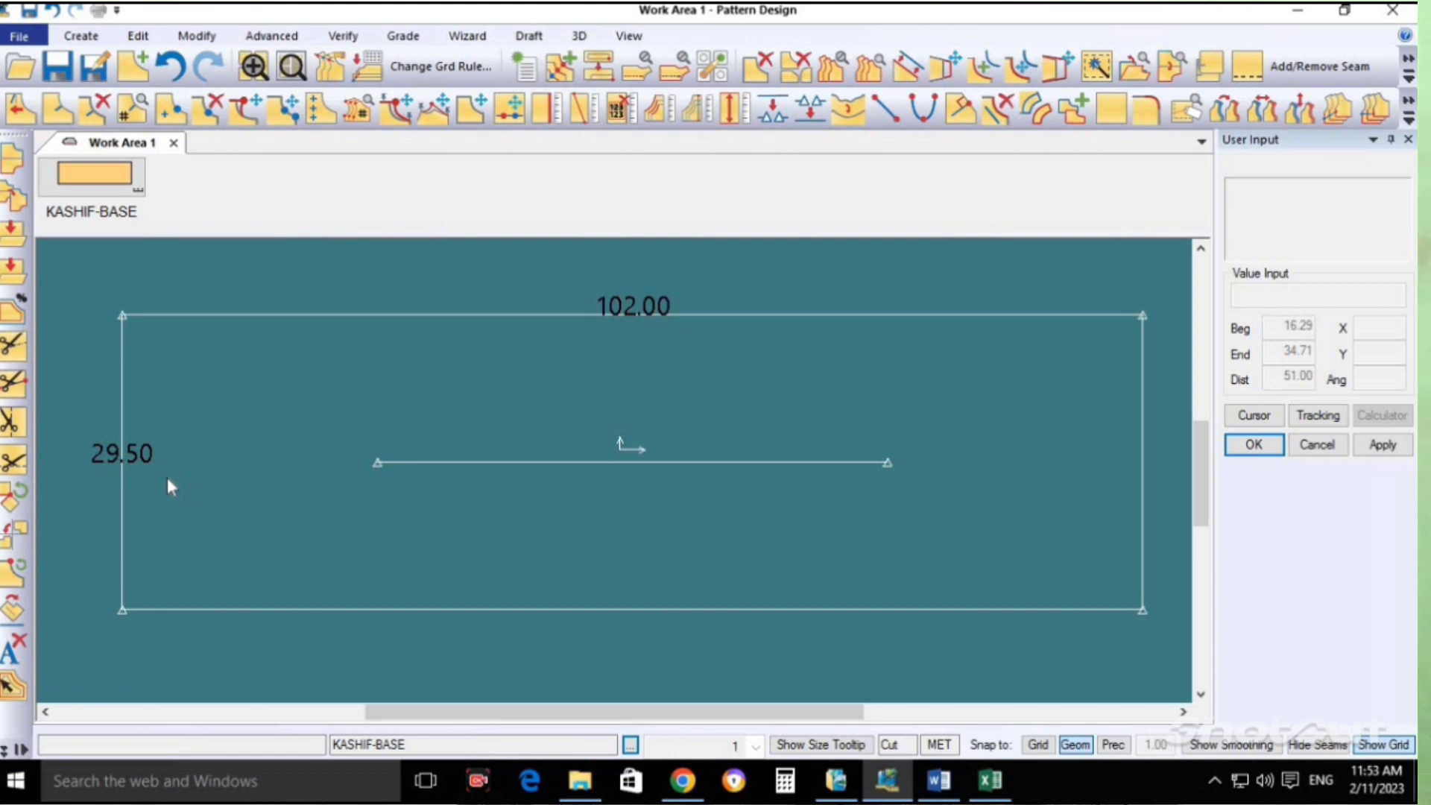
key(alt+Tab)
key(alt+Tab)
key(alt+Tab)
key(alt+Tab)
key(alt+Tab)
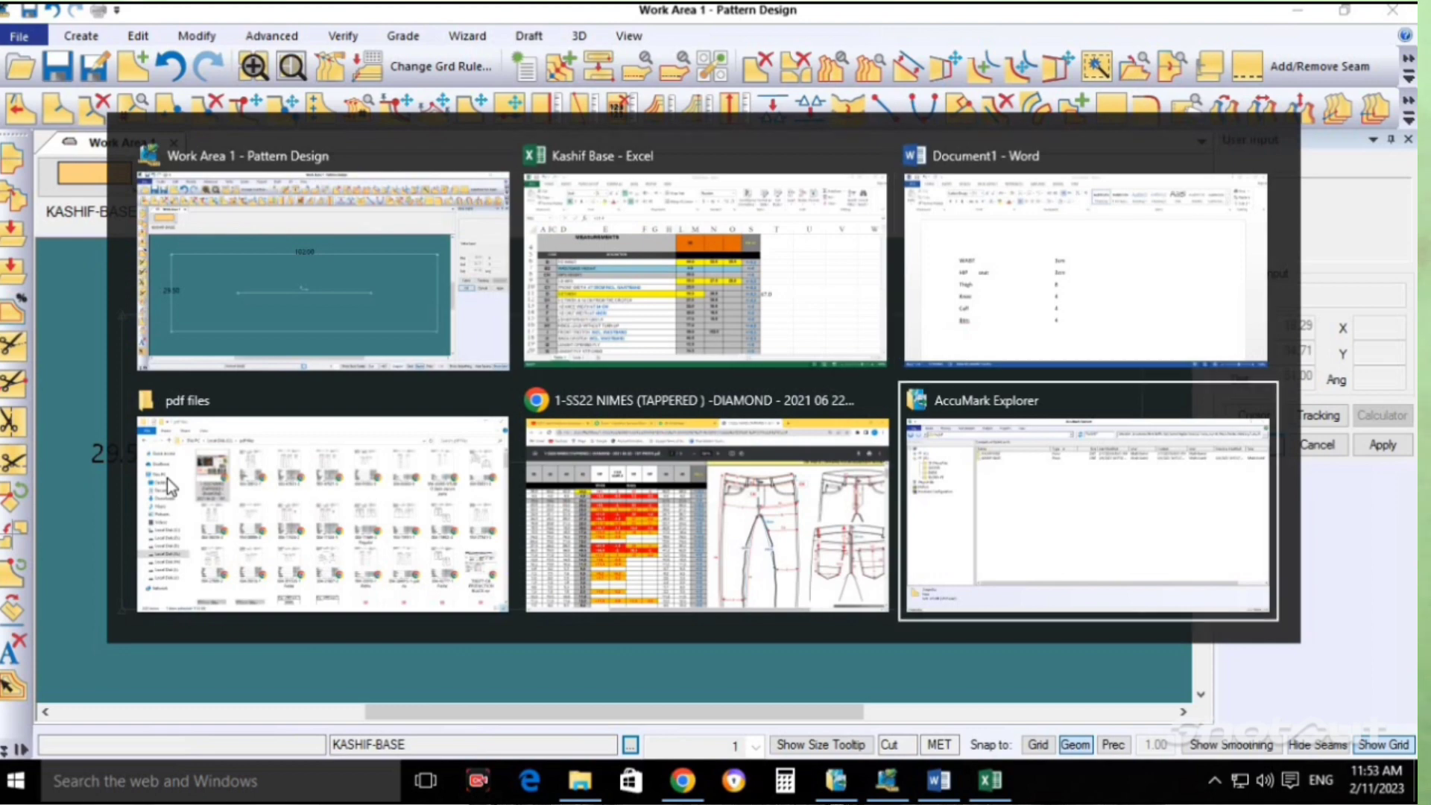
key(alt+shift+Tab)
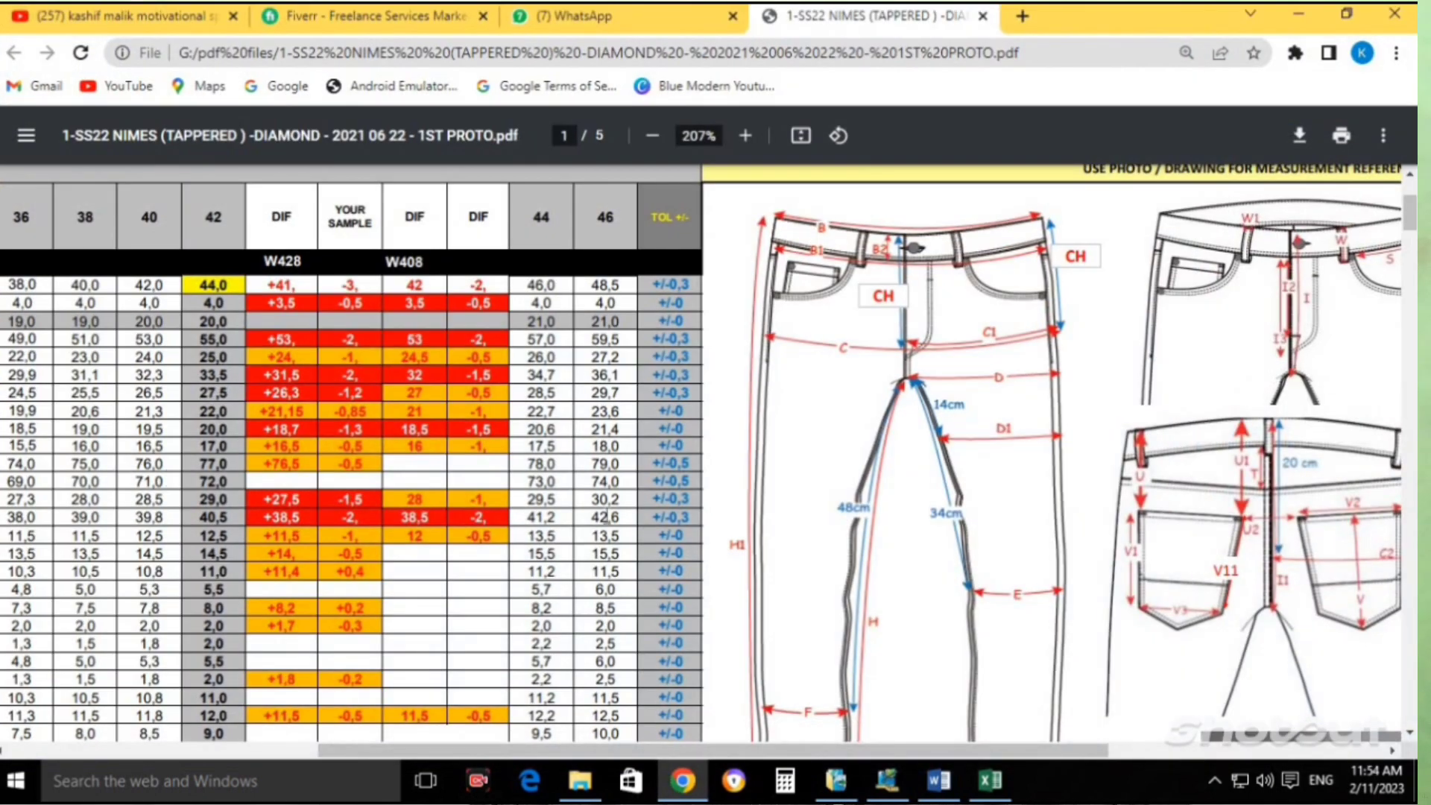
scroll(738, 530, down, 3)
key(alt+Tab)
key(alt+Tab)
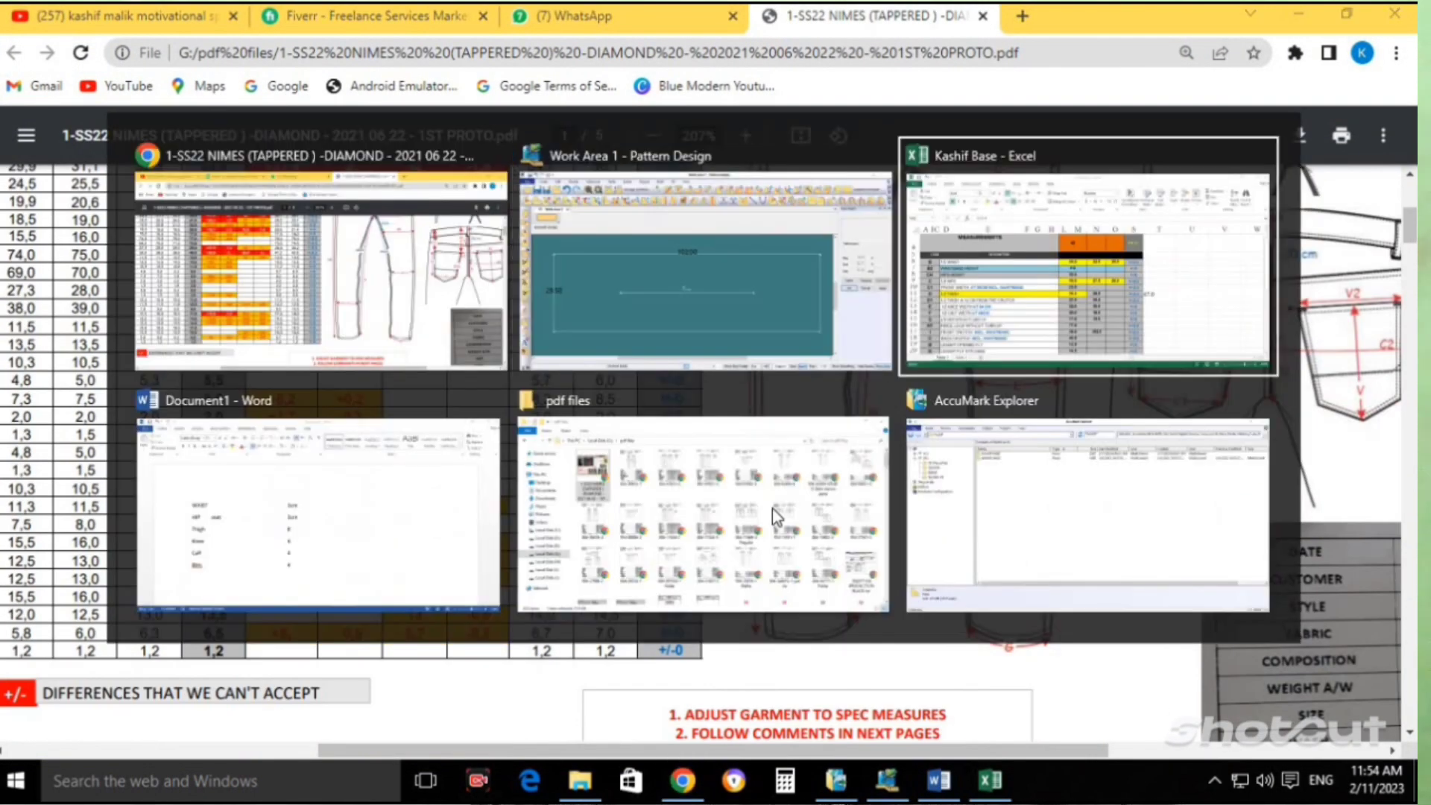
key(alt+shift+Tab)
key(alt+shift+Tab)
key(alt+Tab)
key(alt+Tab)
key(alt+Tab)
key(alt+shift+Tab)
Fill the size 42 measurement of INSIDE LEGS WITHOUT TURN UP (L16) with yellow.
drag(167, 602, 655, 594)
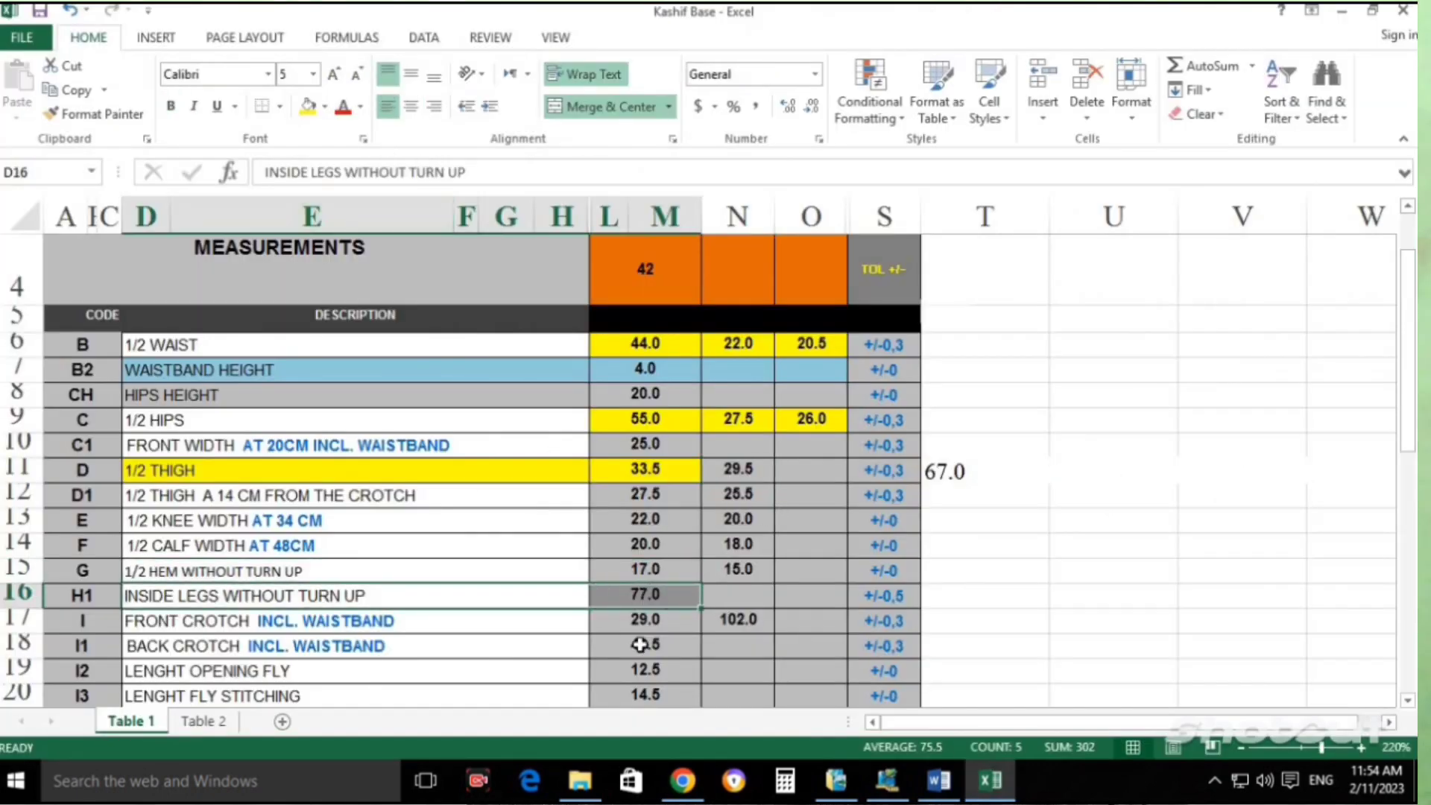
click(645, 595)
click(316, 108)
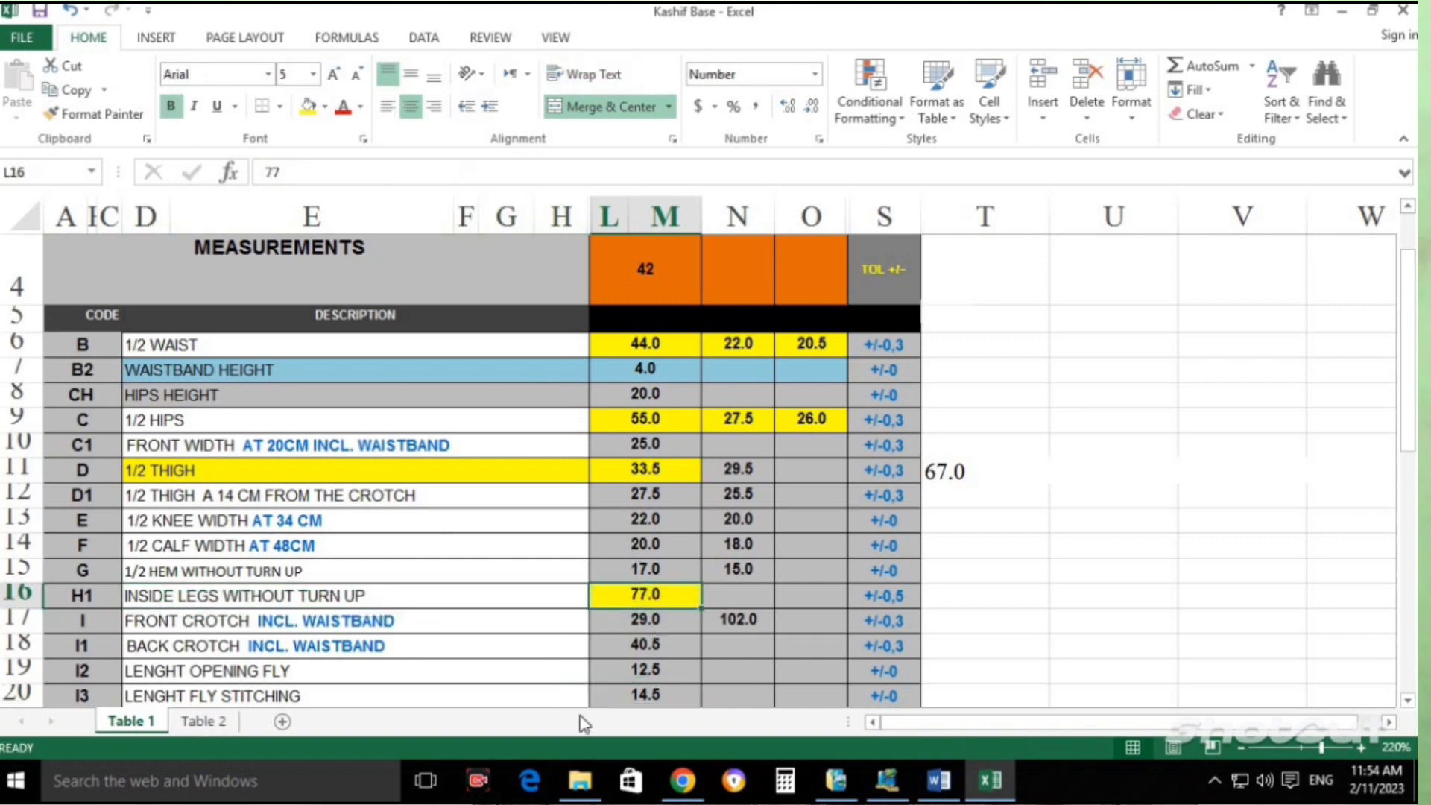
Switch to Pattern Design and look through its creation, modification, advanced and verification commands for a line offset tool.
click(887, 781)
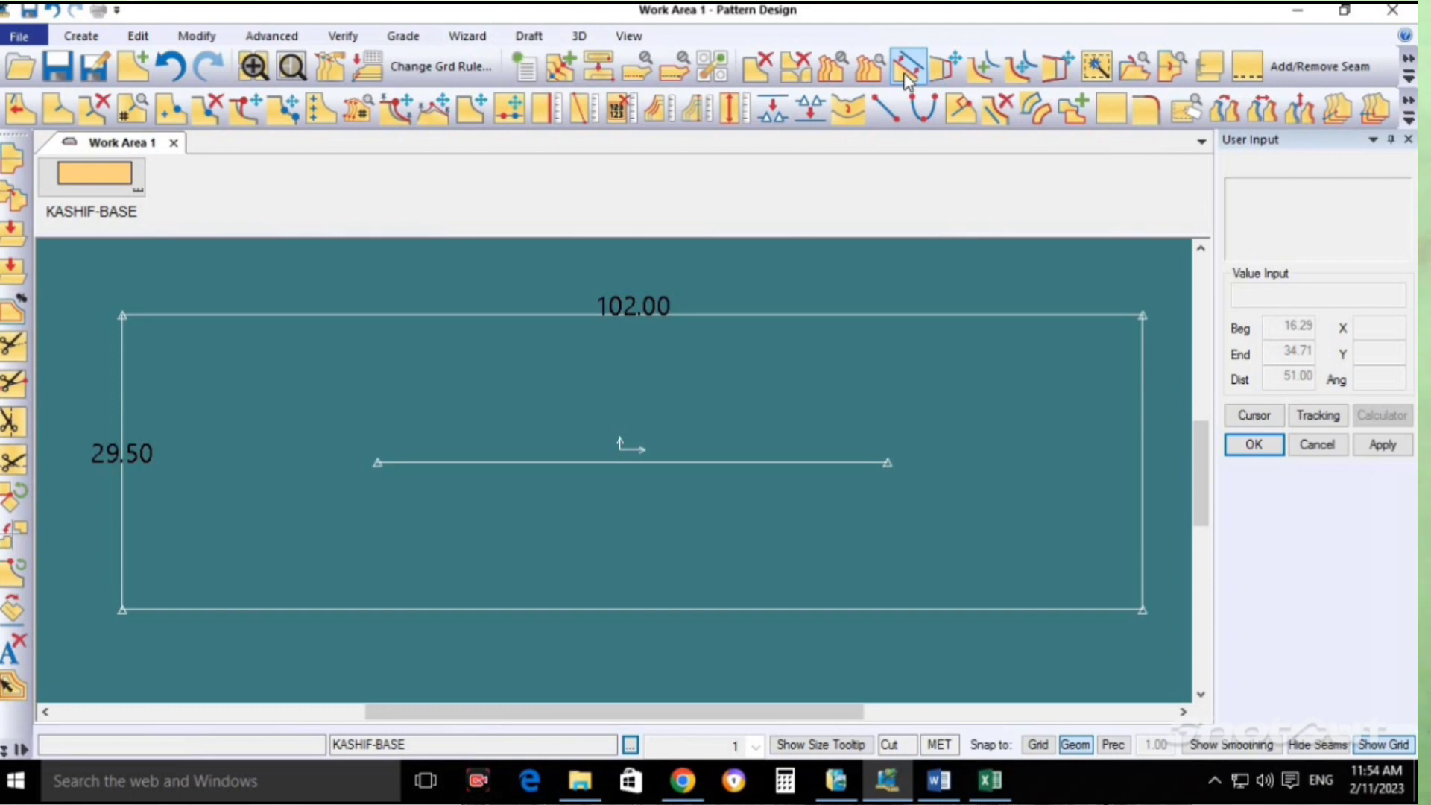
click(85, 36)
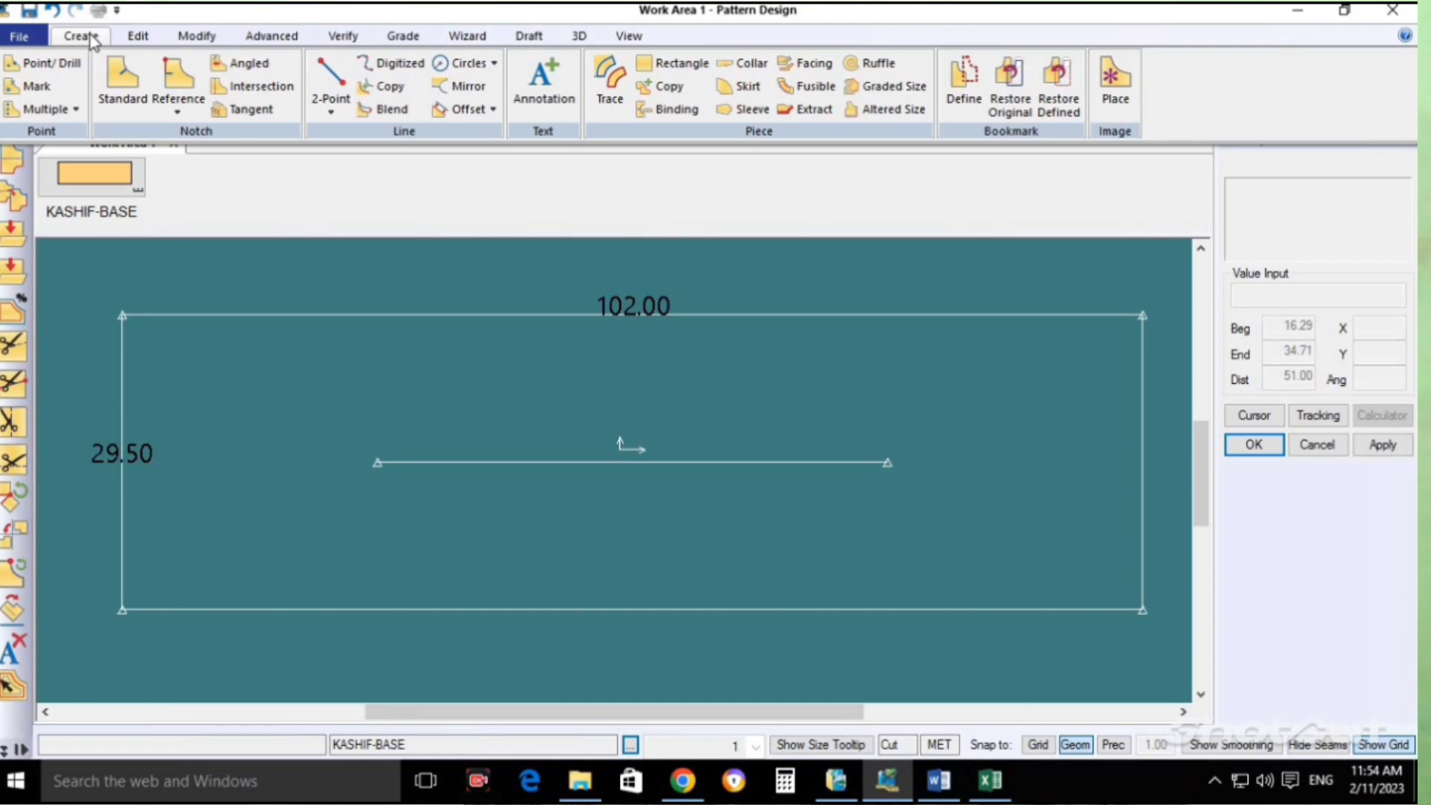
click(91, 41)
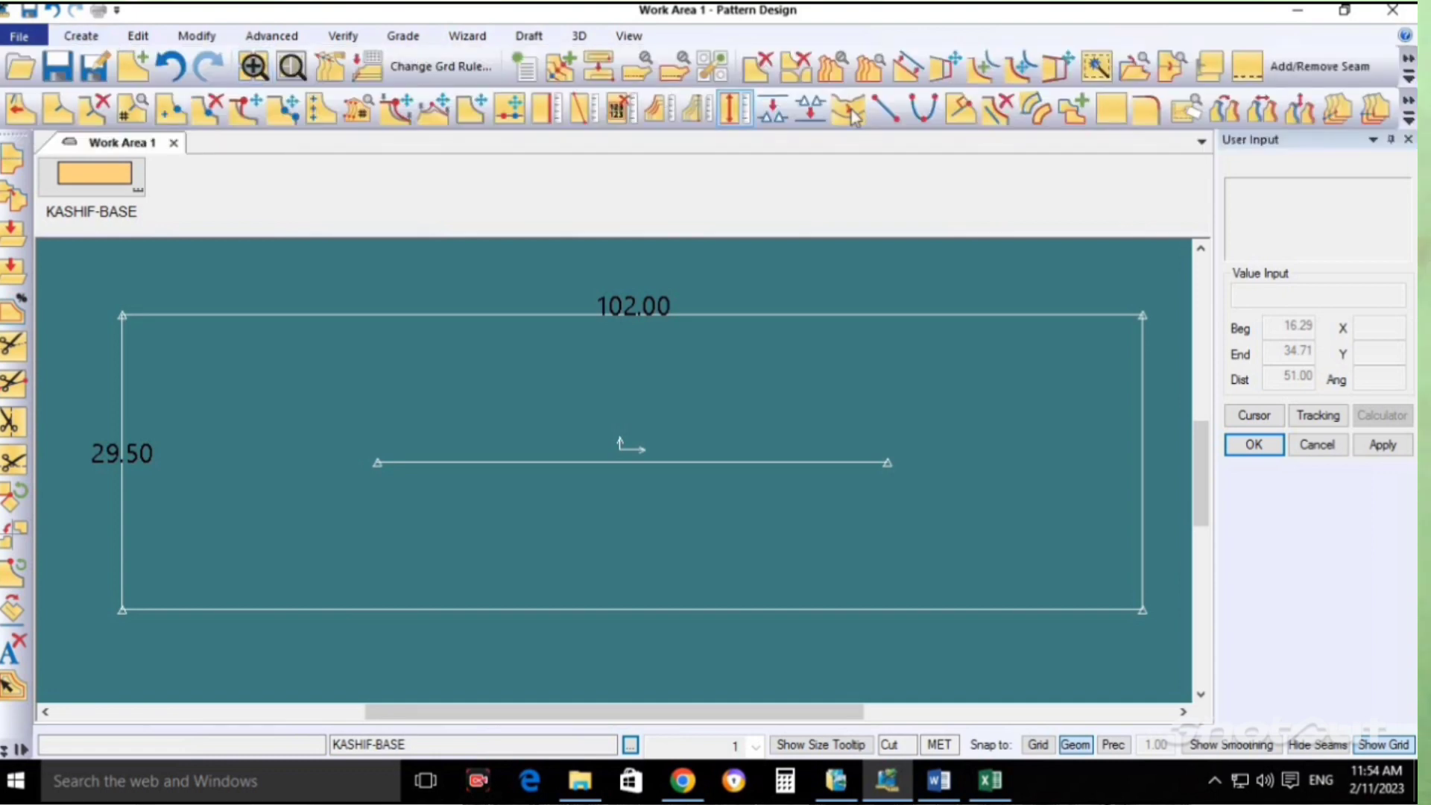
click(212, 42)
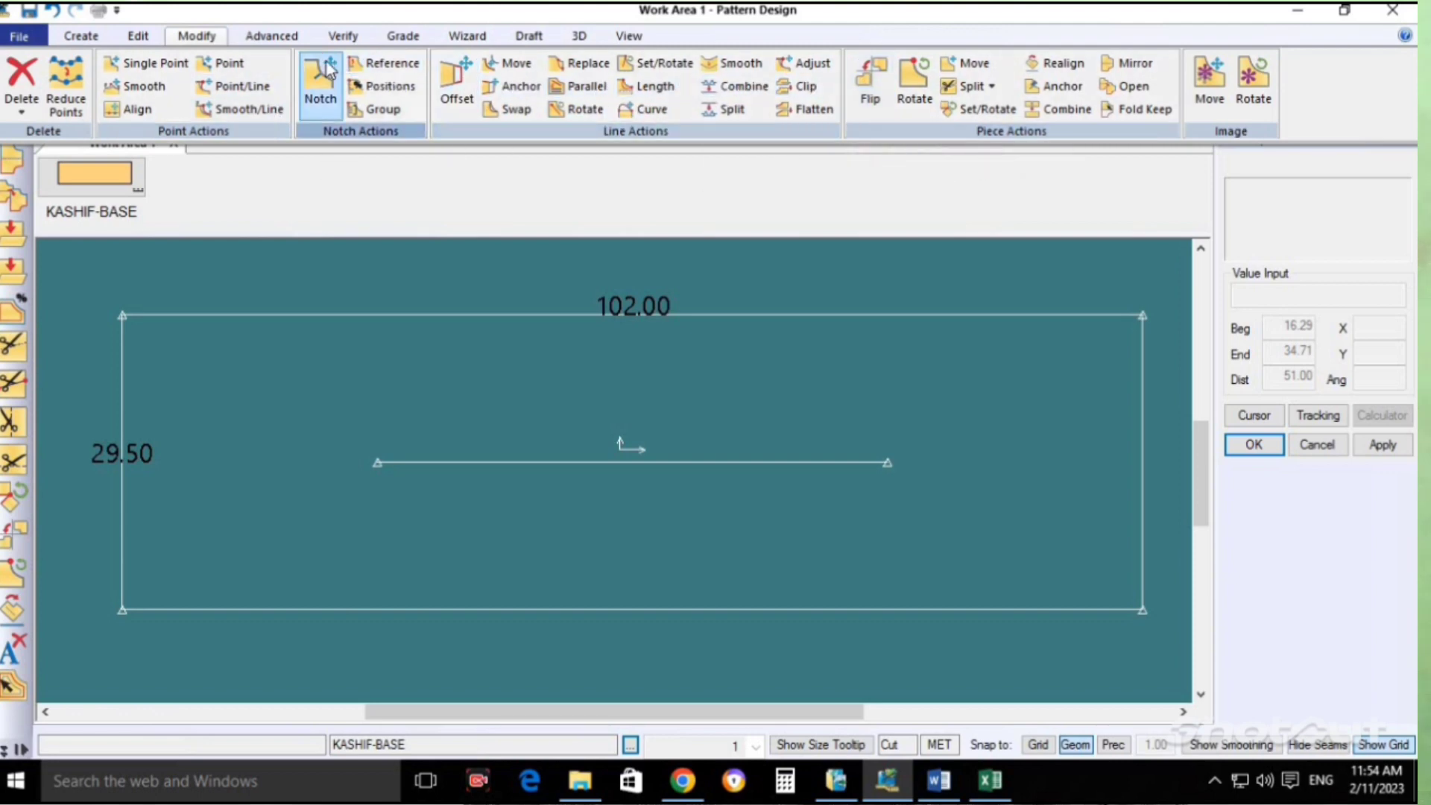
click(271, 36)
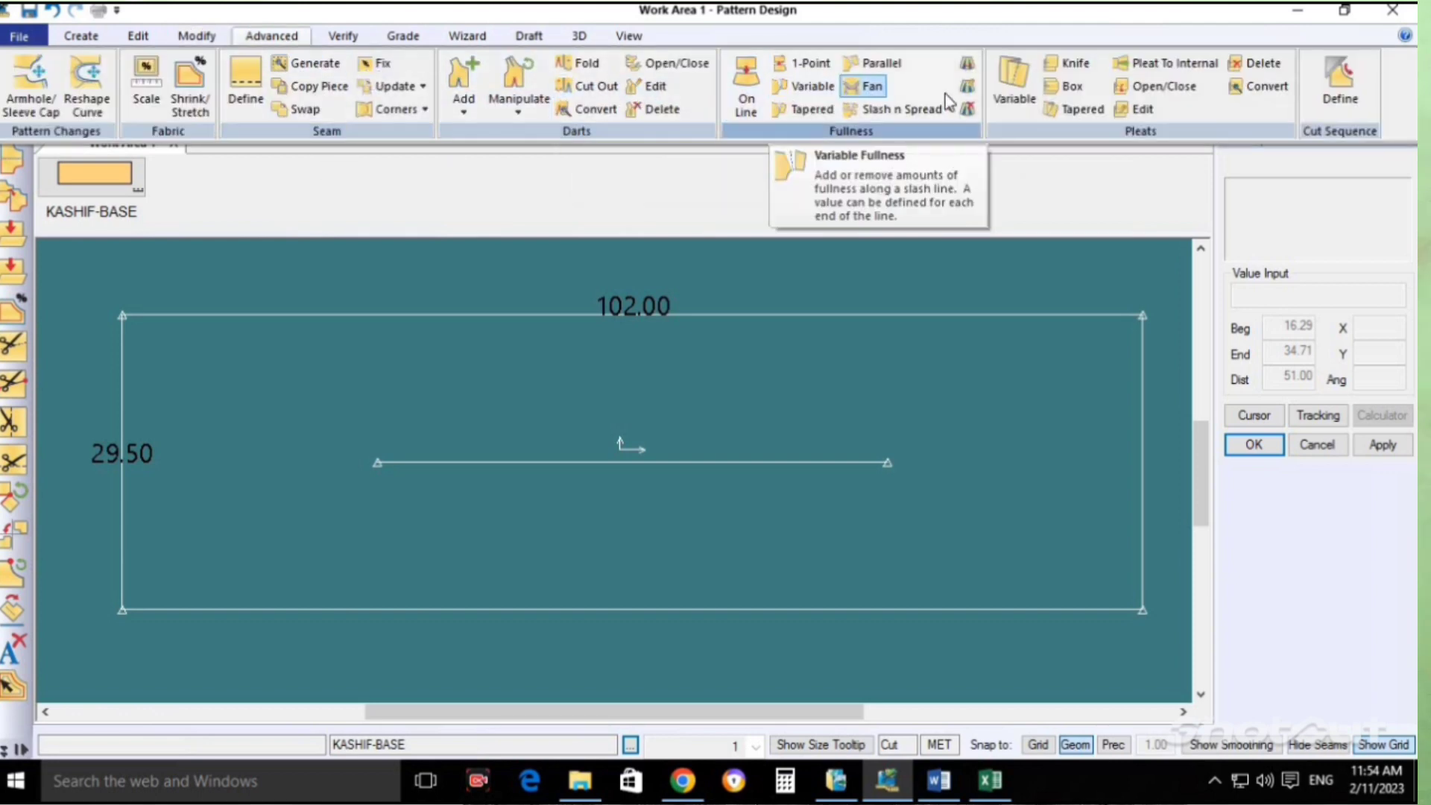
click(343, 36)
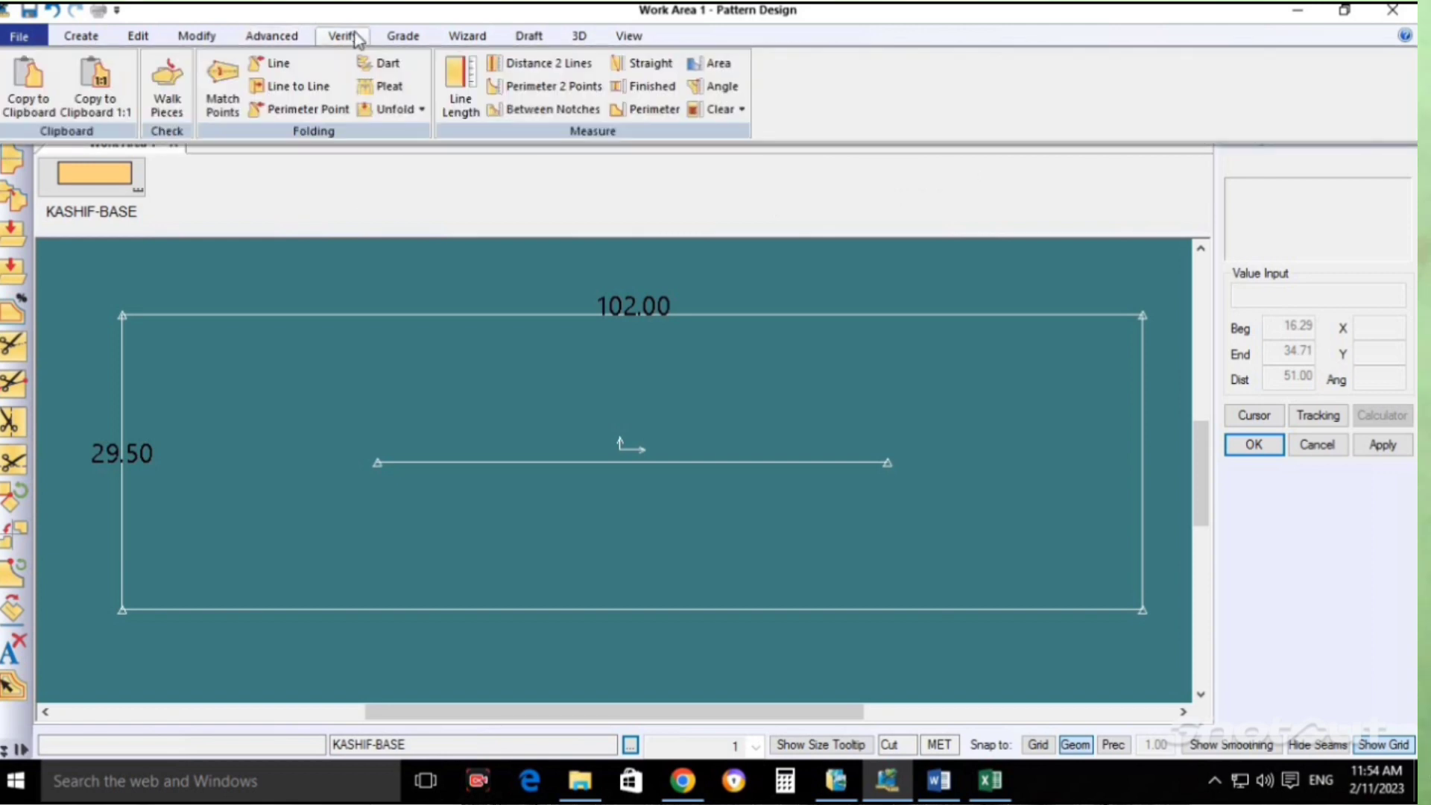
Use Offset Even to add one line parallel to the base piece's left short edge, 77 cm inside the piece.
click(81, 35)
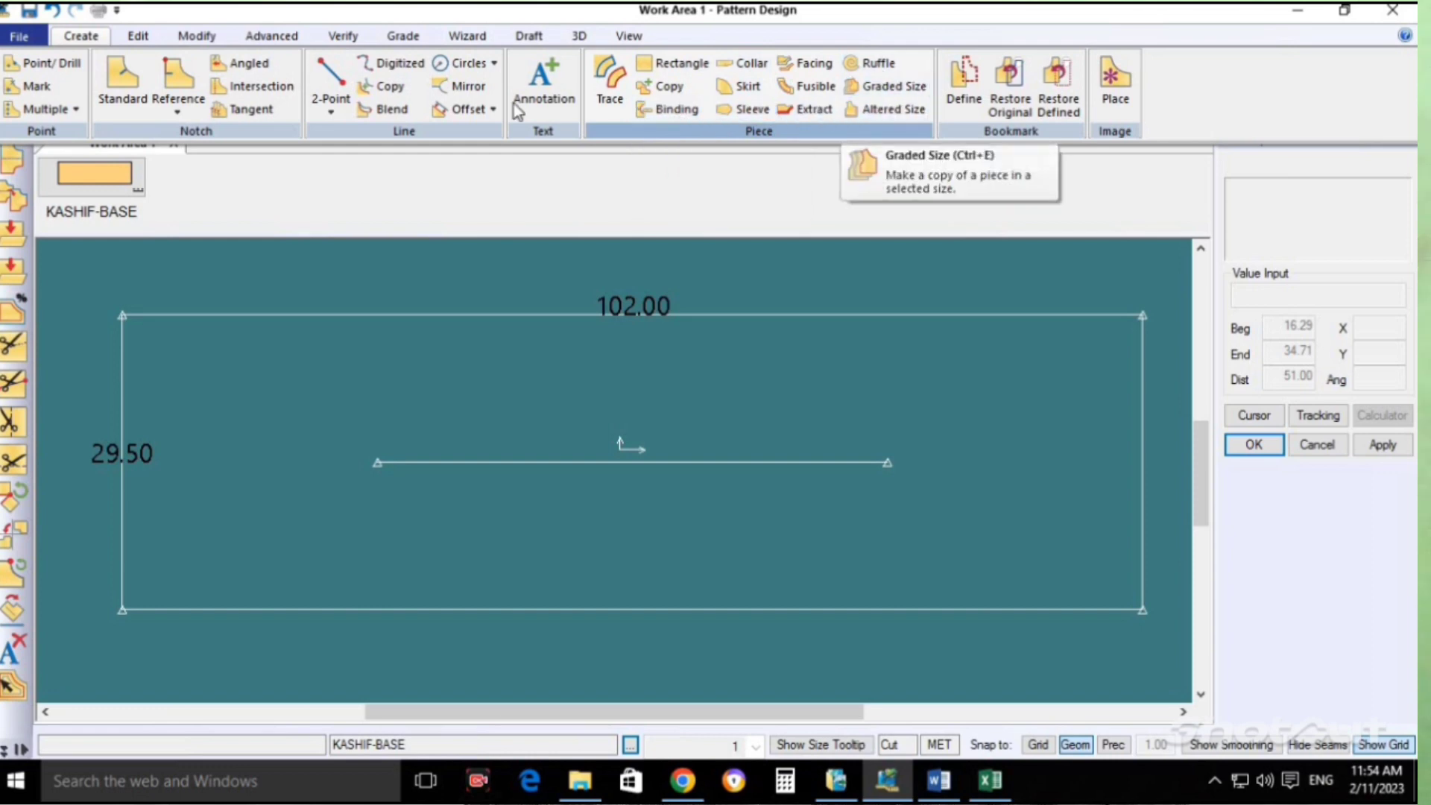
click(460, 105)
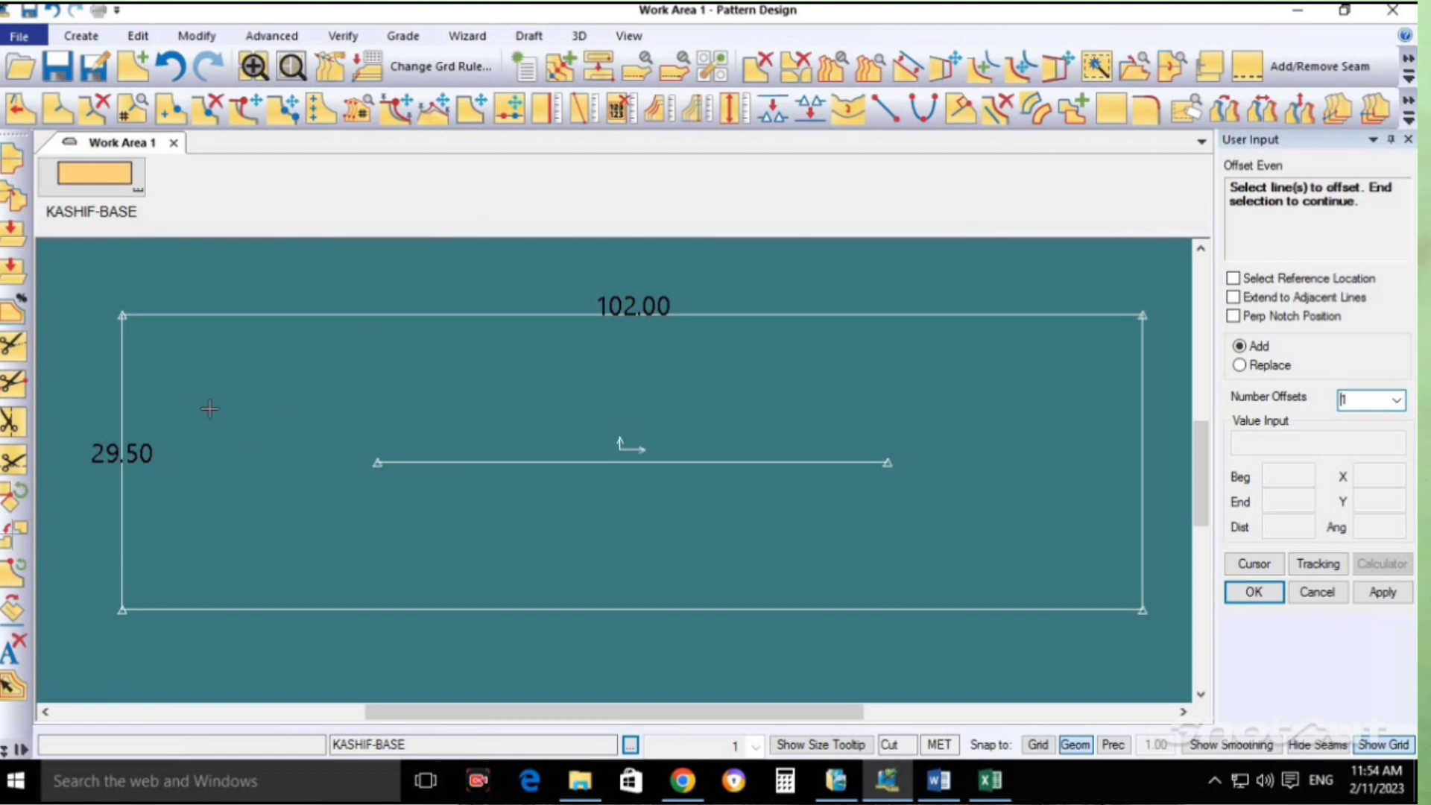
click(123, 408)
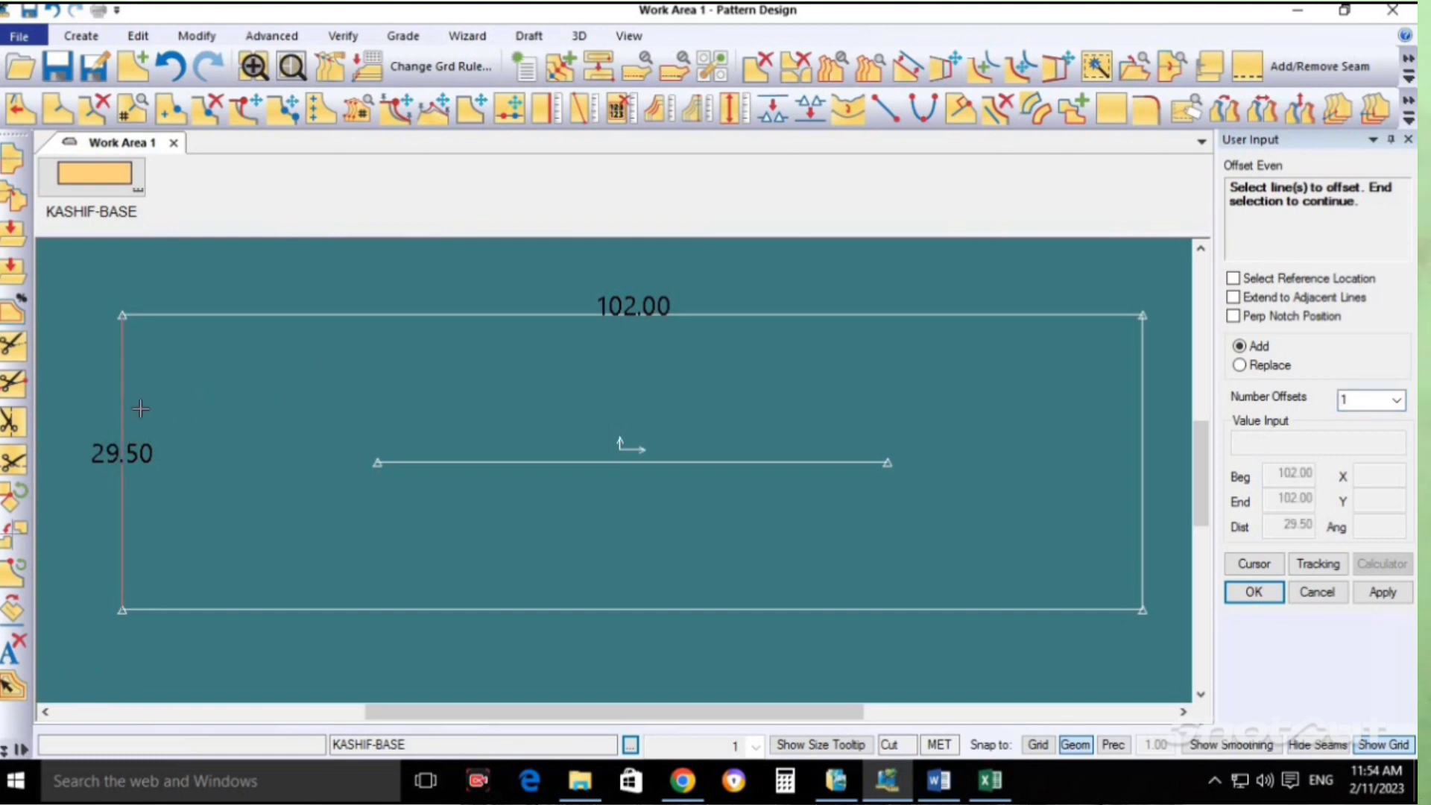
right_click(216, 415)
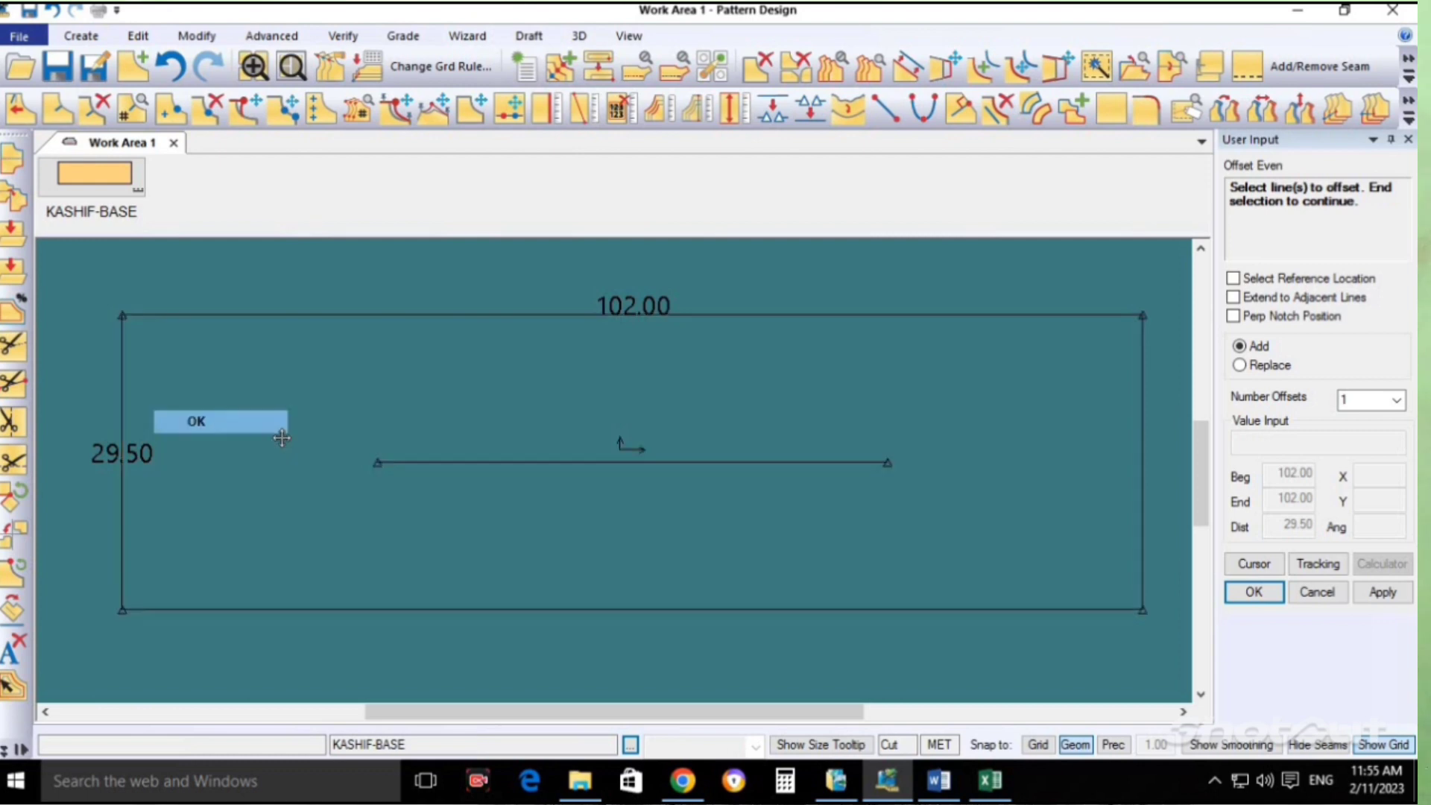
click(269, 419)
click(705, 429)
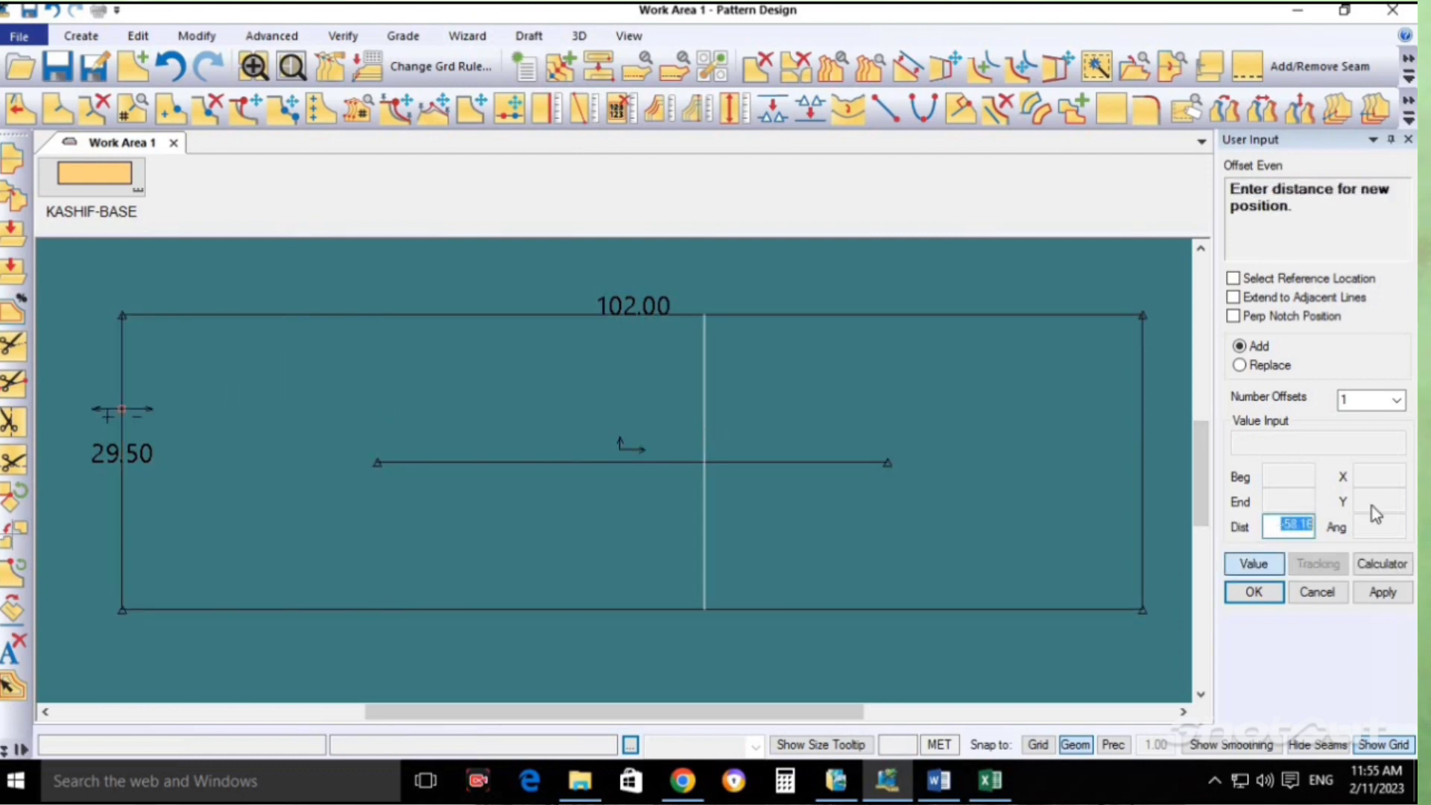
text(-7)
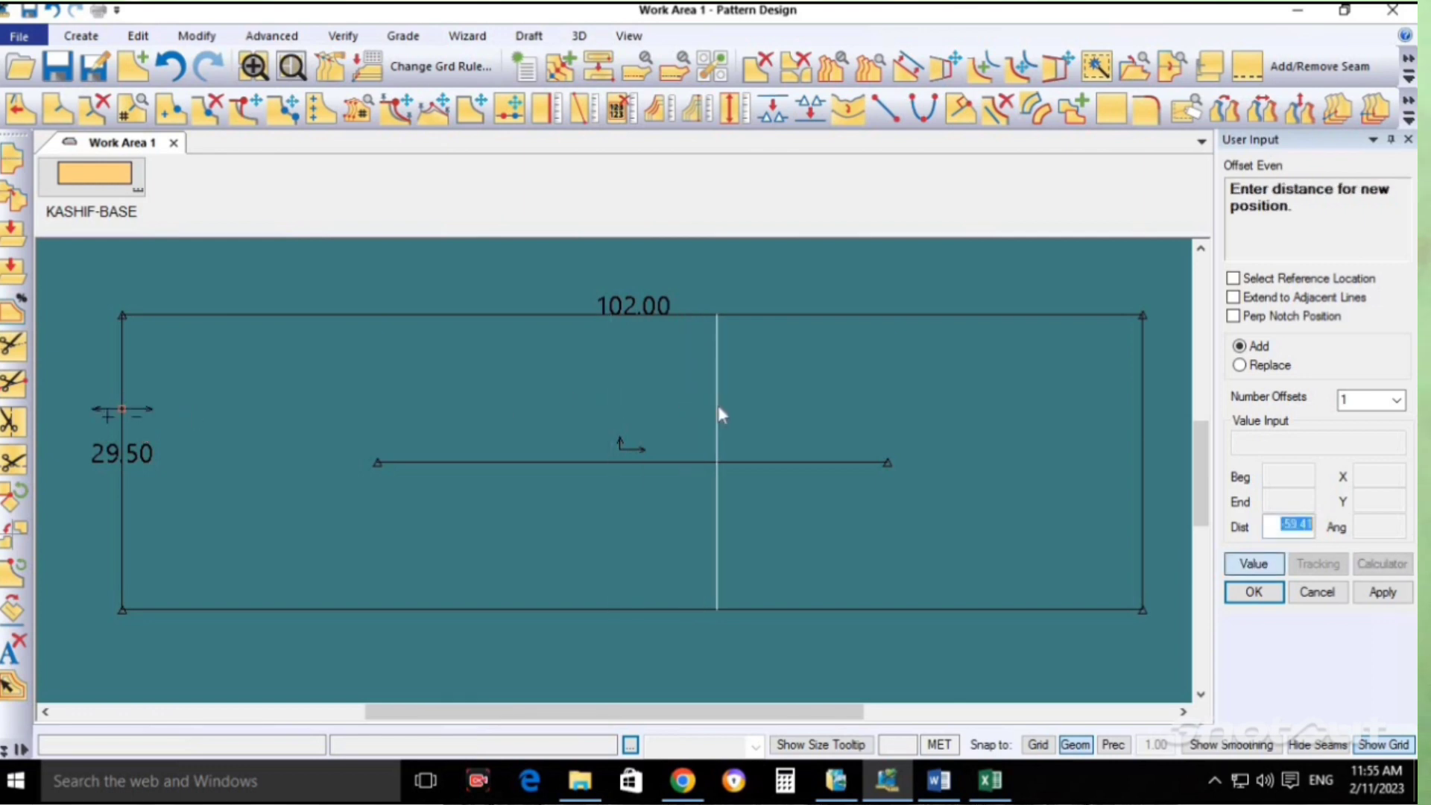
text(77)
key(Return)
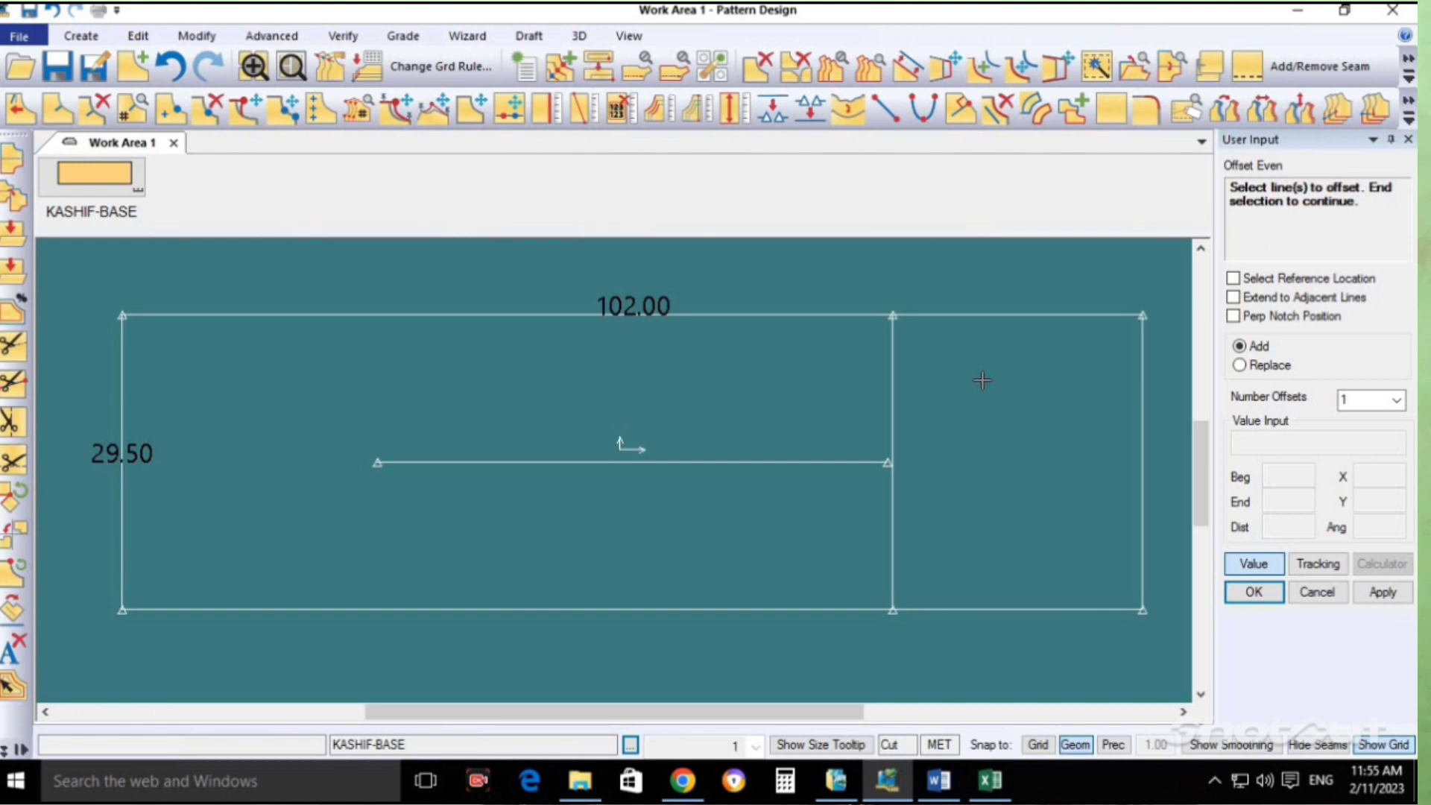
Switch to the Excel size sheet and examine the knee row and the 1/2 THIGH A 14 CM FROM THE CROTCH row.
key(alt+Tab)
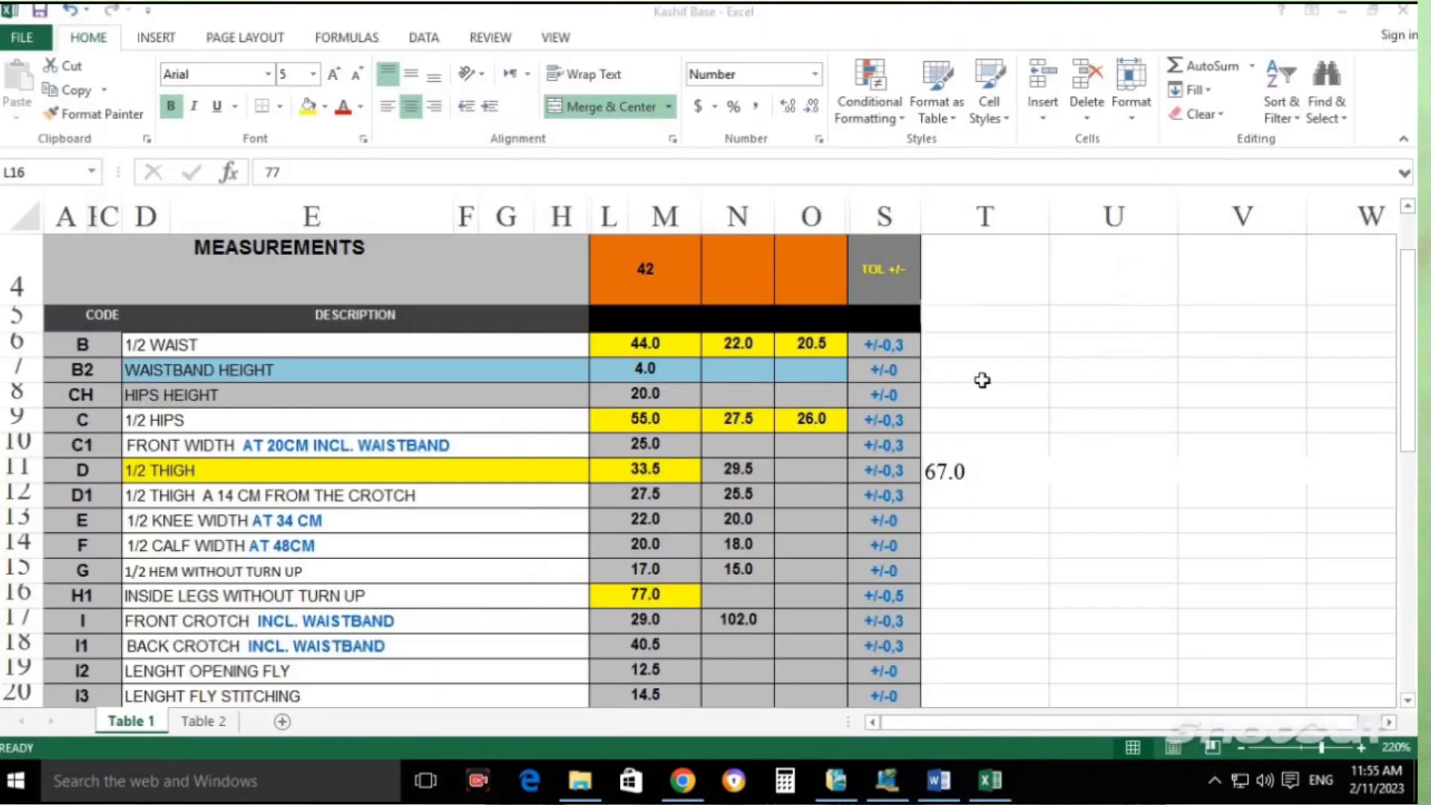
key(Right)
key(Left)
key(Up)
key(Up)
key(Left)
key(shift+space)
key(Up)
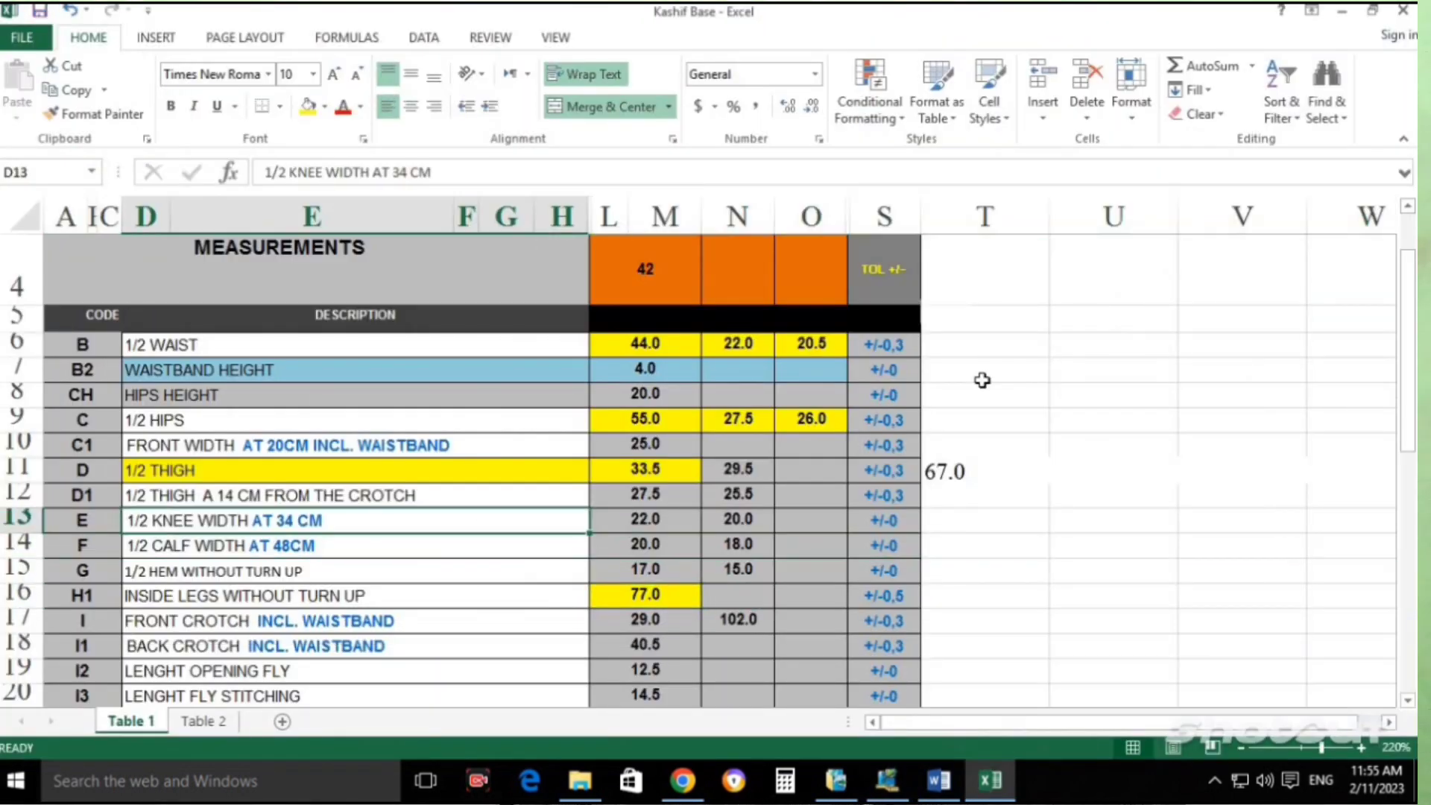
key(Up)
key(shift+space)
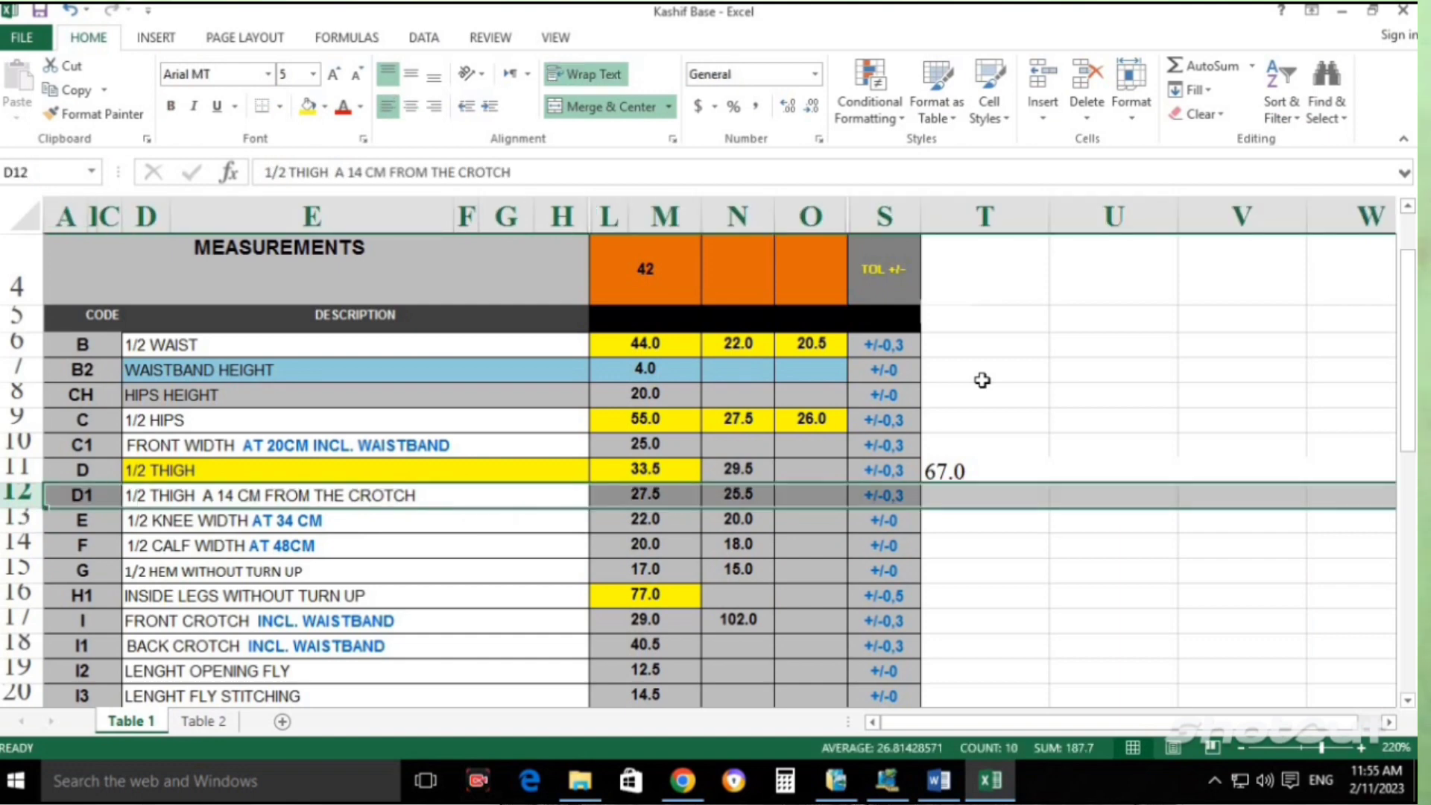
key(Right)
key(Left)
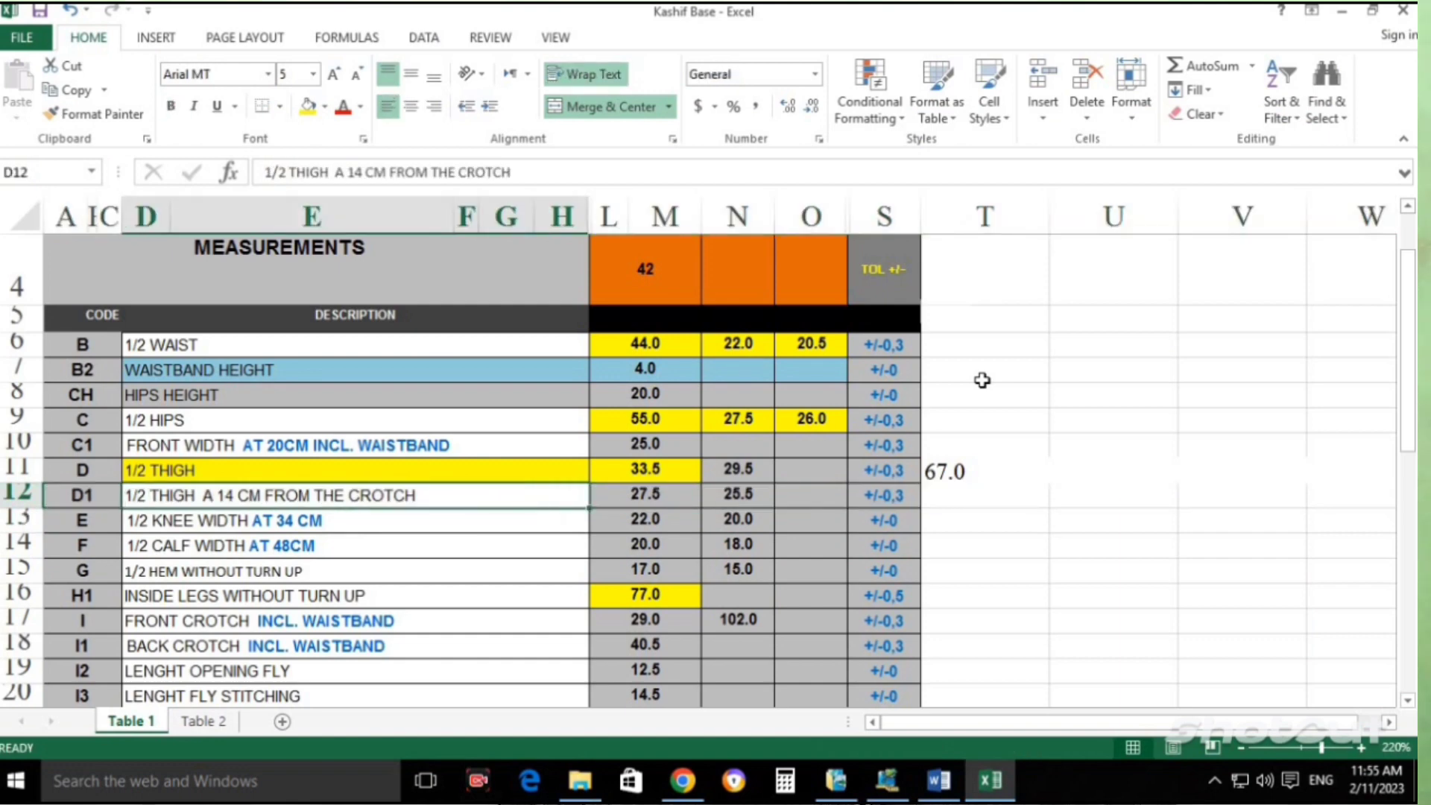
Use Offset Even to add one parallel line in the KASHIF-BASE piece, 14 cm from the 77 cm inside-leg line toward the measured short edge.
key(alt+Tab)
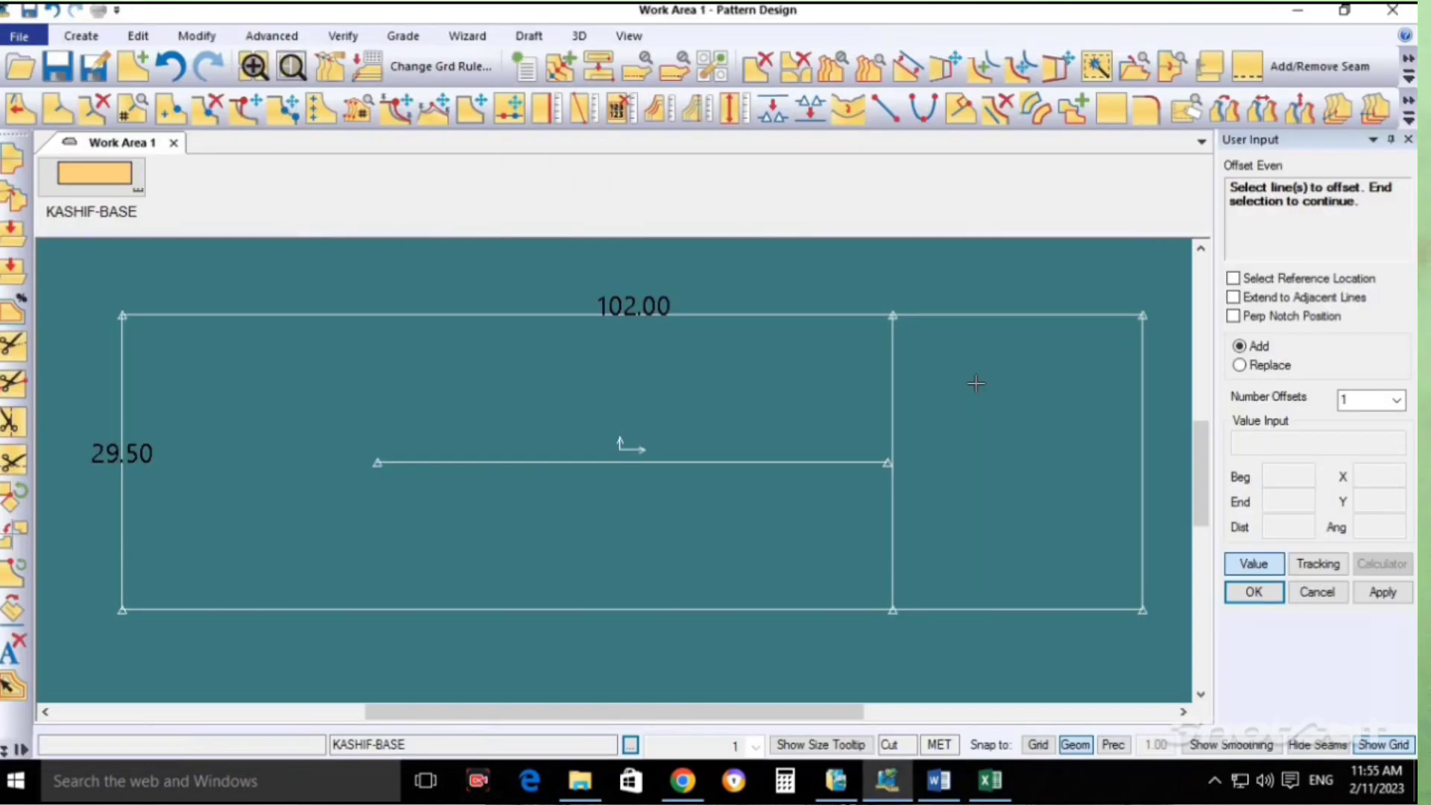
click(893, 395)
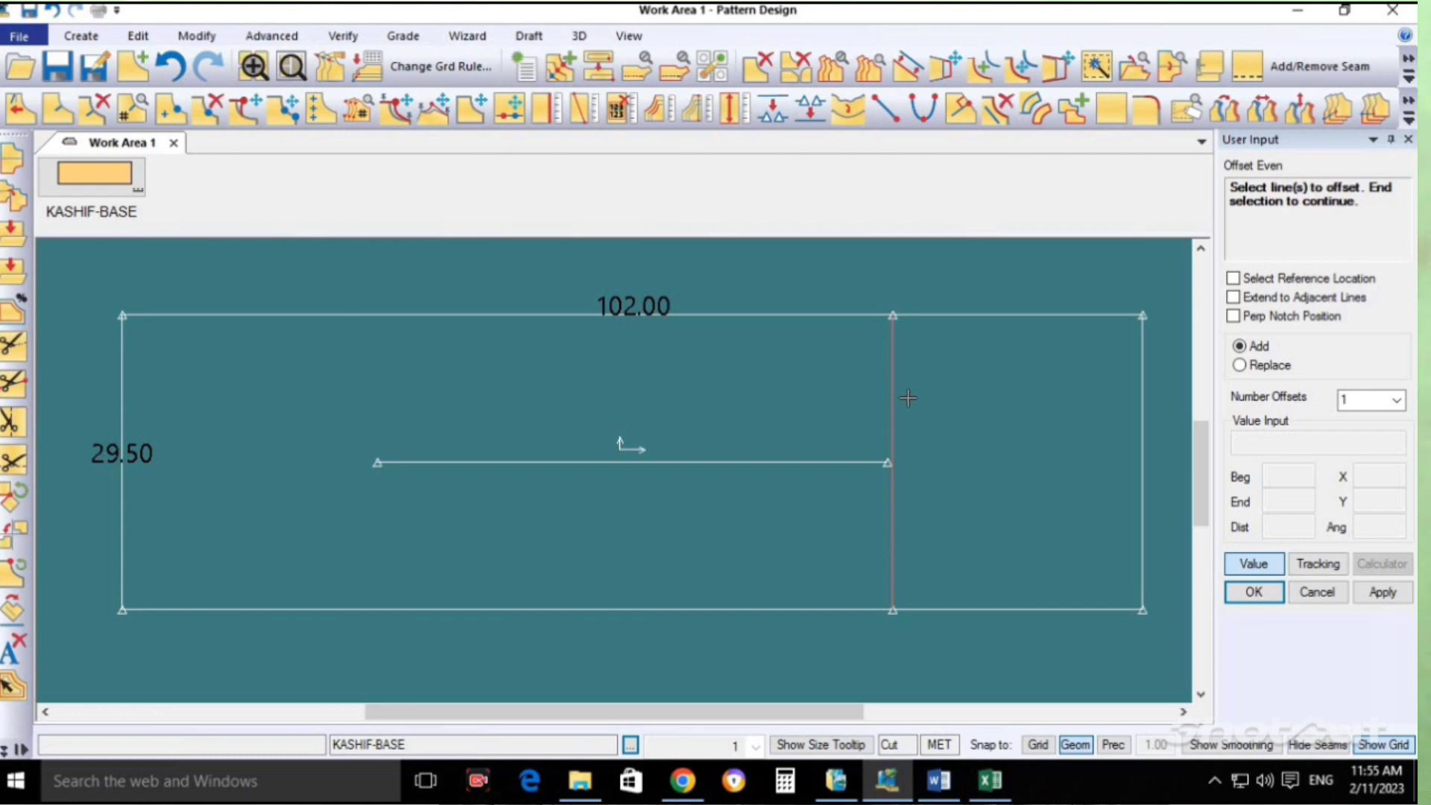
right_click(866, 399)
click(870, 402)
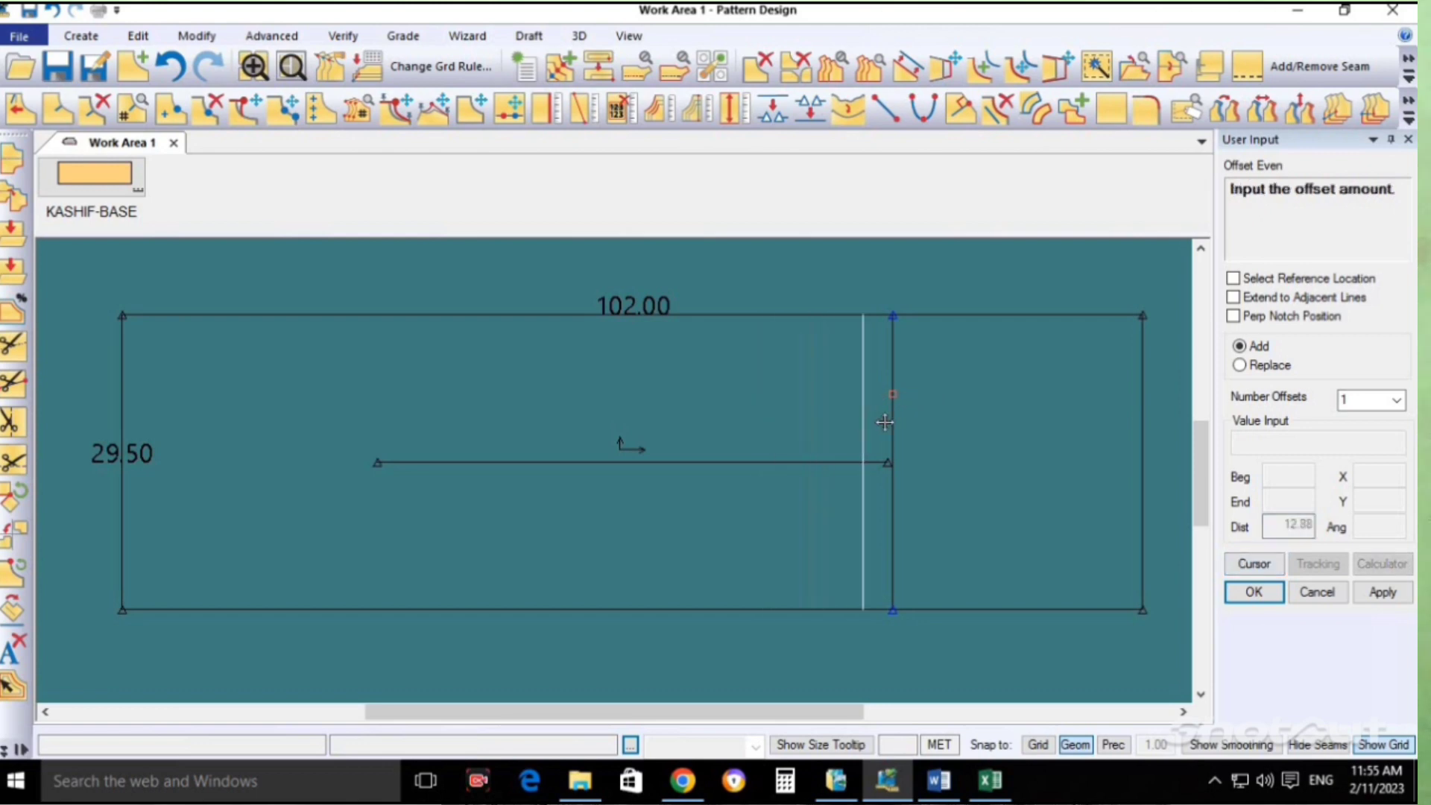
click(826, 424)
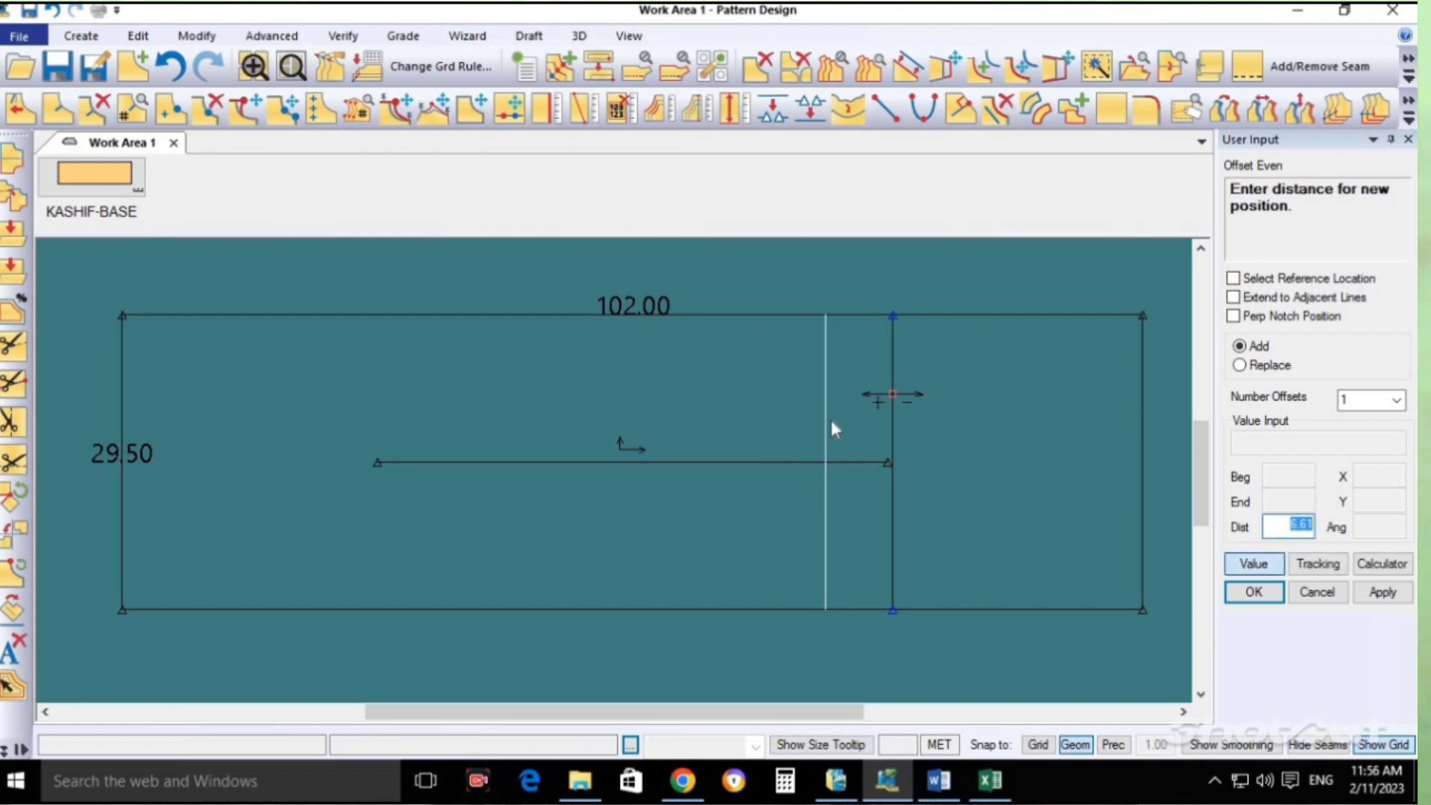
text(11)
key(Return)
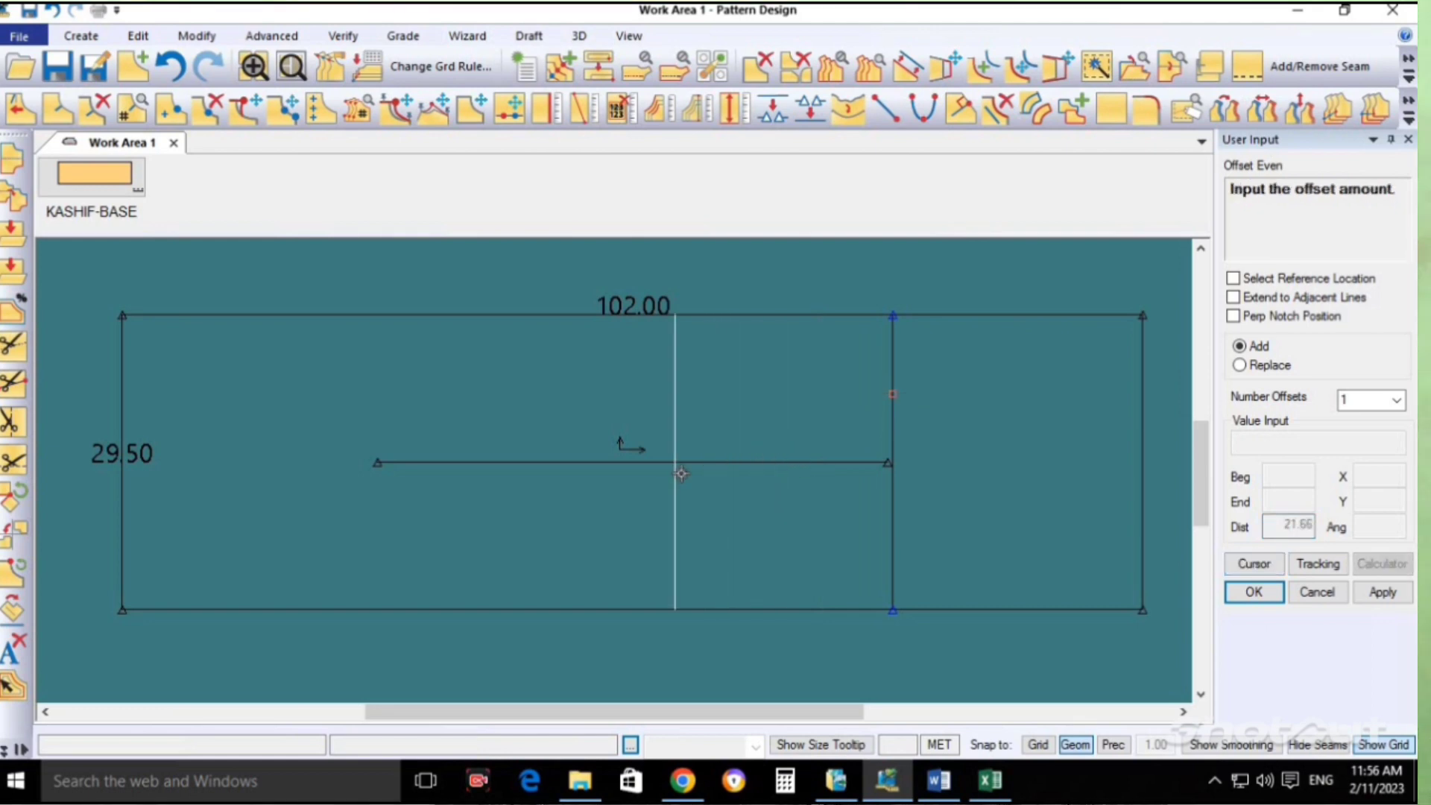
click(740, 463)
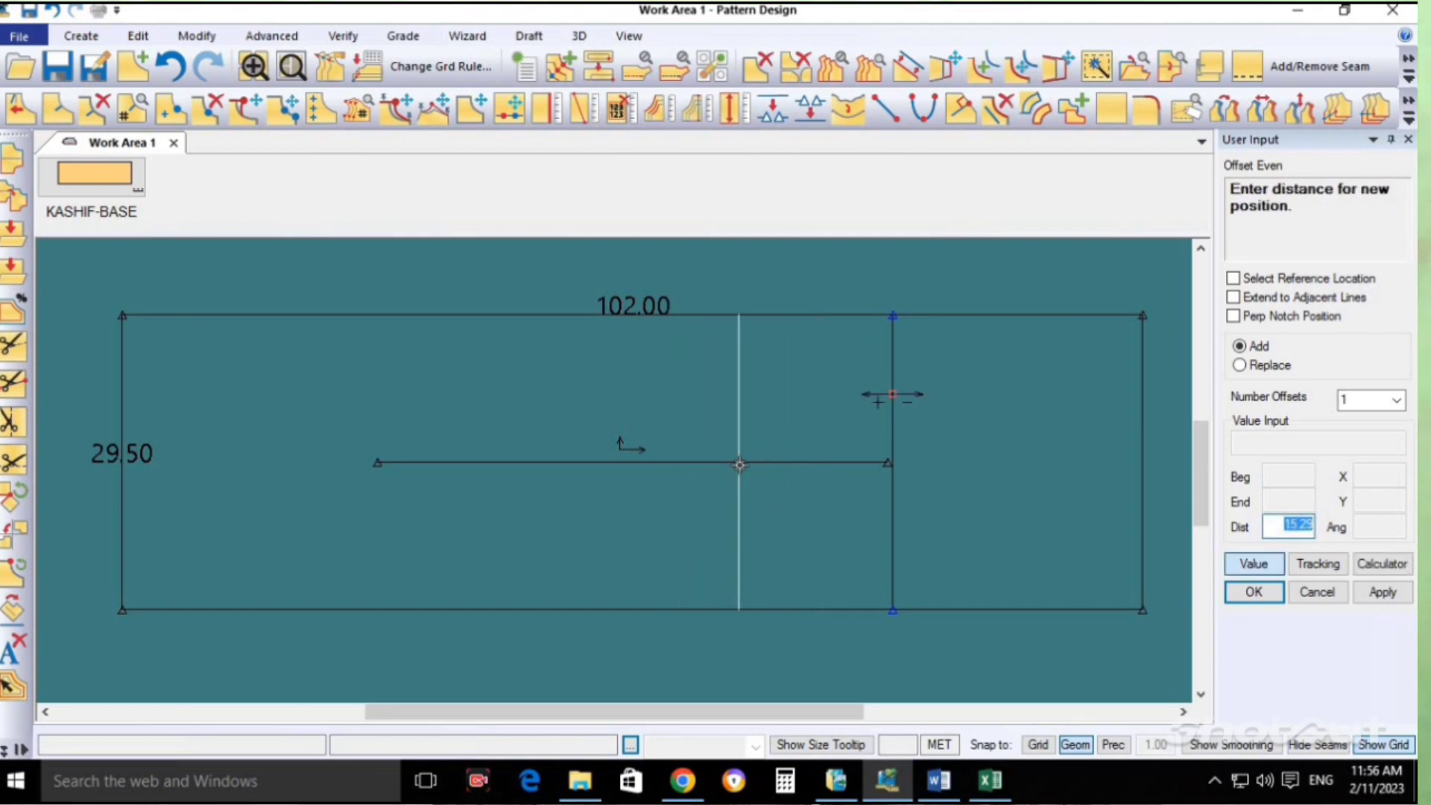
text(14)
key(Return)
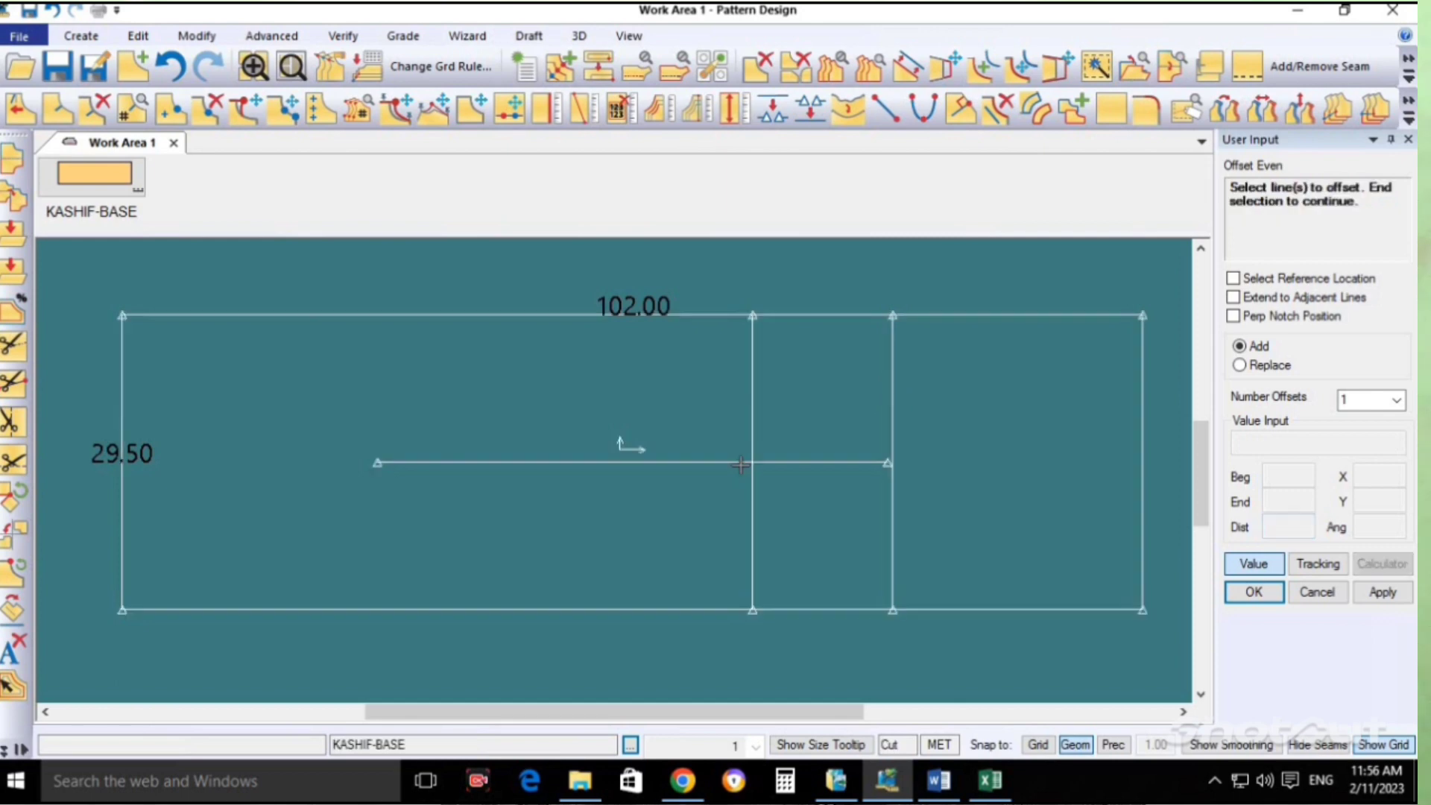
right_click(784, 415)
click(785, 415)
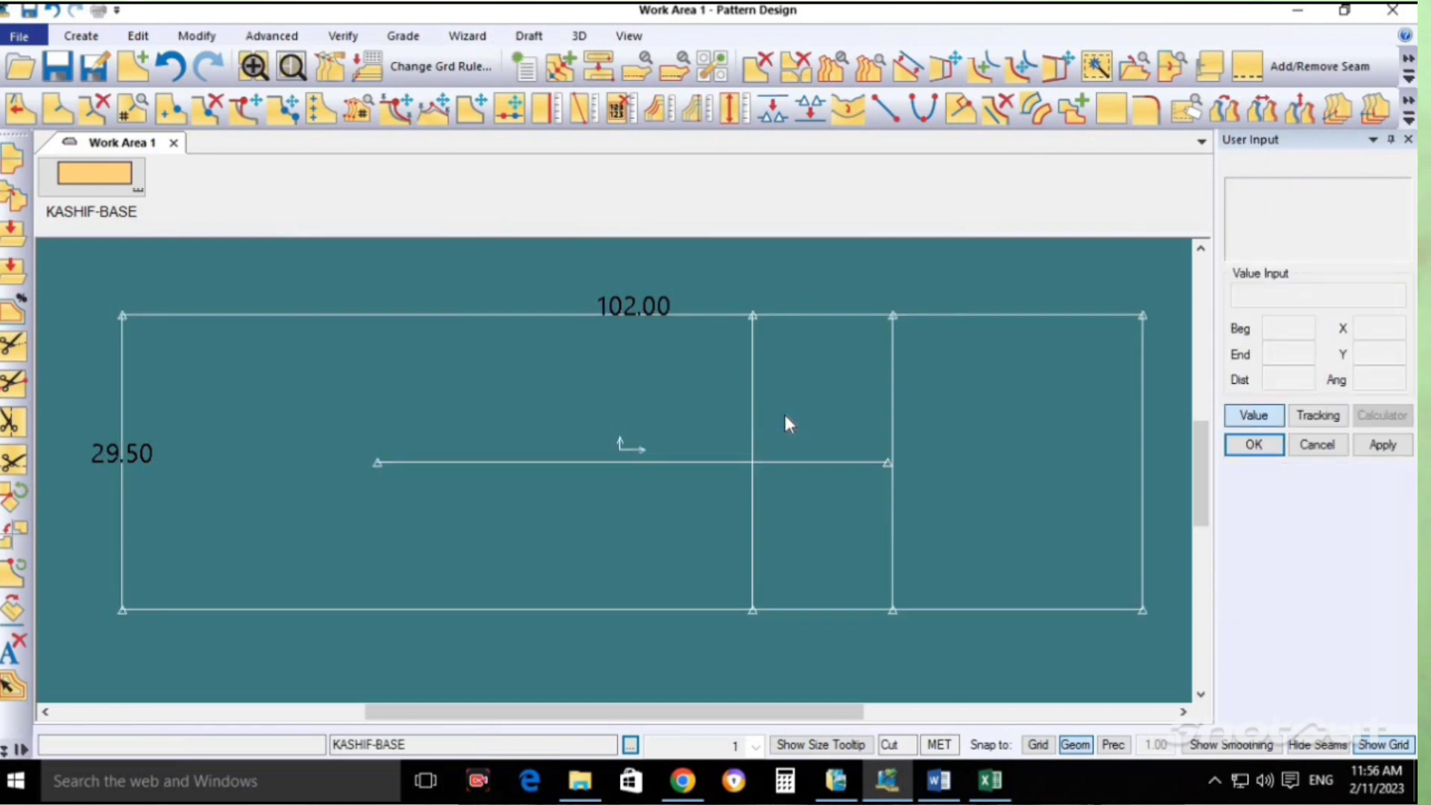
Highlight the 1/2 KNEE WIDTH AT 34 CM row in the Excel sheet and examine the knee and calf positions in the PDF spec drawing.
key(alt+Tab)
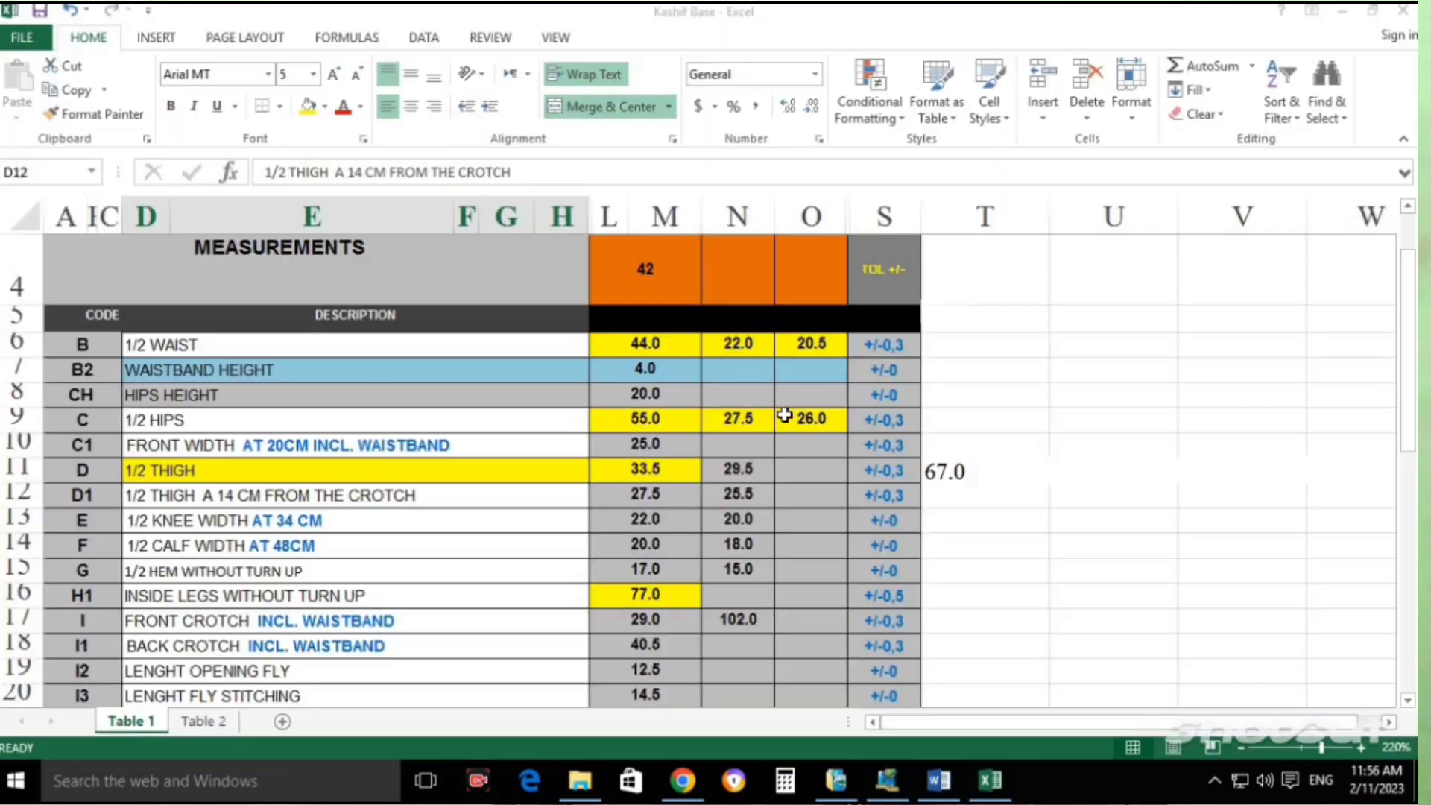
key(Down)
key(shift+space)
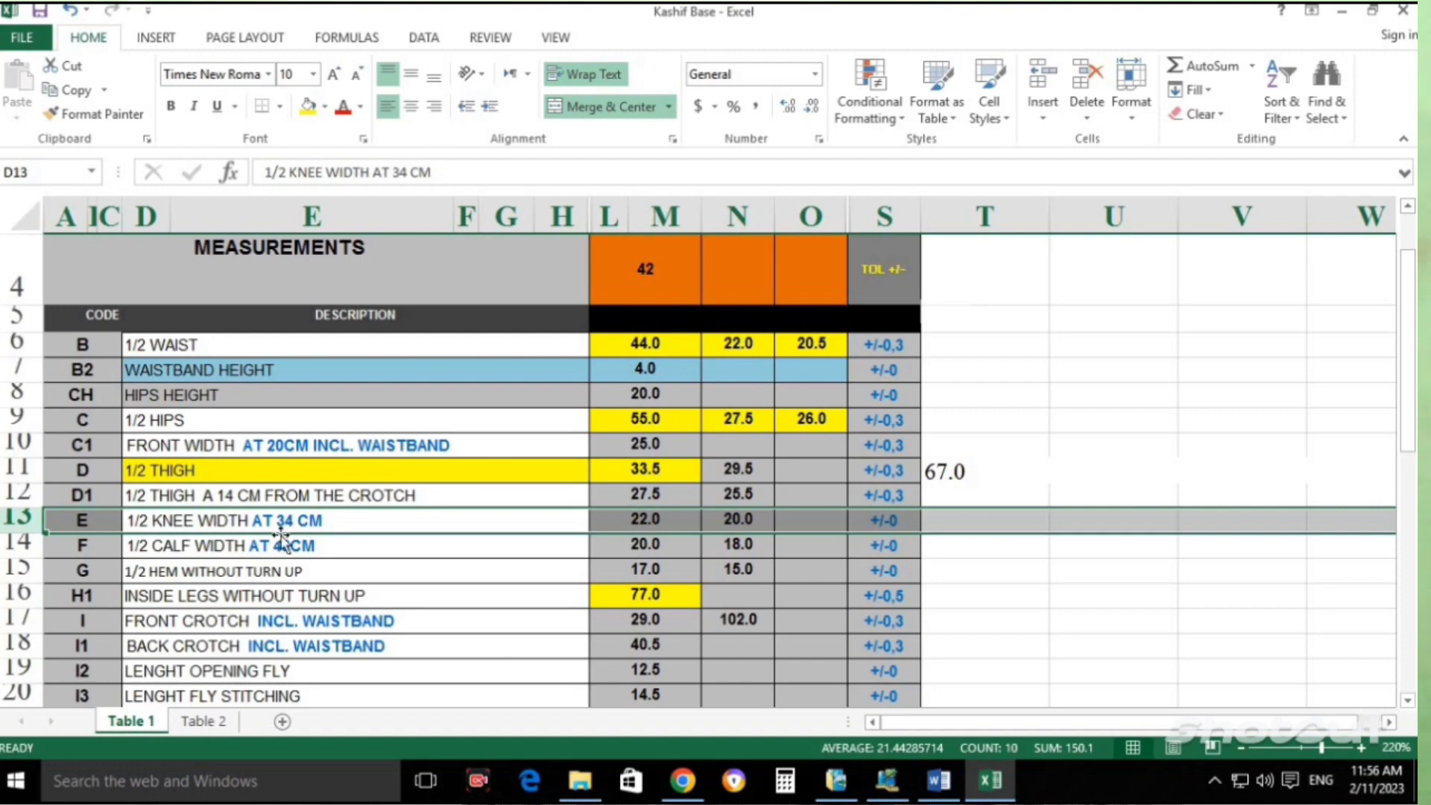
click(99, 522)
key(alt+Tab)
key(alt+Tab)
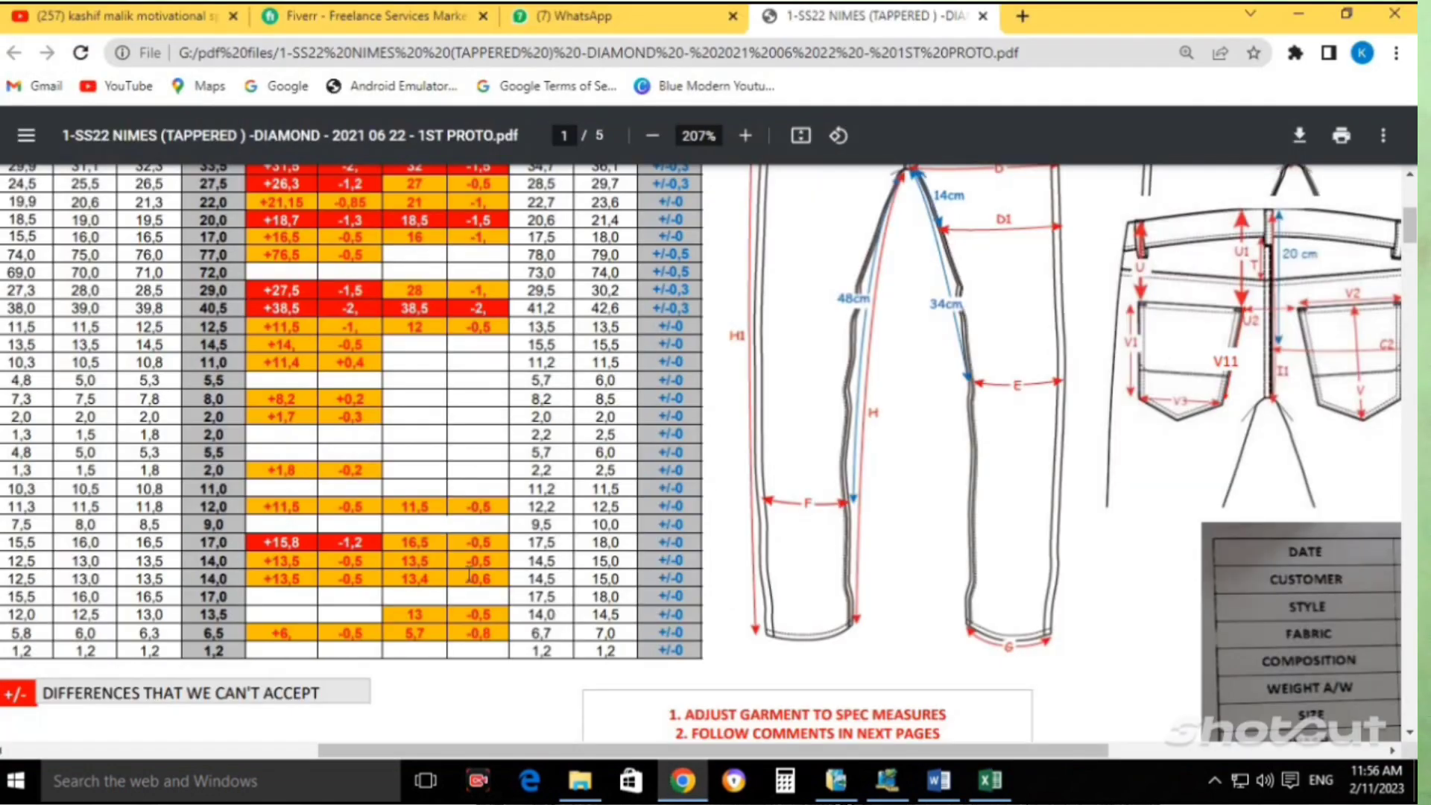
scroll(673, 596, up, 2)
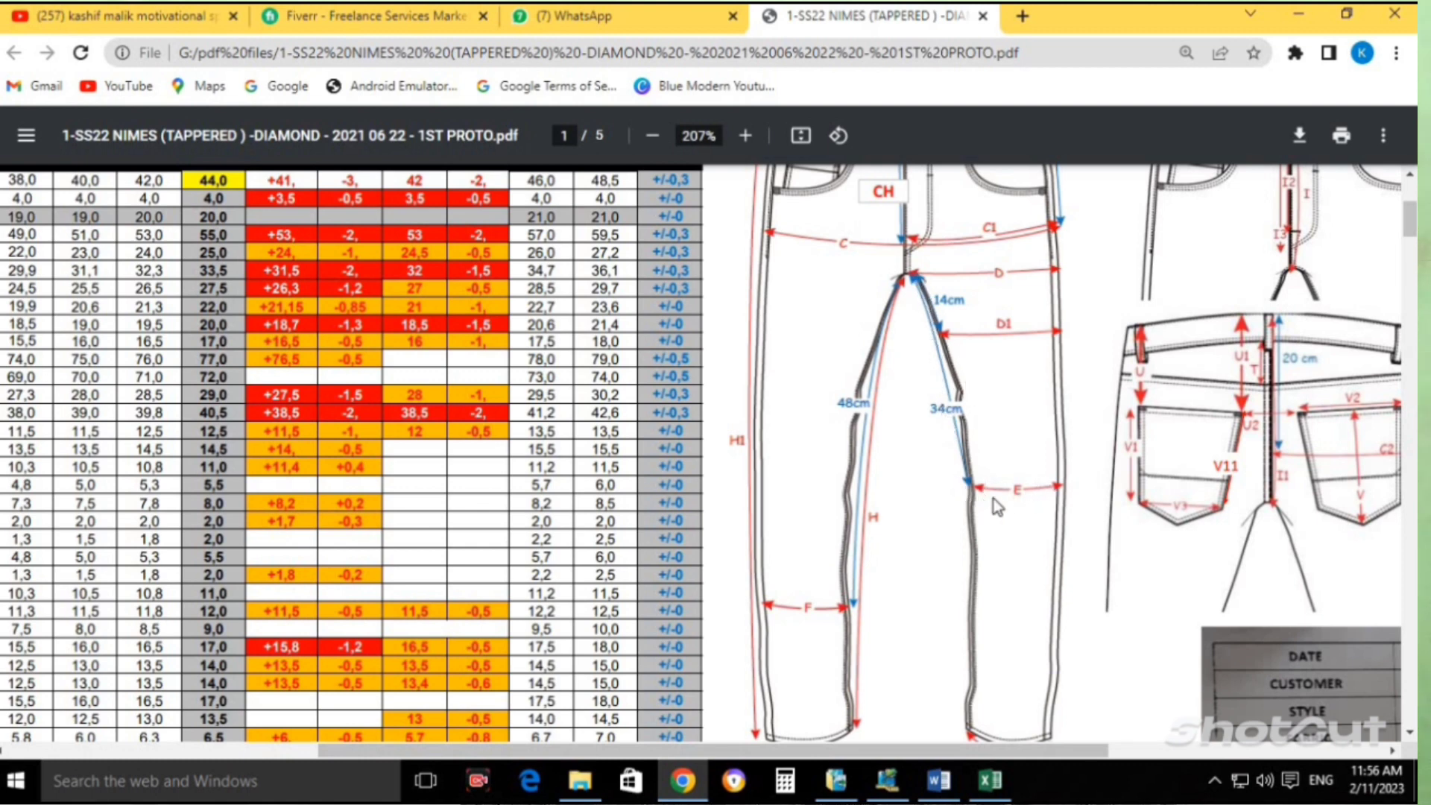
Switch to Pattern Design and use Offset Even to add the knee line 34 cm from the crotch line, on the leg side.
key(alt+Tab)
key(Tab)
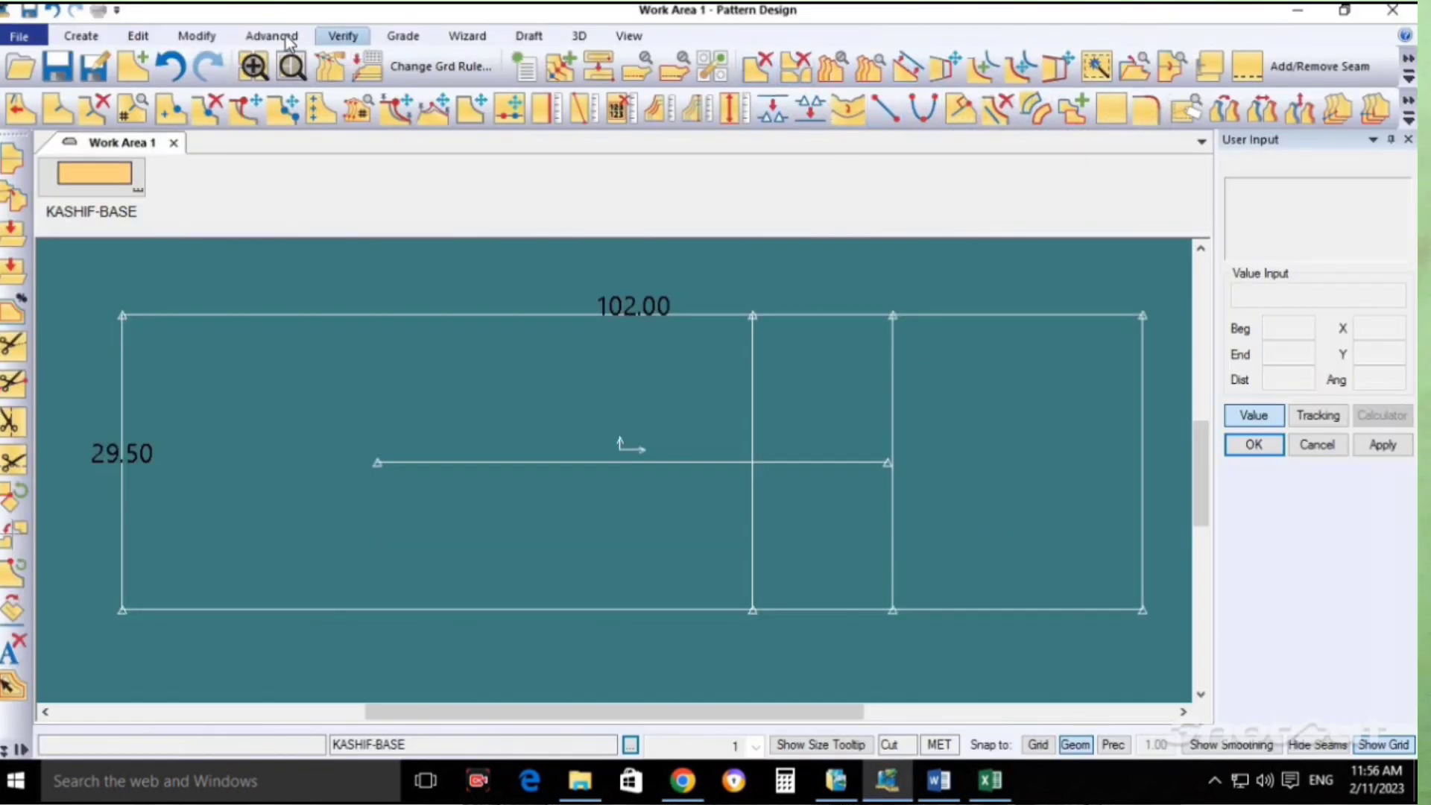
click(81, 36)
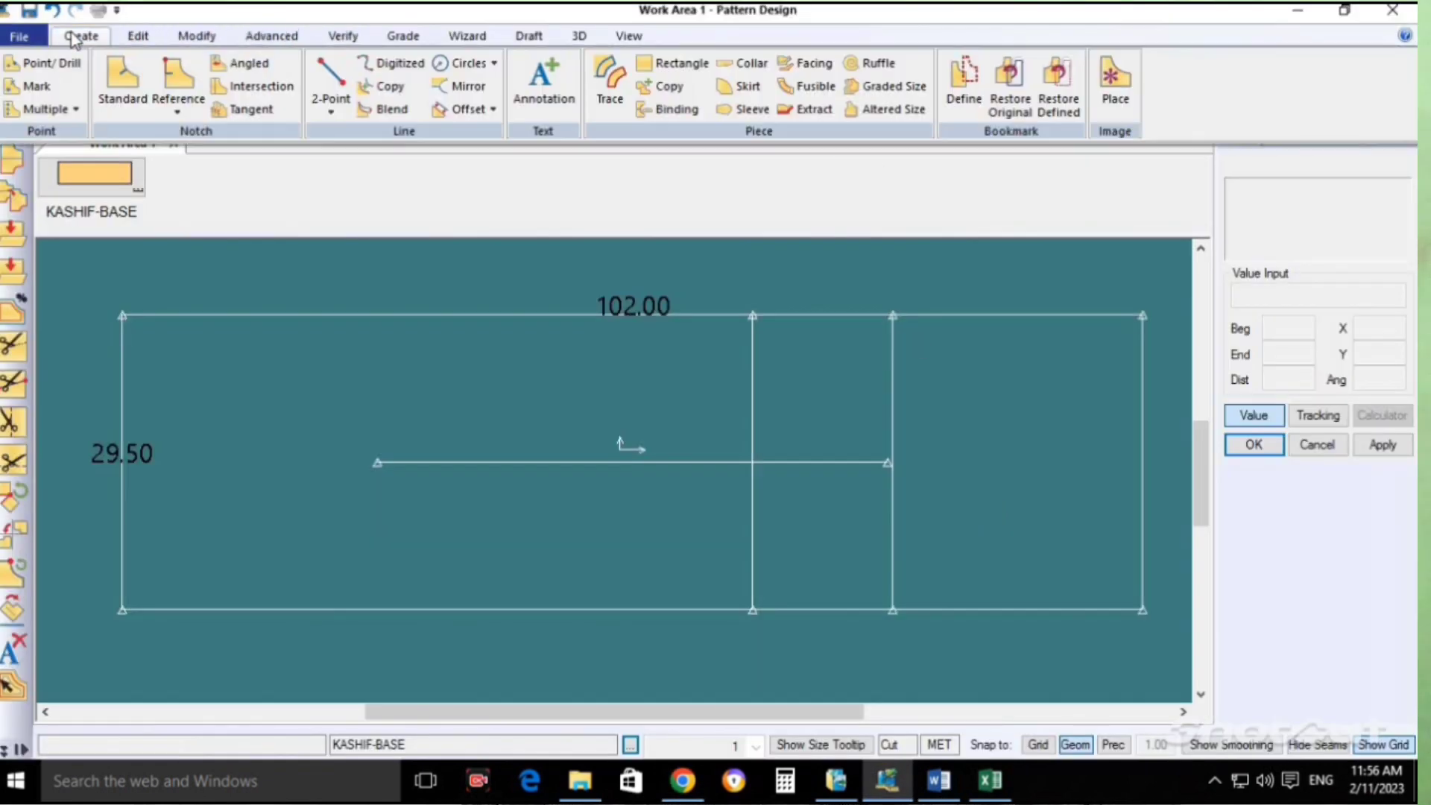
click(466, 106)
click(891, 415)
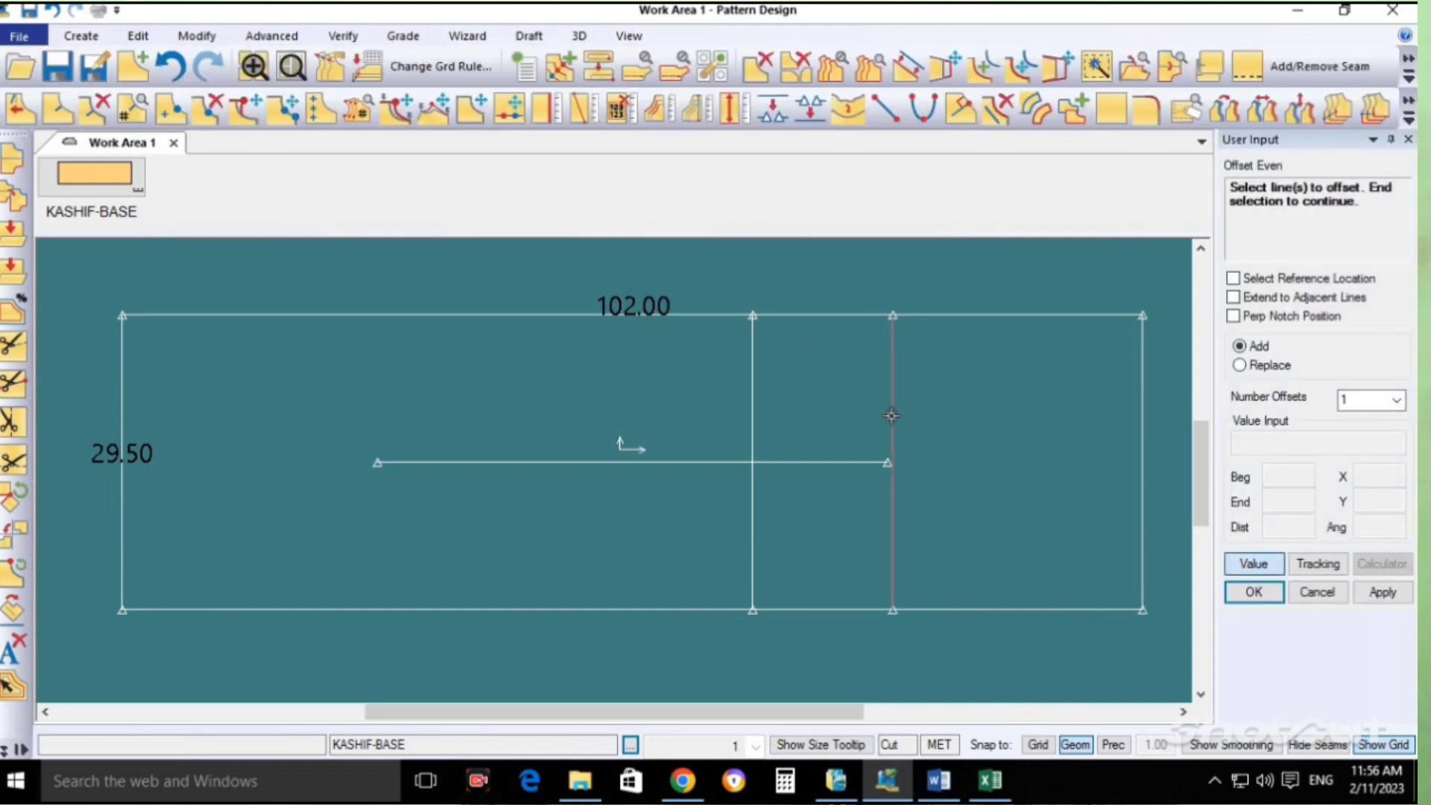
right_click(892, 415)
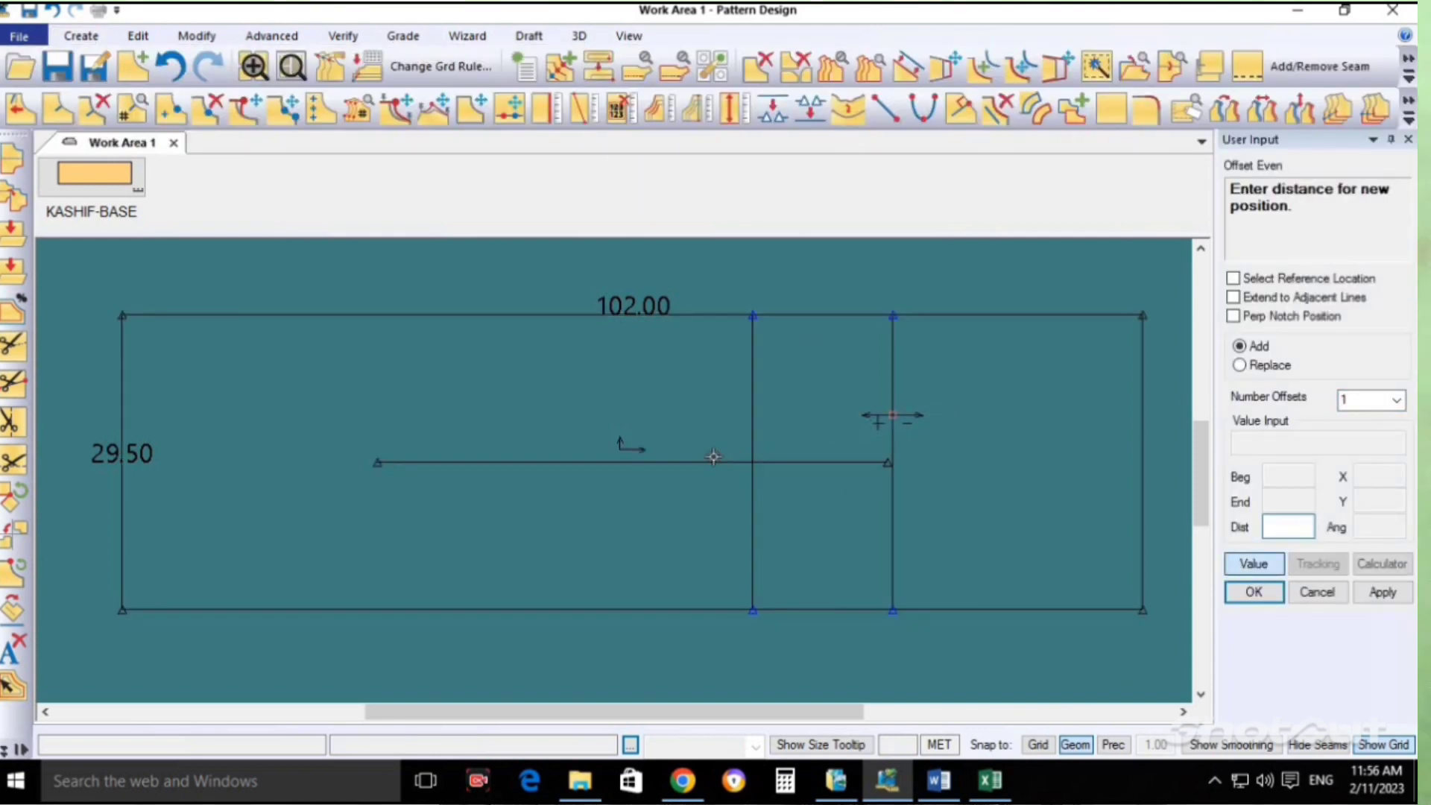
click(629, 463)
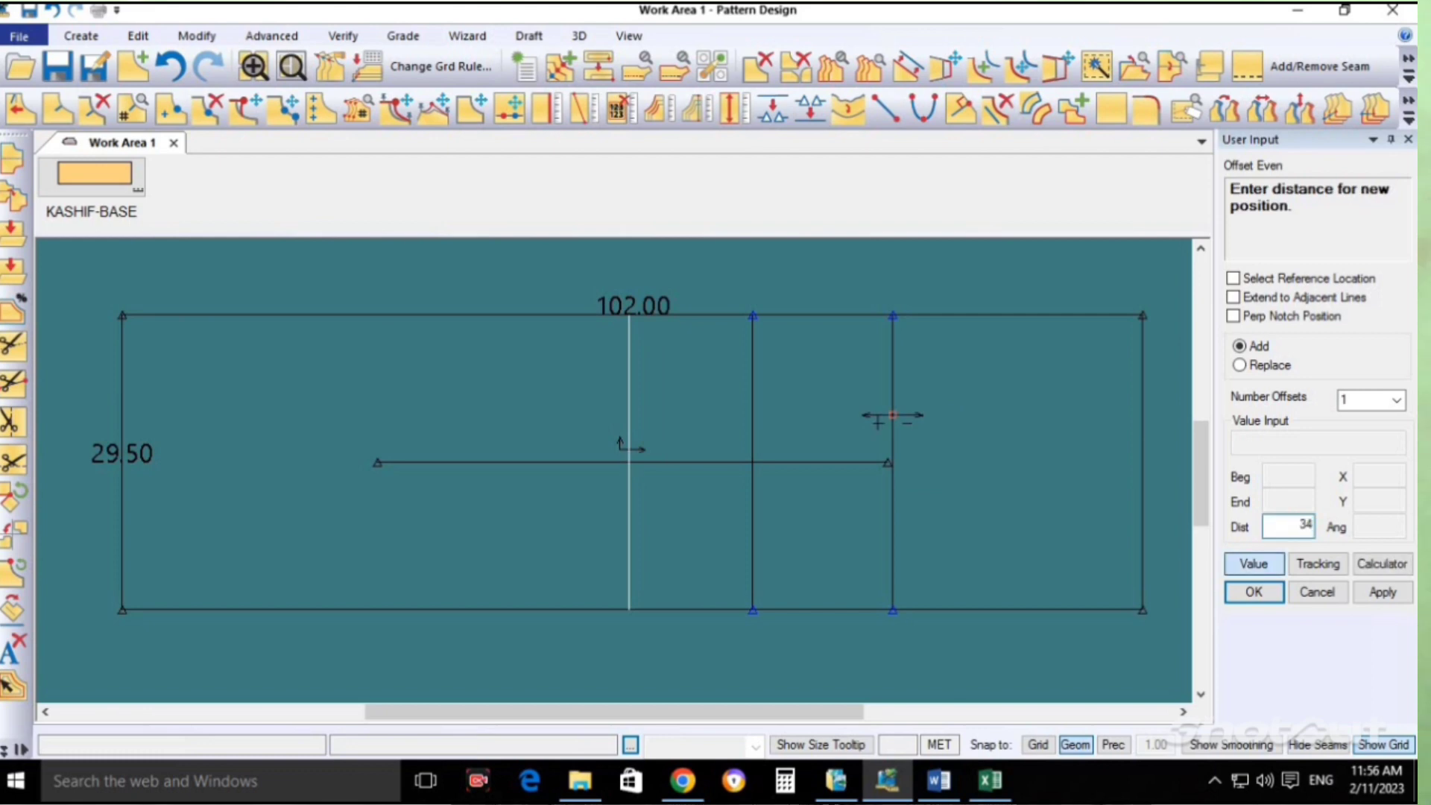
click(630, 463)
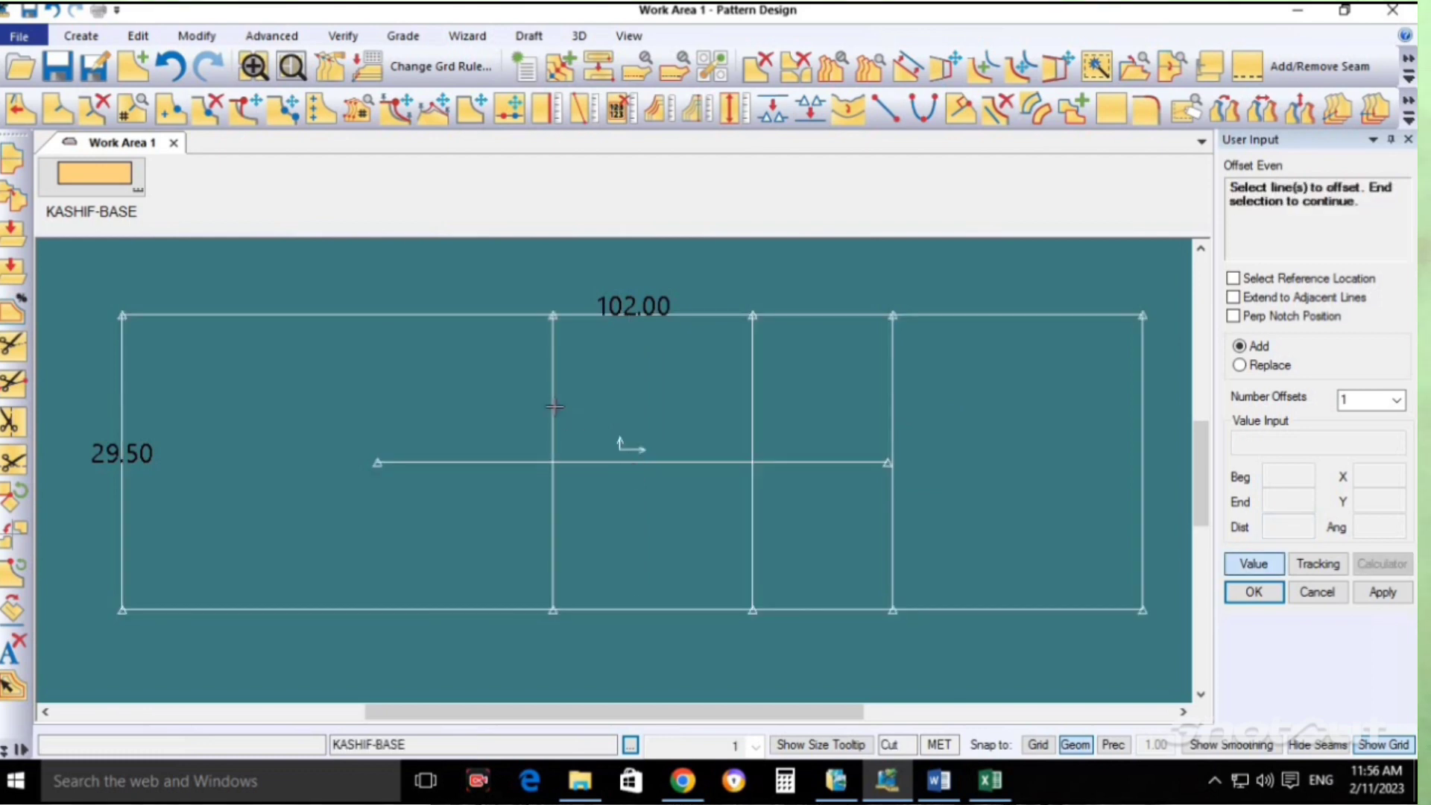
click(753, 403)
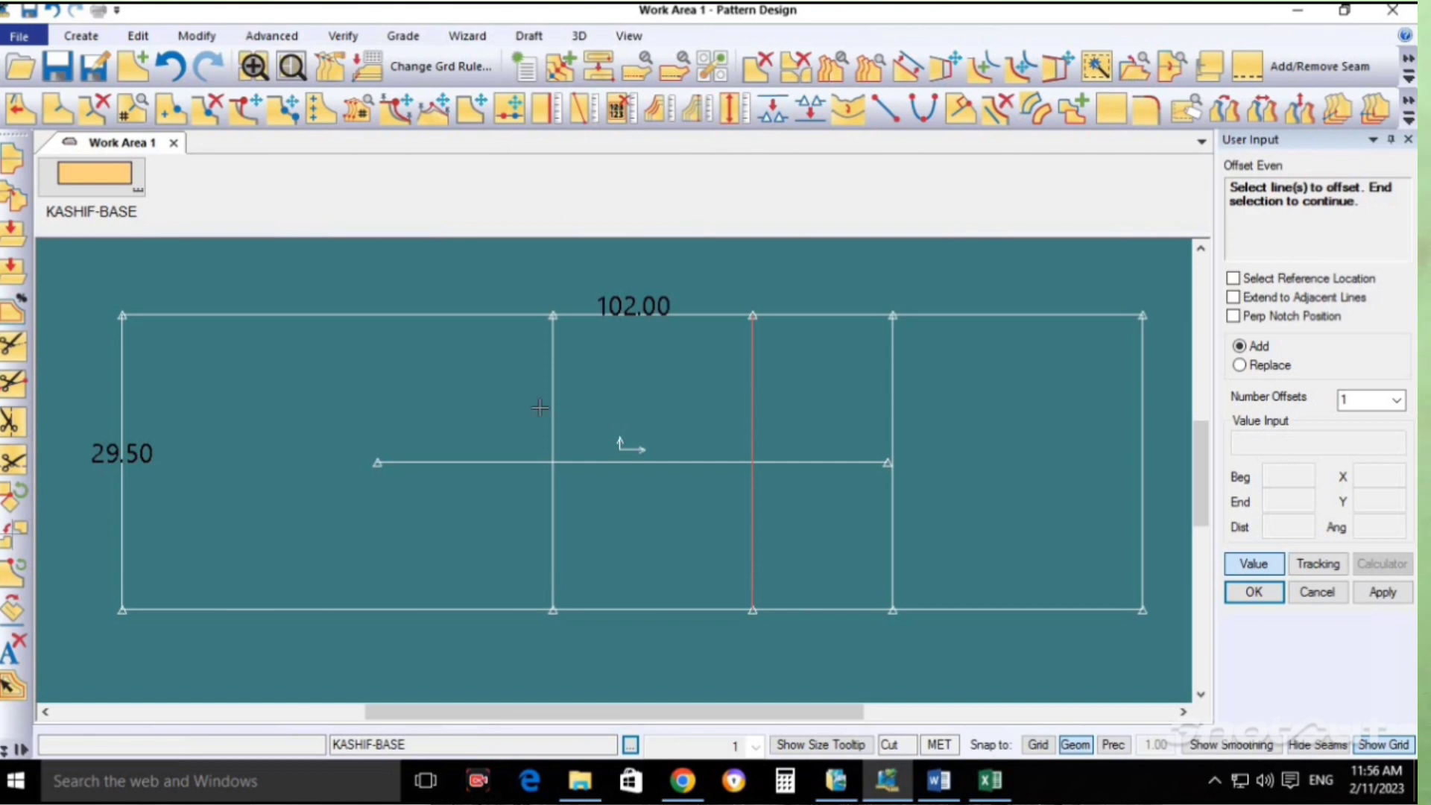
right_click(696, 417)
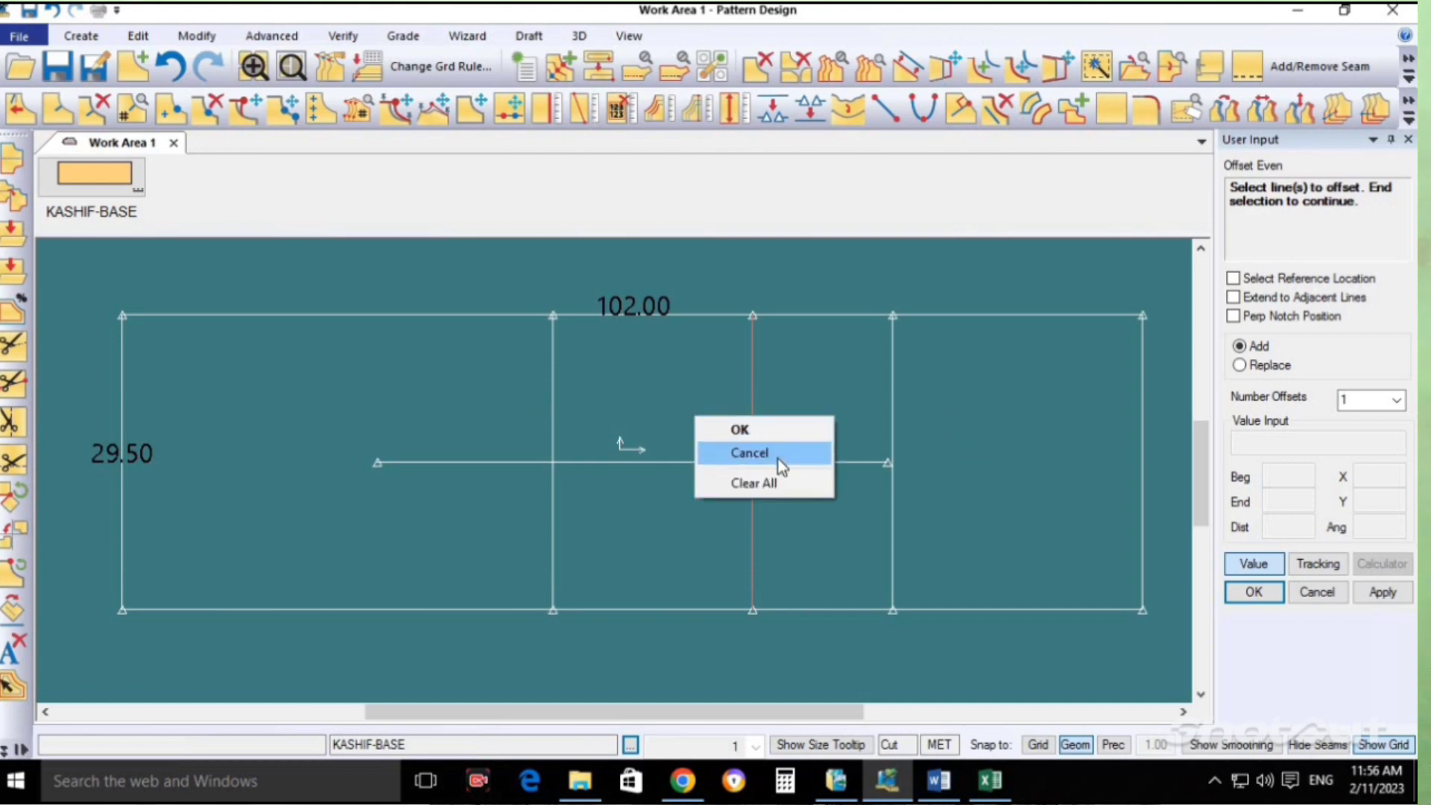
click(778, 453)
Restart Offset Even and look up the 1/2 CALF WIDTH AT 48CM row in the Excel sheet, highlighting the whole row.
click(80, 36)
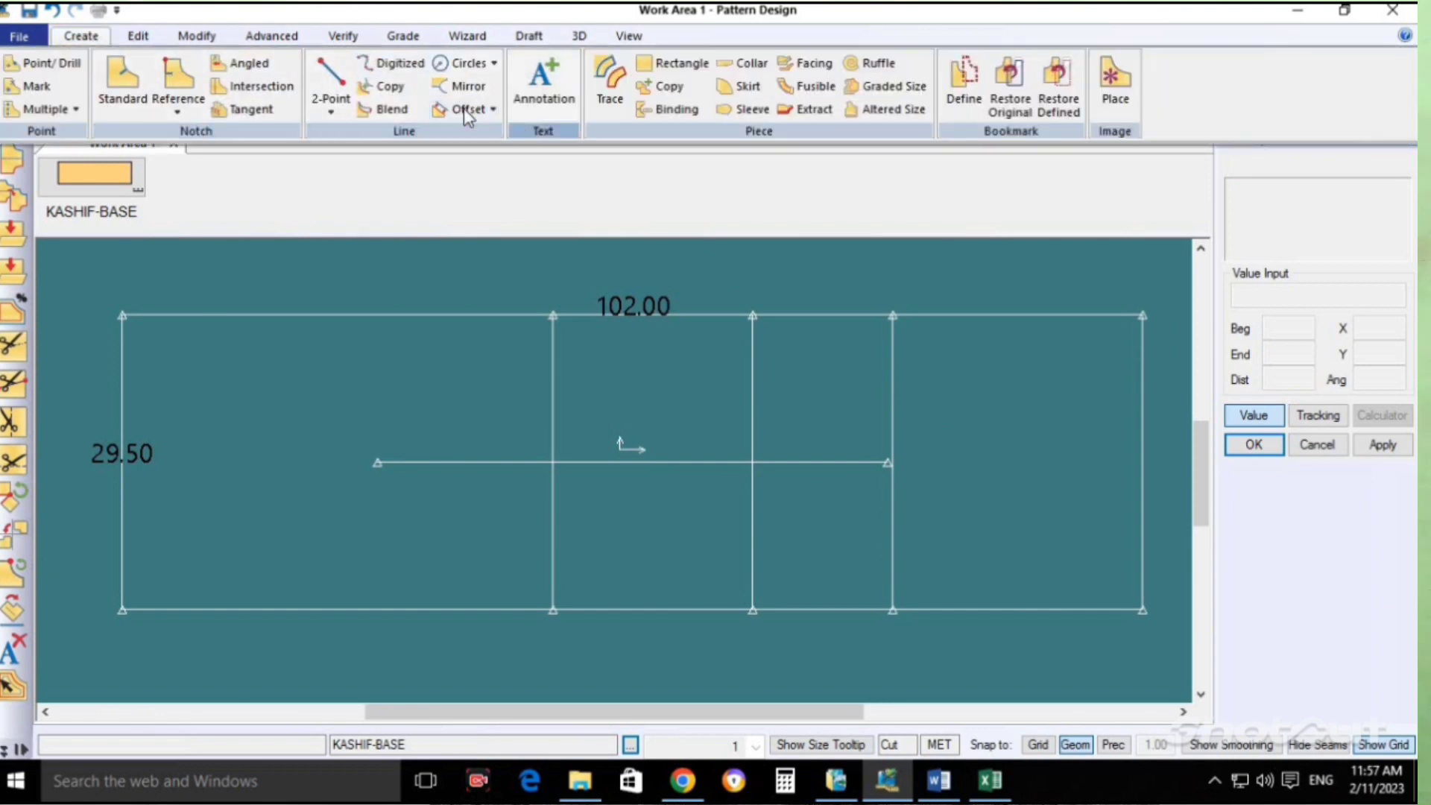
click(468, 110)
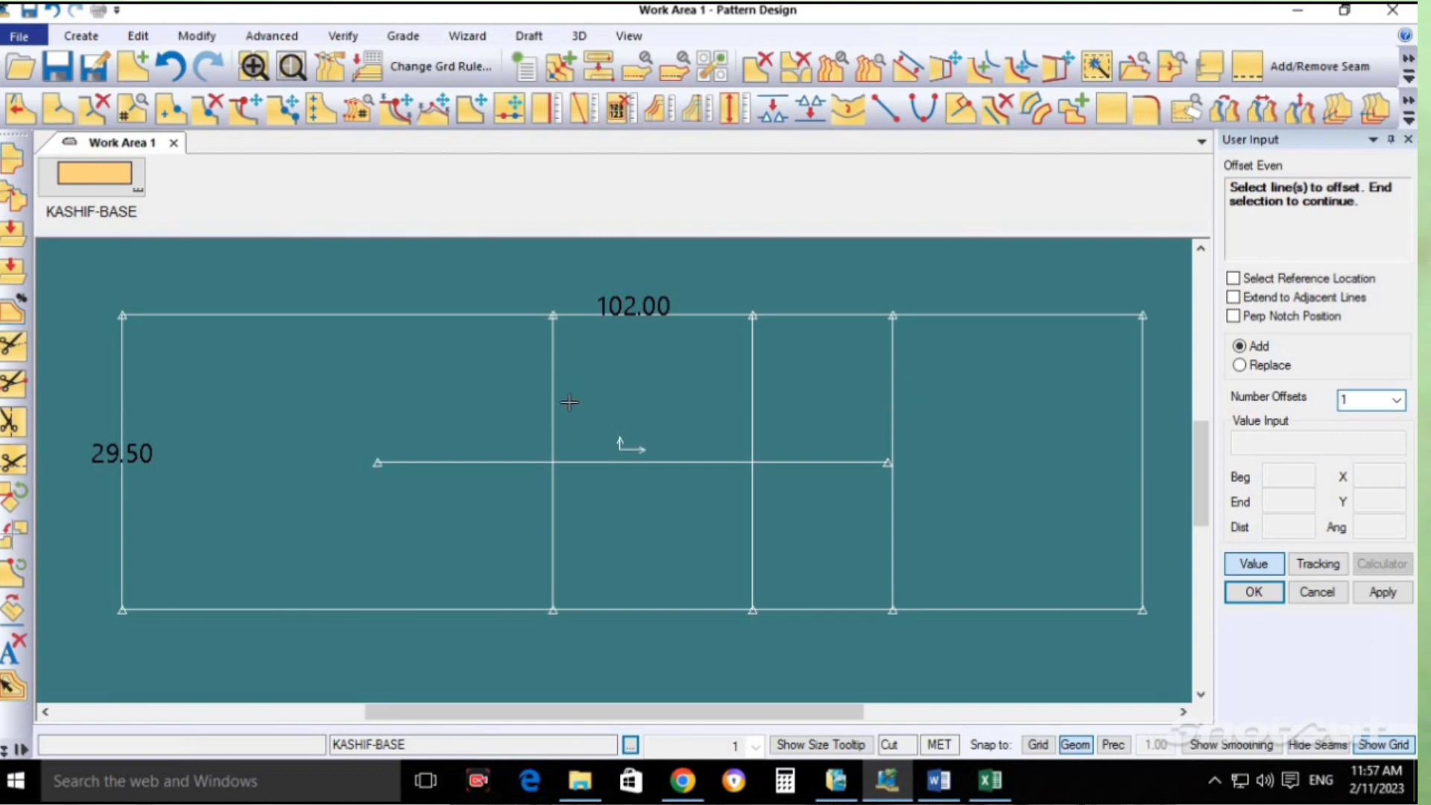
key(alt+Tab)
key(alt+Tab)
key(Tab)
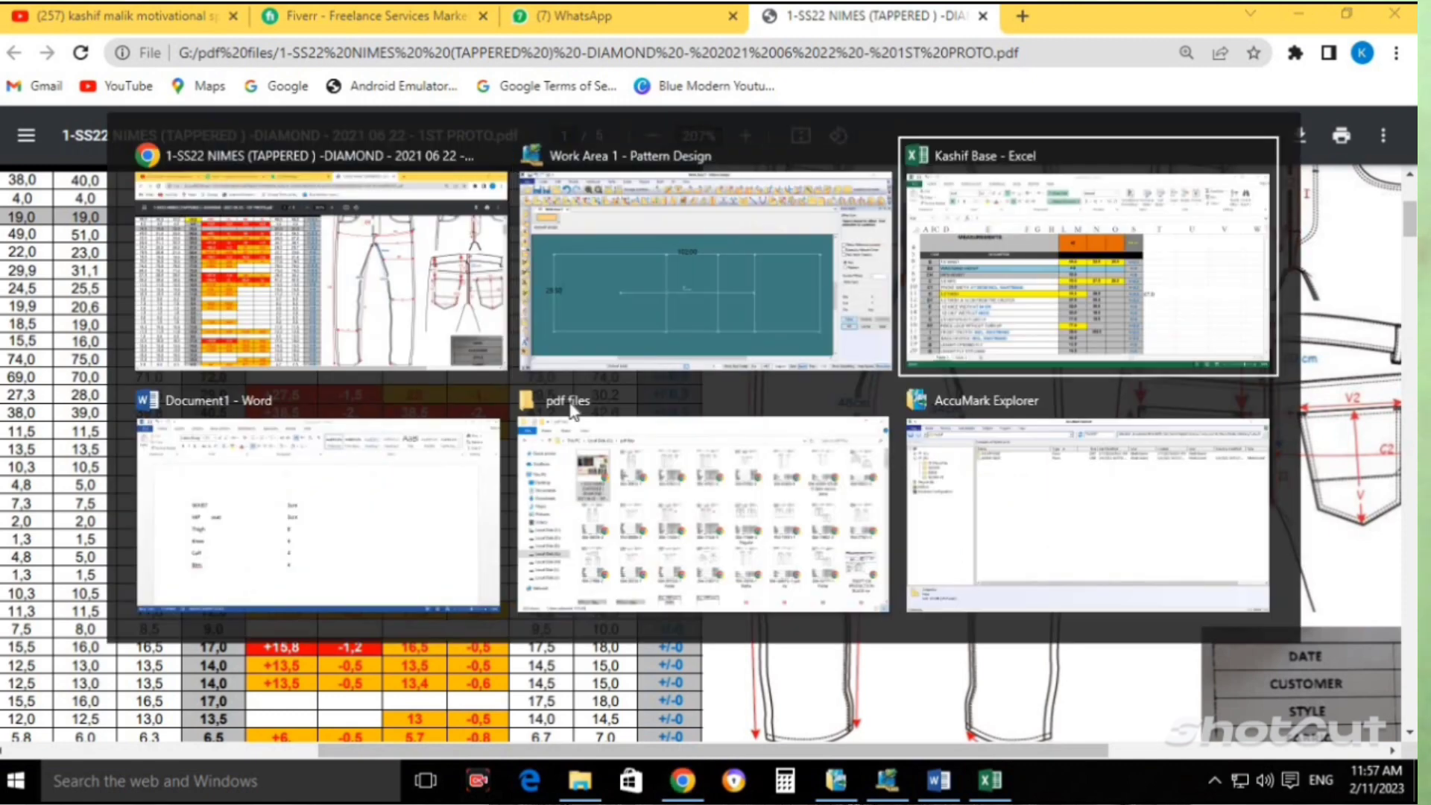
key(Down)
key(Right)
key(shift+space)
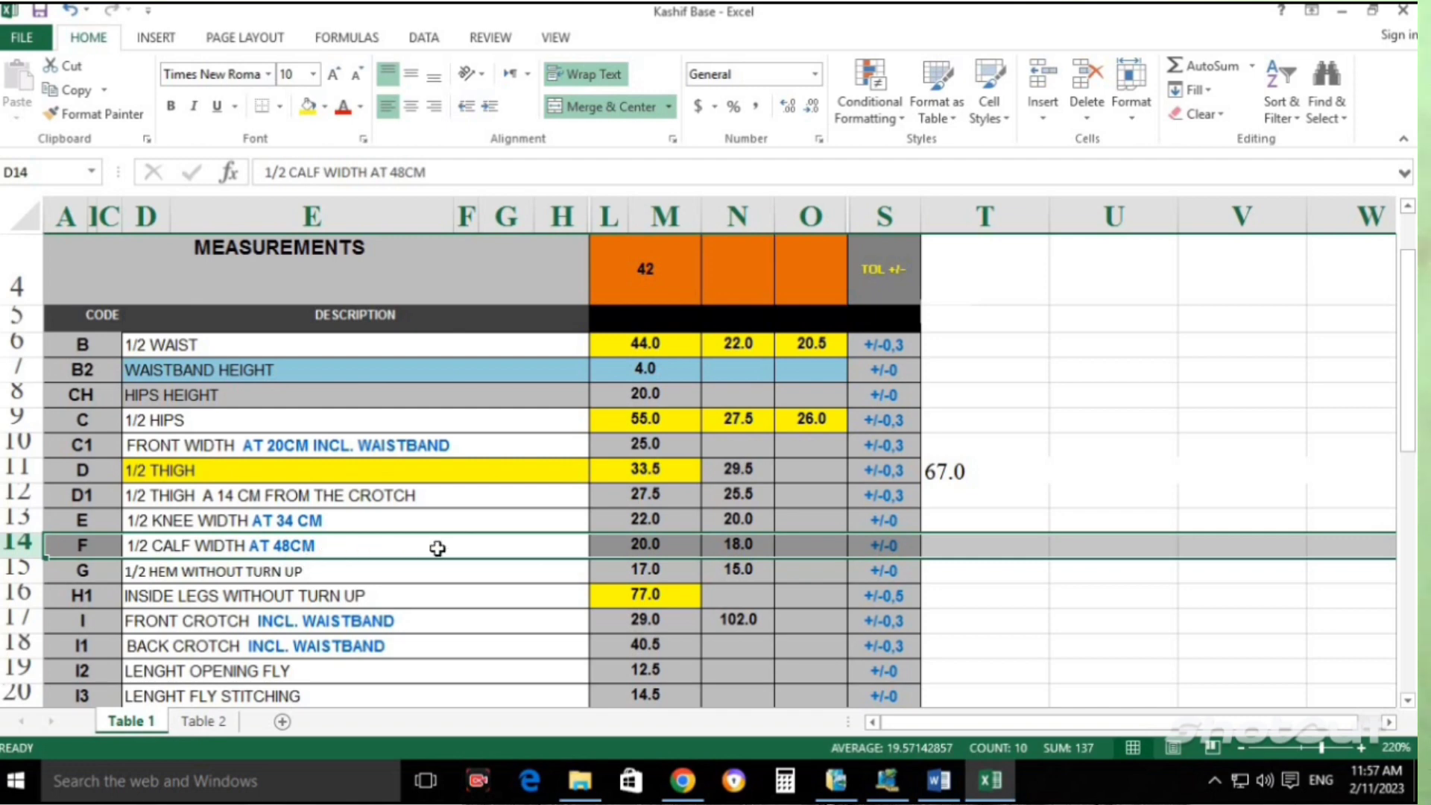
Switch to Pattern Design and use Offset Even to add the calf line 48 cm from the crotch line, on the leg side.
key(alt+Tab)
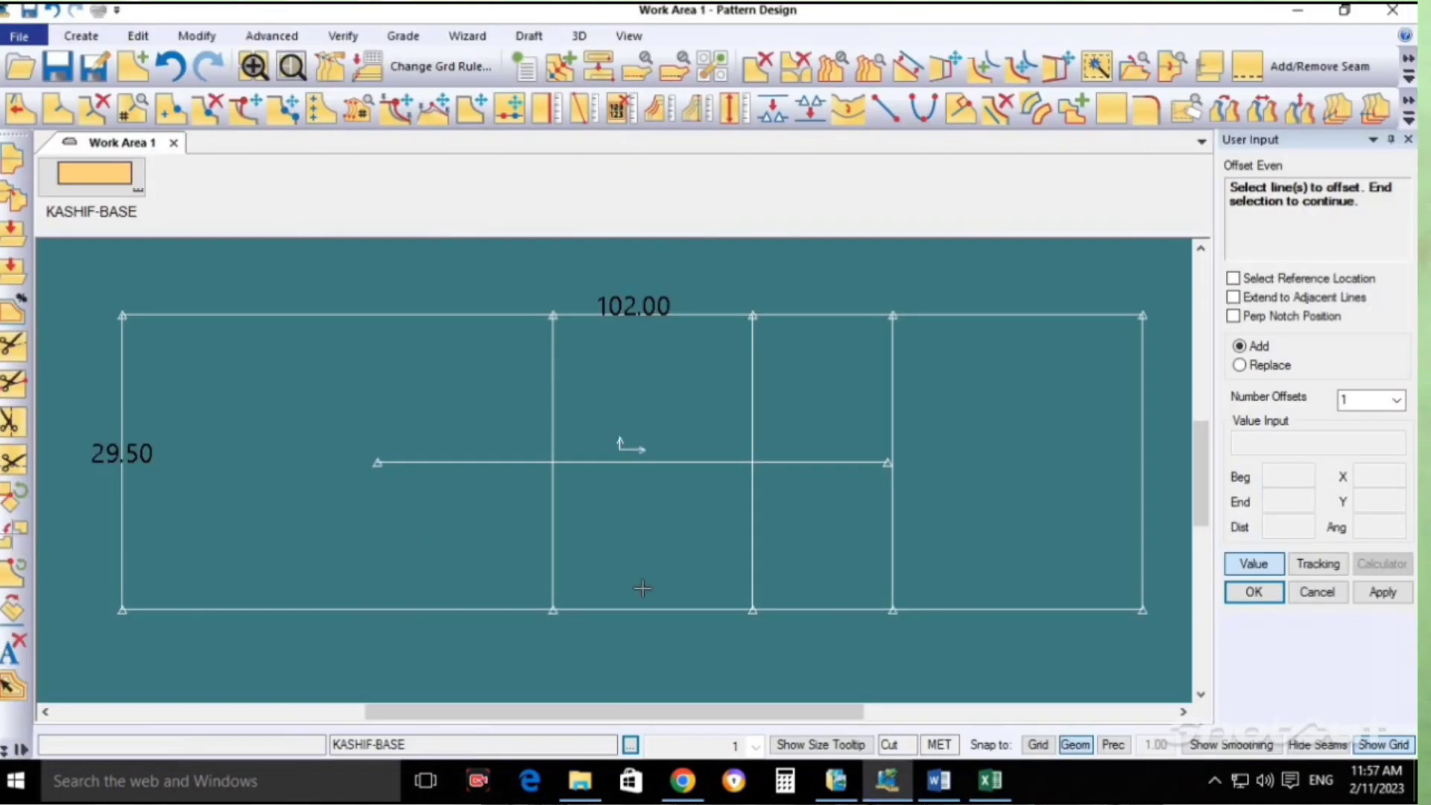
click(892, 402)
right_click(887, 402)
click(887, 406)
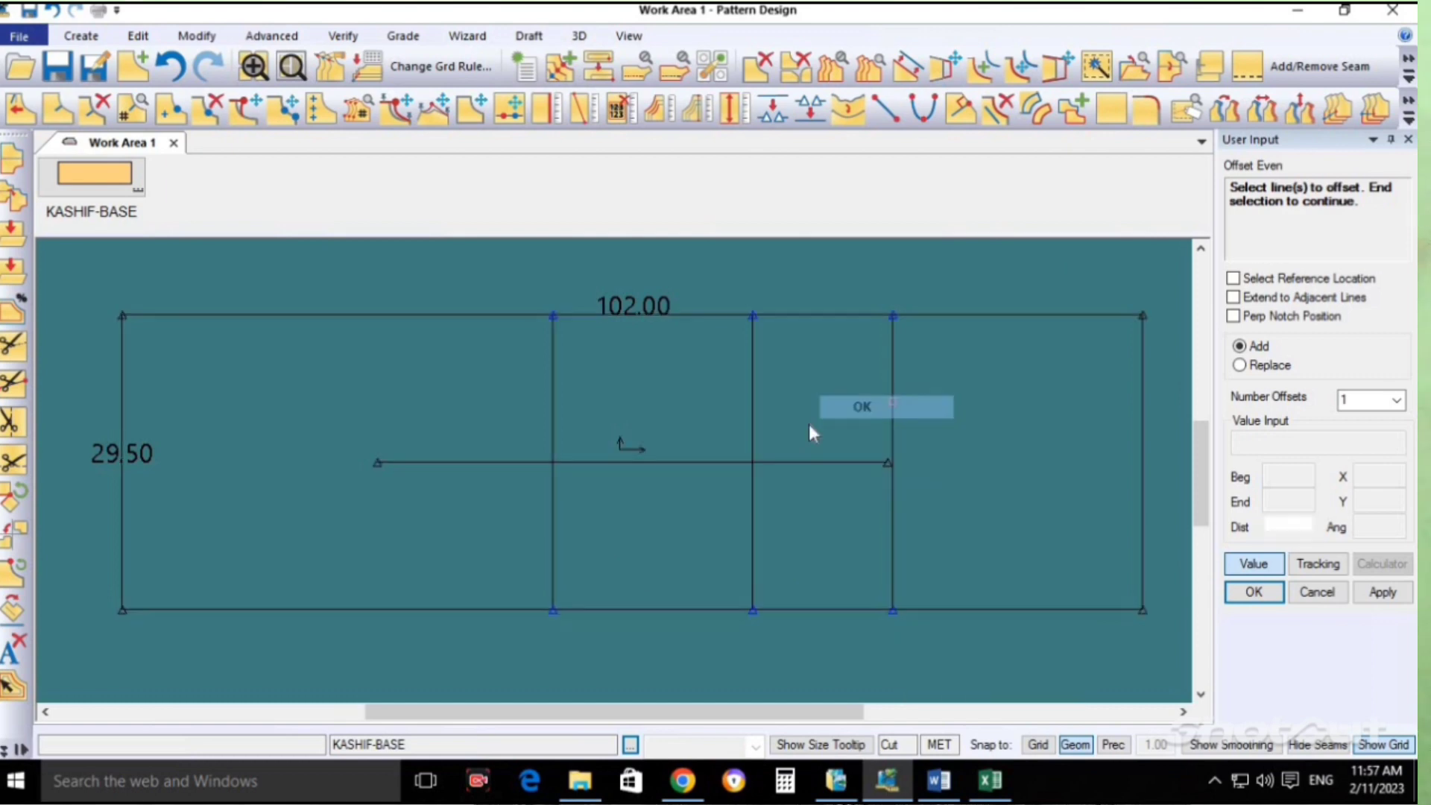
click(426, 444)
text(48)
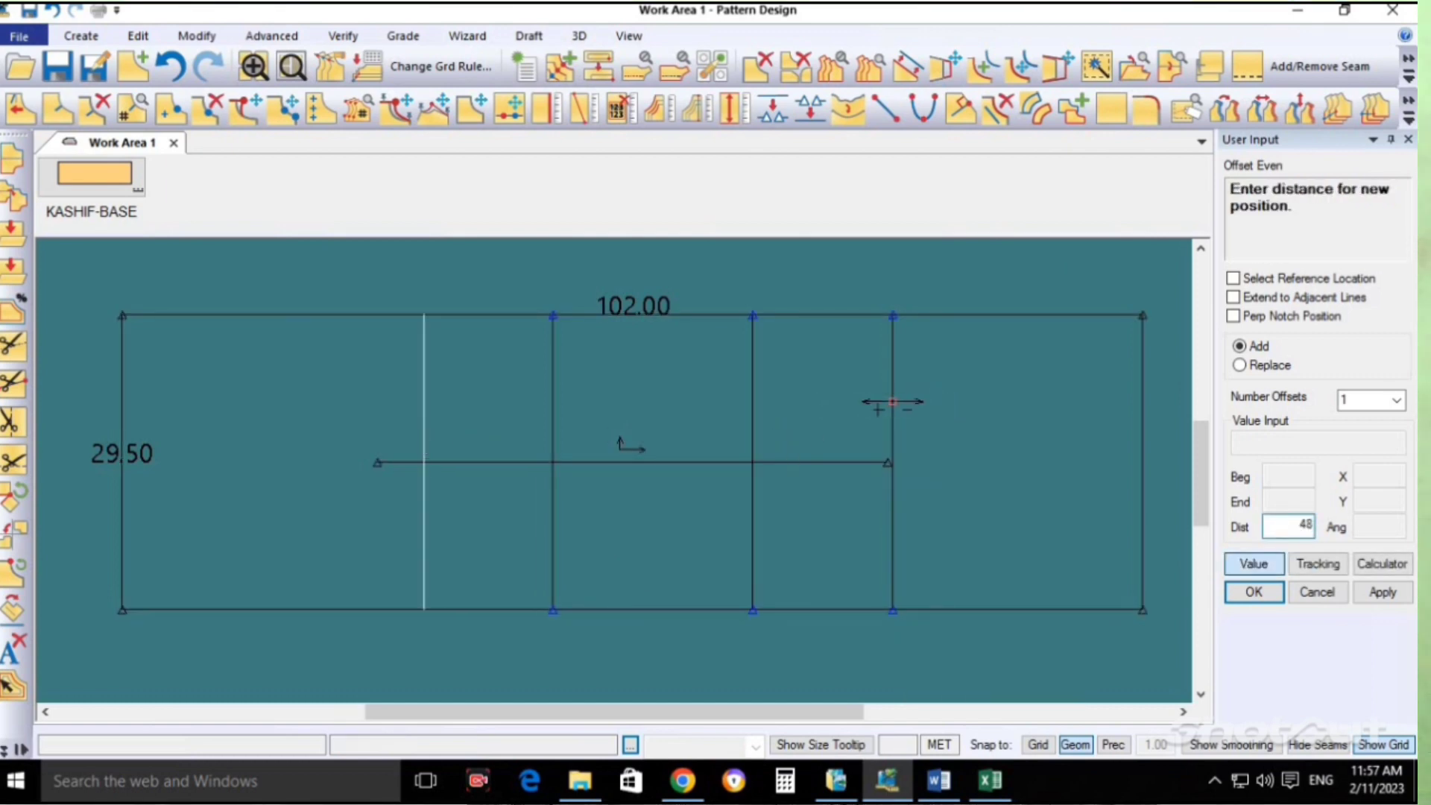
key(Return)
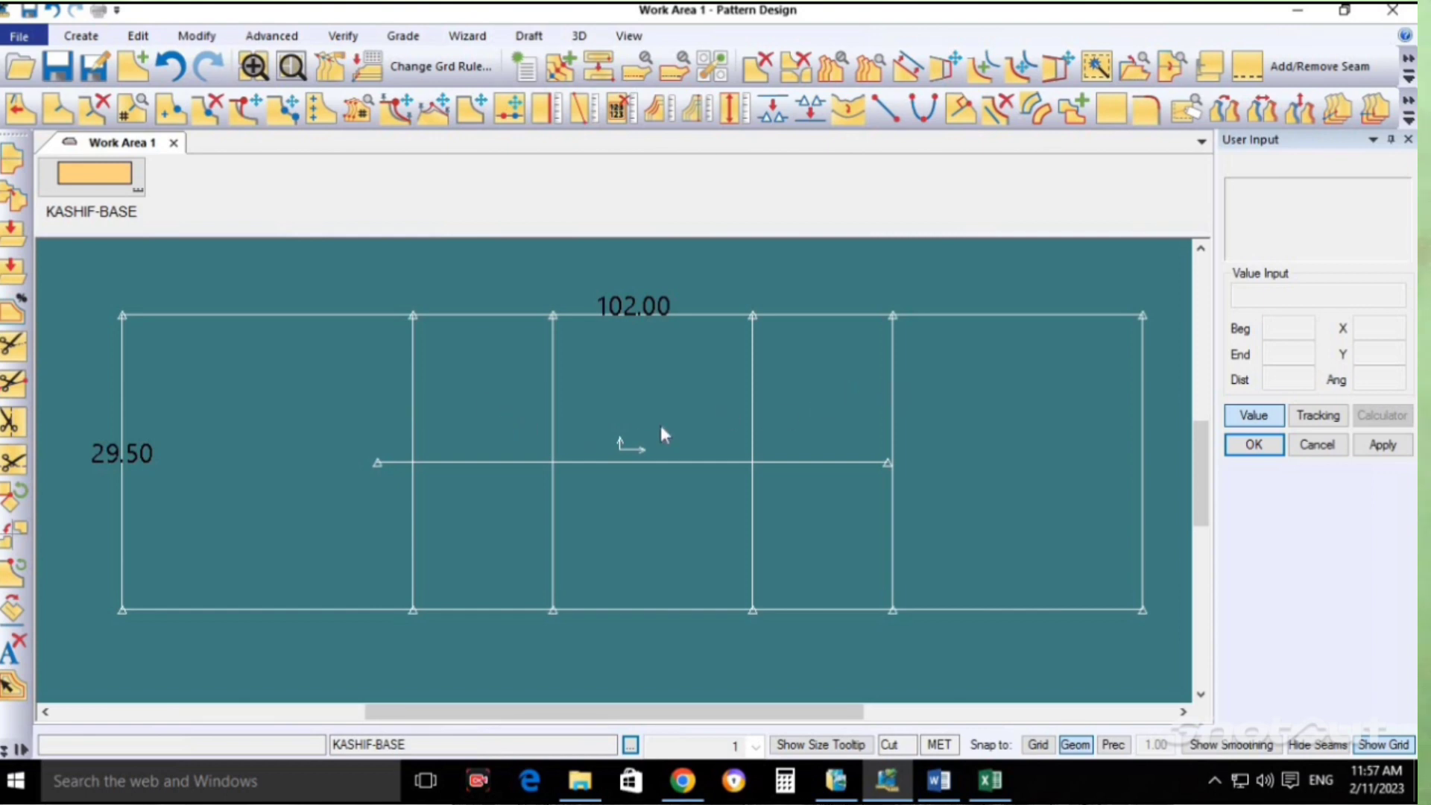
Use Line Length to measure the crotch, thigh, knee and calf lines inside the piece.
click(891, 378)
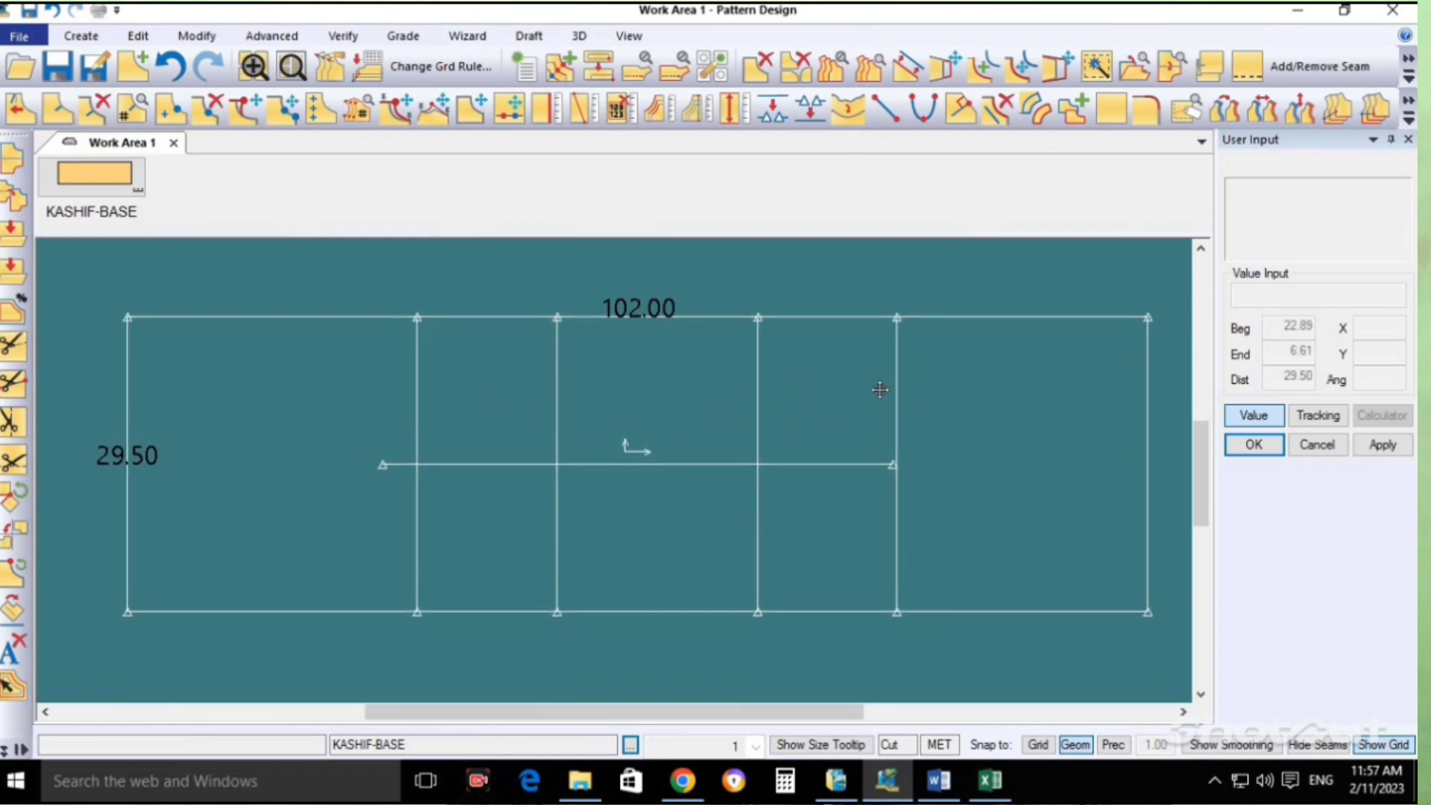
click(547, 110)
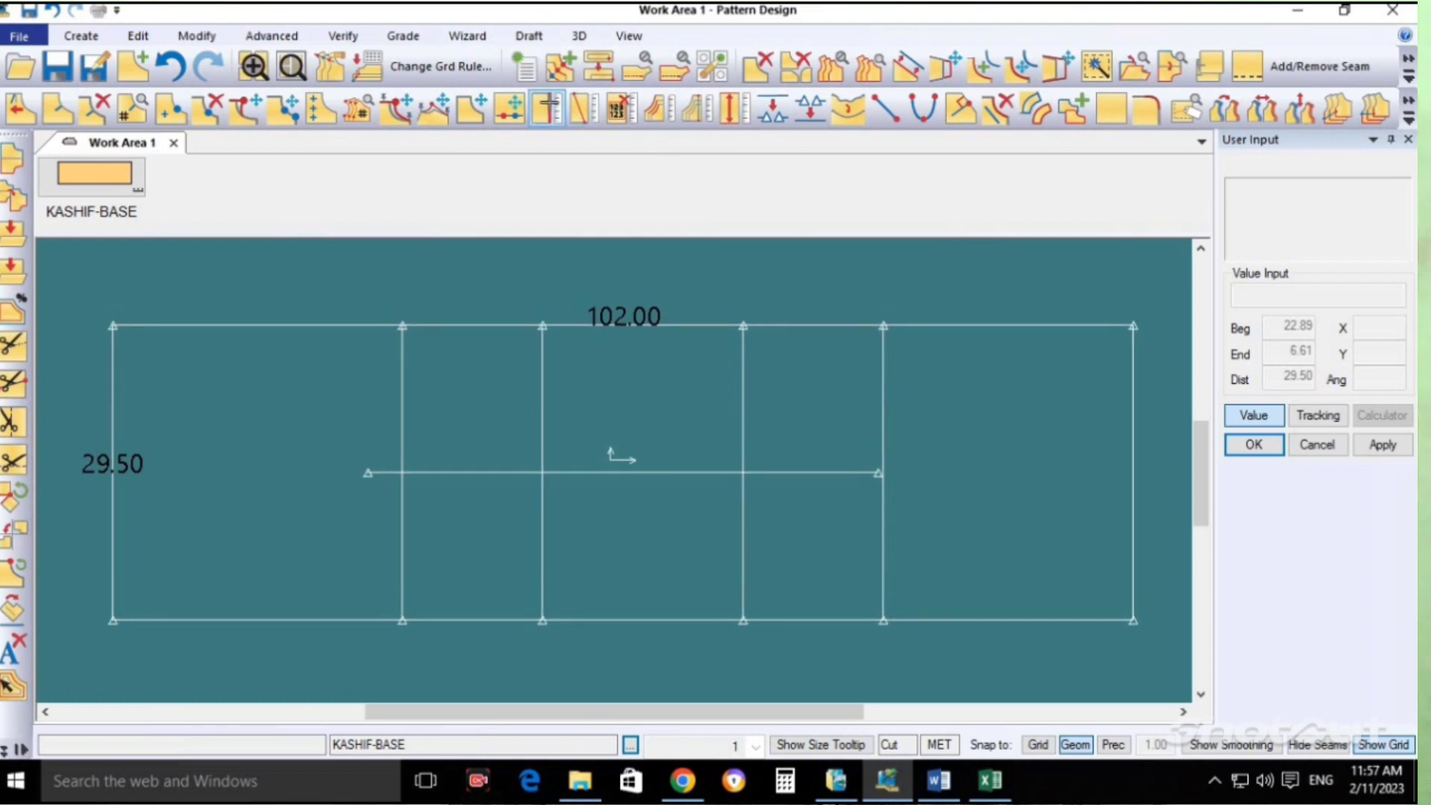
click(914, 406)
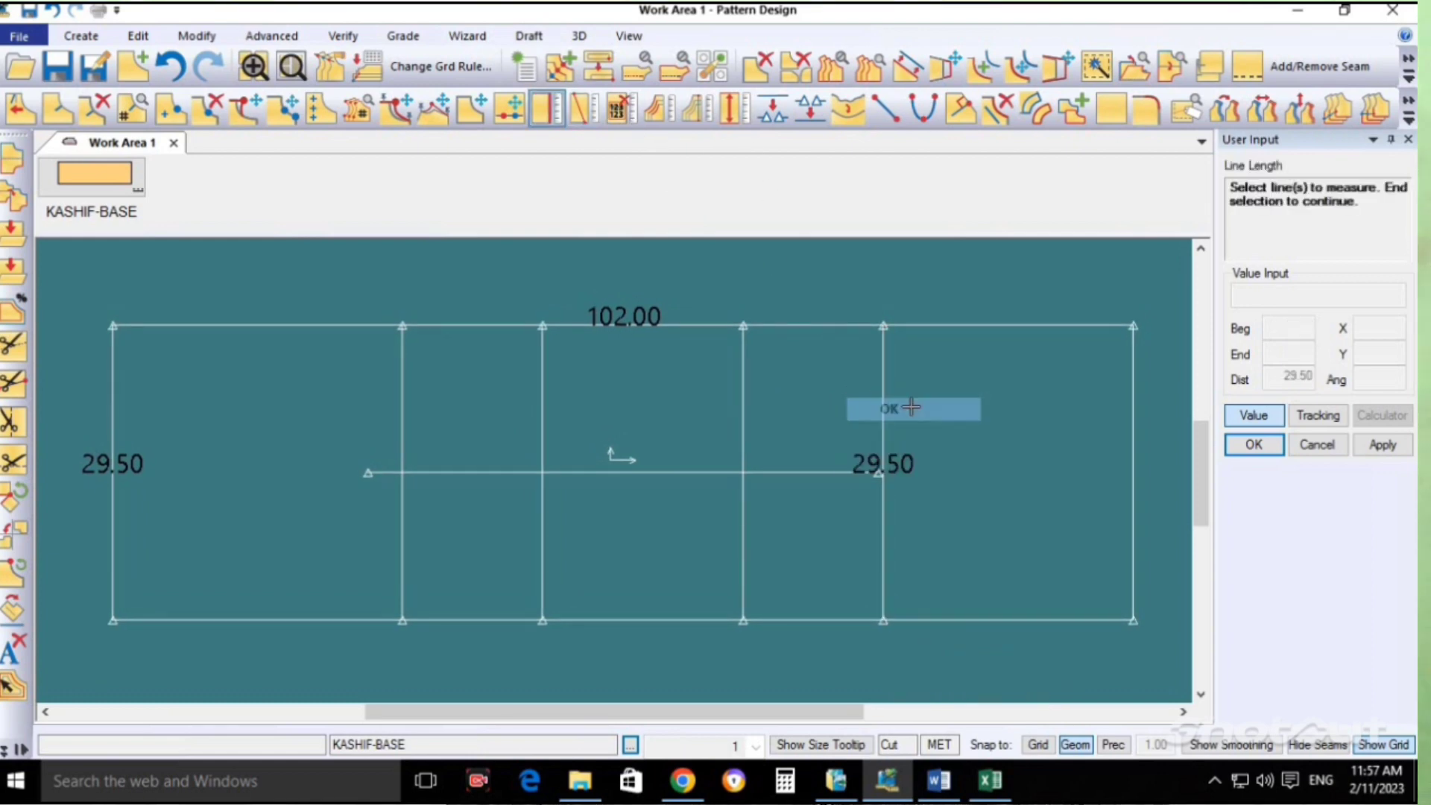
click(796, 425)
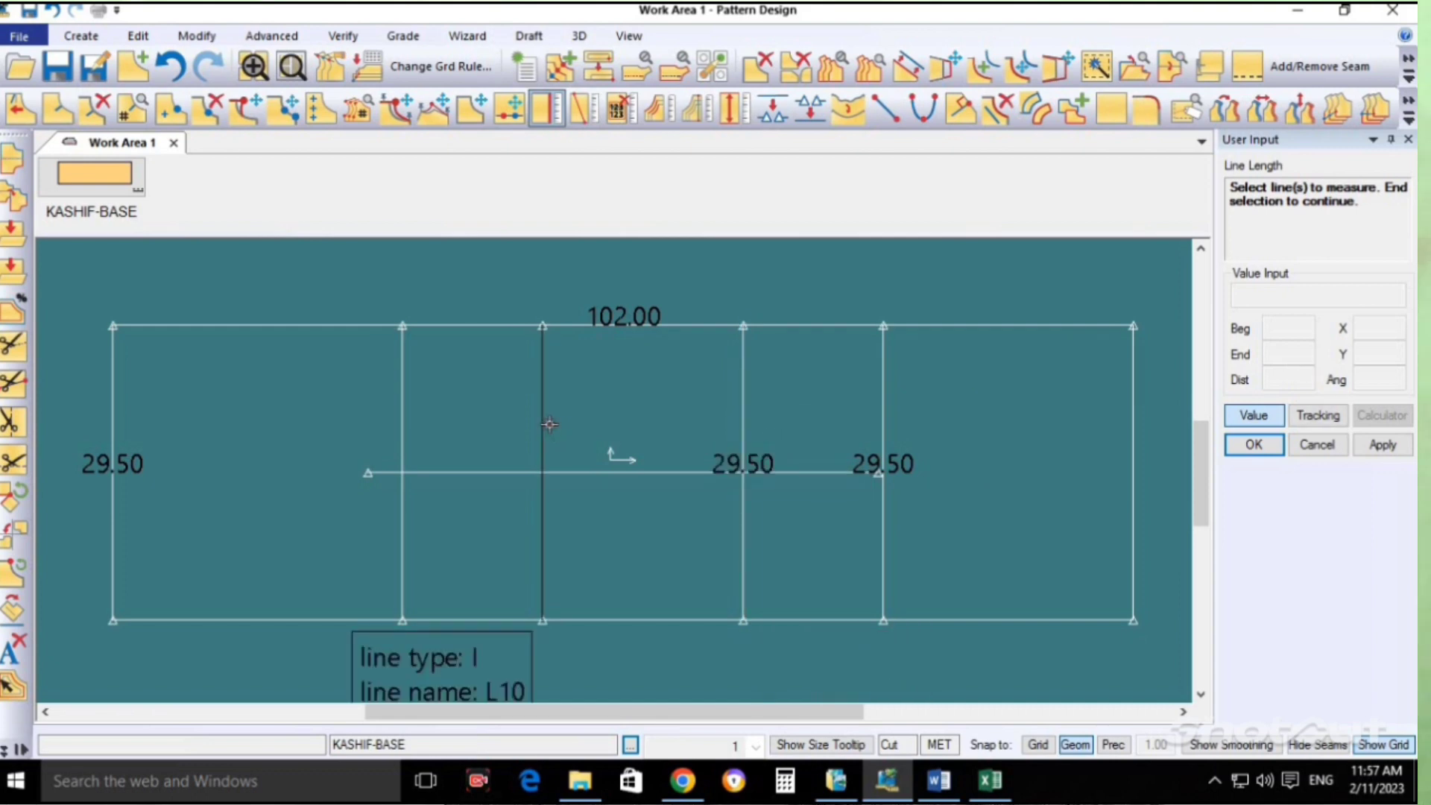
click(600, 414)
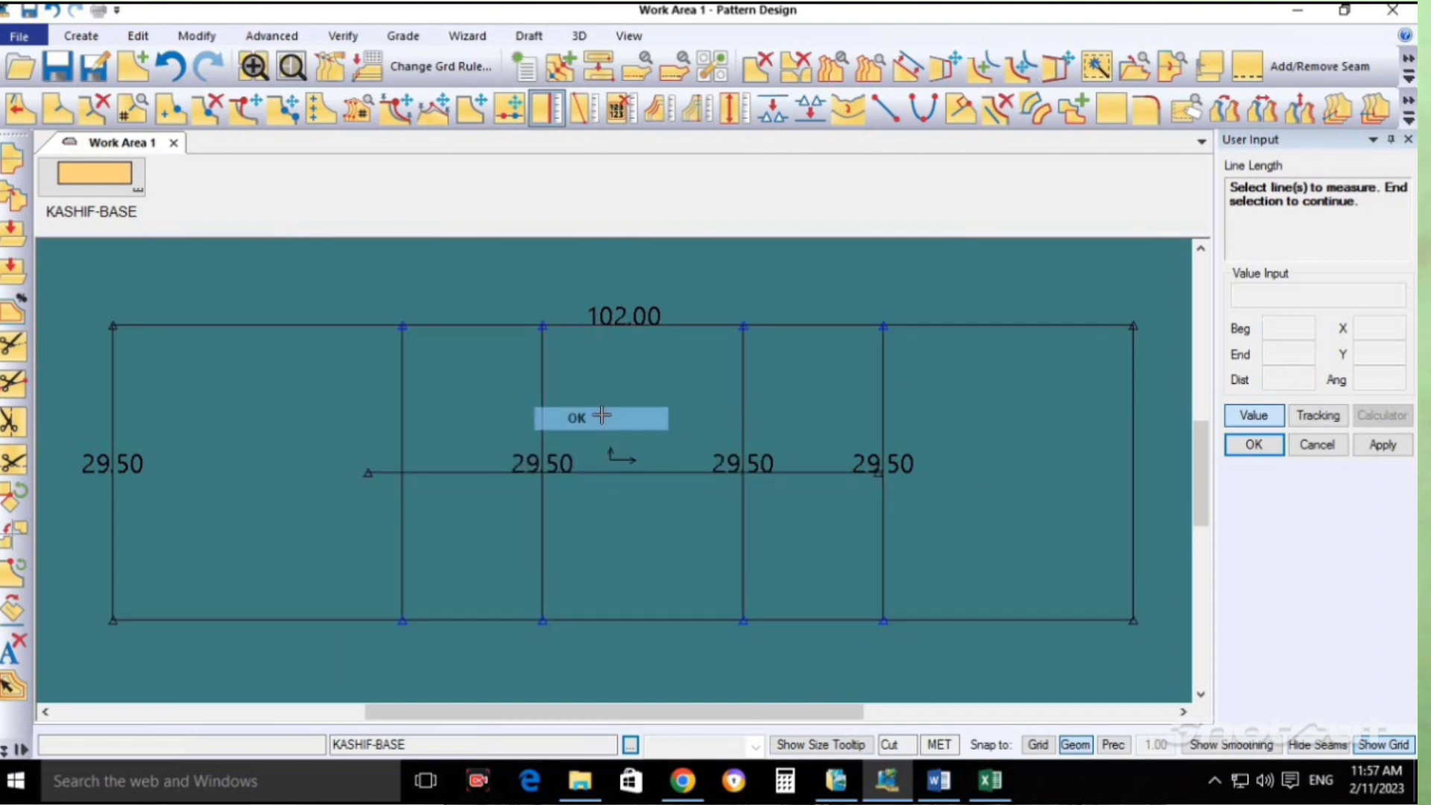
click(402, 425)
right_click(377, 423)
click(445, 434)
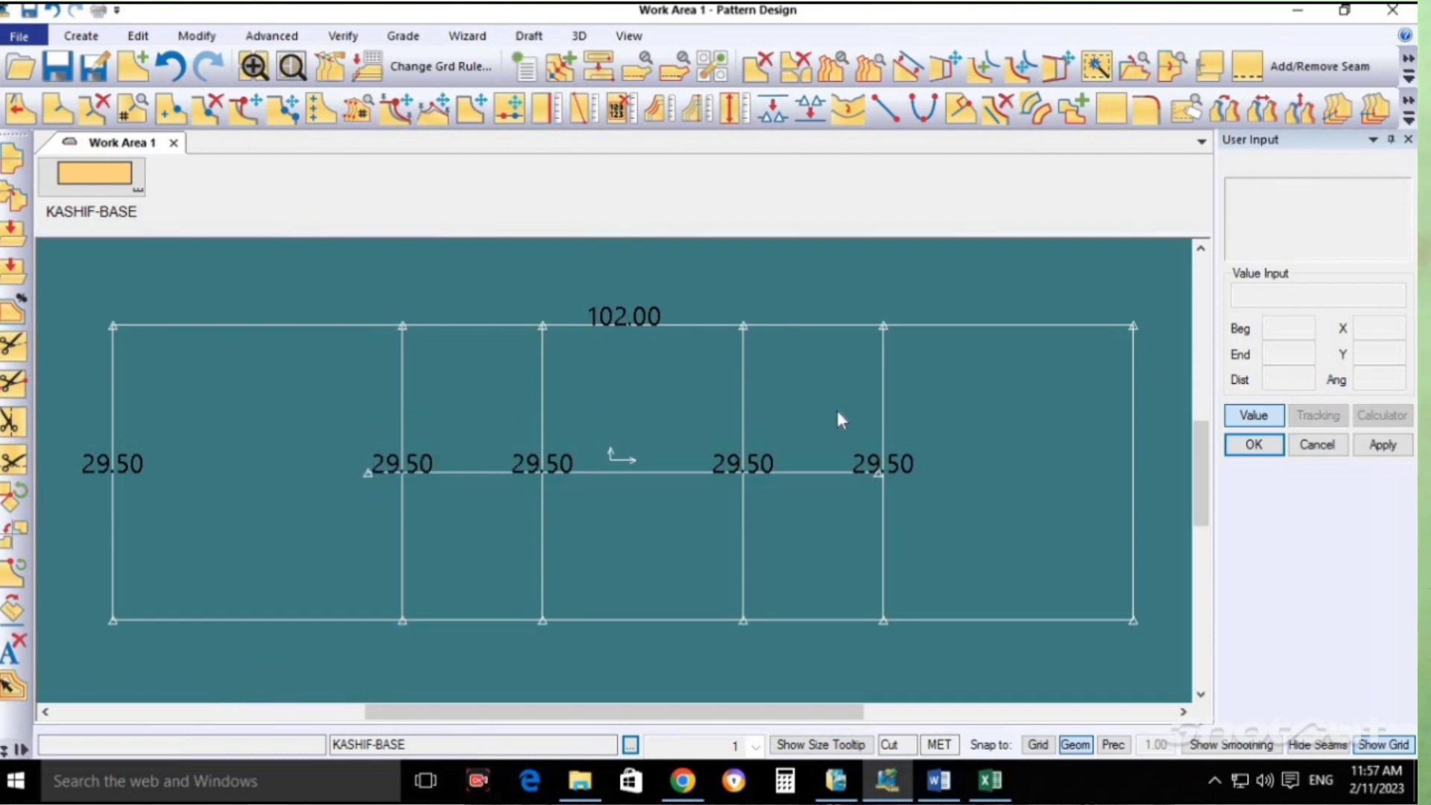
Clear the existing measurements and use Line Length to measure only the piece's long upper edge and its hem edge.
click(617, 108)
click(547, 111)
click(461, 326)
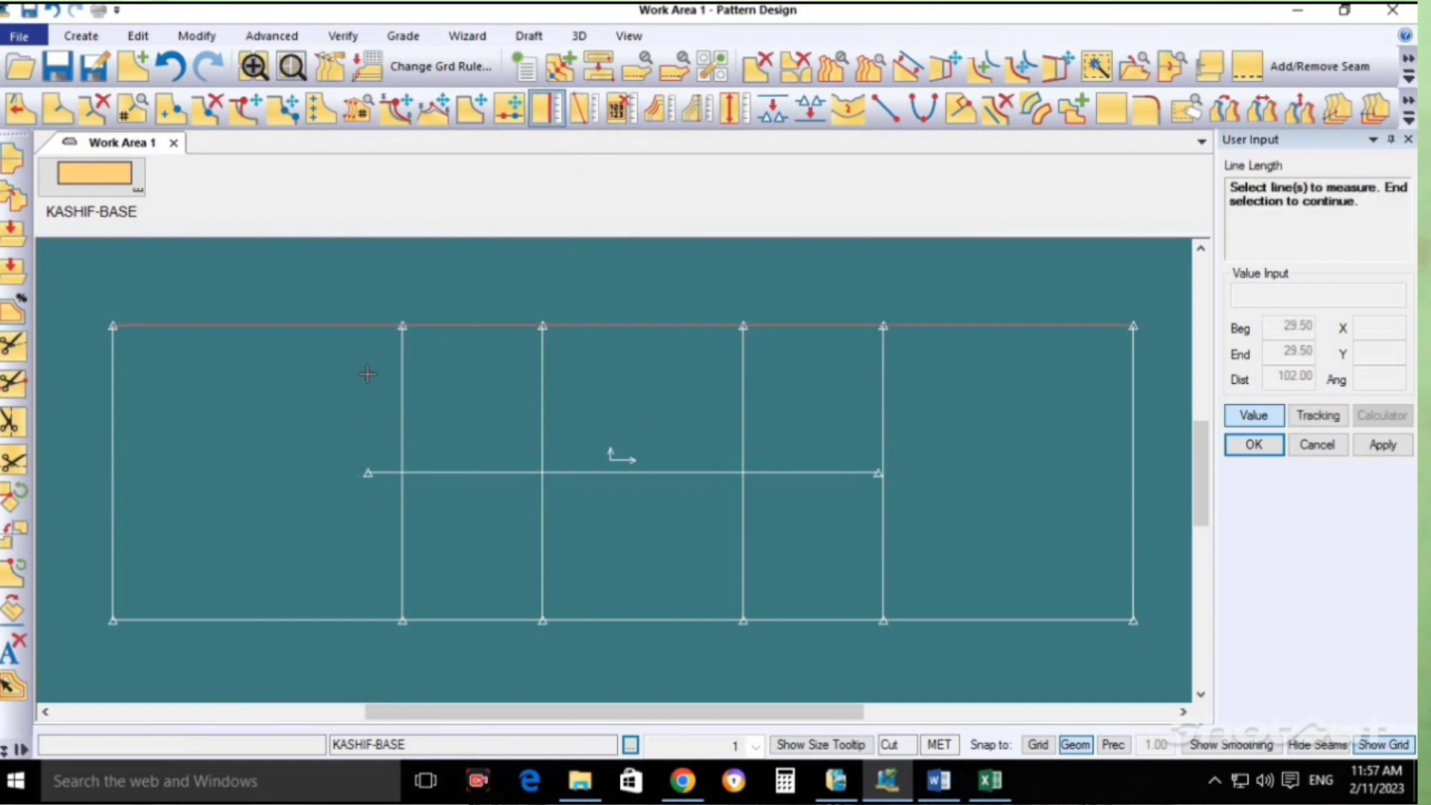
click(124, 442)
right_click(128, 416)
click(195, 427)
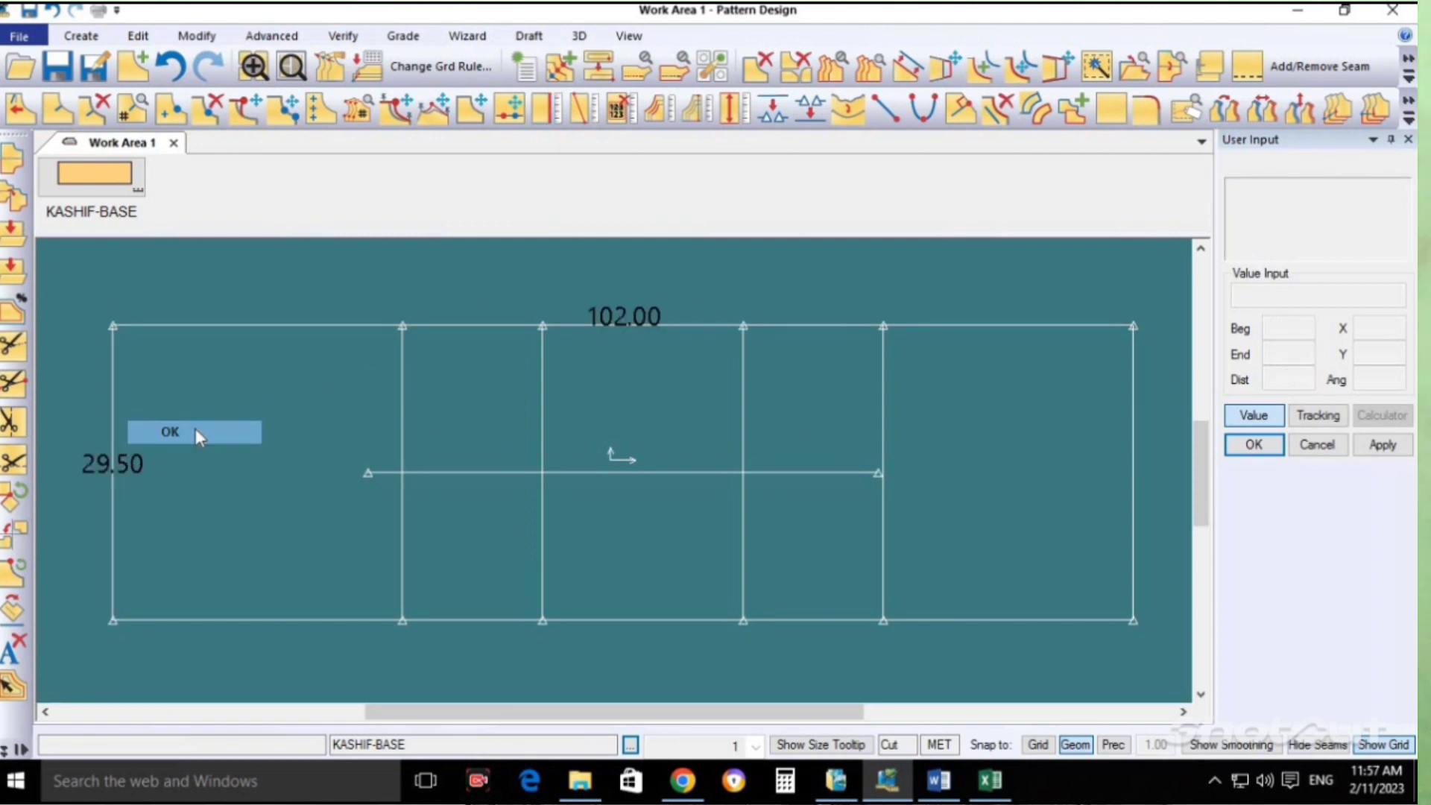
Switch to the Kashif Base Excel sheet and look up the HIPS HEIGHT row.
key(alt+Tab)
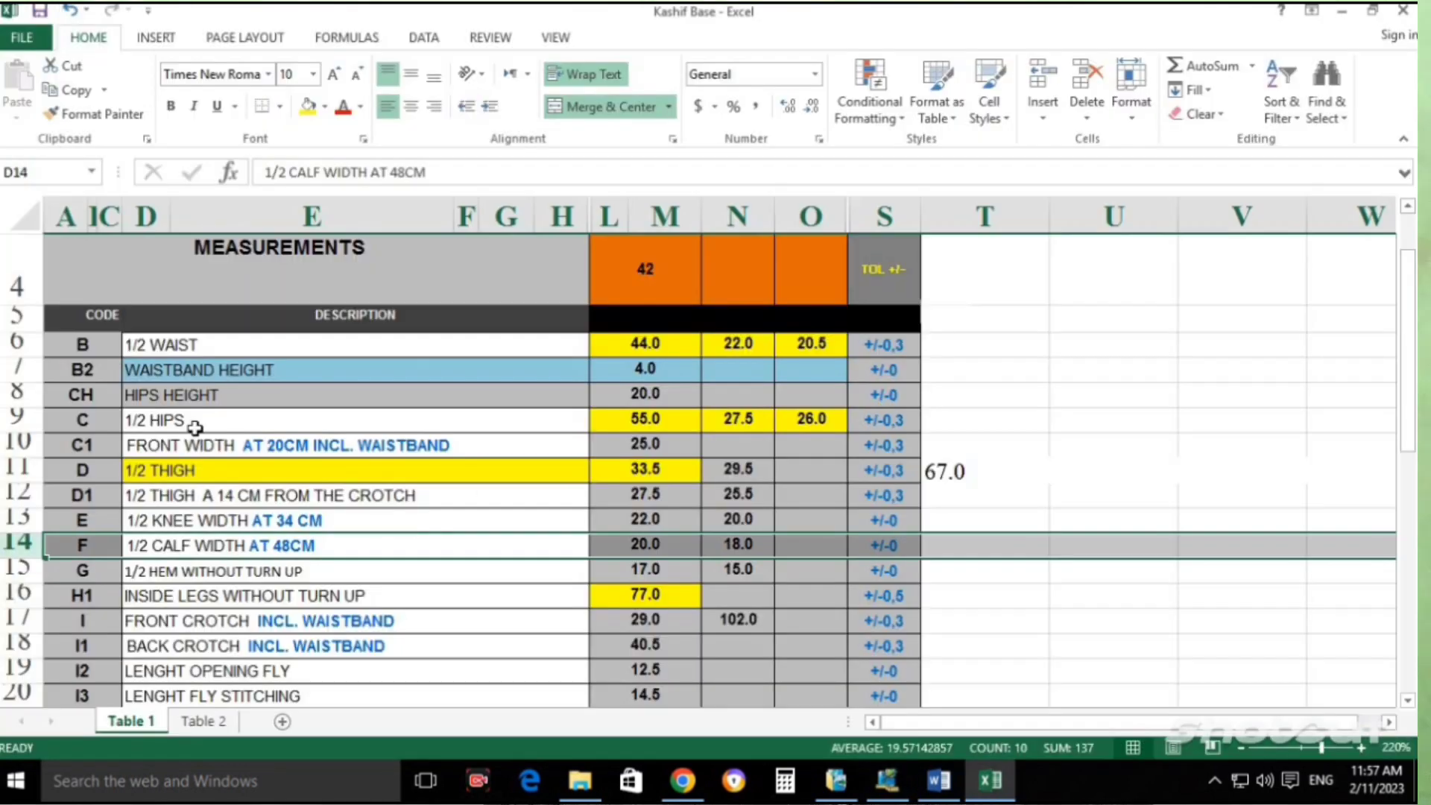
key(Up)
key(Up)
key(Up)
key(Up)
key(Up)
key(Up)
key(Down)
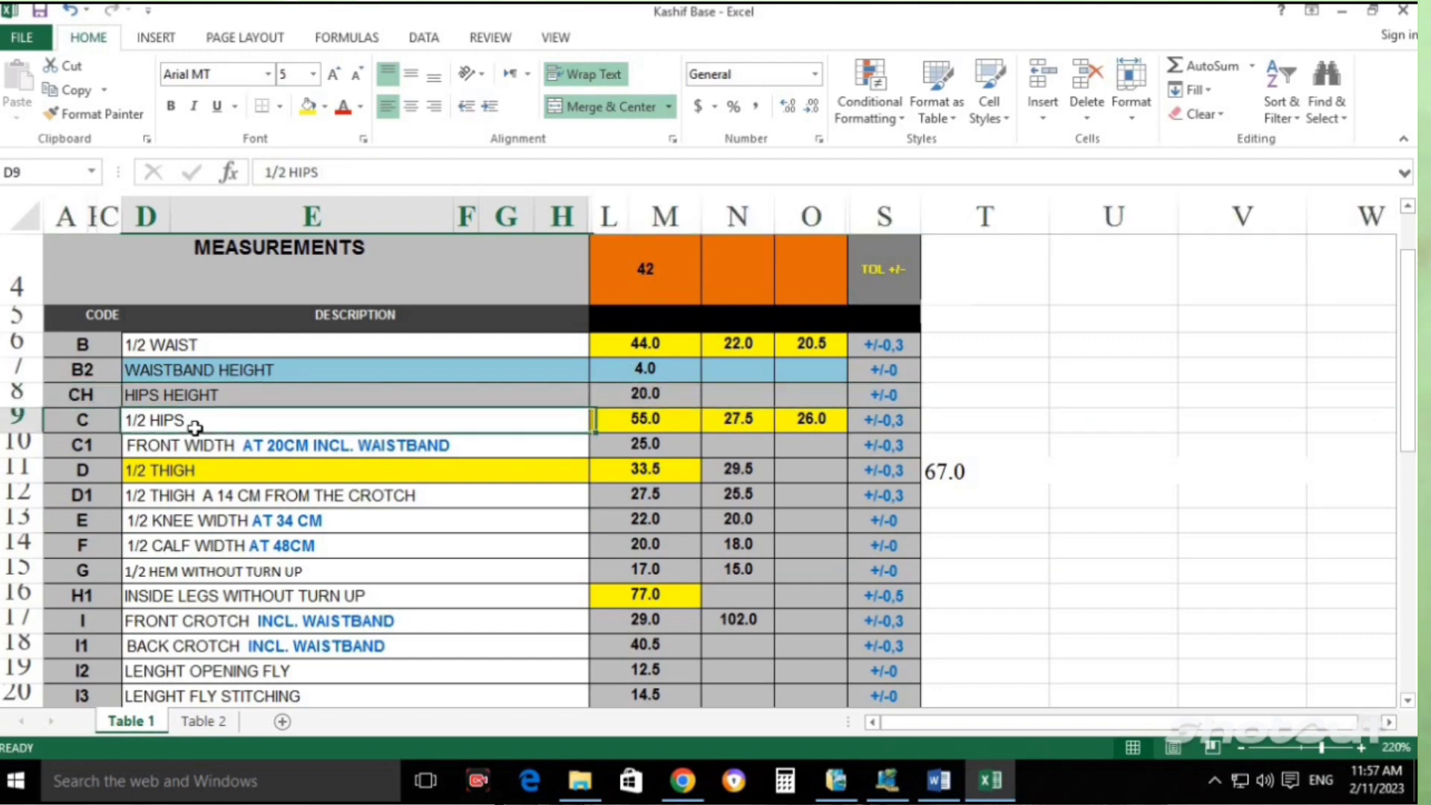
key(Up)
Switch to the measurement PDF in Chrome and highlight the HIPS HEIGHT values through size 42 in the table.
key(alt+Tab)
key(Tab)
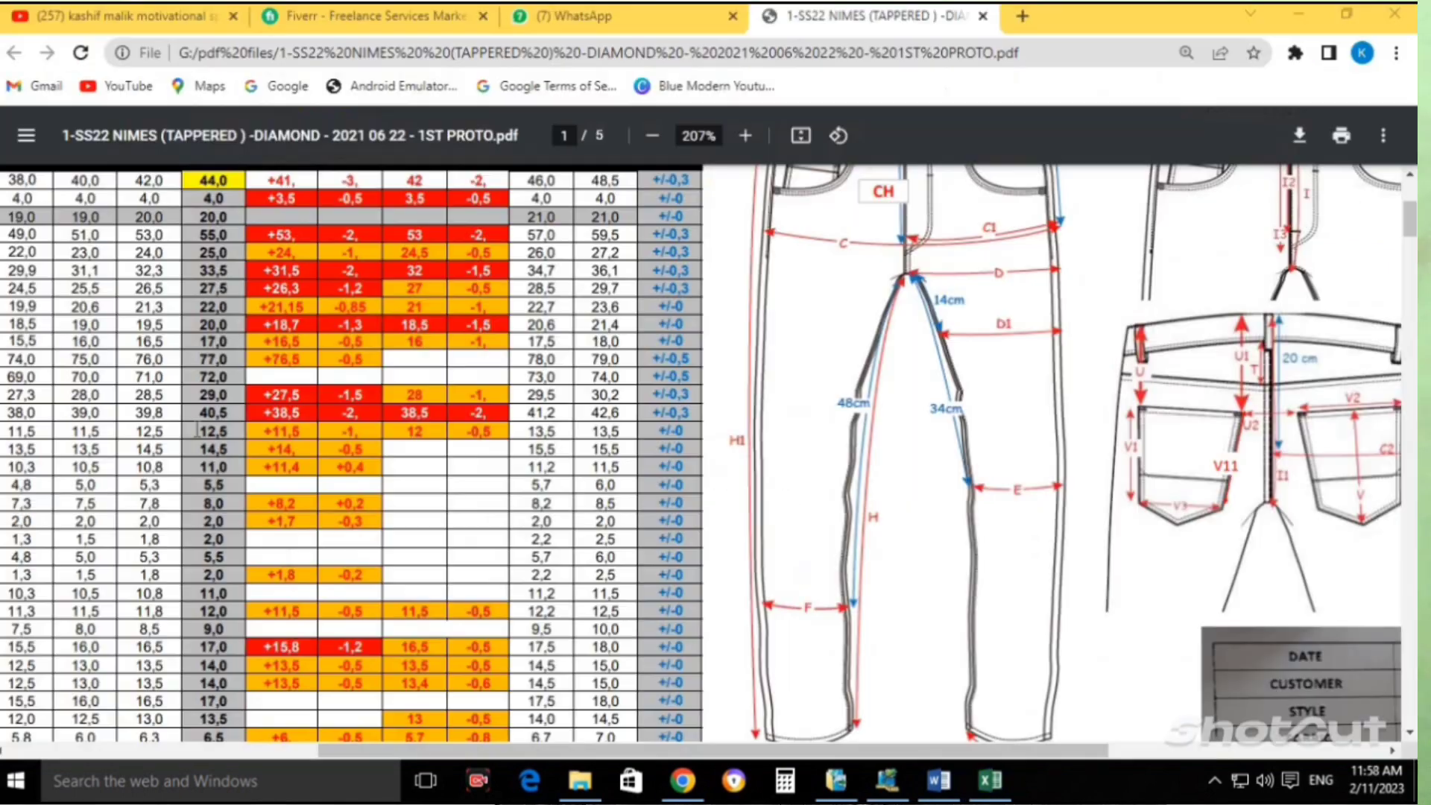
scroll(886, 457, up, 2)
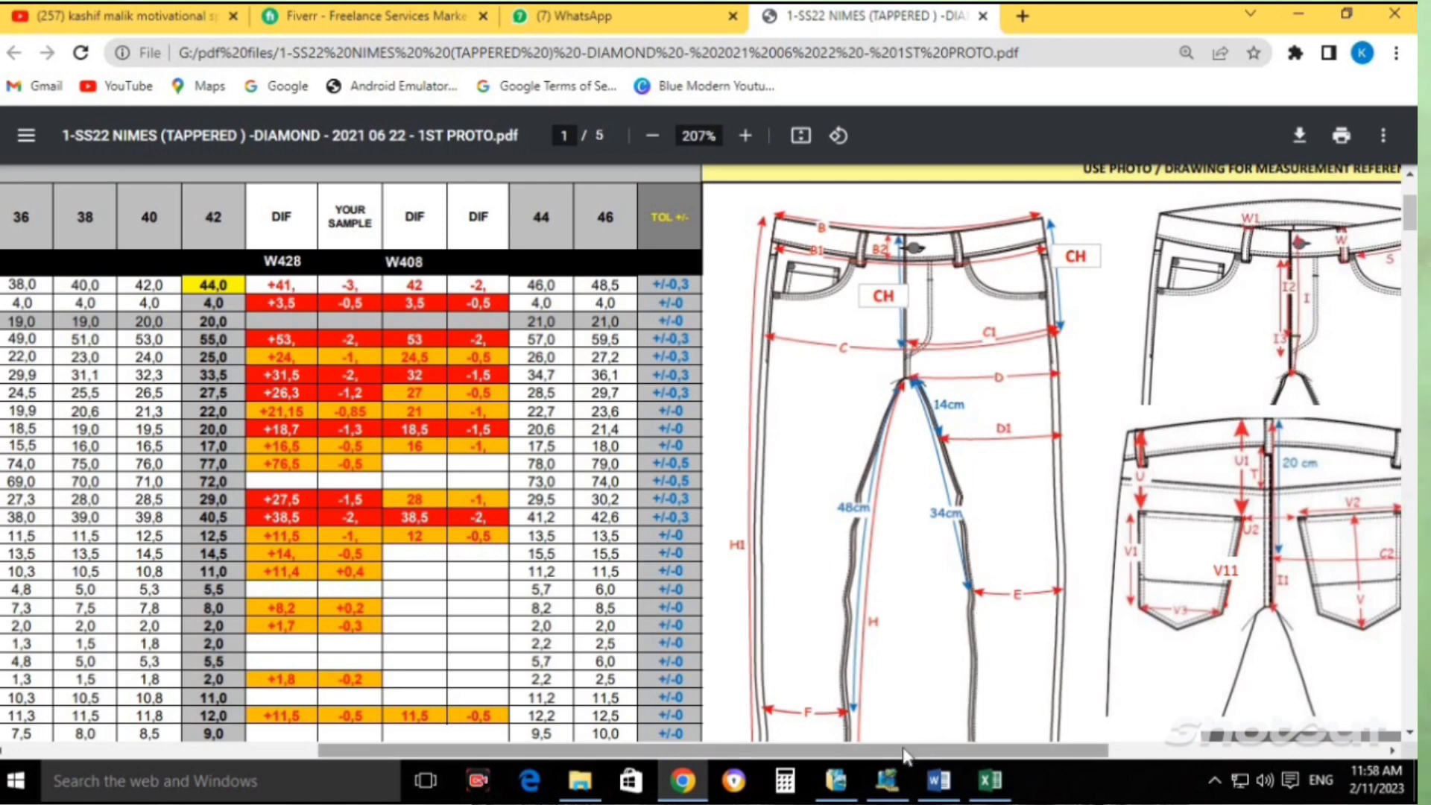
drag(905, 751, 457, 706)
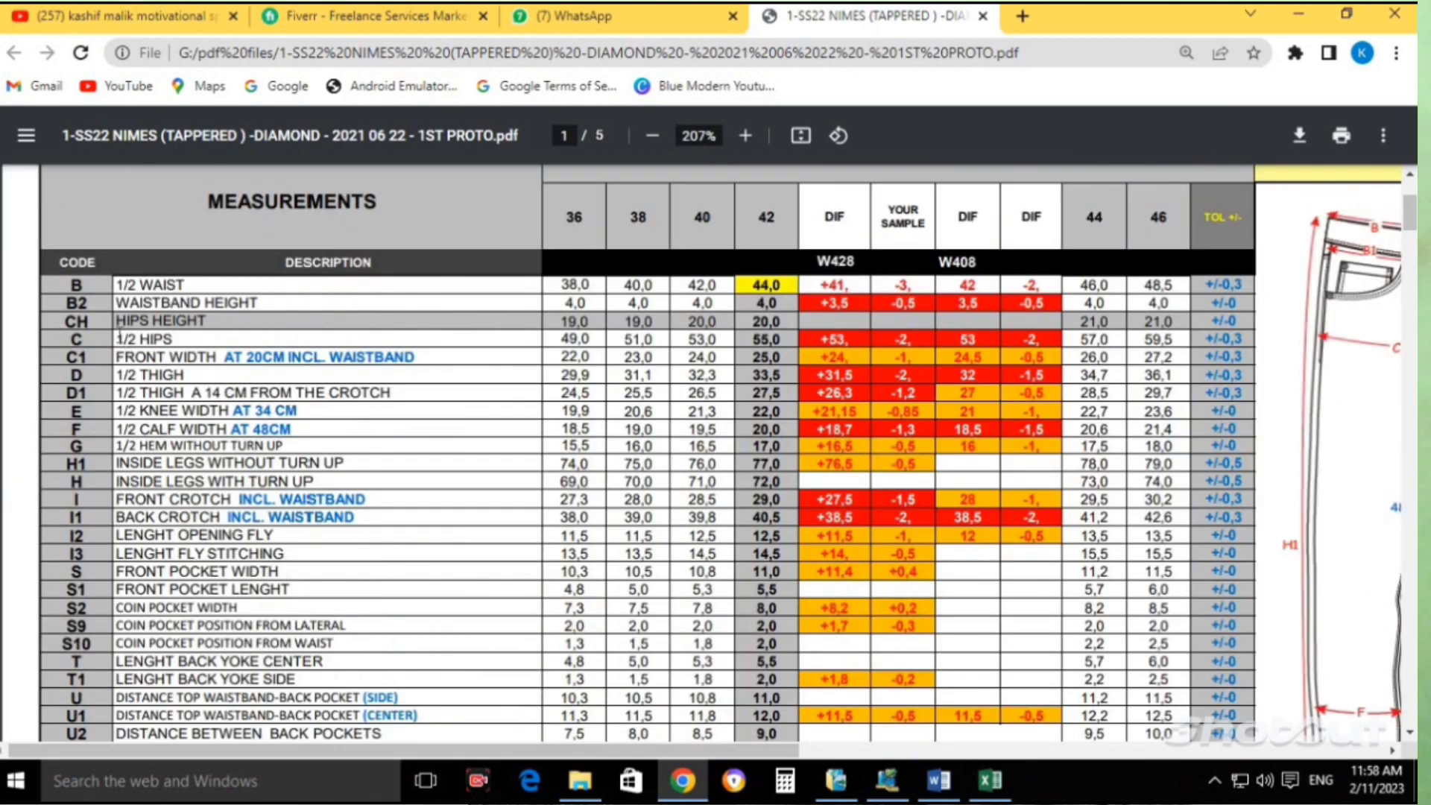
drag(211, 323, 803, 322)
Switch to the Kashif Base Excel sheet and fill the size 42 HIPS HEIGHT value cell with green.
key(alt+Tab)
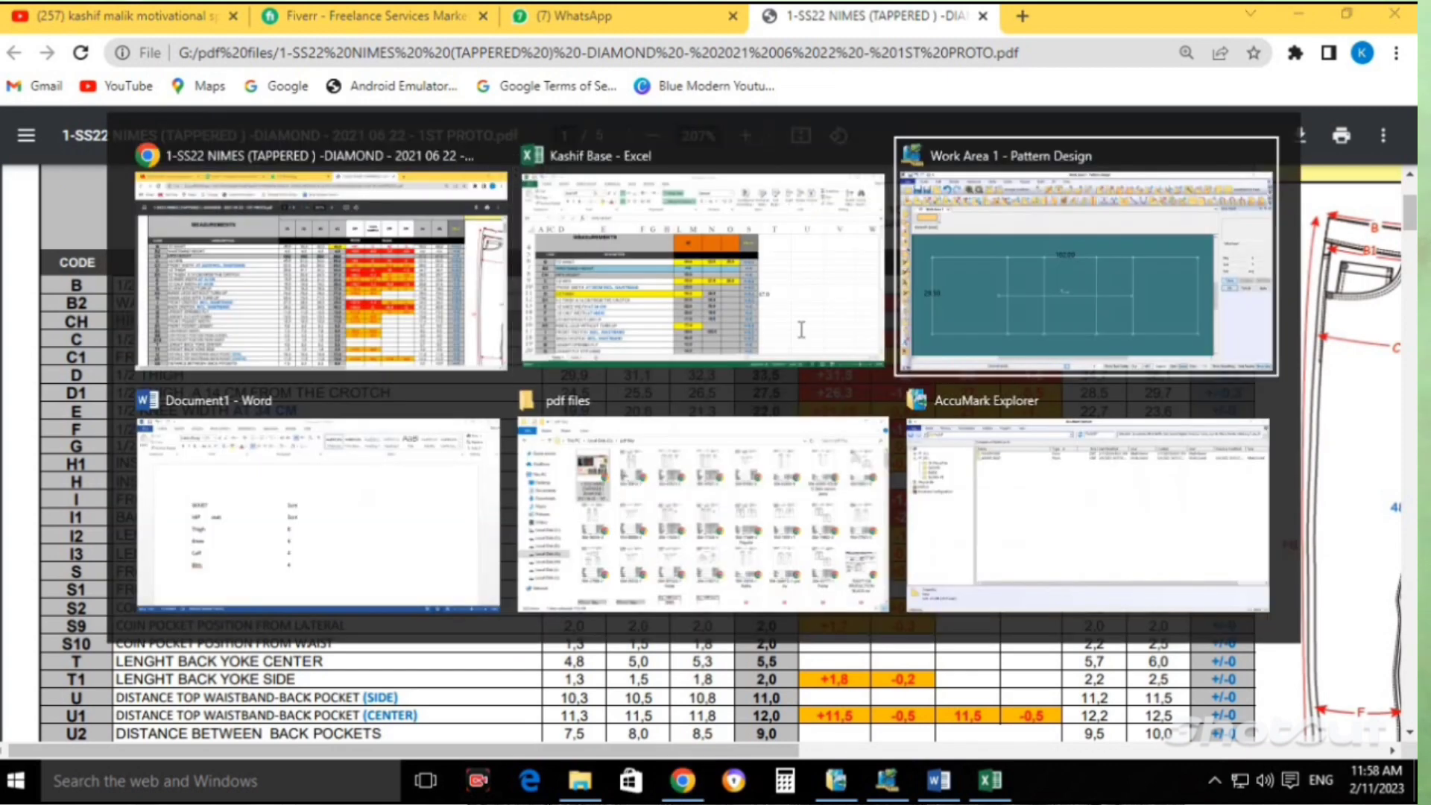
key(Right)
key(Right)
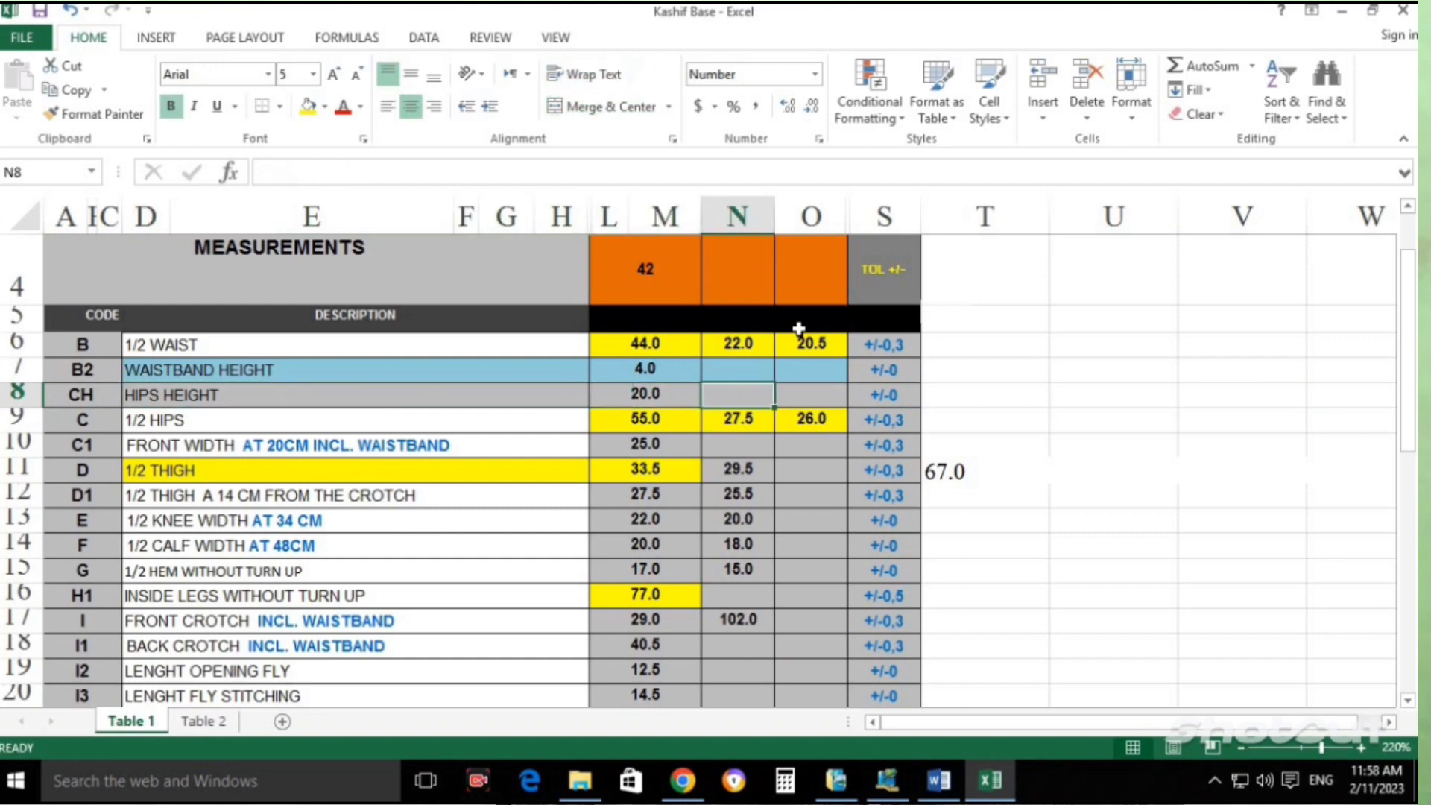
key(Left)
click(307, 106)
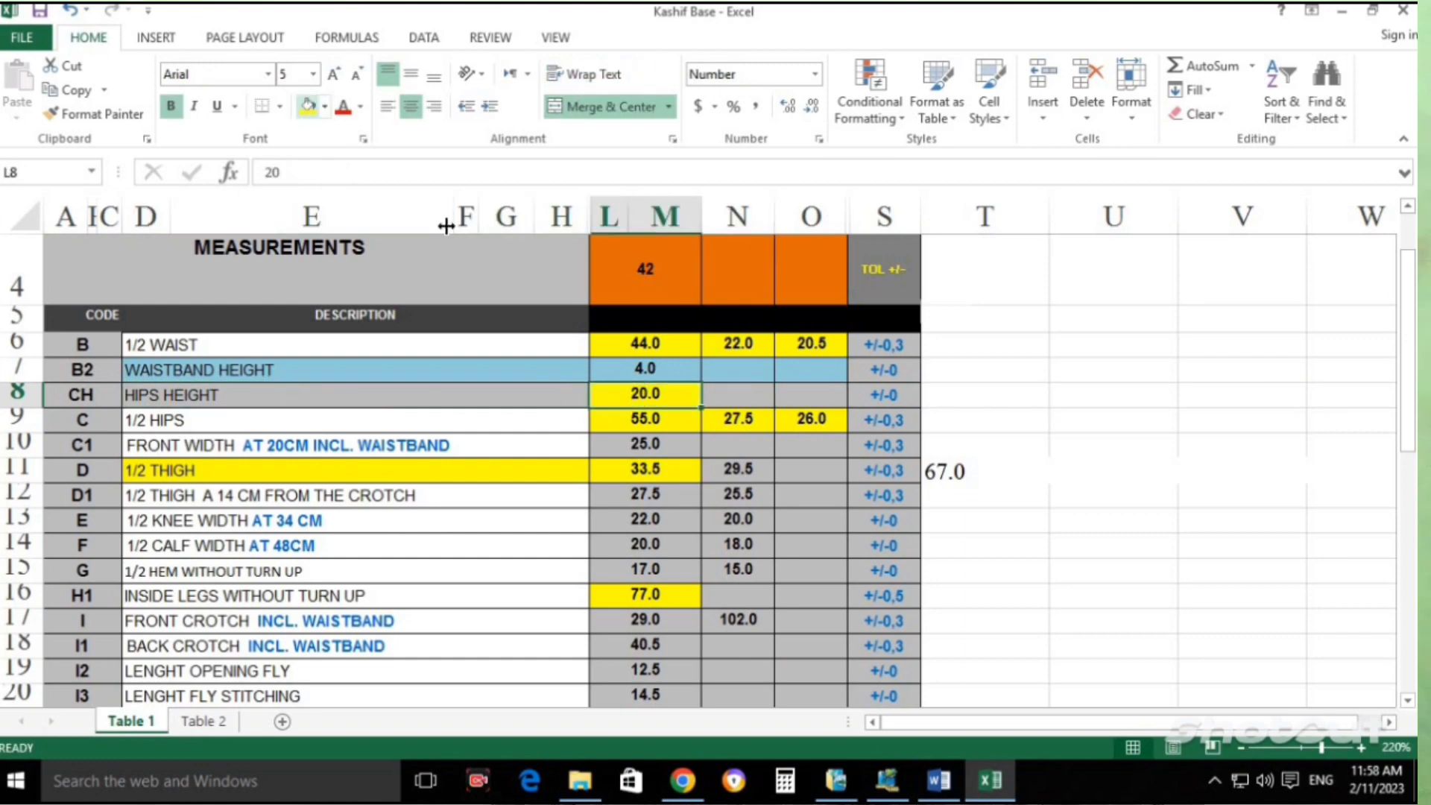
click(733, 393)
key(Left)
click(325, 106)
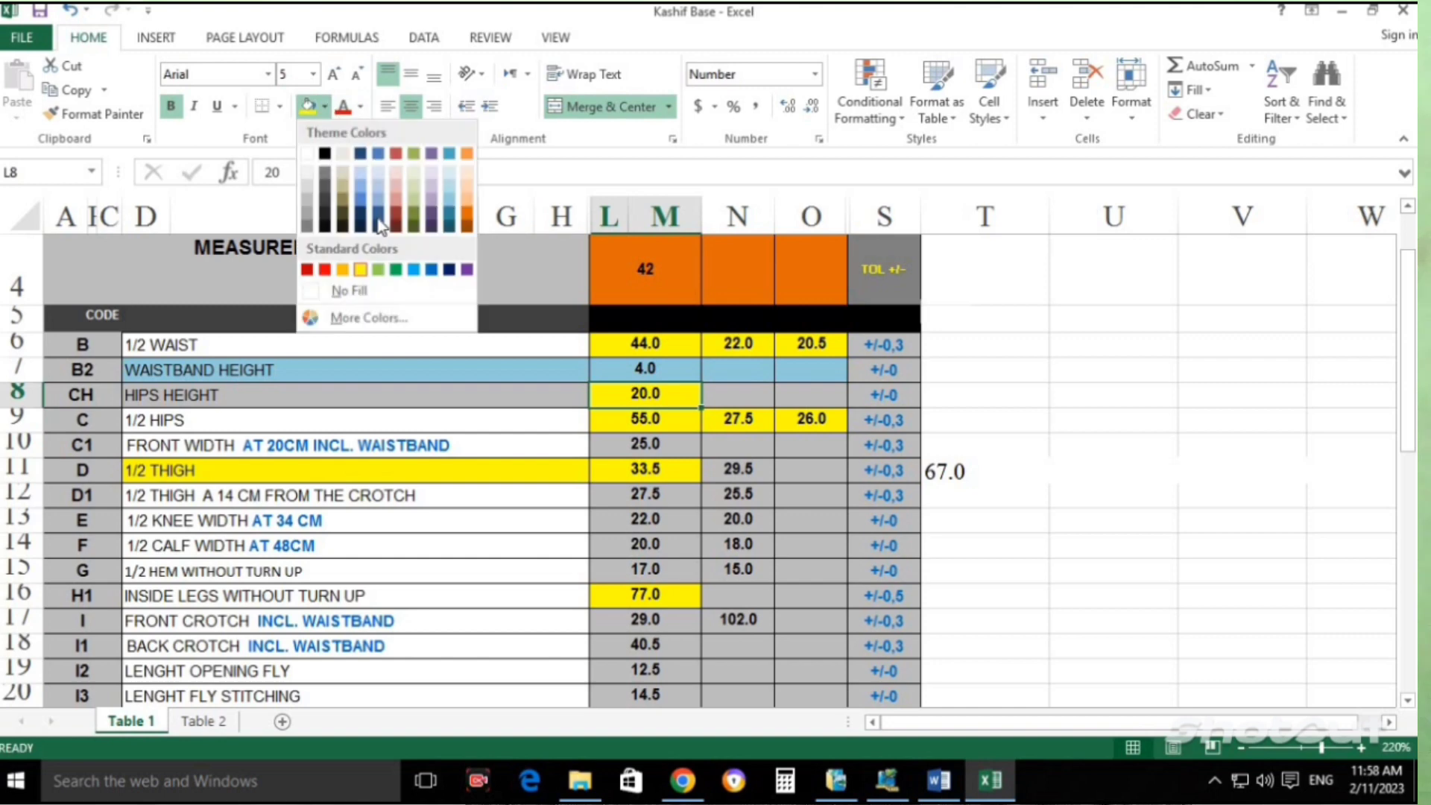
click(396, 270)
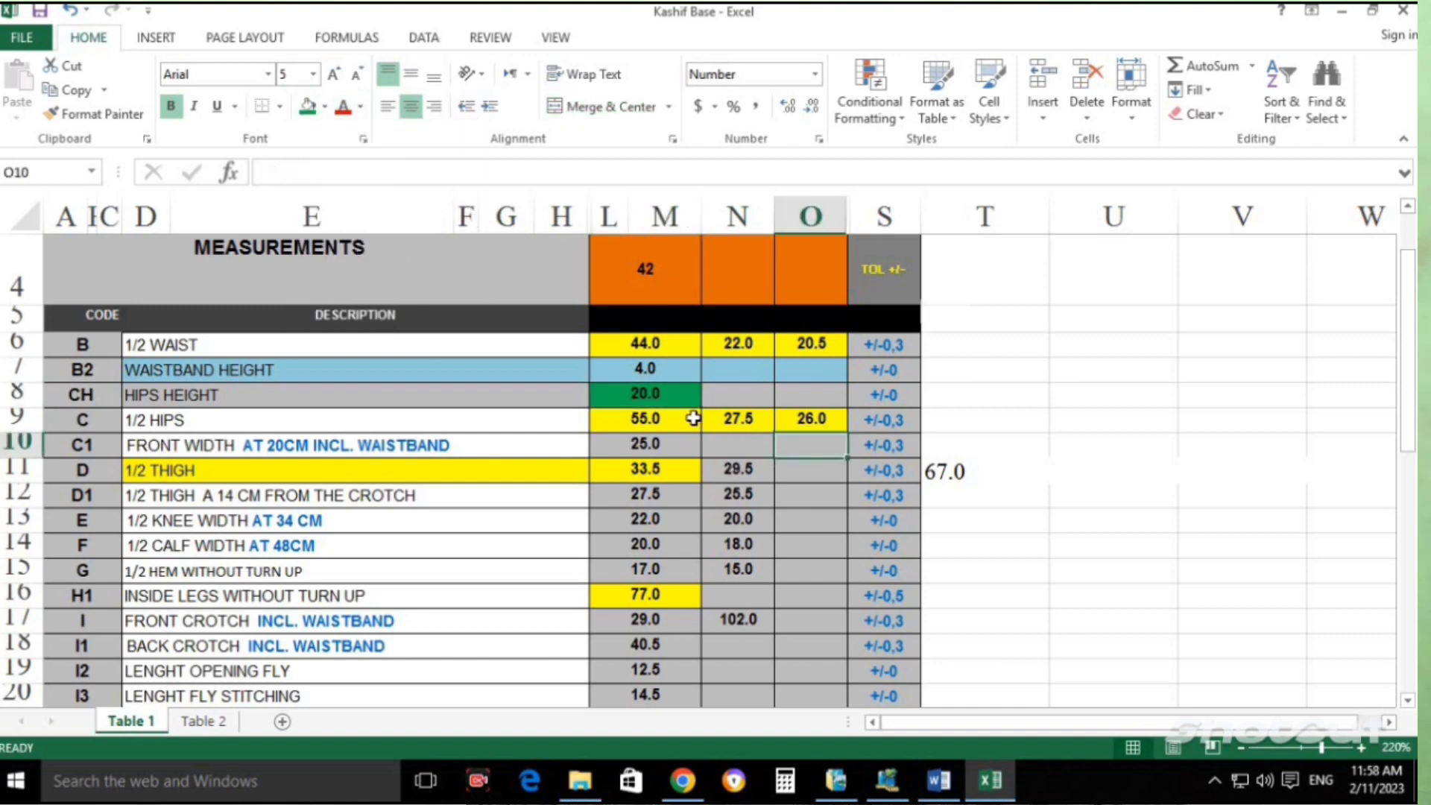
click(253, 395)
Switch to the PDF in Chrome, examine the CH hips height on the front trouser drawing, and return to Pattern Design.
key(alt+Tab)
key(Tab)
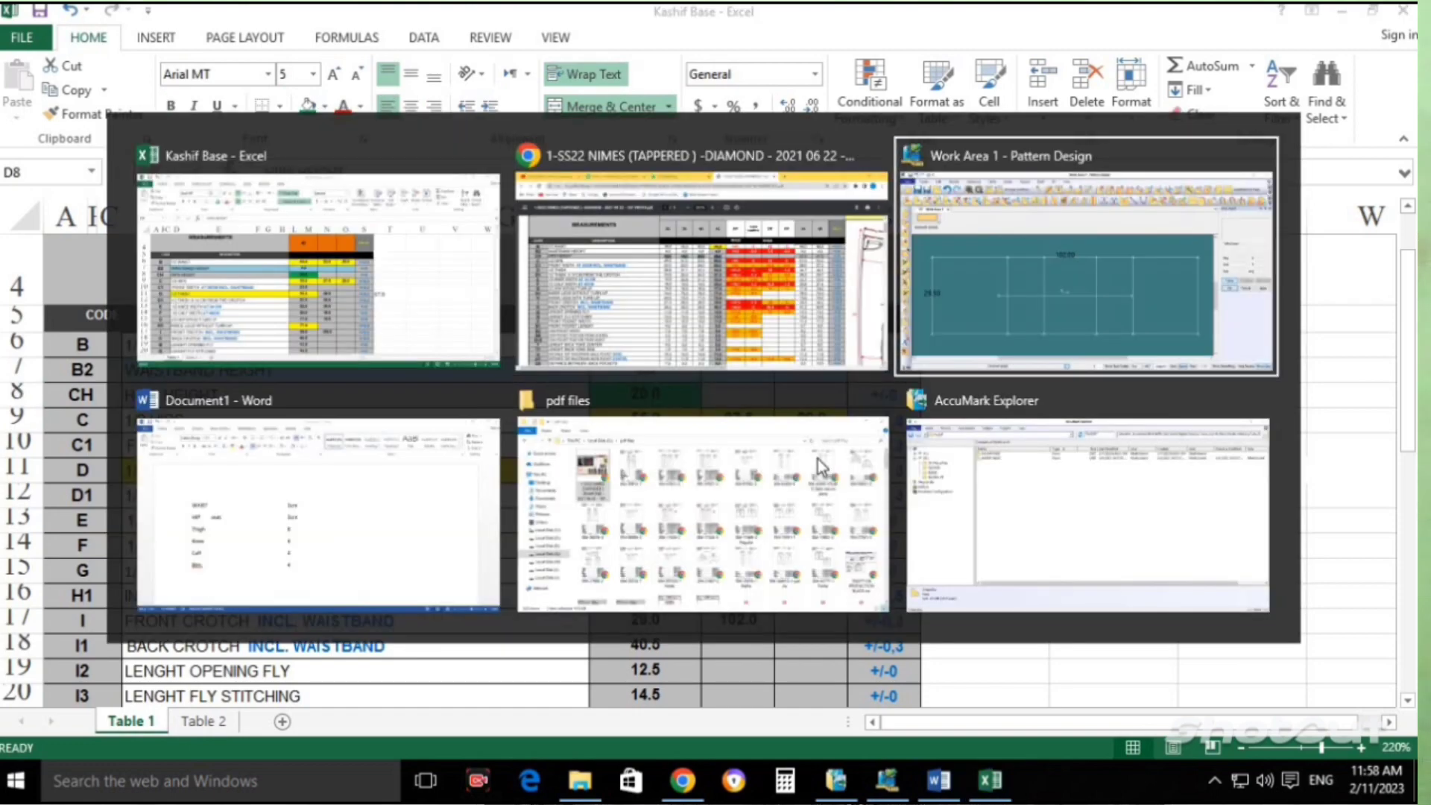
key(alt+Left)
key(alt+Up)
key(alt+Right)
key(alt+Down)
key(alt+Left)
key(alt+Right)
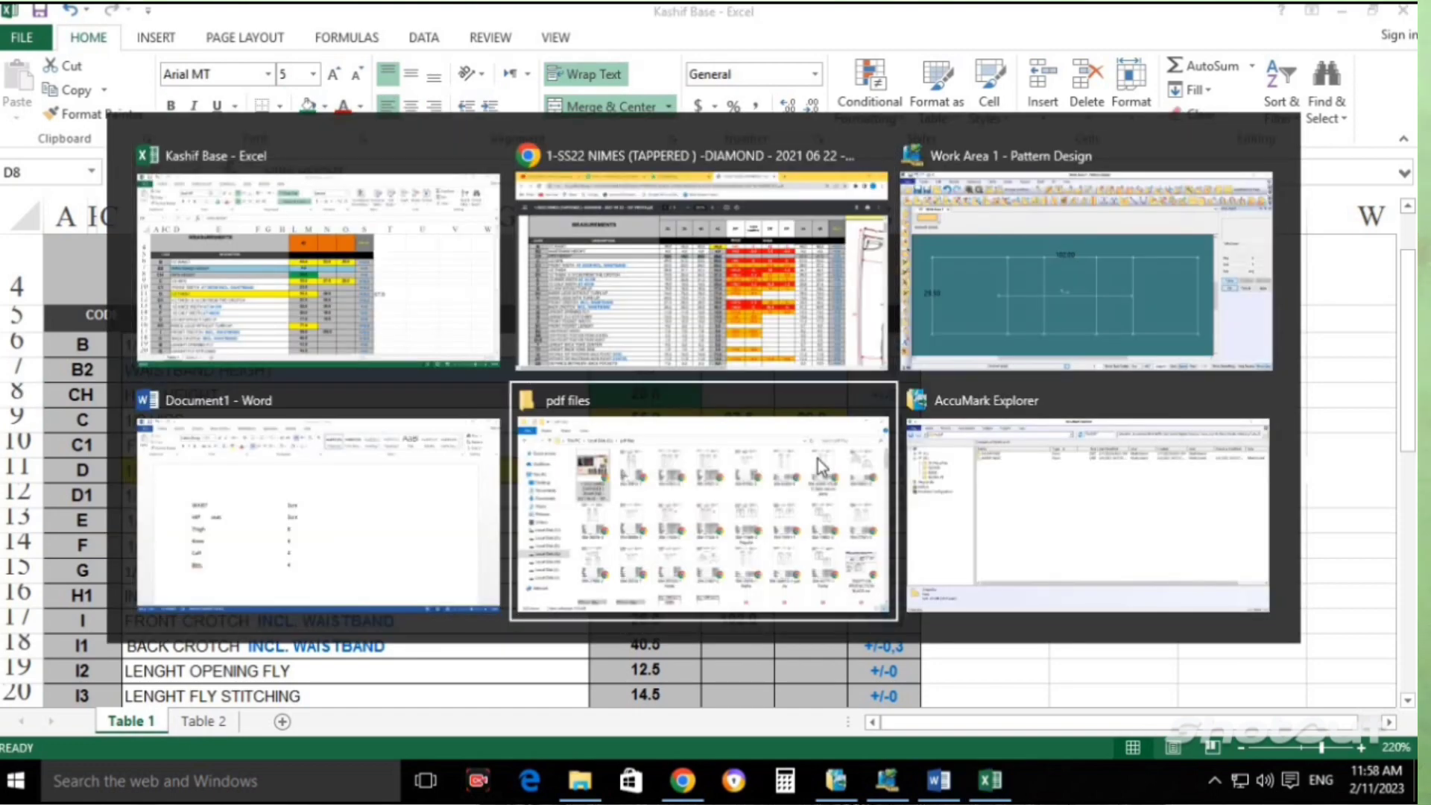
key(alt+Up)
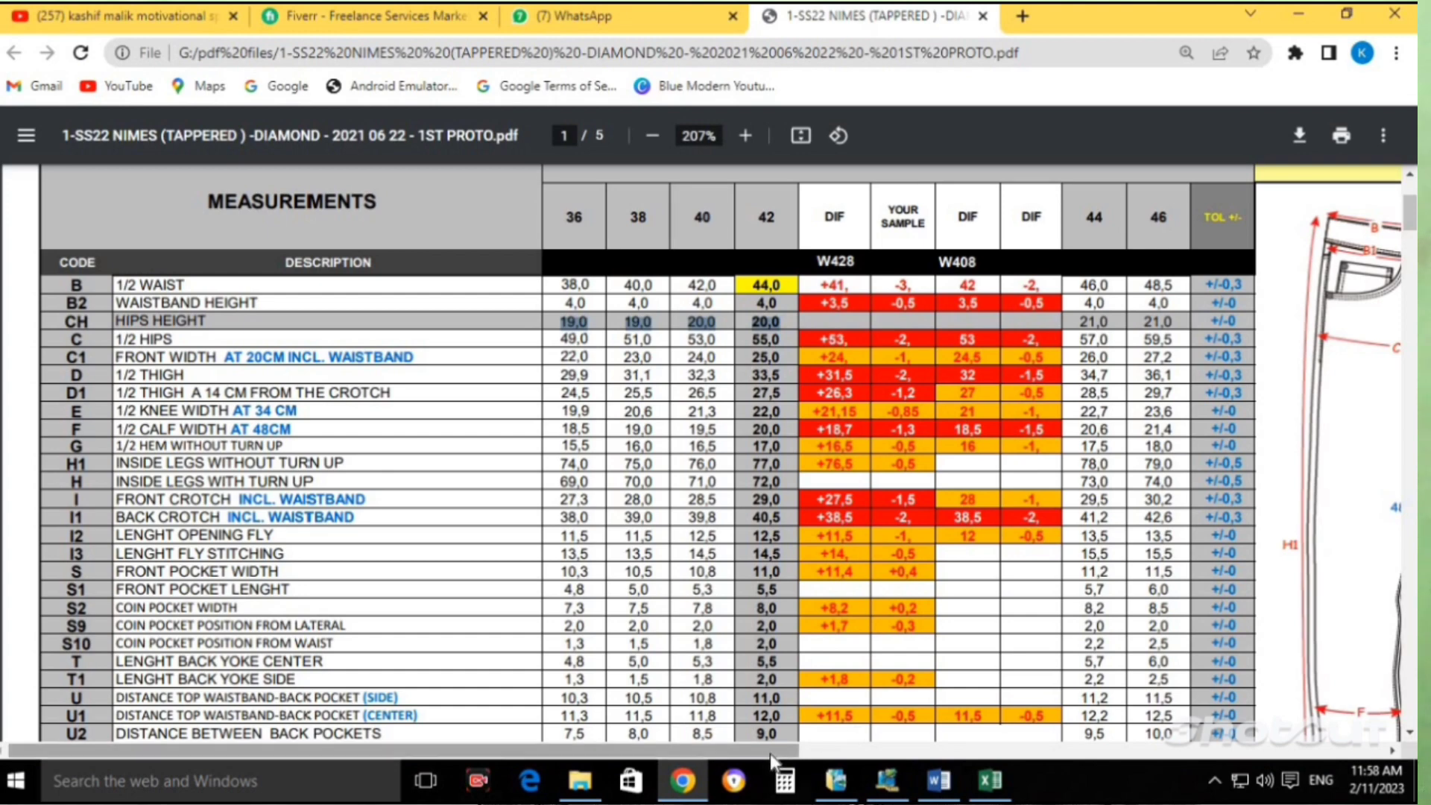
drag(795, 751, 1154, 726)
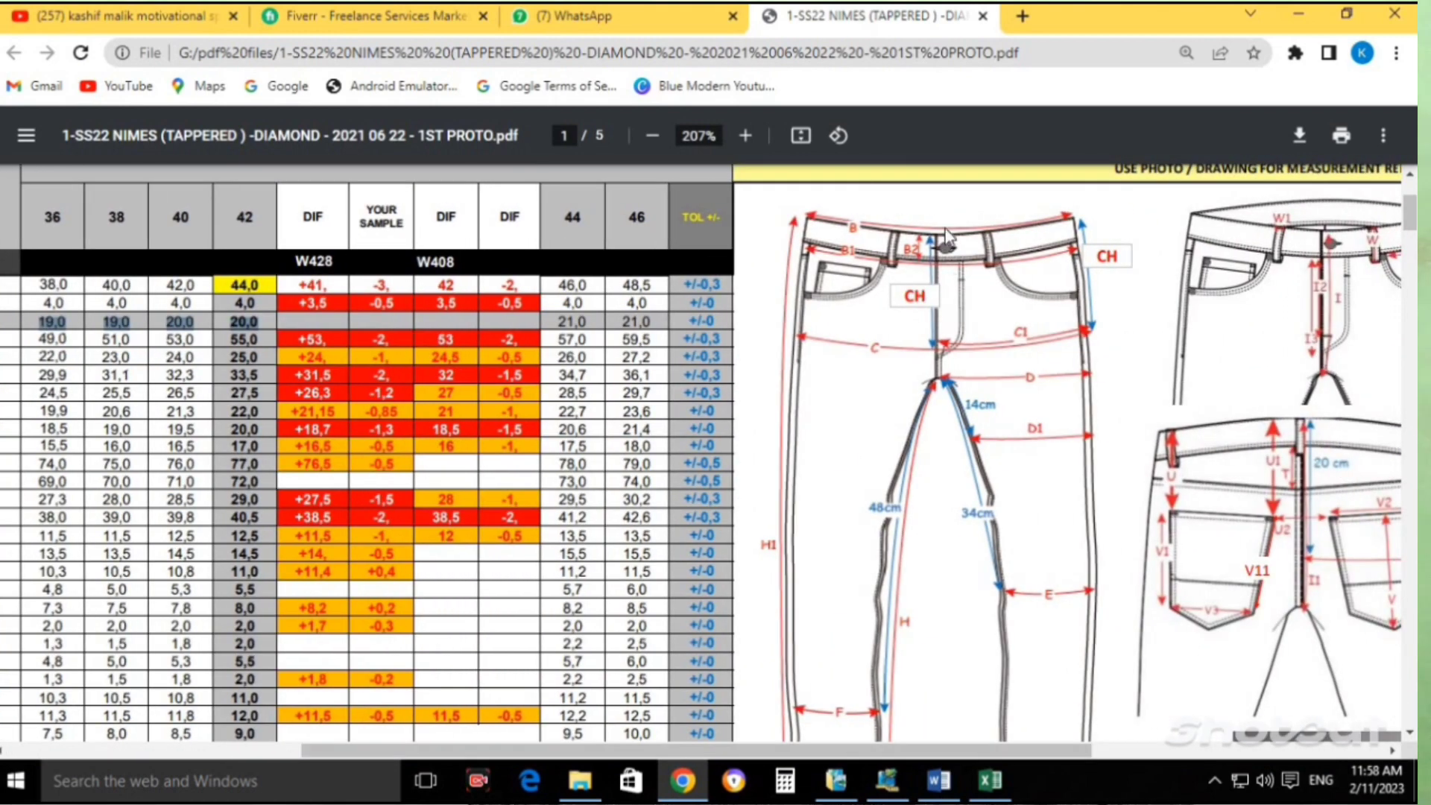
click(885, 780)
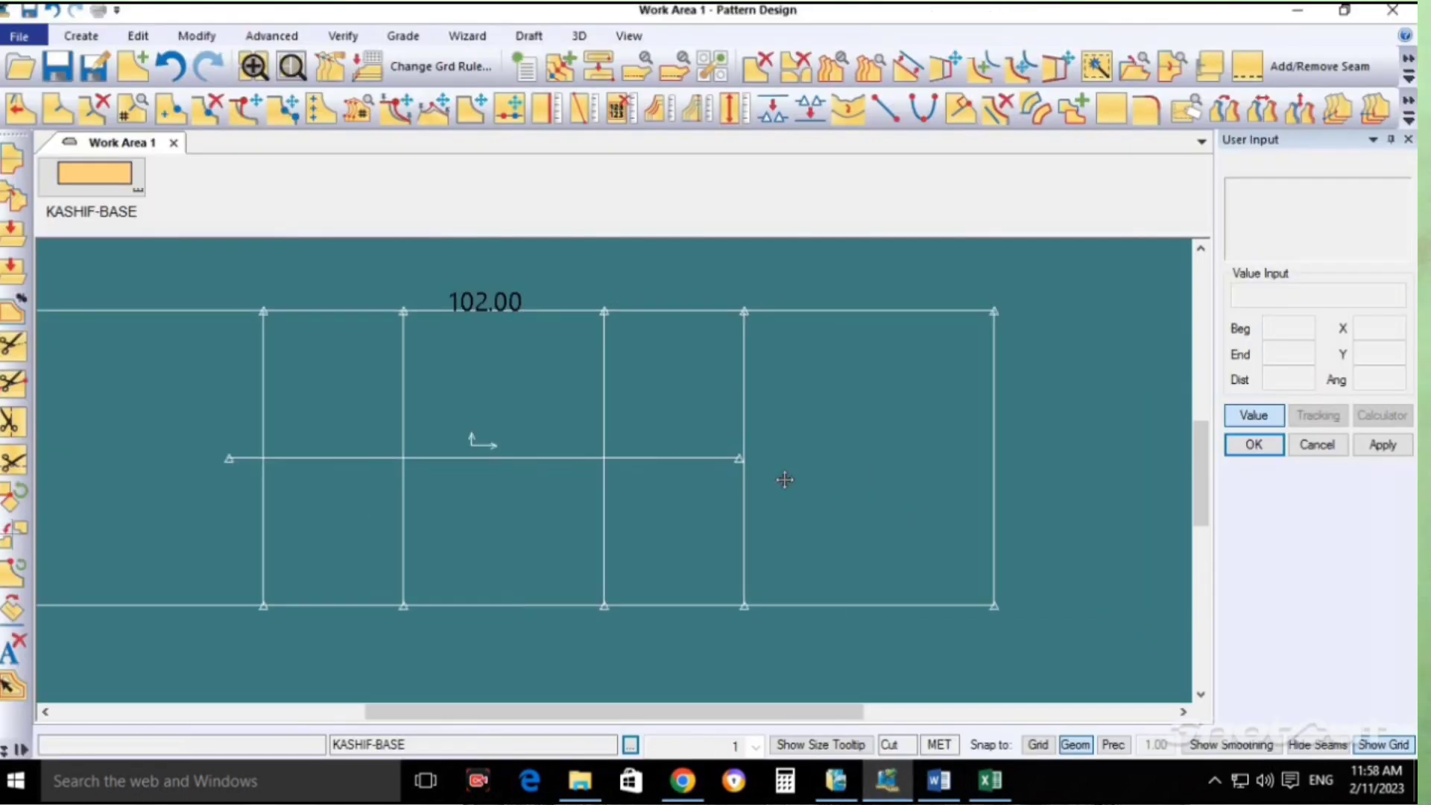
middle_drag(784, 480, 775, 512)
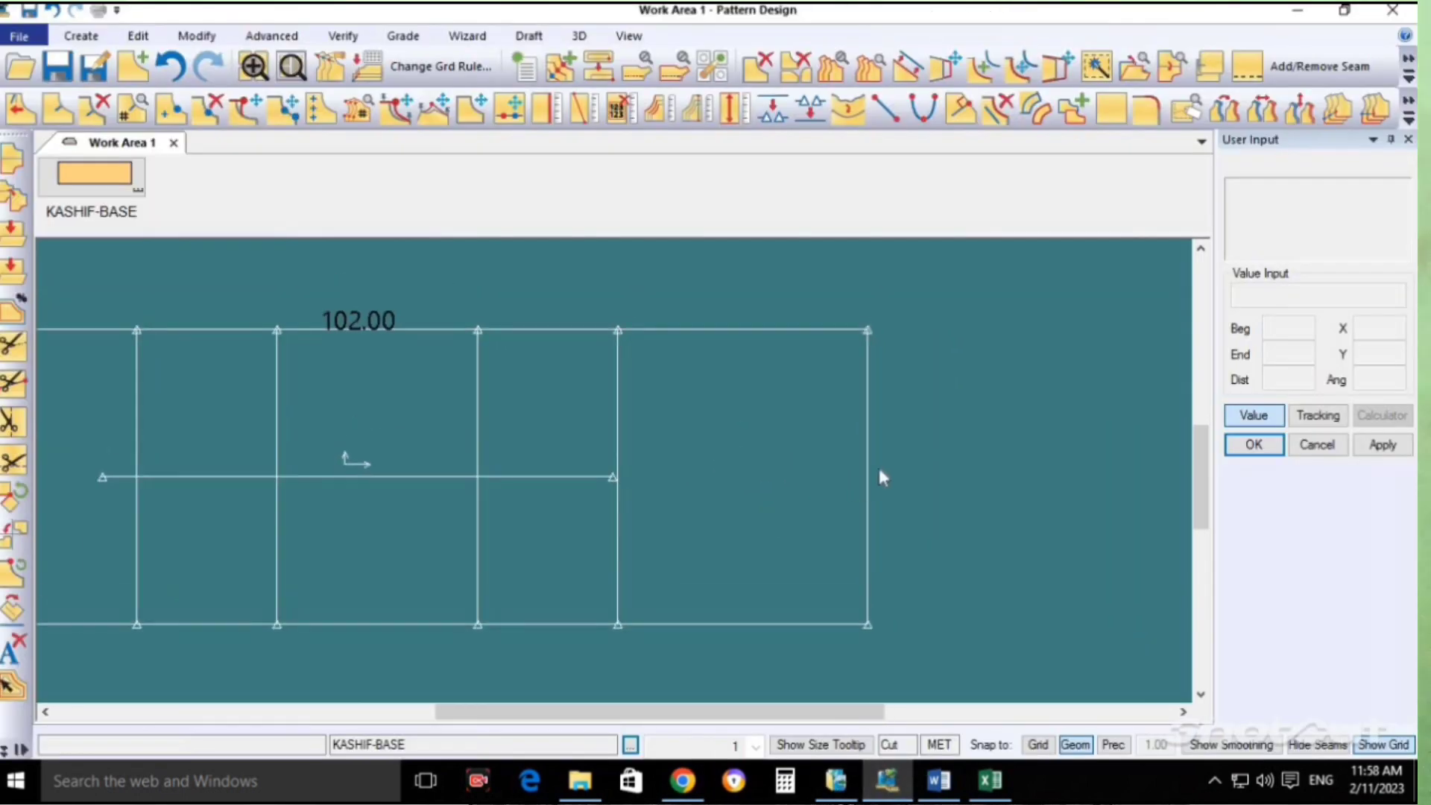
key(alt+Tab)
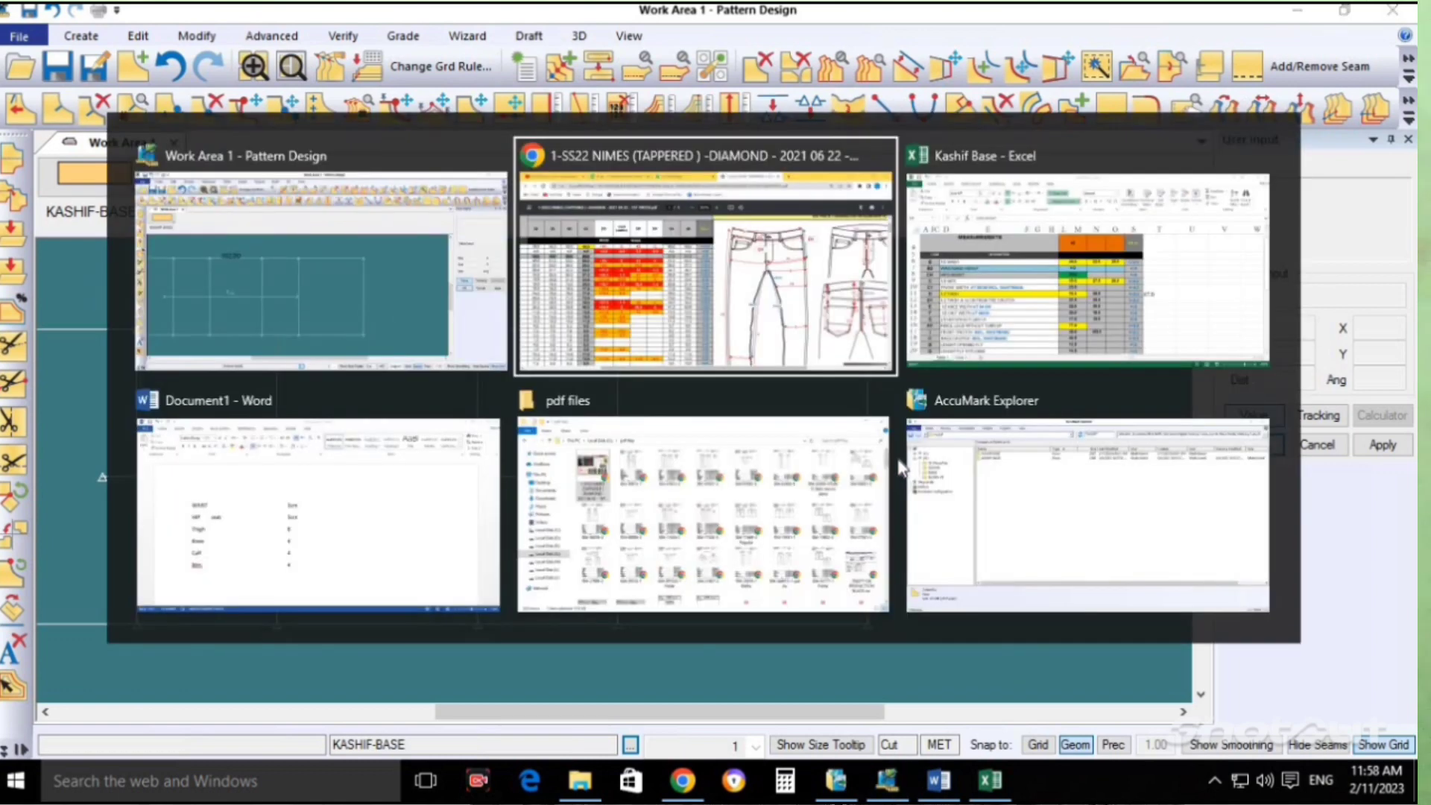
key(Escape)
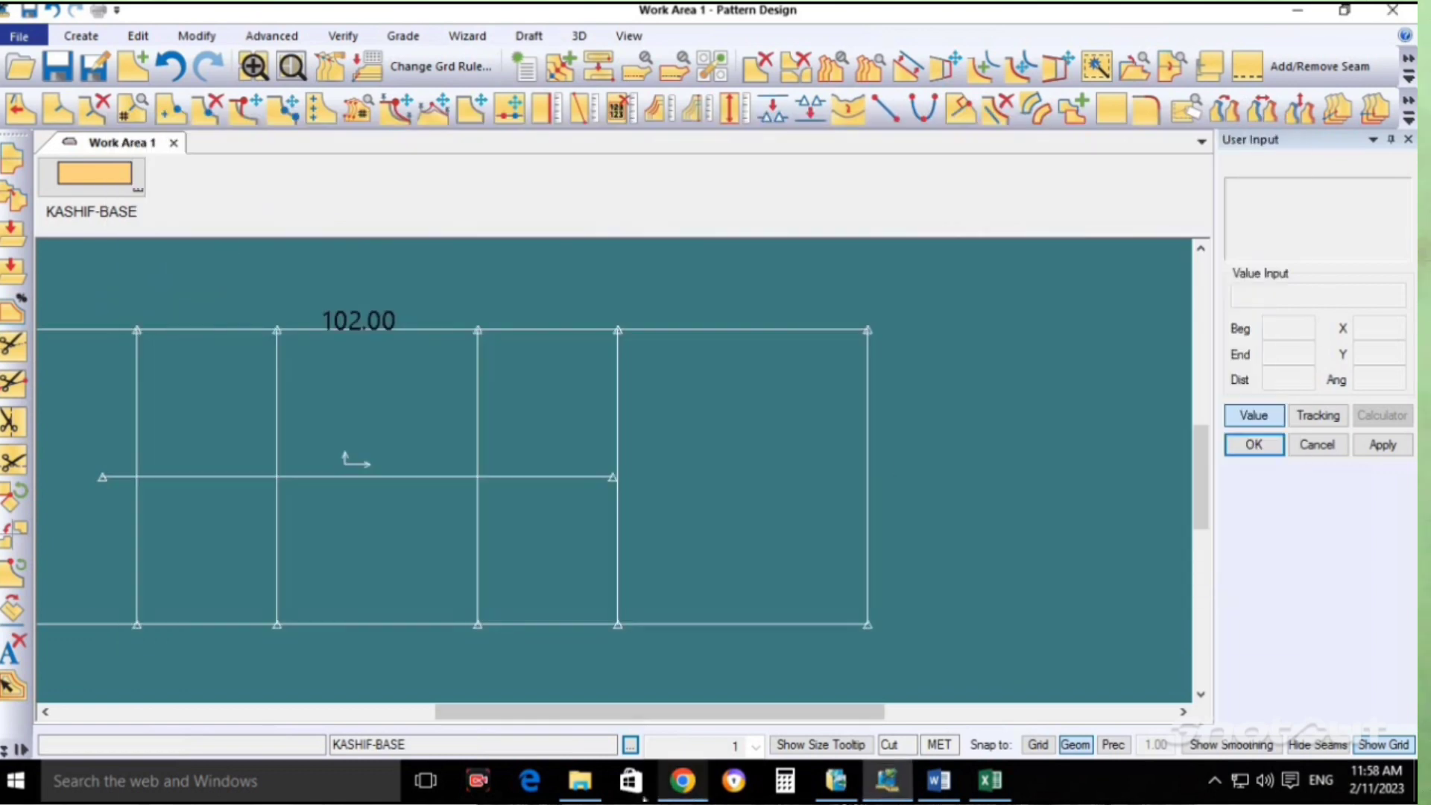
click(782, 782)
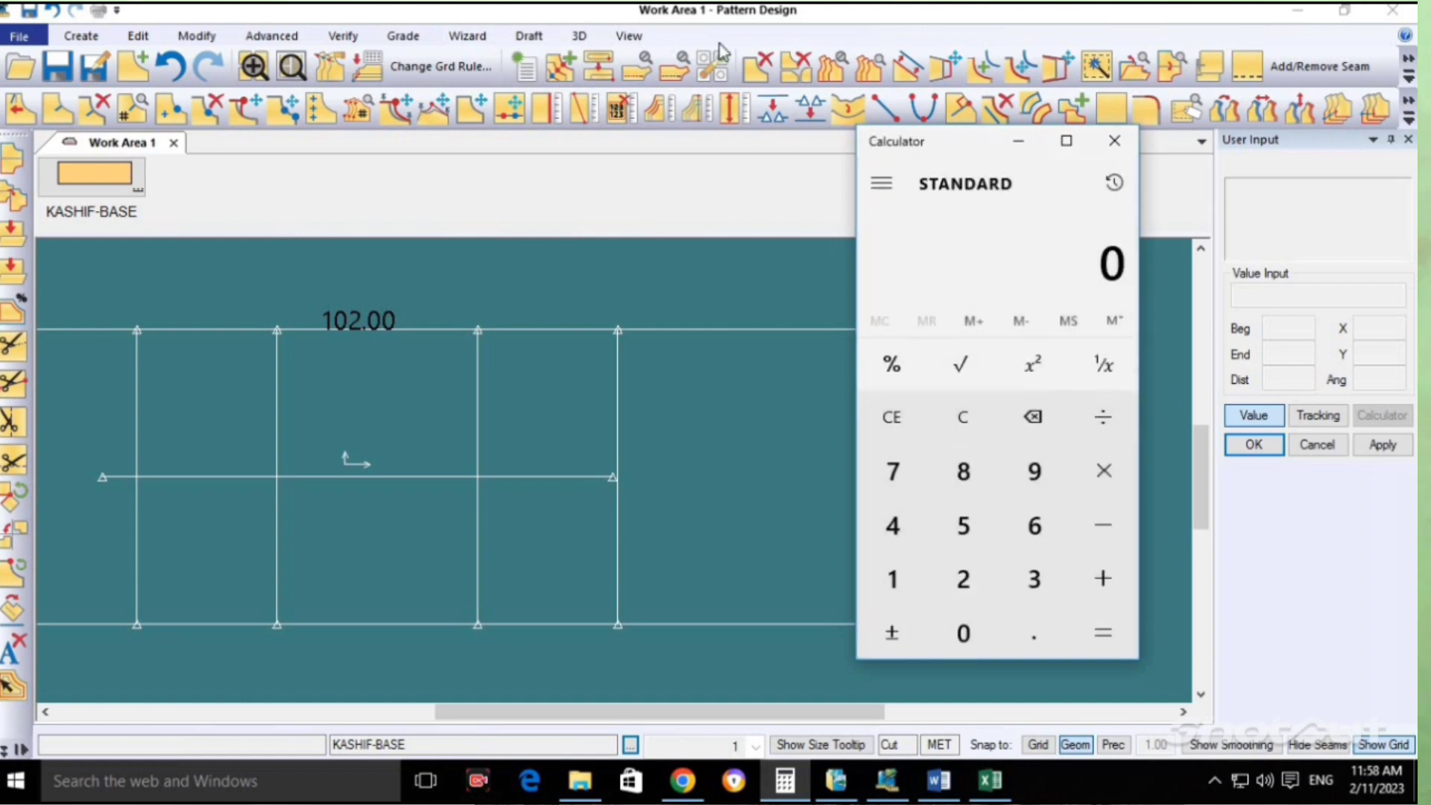
Use Offset Even with a distance of -16 to add the hip line inside the piece from the waist edge.
click(80, 36)
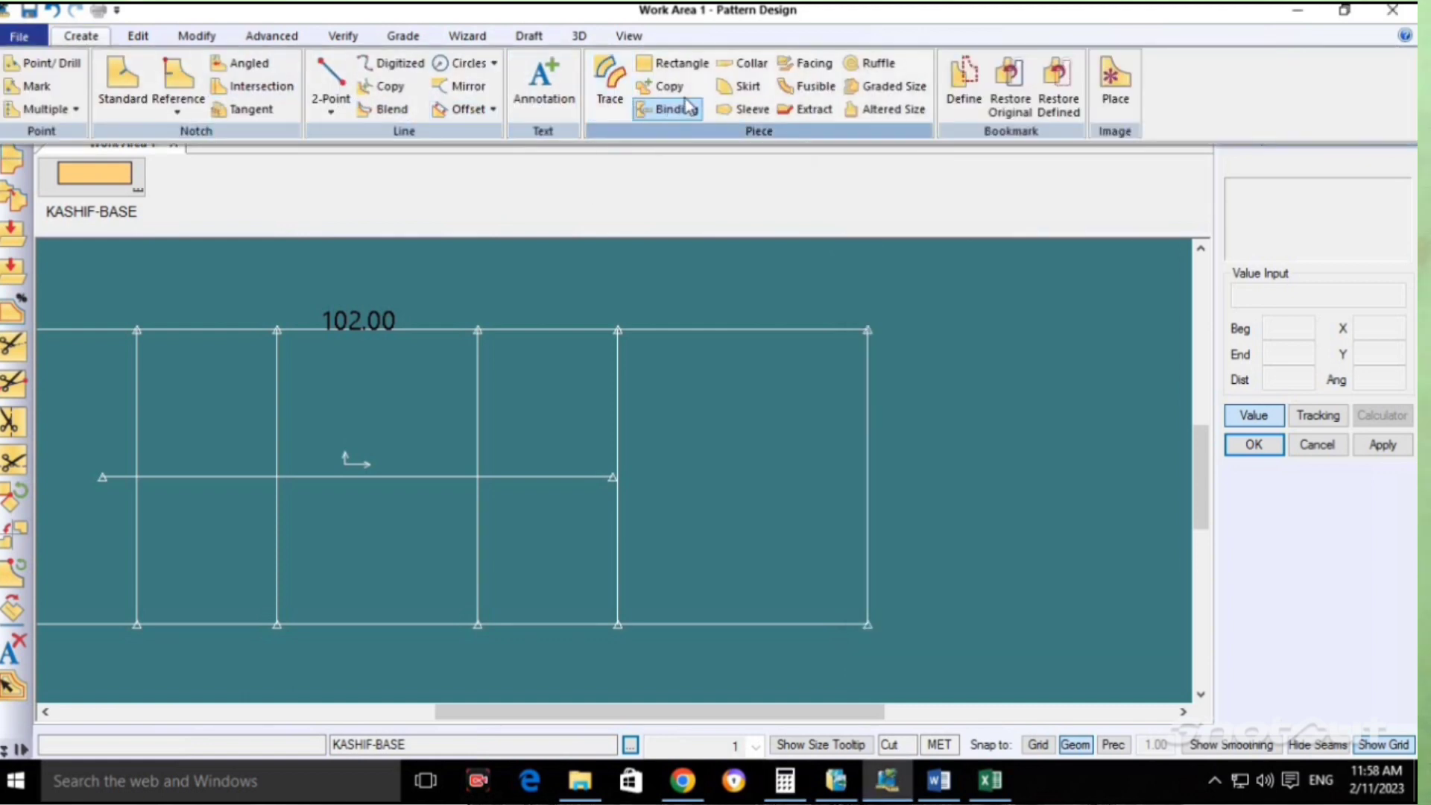
click(470, 110)
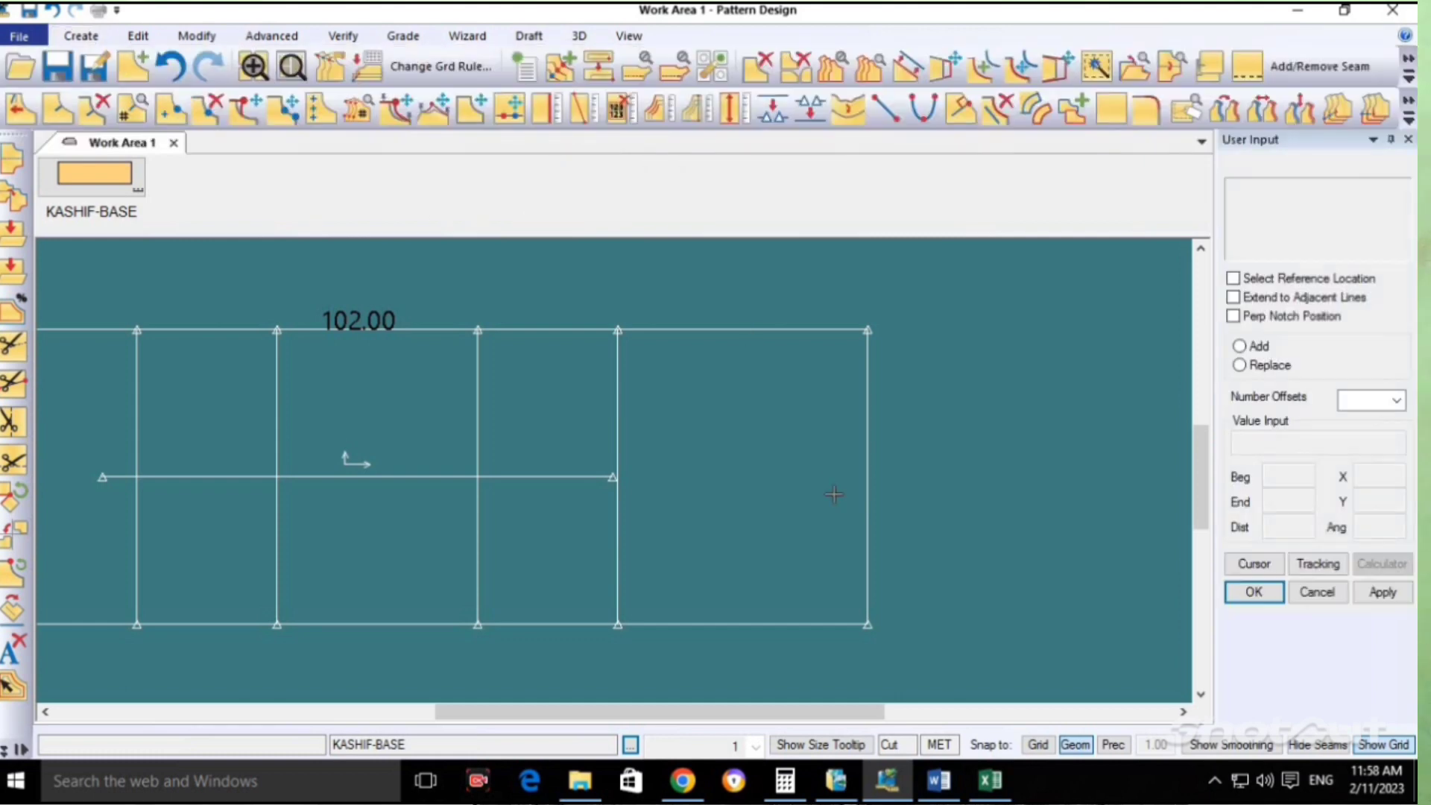
click(861, 506)
right_click(843, 486)
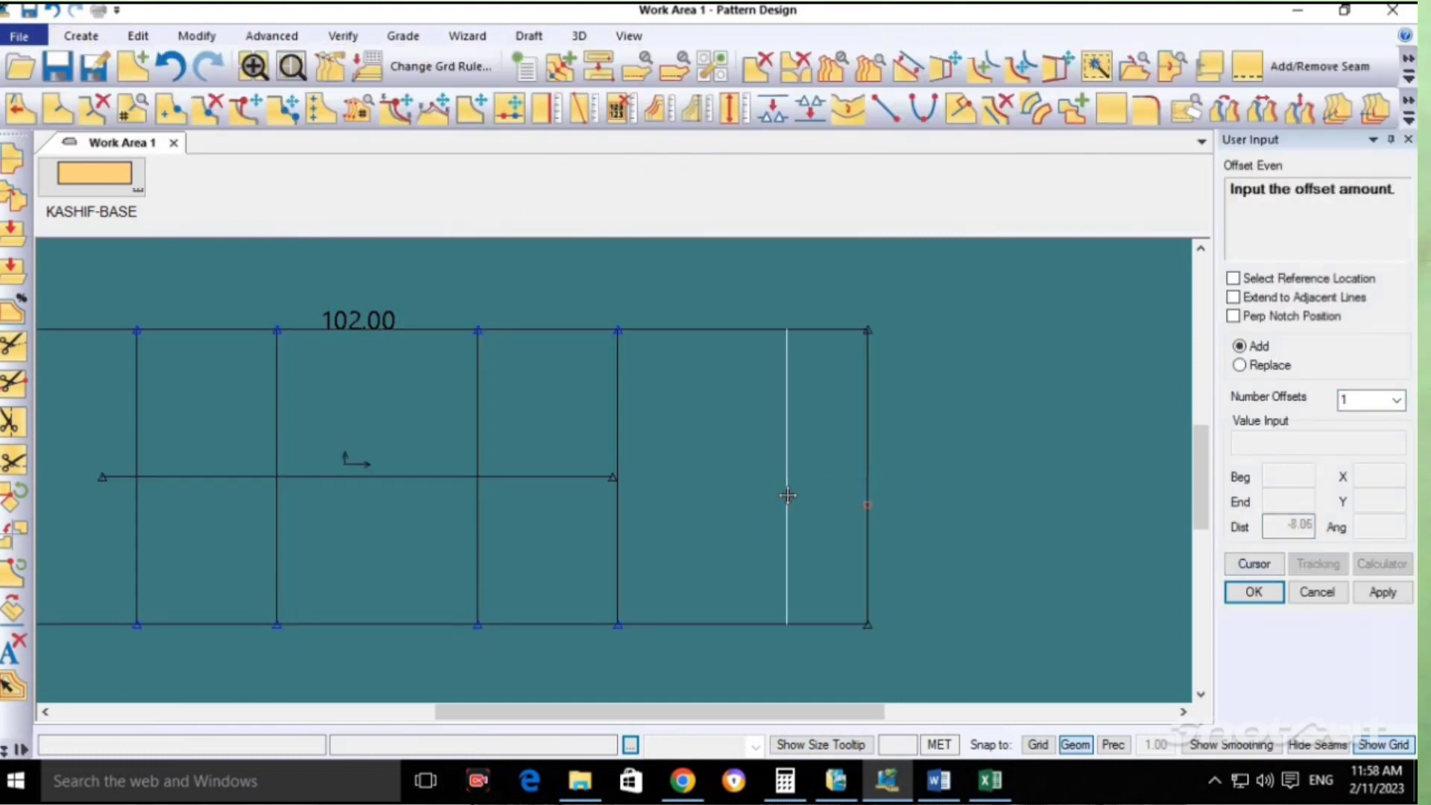
text(-1)
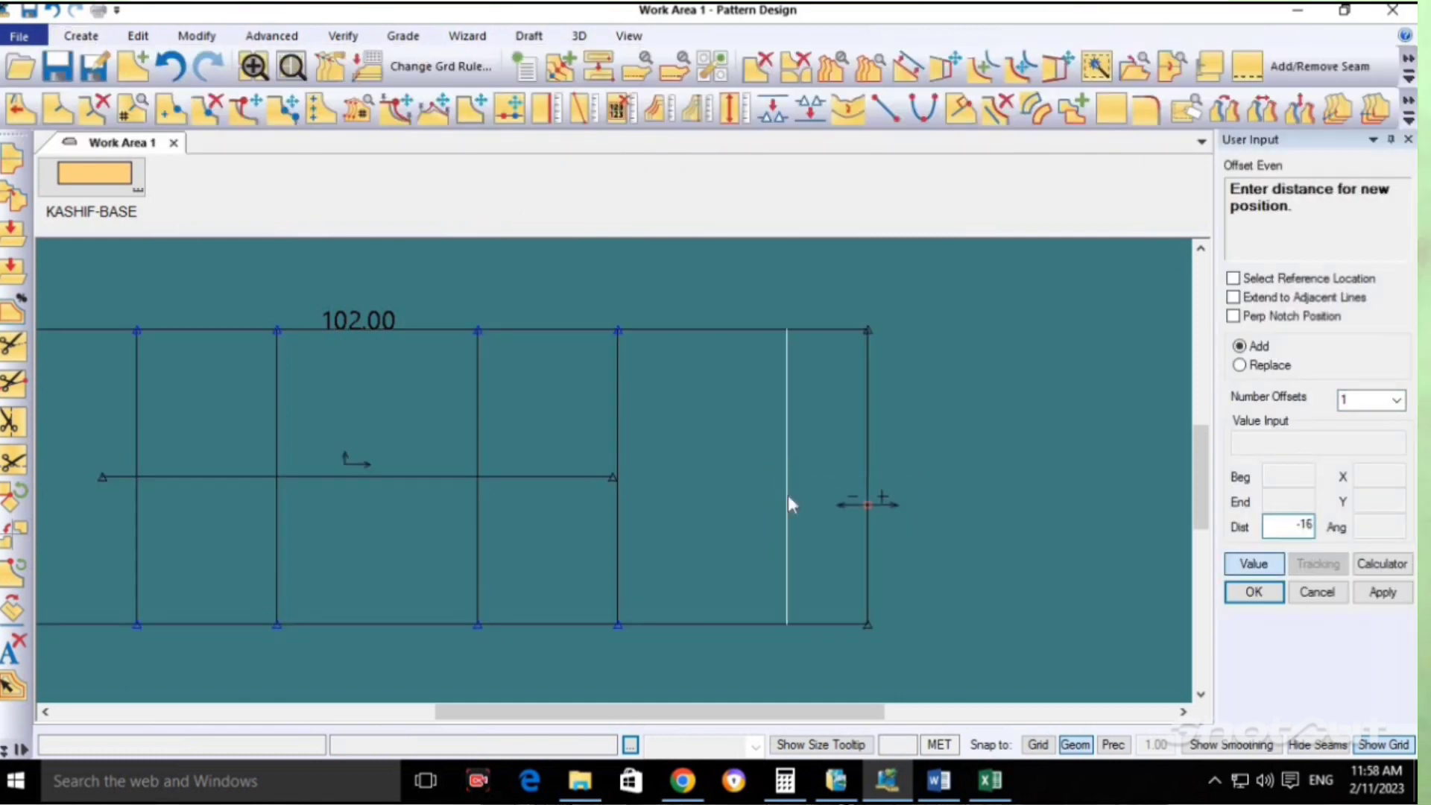
text(6)
key(Return)
right_click(788, 496)
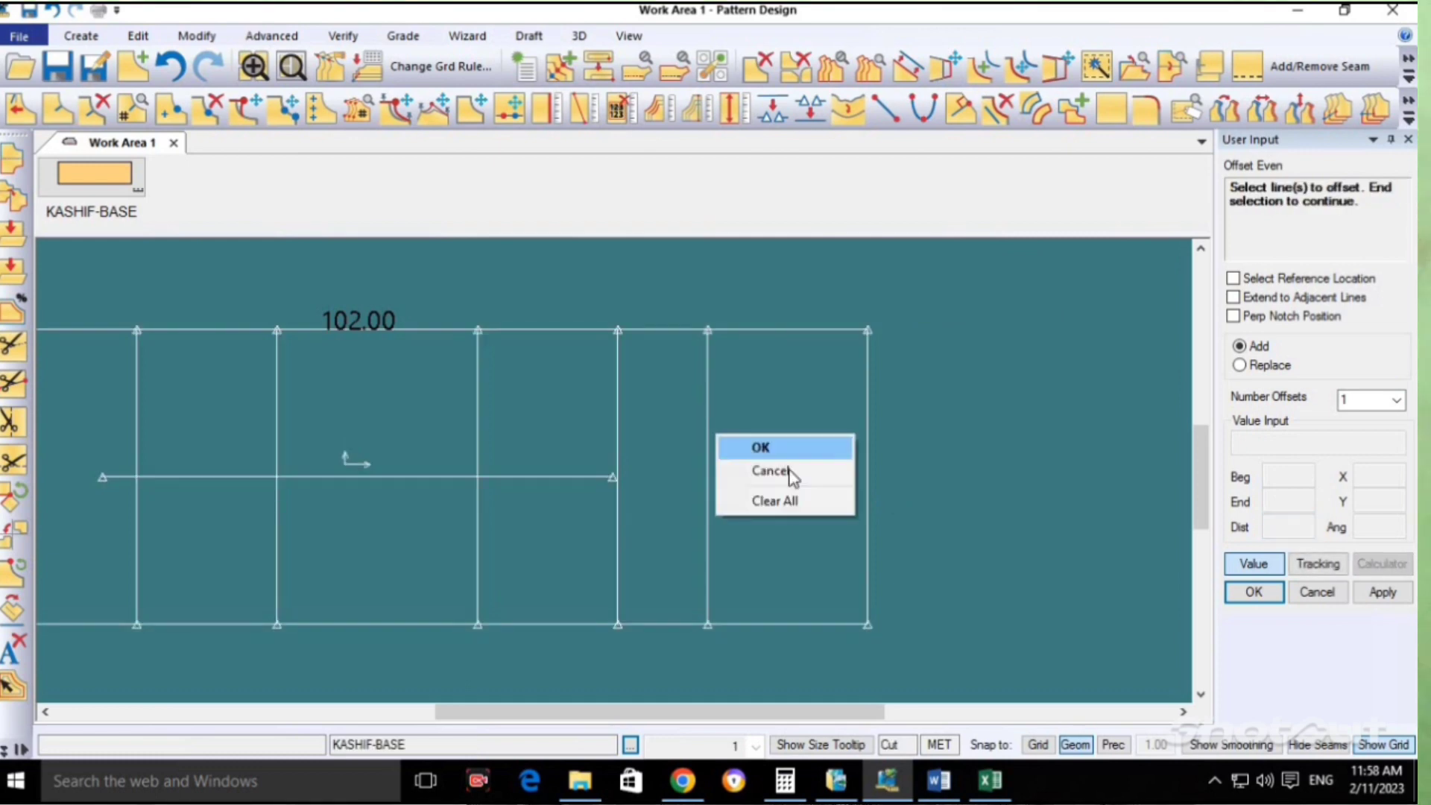
click(789, 477)
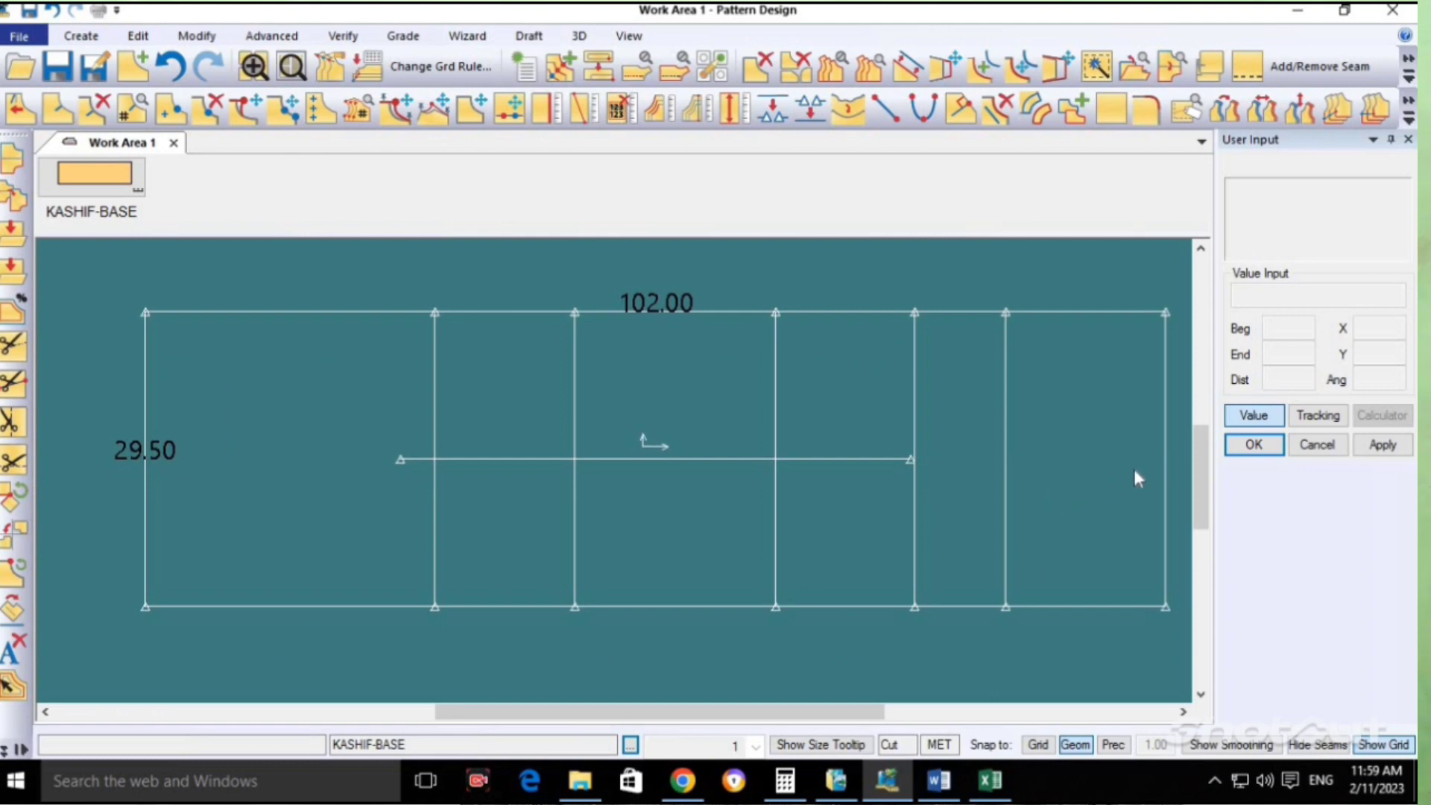
Switch to the Kashif Base Excel sheet and look up the 1/2 HEM WITHOUT TURN UP row and its values.
middle_drag(1133, 476, 1101, 475)
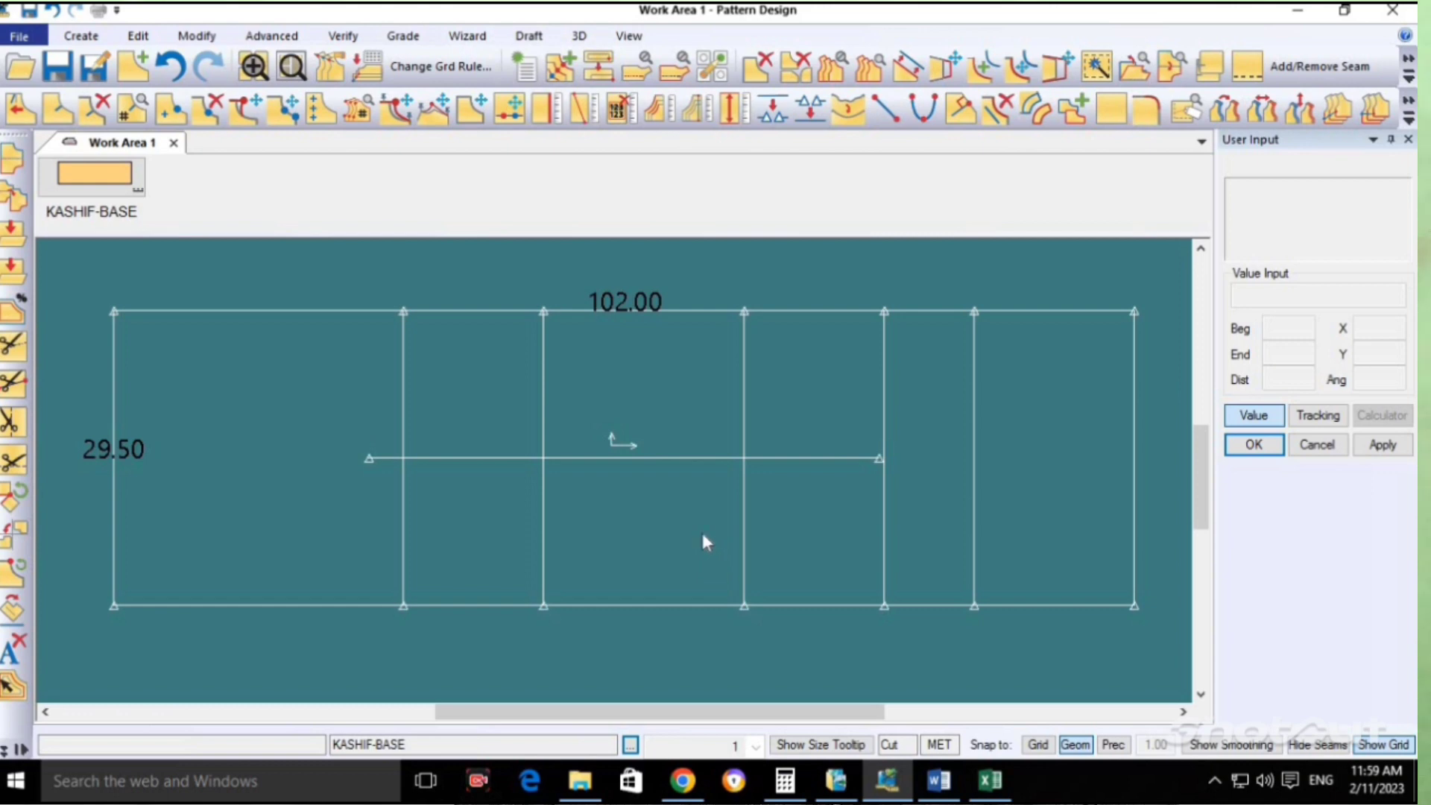
mouse_move(697, 531)
middle_down()
mouse_move(703, 543)
mouse_move(702, 527)
middle_up()
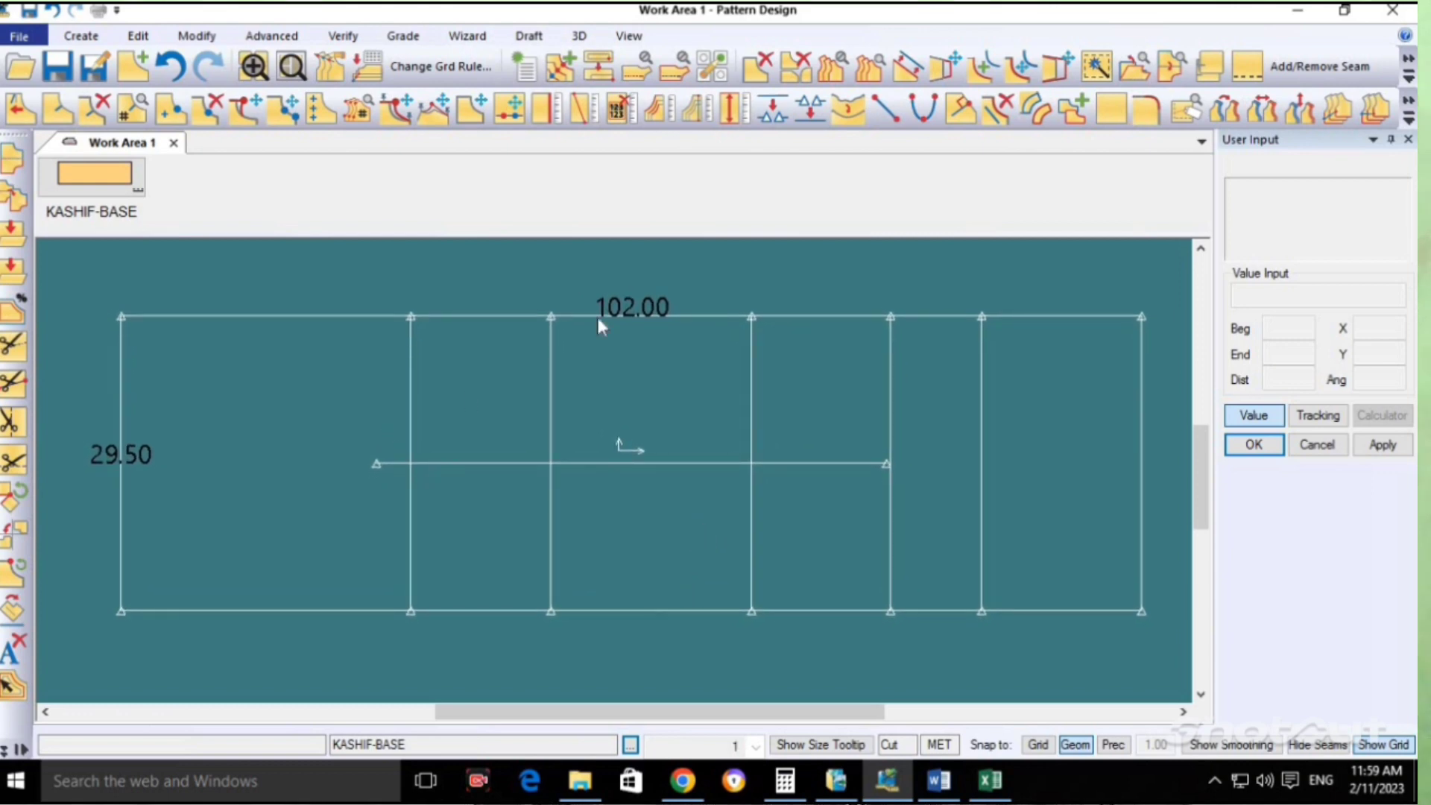
click(989, 780)
click(379, 567)
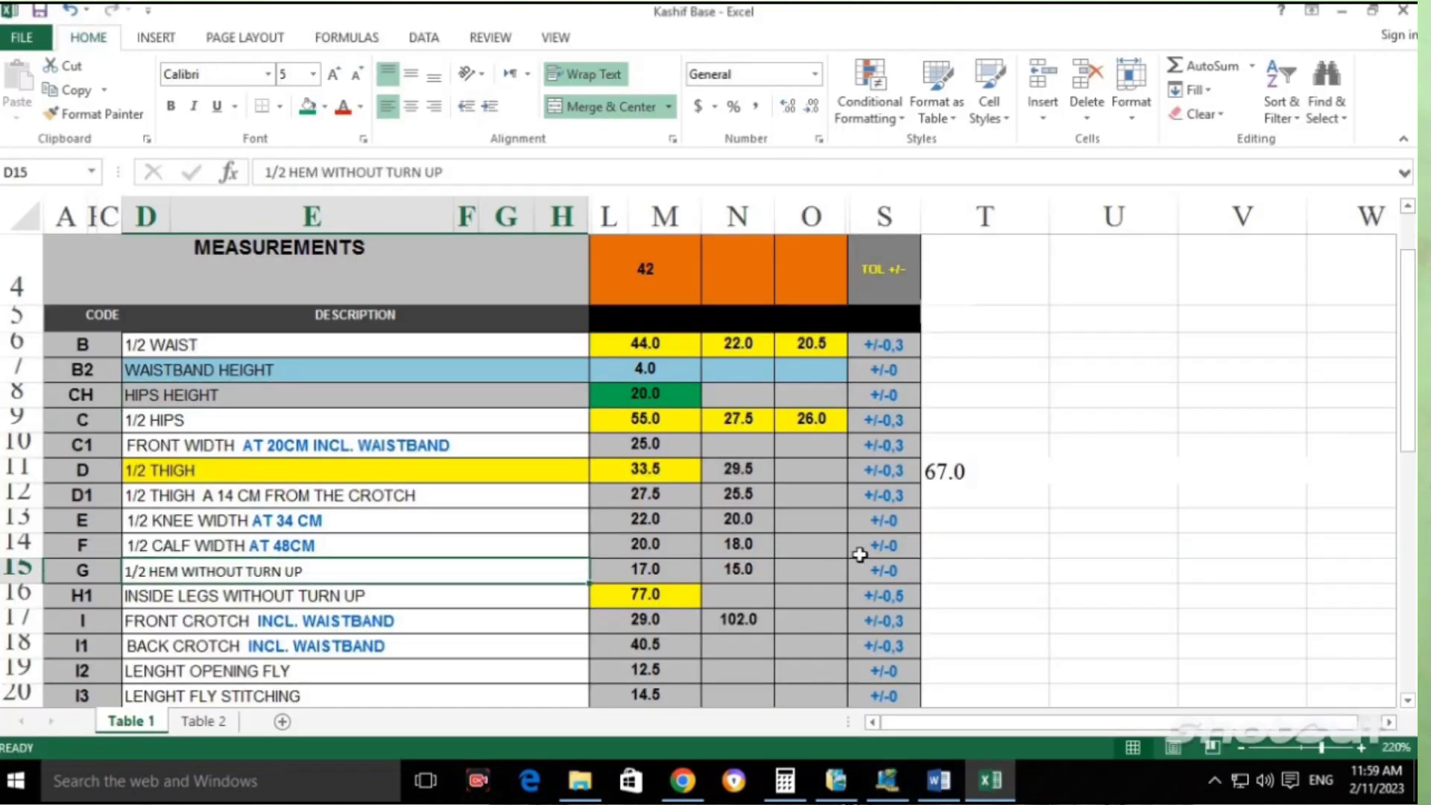
key(Down)
key(Up)
key(shift+space)
key(Right)
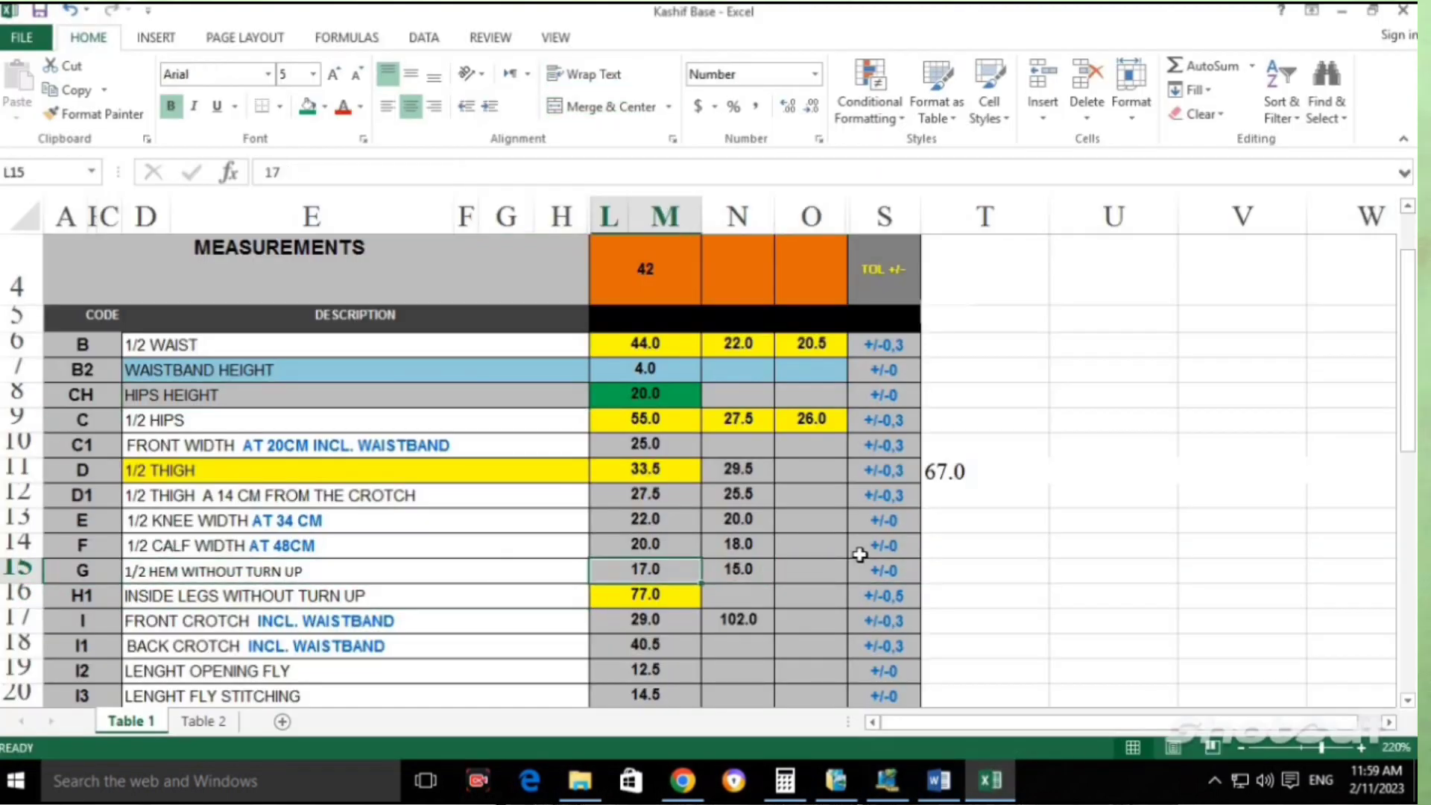
key(Right)
key(Left)
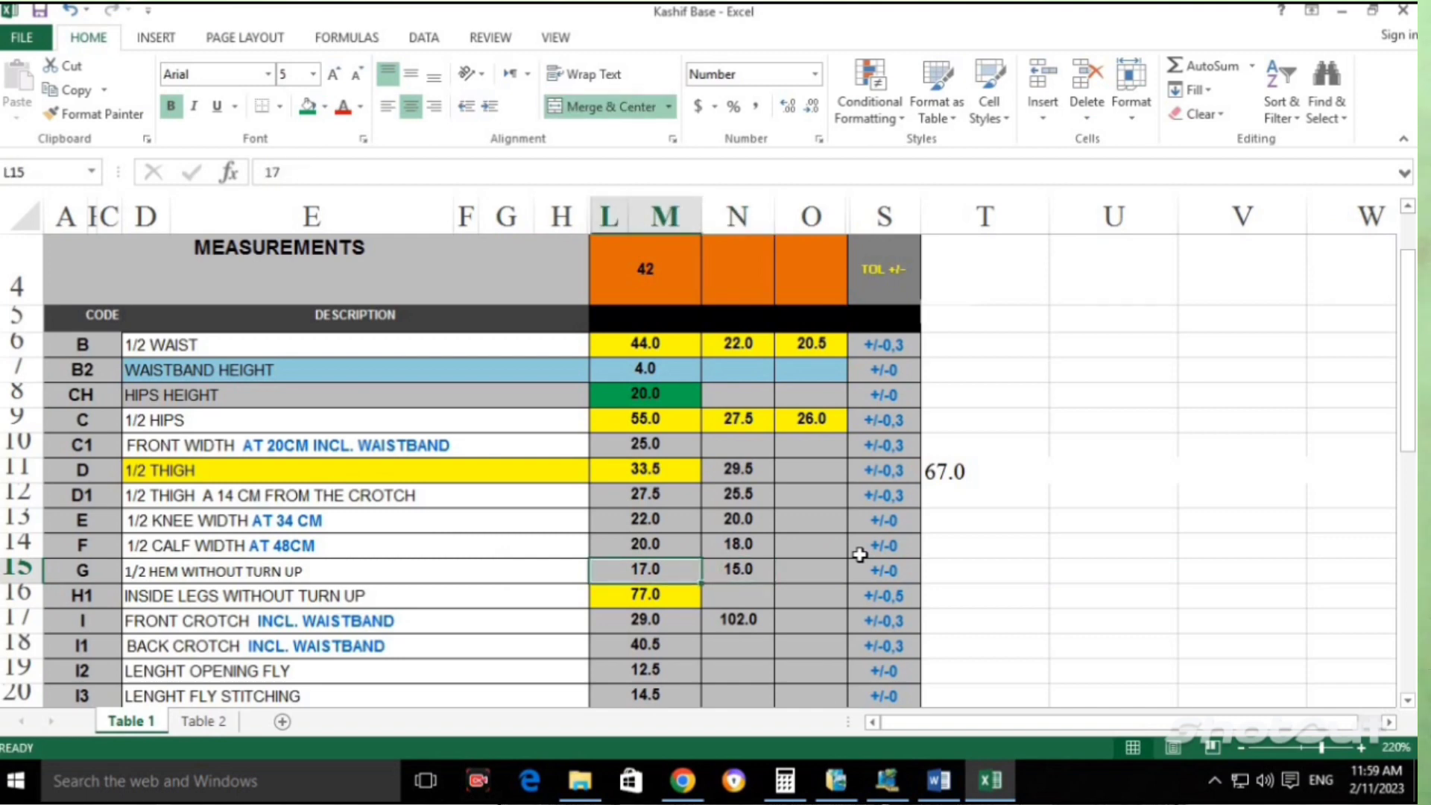
key(Right)
key(Right)
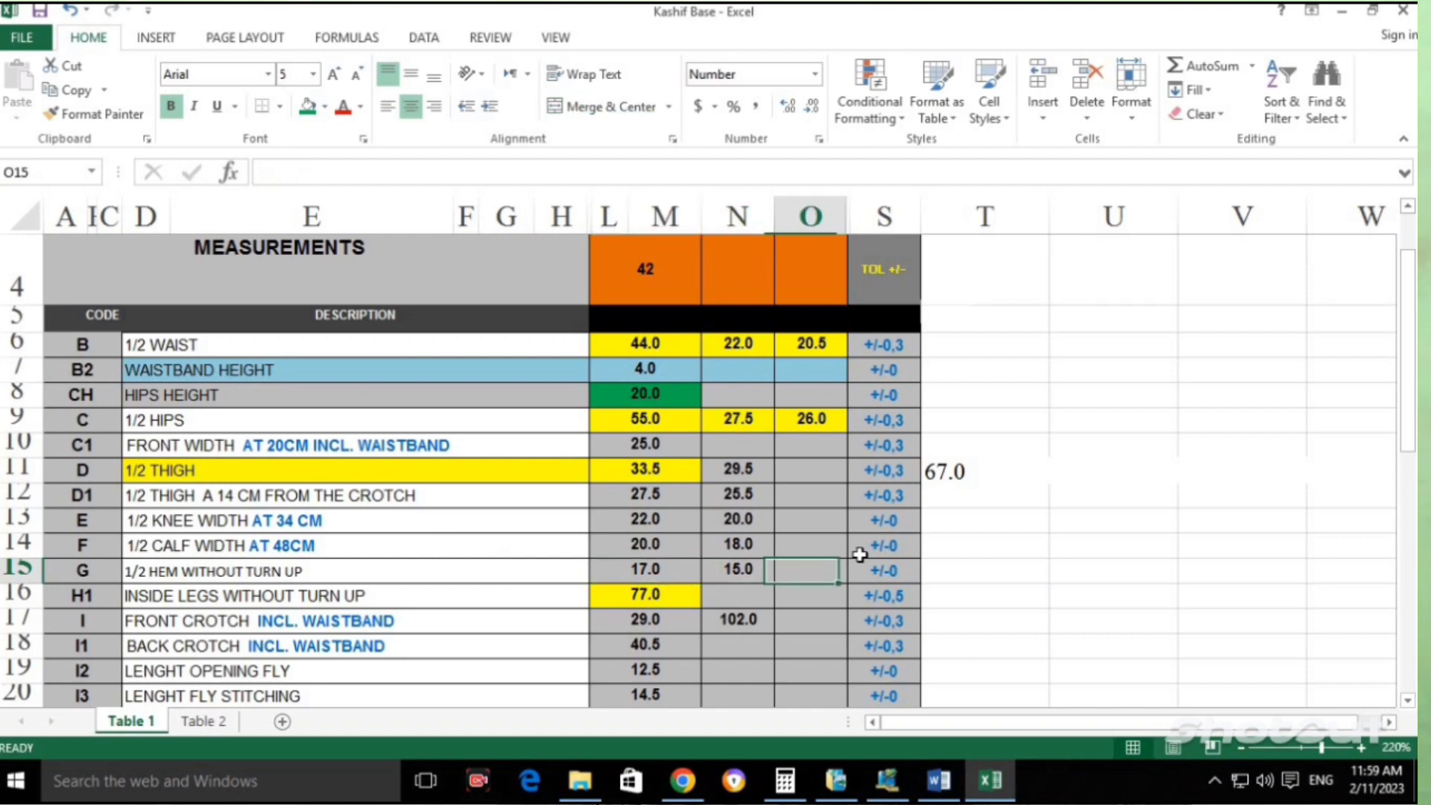
Switch to Pattern Design and split the hem line 4 cm from its lower corner and again 15 cm above that point.
key(alt+Tab)
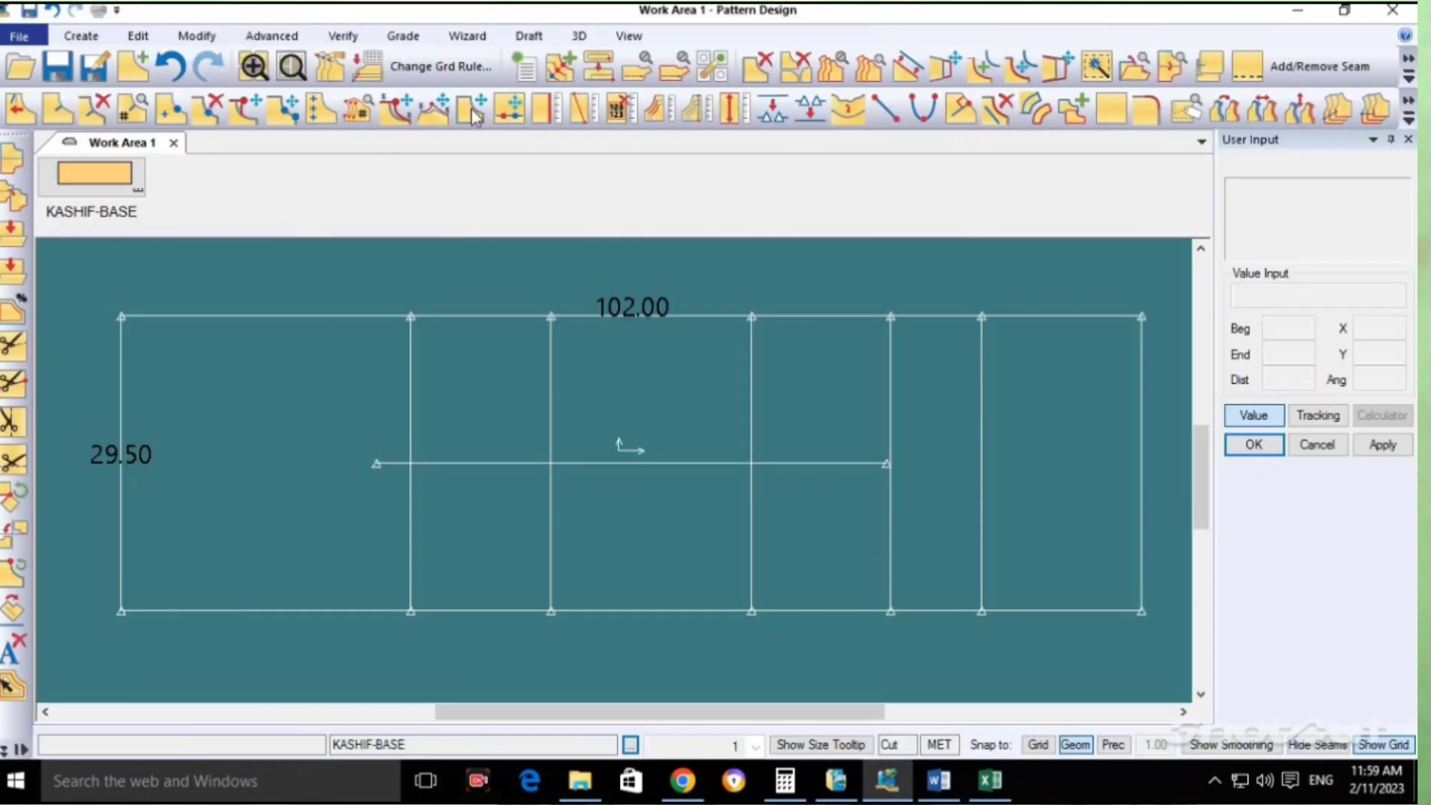
click(772, 108)
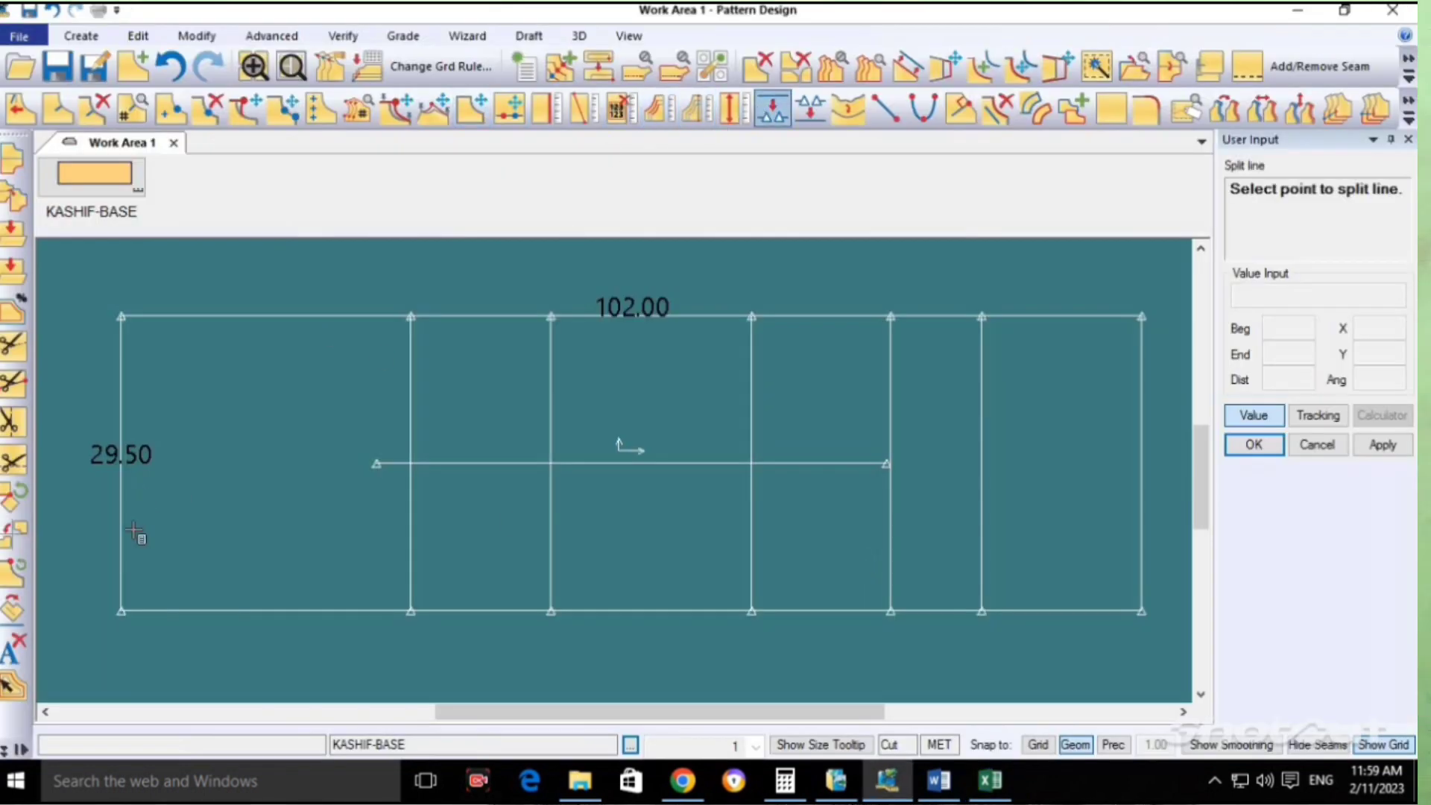
click(120, 578)
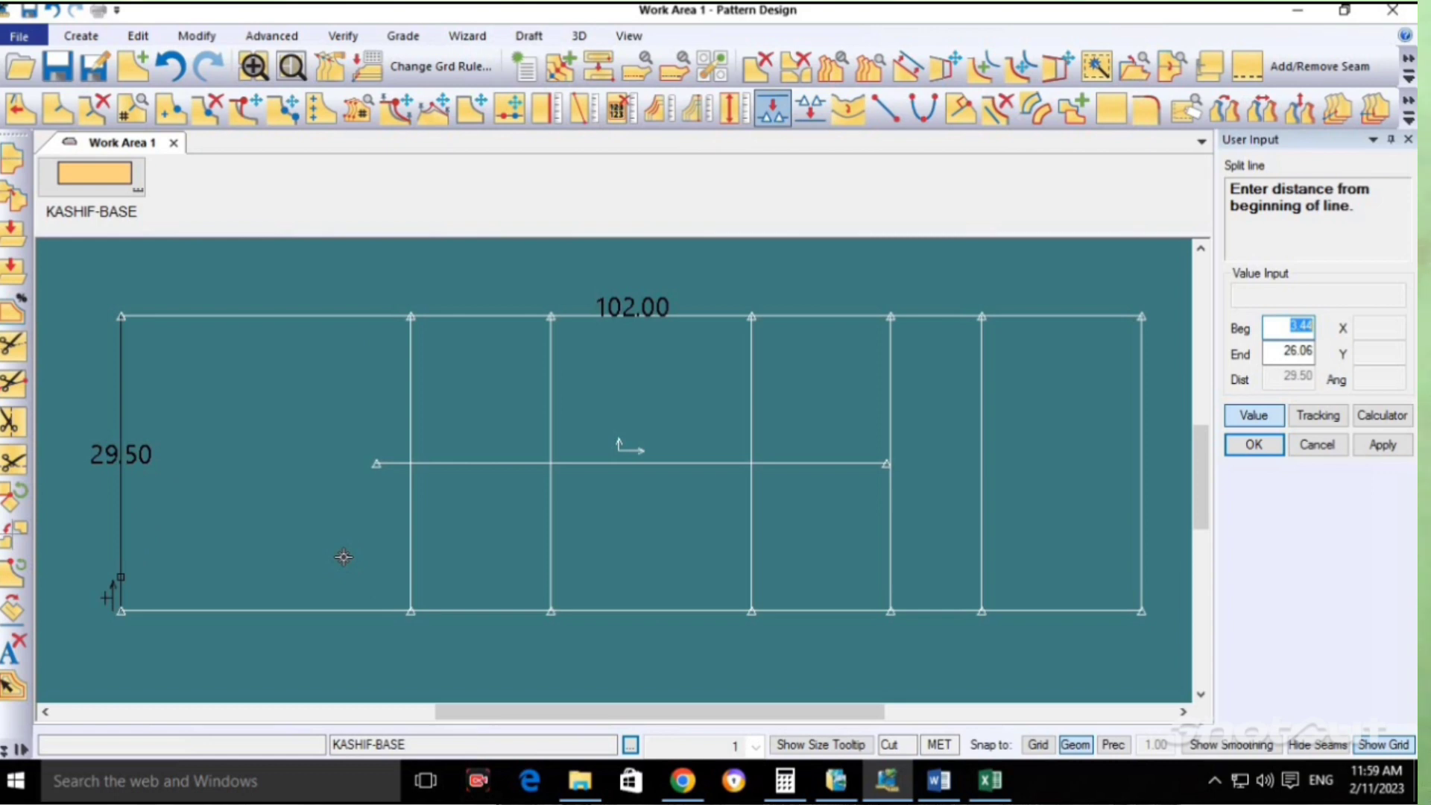
text(4)
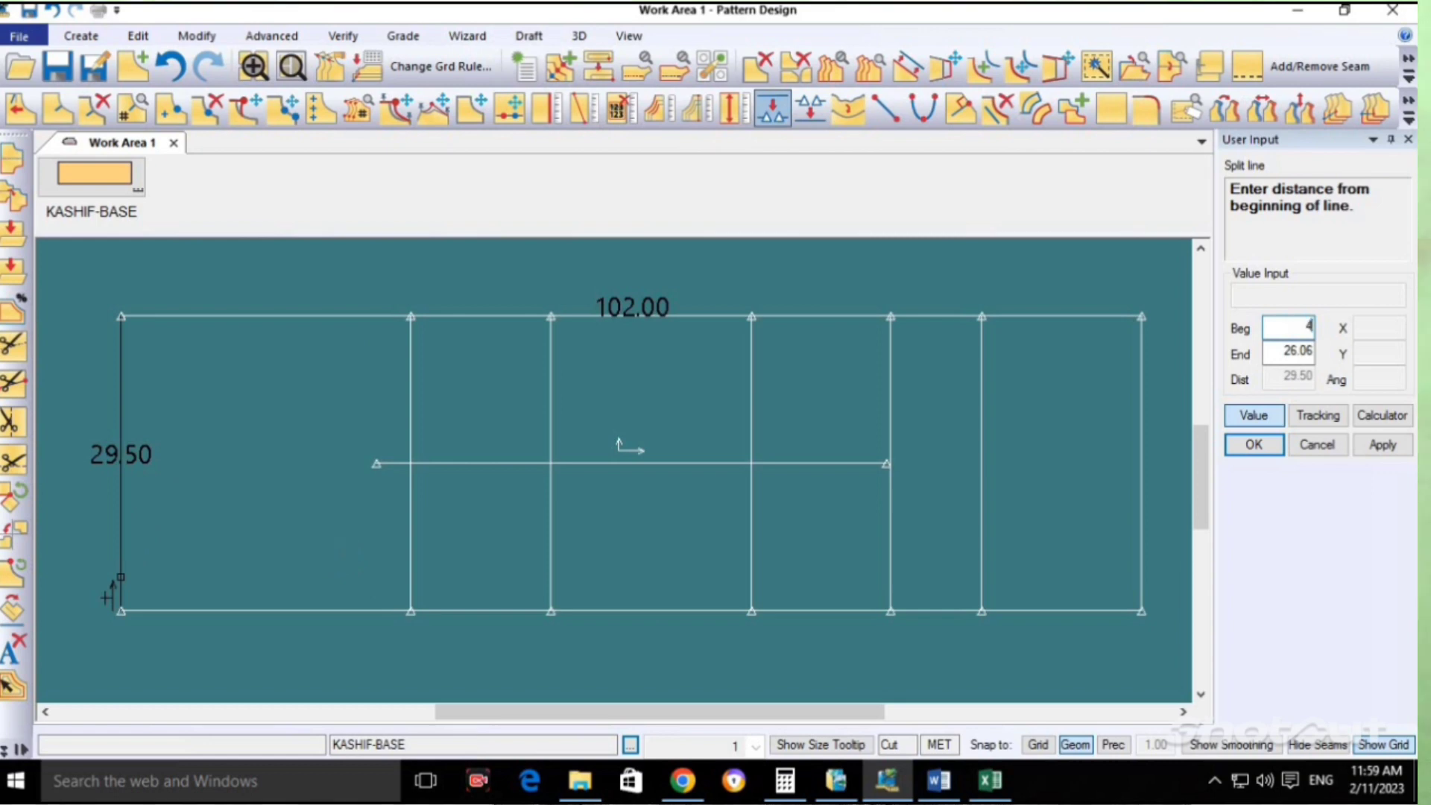
key(Return)
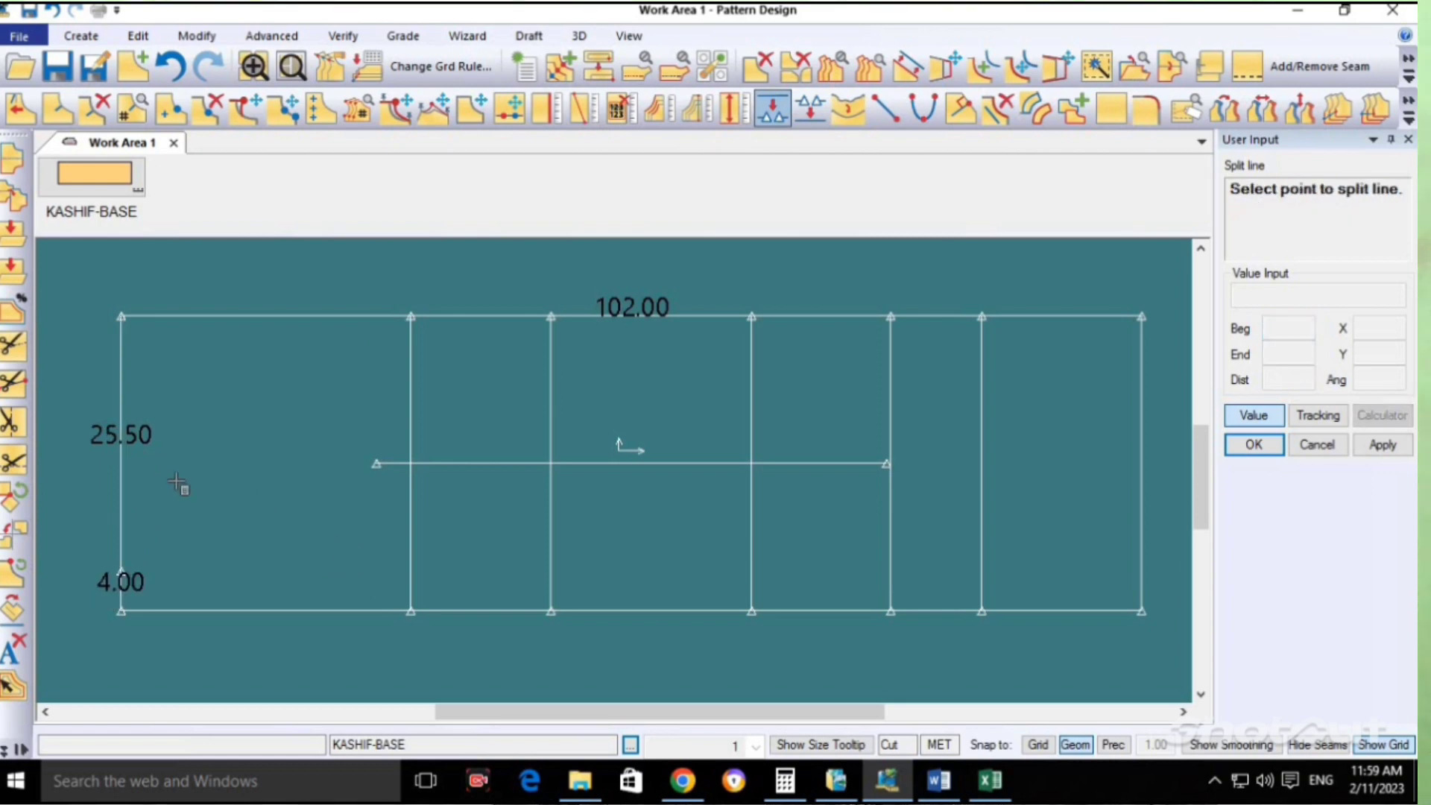
click(120, 540)
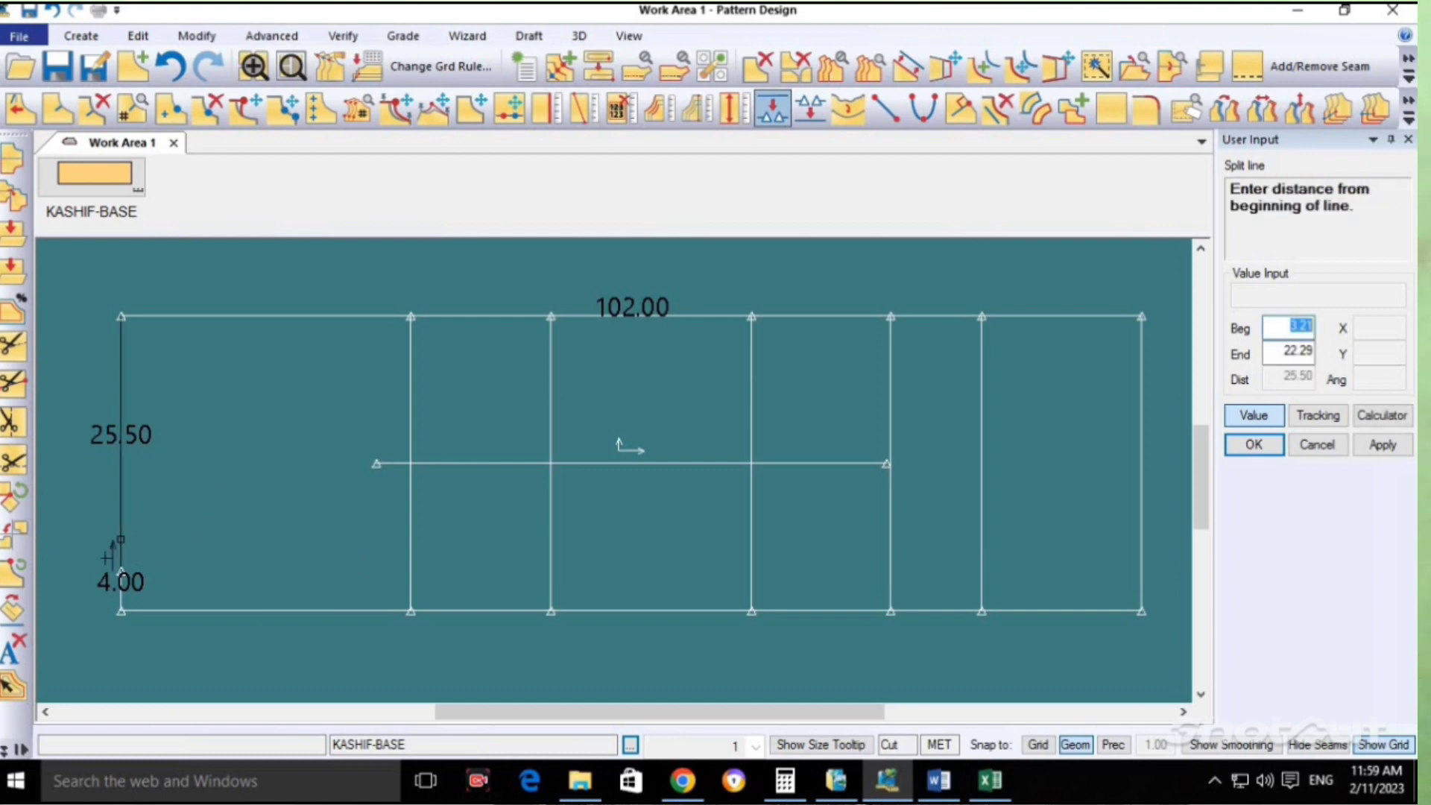
text(15)
key(Return)
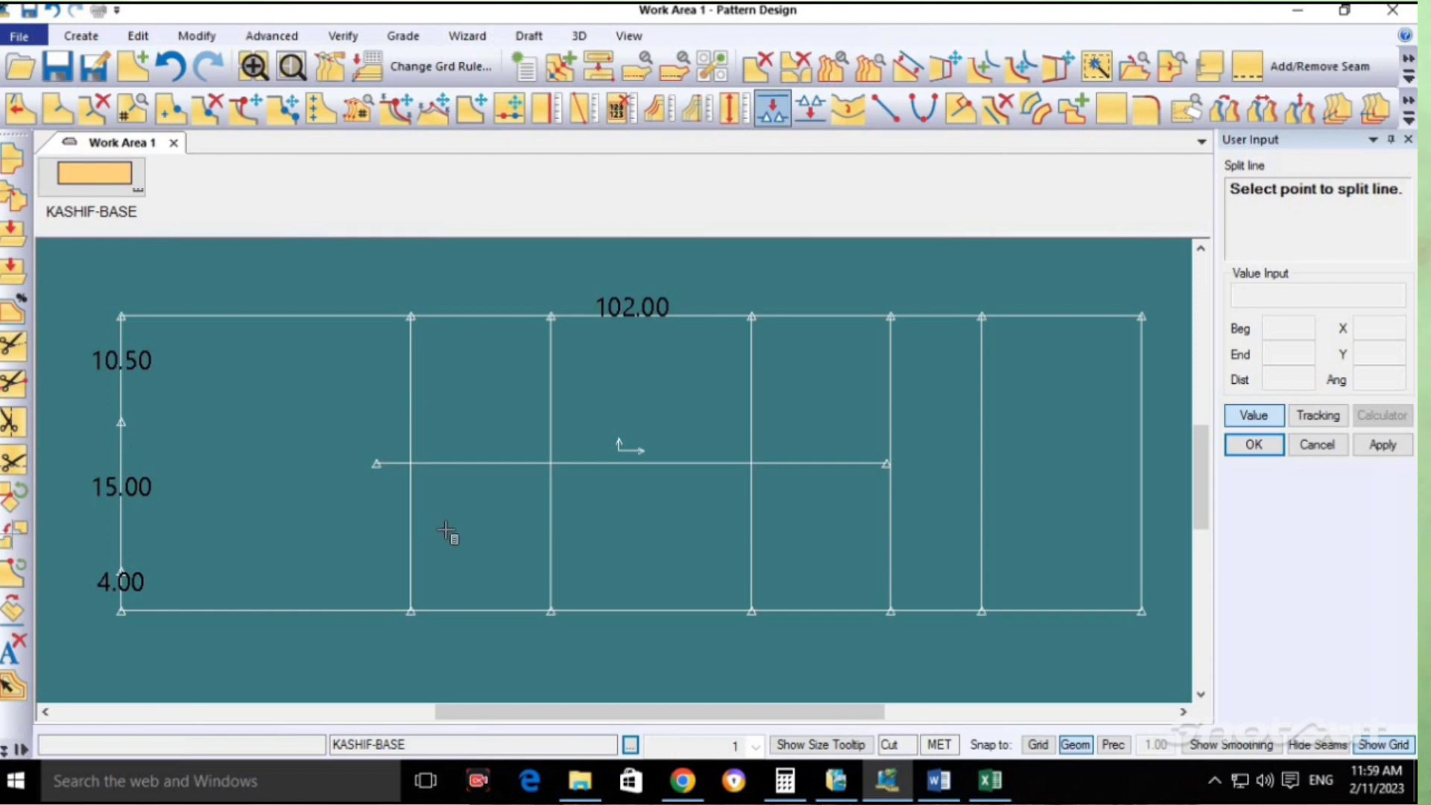
Split the calf line 3 cm from its lower end.
click(411, 534)
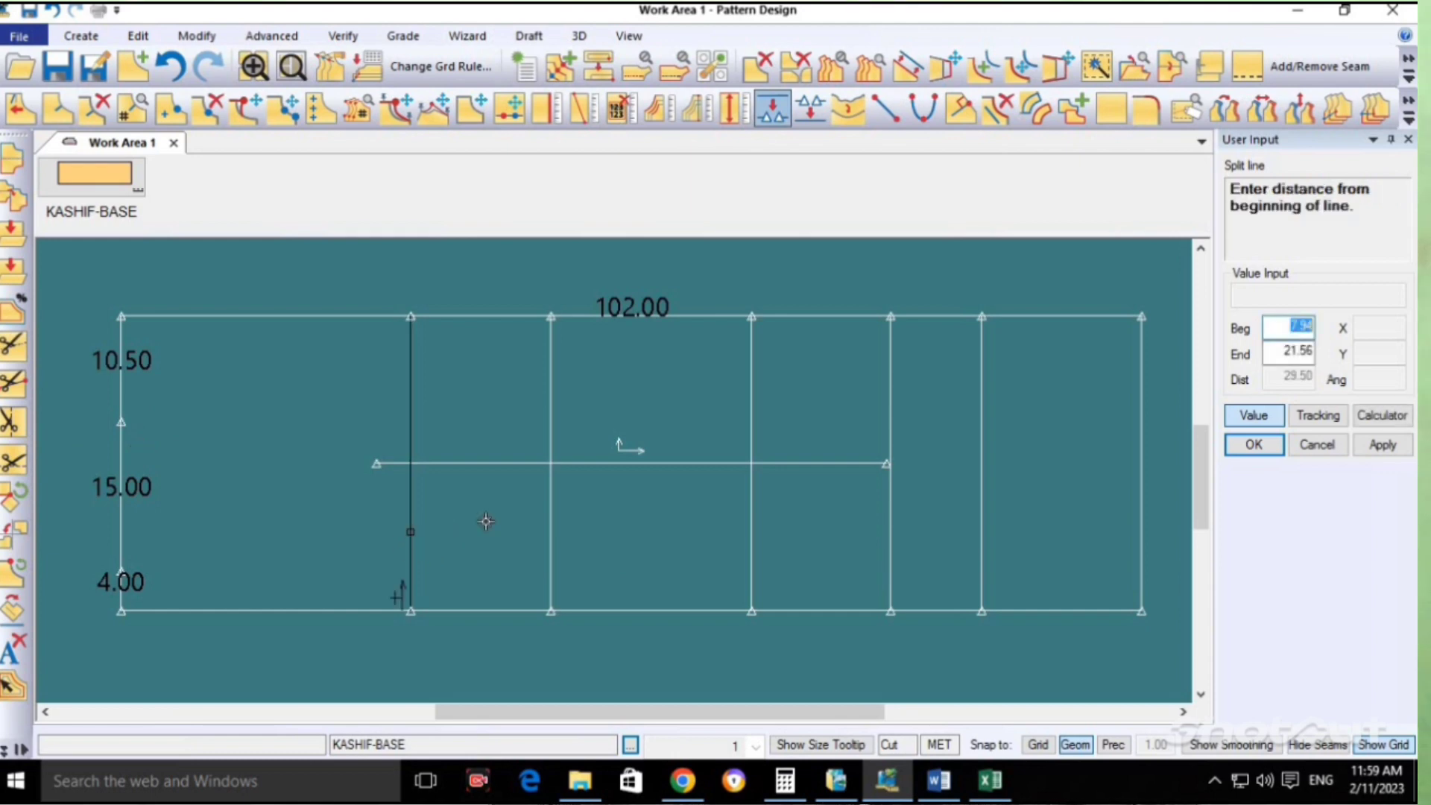
text(3)
key(Return)
Switch to the Kashif Base Excel sheet, look up the 1/2 CALF WIDTH AT 48CM row, and return to Pattern Design.
key(alt+Tab)
key(Right)
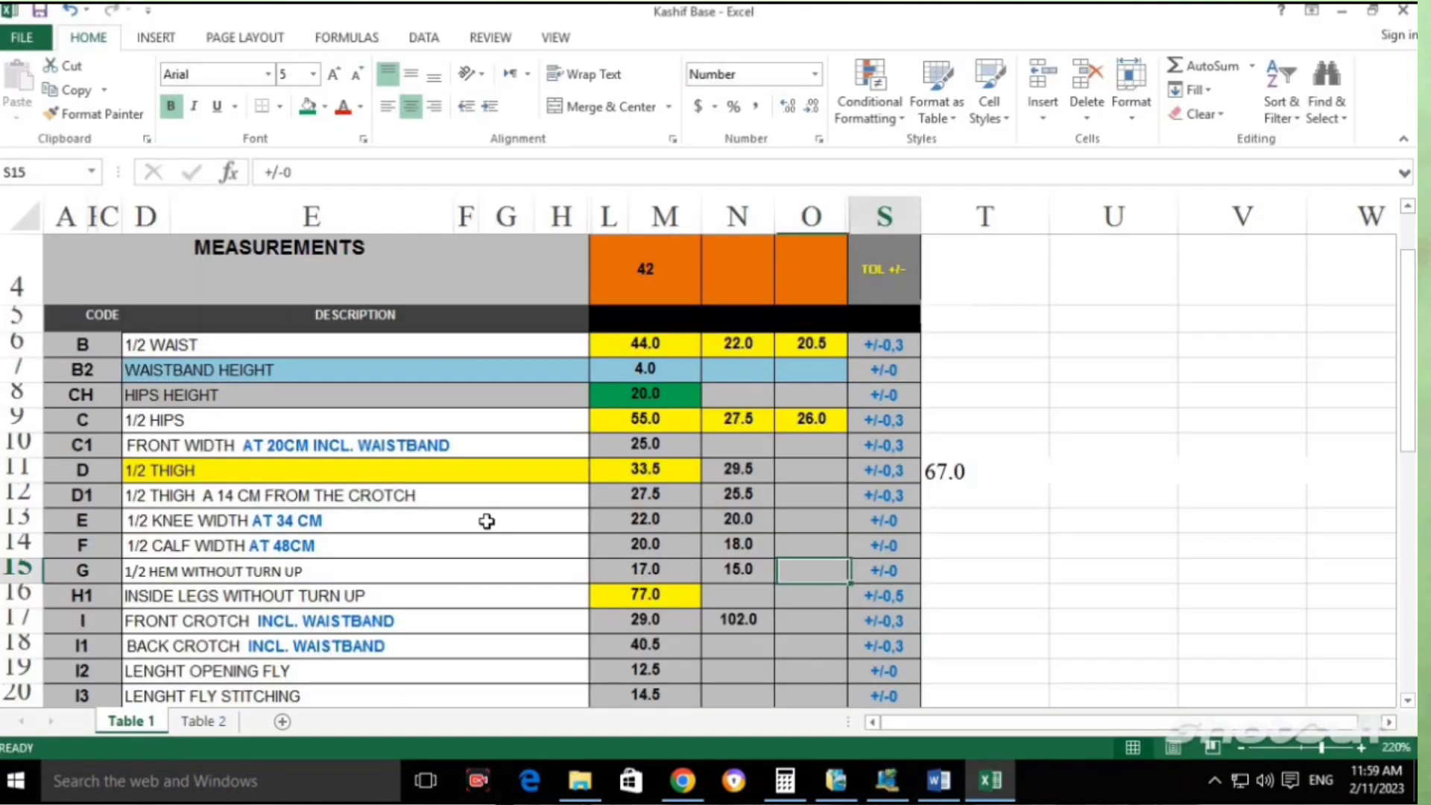
key(Left)
key(shift+space)
key(Up)
key(shift+space)
key(alt+Tab)
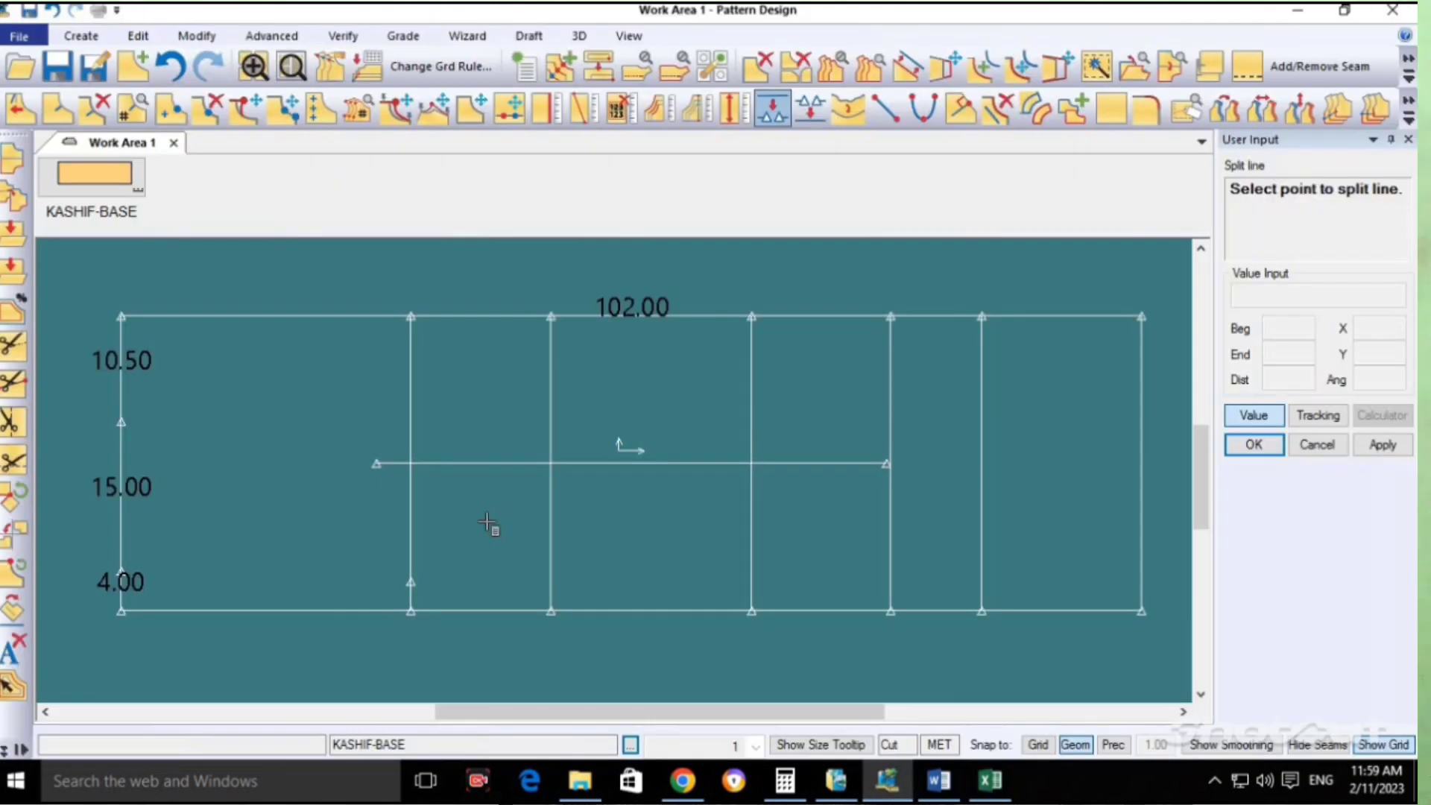
click(411, 524)
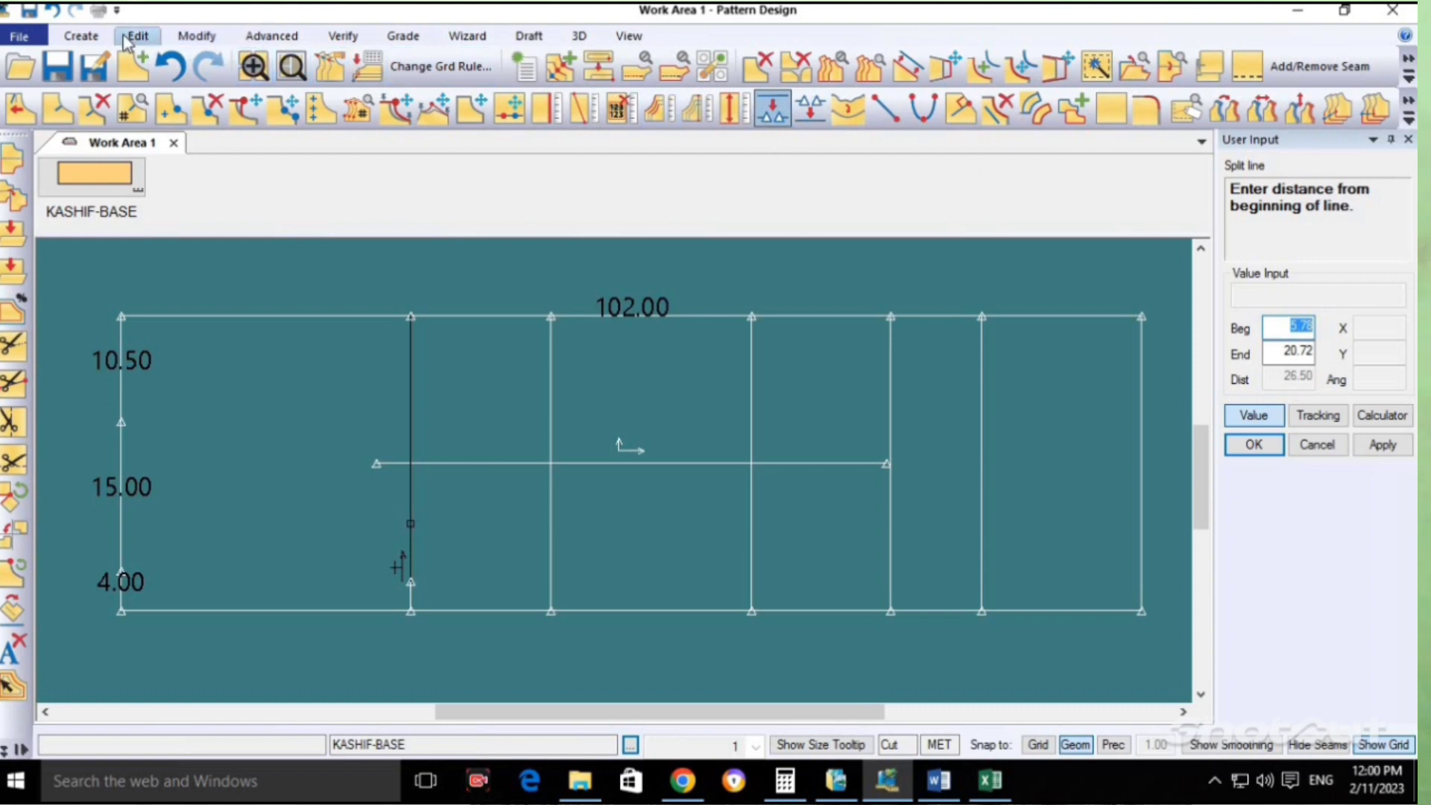
click(82, 35)
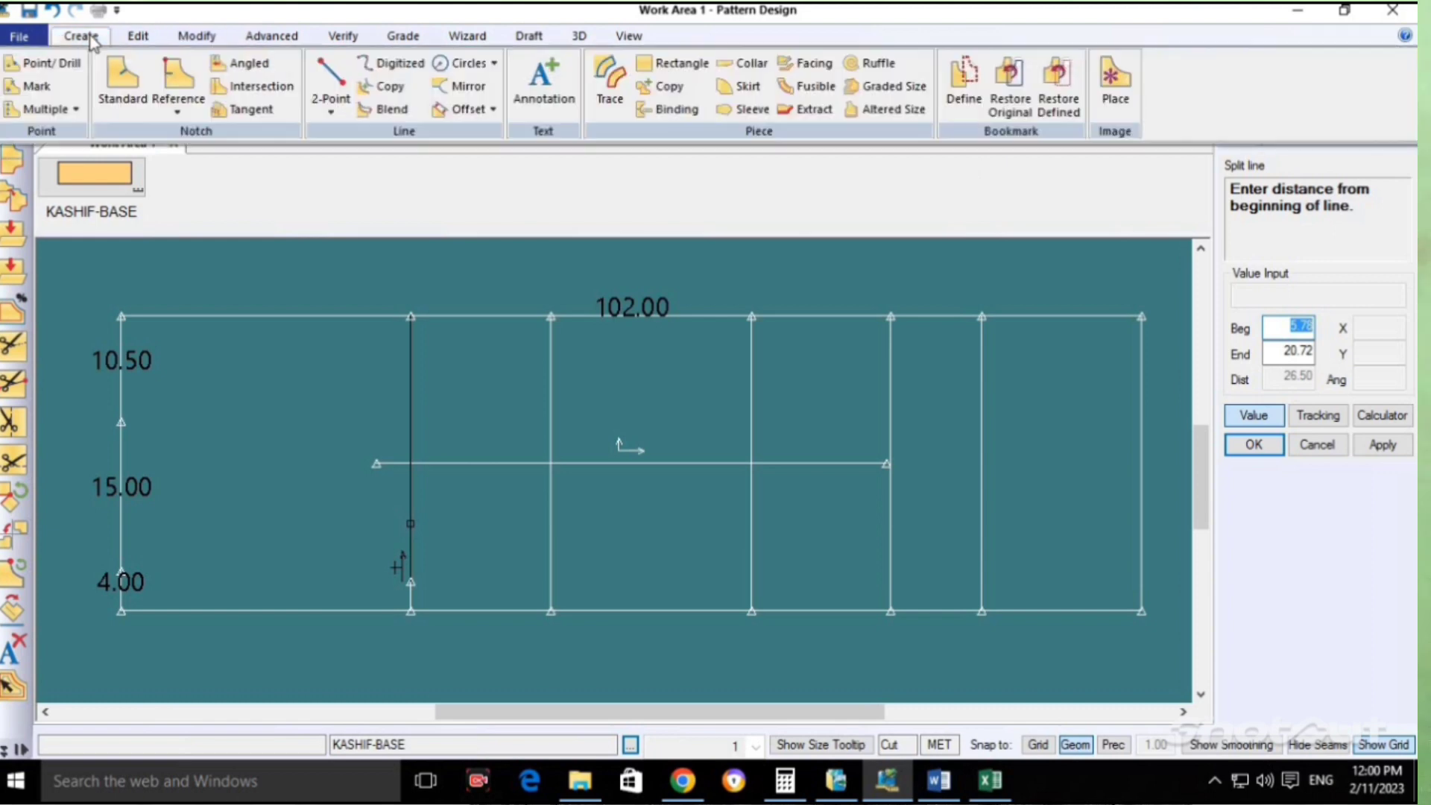
click(138, 37)
click(205, 39)
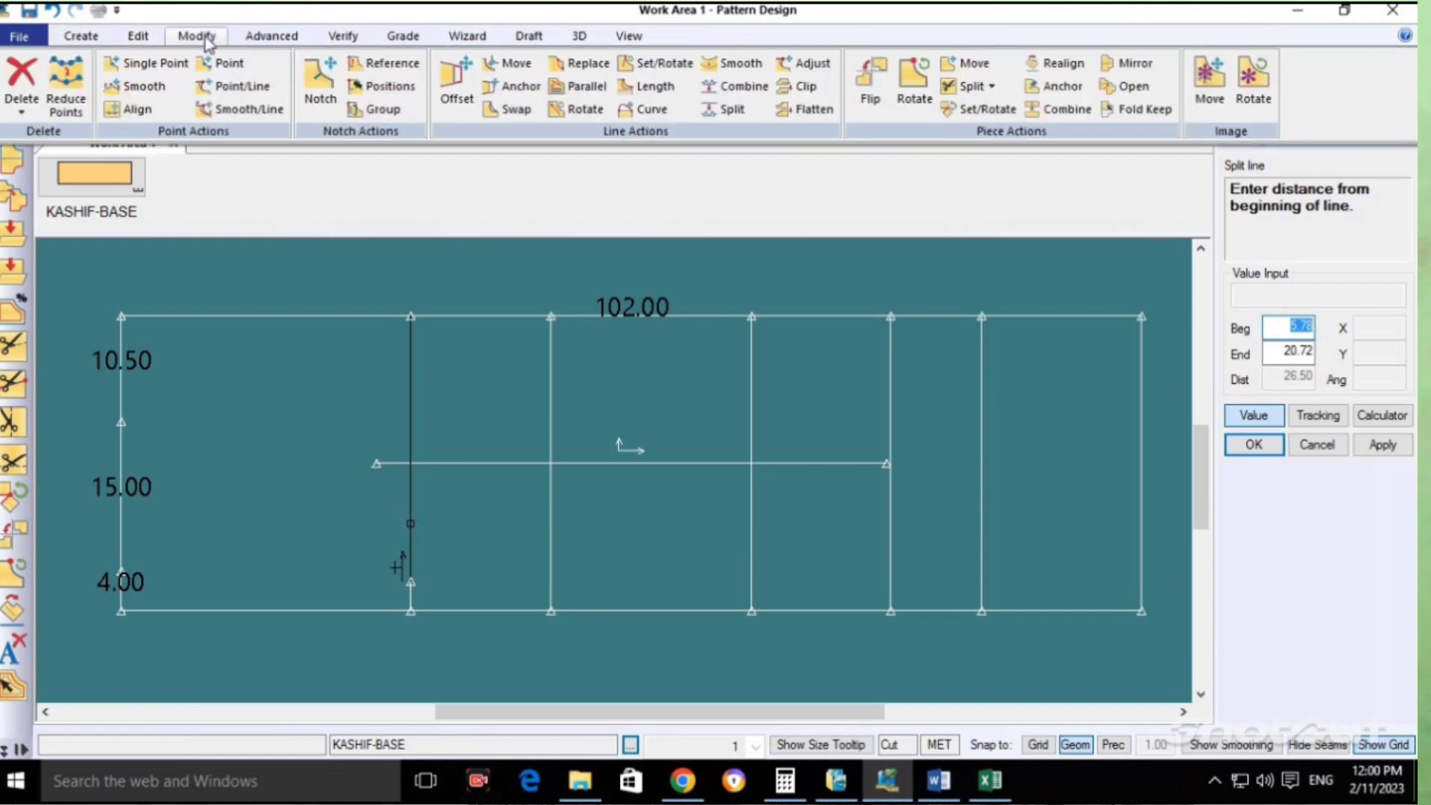
click(732, 109)
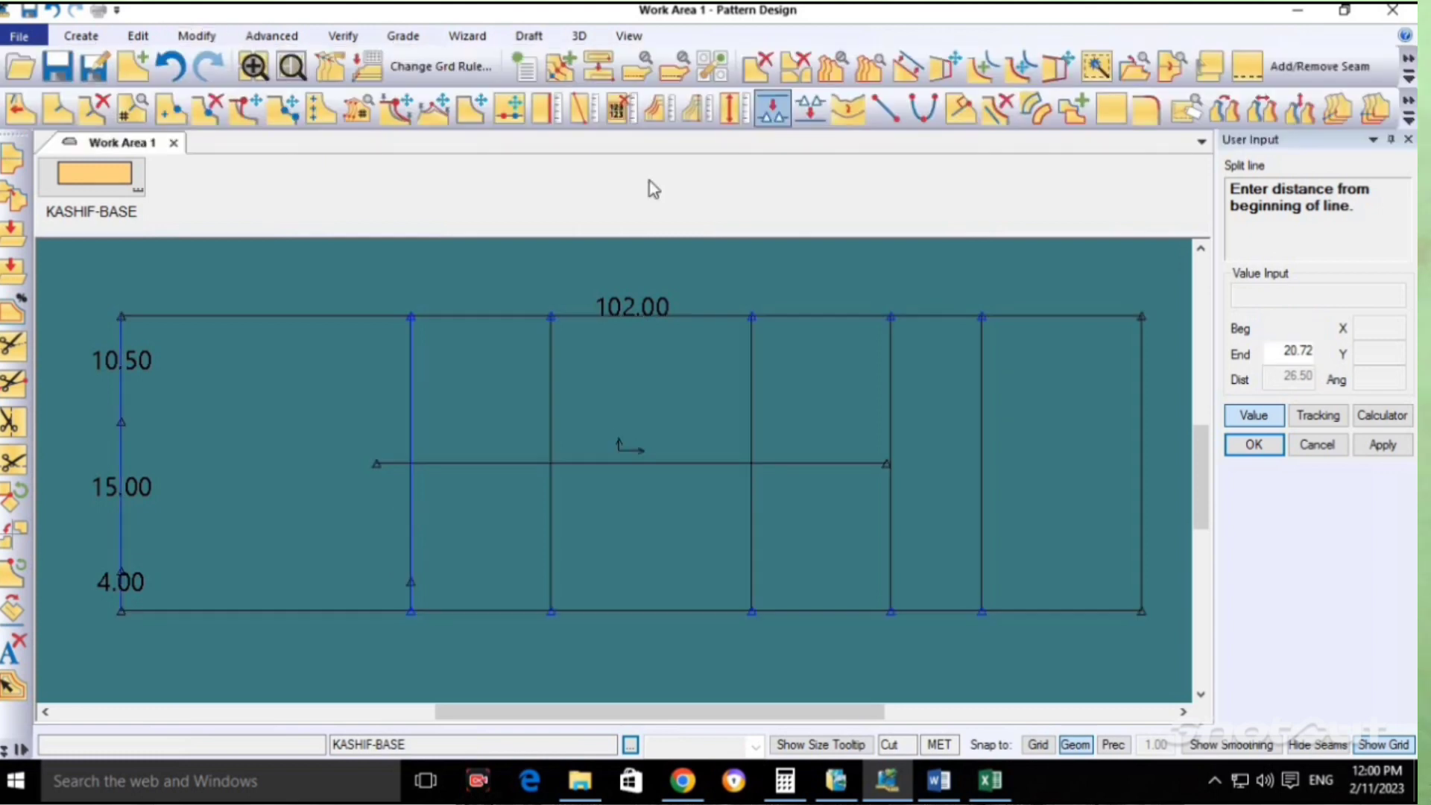
click(416, 513)
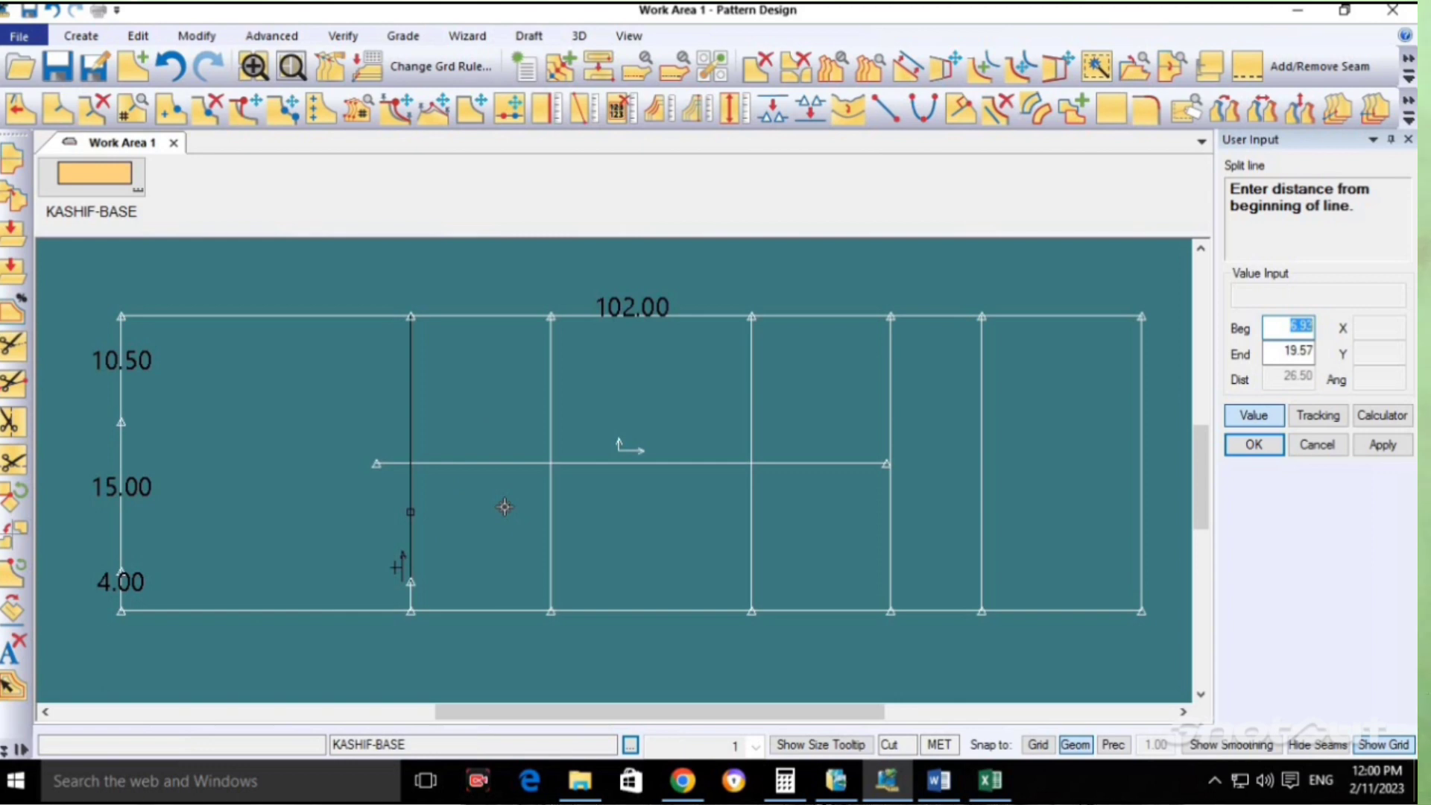
key(alt+Tab)
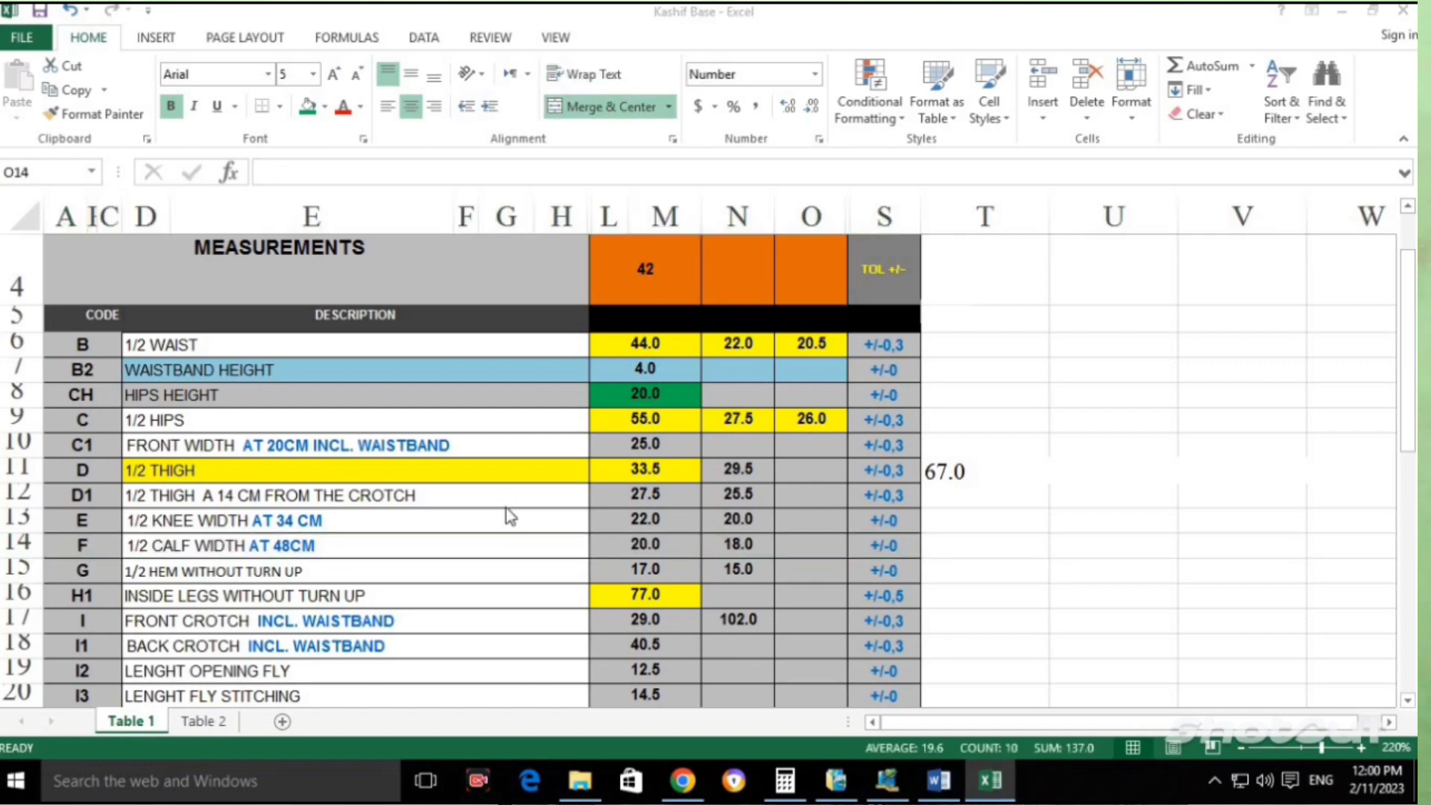
key(alt+Tab)
key(alt+Tab)
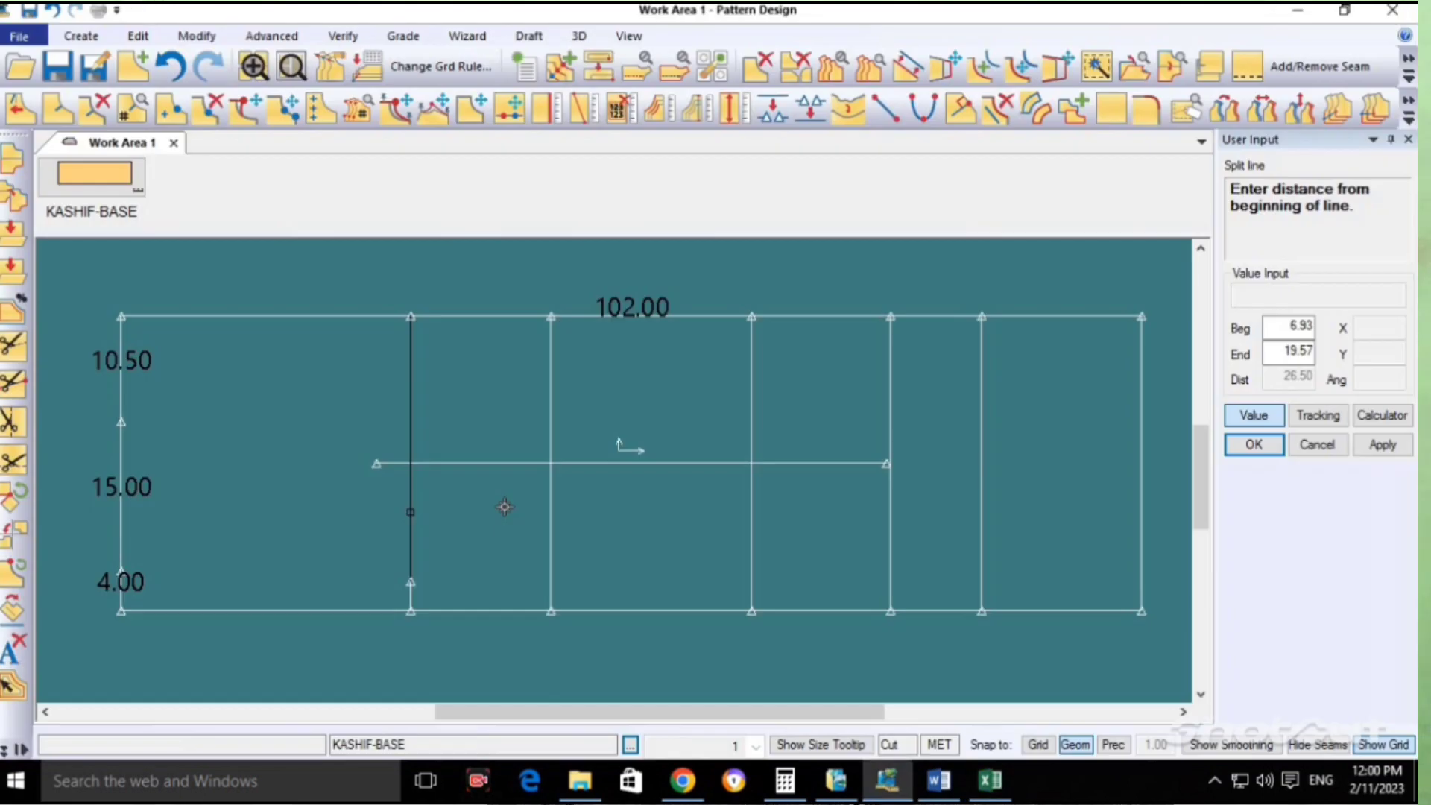
Split the calf line 18 cm above its lower split point and end the Split Line command.
click(452, 520)
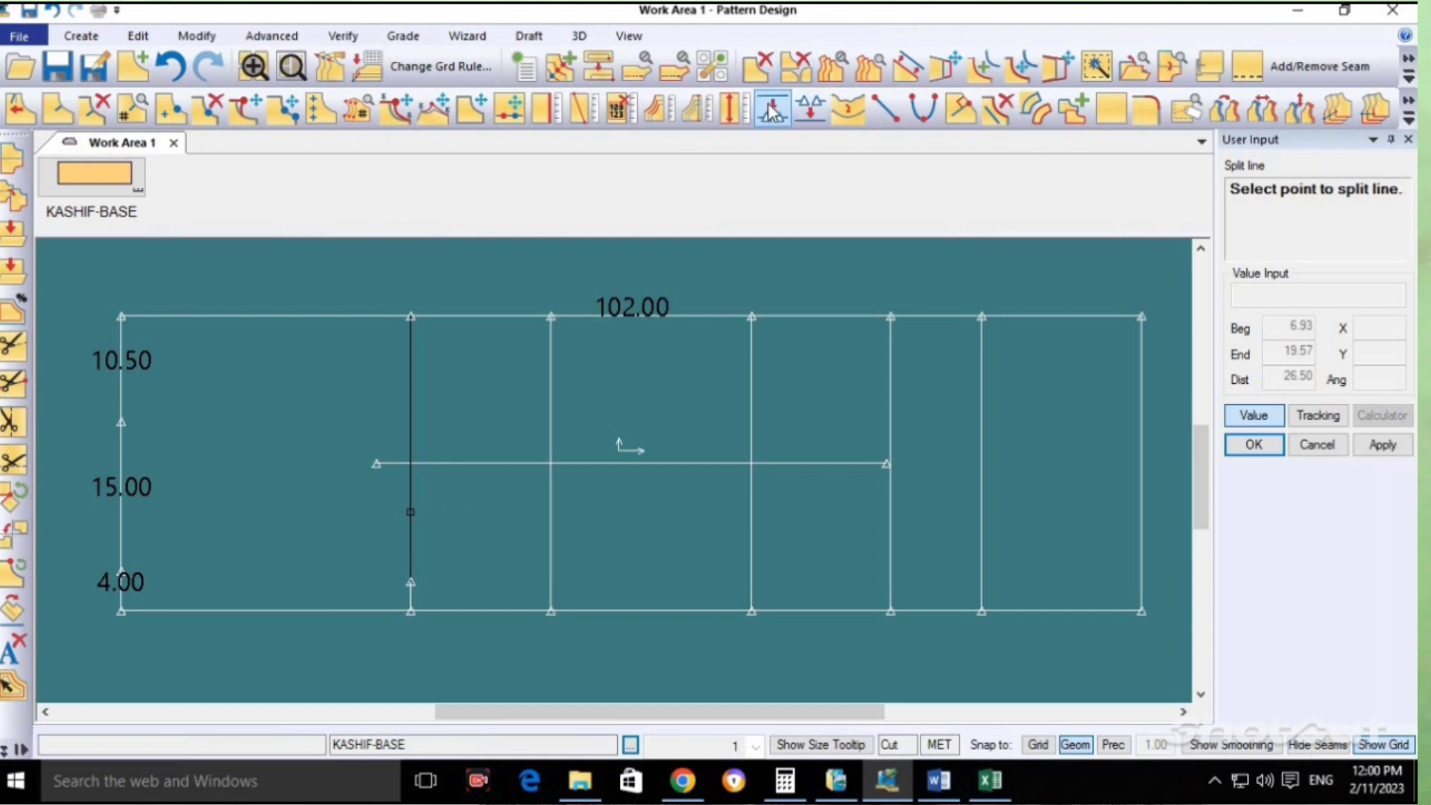
click(402, 566)
text(1)
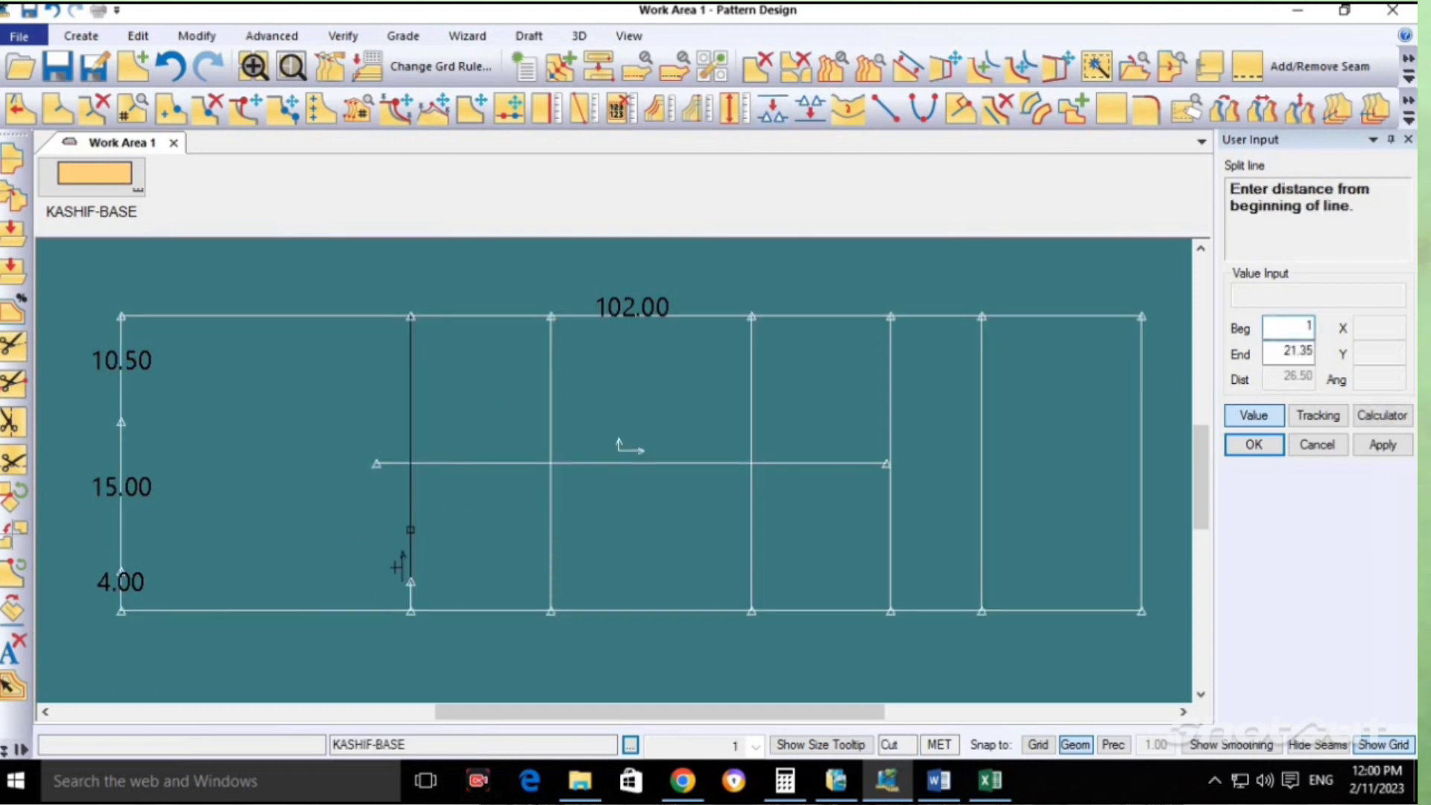
text(8)
key(Return)
right_click(495, 376)
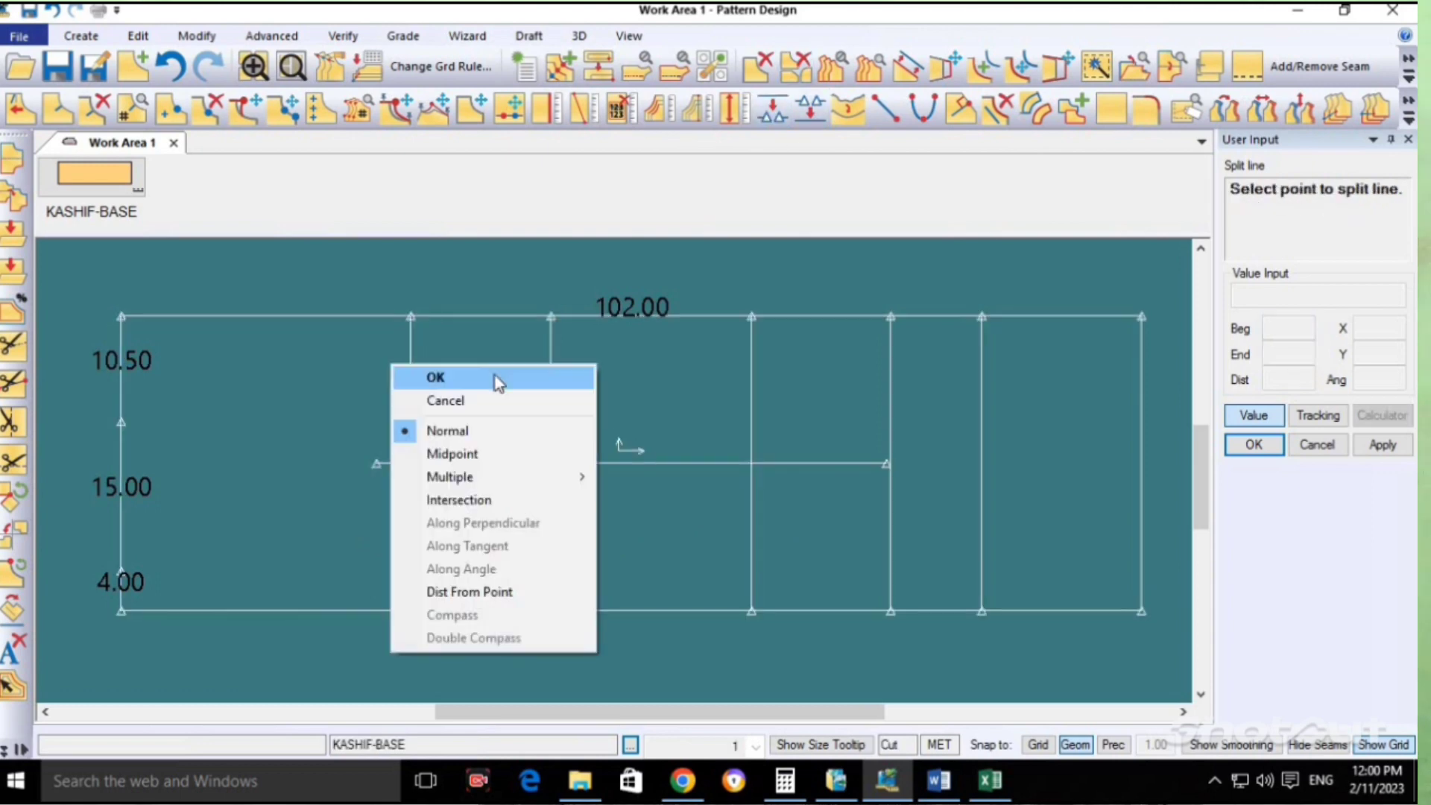
click(495, 376)
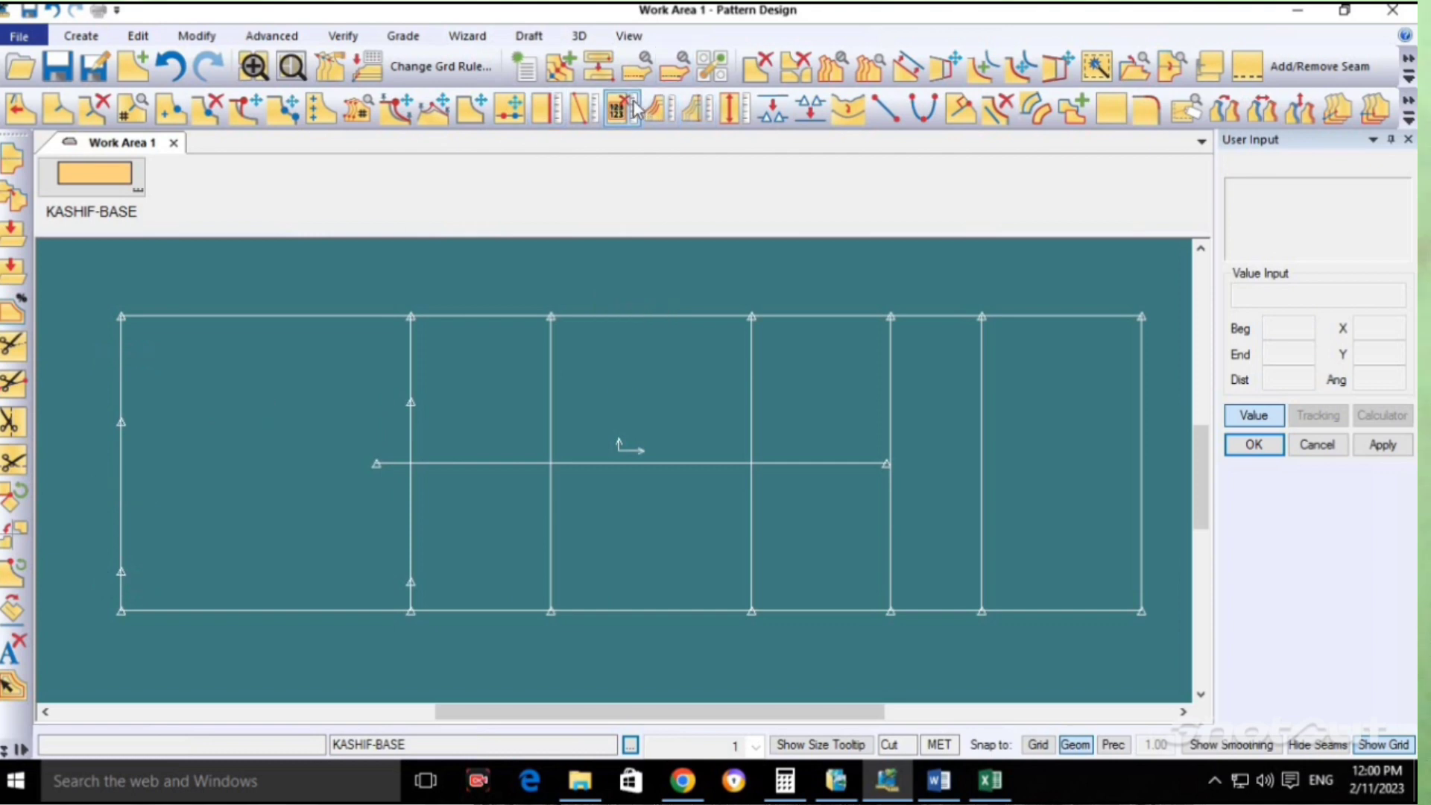
Measure the lengths of the middle calf line segment and the middle hem line segment with Line Length.
click(542, 112)
click(411, 432)
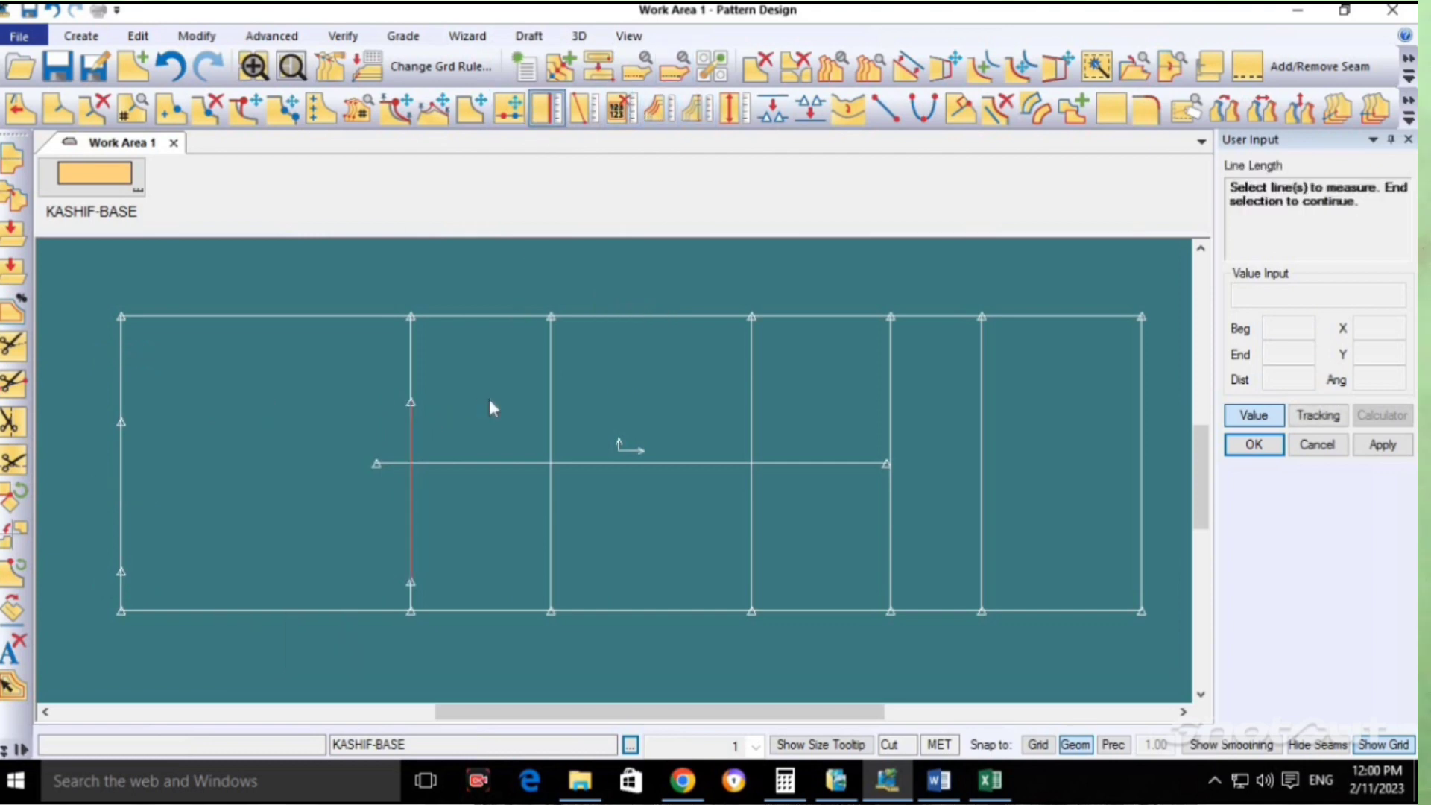
right_click(492, 395)
click(493, 399)
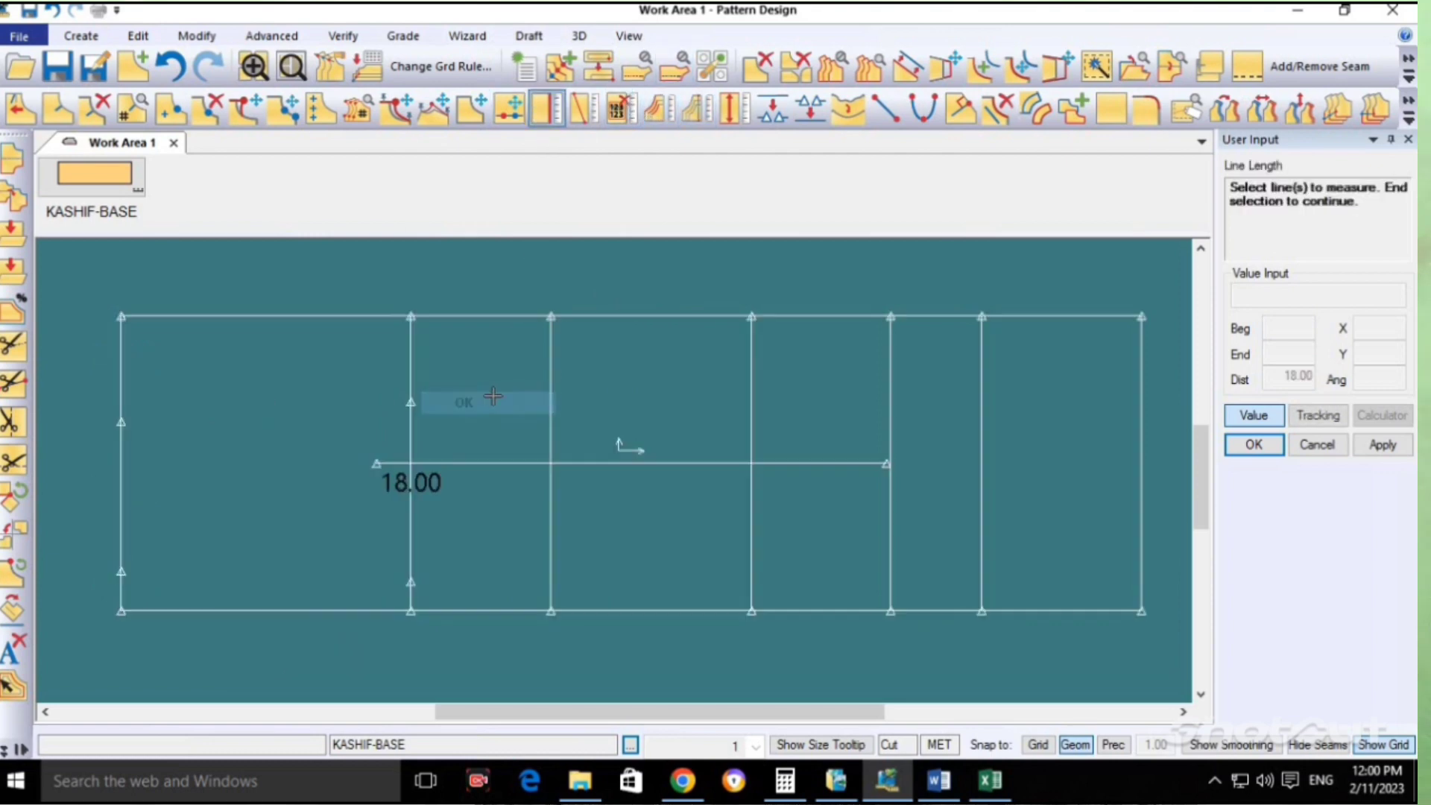
click(122, 476)
right_click(199, 472)
click(216, 481)
right_click(255, 486)
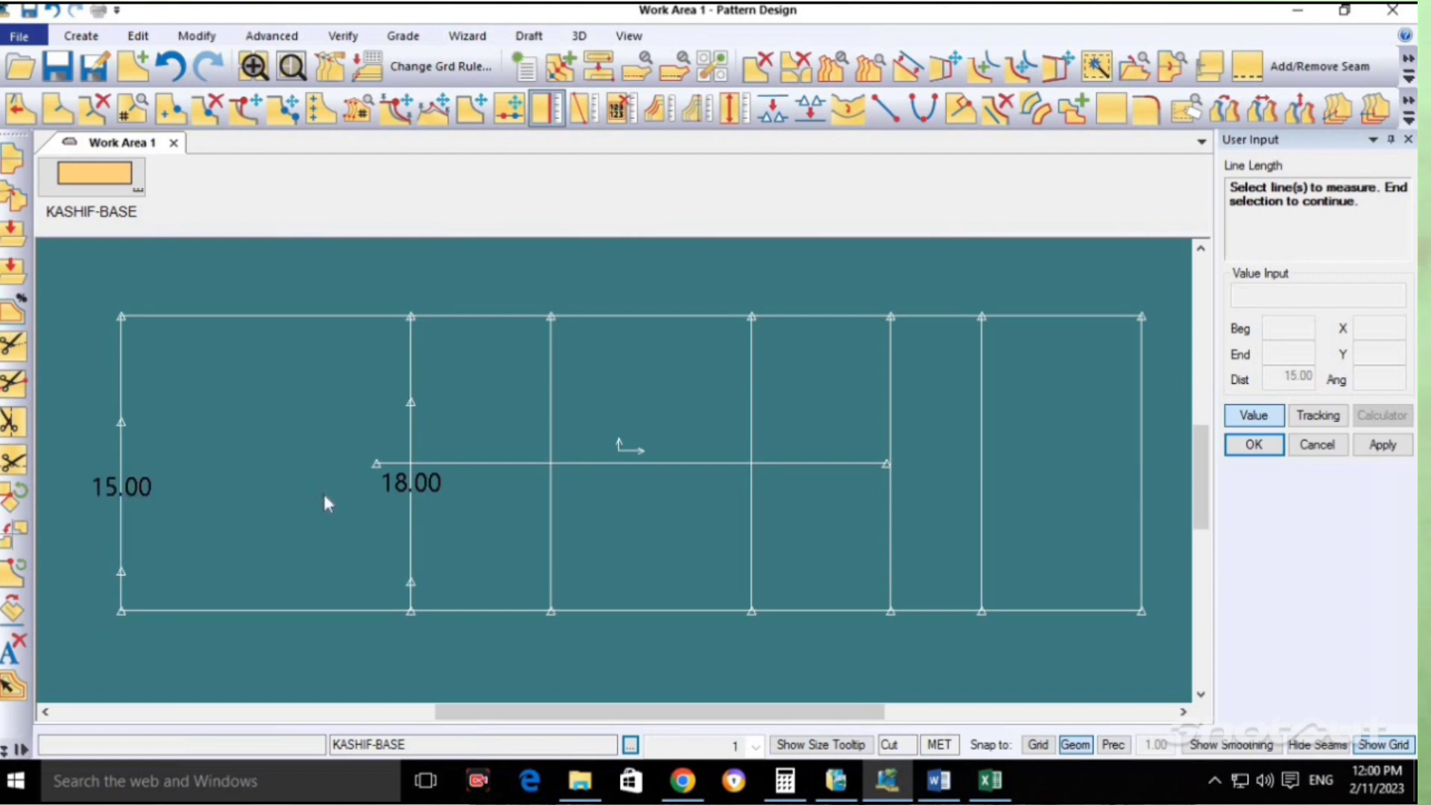
click(324, 493)
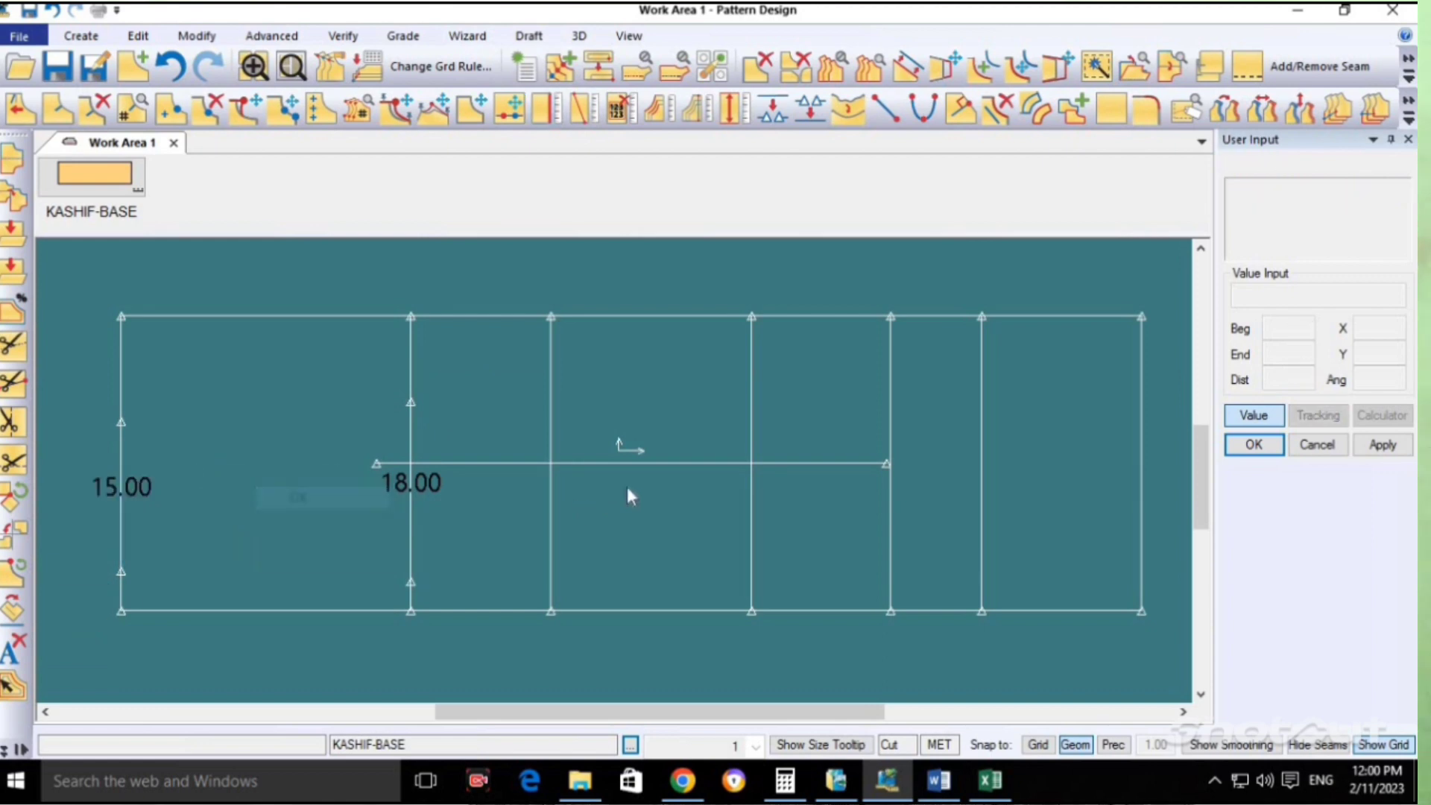
Split the knee line 3 cm from its lower end.
click(772, 109)
click(551, 564)
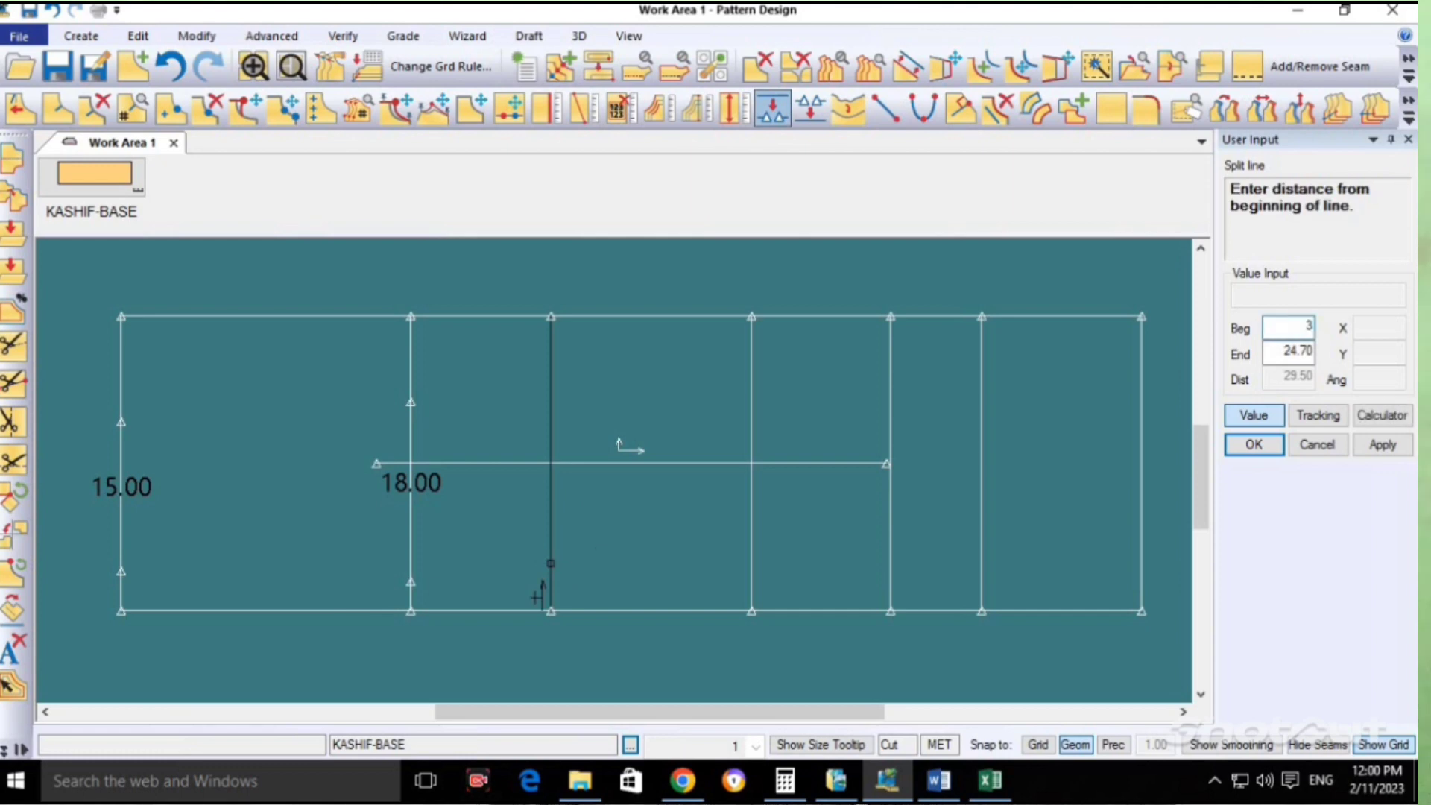
text(3)
key(Return)
Look up the 1/2 KNEE WIDTH AT 34 CM row in Excel, then split the knee line 20 cm above its lower split point in Pattern Design.
key(alt+Tab)
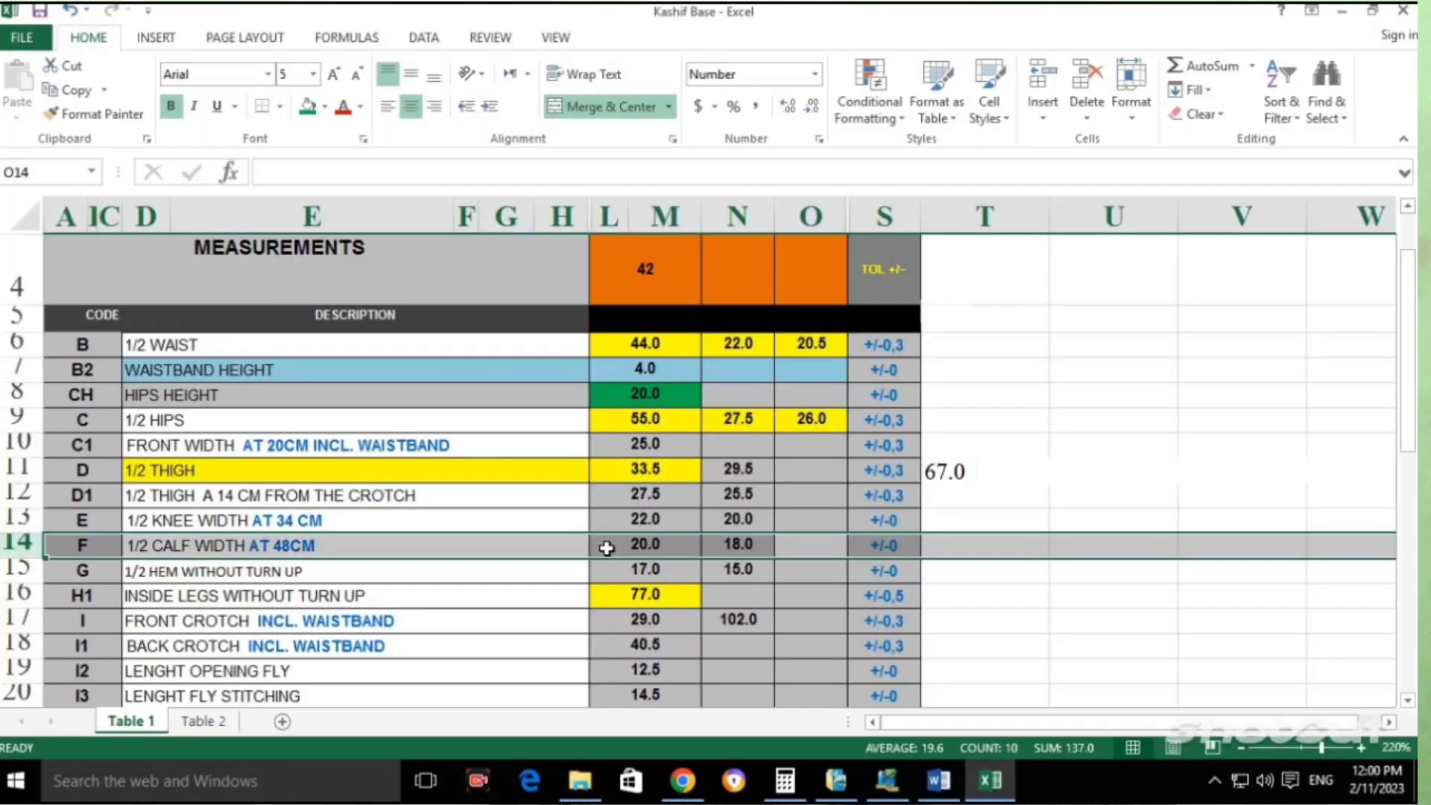
key(Up)
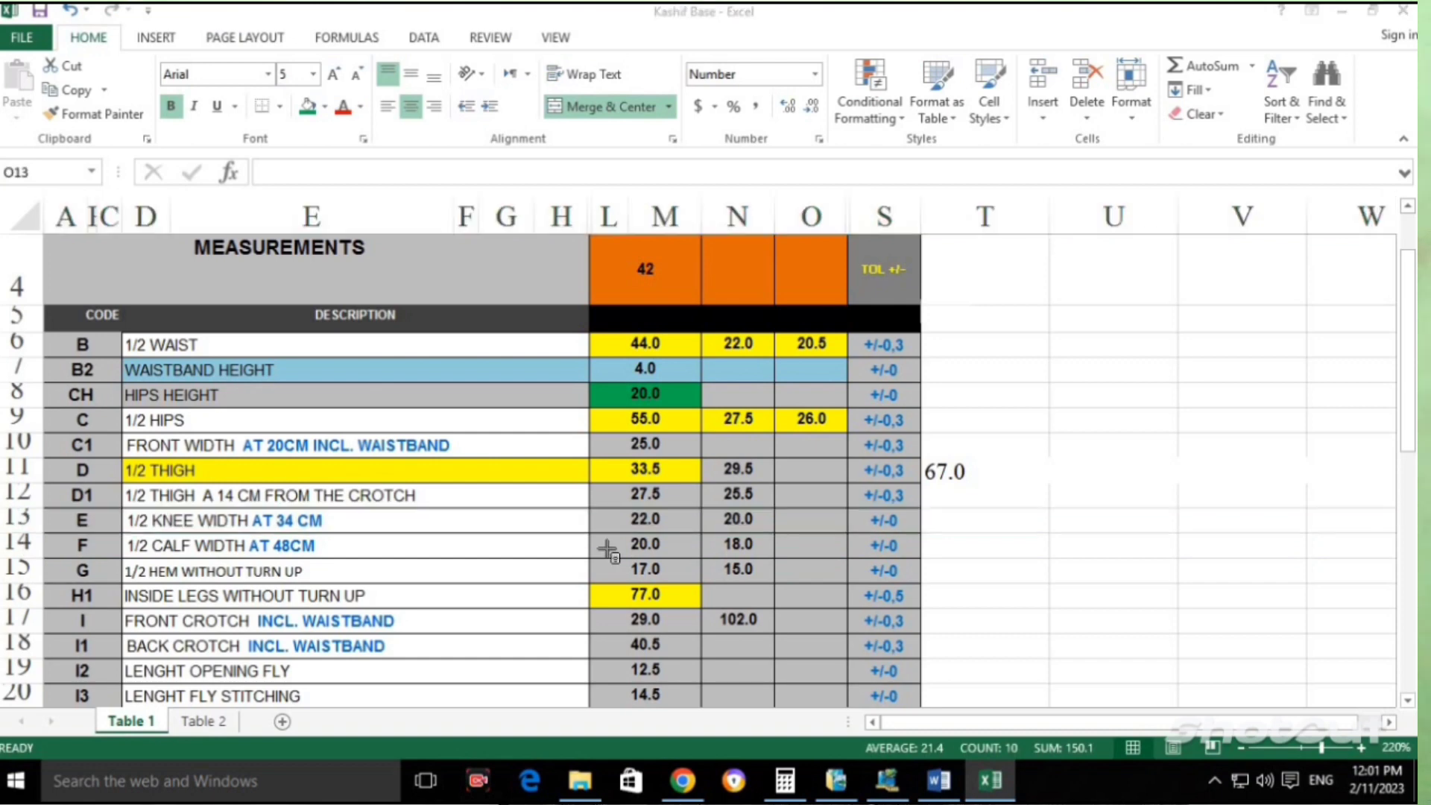
key(alt+Tab)
click(551, 516)
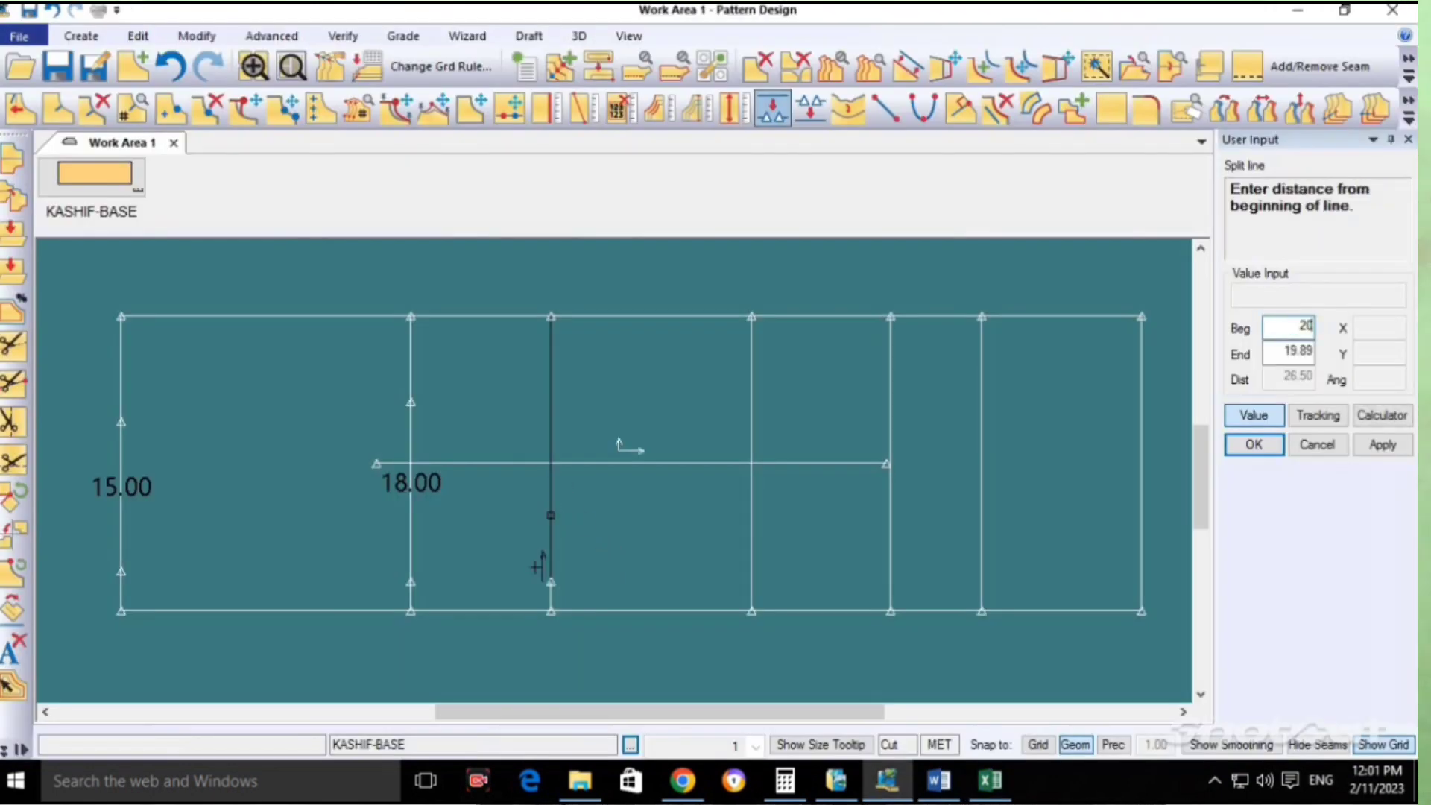
key(Return)
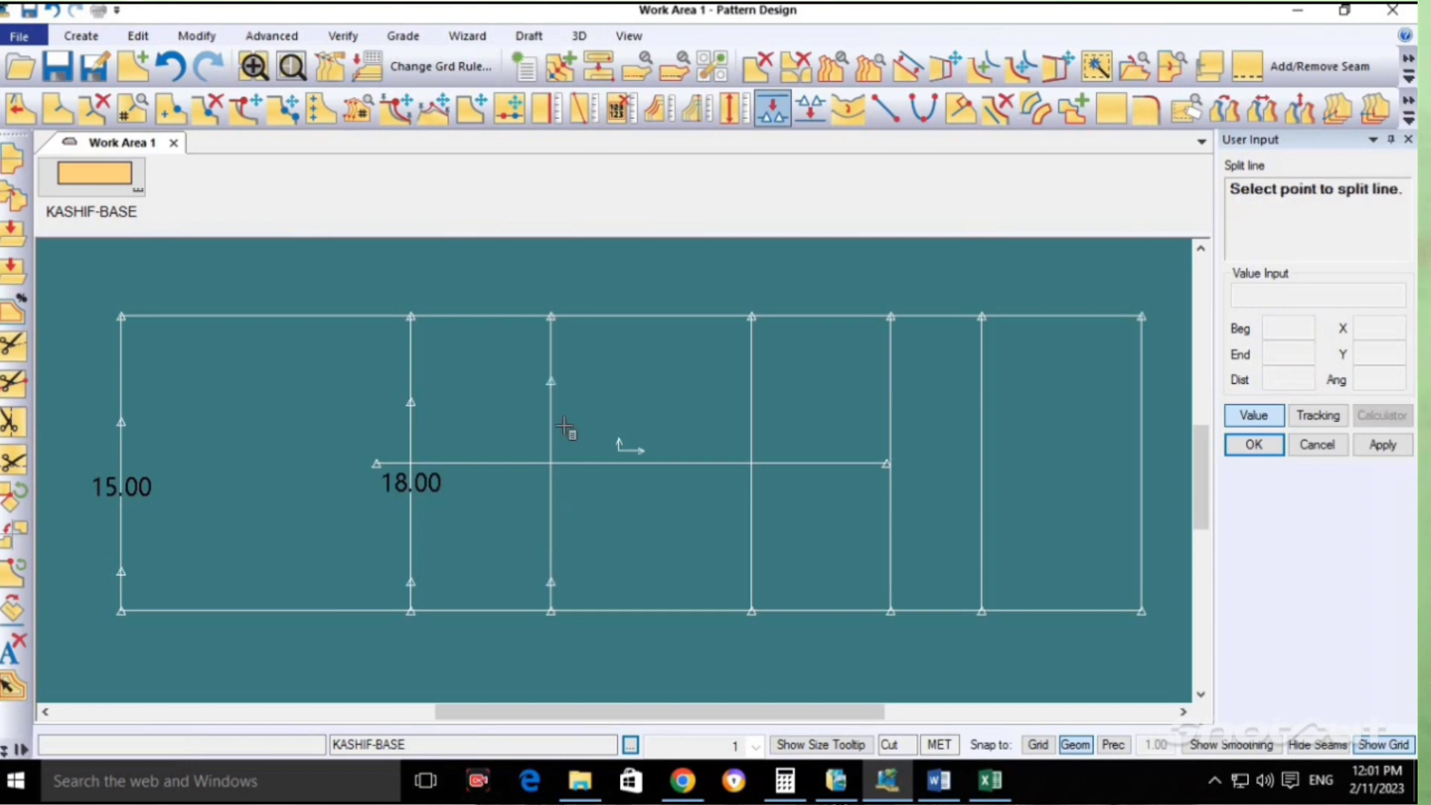
right_click(600, 383)
click(600, 383)
Measure the length of the middle knee line segment with Line Length.
click(546, 112)
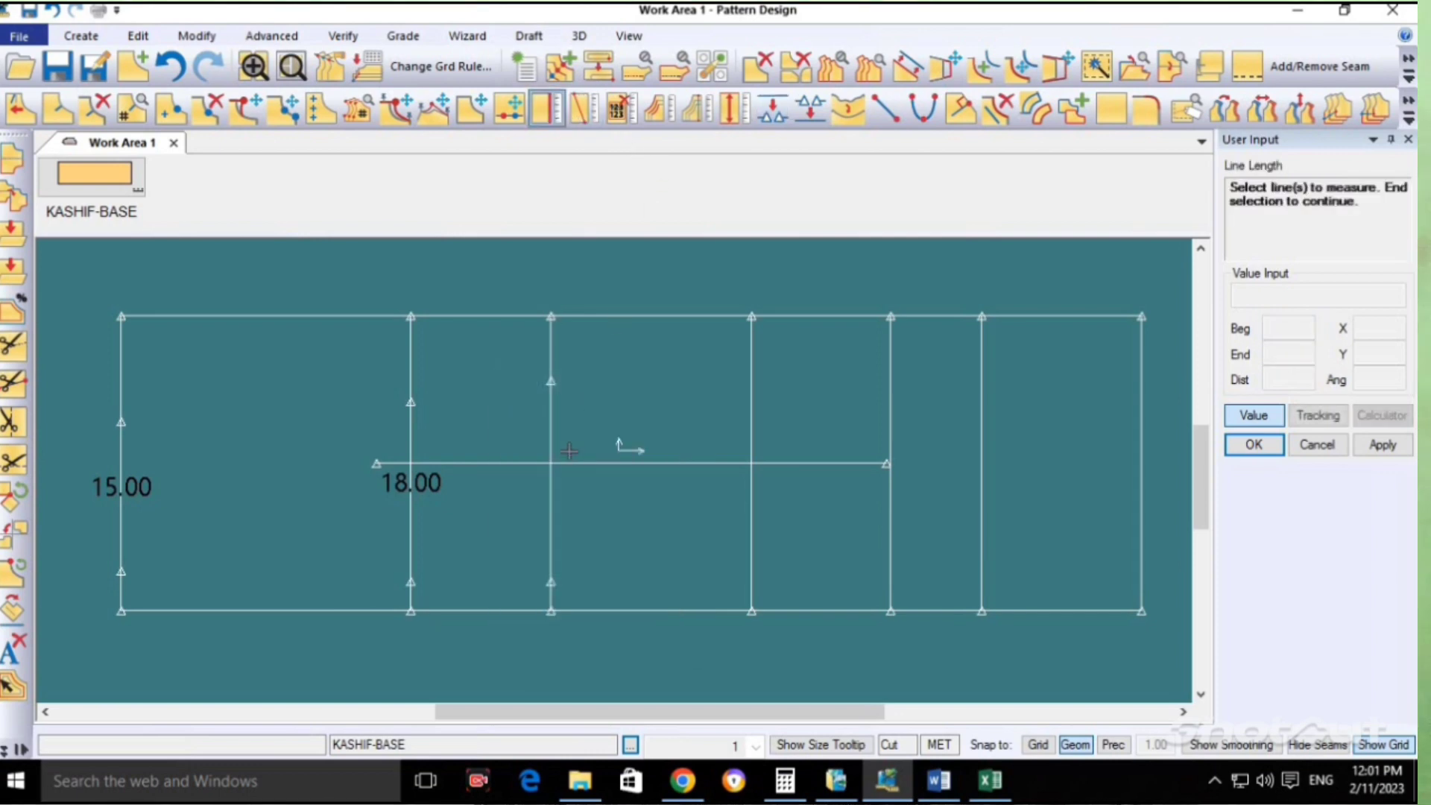
click(551, 432)
right_click(546, 399)
click(571, 410)
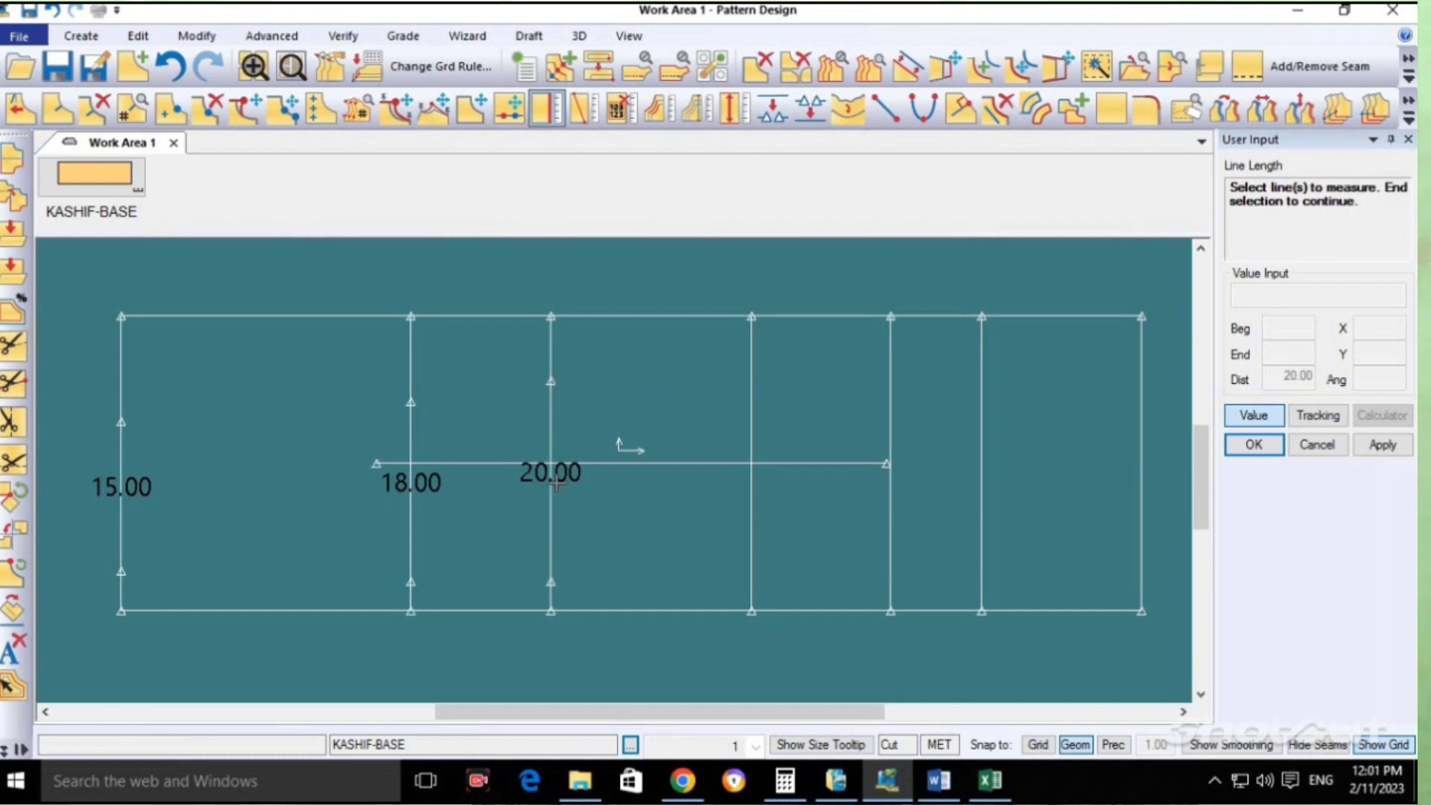
right_click(664, 378)
click(664, 380)
Look up the 1/2 THIGH A 14 CM FROM THE CROTCH row in Excel, then split that thigh line 2 cm from its lower end in Pattern Design.
key(alt+Tab)
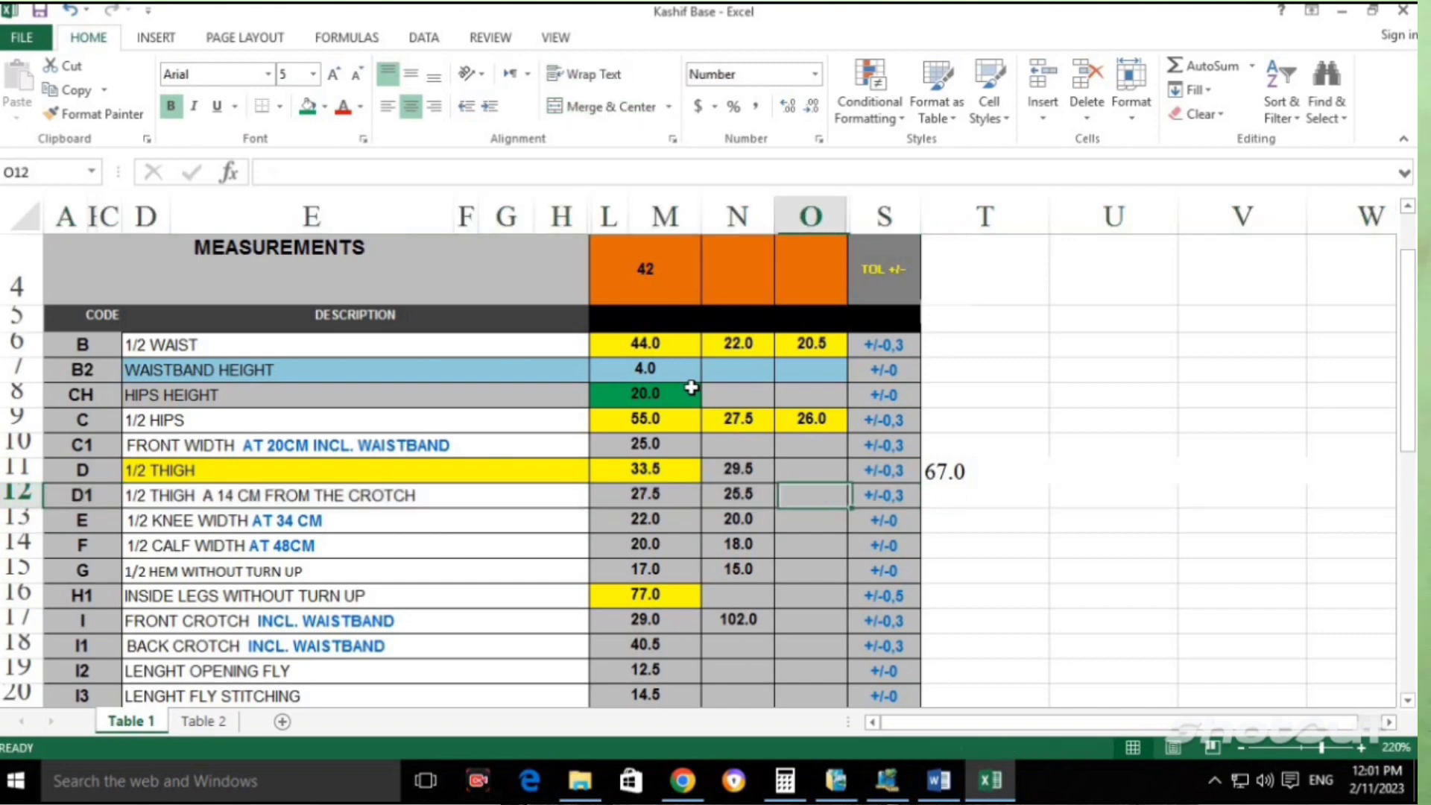
key(Left)
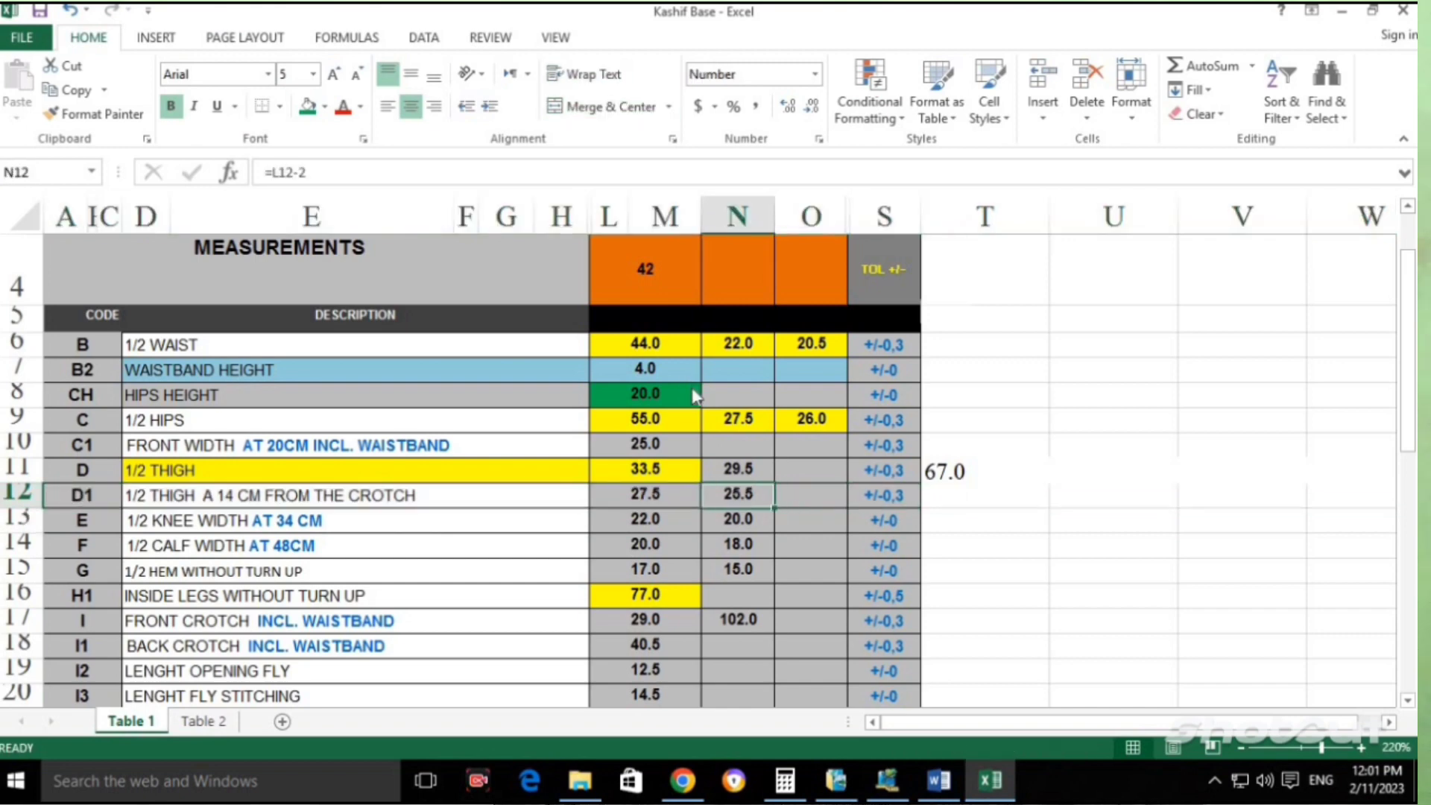
key(alt+Tab)
click(773, 108)
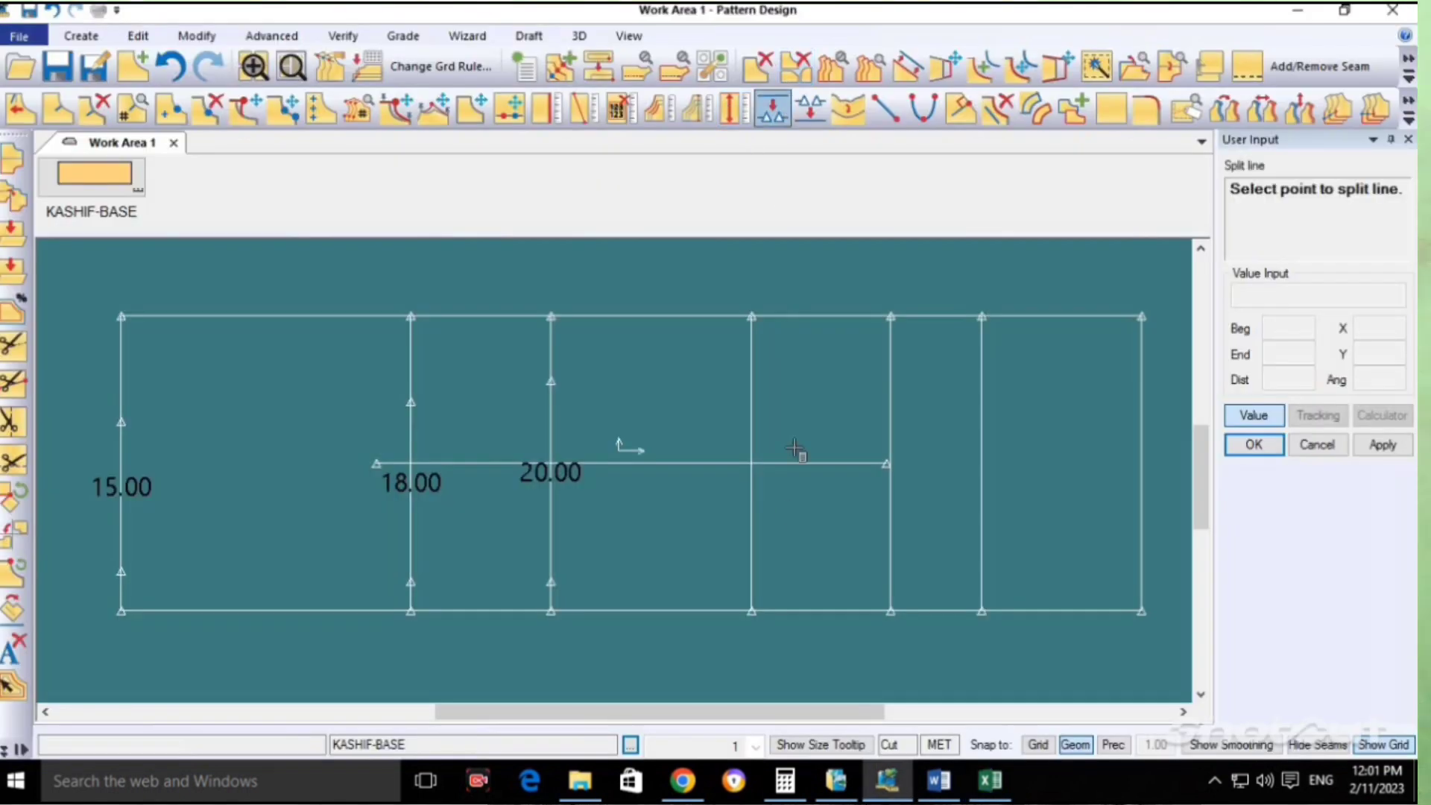
click(752, 553)
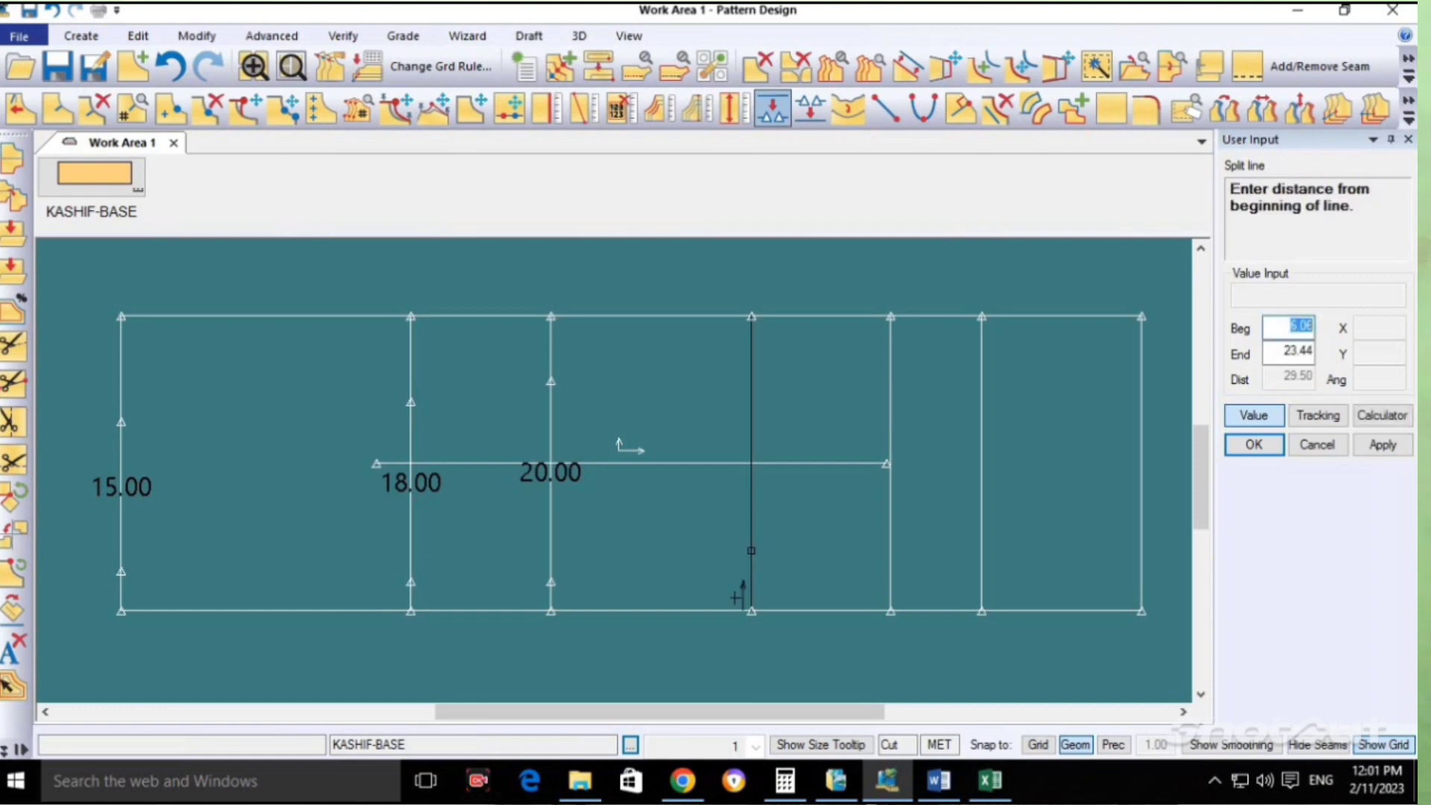
key(Return)
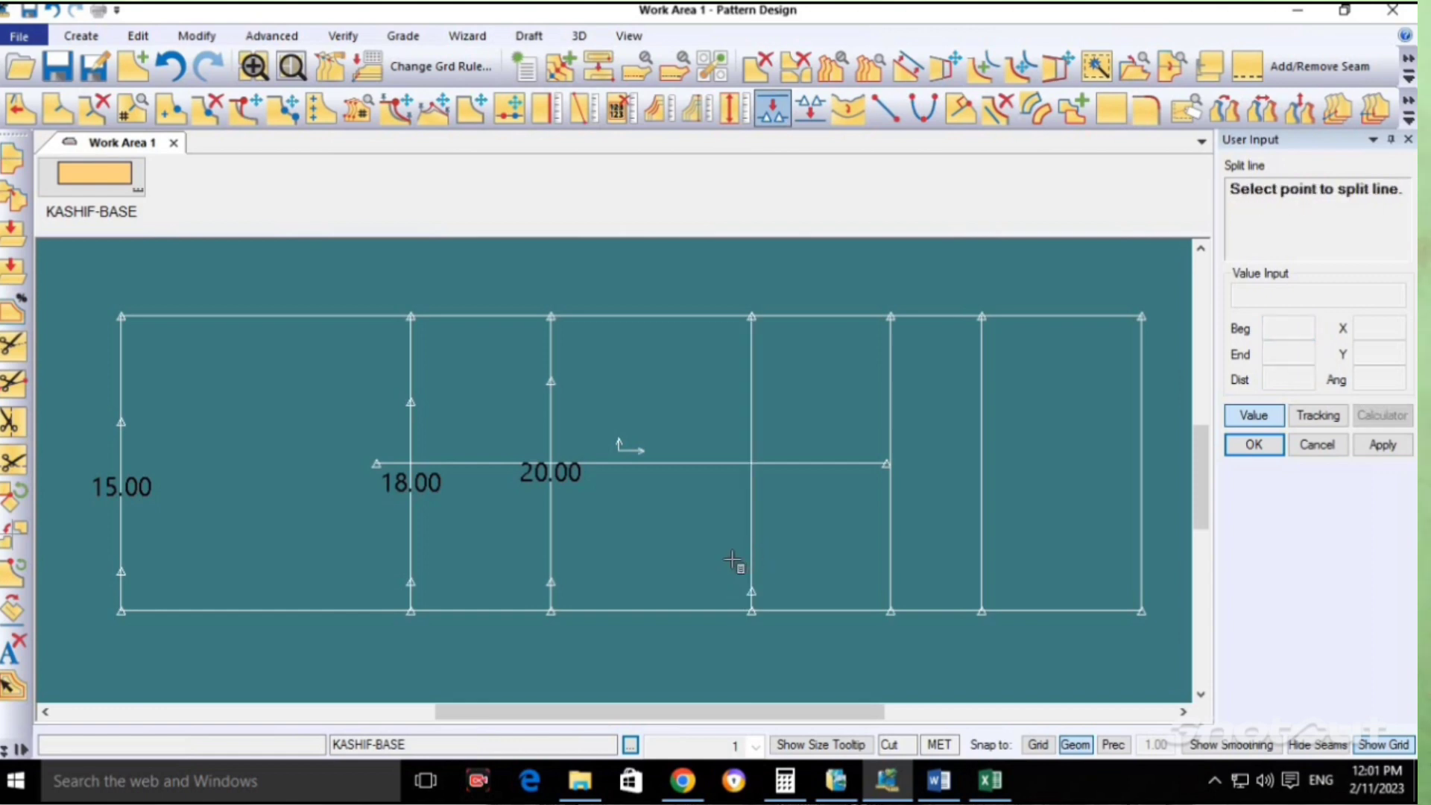
Recheck the thigh width in Excel and split the same thigh line 25.5 cm above its lower split point in Pattern Design.
click(748, 556)
key(alt+Tab)
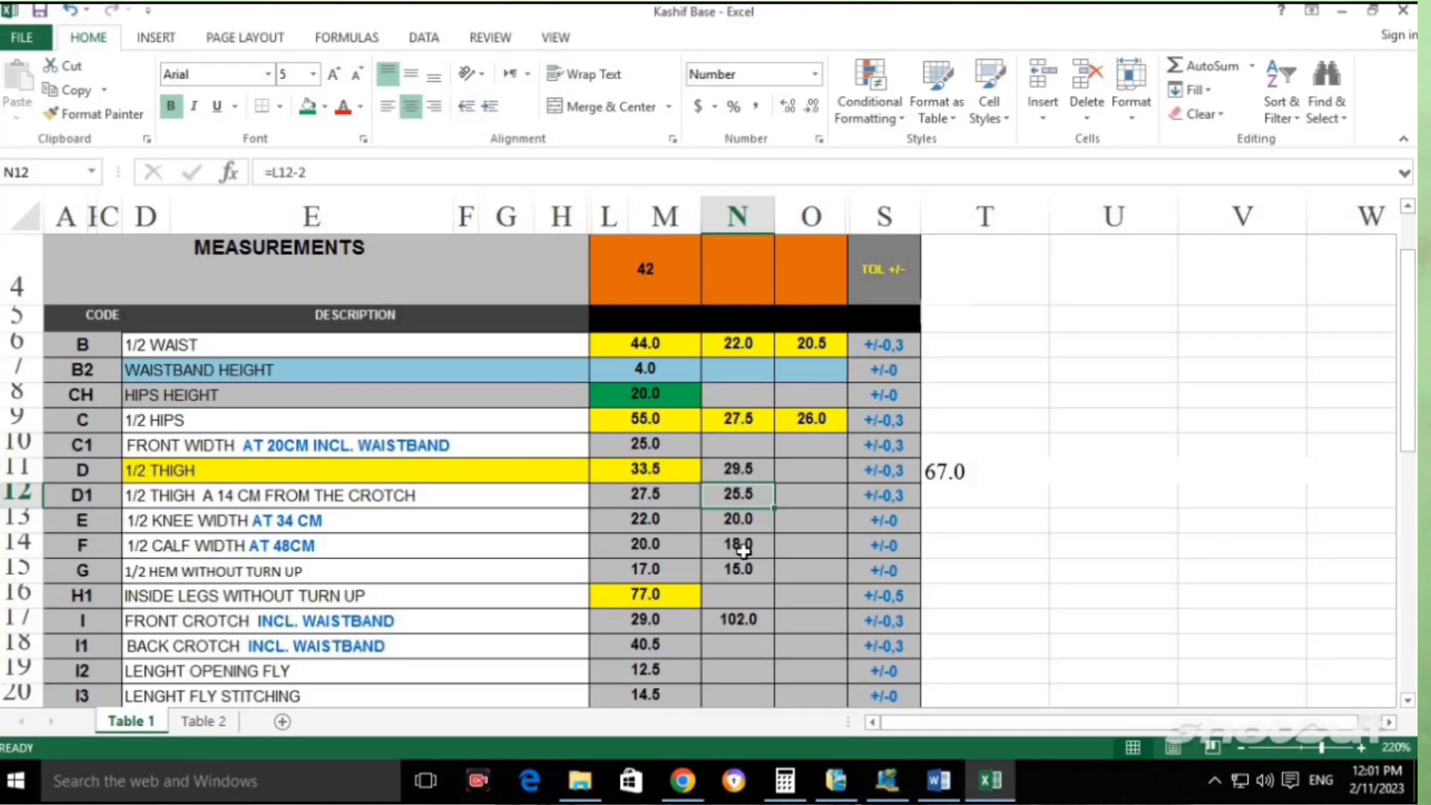
key(alt+Tab)
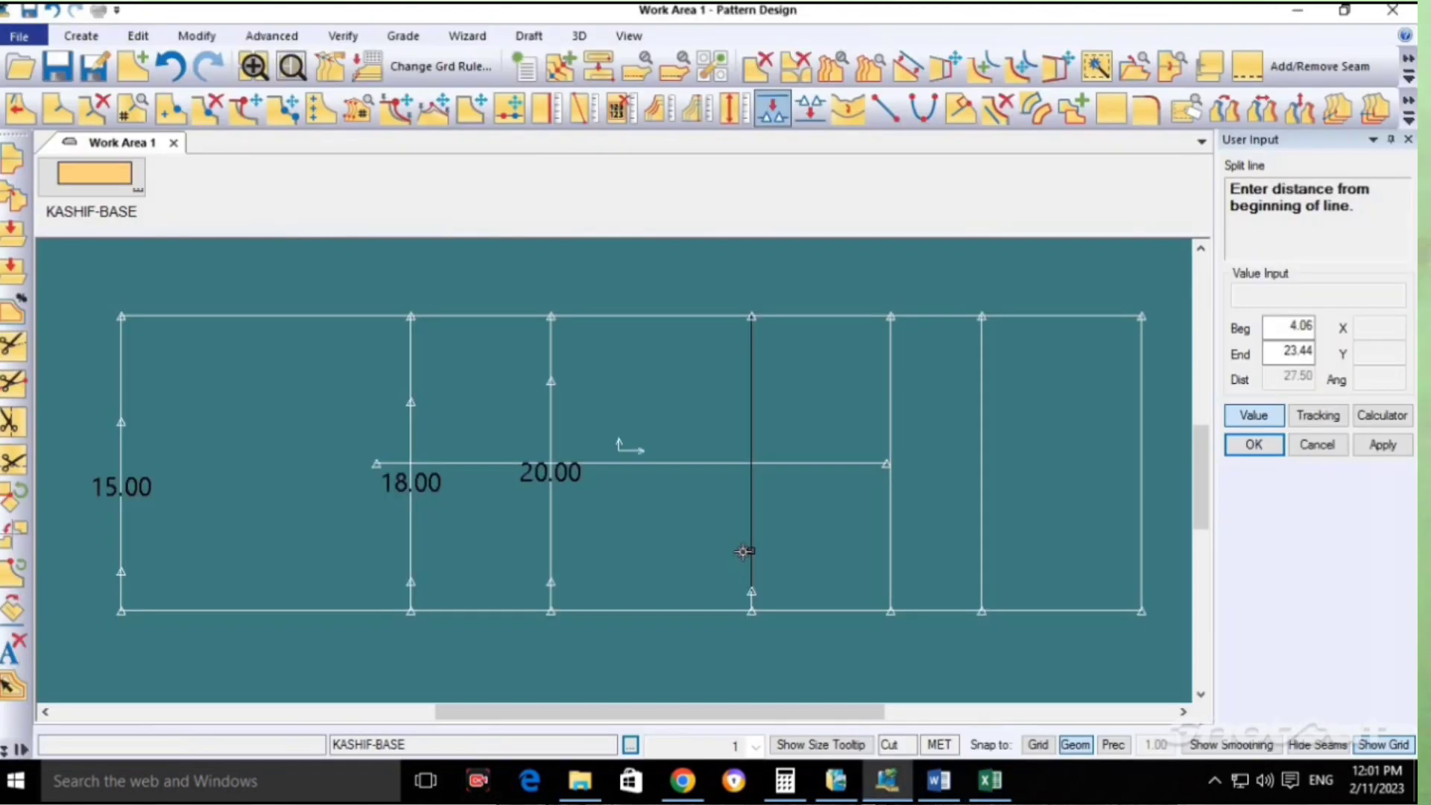
key(Return)
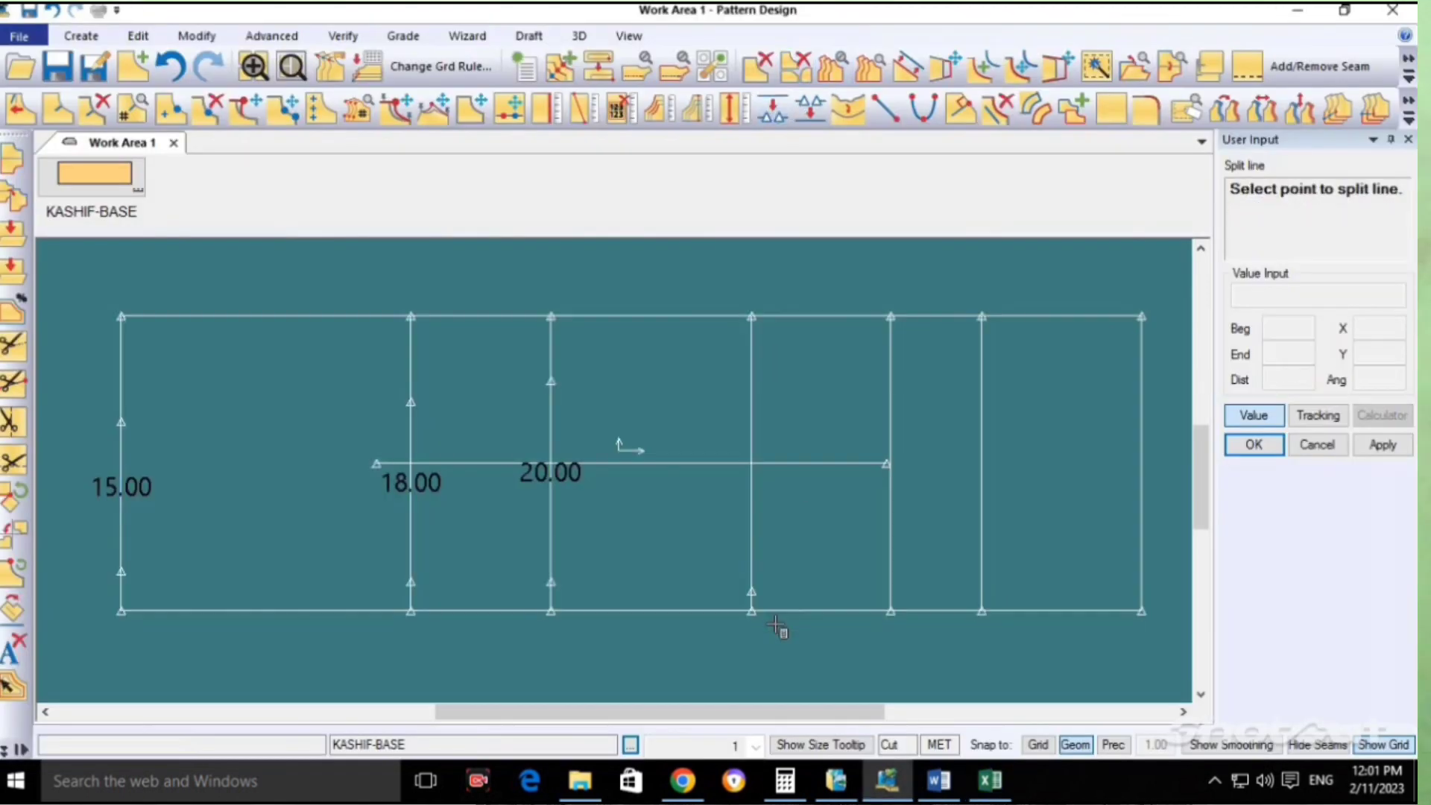
click(751, 544)
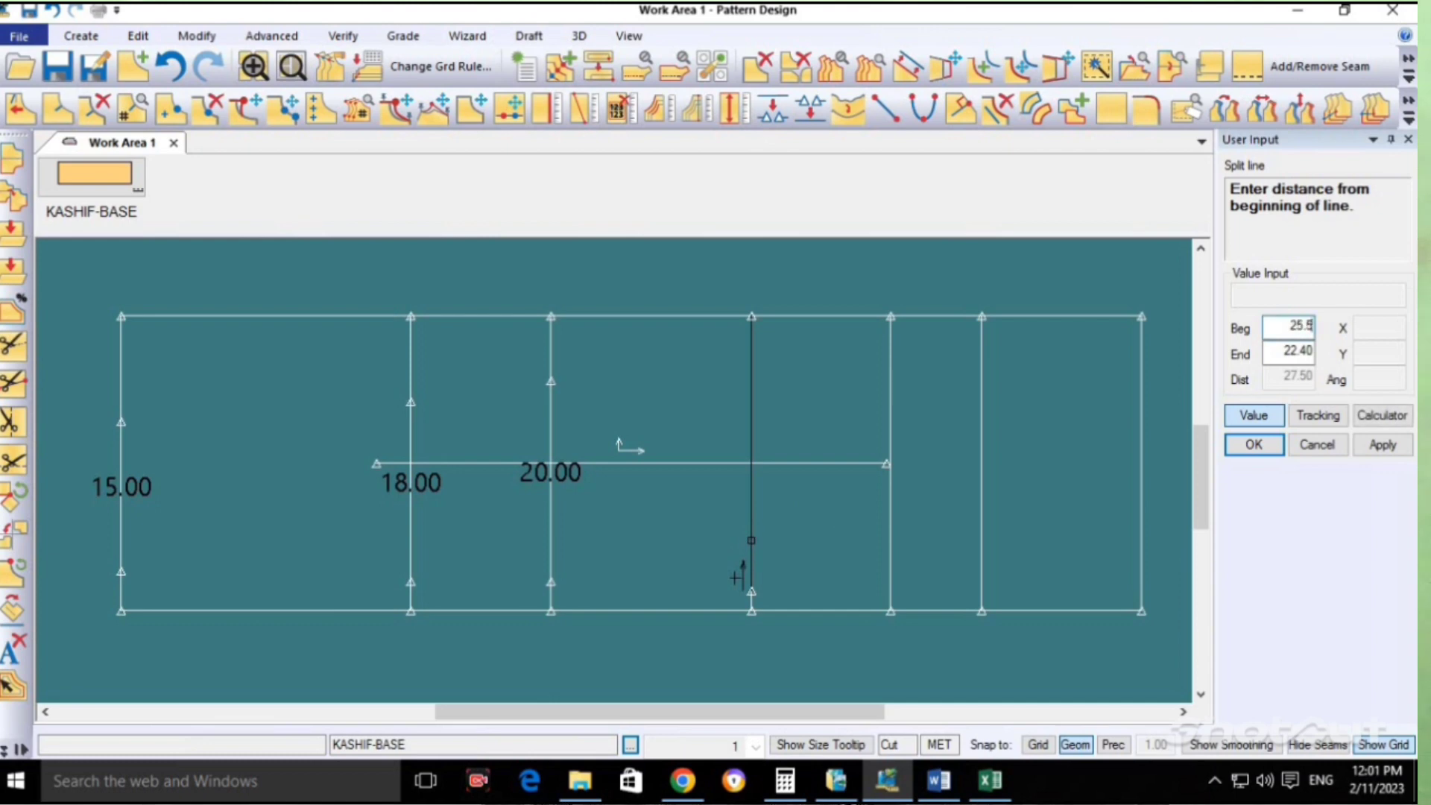
text(25.5)
key(Return)
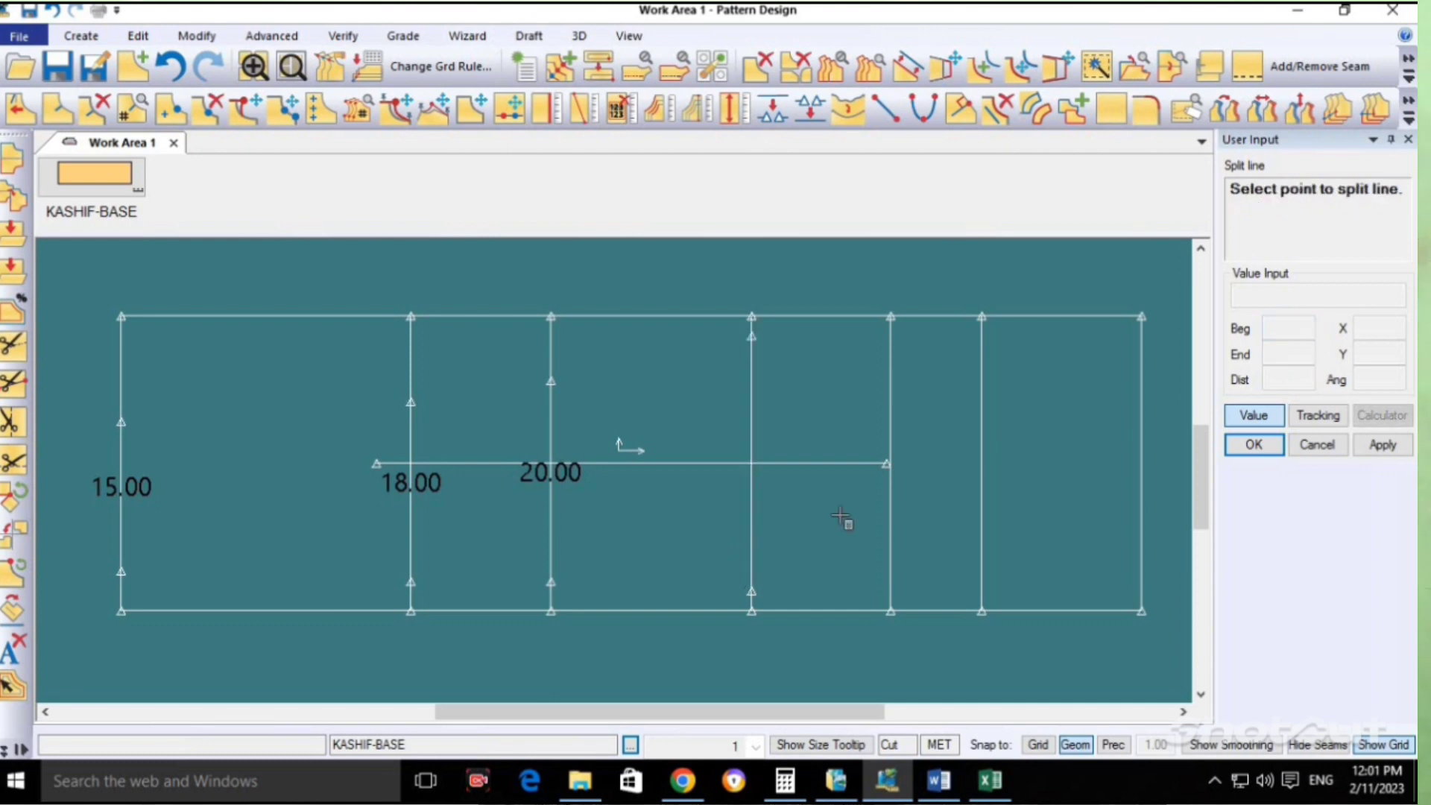
Look up the 1/2 THIGH row in Excel, then measure the full thigh line at the crotch with Line Length in Pattern Design.
key(alt+Tab)
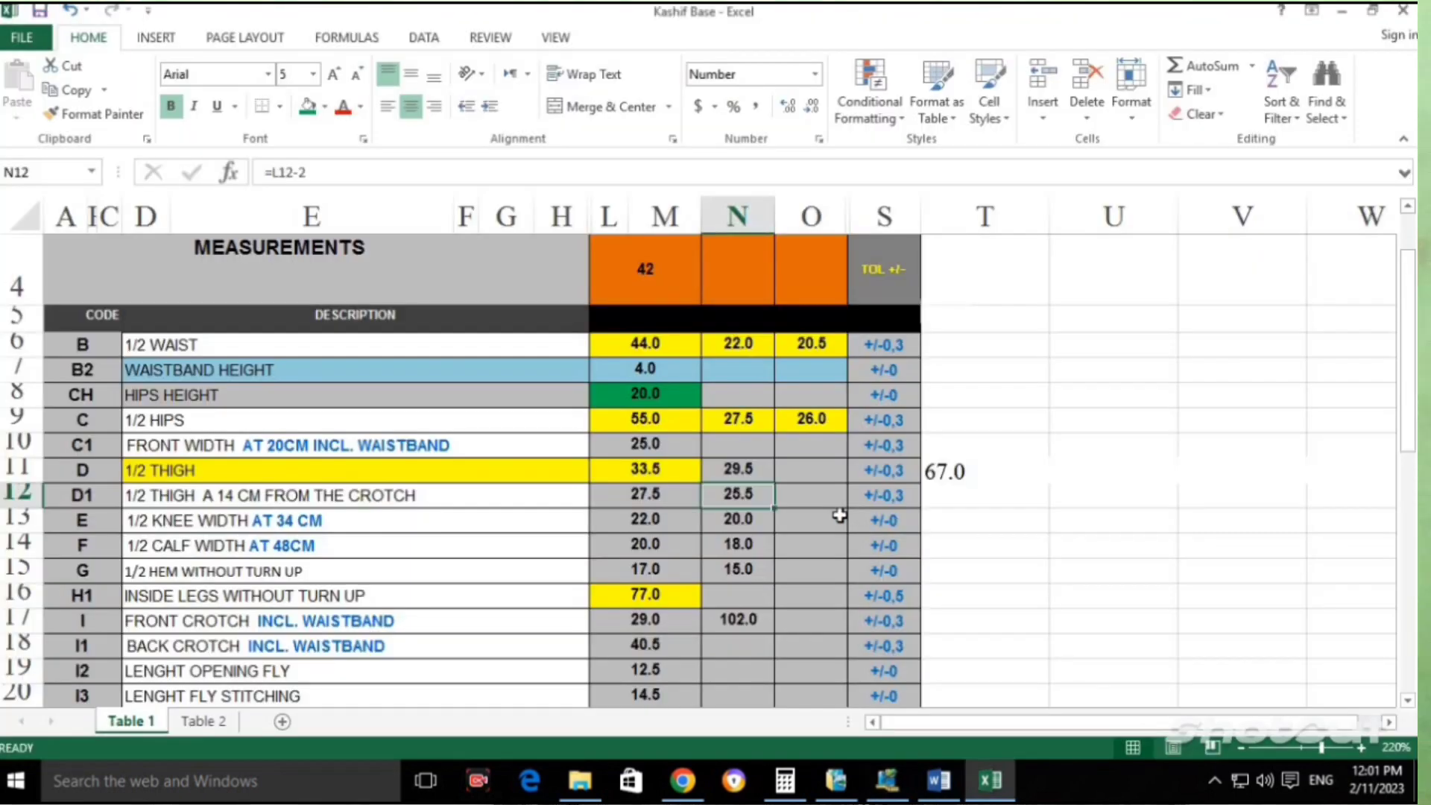
key(Up)
key(alt+Tab)
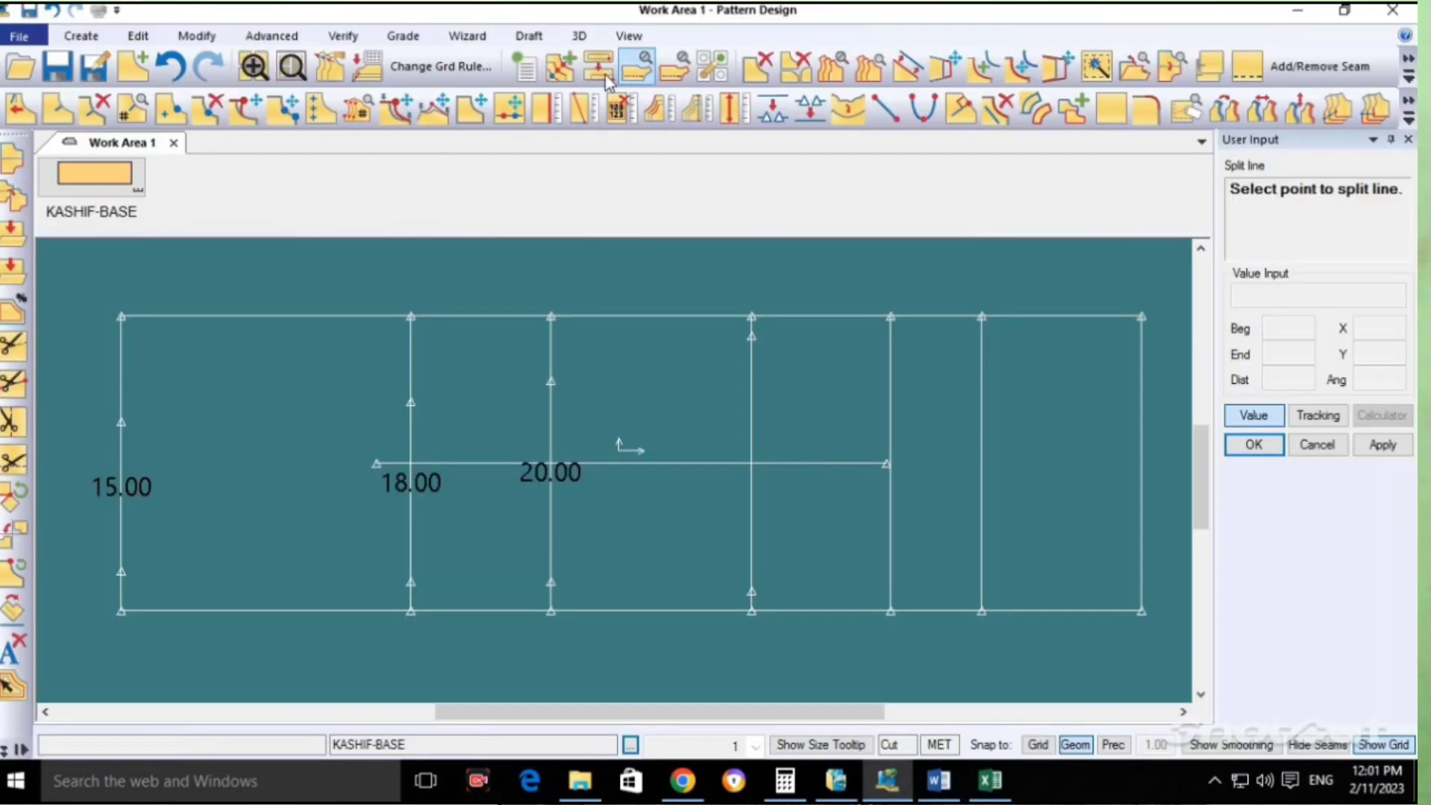
click(535, 110)
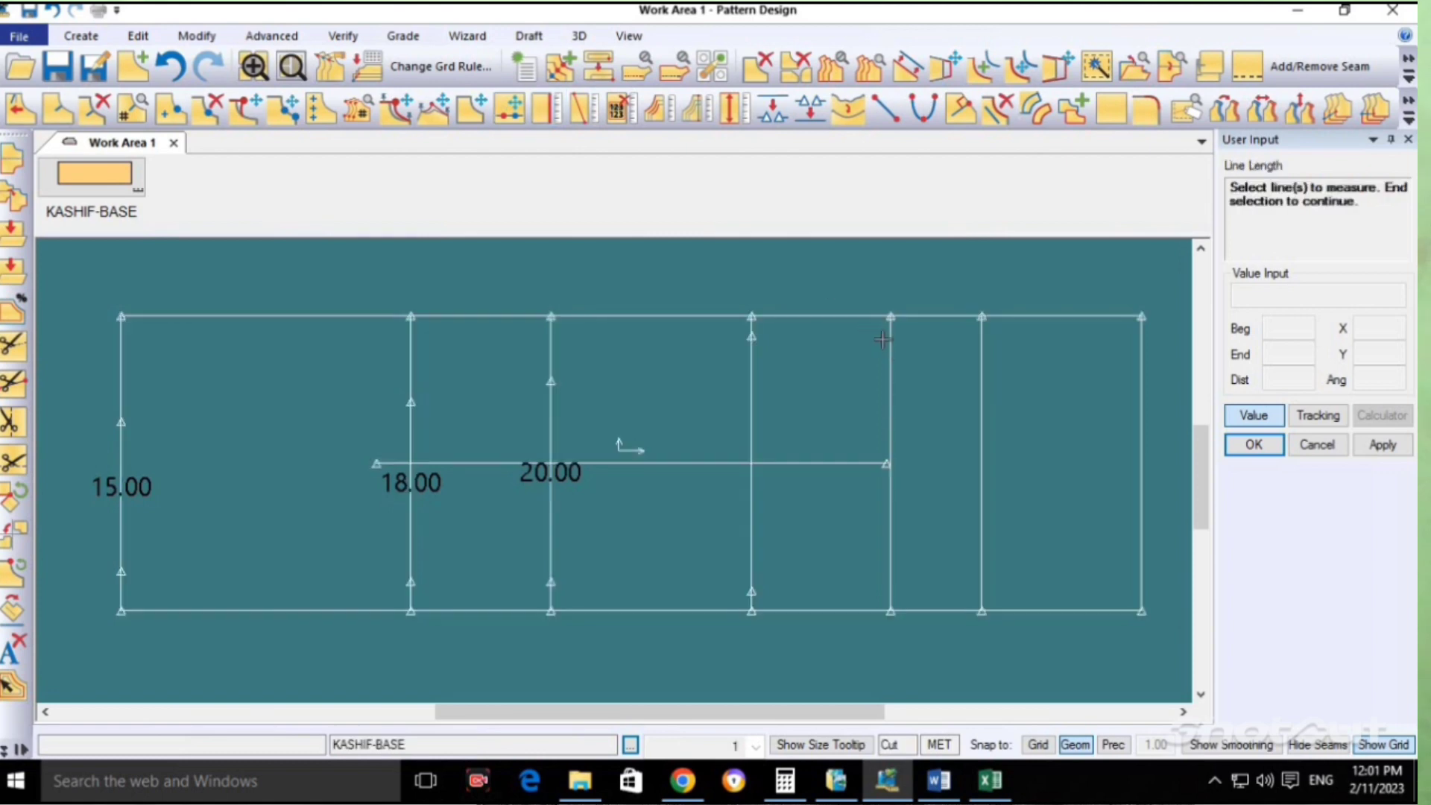
click(895, 360)
right_click(942, 384)
click(943, 426)
right_click(943, 383)
click(944, 385)
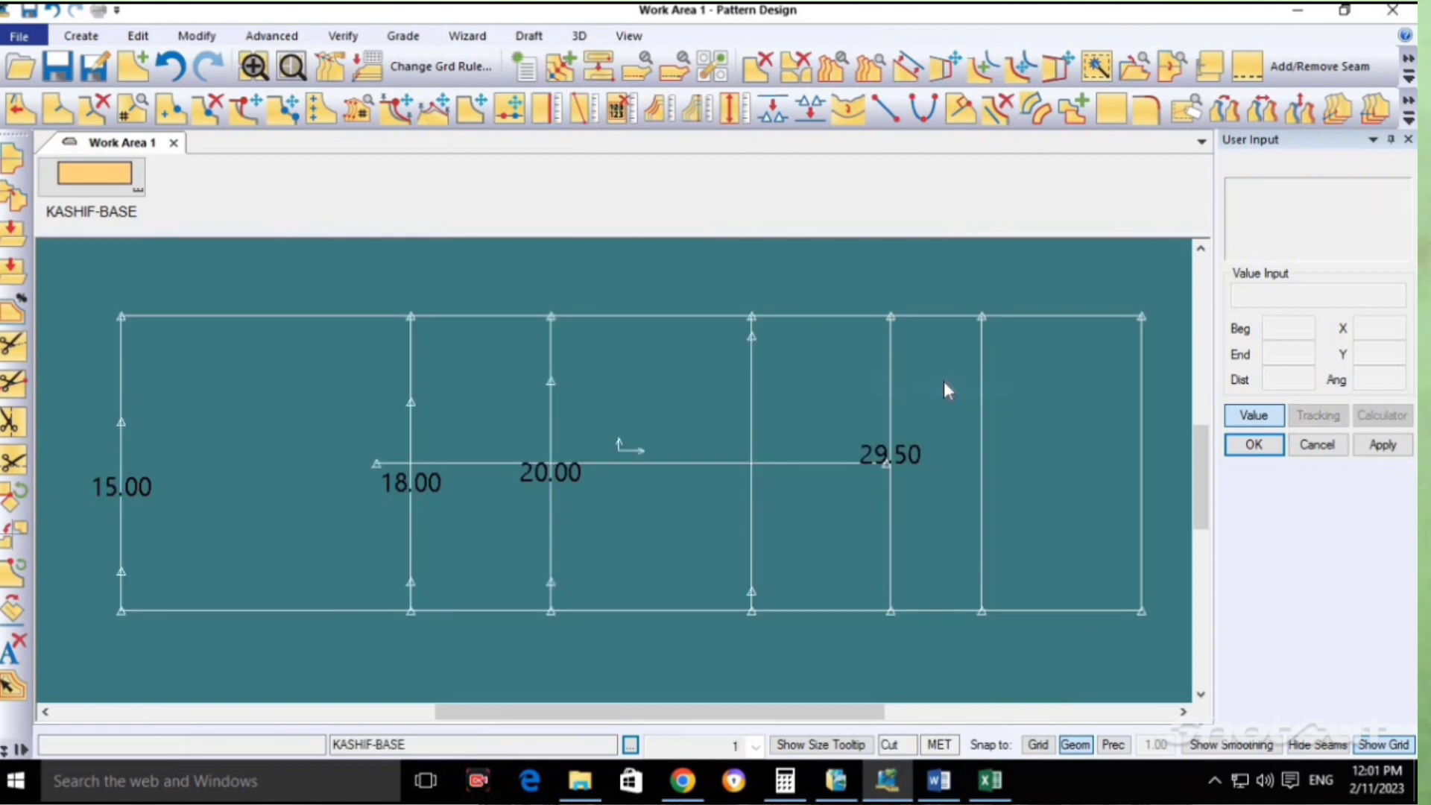
Switch to Excel and examine the front and adjusted widths in the 1/2 HIPS row.
key(alt+Tab)
key(Up)
key(Up)
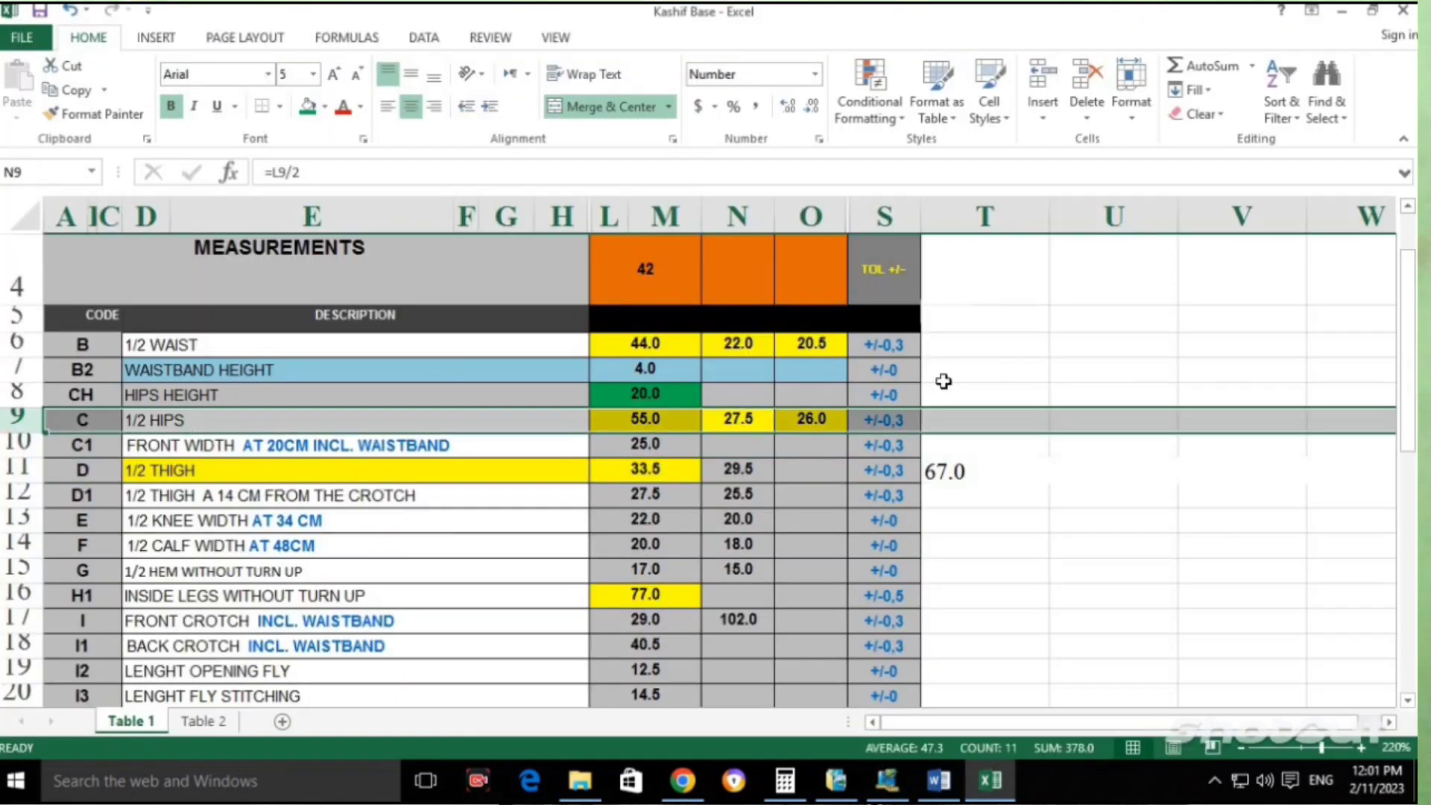
key(Right)
key(Left)
key(Left)
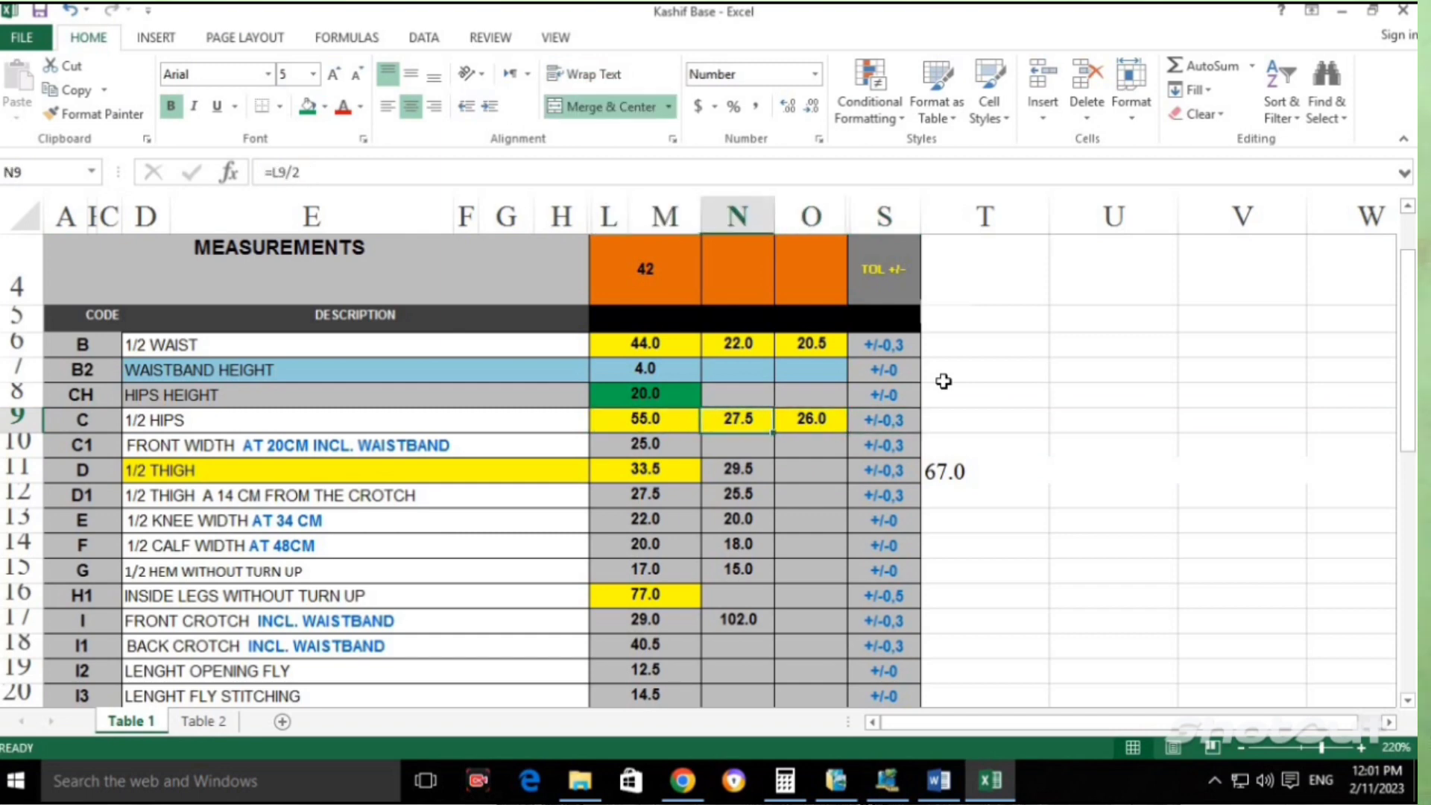
key(Right)
key(Right)
Return to Pattern Design and measure the length of the hip line with Line Length.
key(alt+Tab)
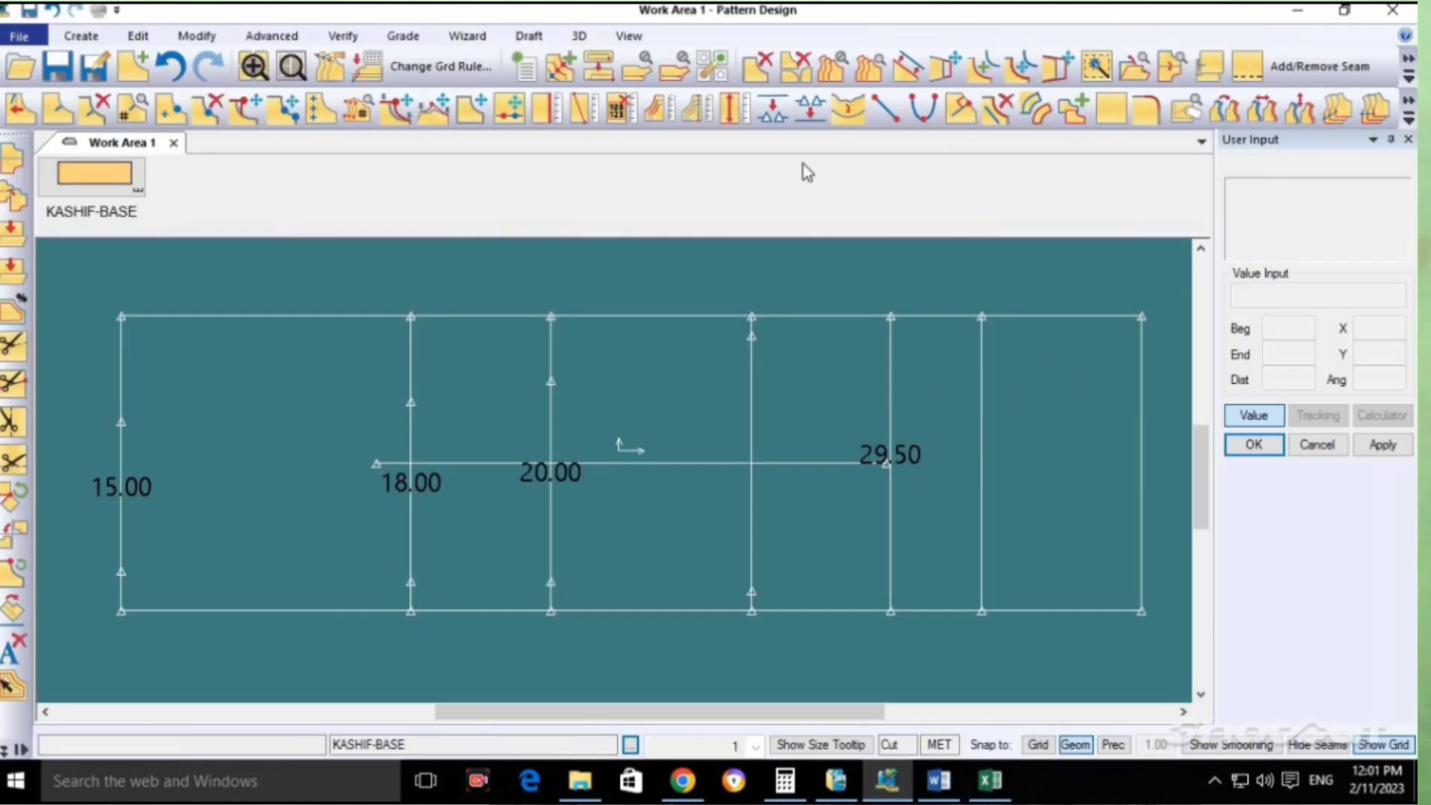
click(547, 109)
click(982, 393)
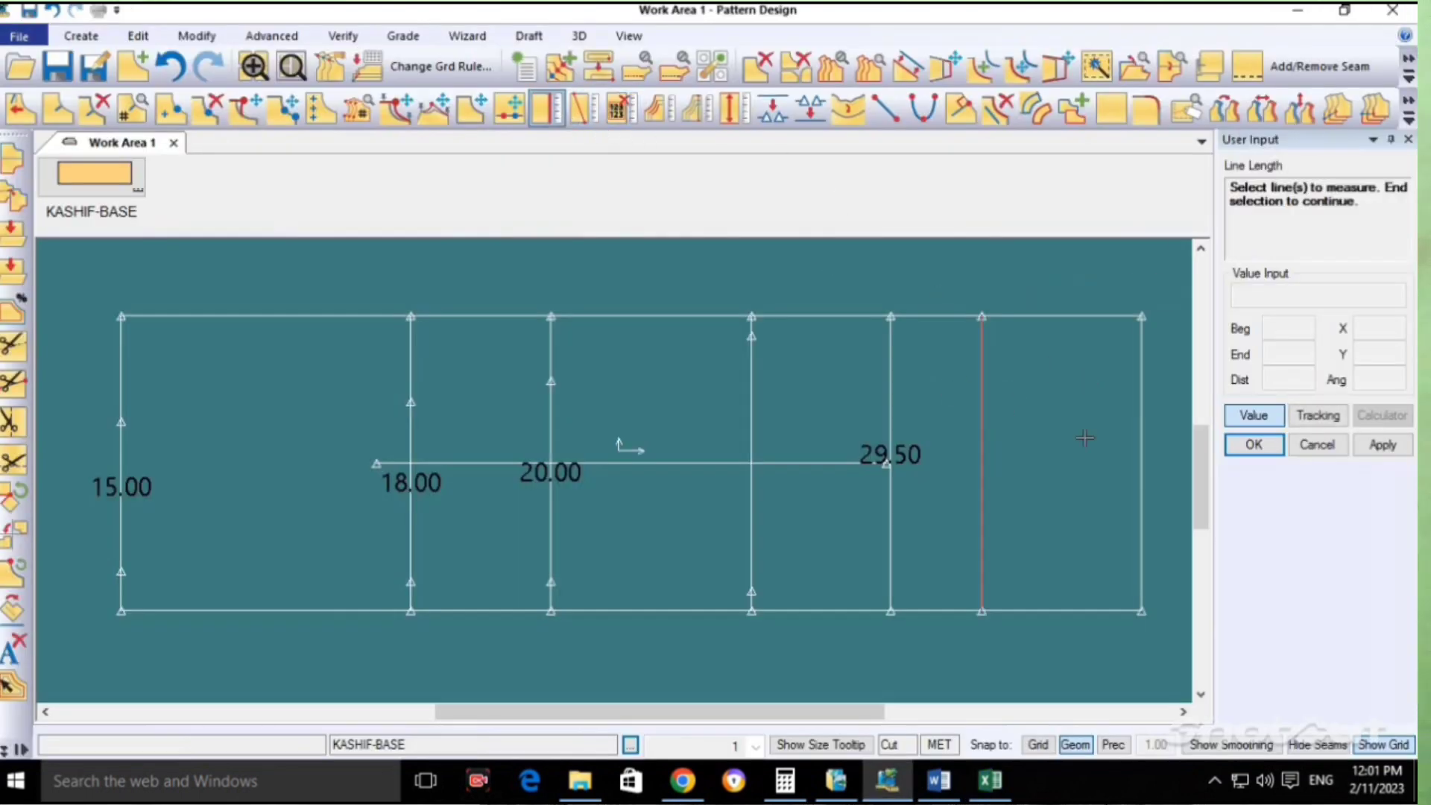
right_click(1018, 433)
click(1061, 440)
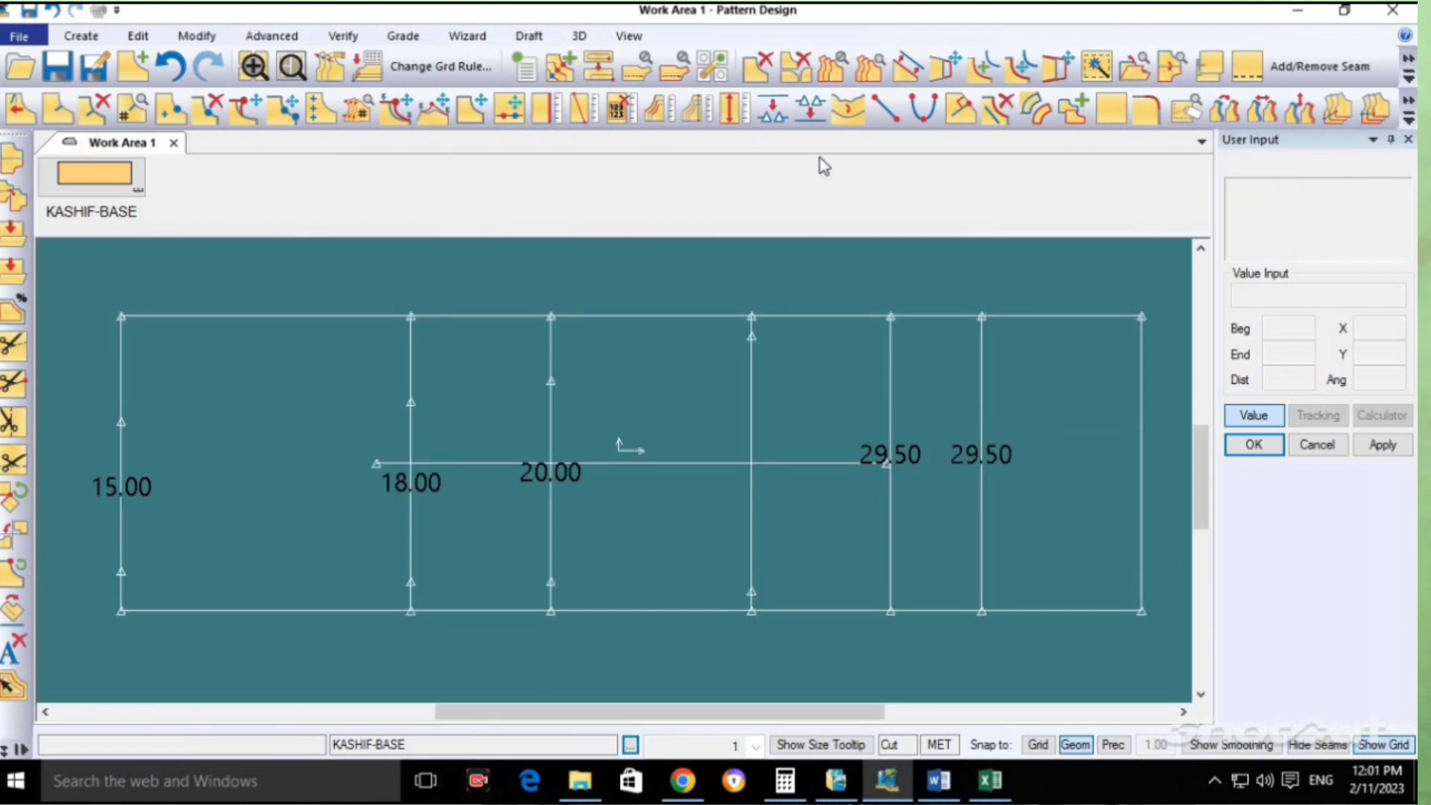
Split the hip line 26 cm from its lower end, then finish the Split Line command.
click(772, 109)
click(977, 525)
key(Tab)
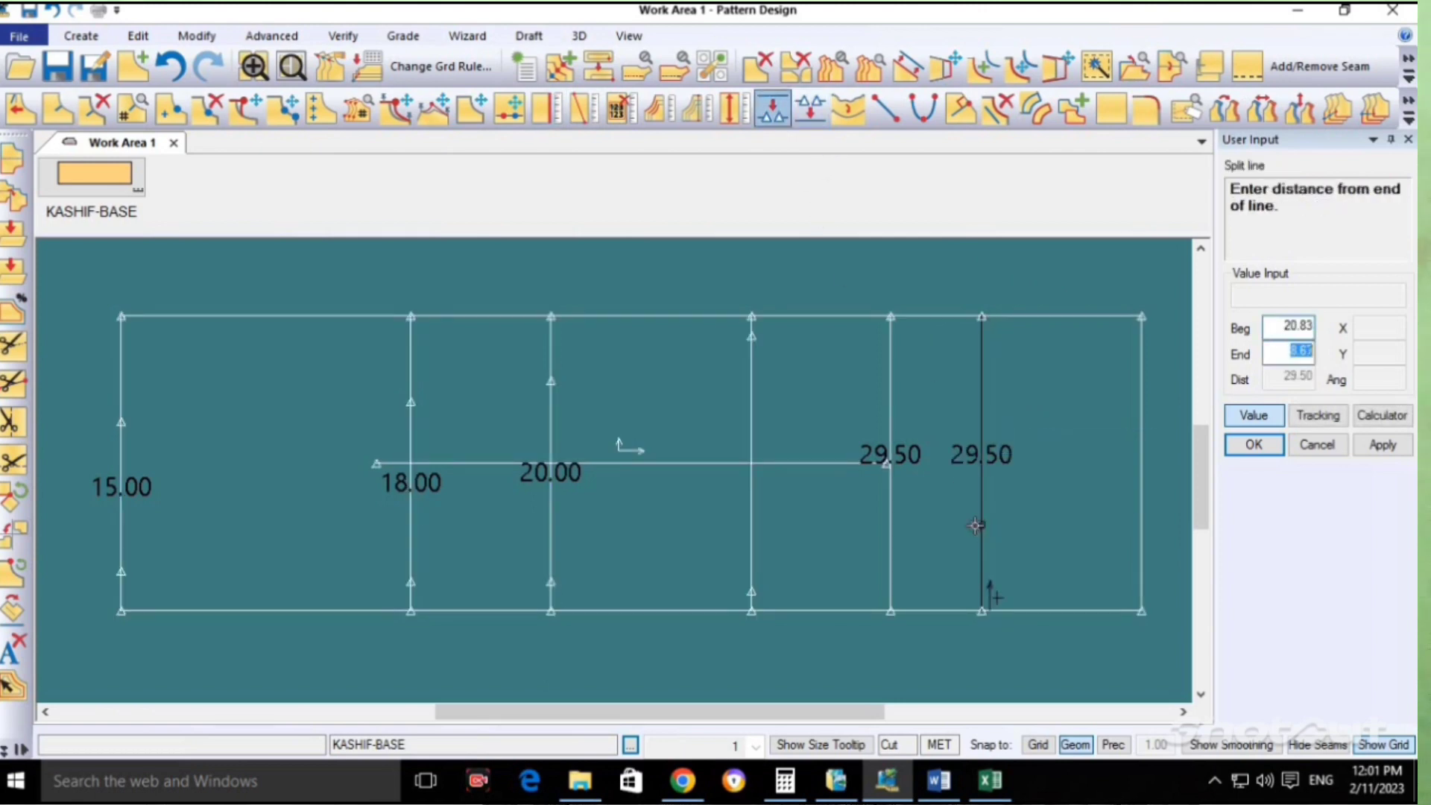
text(3.5)
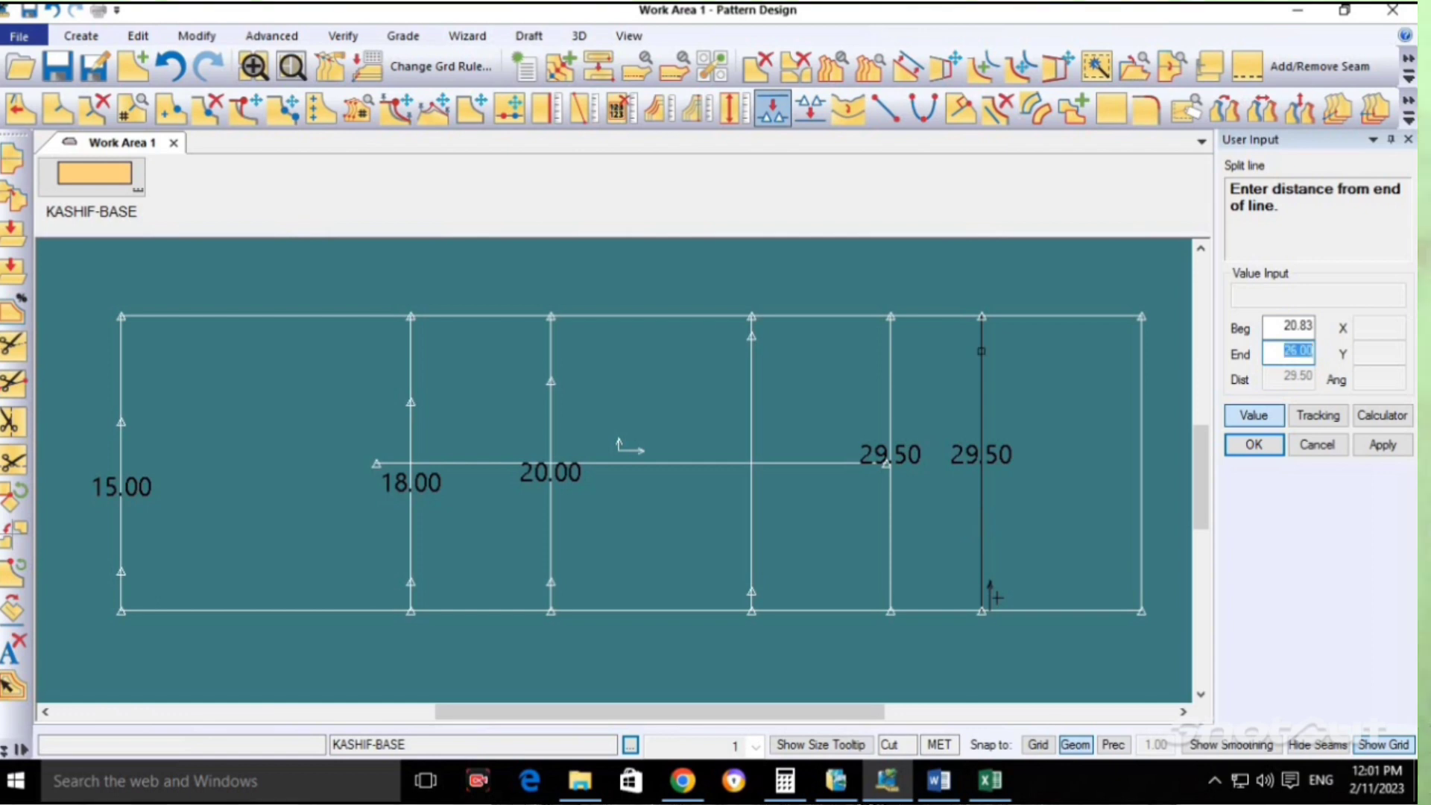
key(Return)
right_click(1048, 350)
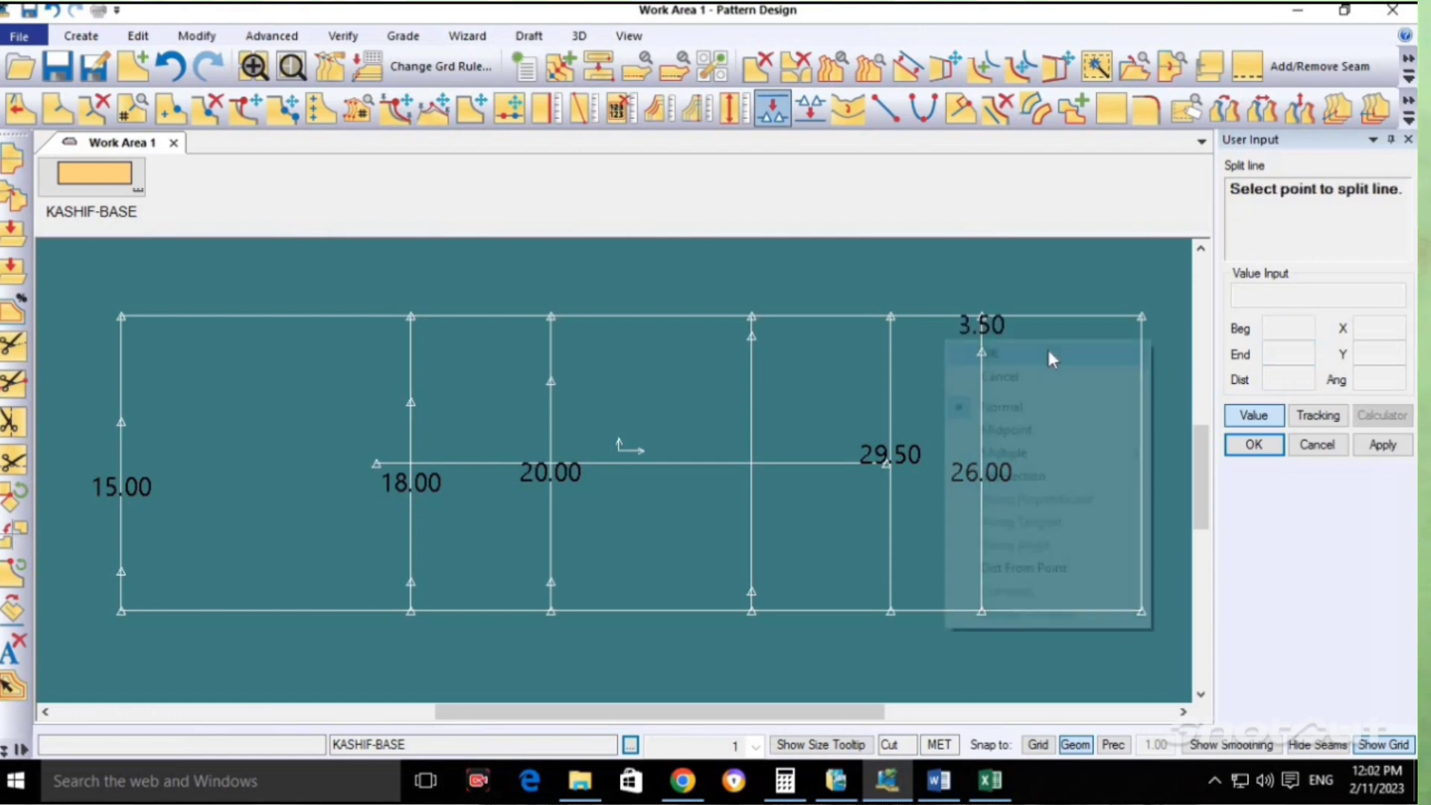
click(1048, 351)
Look up the 1/2 WAIST row in Excel, then split the waist line 3 cm from its lower end in Pattern Design.
key(alt+Tab)
key(Up)
key(Up)
key(Up)
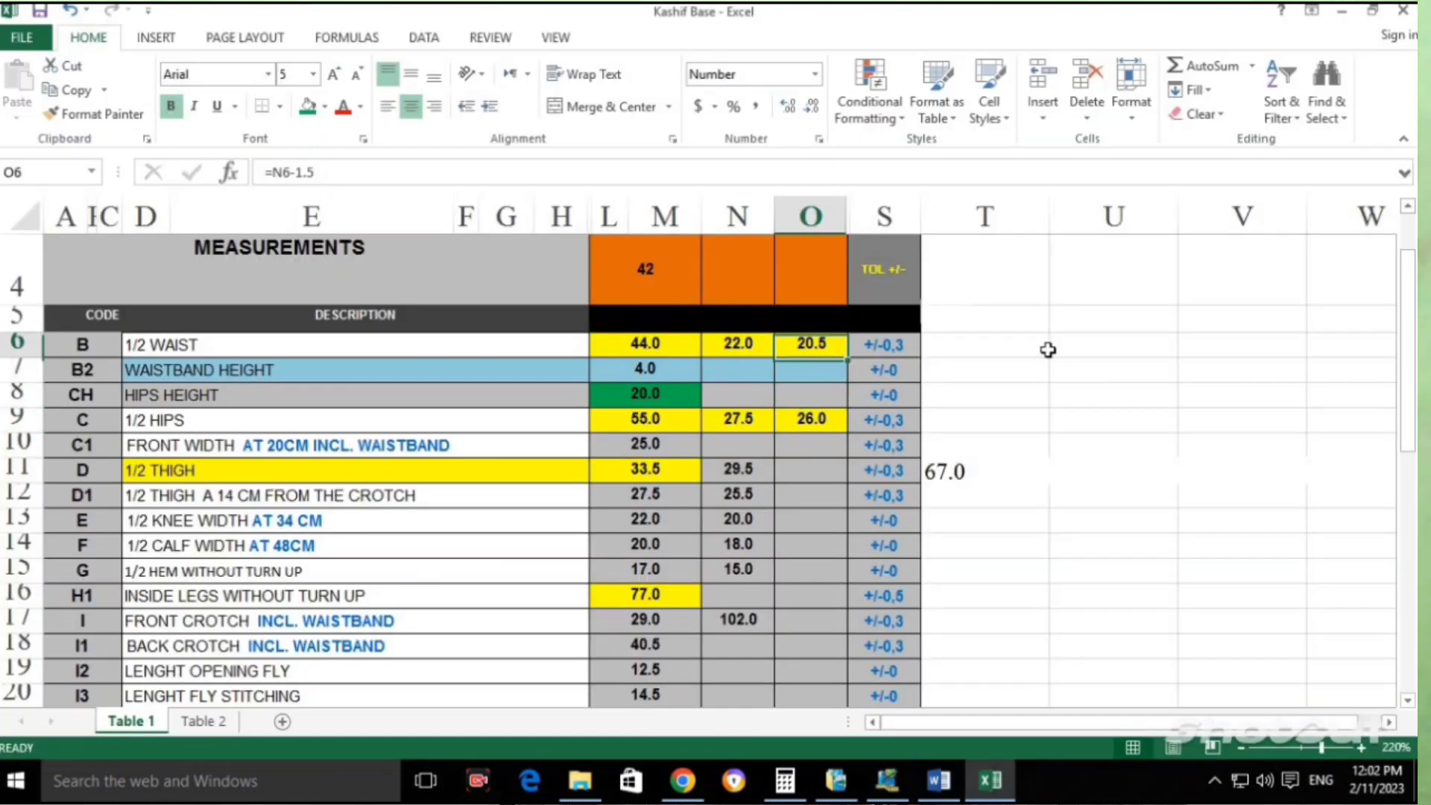
key(shift+space)
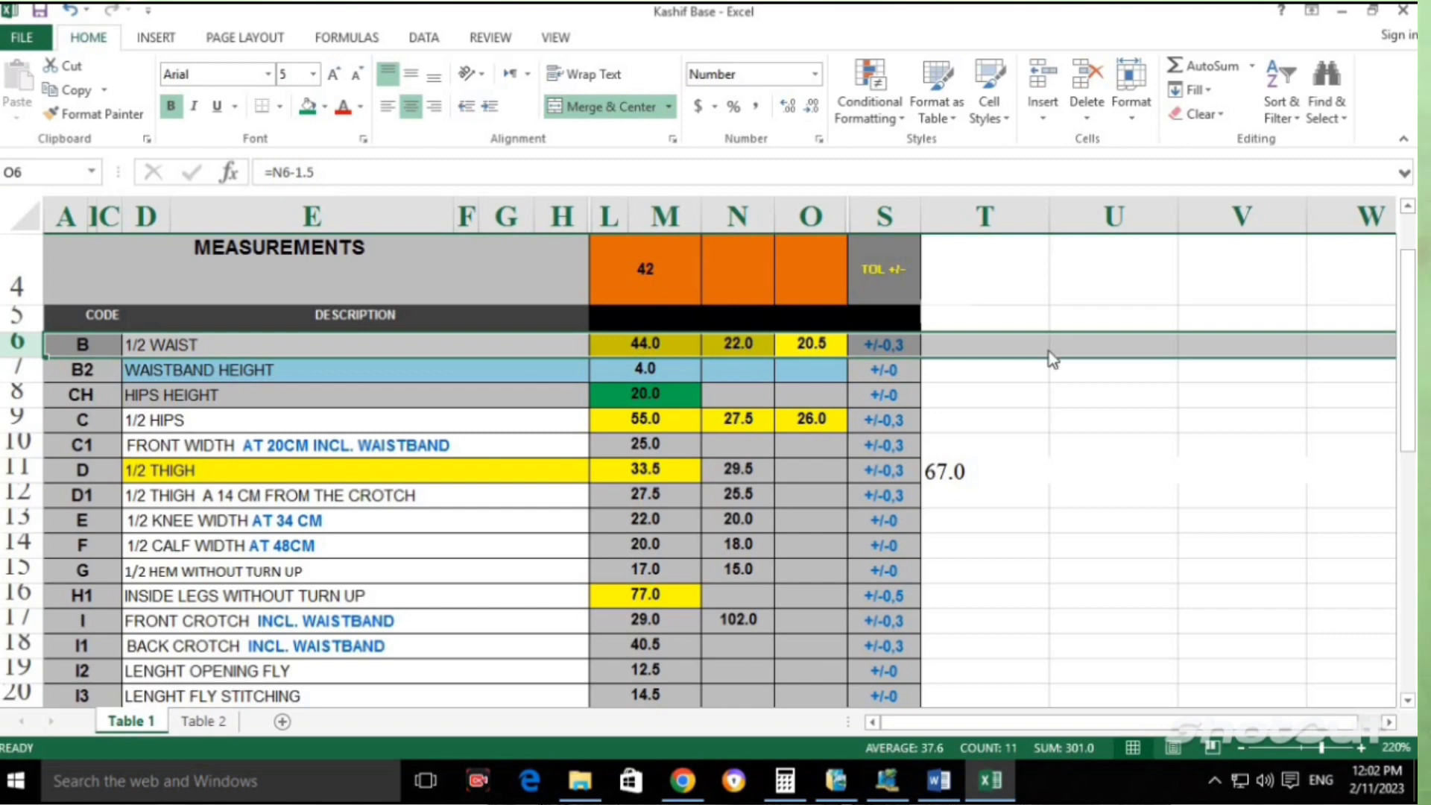
key(alt+Tab)
click(772, 108)
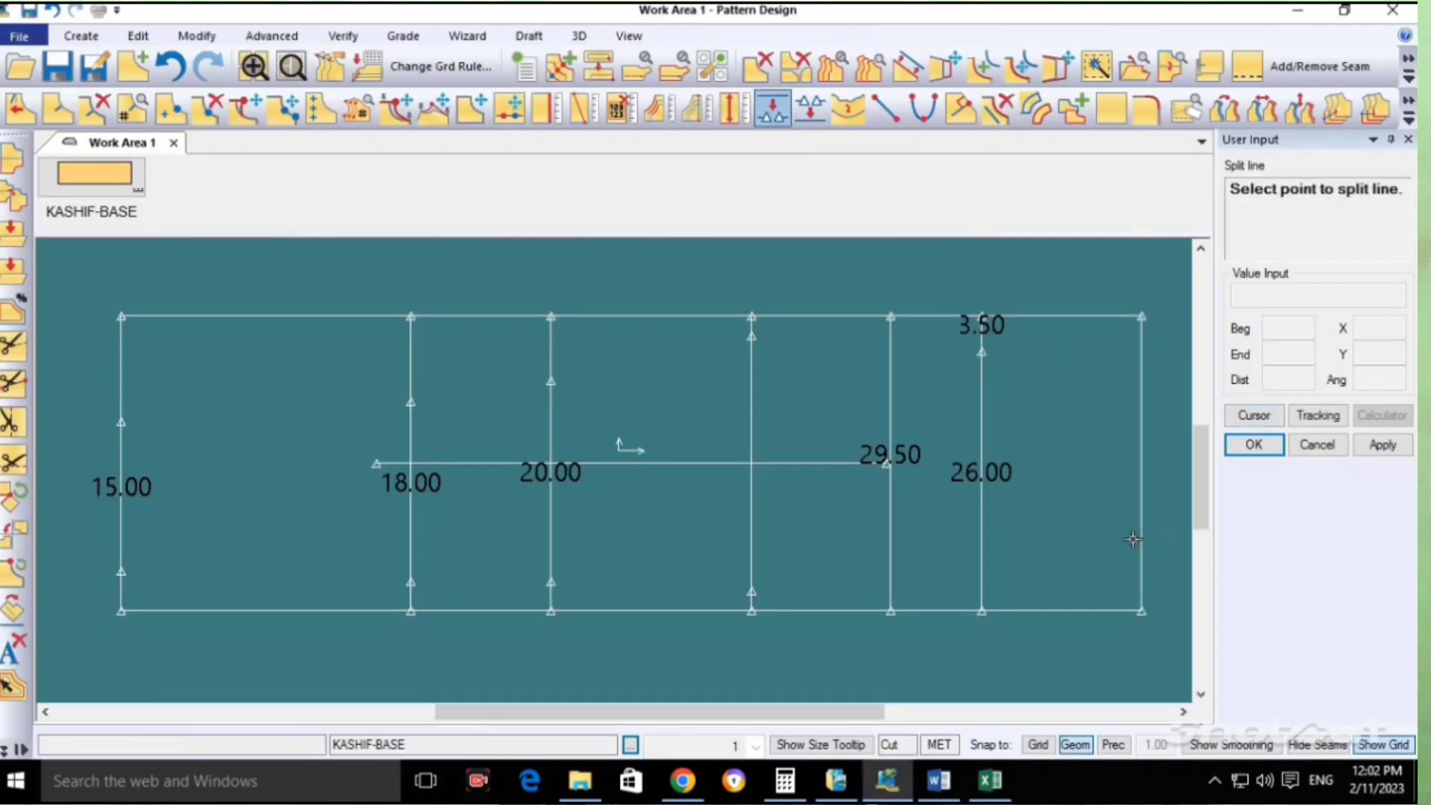
click(1141, 549)
key(Tab)
text(3)
key(Return)
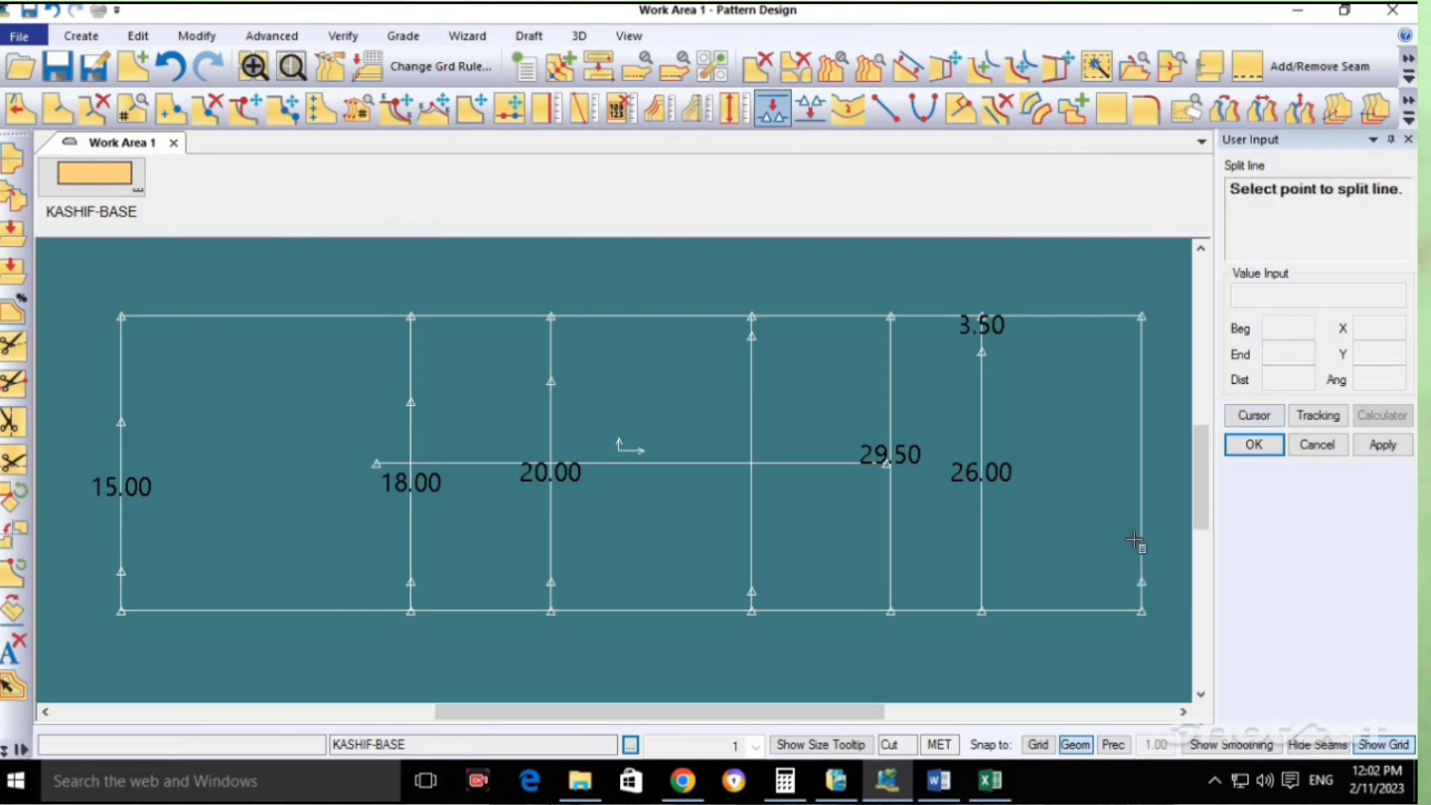
Recheck the adjusted 1/2 WAIST width in Excel and split the waist line 20.5 cm above its lower split point in Pattern Design.
click(1136, 542)
key(alt+Tab)
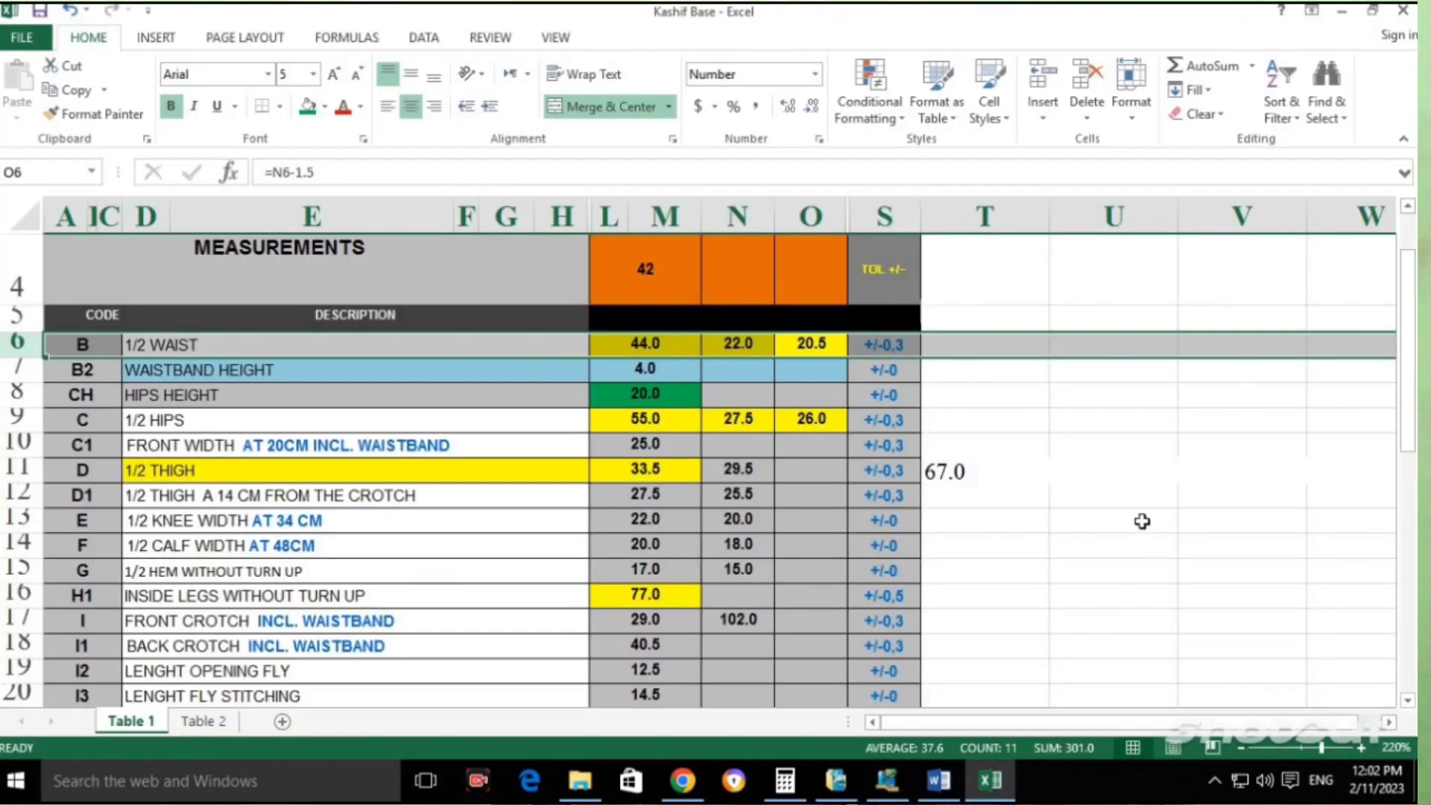
key(alt+Tab)
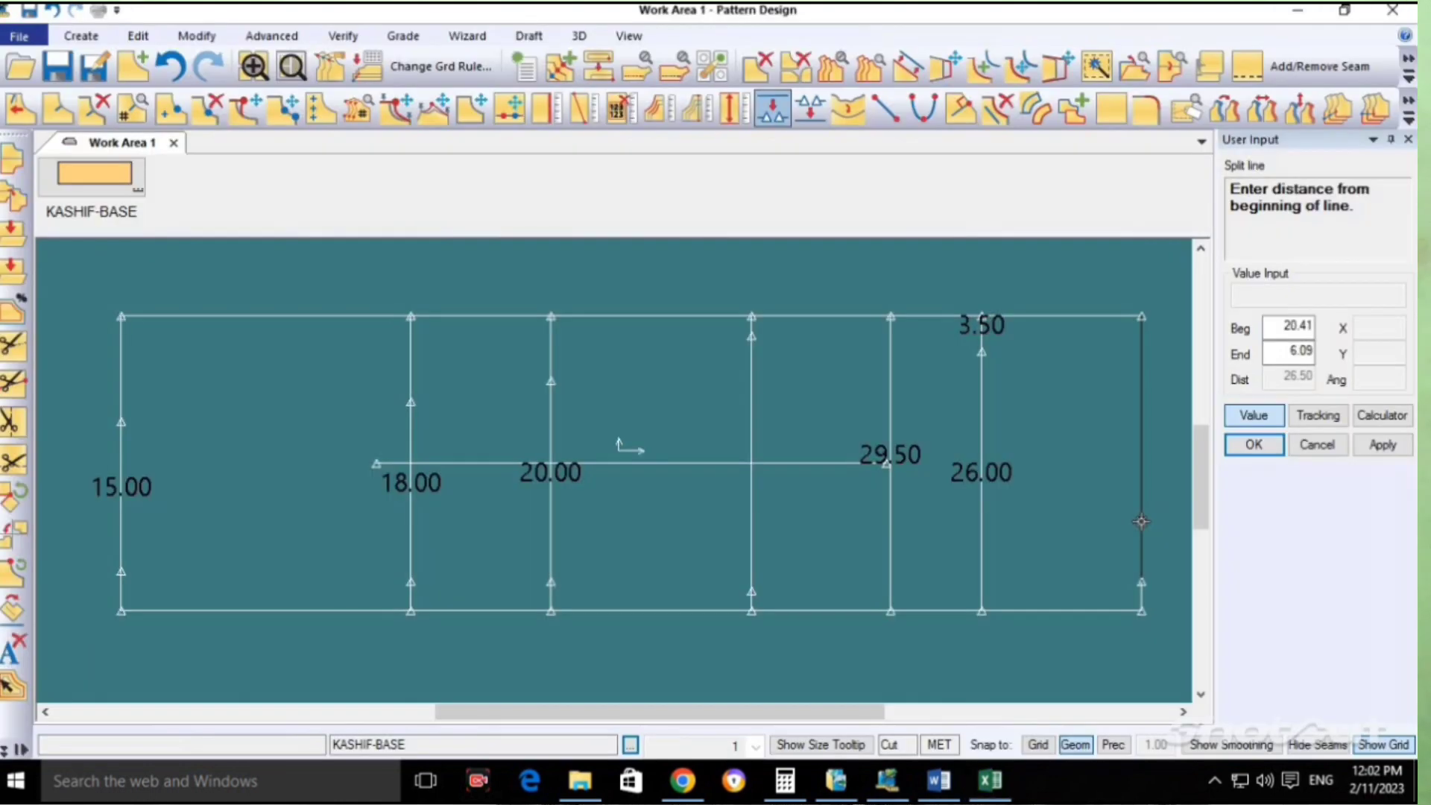
key(Escape)
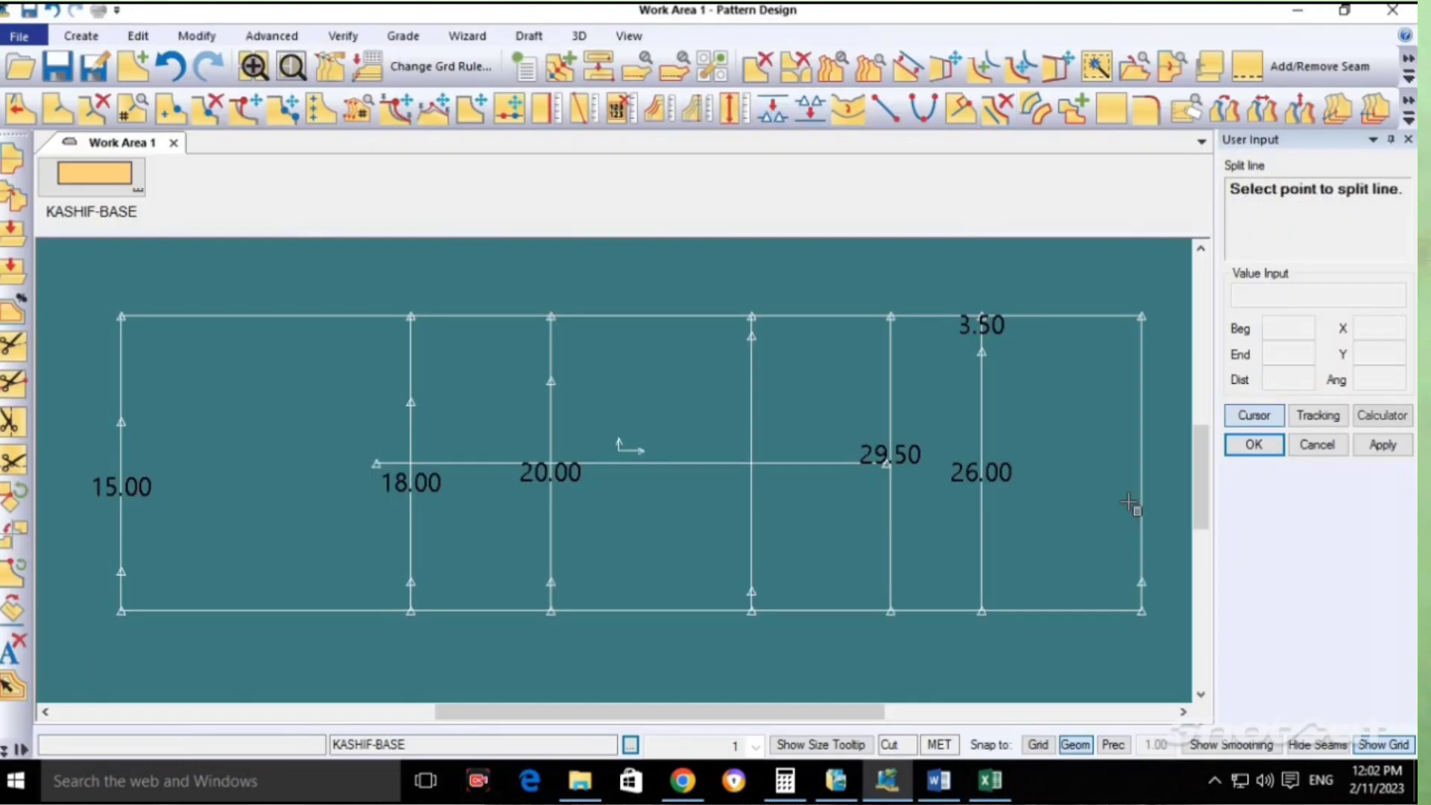
click(1136, 504)
key(Tab)
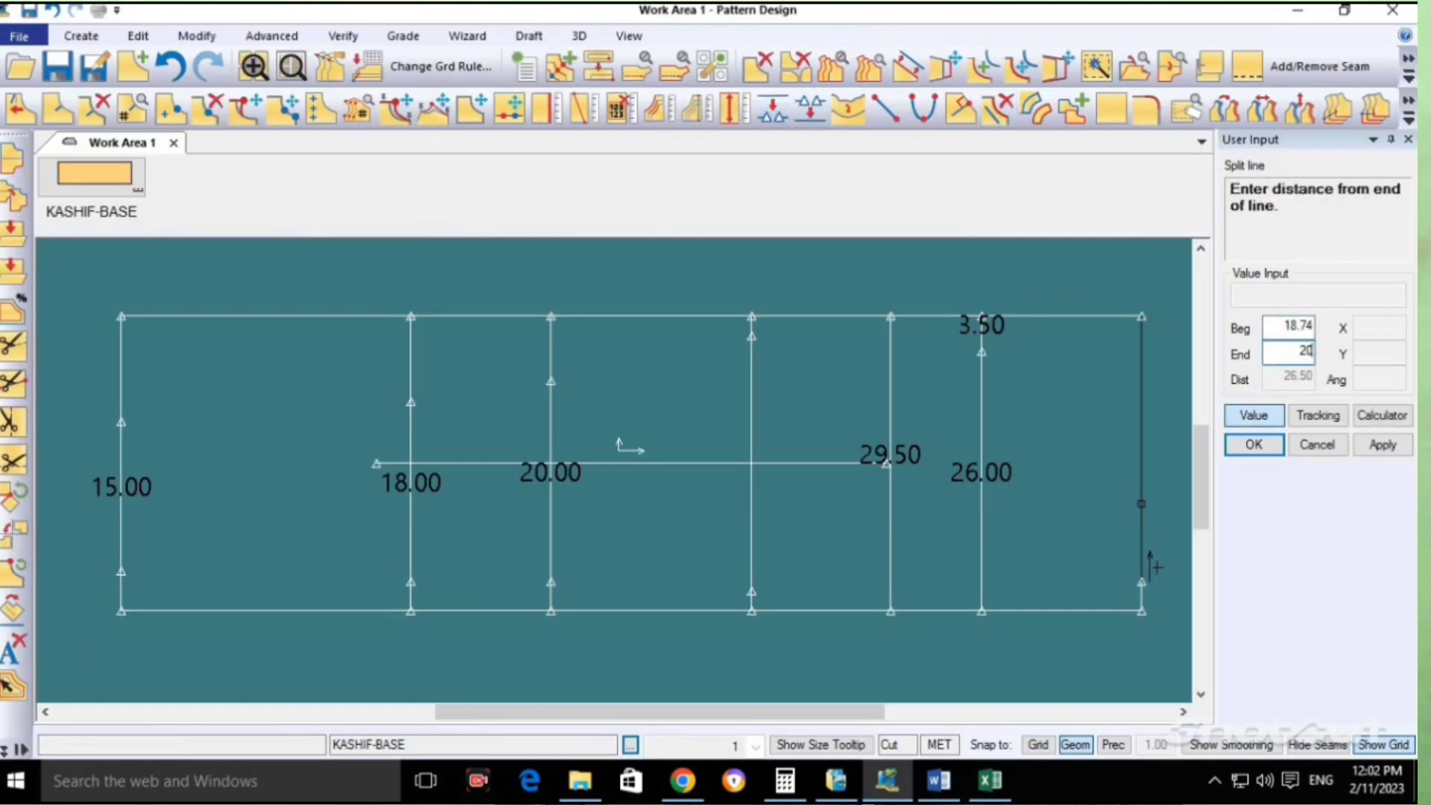
key(Return)
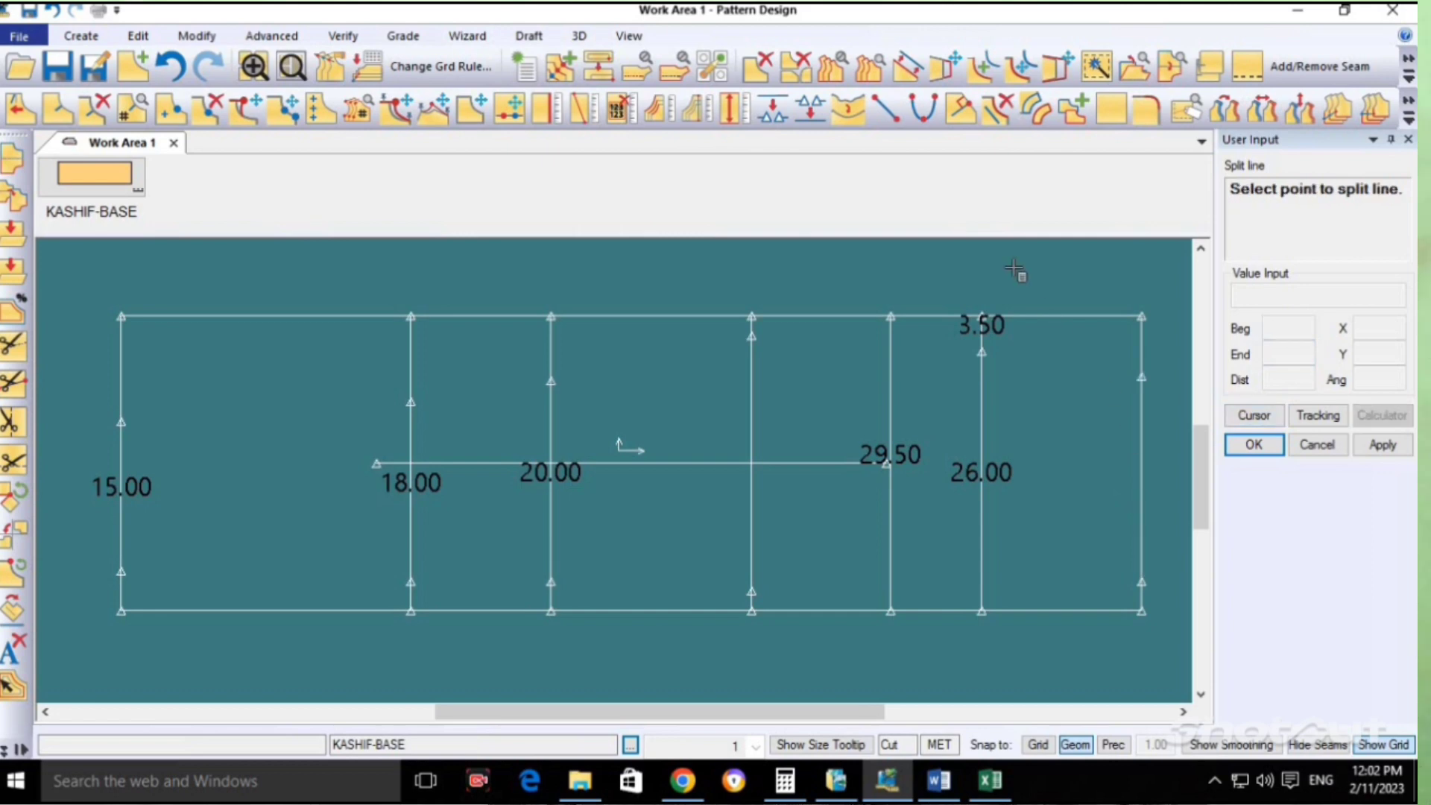
Finish splitting lines and clear all measurement labels from the pattern.
right_click(1010, 261)
click(1009, 261)
click(614, 113)
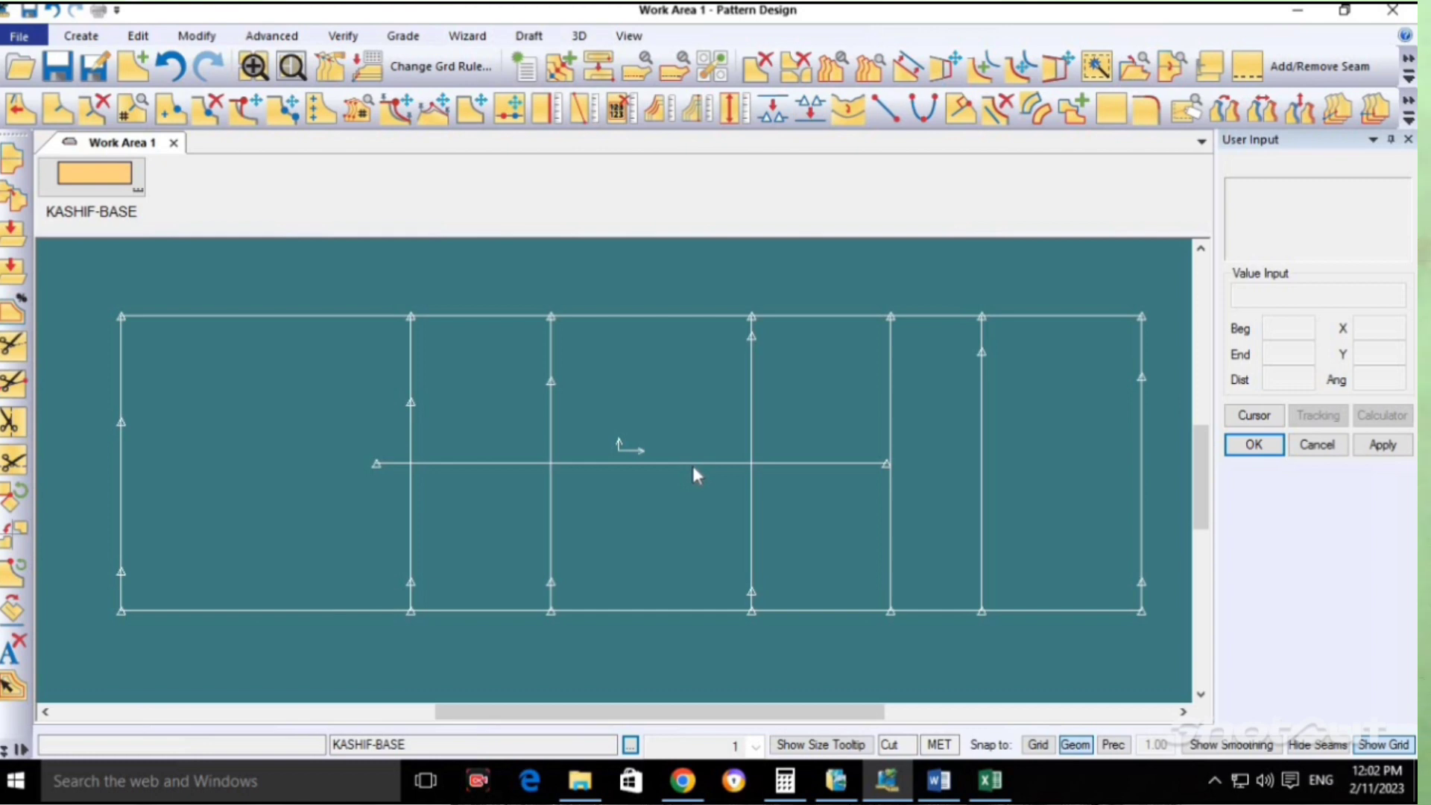
Measure the line lengths of the middle segments of the hem, calf and knee lines.
click(546, 109)
click(122, 481)
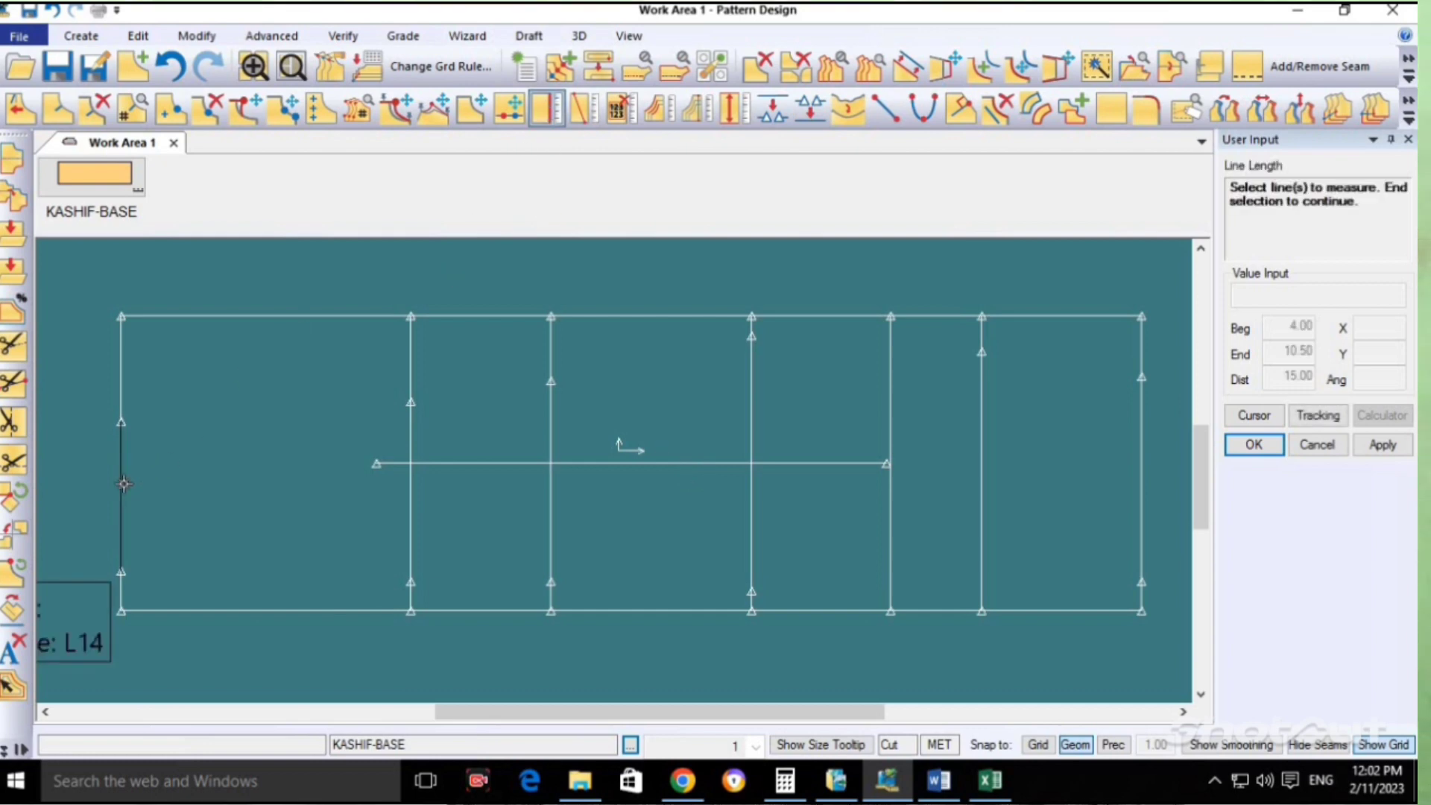
click(240, 496)
click(411, 496)
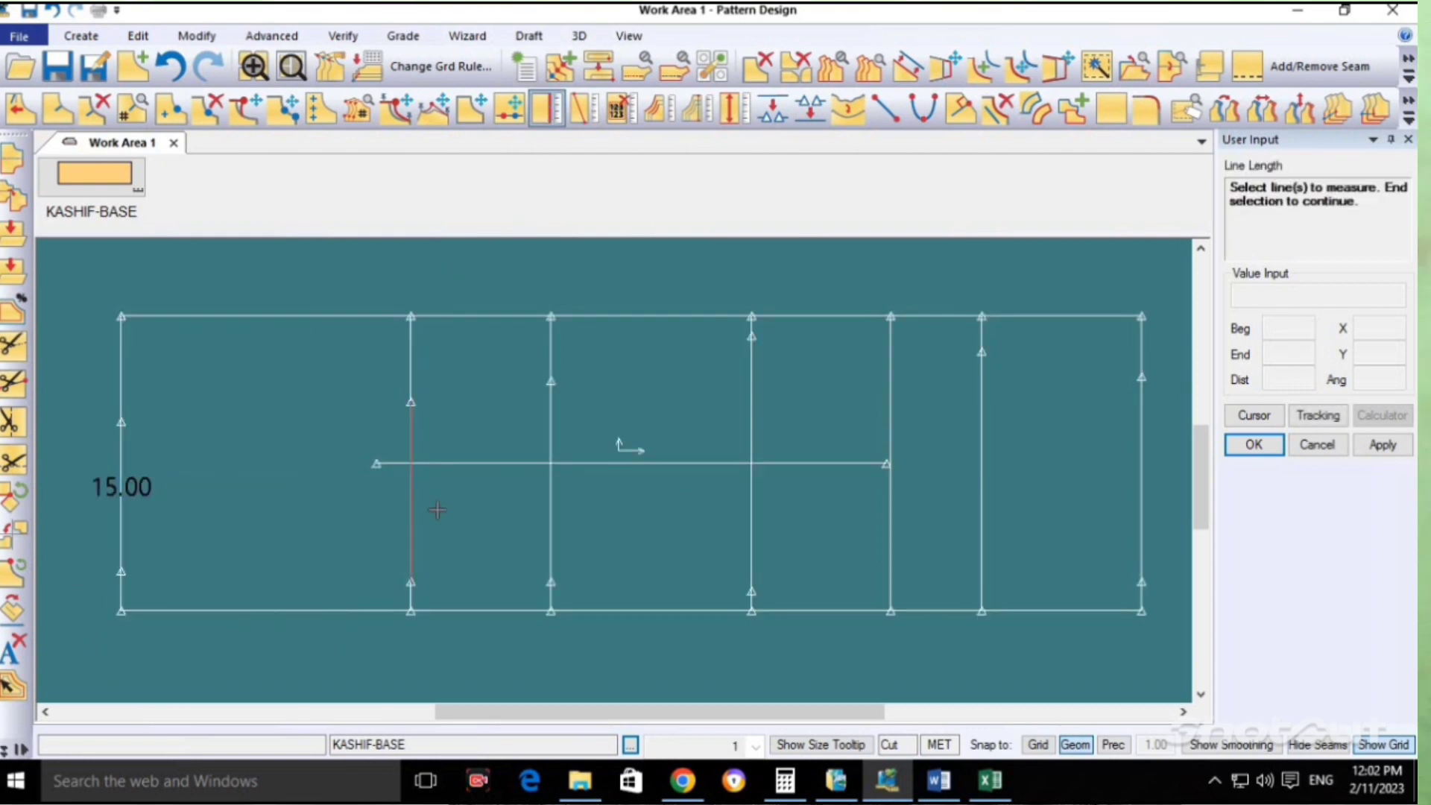
right_click(437, 512)
click(438, 513)
click(548, 517)
right_click(549, 516)
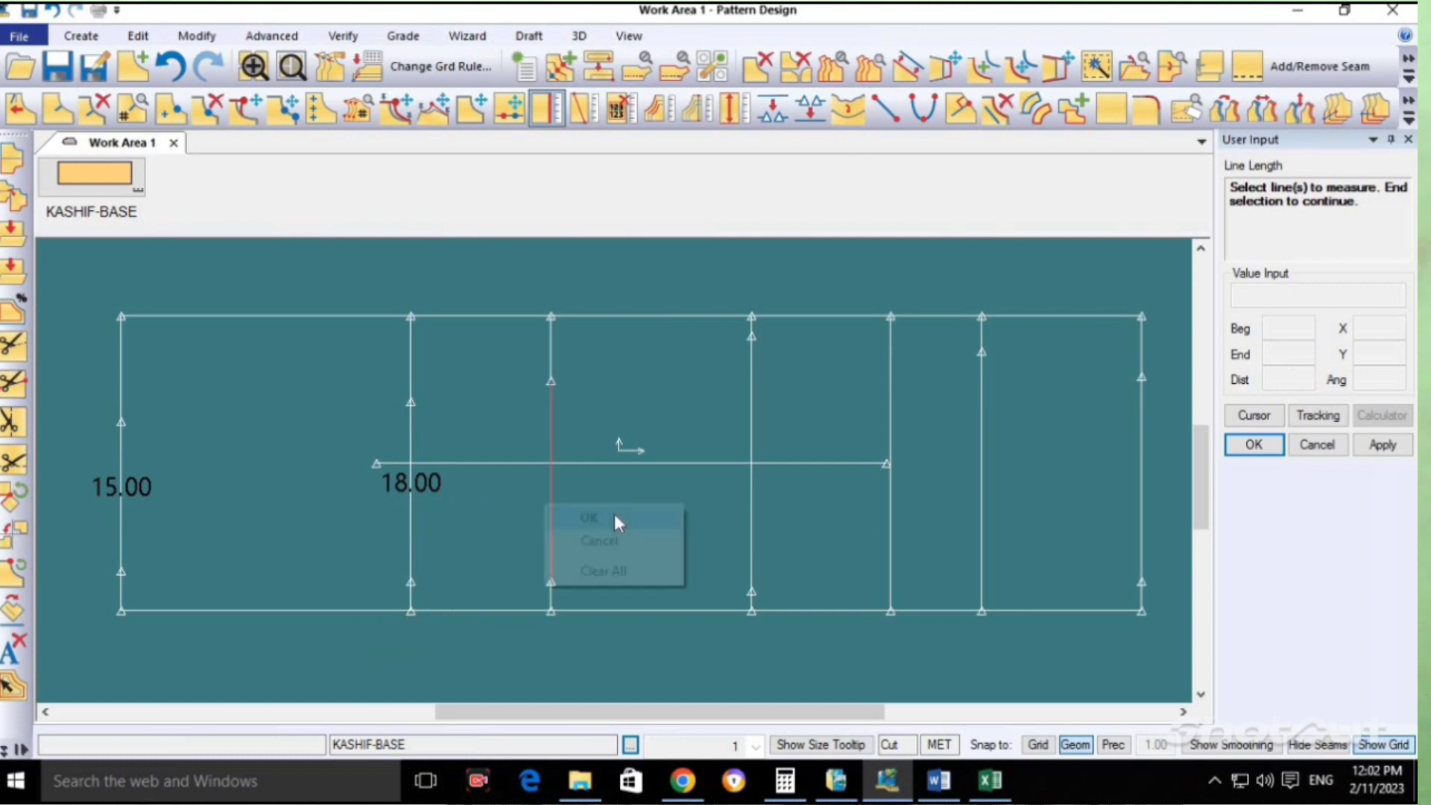
click(614, 513)
Measure the line lengths of the two cross lines between the knee and hip lines.
click(752, 446)
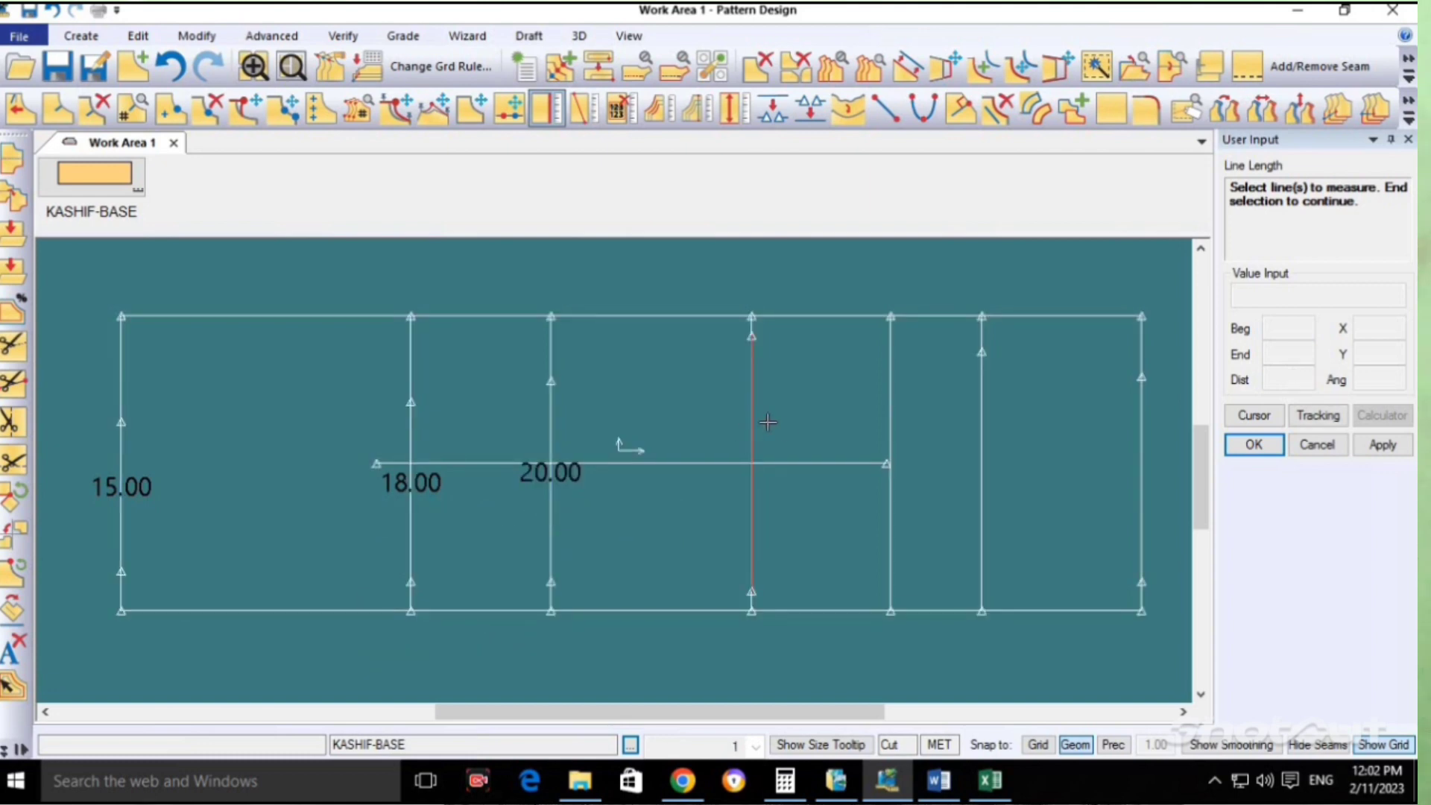
right_click(797, 437)
click(798, 440)
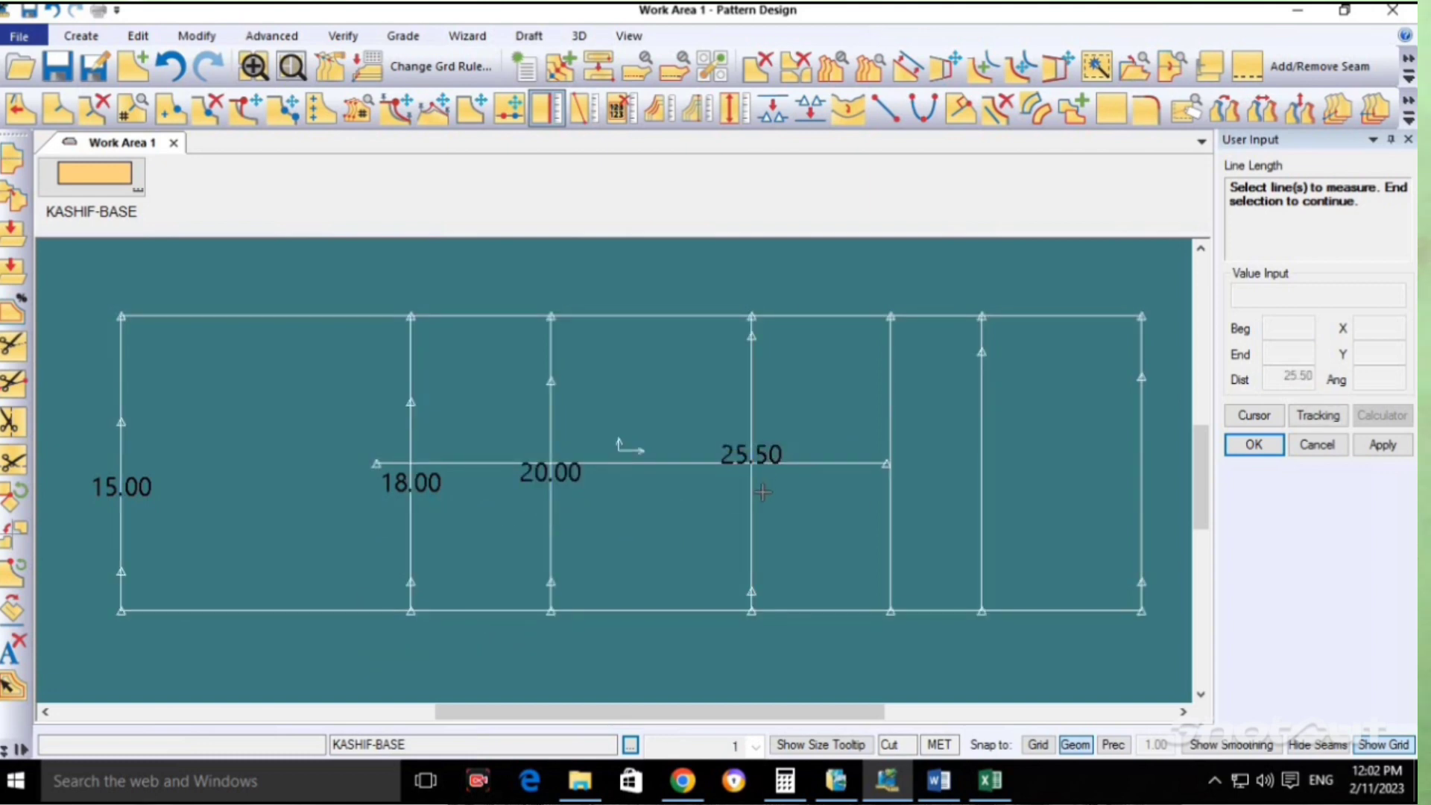
click(900, 399)
right_click(904, 418)
click(908, 429)
Measure the lengths of the hip and waist segments, then finish the Line Length command.
click(983, 447)
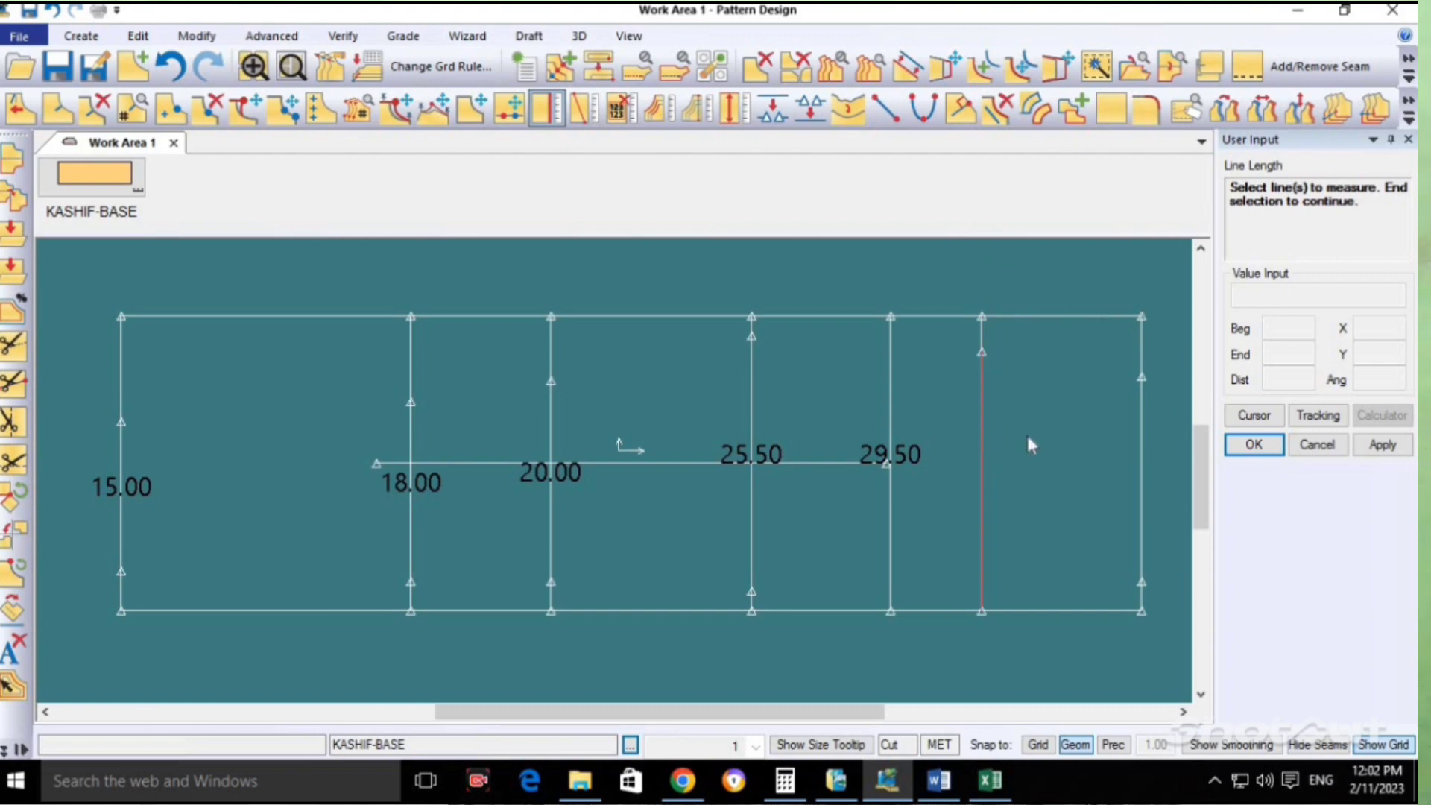
right_click(1031, 445)
click(1026, 453)
click(1145, 452)
right_click(1107, 434)
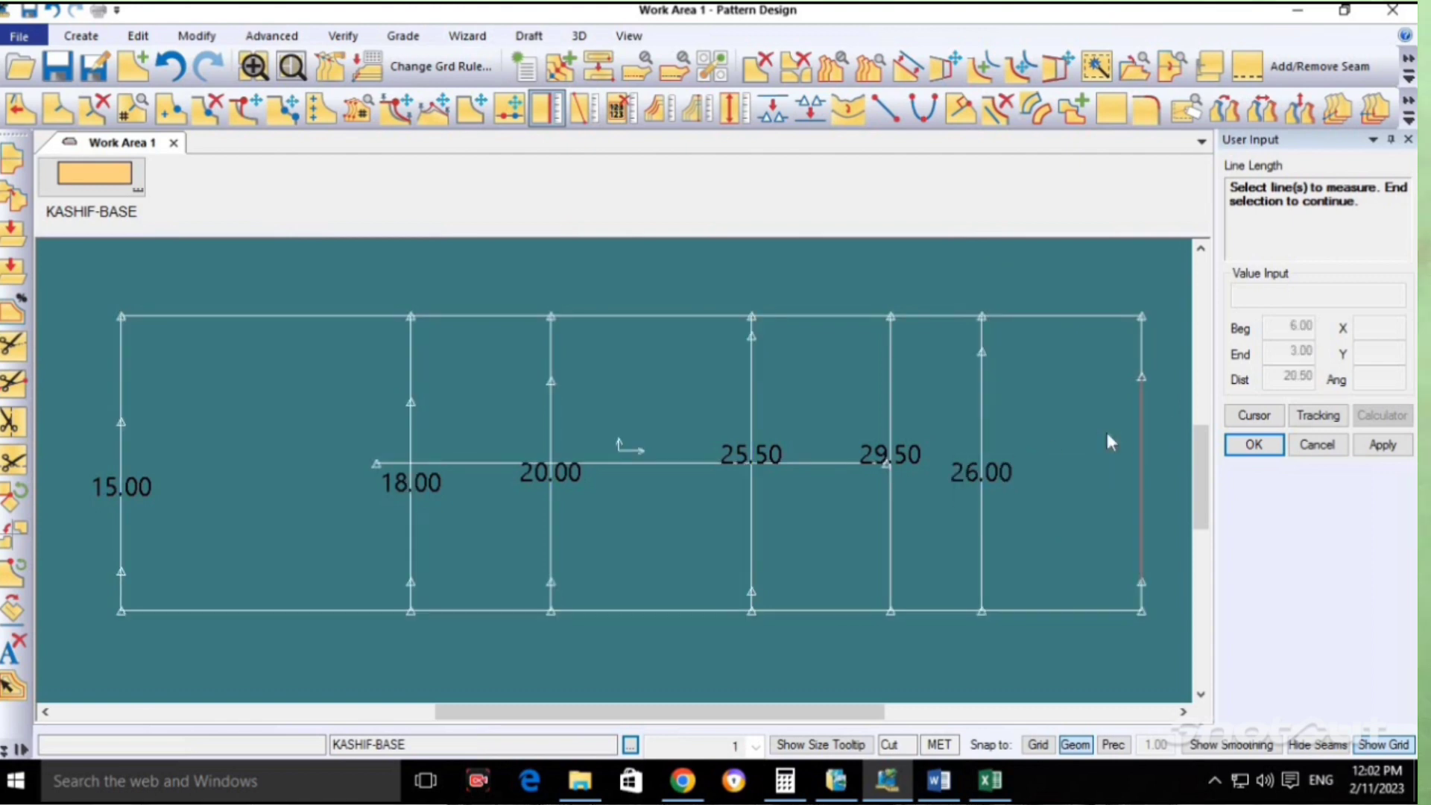
click(1111, 443)
right_click(1057, 498)
click(1058, 499)
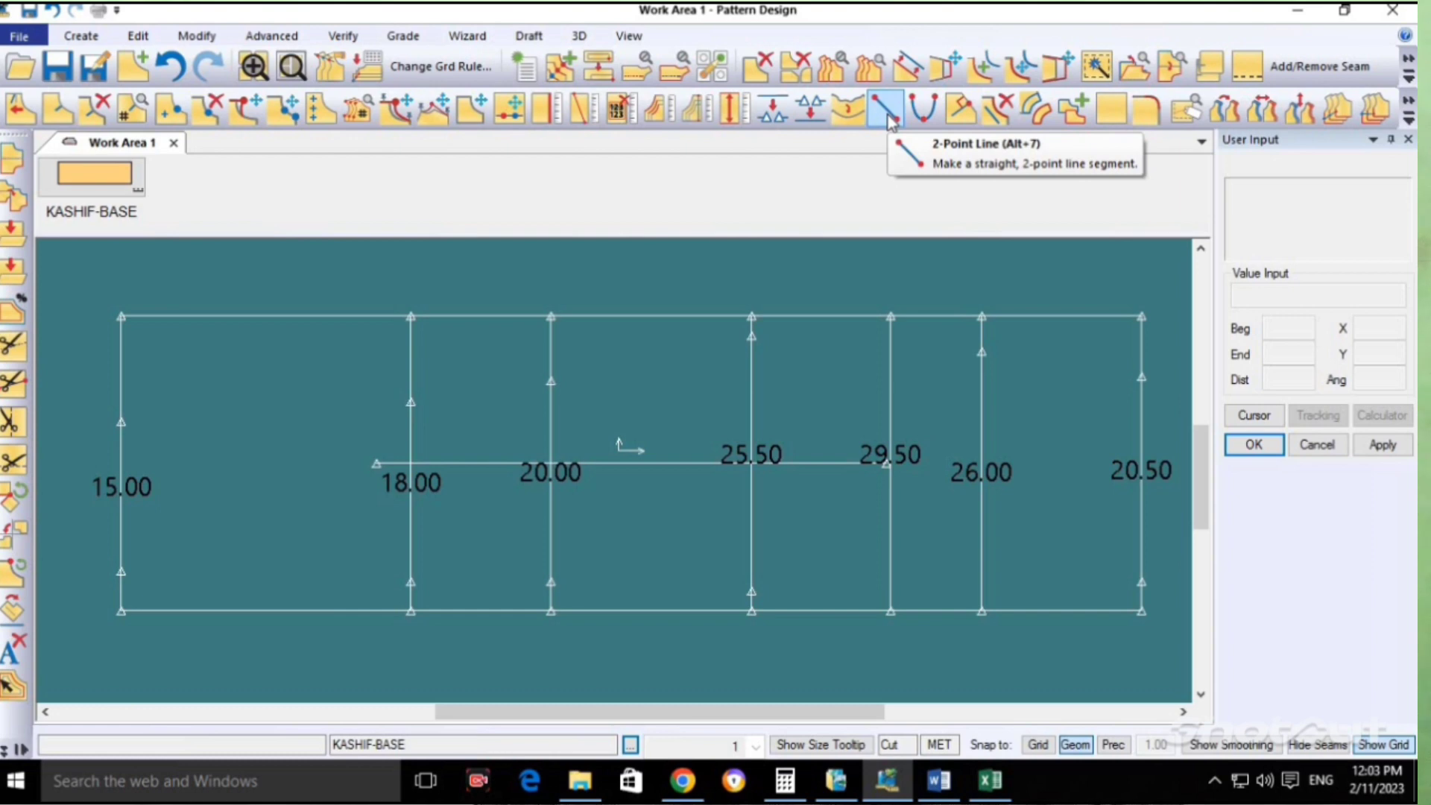
Draw a 2-Point line from the hem line's upper split point to the calf line's upper split point.
click(88, 38)
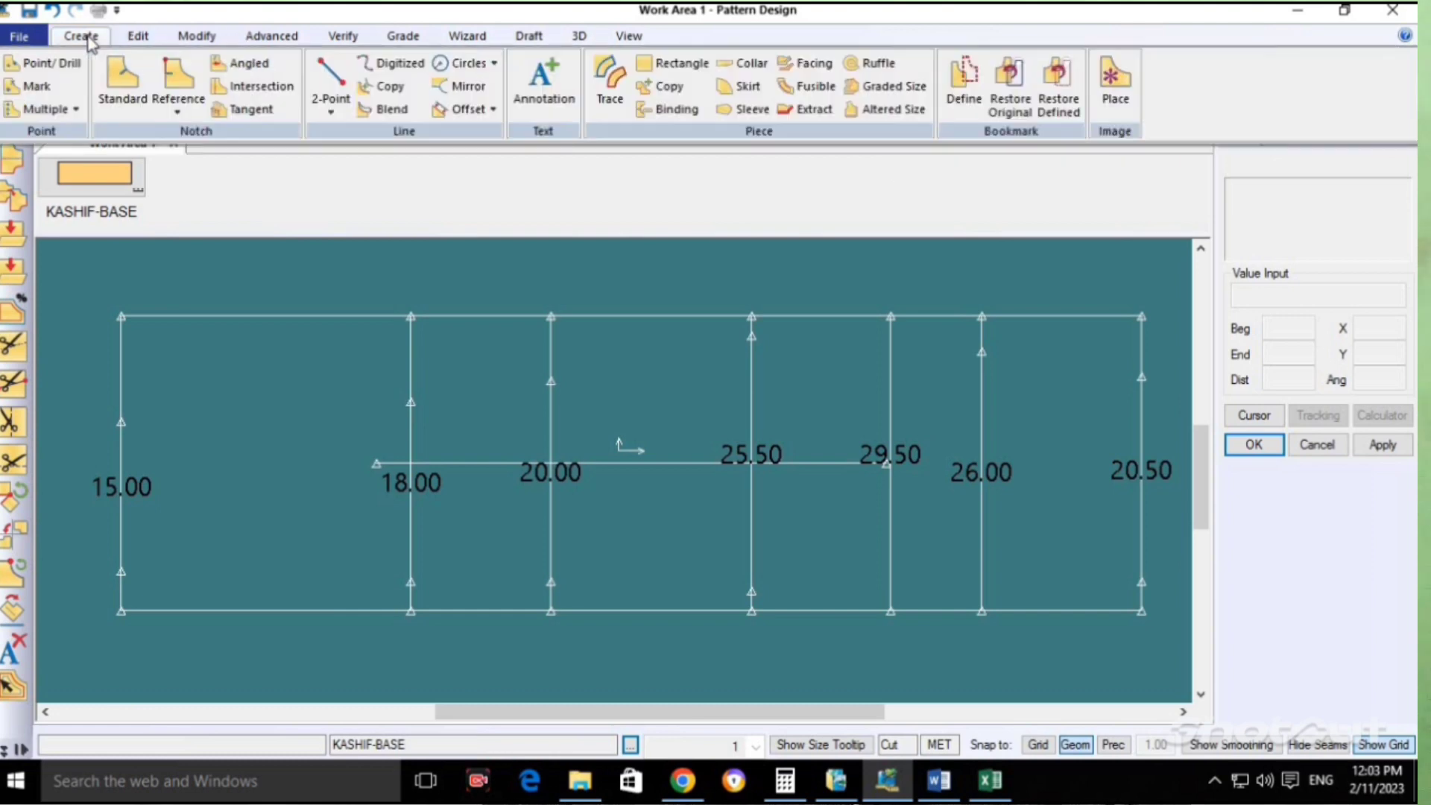
click(330, 79)
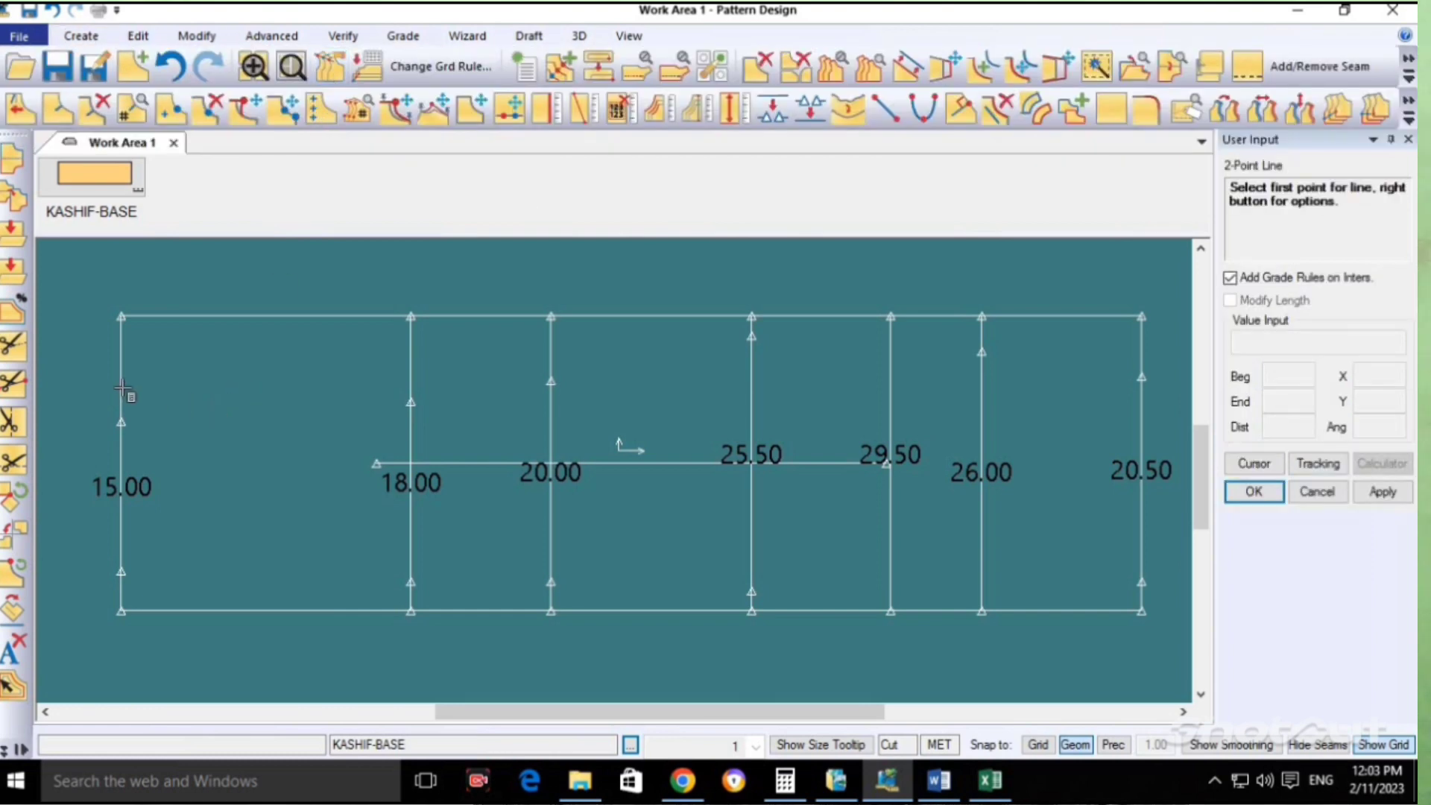
click(121, 421)
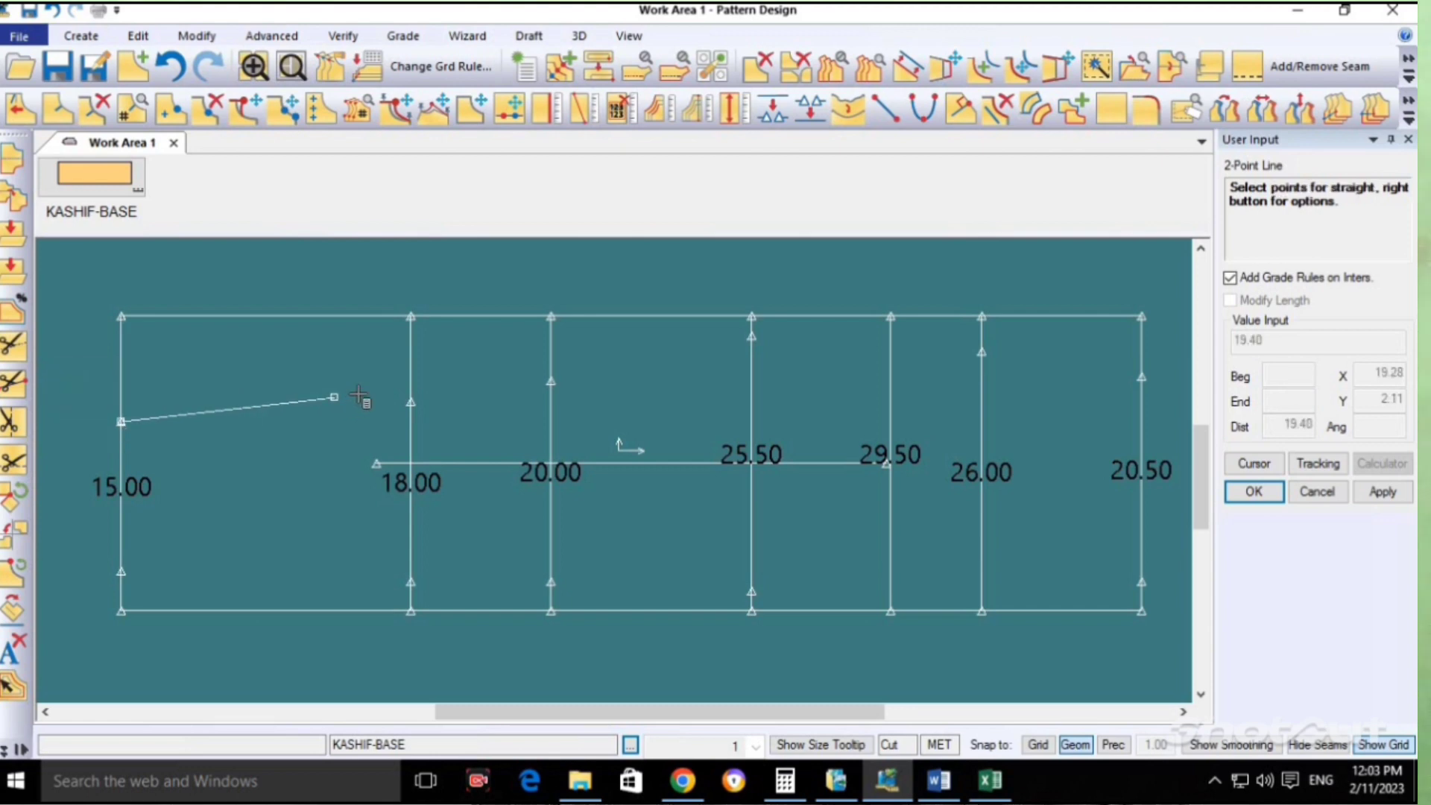
click(421, 415)
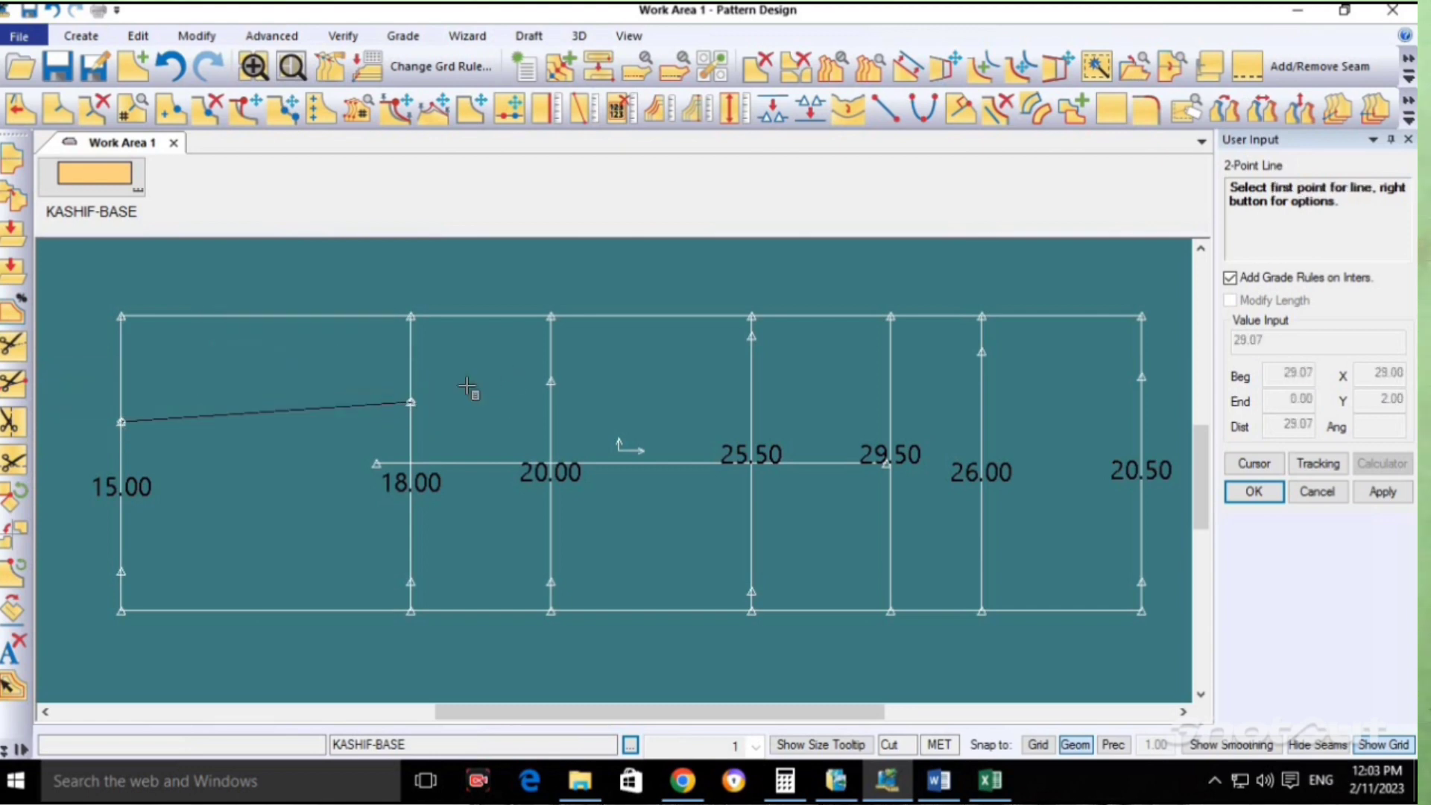
click(428, 406)
right_click(492, 203)
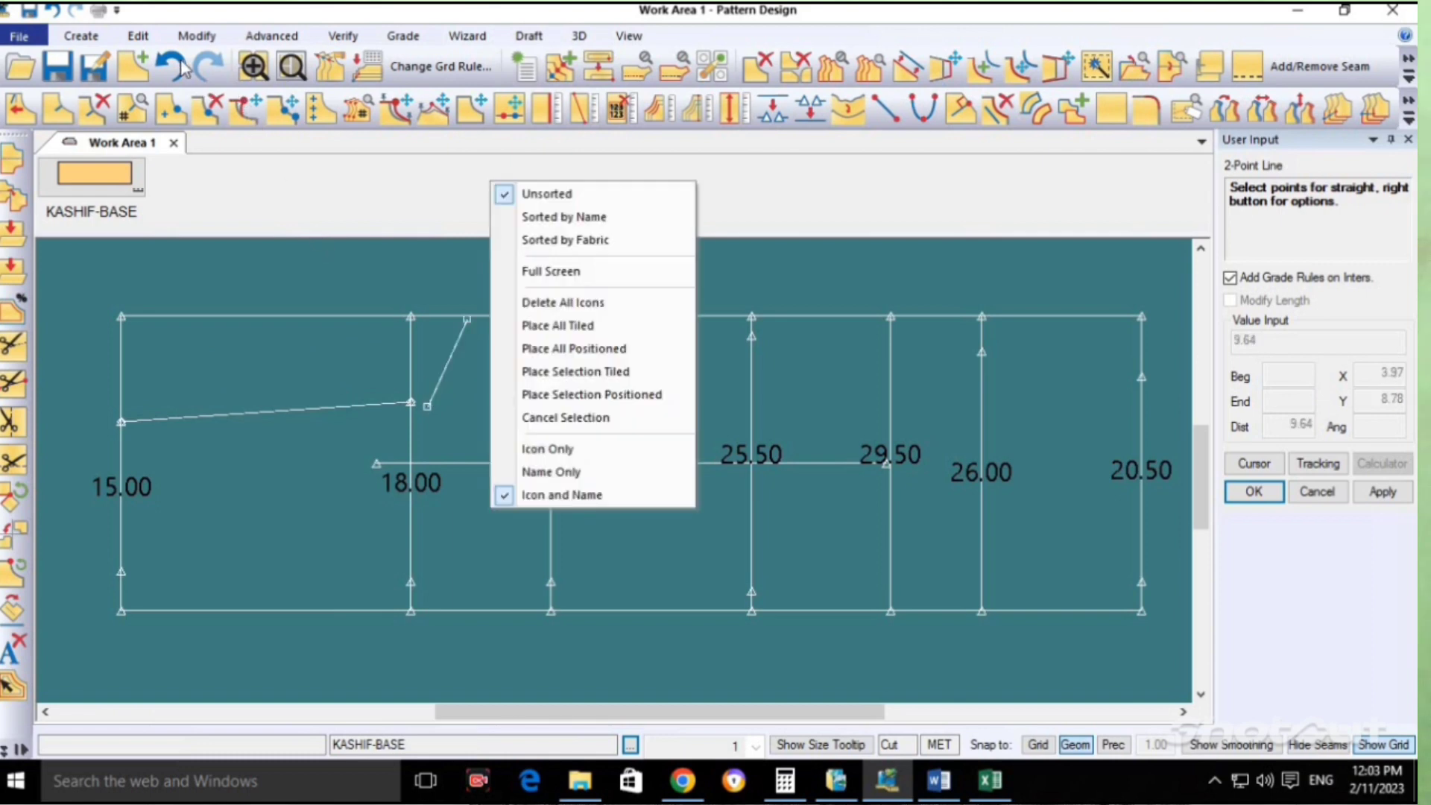
Extend the upper outline with 2-Point lines from the calf split point through the knee's to the next cross line's upper split point.
click(101, 42)
click(329, 112)
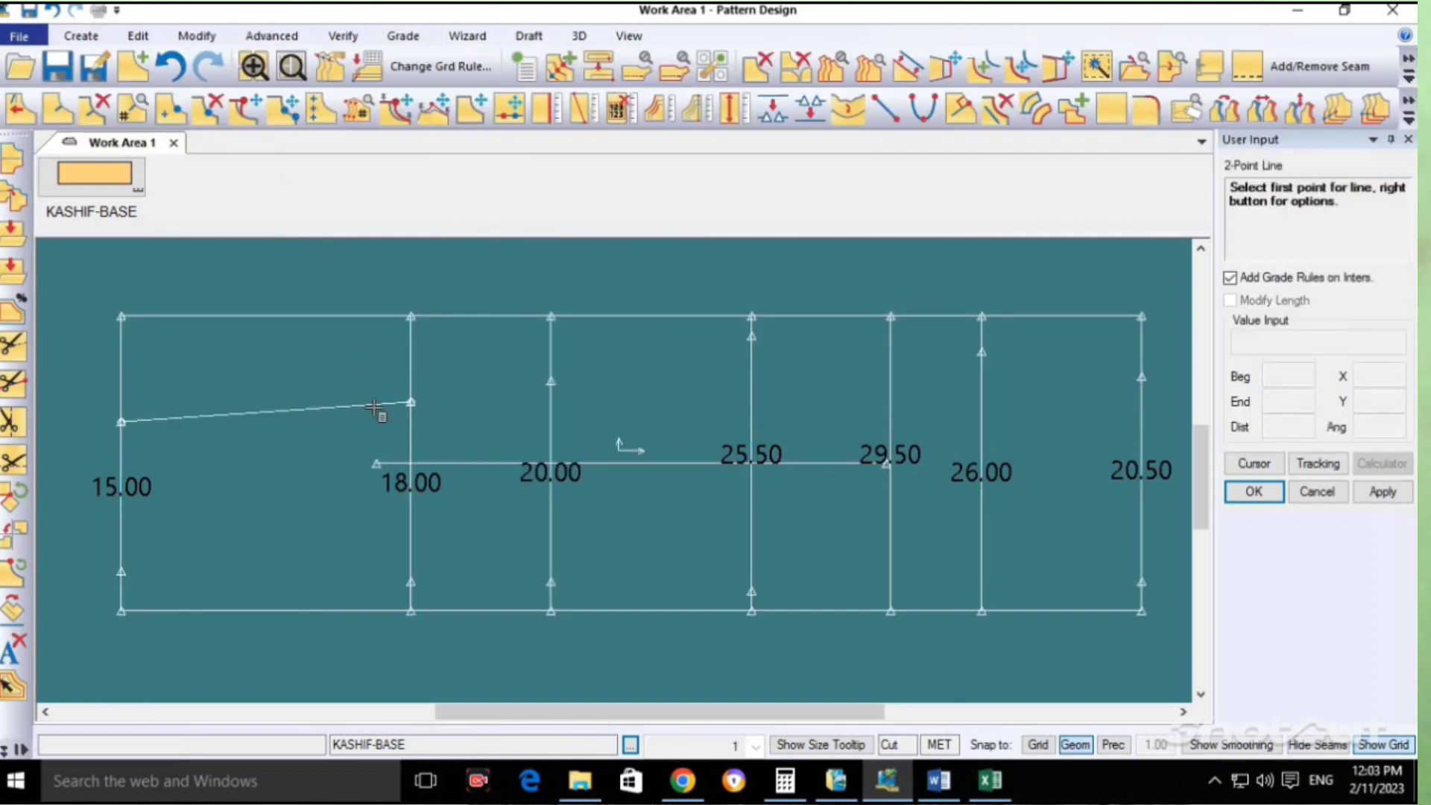
click(411, 403)
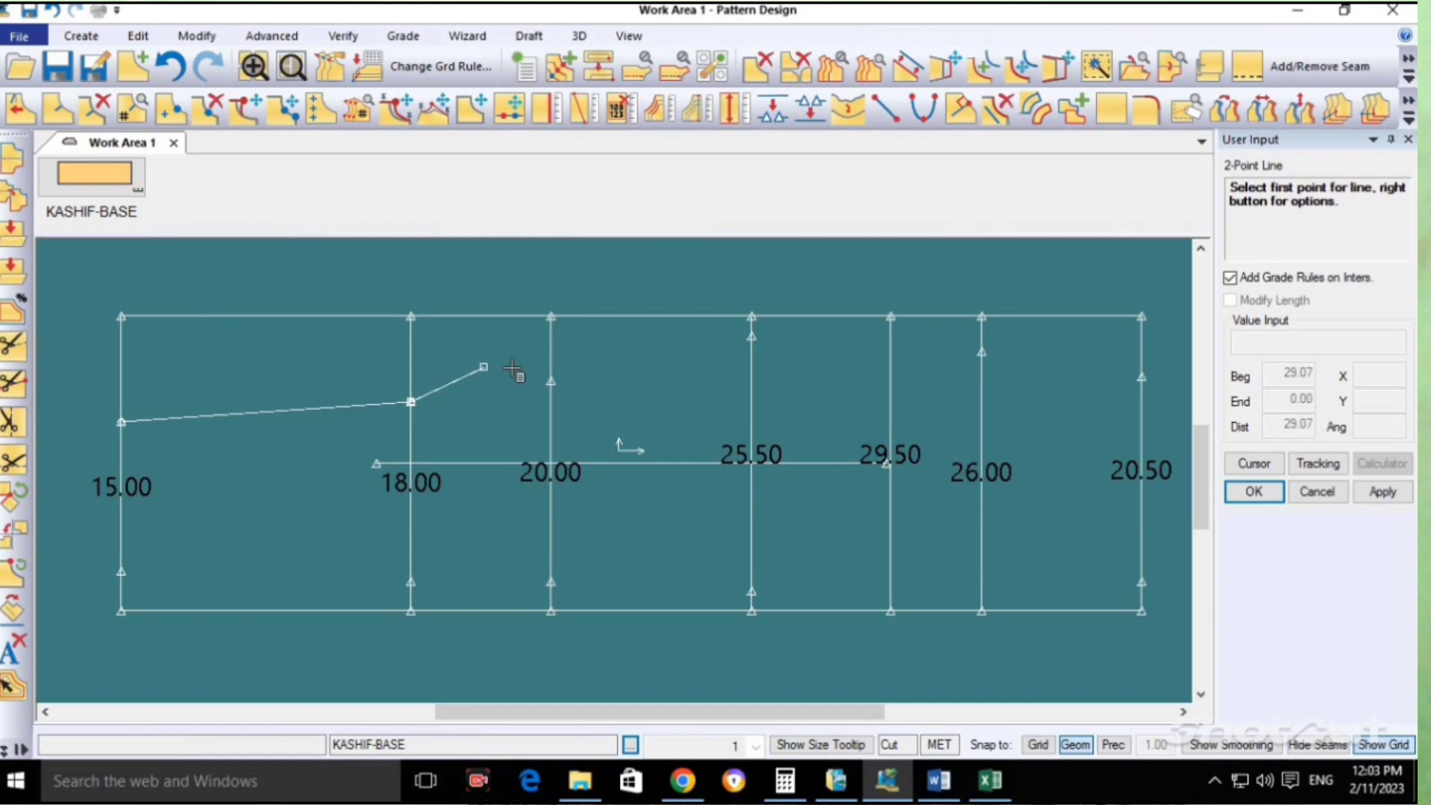
click(550, 379)
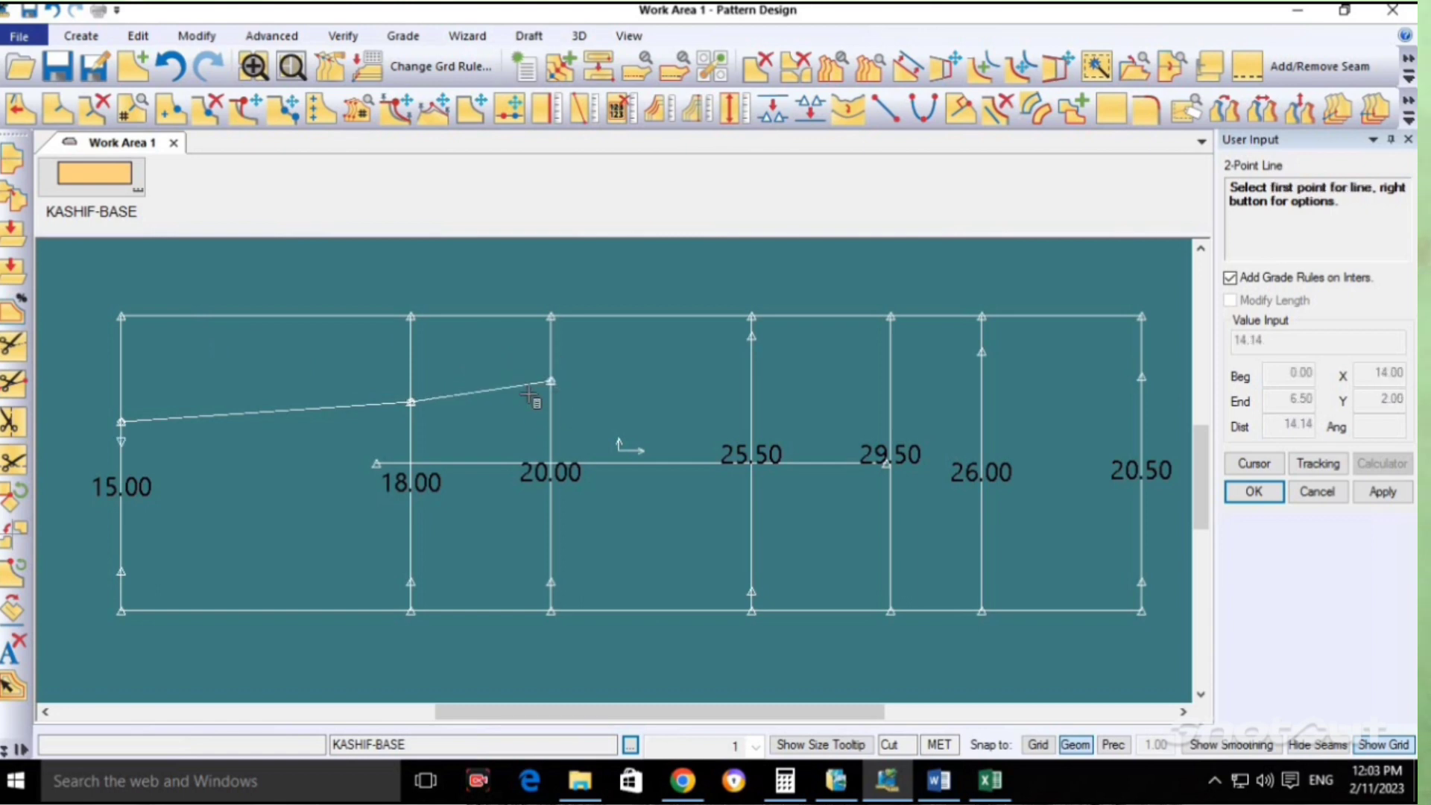
click(551, 379)
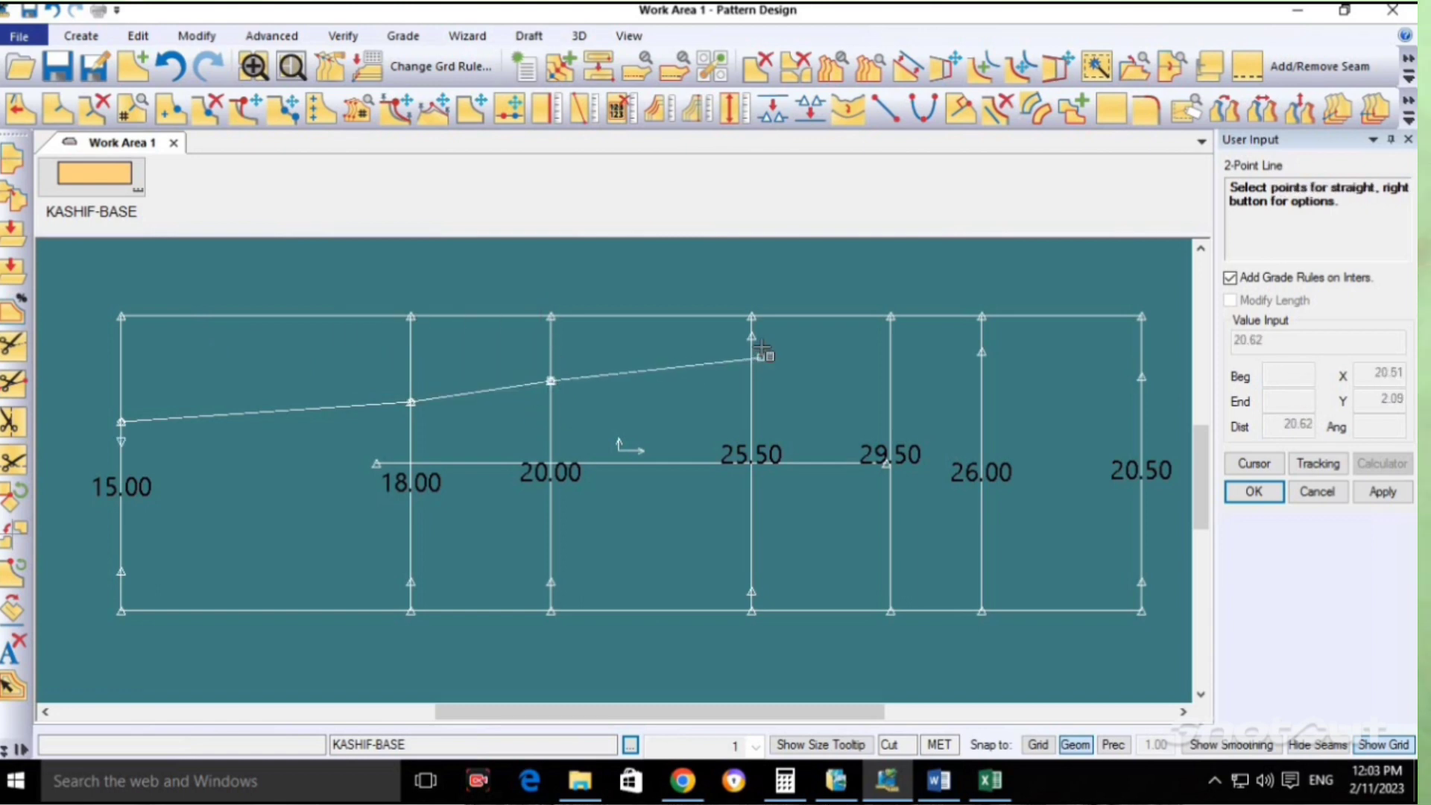
click(751, 336)
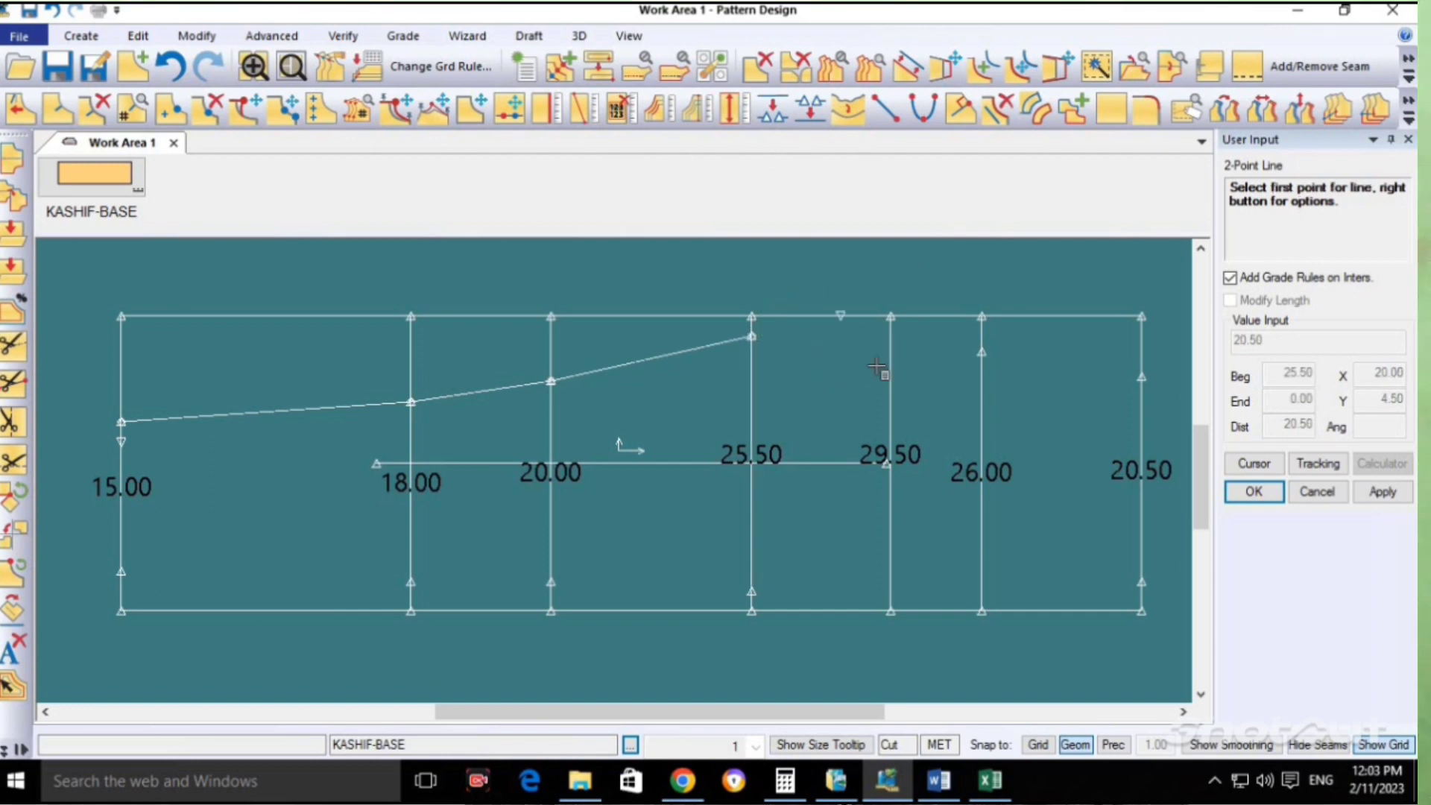
Draw a 2-Point Curve without bend from the unsplit cross line's upper end to the upper split point of the cross line beside the knee.
click(81, 36)
click(331, 108)
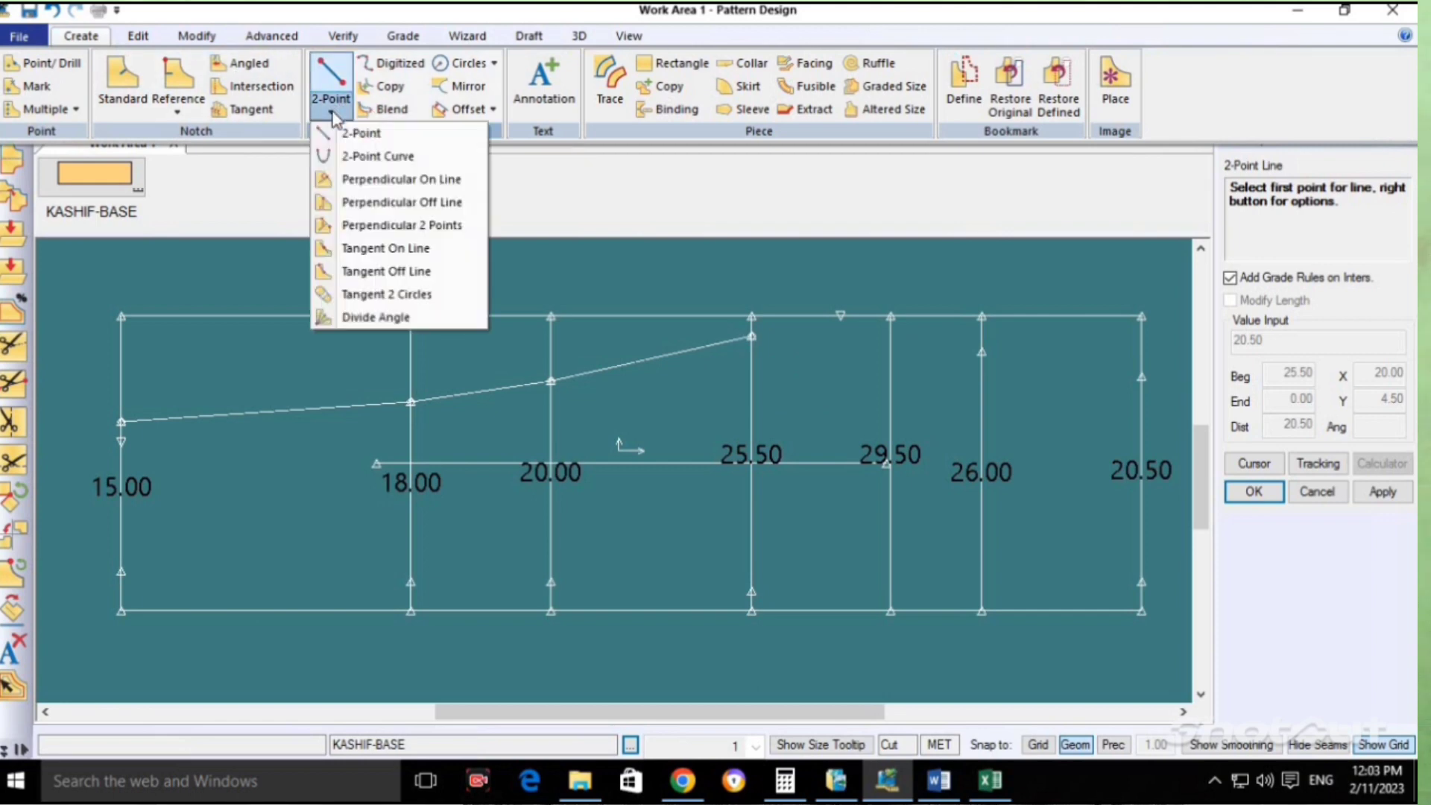
click(380, 157)
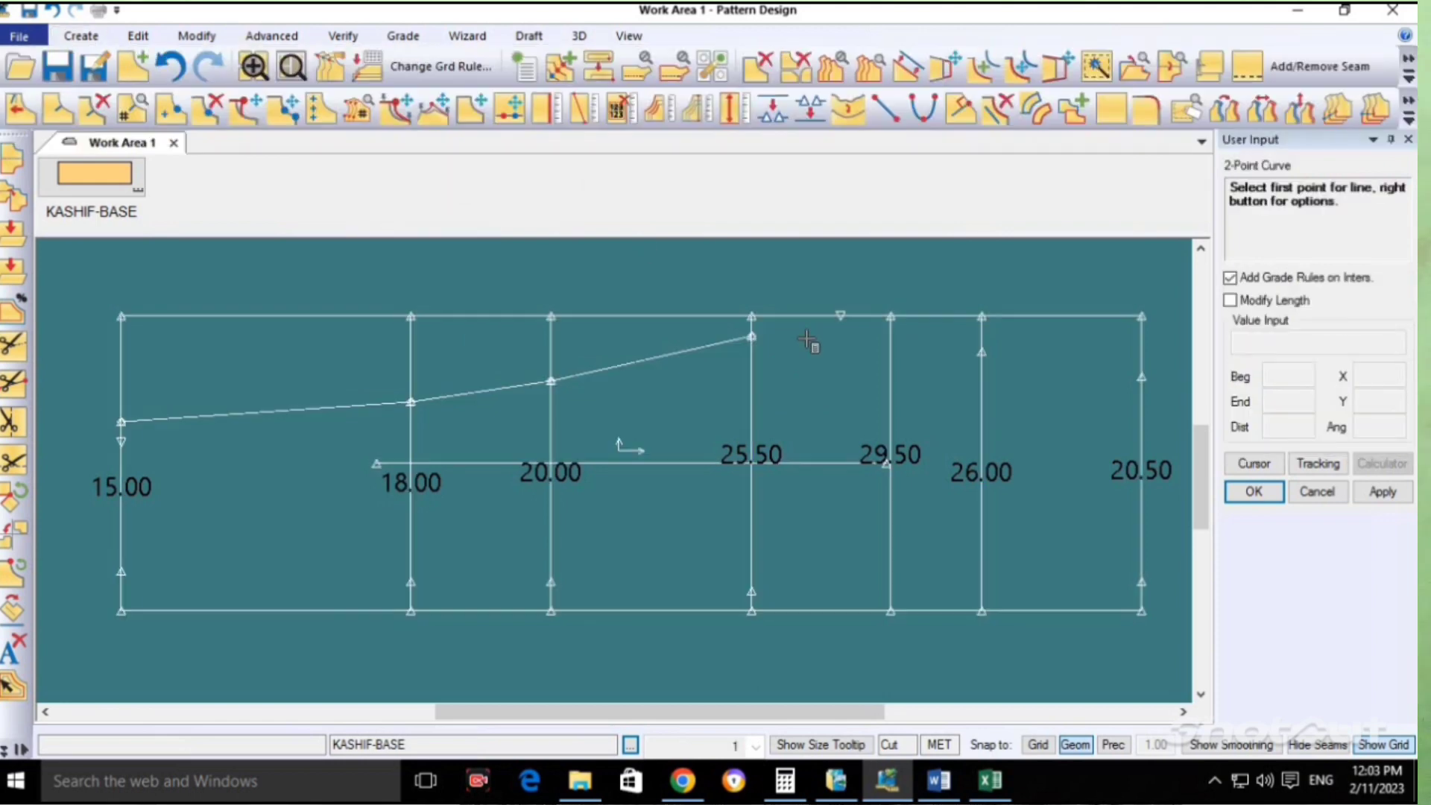
click(890, 312)
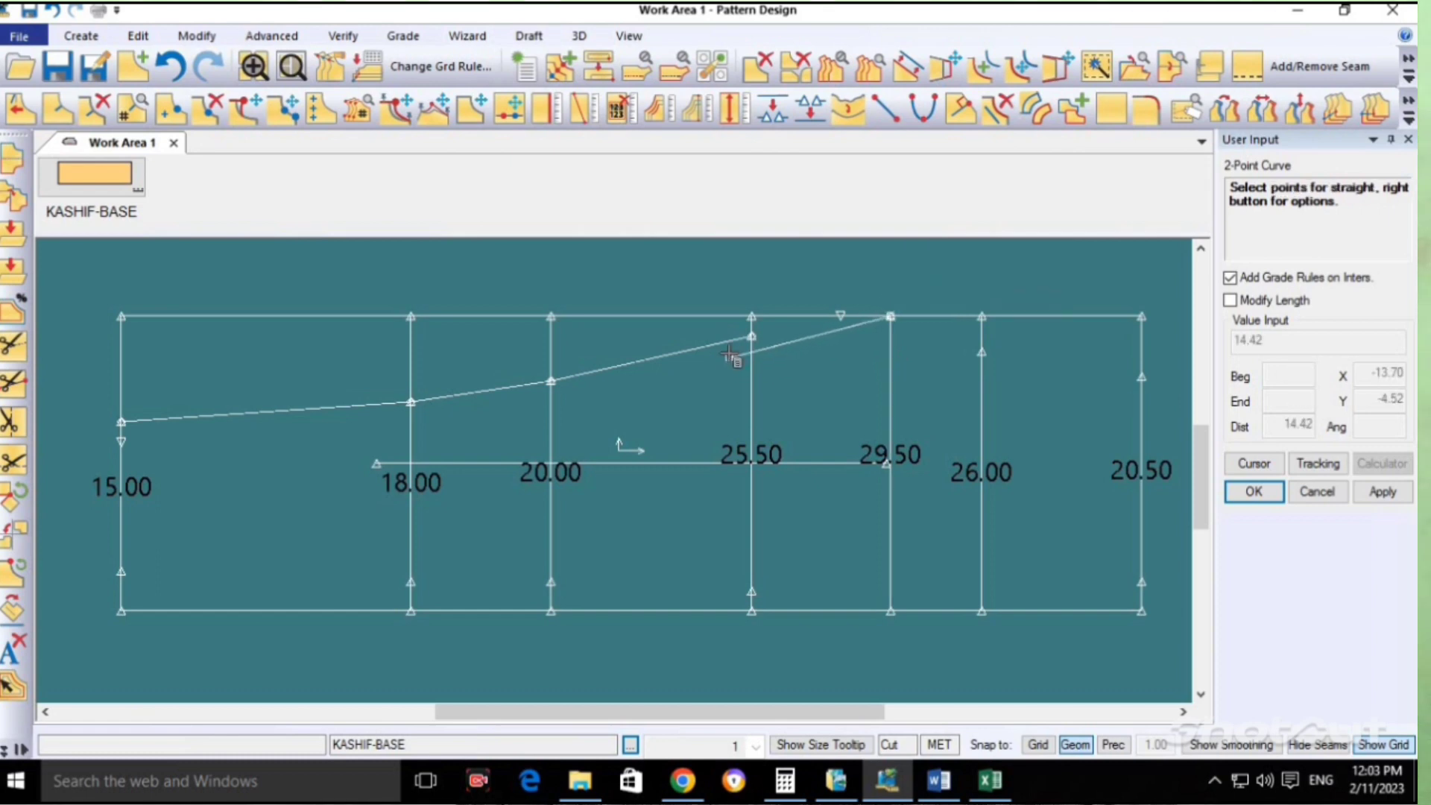
click(756, 334)
scroll(785, 334, up, 1)
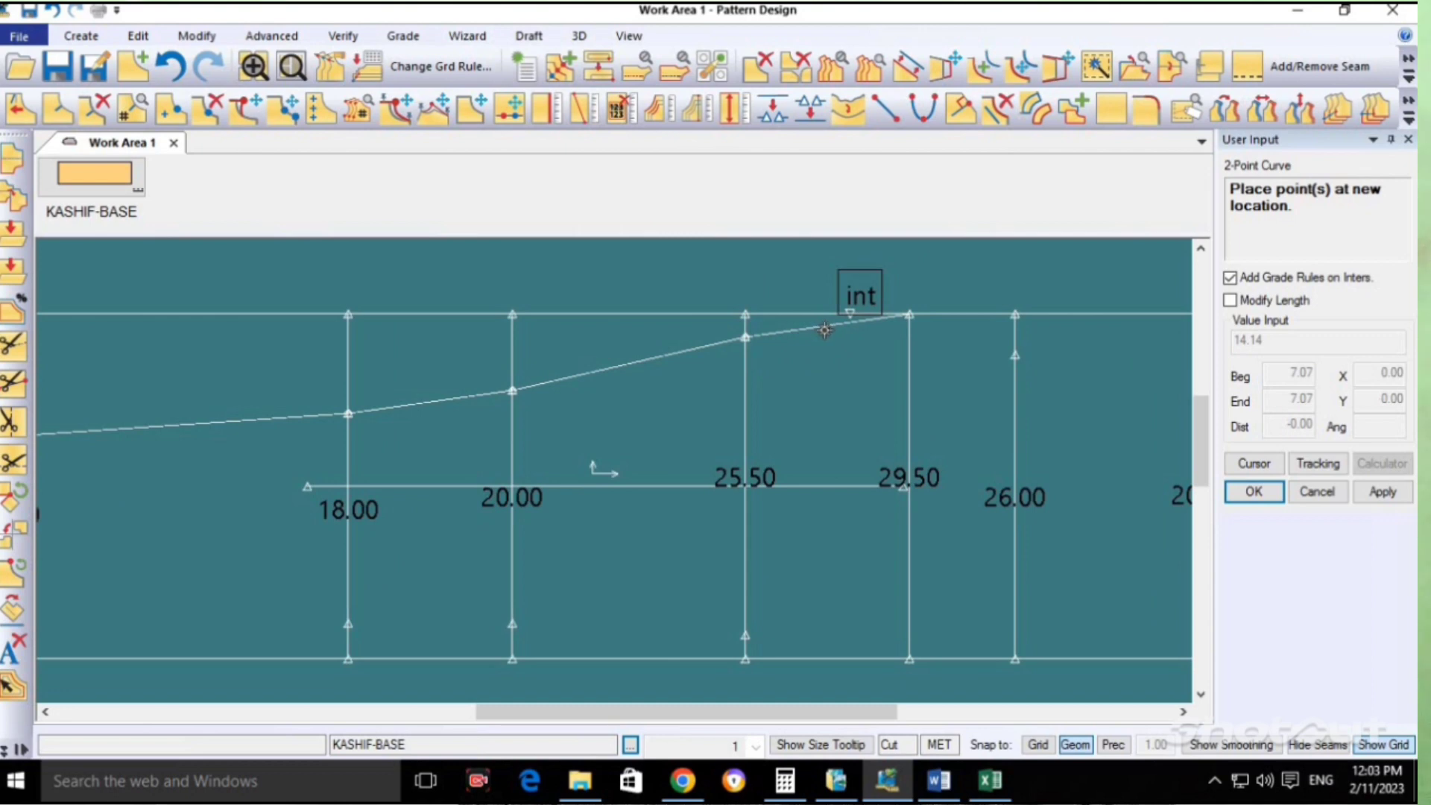
click(824, 334)
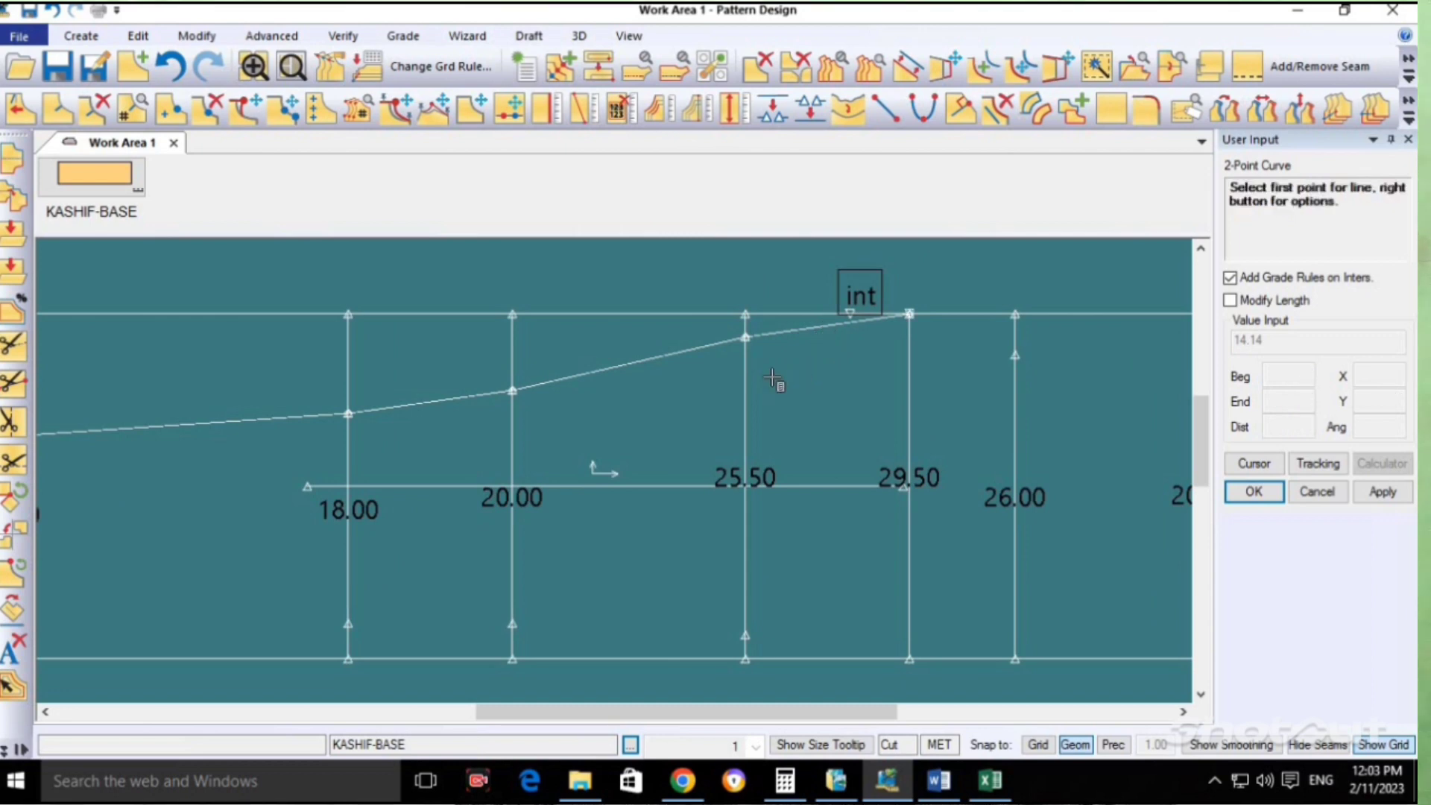
scroll(779, 384, down, 1)
scroll(984, 363, up, 1)
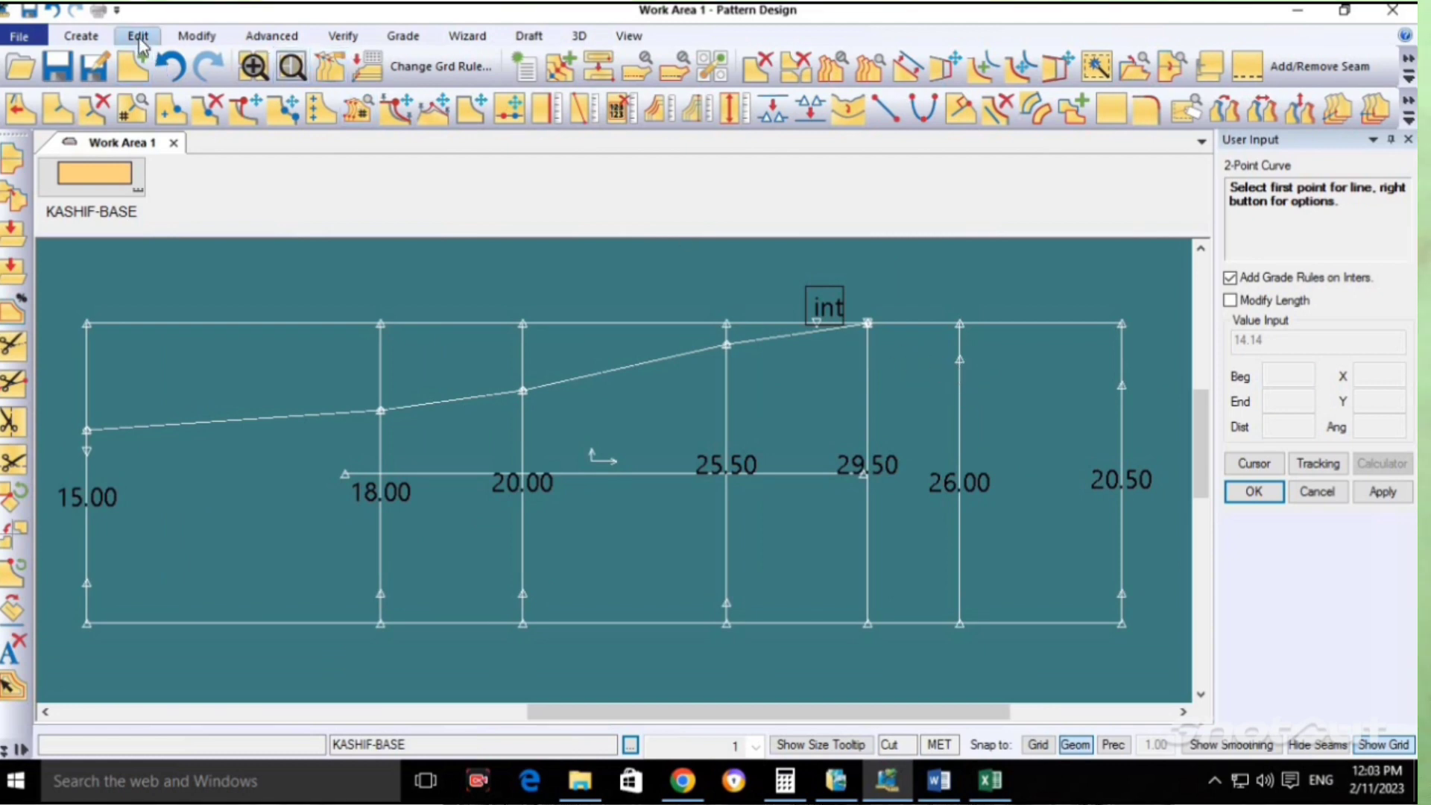
Draw an inward-bowed 2-Point Curve about 10.3 cm long from the unsplit cross line's upper end to the hip line's upper split point.
click(90, 36)
click(330, 108)
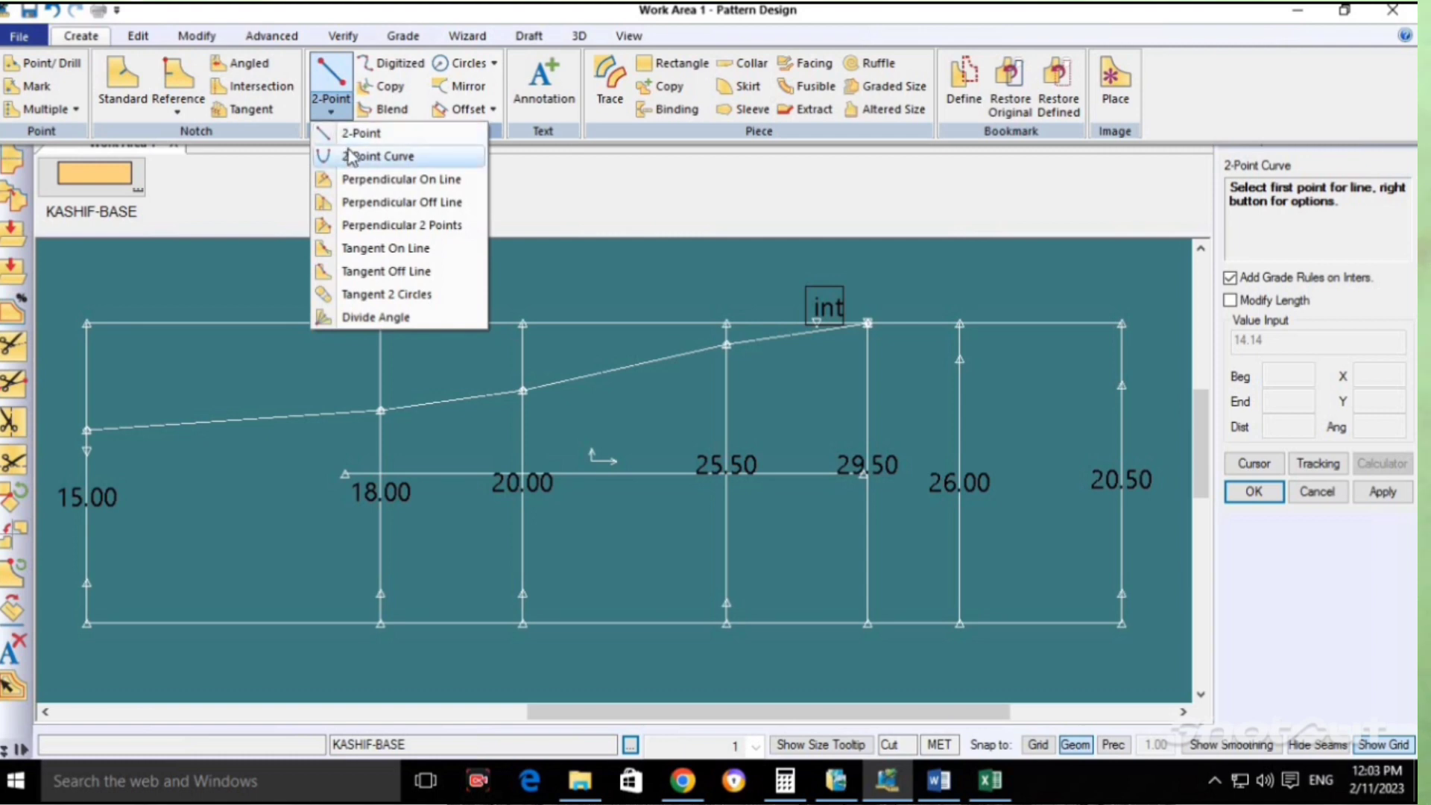
click(377, 186)
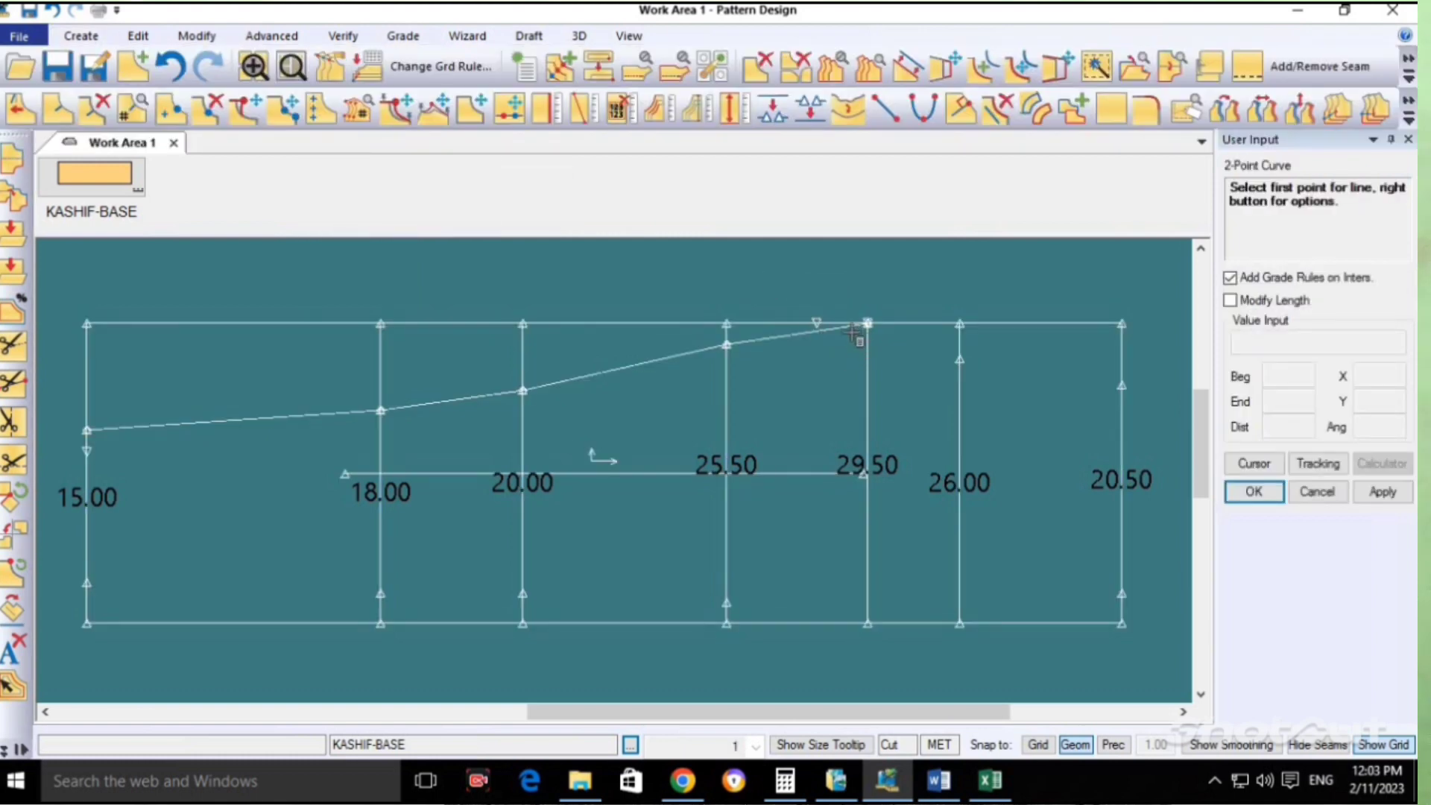
click(868, 323)
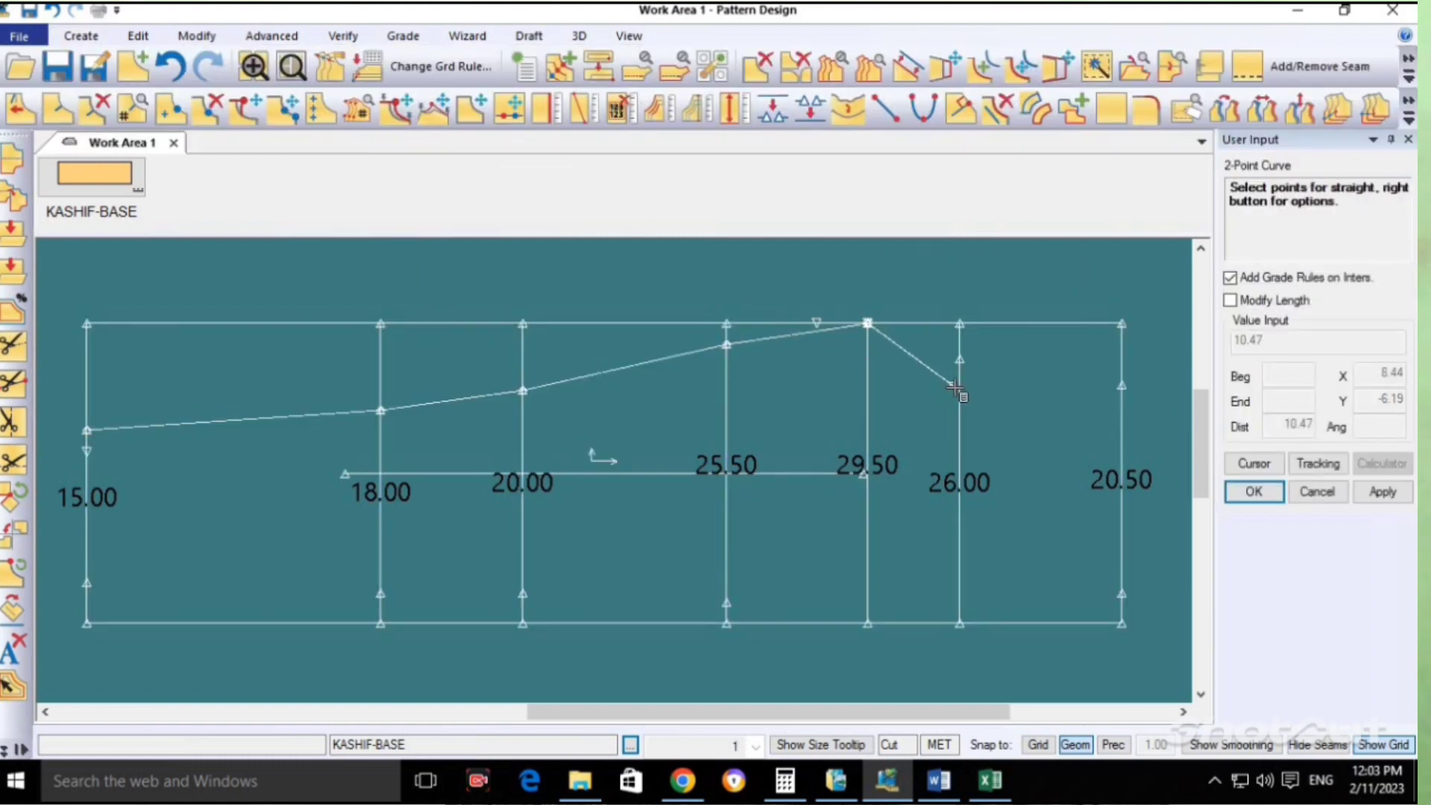
click(959, 360)
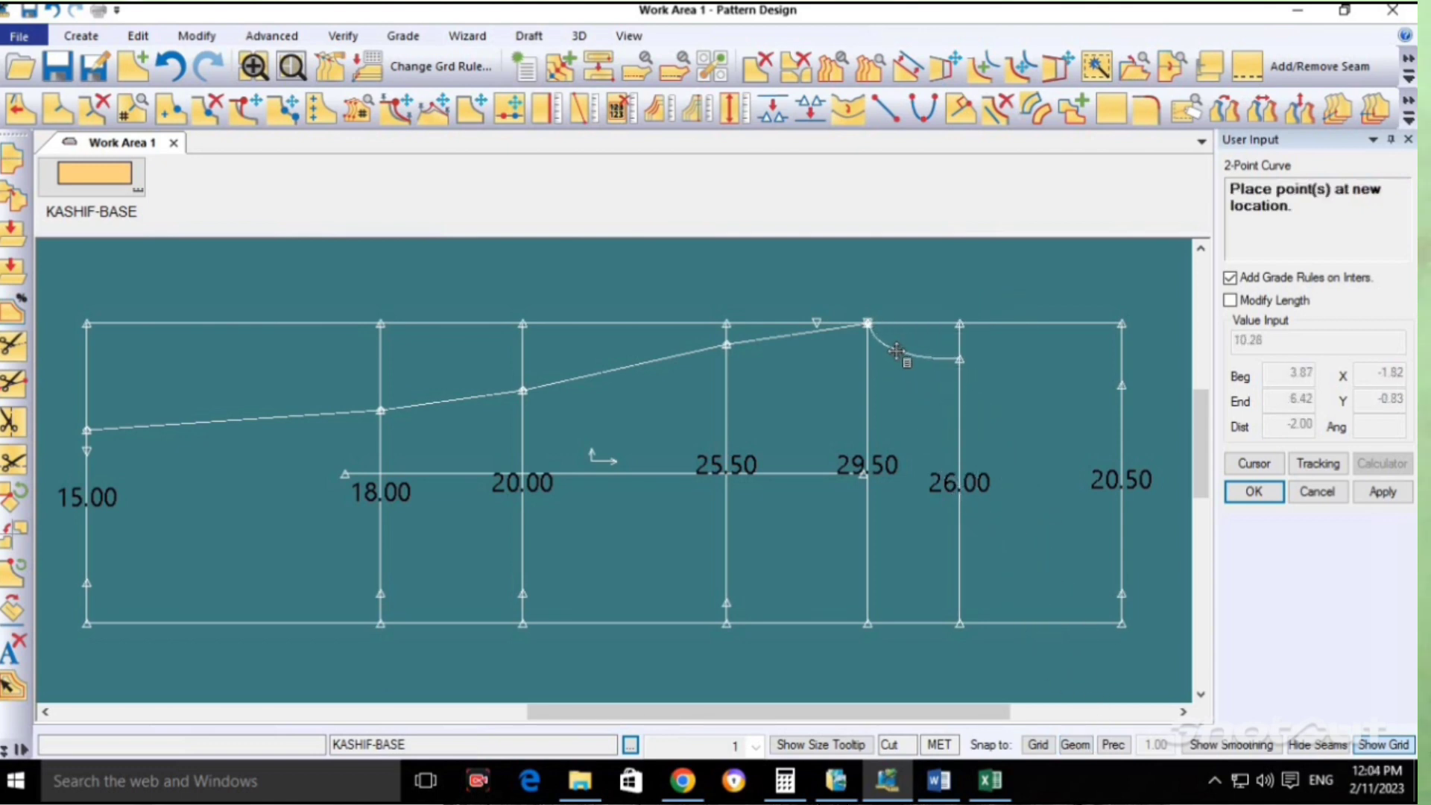
click(912, 357)
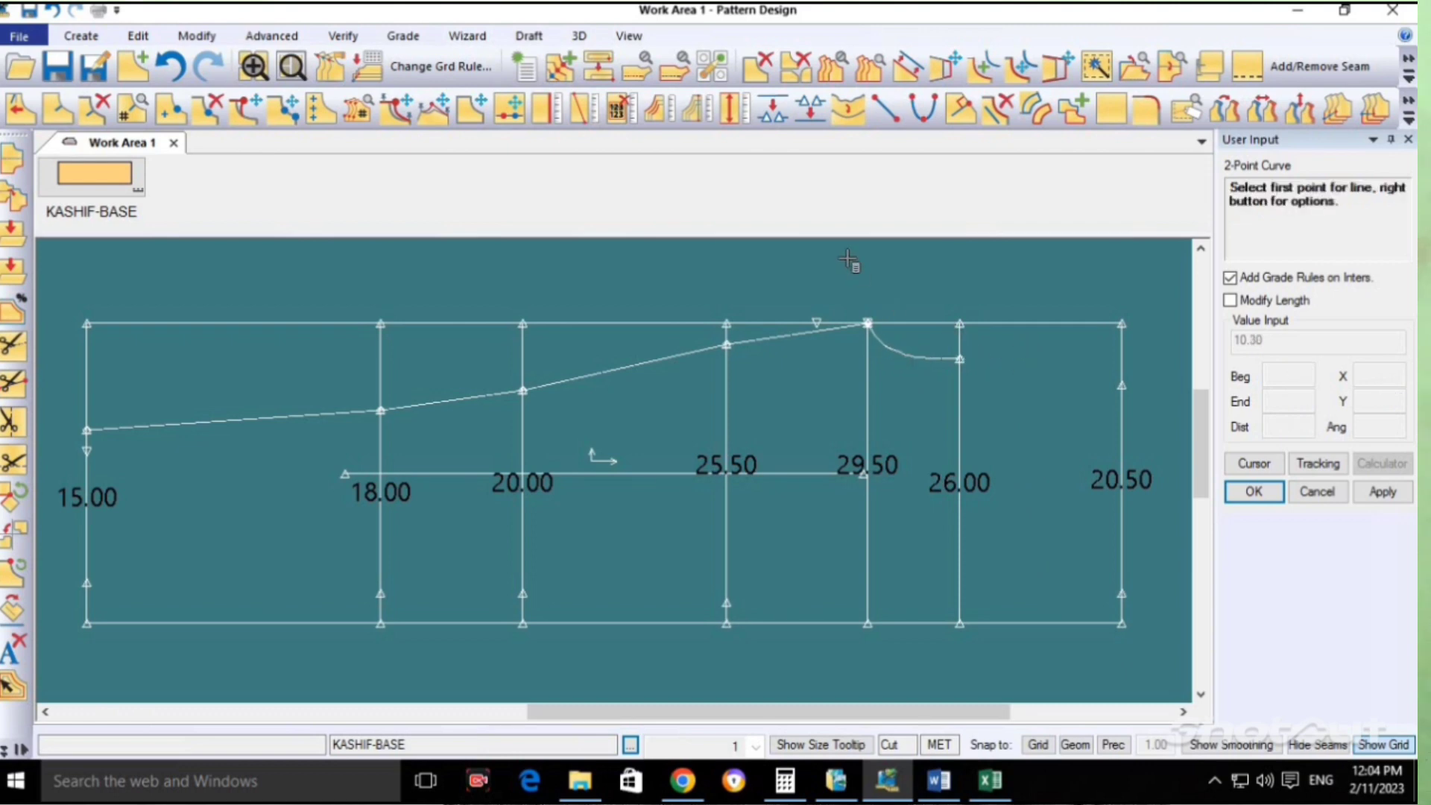
right_click(850, 265)
click(768, 152)
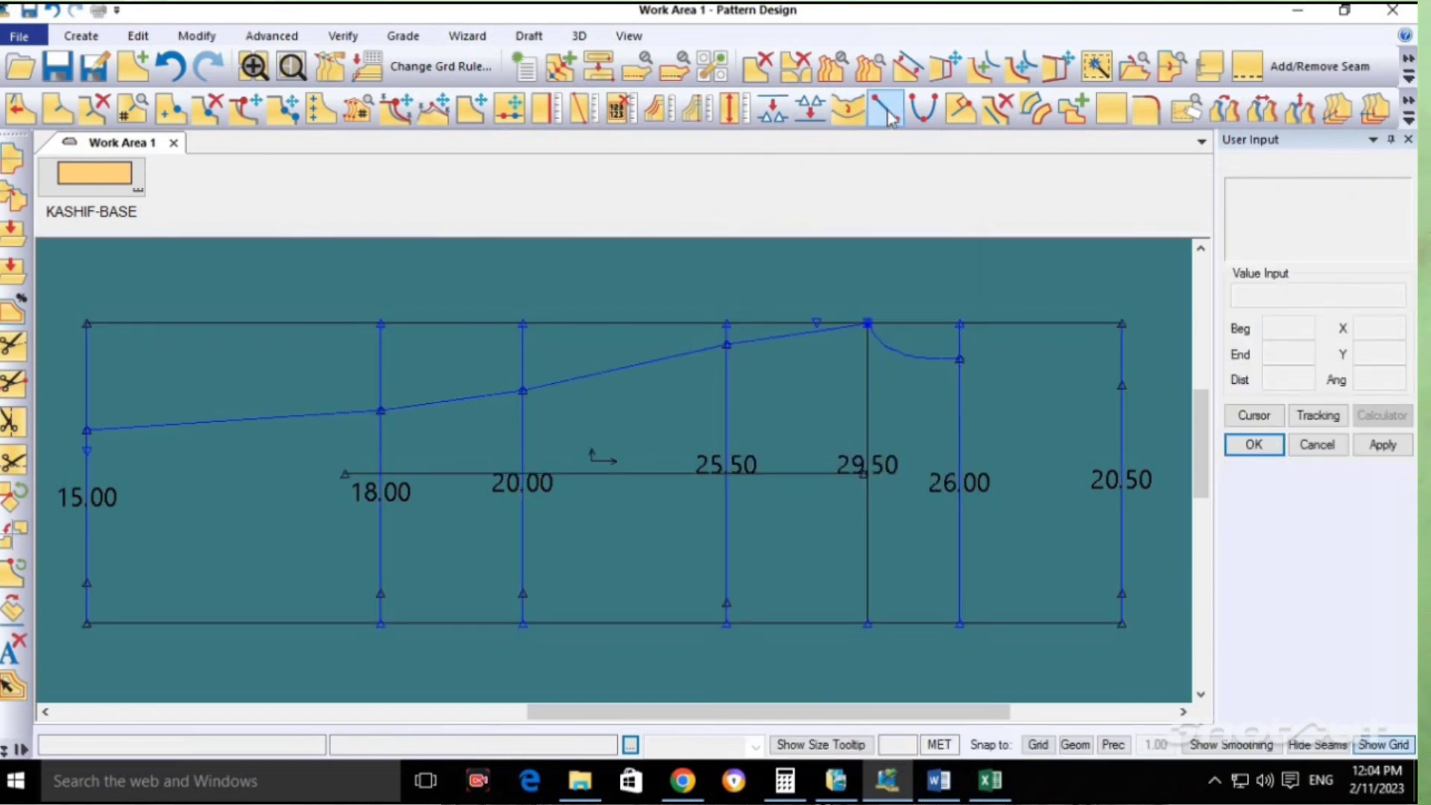
Draw a 2-Point line from the hip line's upper split point to the waist line's upper split point.
click(81, 35)
click(328, 89)
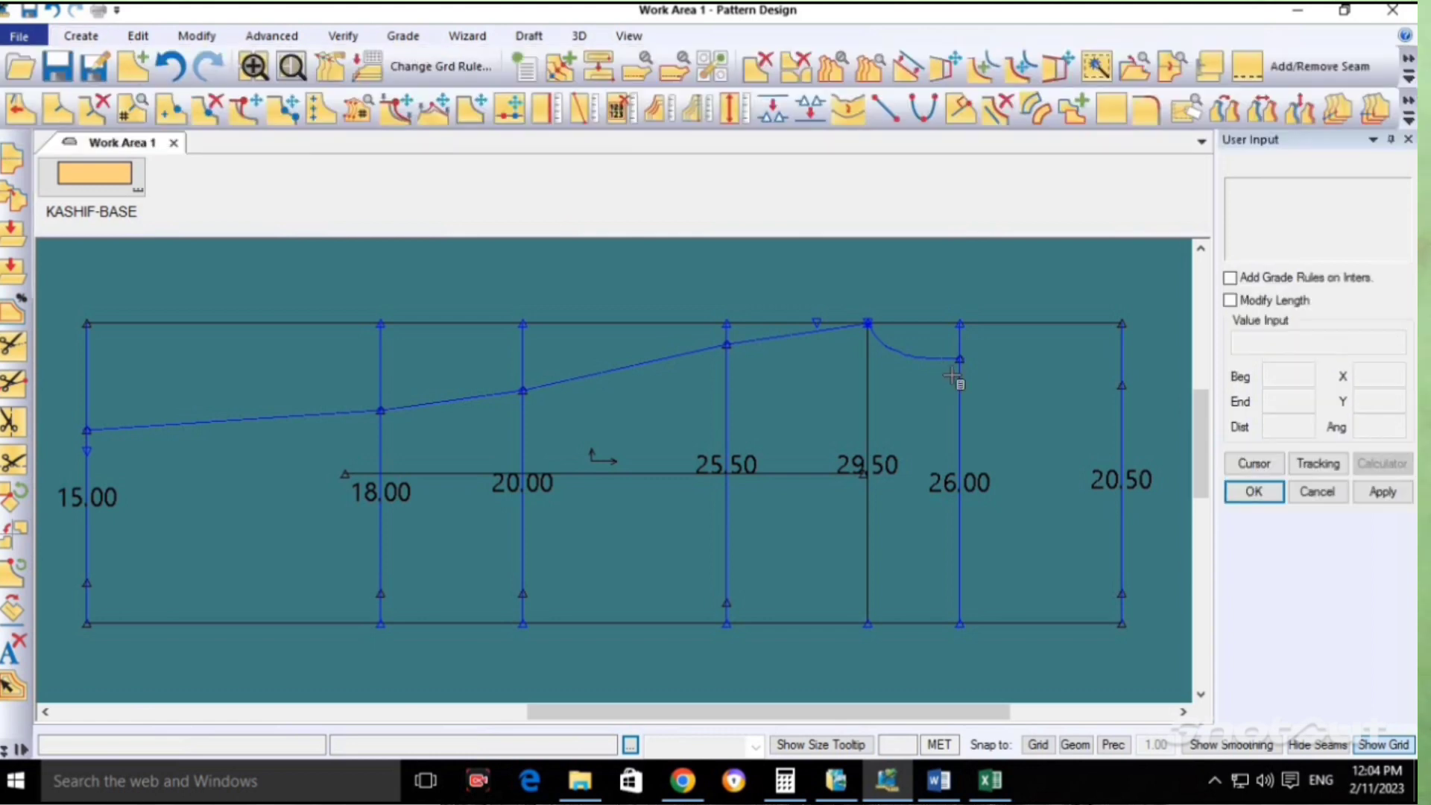
click(959, 360)
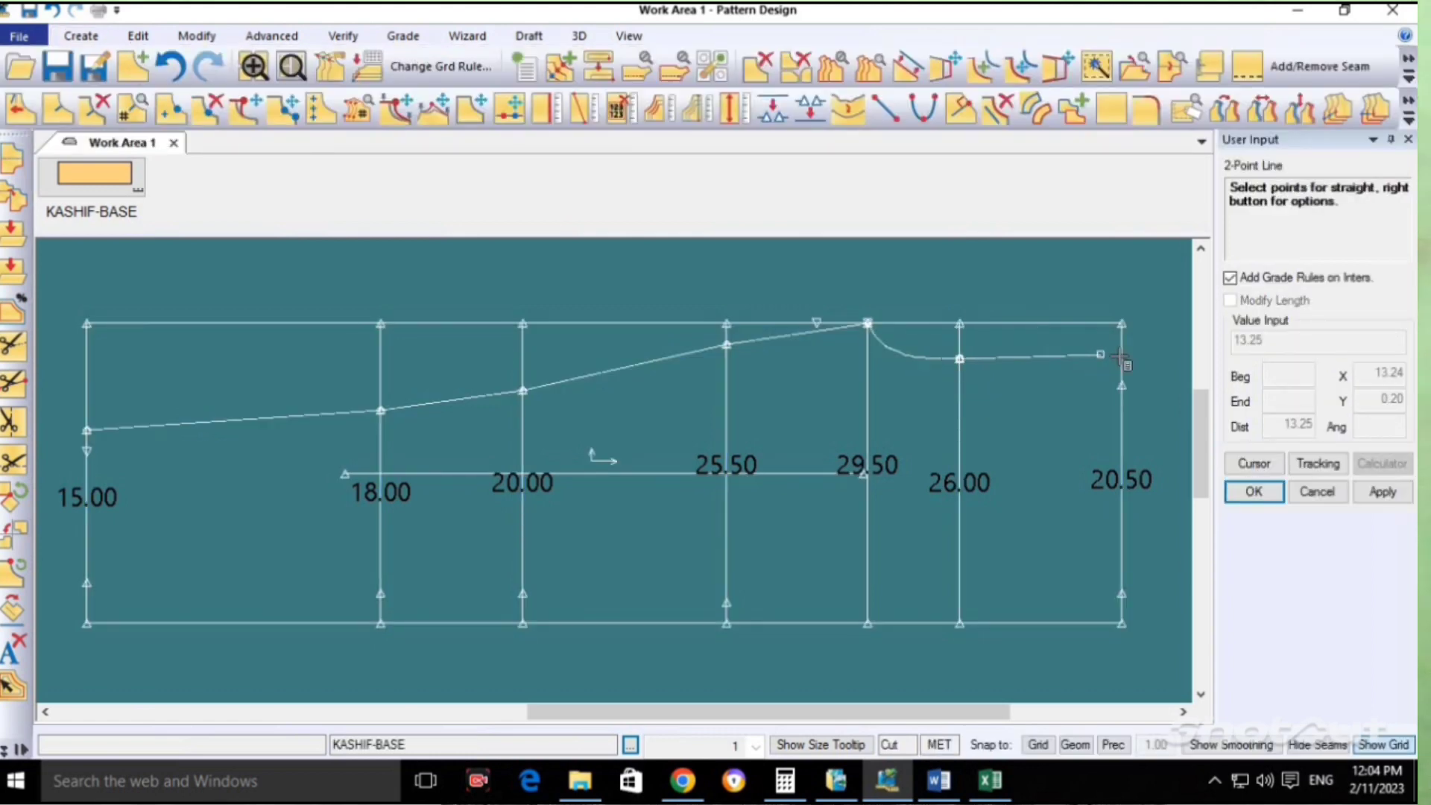
click(1122, 396)
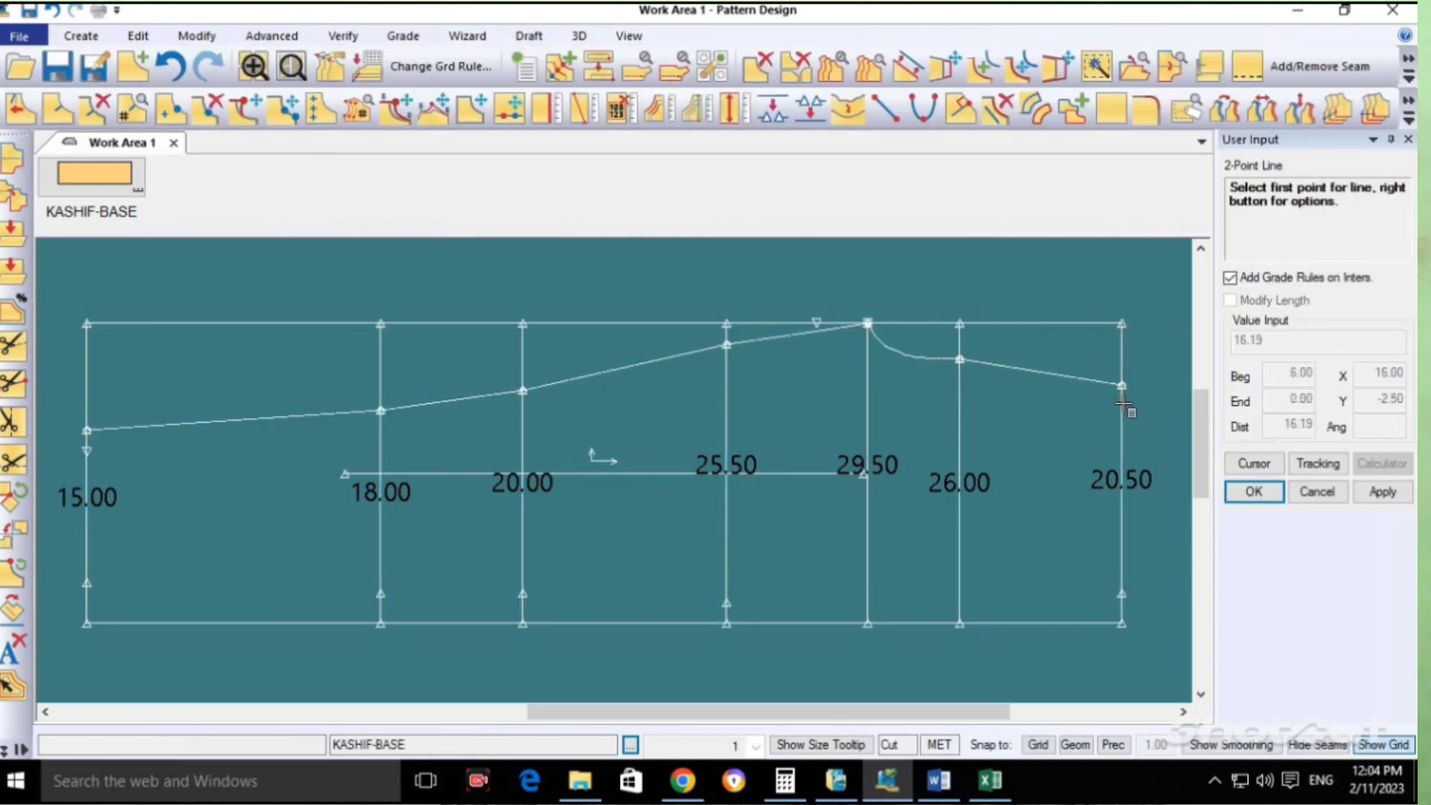
Draw a 2-Point line from the hem line's lower split point to the calf line's lower split point.
scroll(660, 322, down, 1)
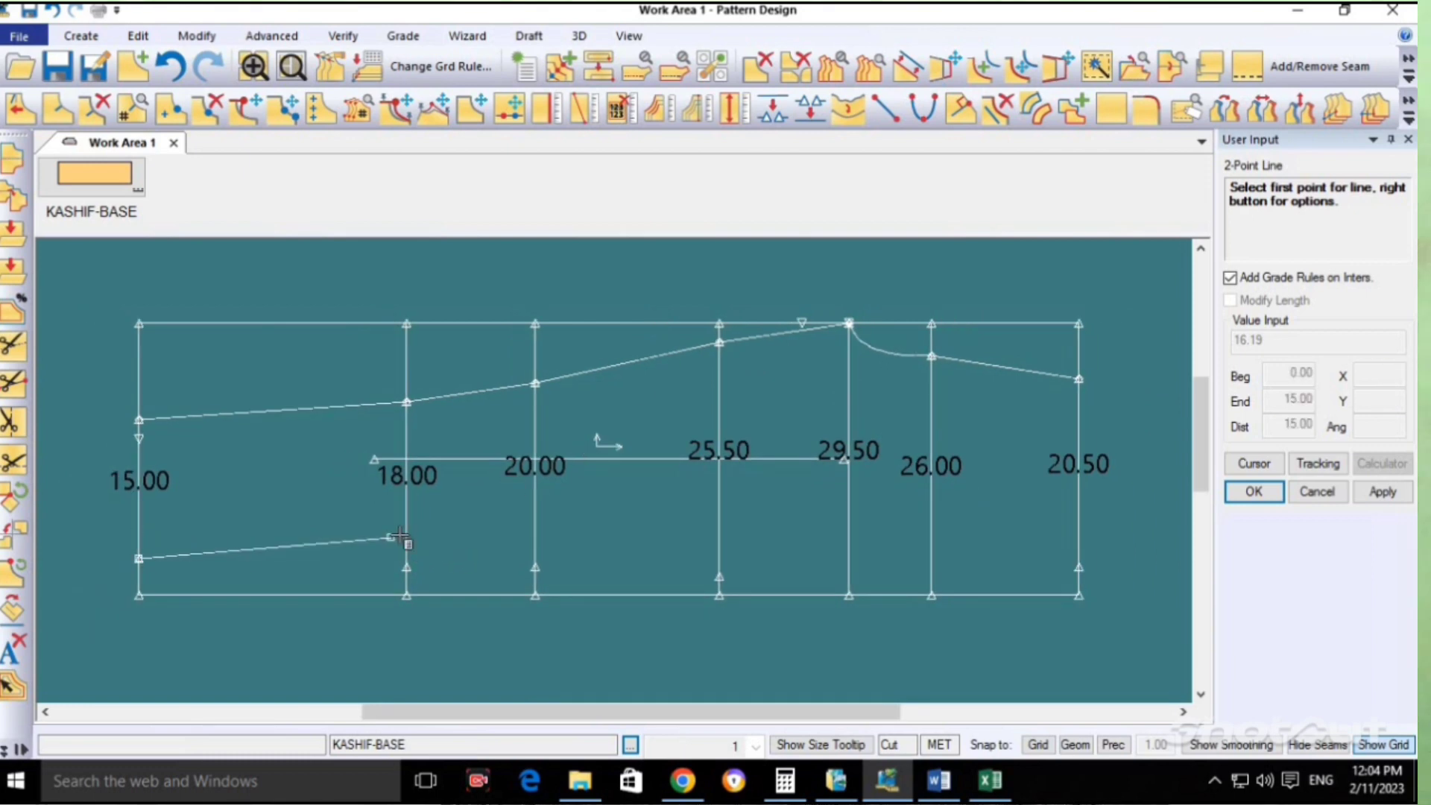
click(401, 567)
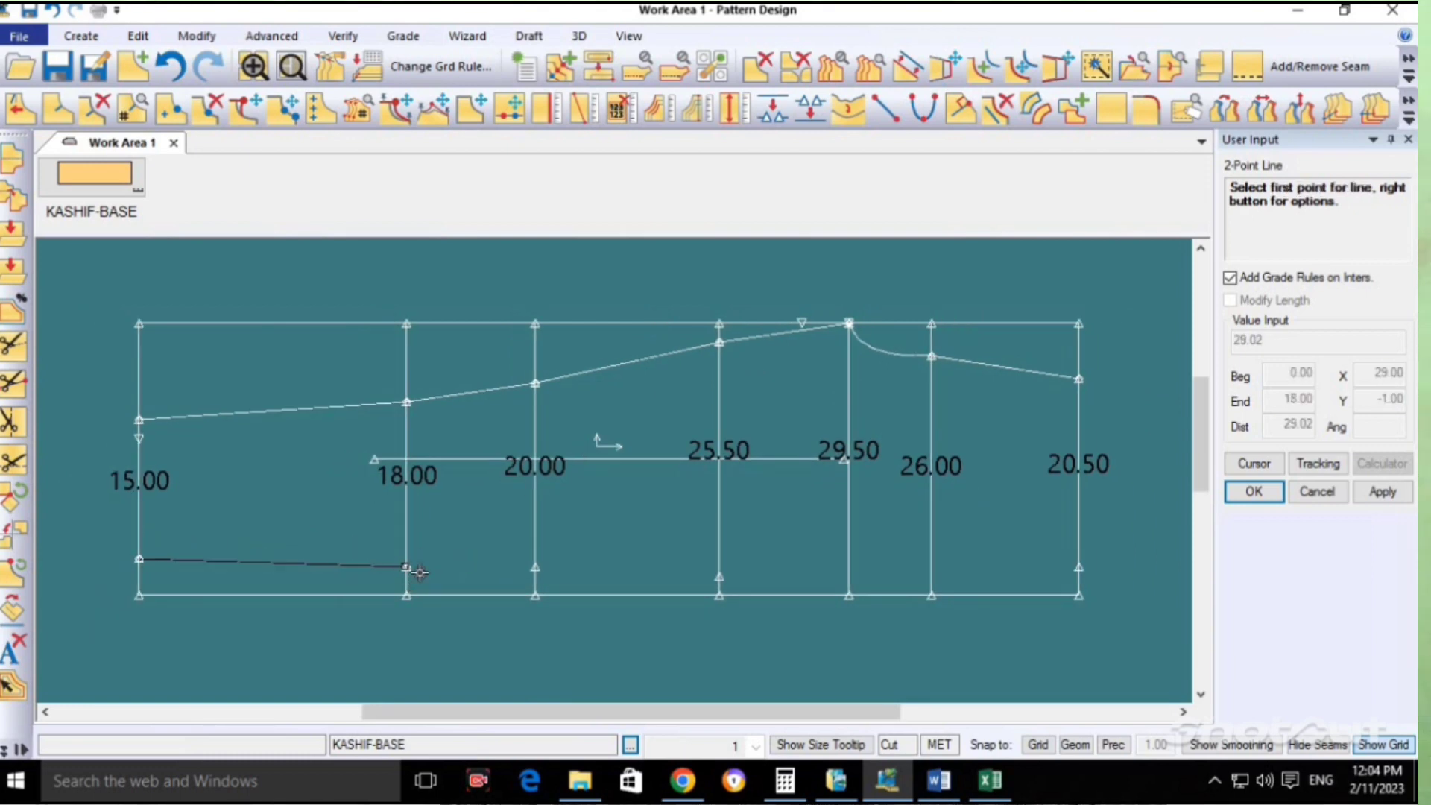
Draw 2-Point lines joining the calf line's lower split point to the knee line's, and that one to the 25.50 line's lower split point.
click(406, 567)
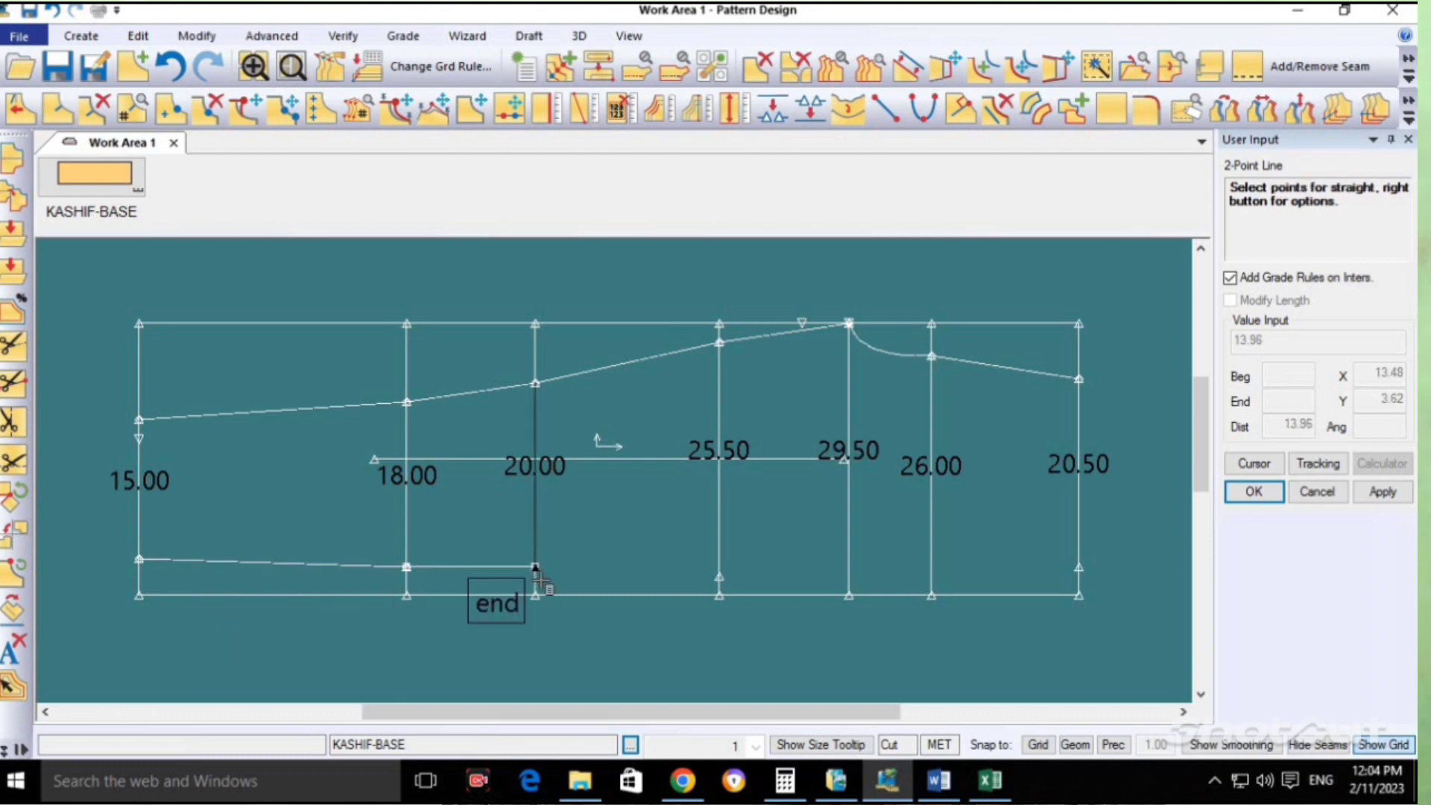
click(536, 568)
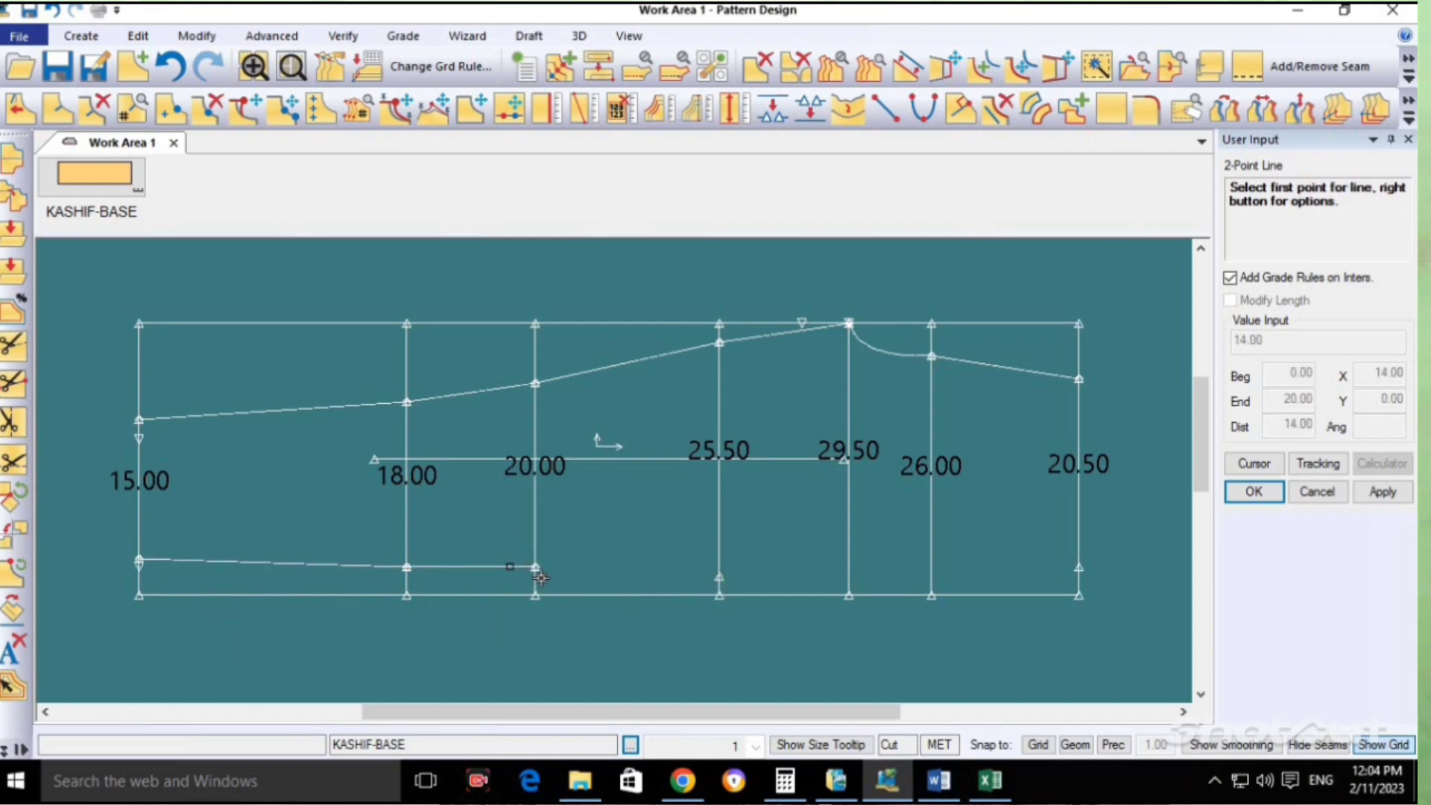
click(536, 568)
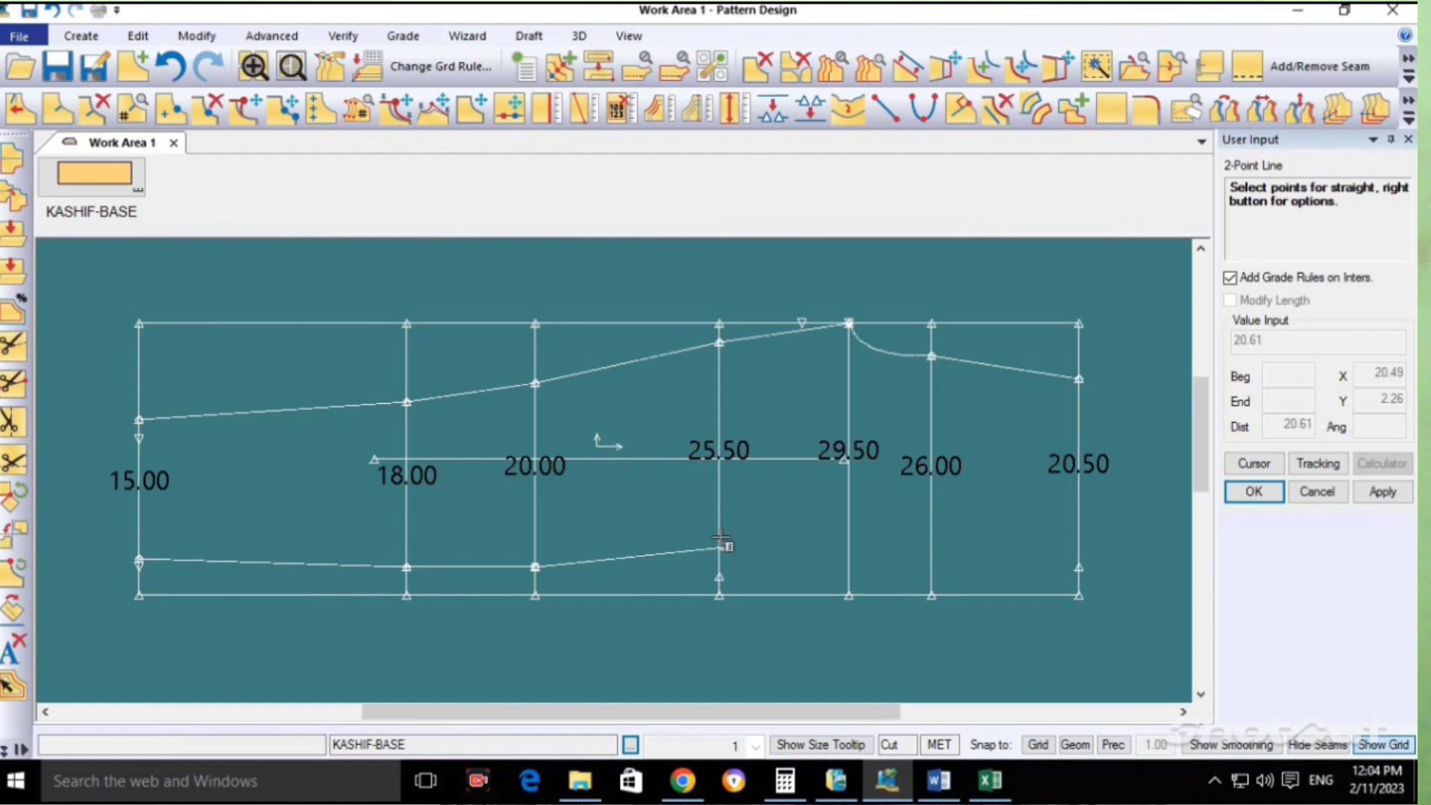
click(719, 577)
right_click(667, 246)
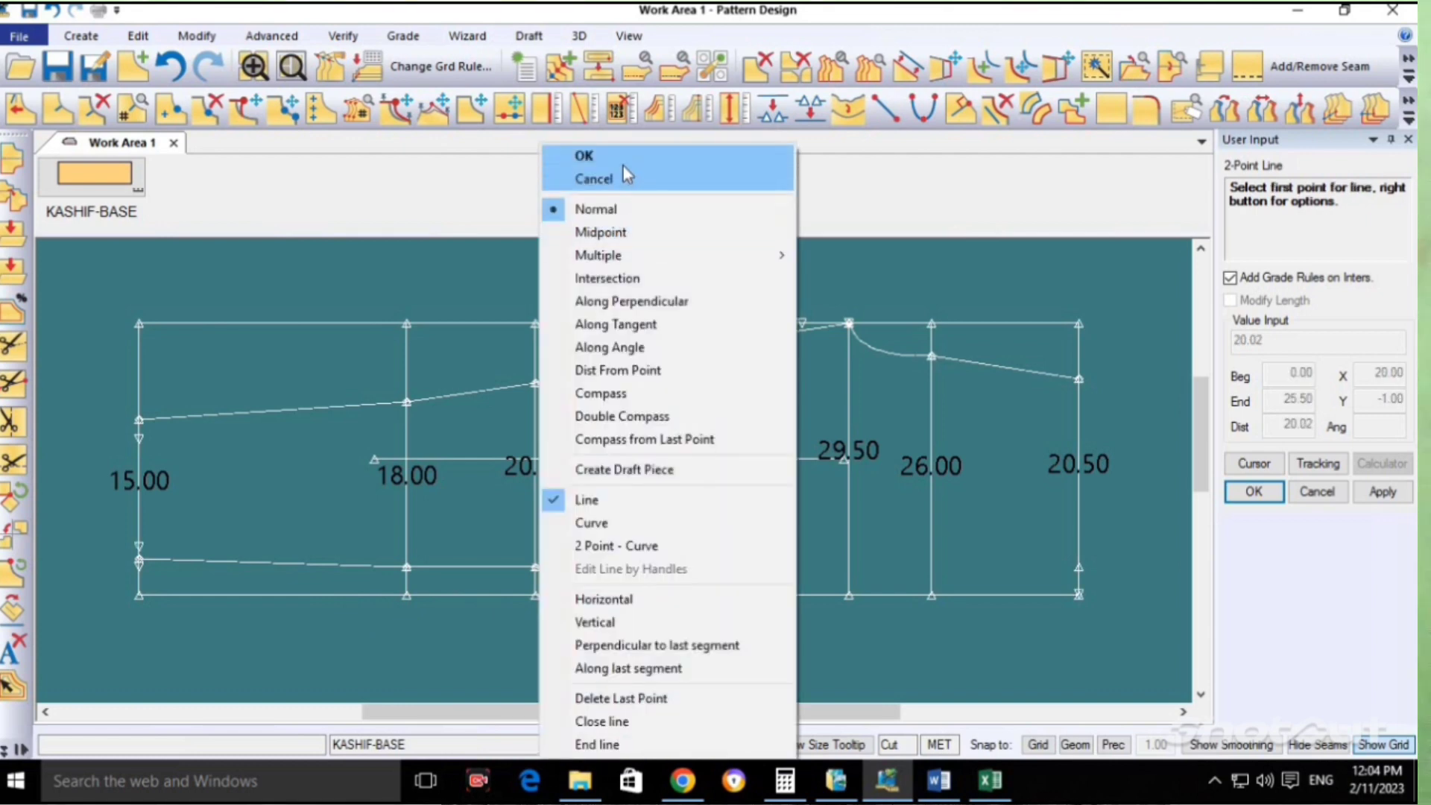
click(596, 155)
Draw a nearly straight 2-Point Curve about 14.1 cm long from the unsplit cross line's lower end to the 25.50 line's lower split point.
click(80, 36)
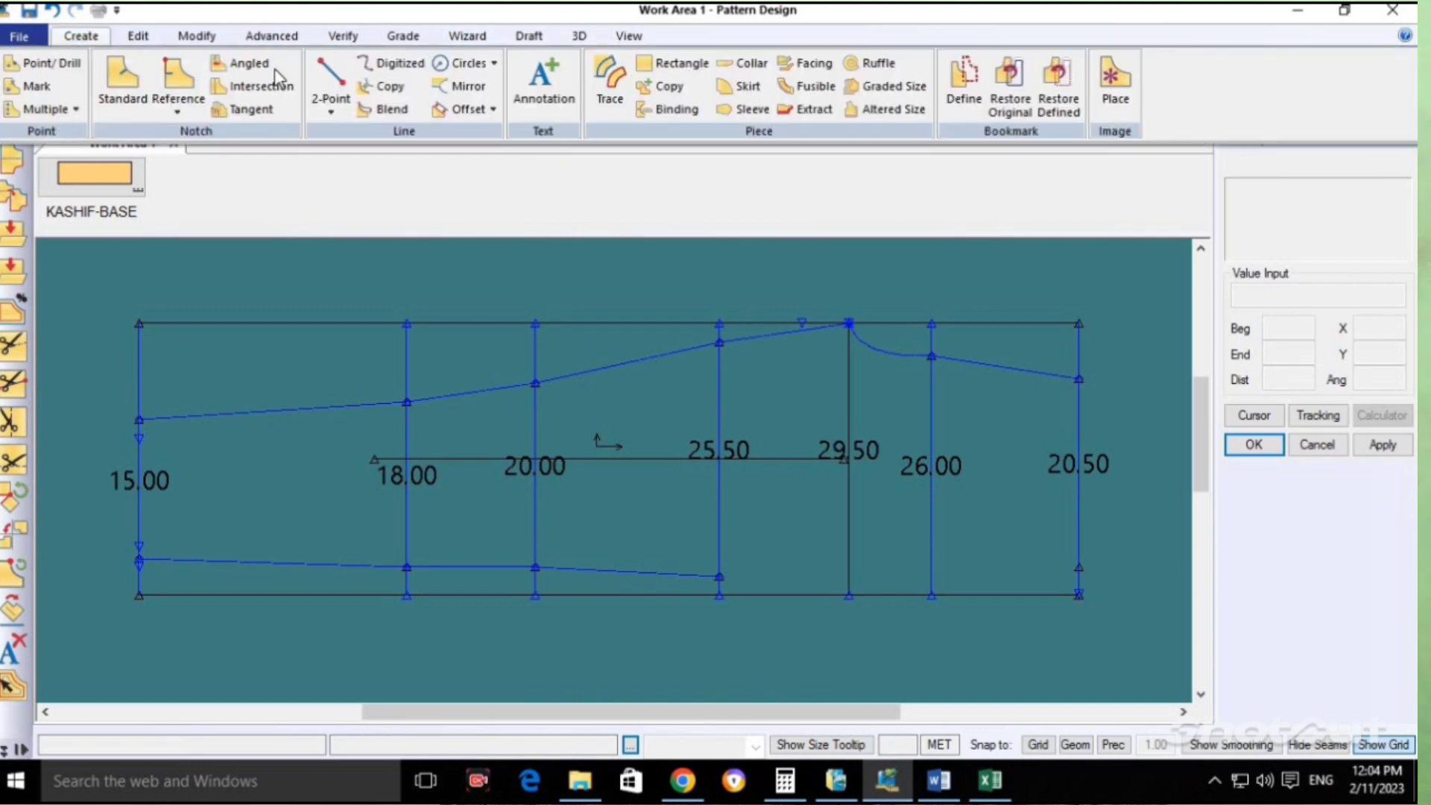
click(330, 113)
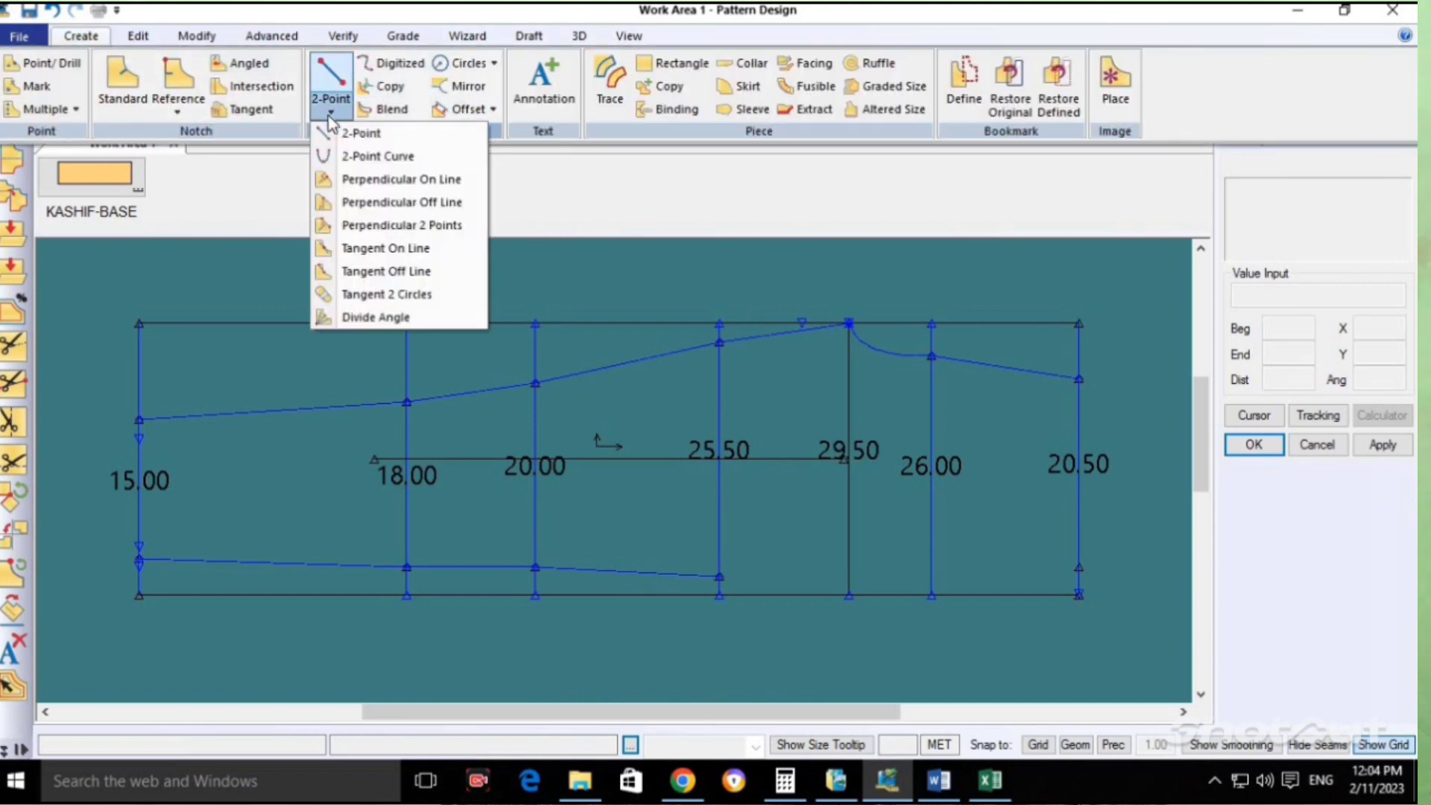
click(369, 150)
click(849, 595)
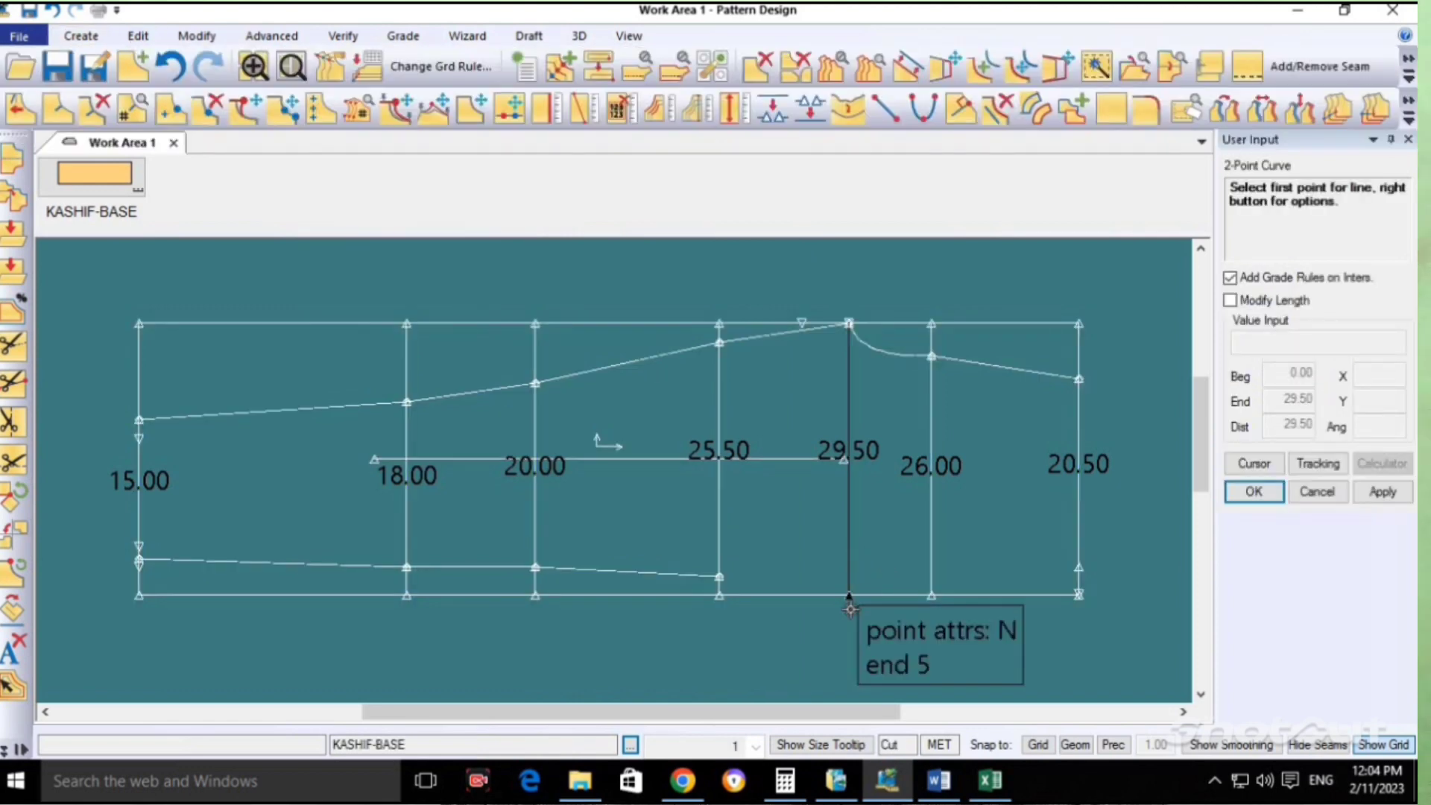
click(719, 577)
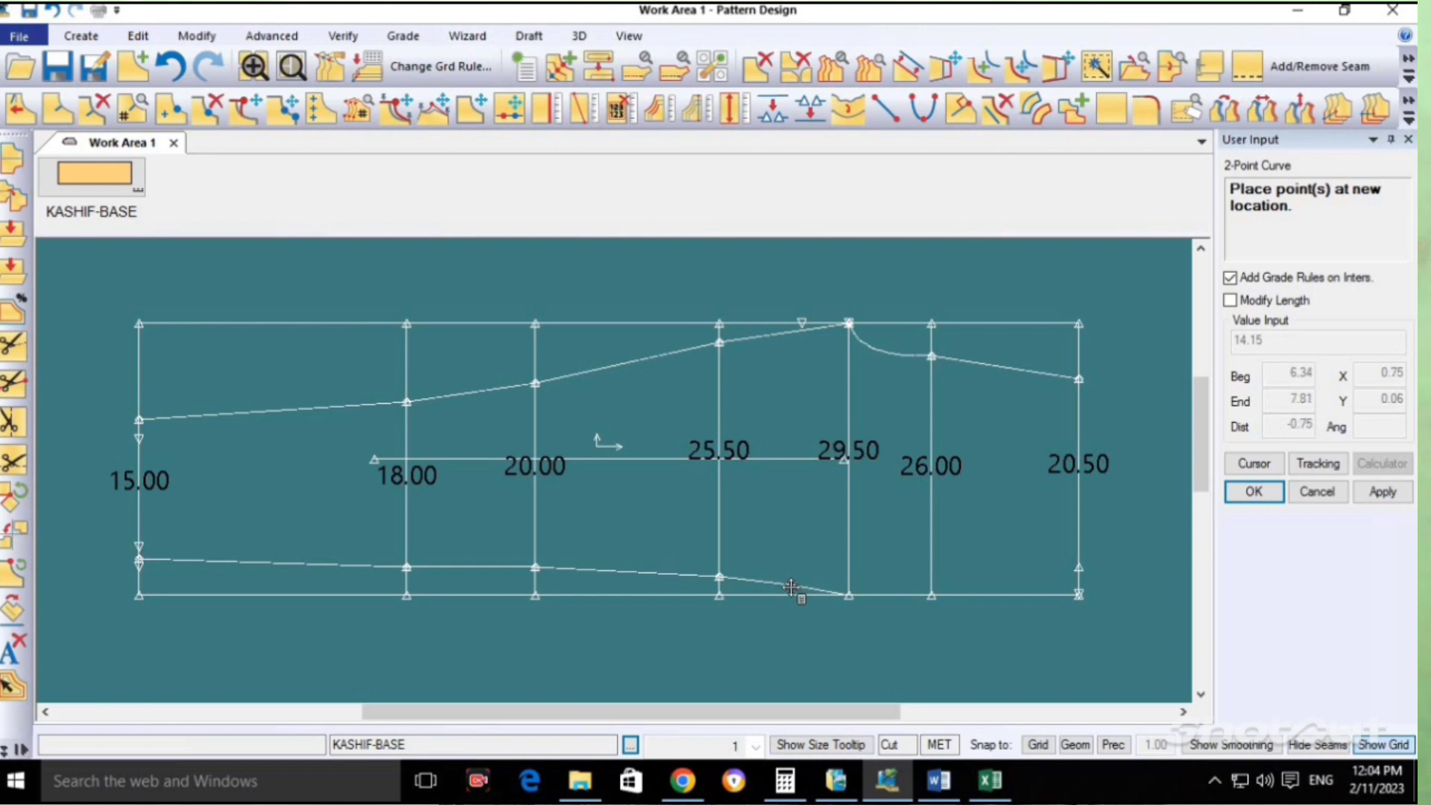
click(793, 589)
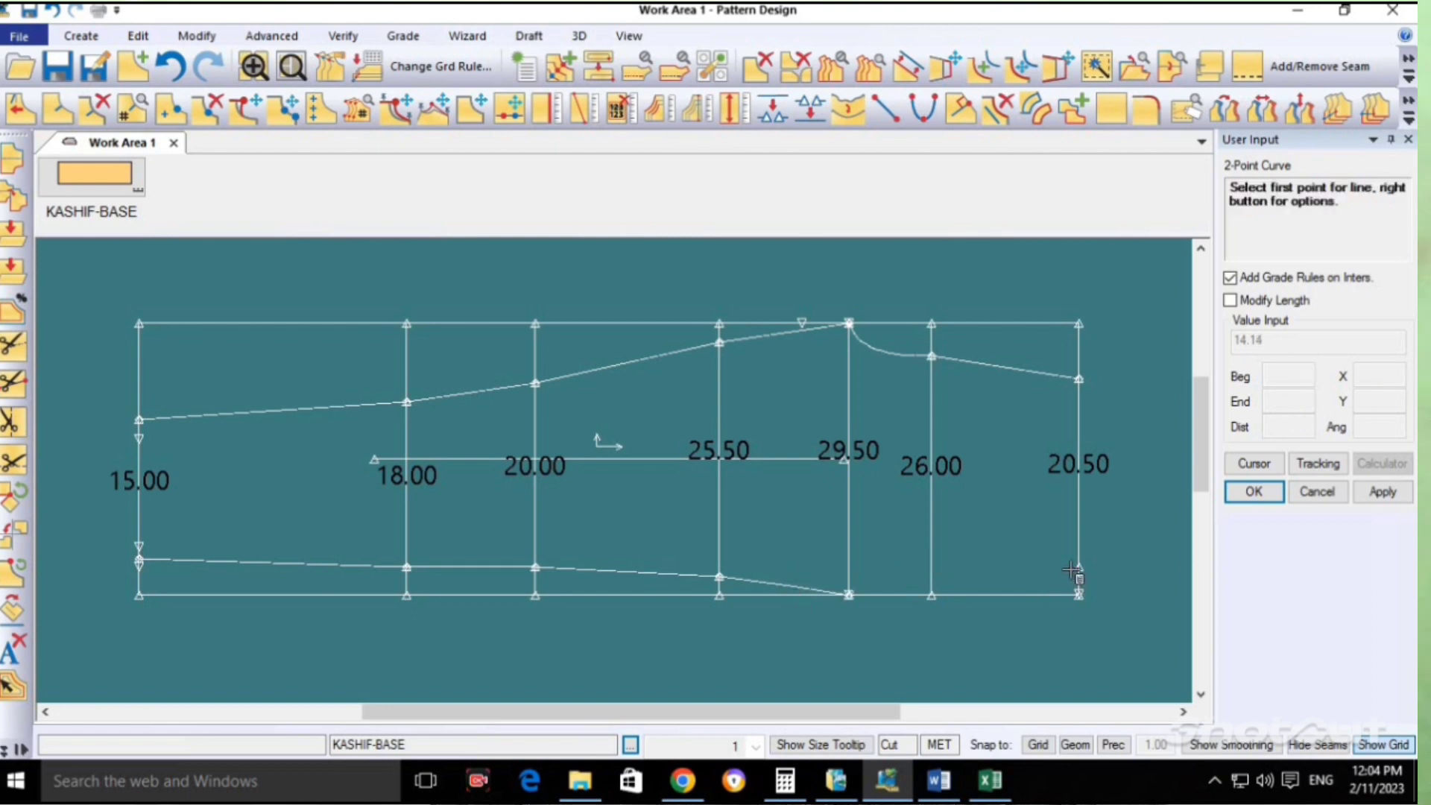
Draw a bowed 2-Point Curve about 16.3 cm long from the waist line's lower split point to the hip line's lower end.
scroll(1073, 571, up, 3)
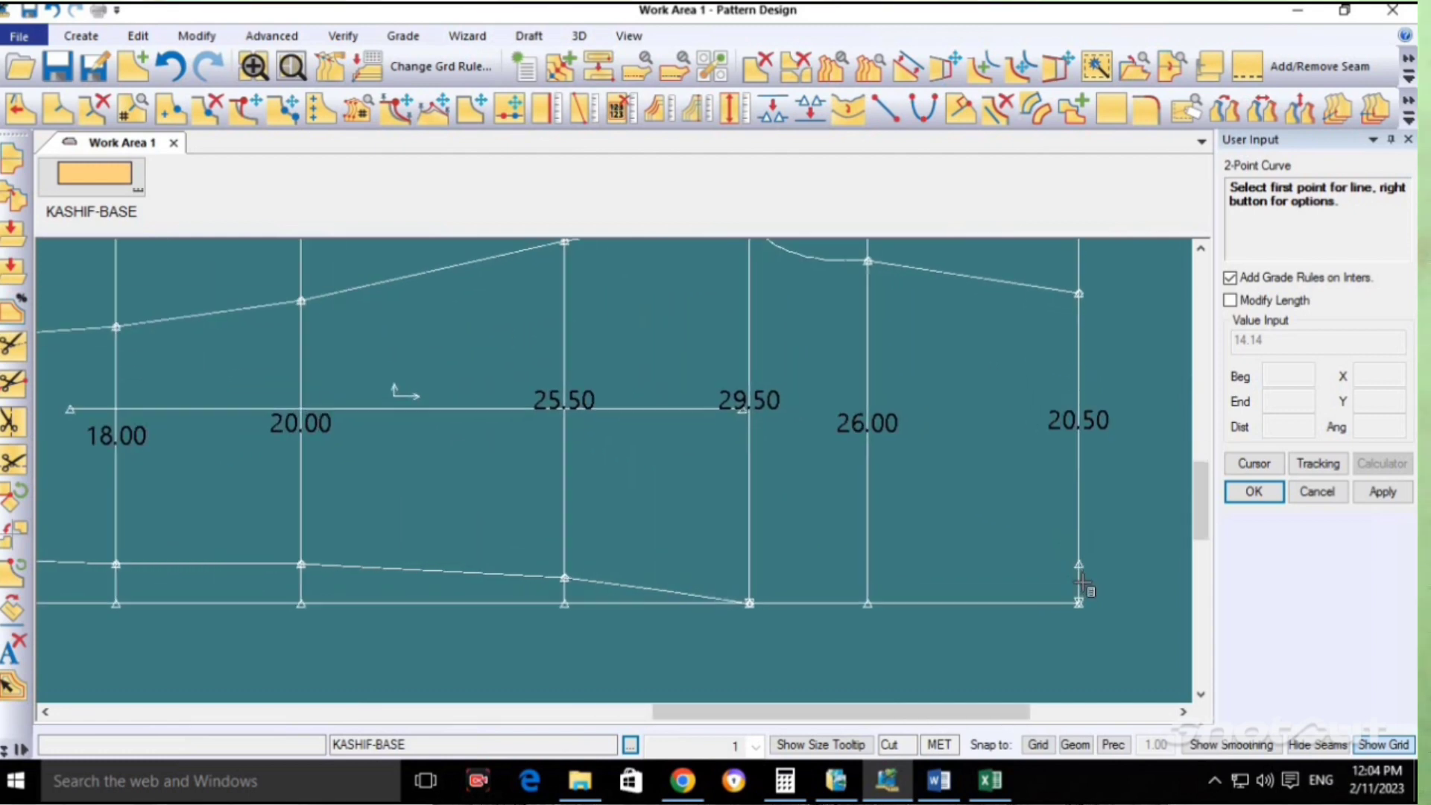
click(1079, 557)
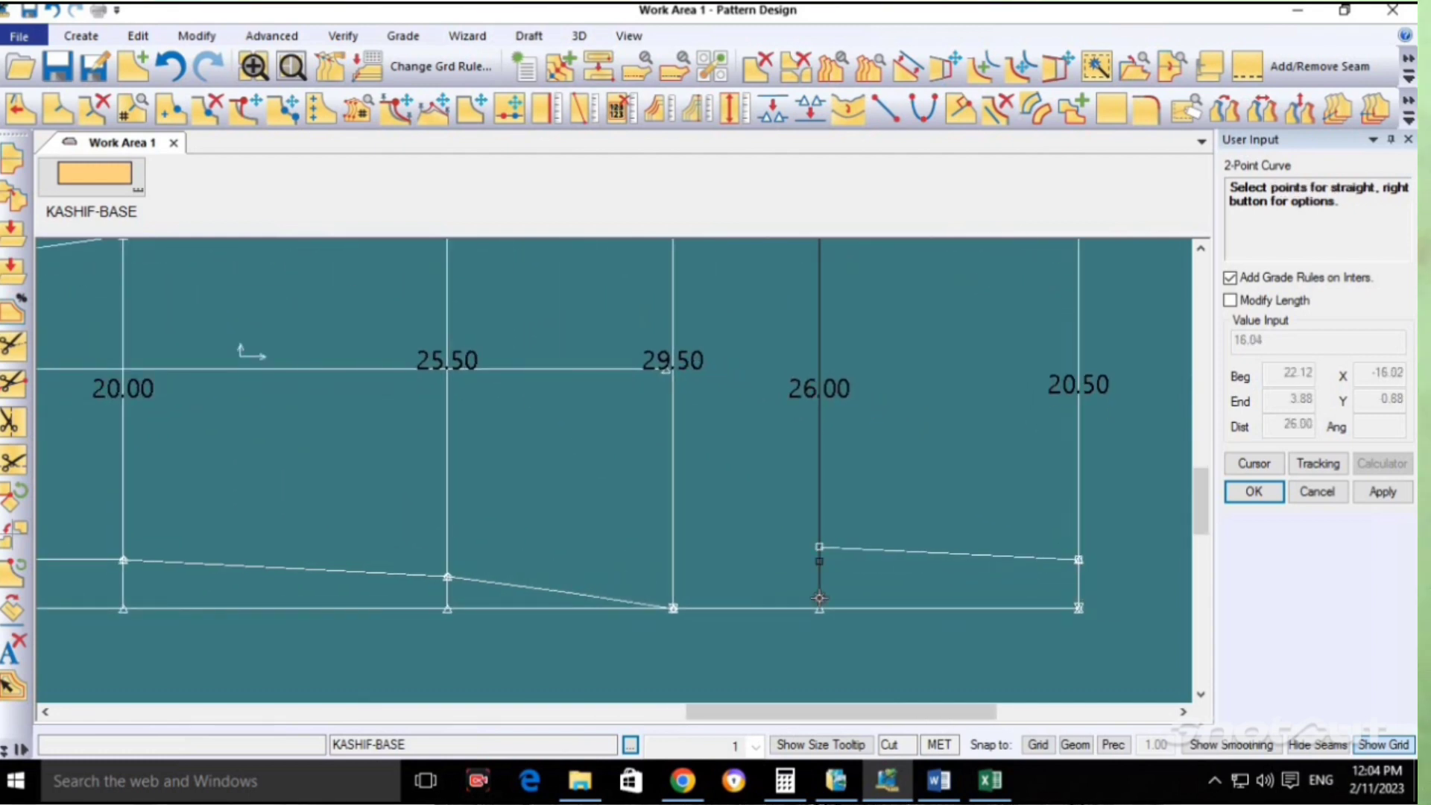
click(819, 608)
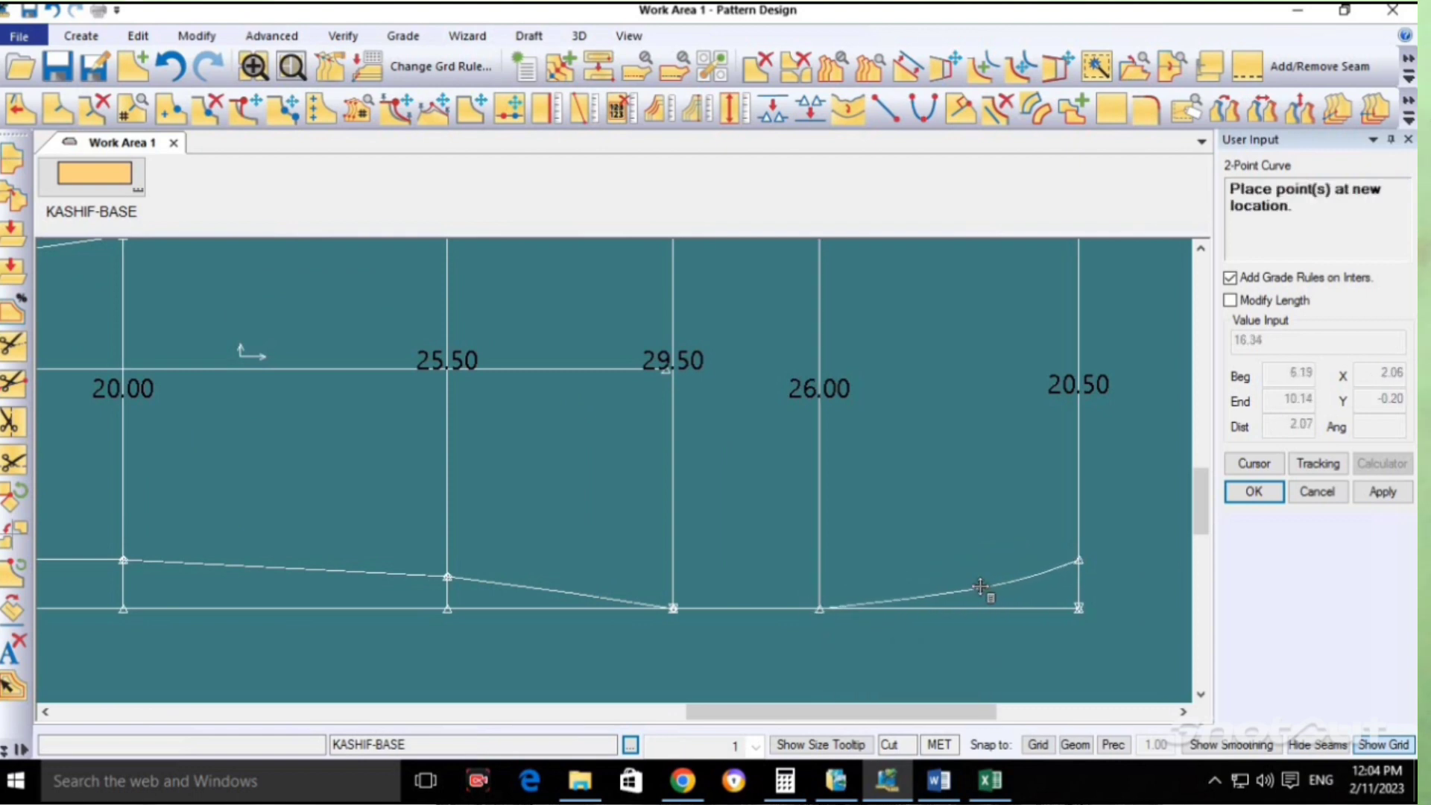
click(973, 590)
scroll(973, 591, down, 2)
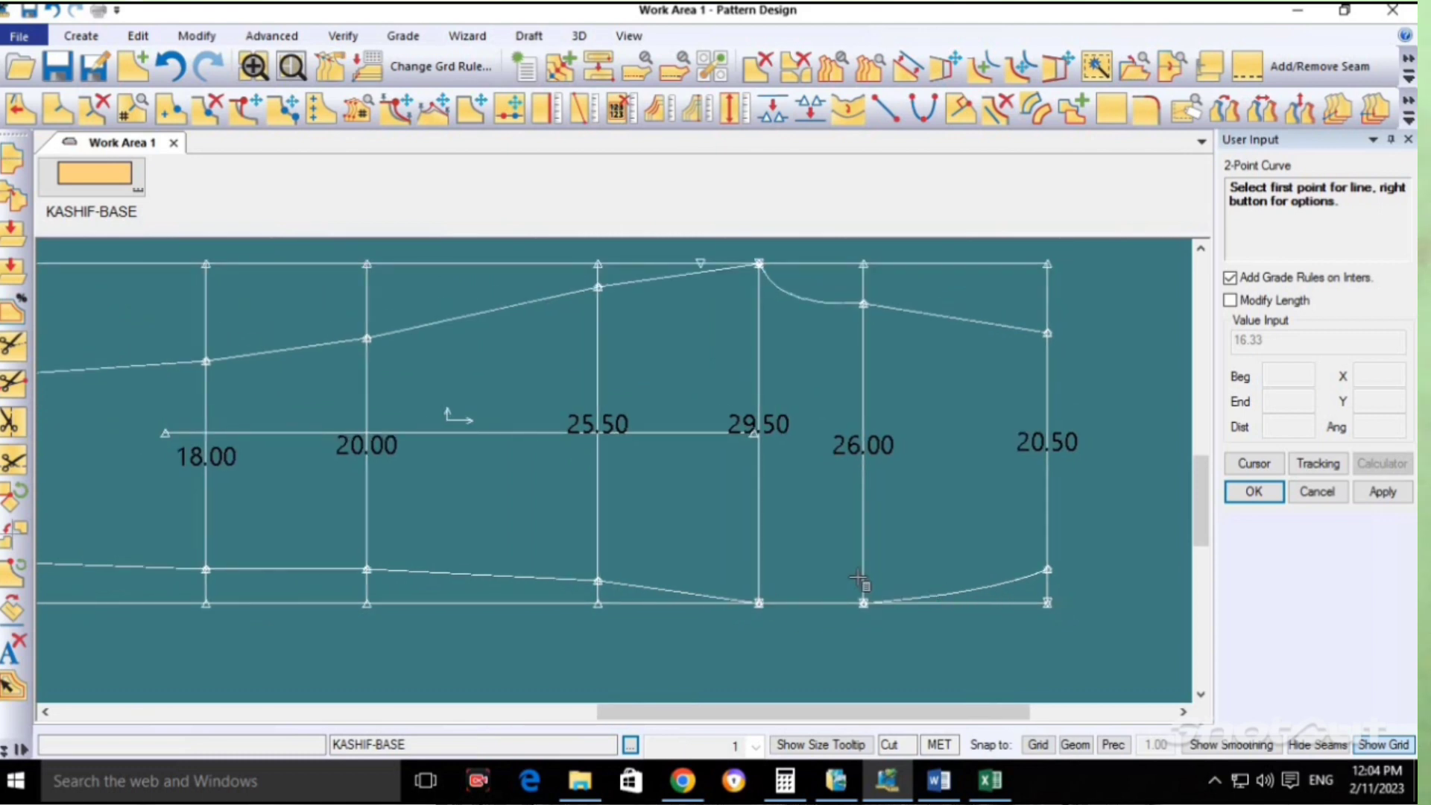
scroll(857, 588, down, 3)
right_click(854, 377)
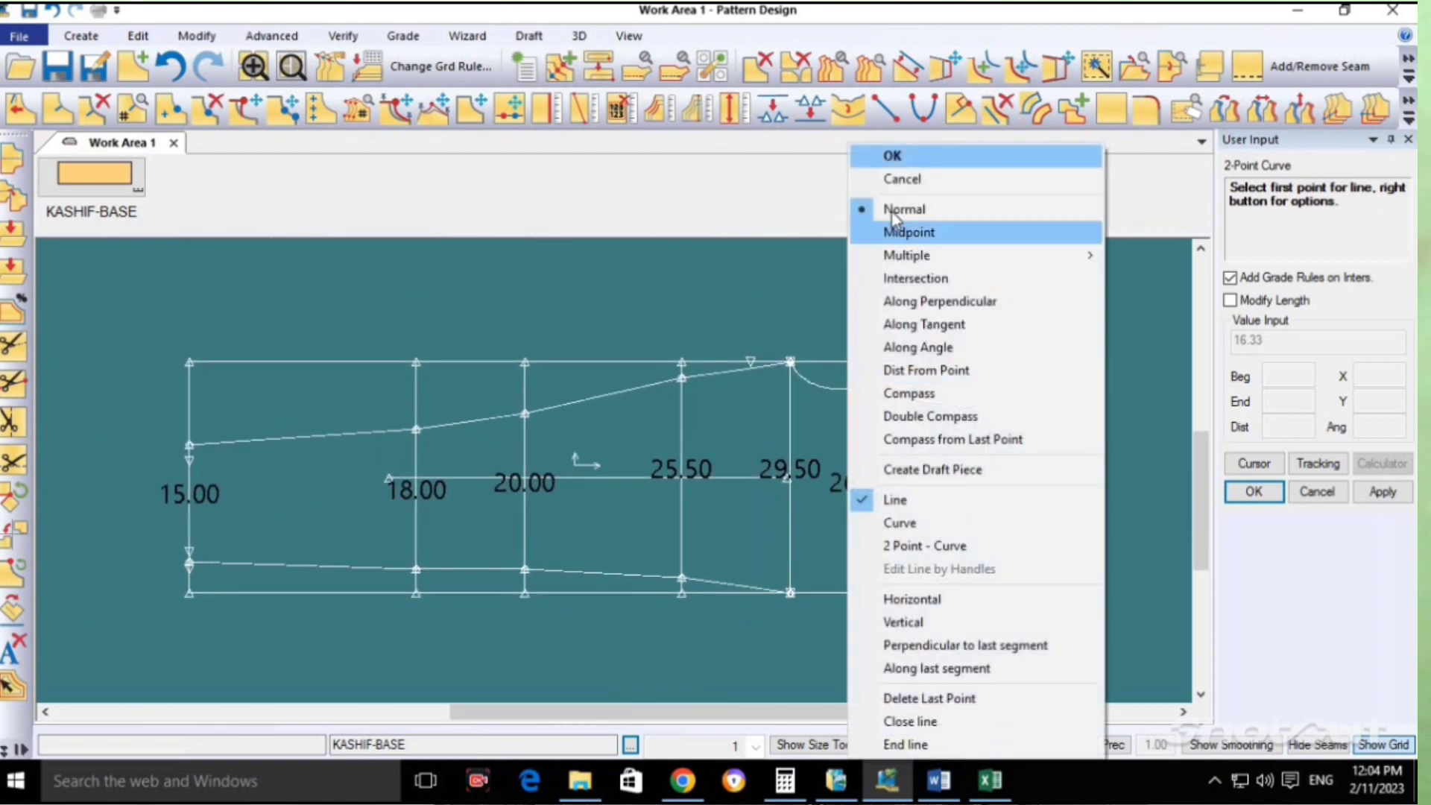
click(898, 154)
click(253, 68)
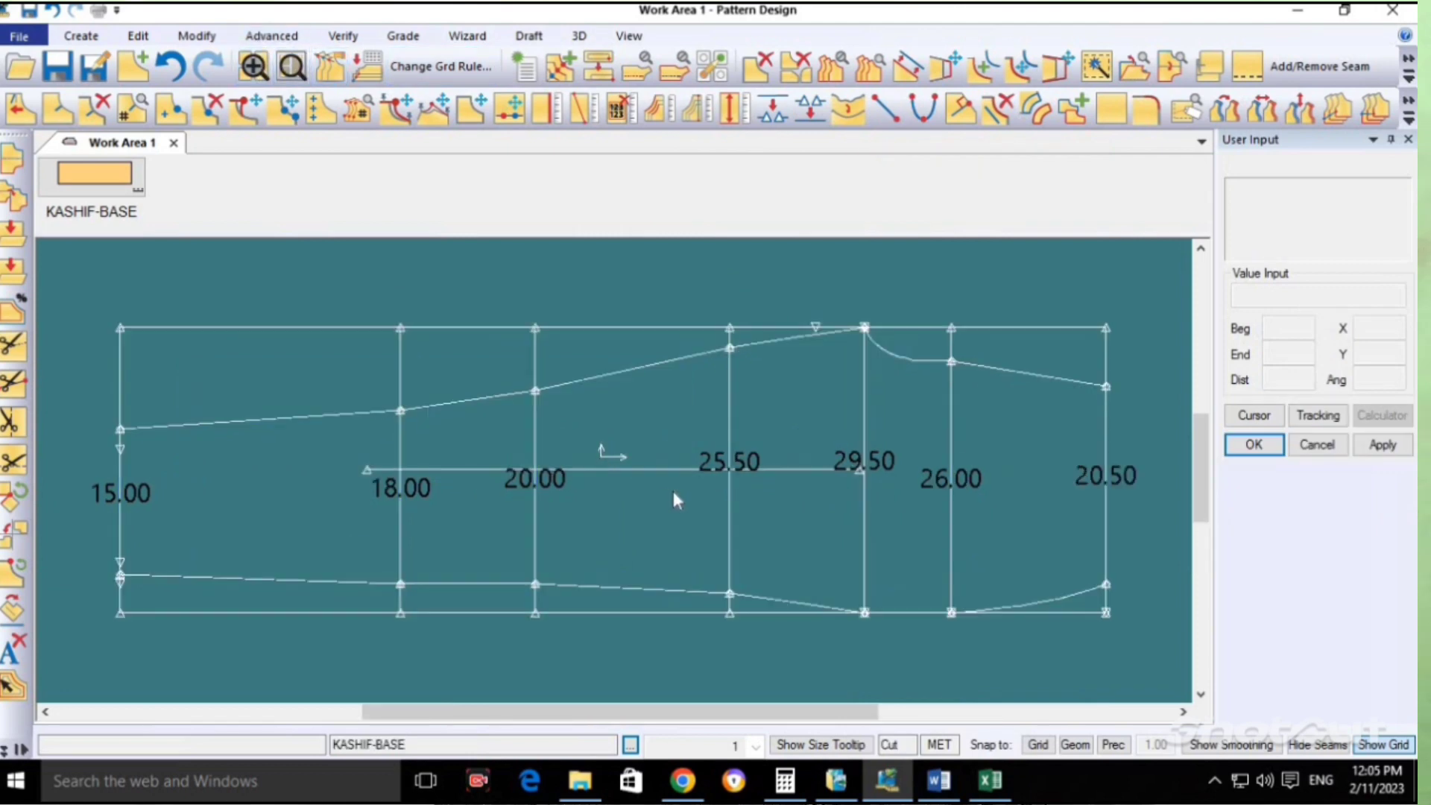
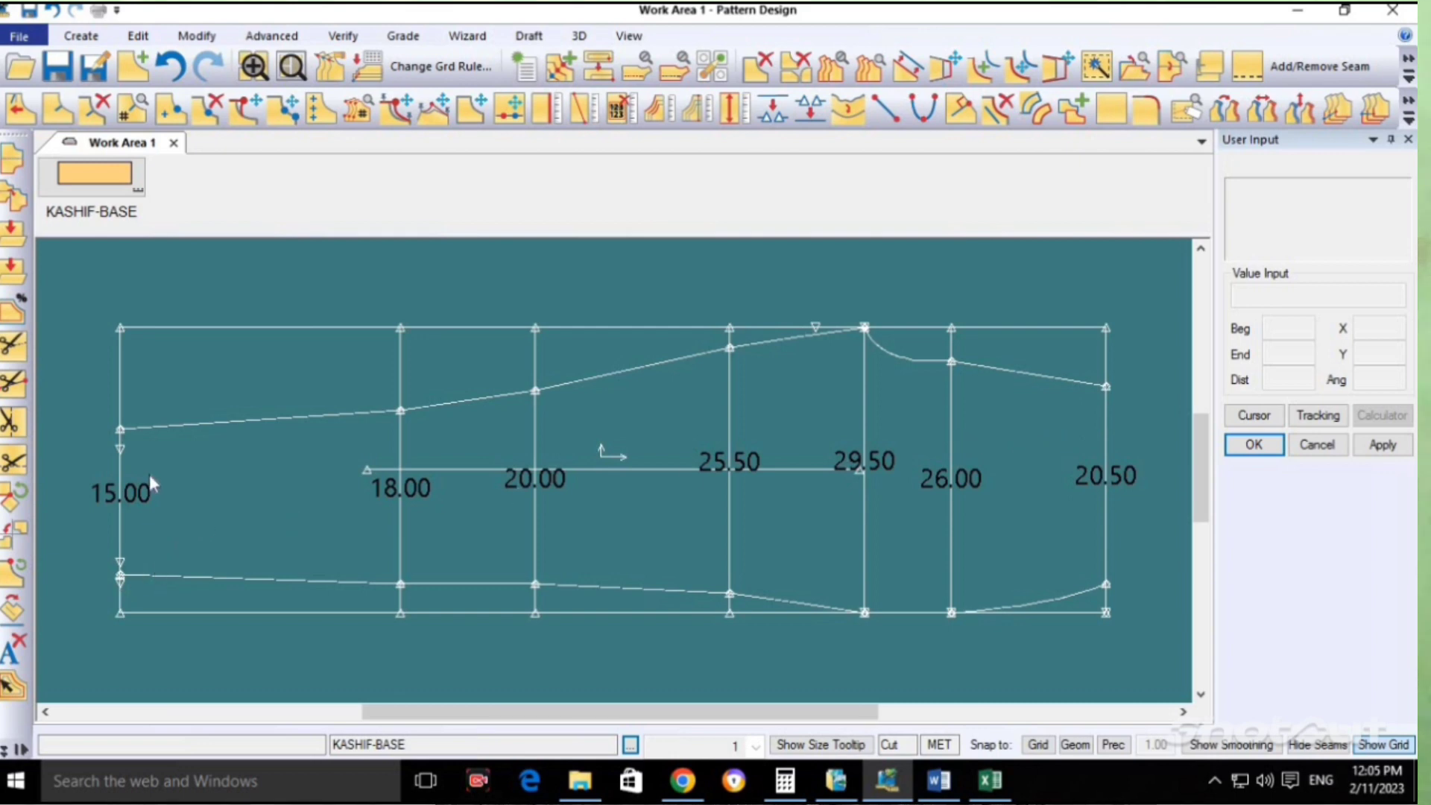
scroll(857, 506, down, 2)
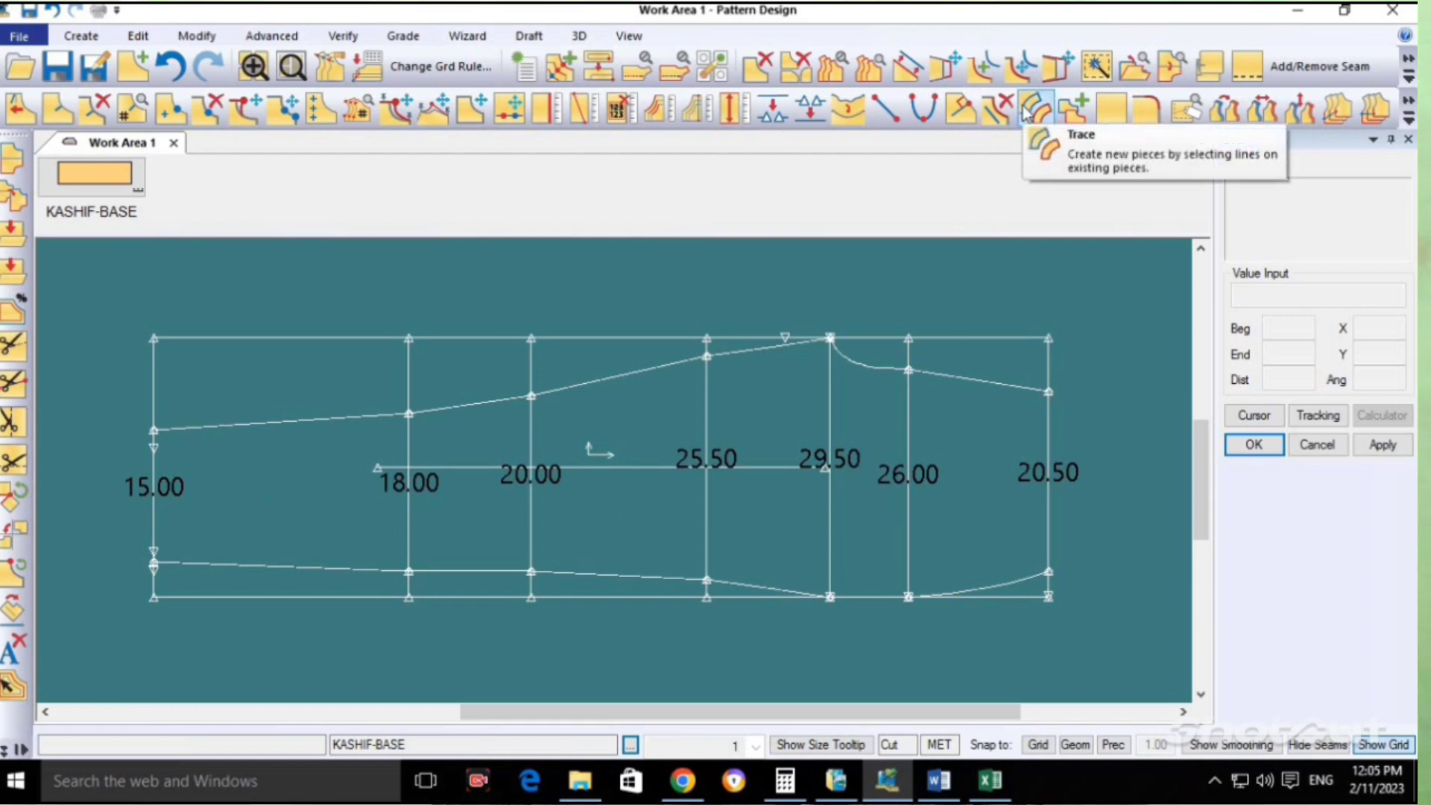
click(101, 37)
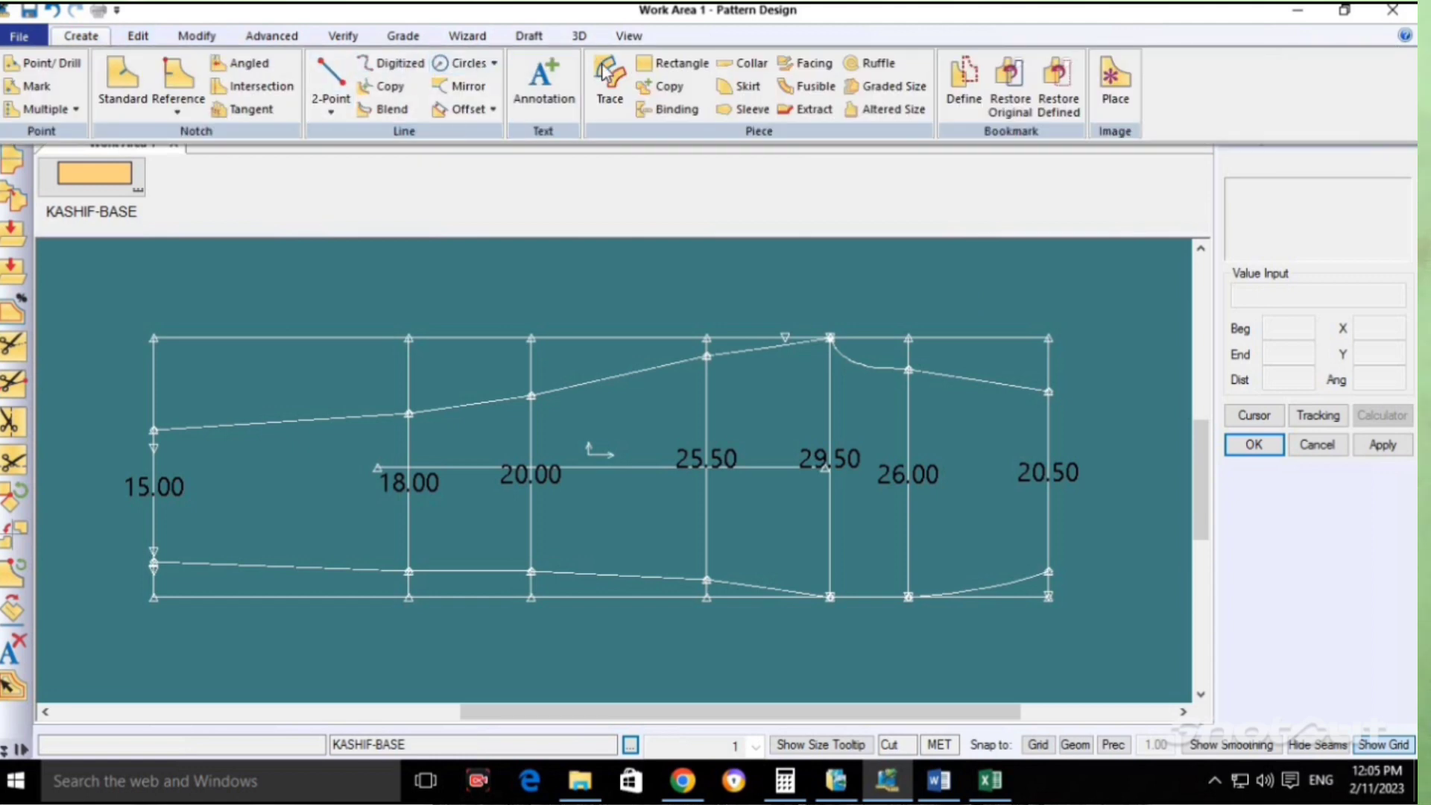
click(611, 86)
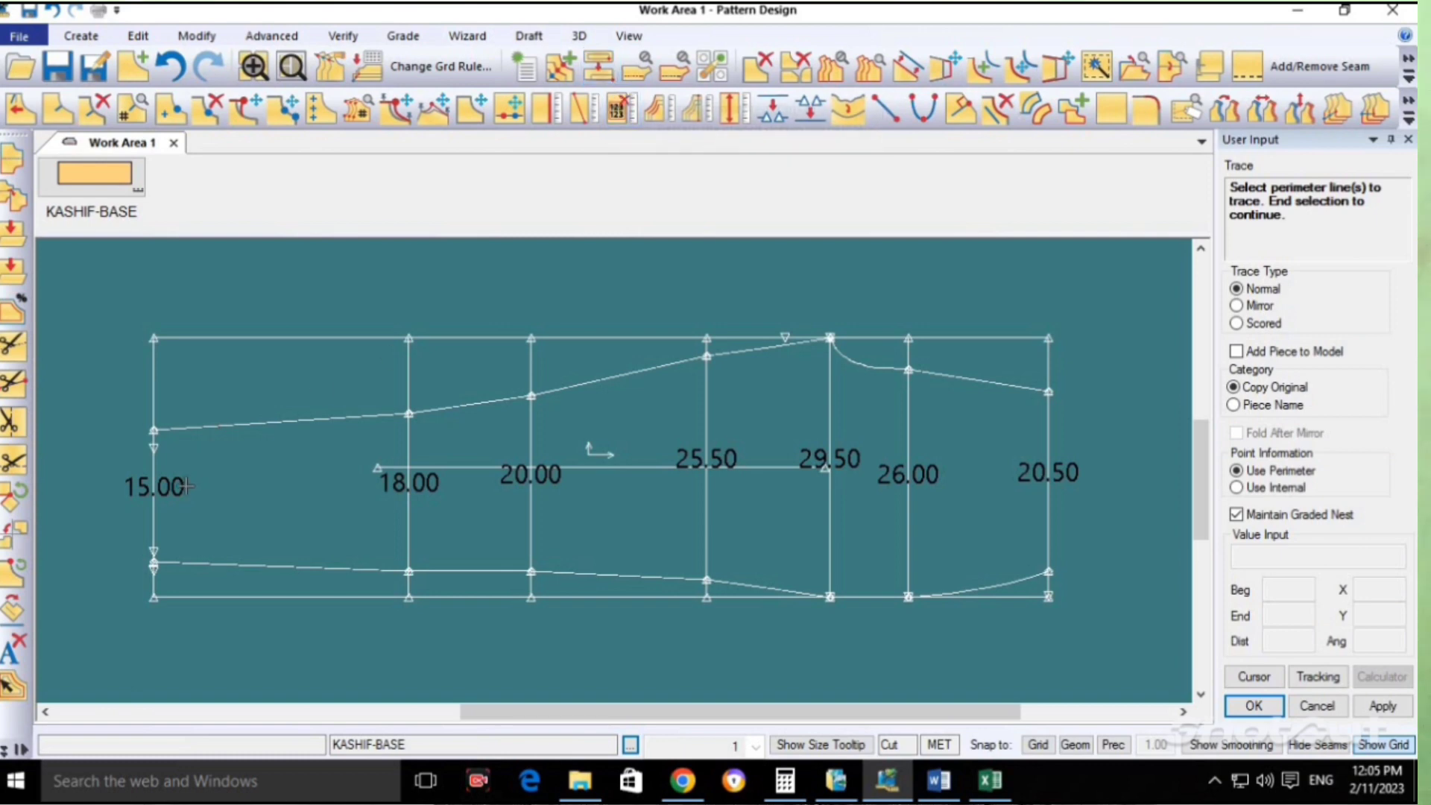
click(154, 469)
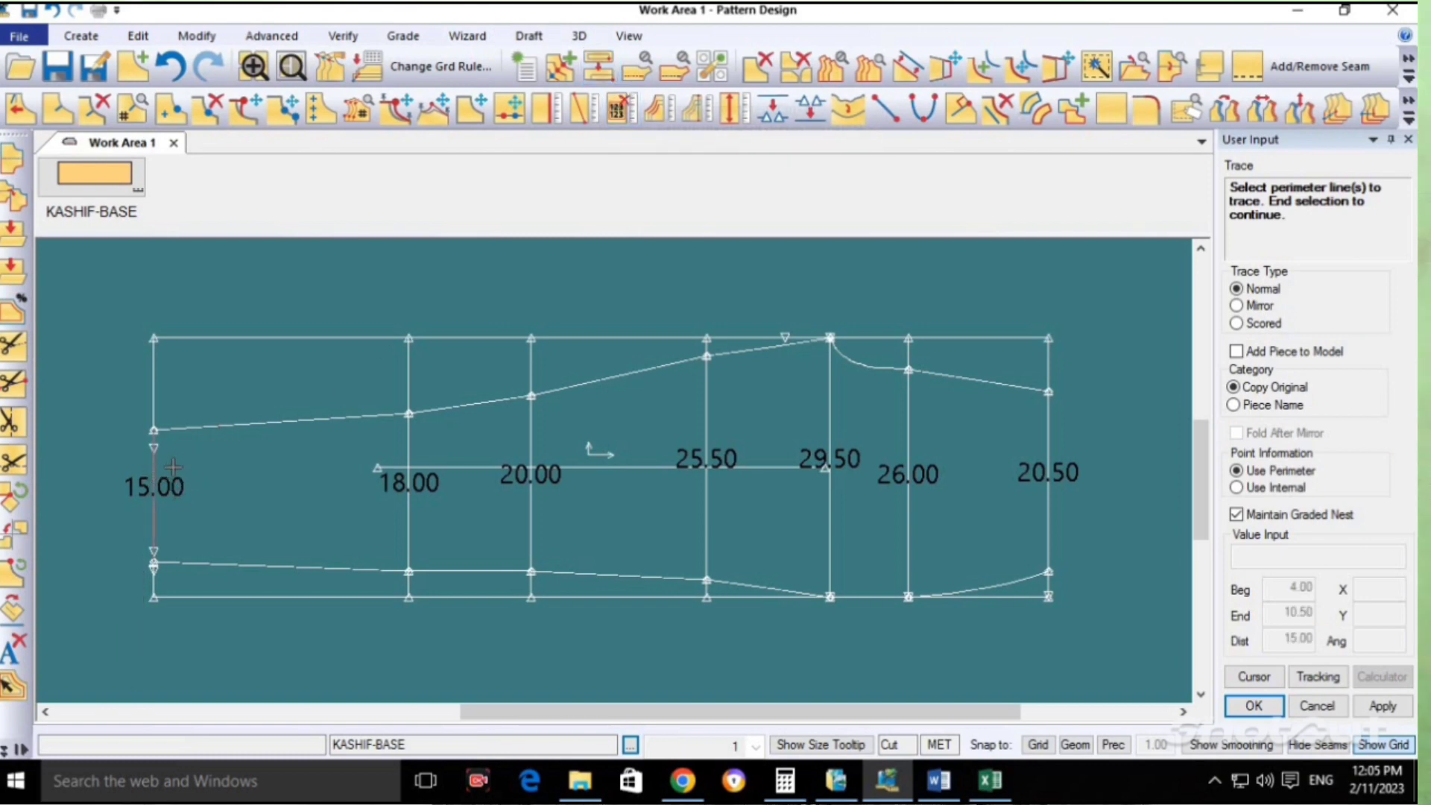
click(231, 427)
click(448, 411)
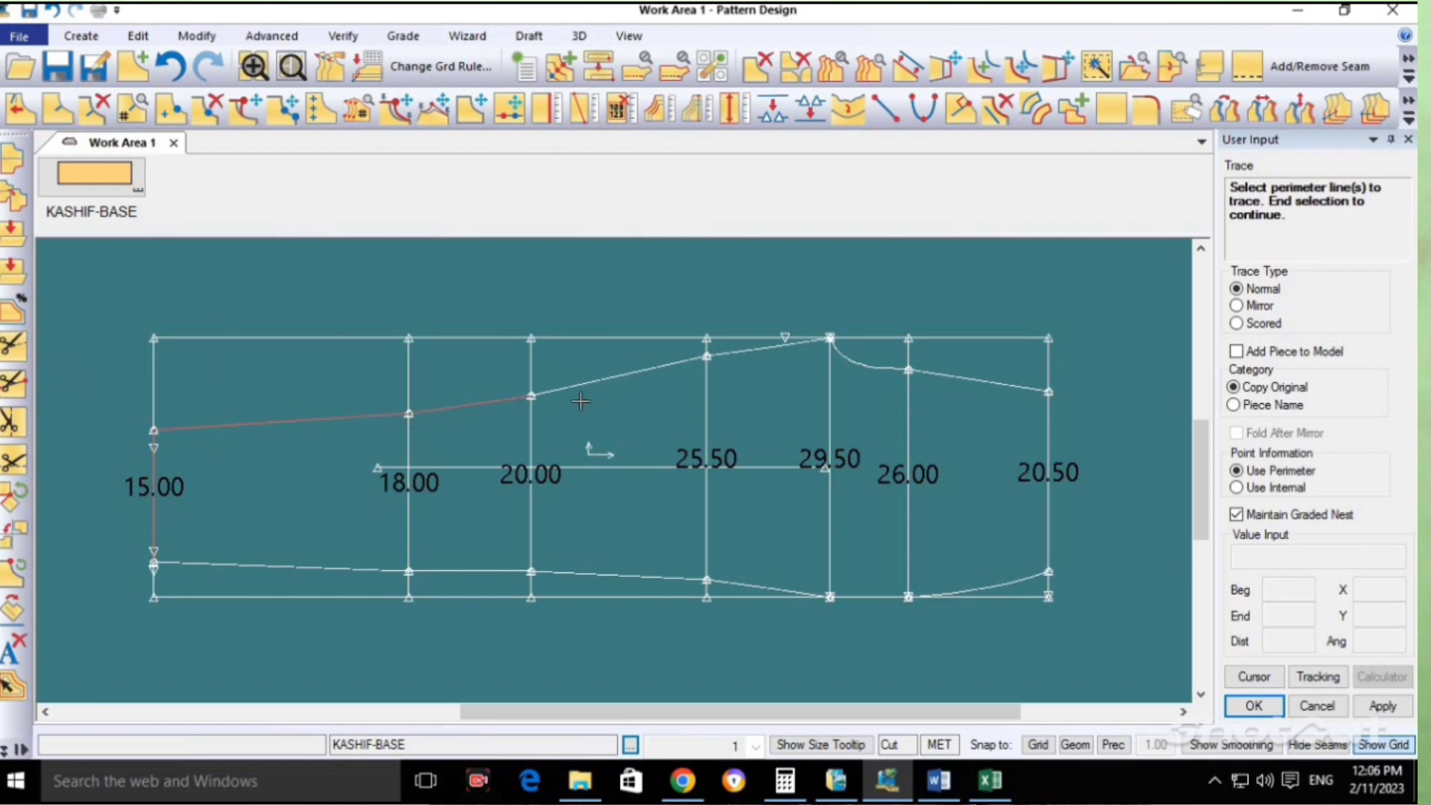
click(587, 383)
click(587, 382)
click(293, 566)
click(322, 562)
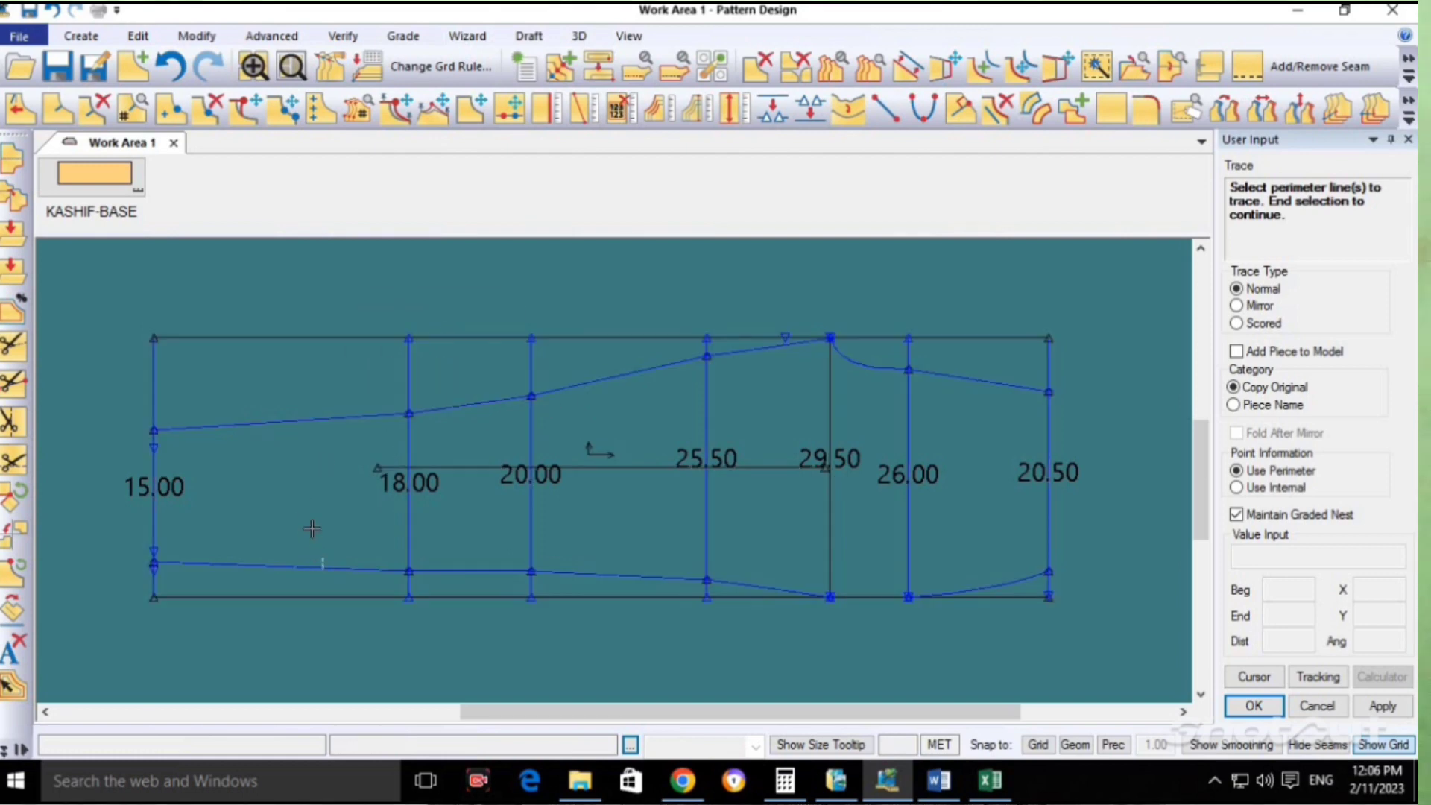
Try to trace the leg outline from the hem along the upper edge, crotch curve and waist, back along the lower edge.
click(159, 483)
click(254, 428)
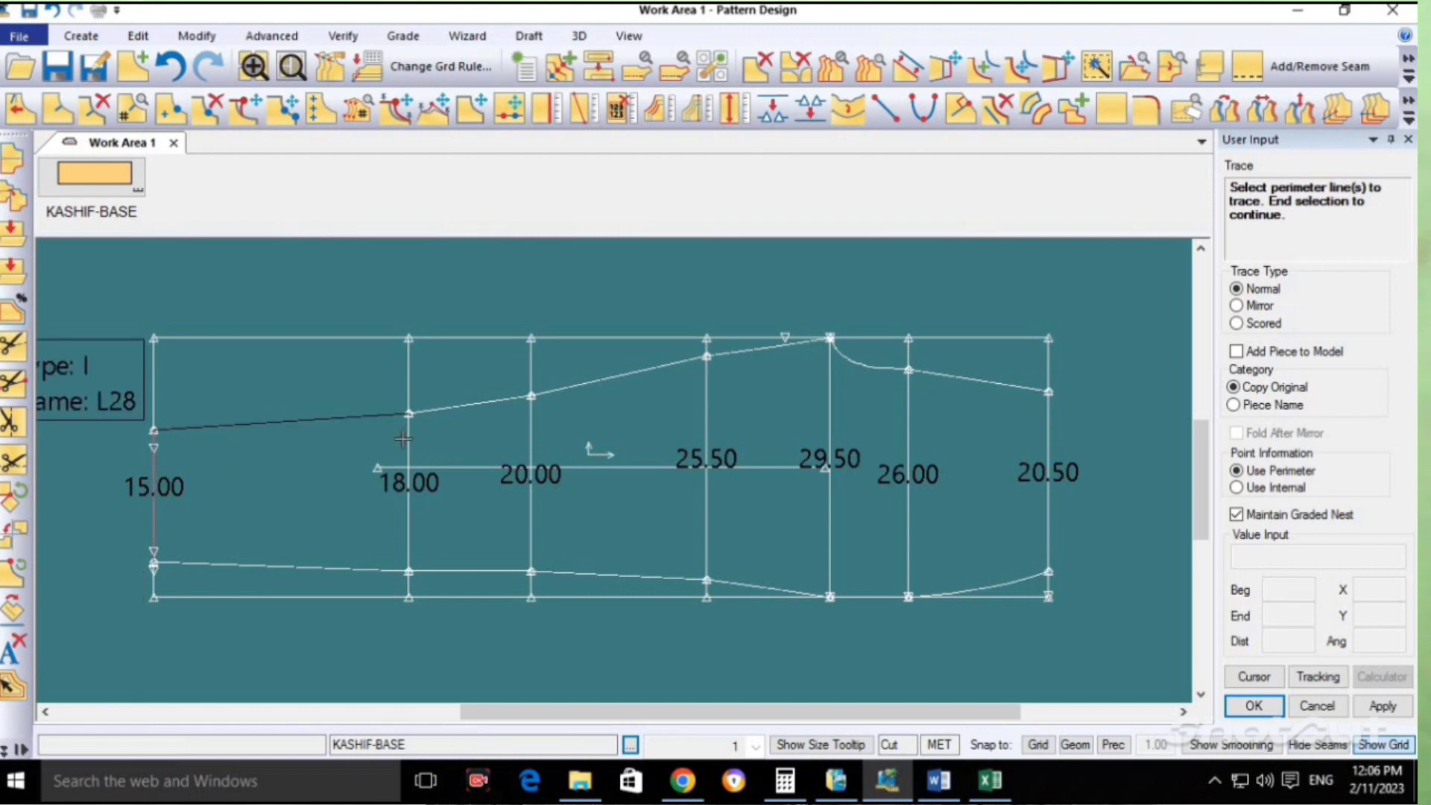
click(480, 406)
click(620, 378)
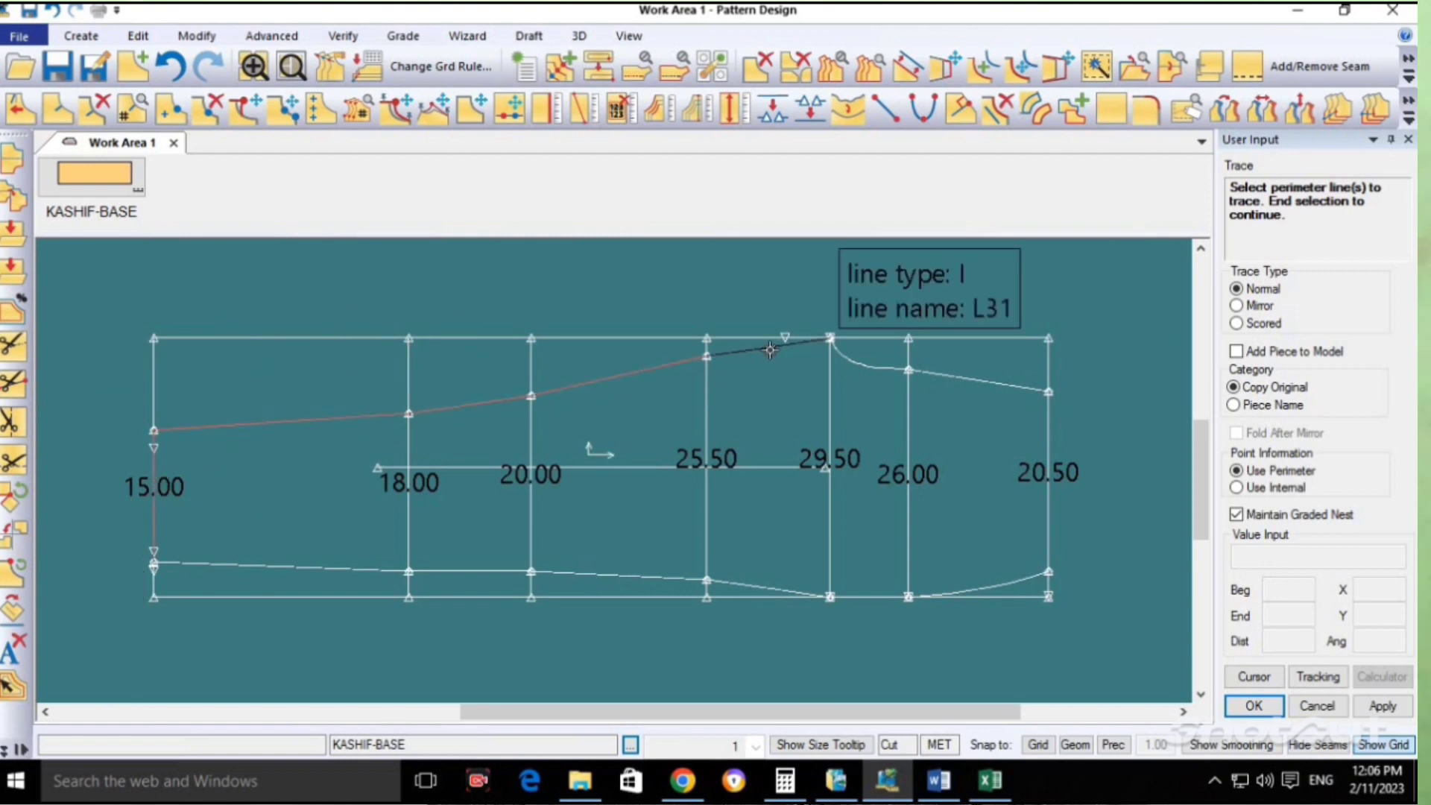
click(770, 350)
click(875, 368)
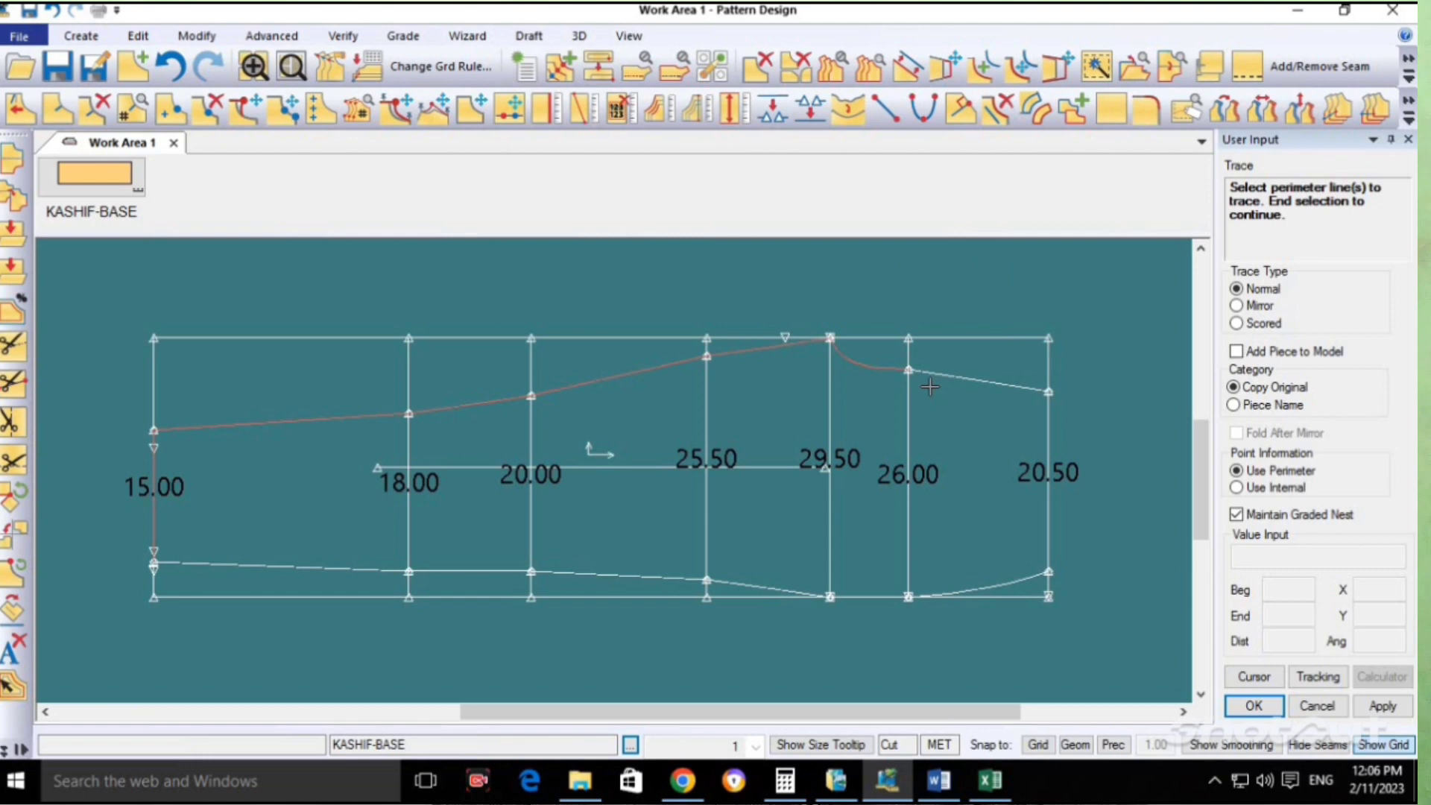
click(980, 381)
click(1044, 463)
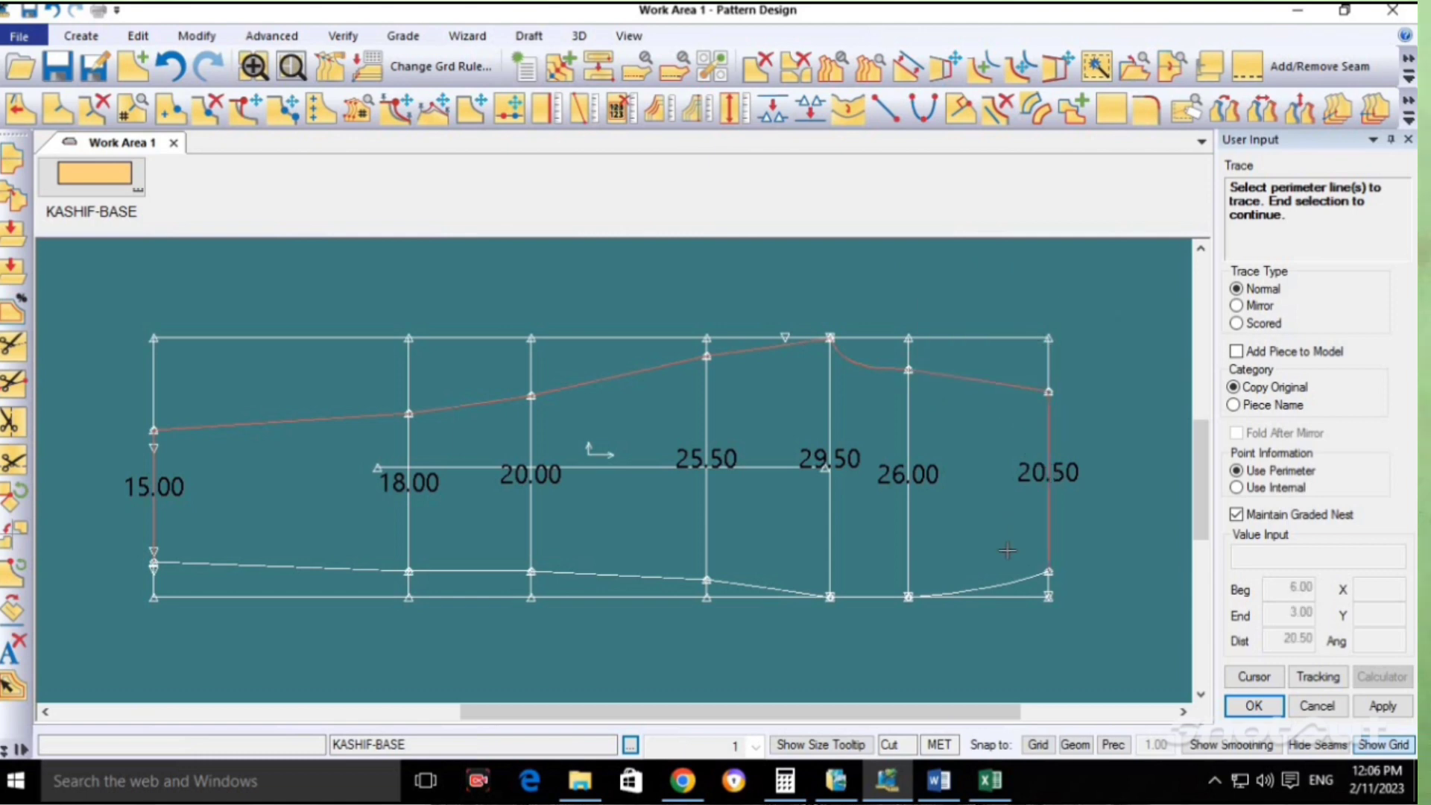
click(1011, 580)
click(882, 597)
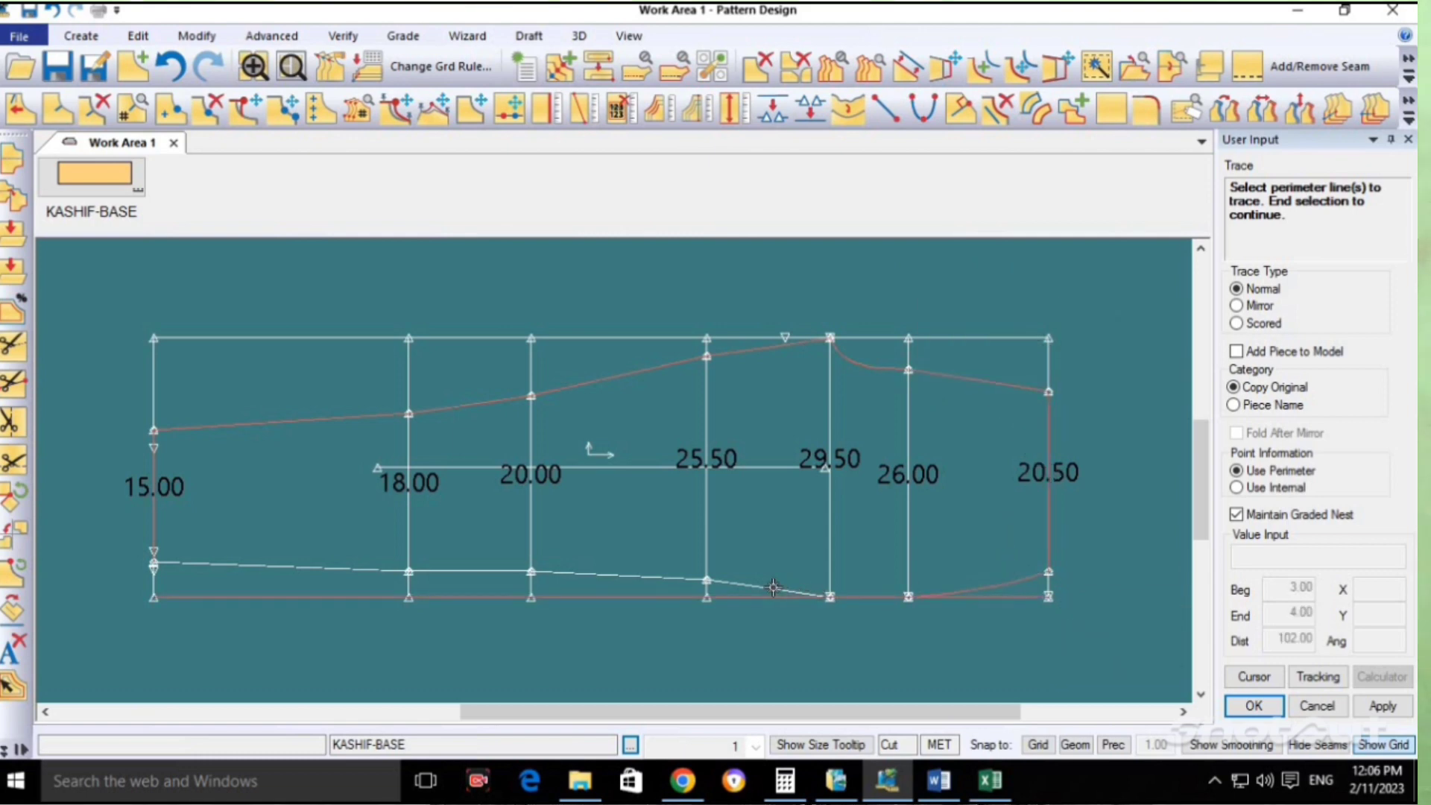
click(782, 590)
click(593, 572)
right_click(495, 569)
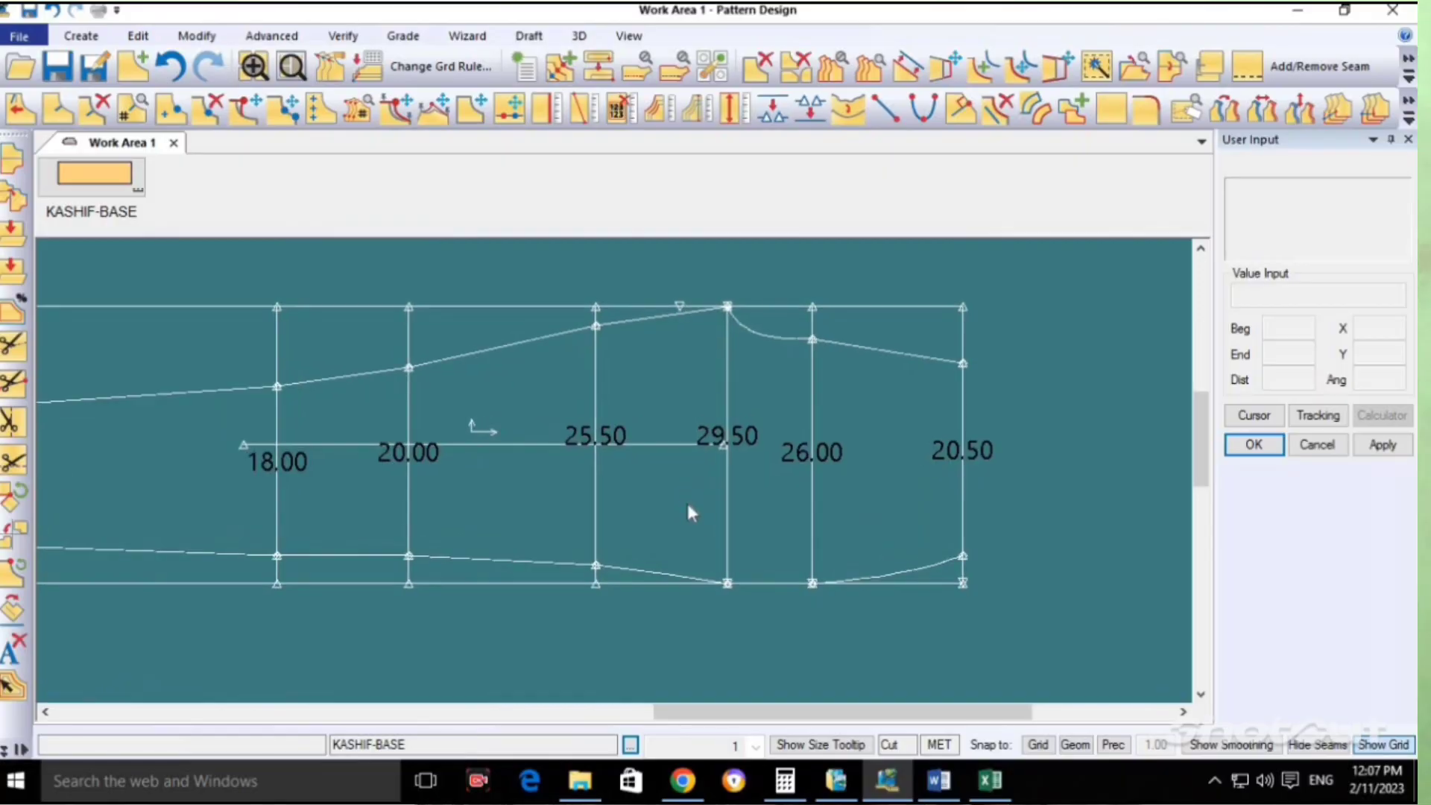
Begin a Normal Trace of the leg, selecting the 15.00 hem section, upper leg lines, crotch curve, hip-to-waist line and 20.50 waist section.
middle_drag(690, 488, 713, 482)
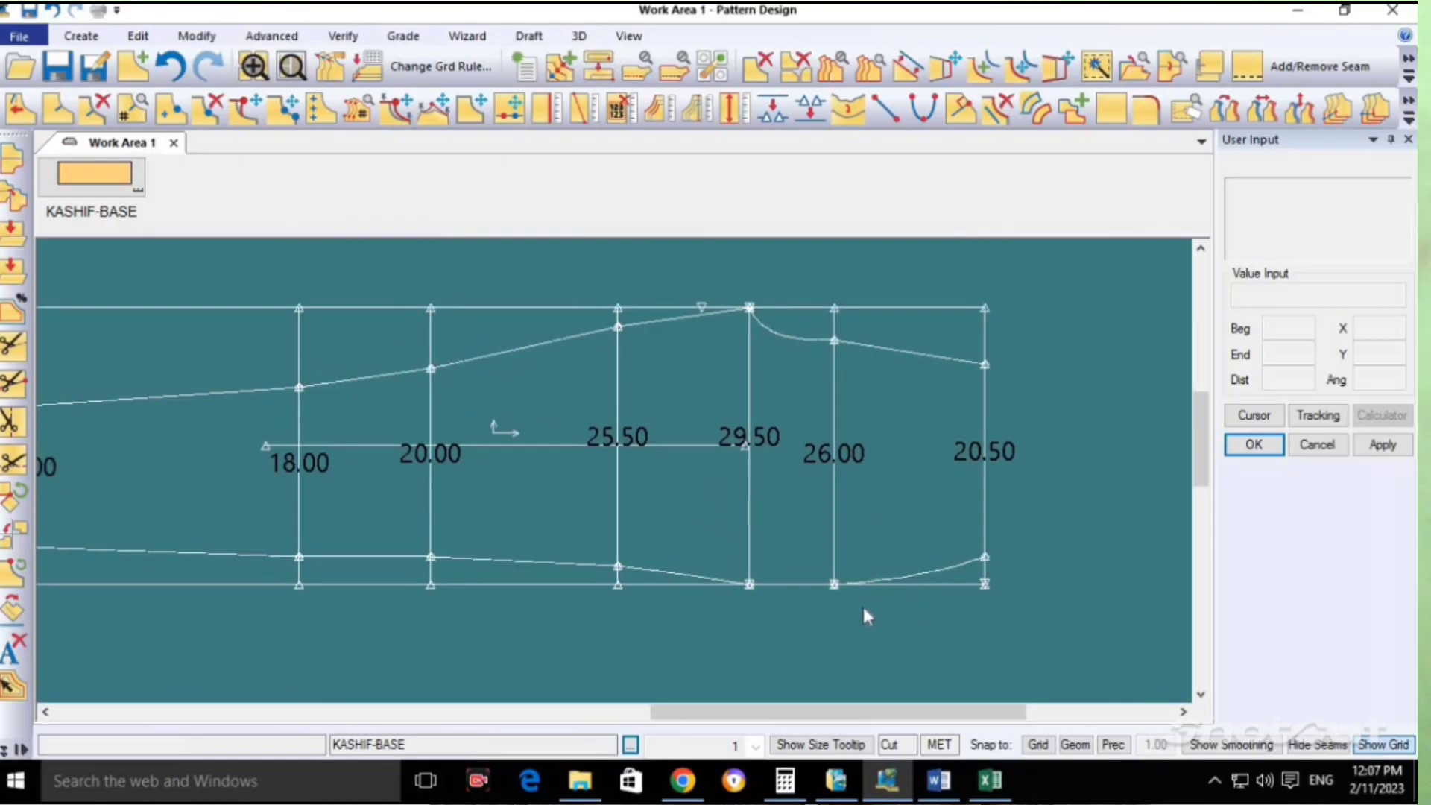
scroll(747, 615, down, 1)
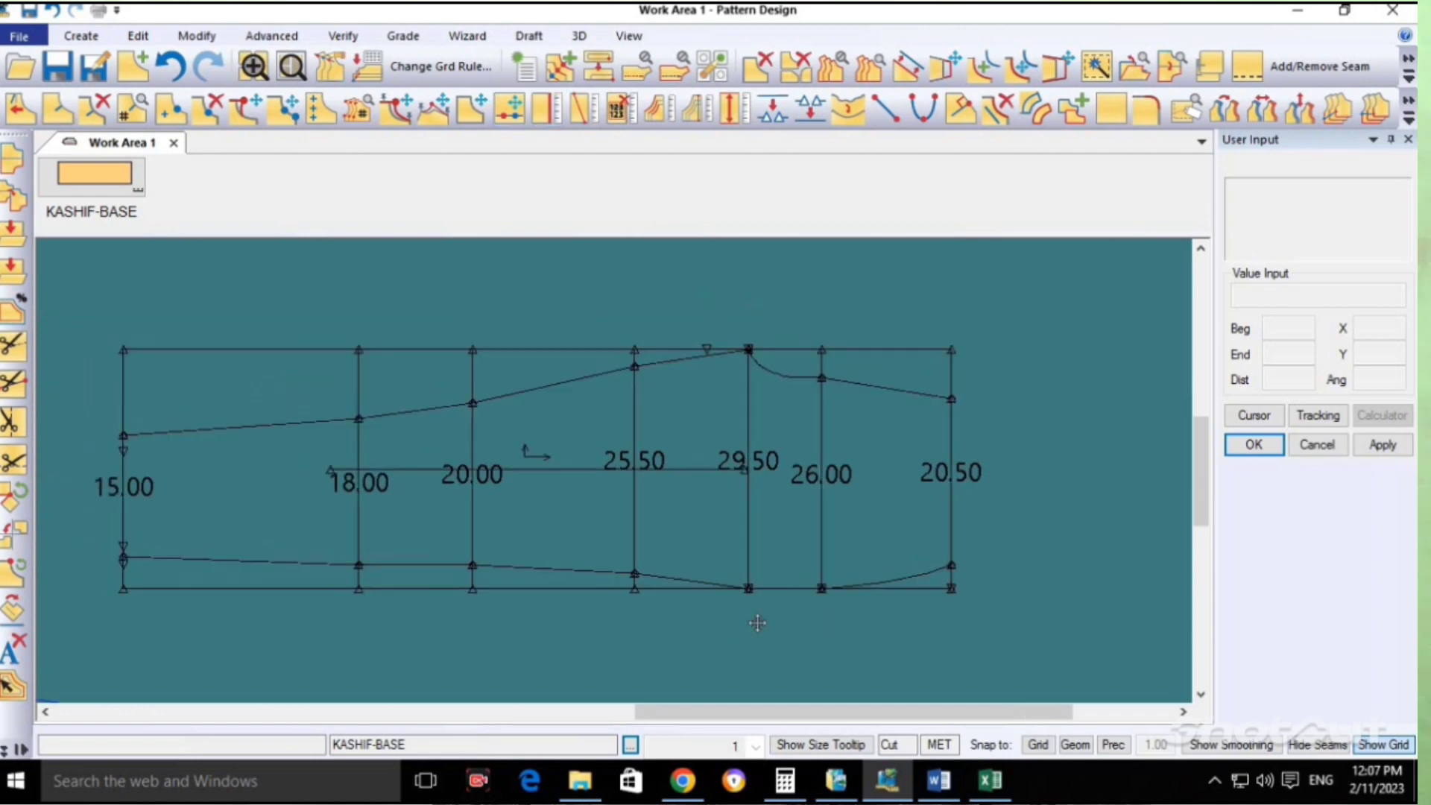
middle_drag(750, 618, 772, 624)
click(1036, 109)
click(146, 486)
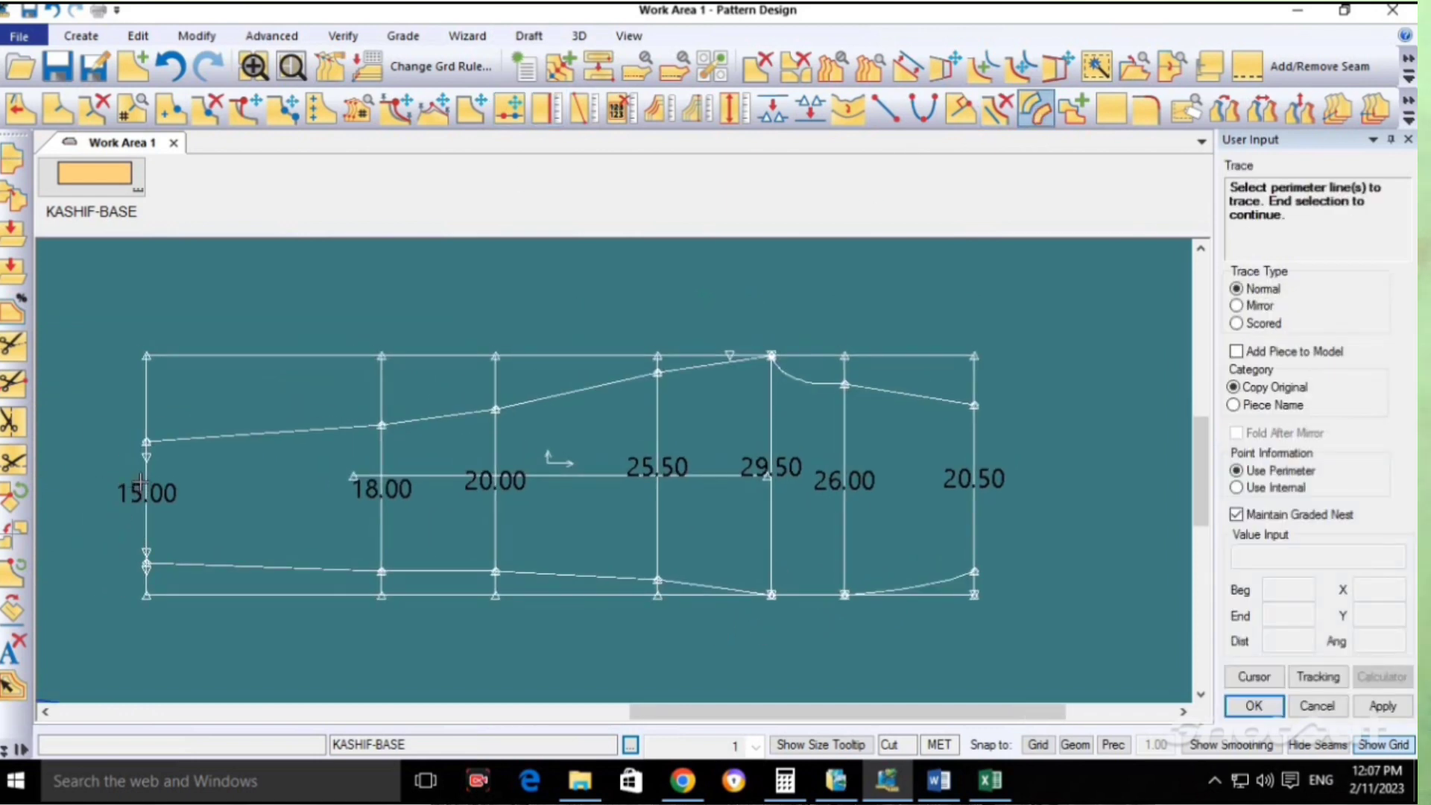
click(217, 438)
click(414, 414)
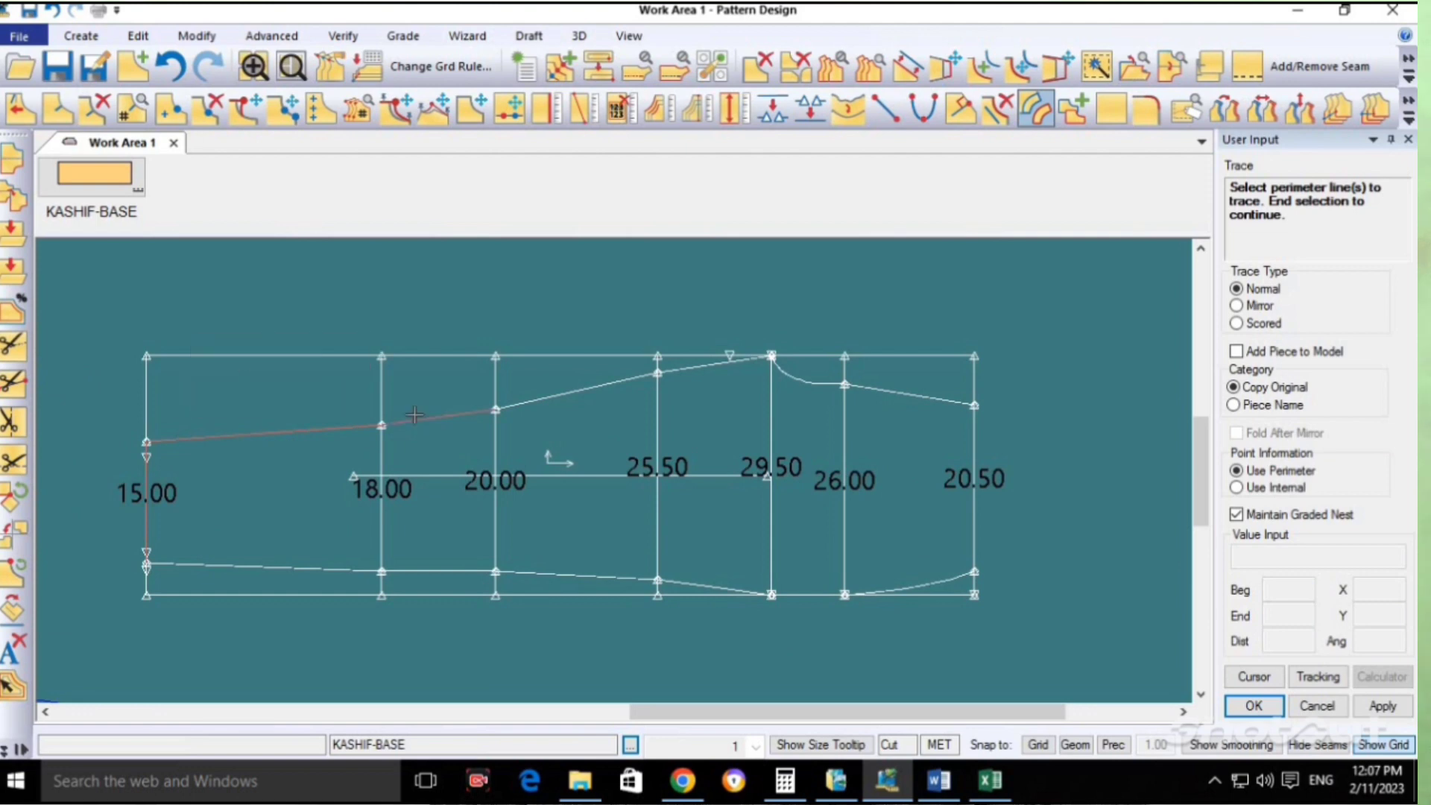
click(592, 387)
click(716, 365)
click(799, 380)
click(871, 395)
click(973, 497)
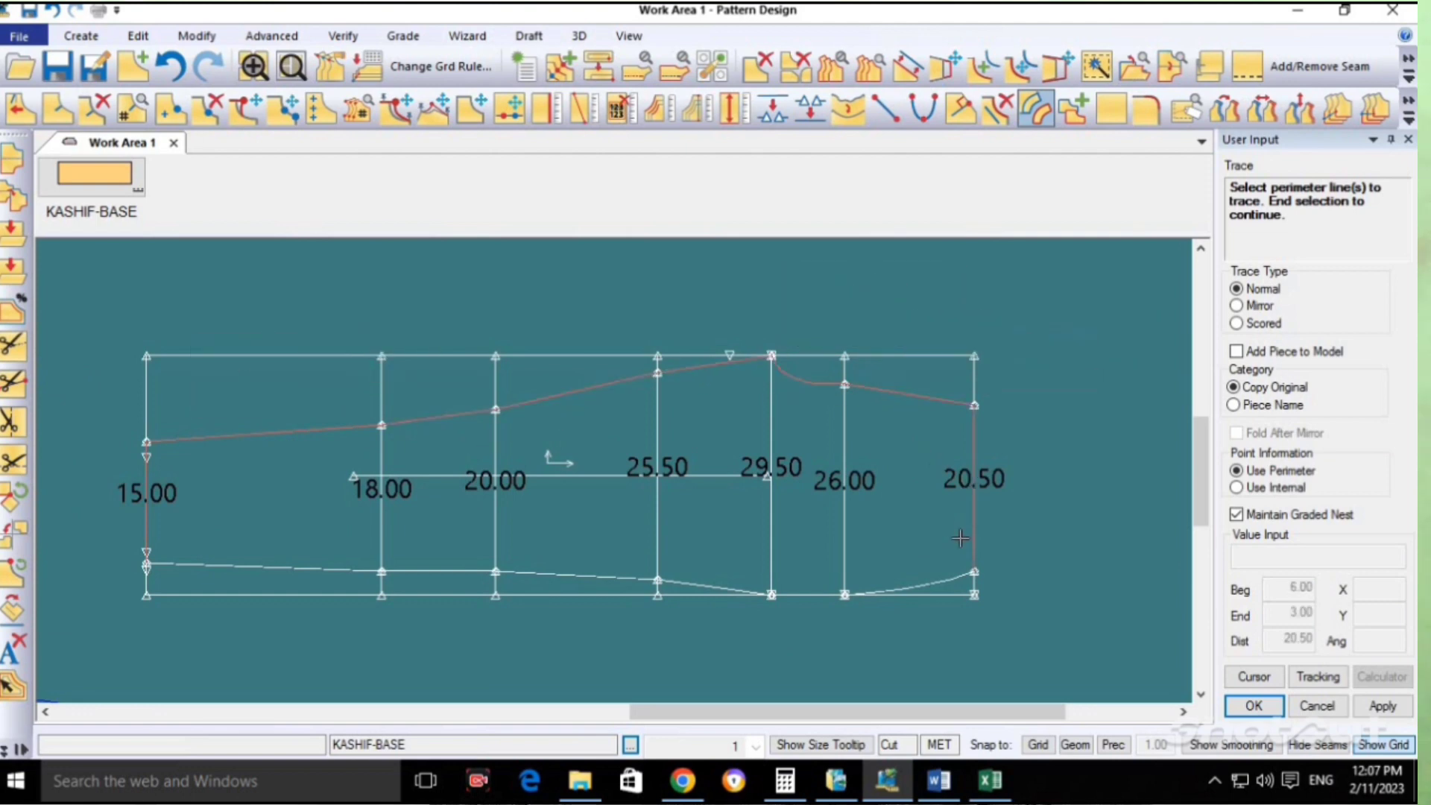
Extend the trace perimeter along the bowed waist-to-hip curve, the lower base line, and the lower-edge curve up to the 25.50 line.
click(948, 581)
scroll(816, 600, up, 2)
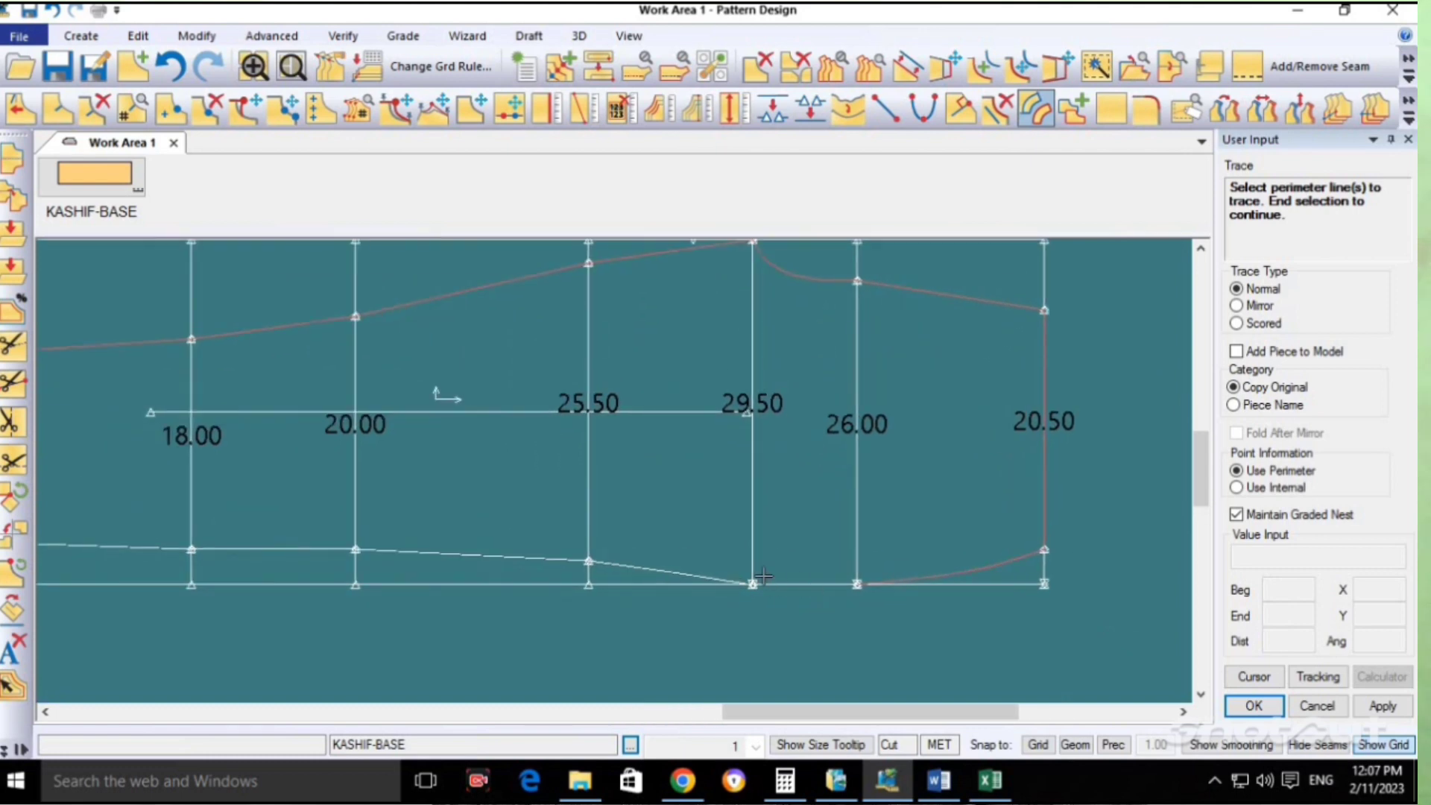
scroll(762, 575, up, 3)
click(728, 589)
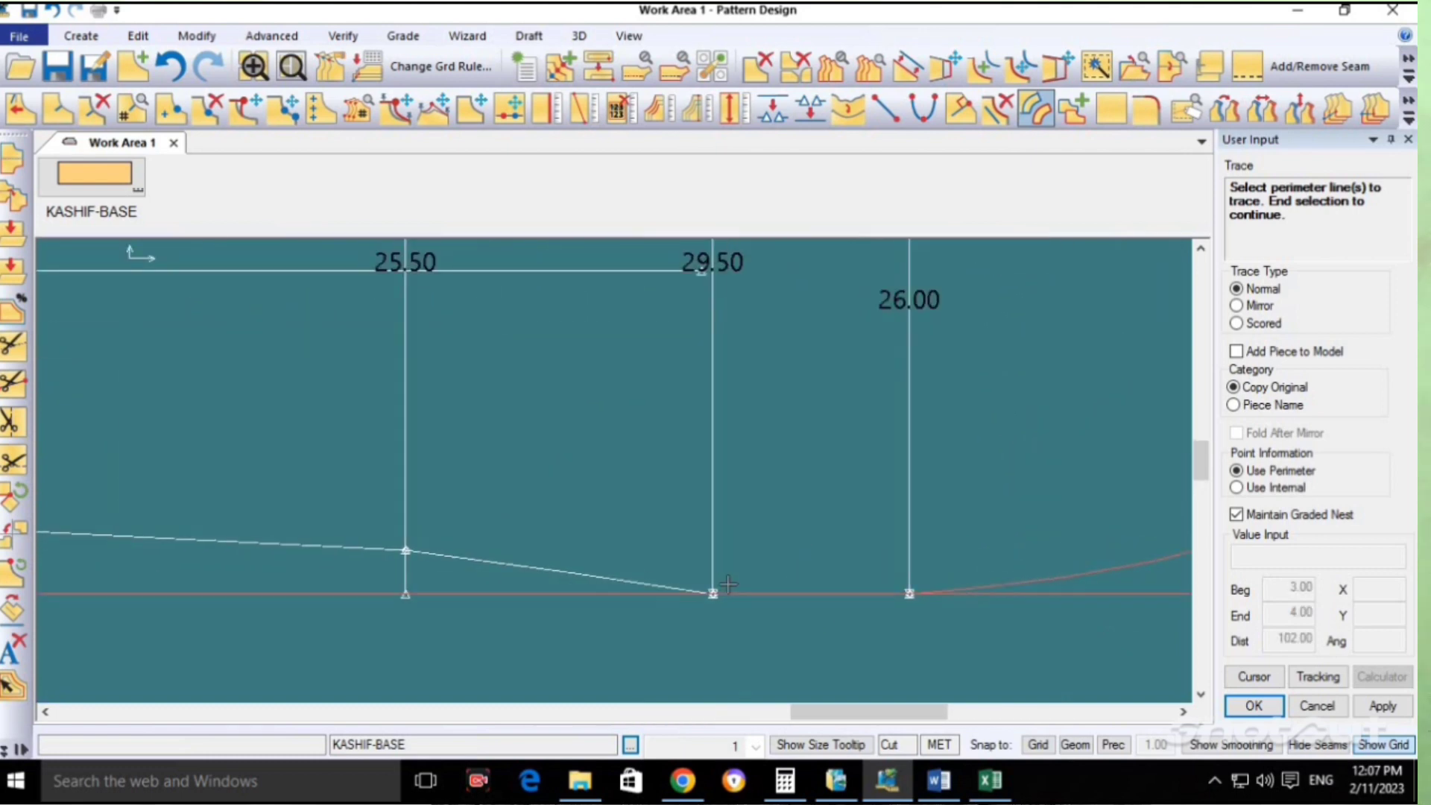
click(657, 583)
Add the remaining lower leg lines from the 25.50 line to the hem and end the perimeter selection.
scroll(656, 581, down, 3)
click(441, 542)
scroll(447, 542, down, 2)
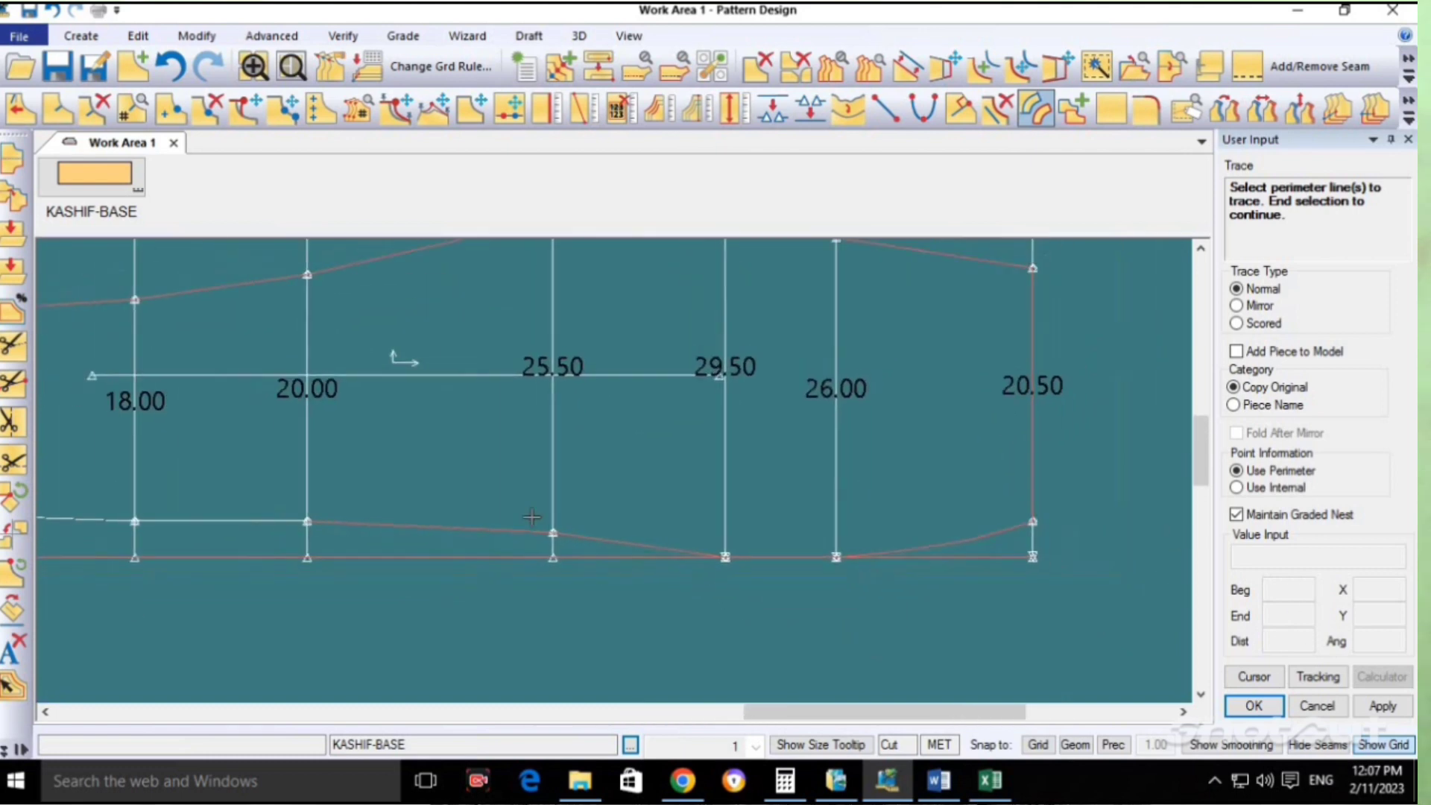
scroll(432, 523, down, 2)
click(298, 523)
scroll(283, 522, down, 2)
scroll(160, 501, up, 1)
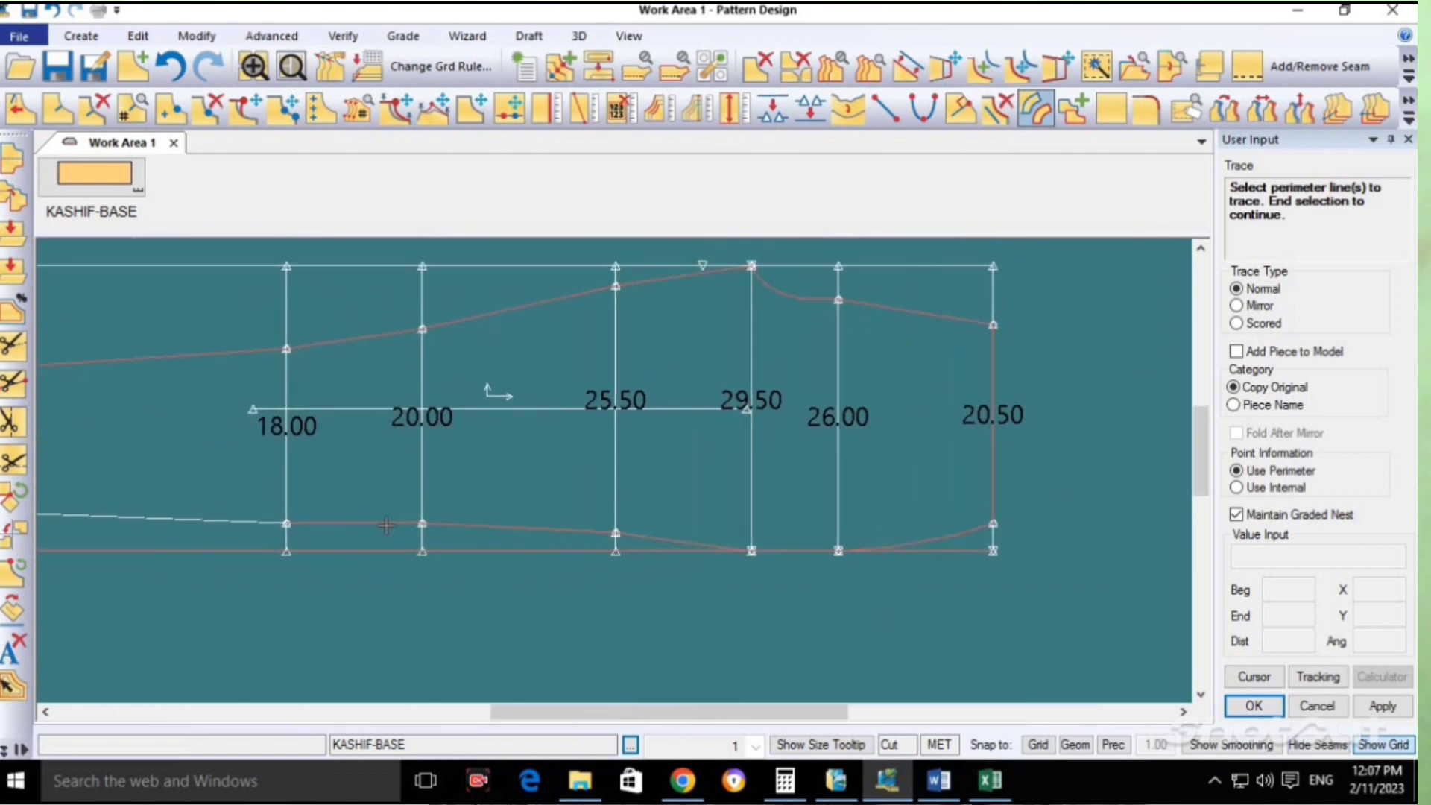
scroll(386, 526, down, 1)
click(176, 519)
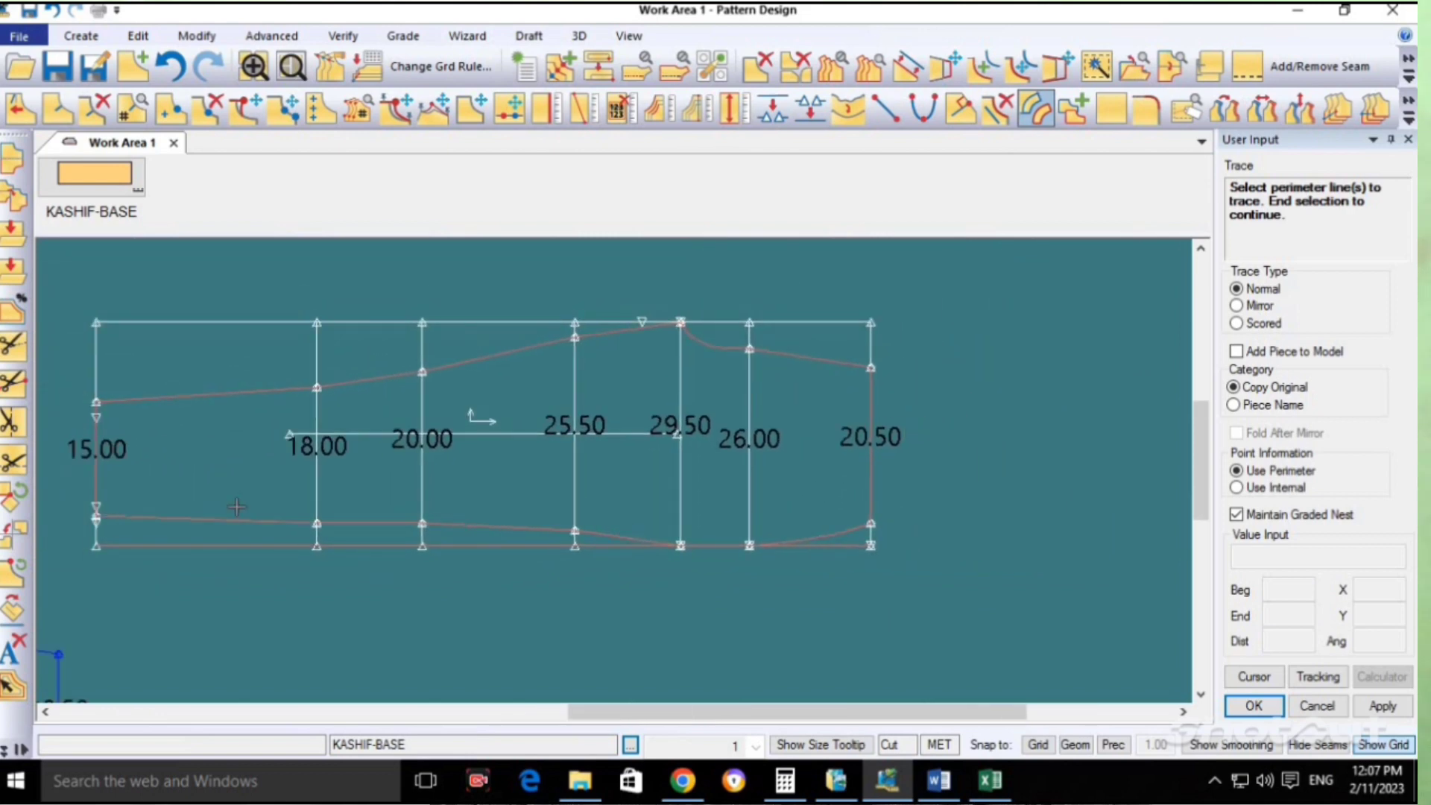
right_click(370, 479)
click(372, 482)
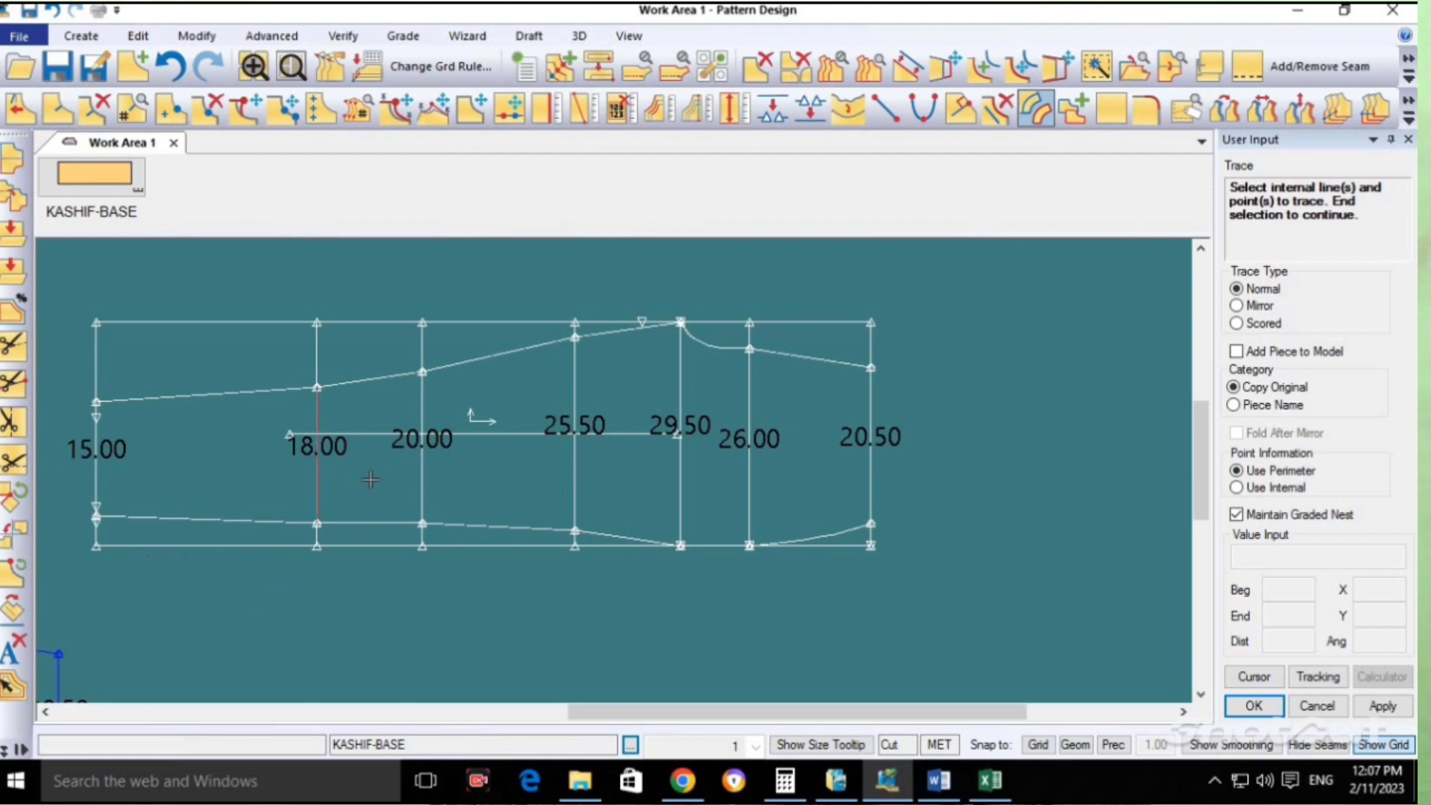
Select the 18.00, 20.00, 25.50, 29.50 and 26.00 cross lines as internal lines for the trace and end the selection.
click(423, 488)
click(576, 496)
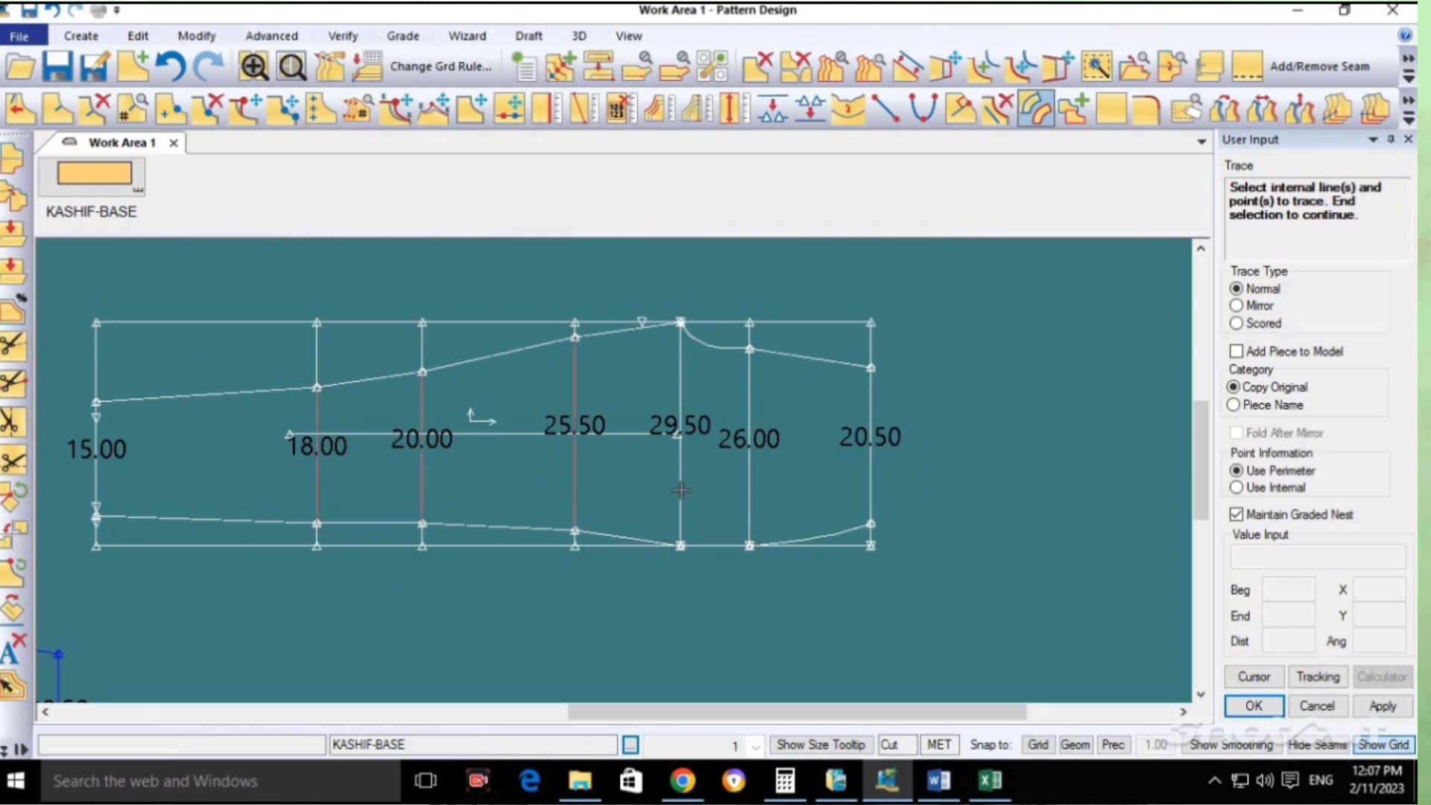
click(680, 483)
click(749, 499)
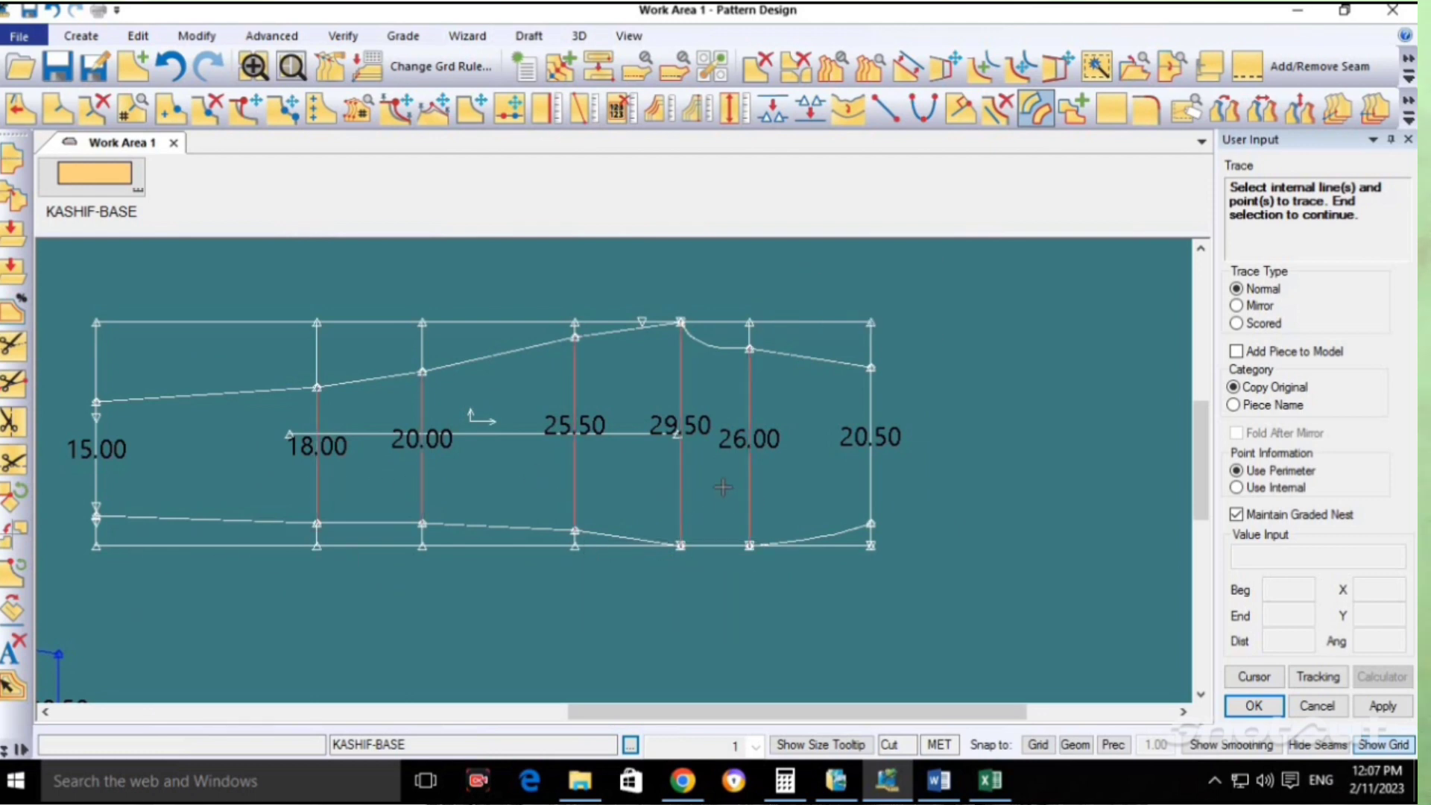
right_click(744, 414)
click(744, 414)
Place the traced leg piece below the base draft and accept the proposed piece name.
click(989, 594)
right_click(988, 594)
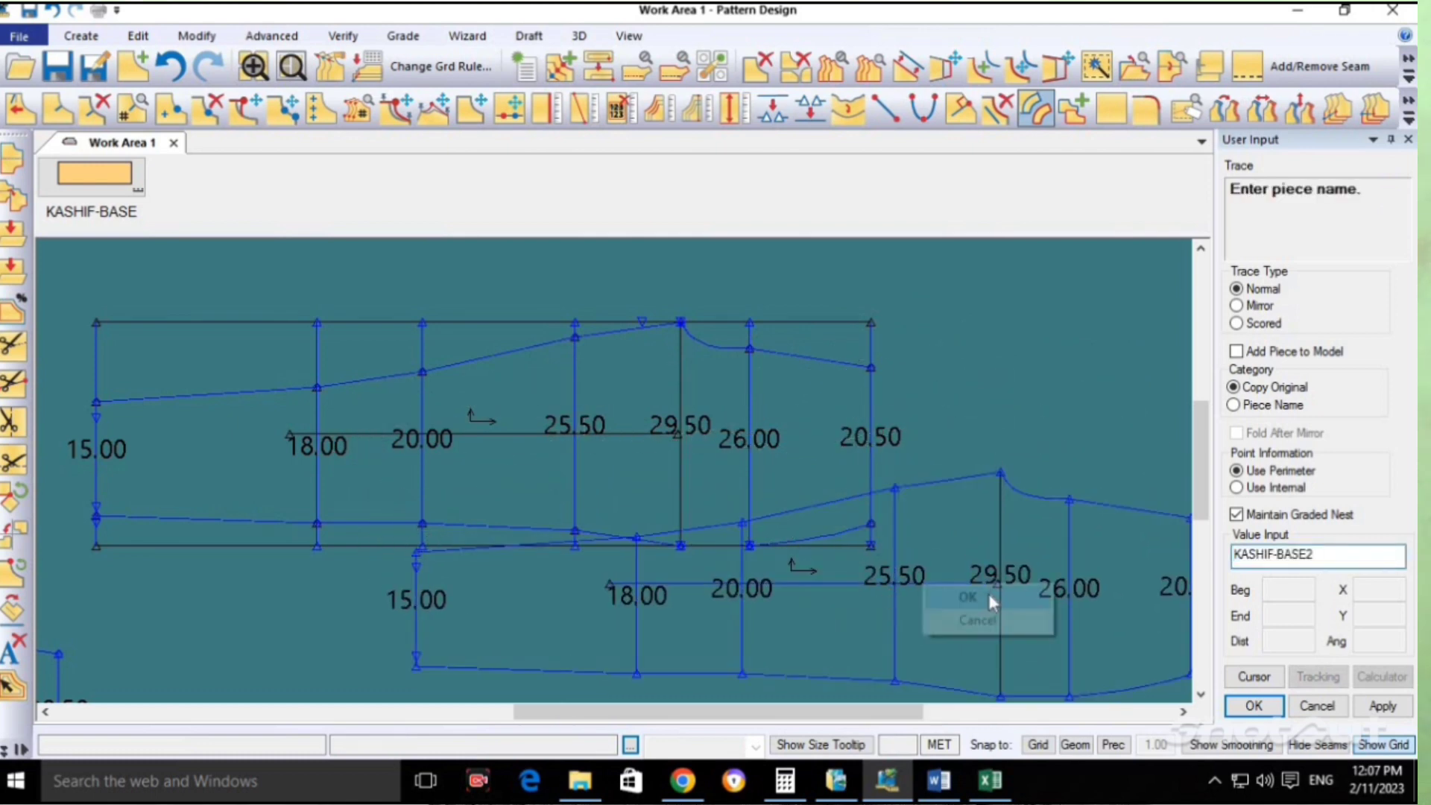
click(988, 596)
Save the KASHIF-BASE piece and return it from the work area to the piece menu.
right_click(676, 447)
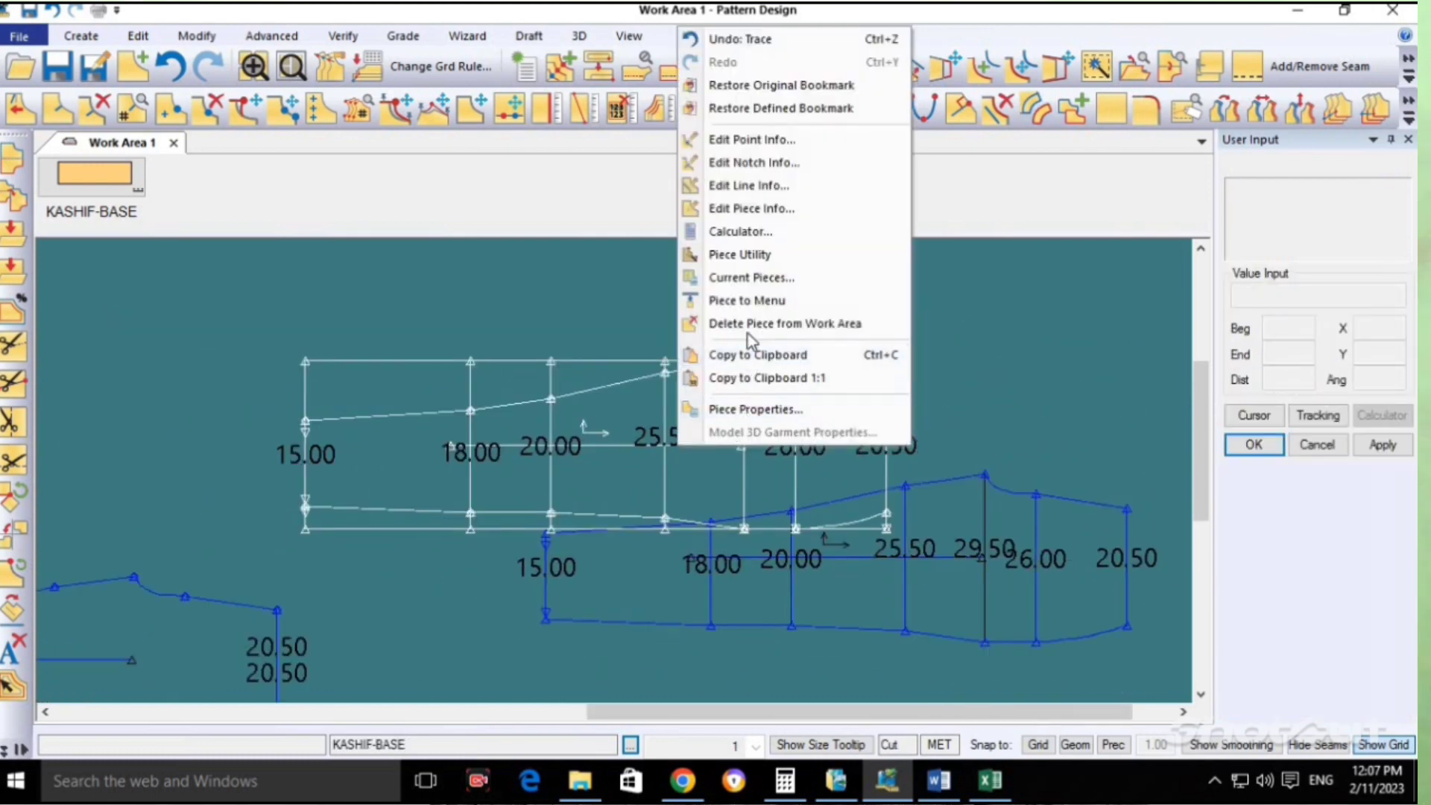
click(747, 300)
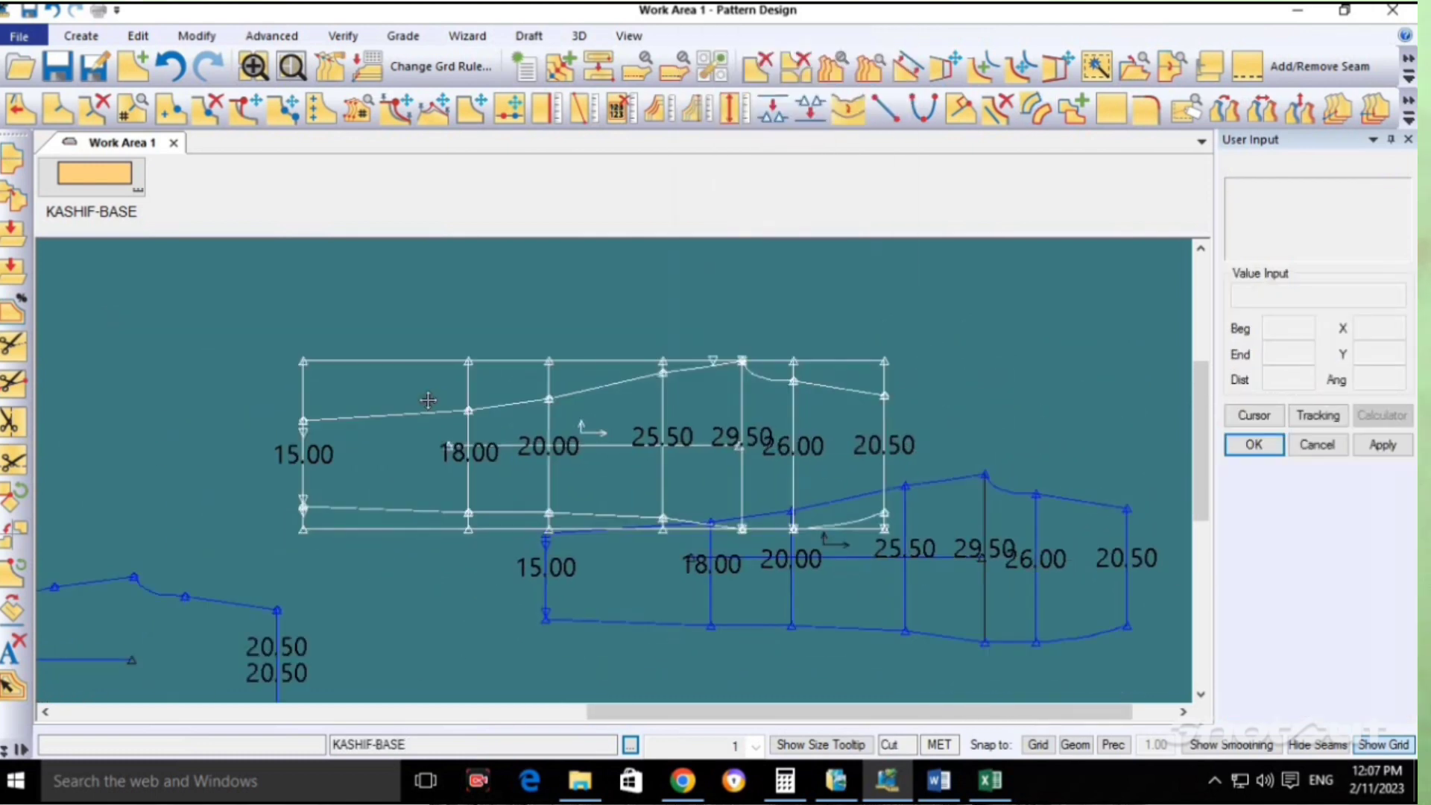
click(66, 73)
click(553, 435)
right_click(552, 435)
click(552, 436)
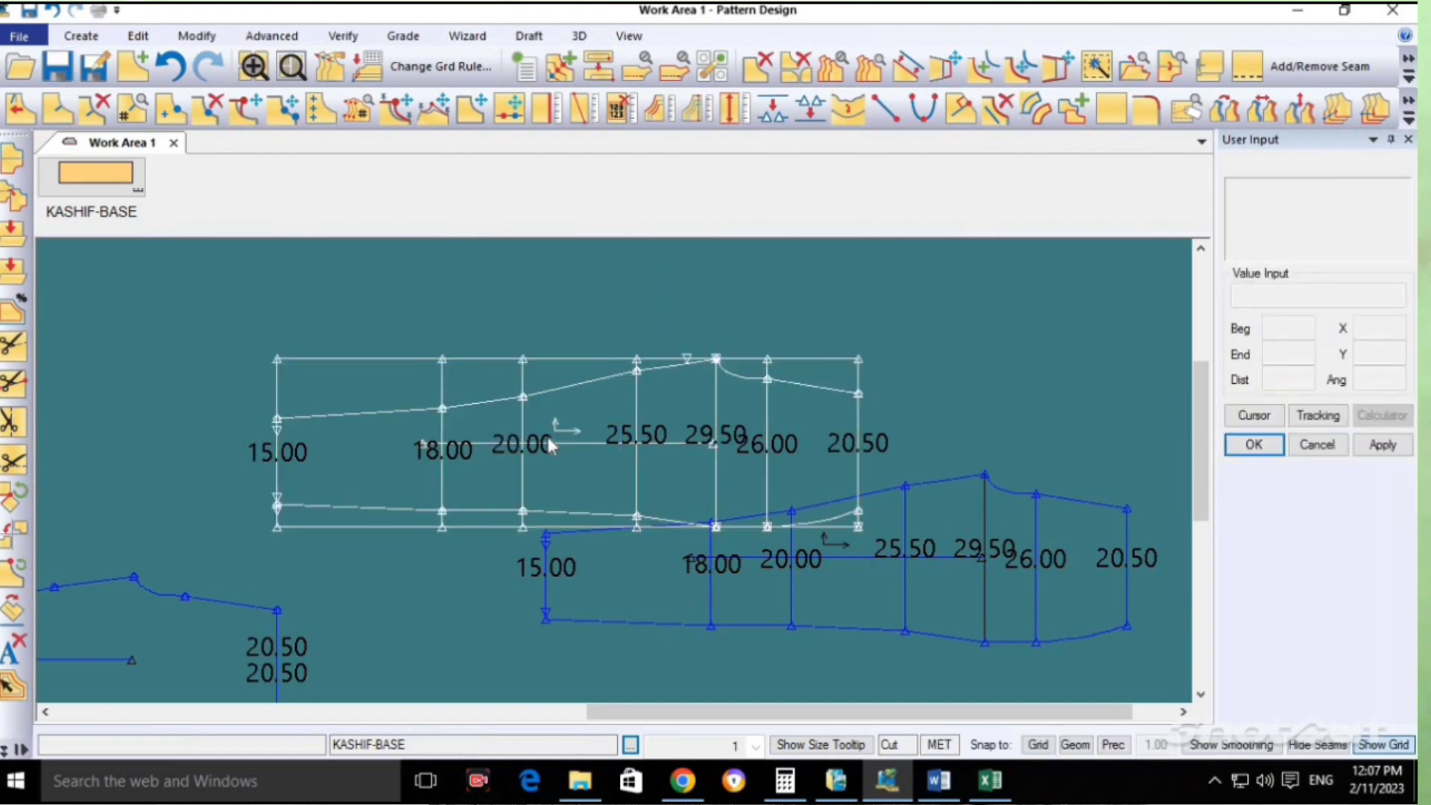
right_click(550, 445)
click(608, 291)
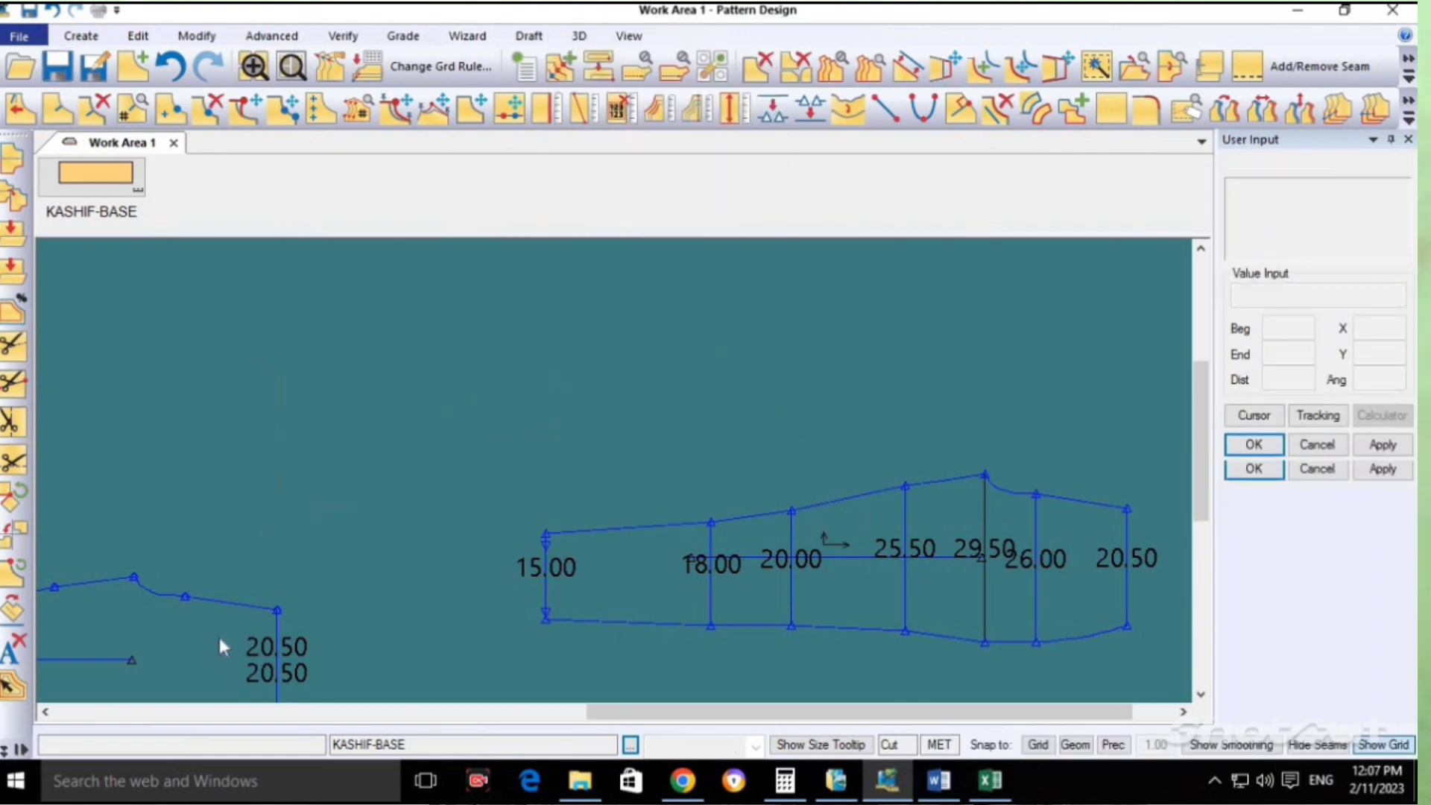
Delete the earlier traced piece KASHIF-BASE1 from the work area.
click(220, 639)
click(372, 414)
click(295, 503)
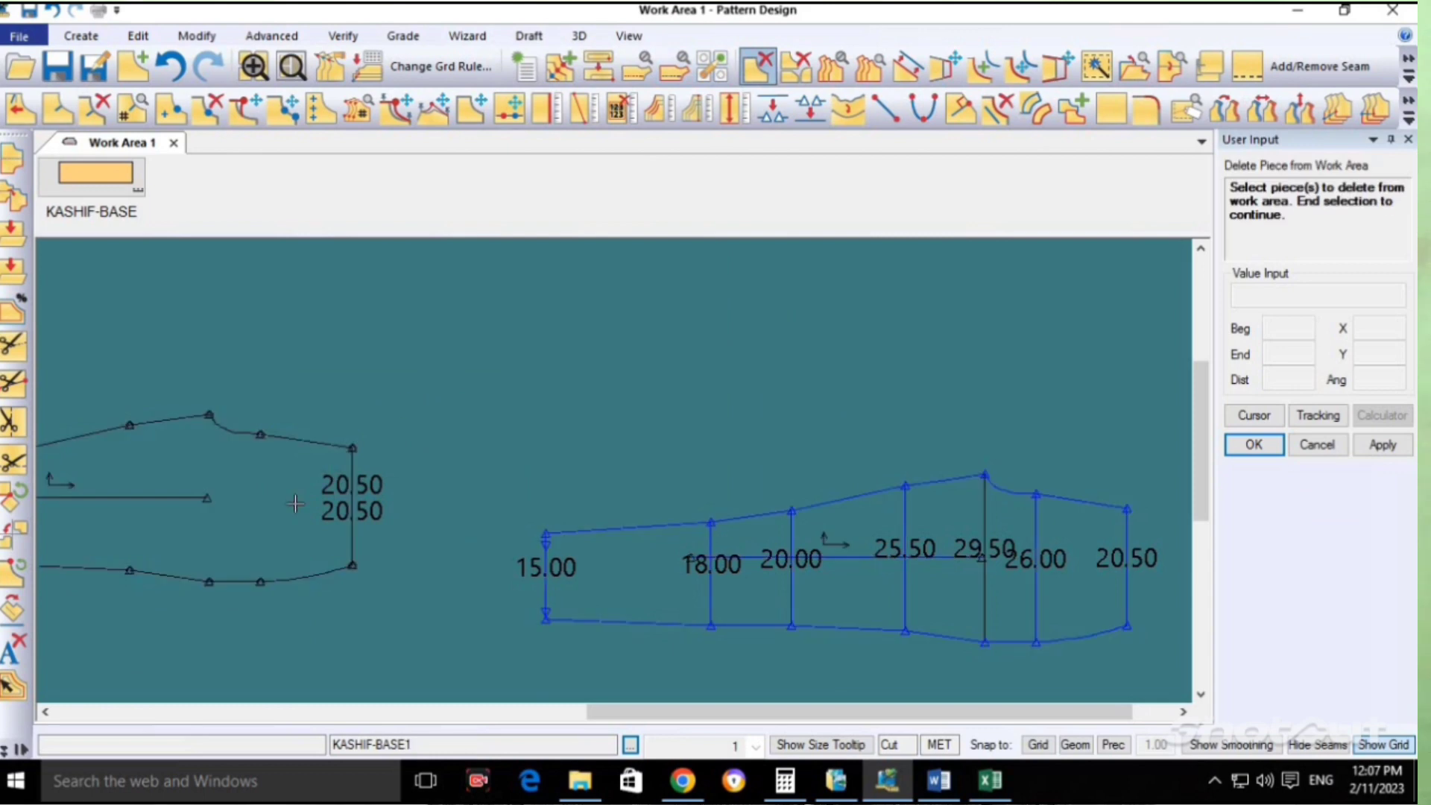
right_click(295, 503)
click(296, 503)
Clear the measurement labels from the cross lines of the traced leg piece.
click(293, 73)
click(766, 475)
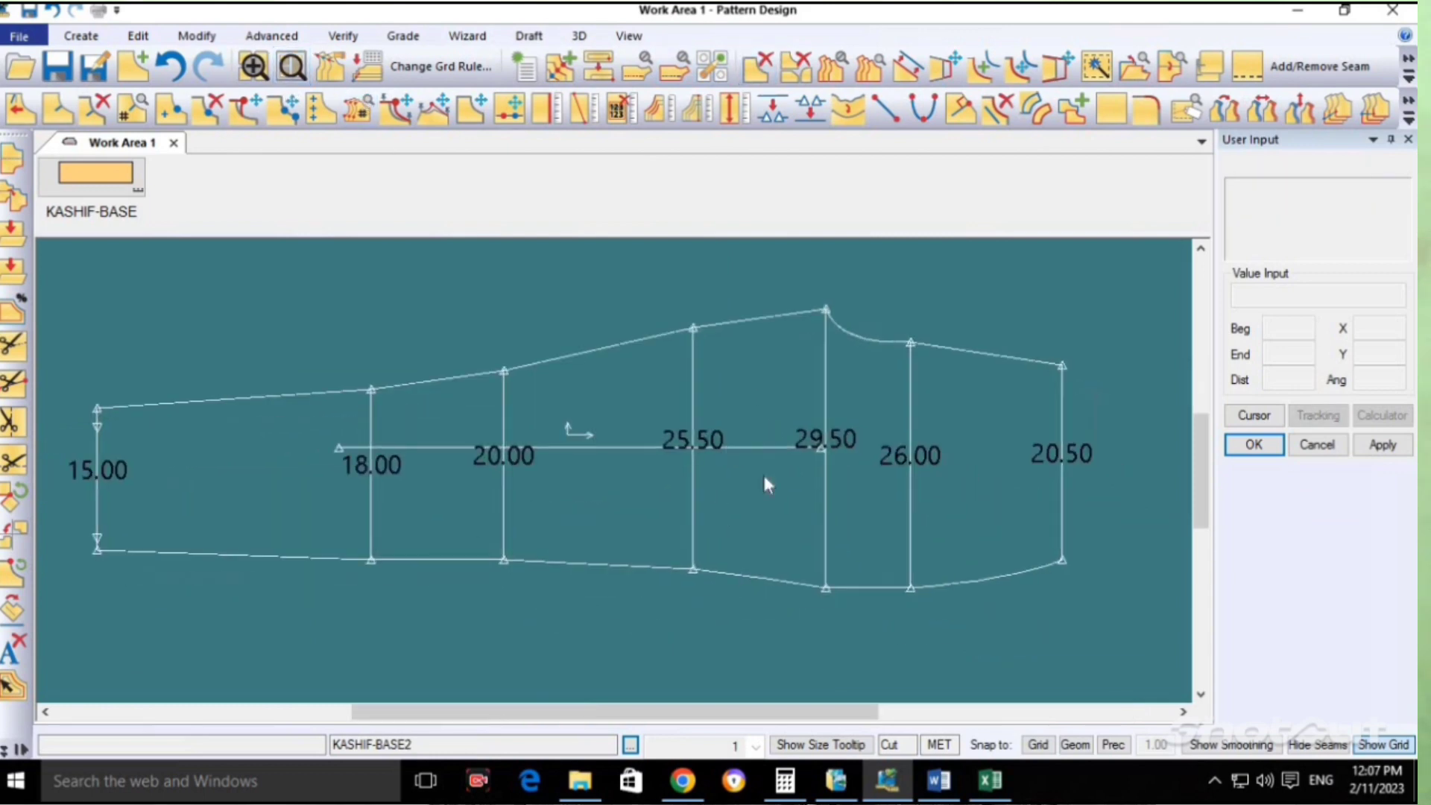
click(748, 471)
click(617, 111)
click(673, 469)
click(708, 495)
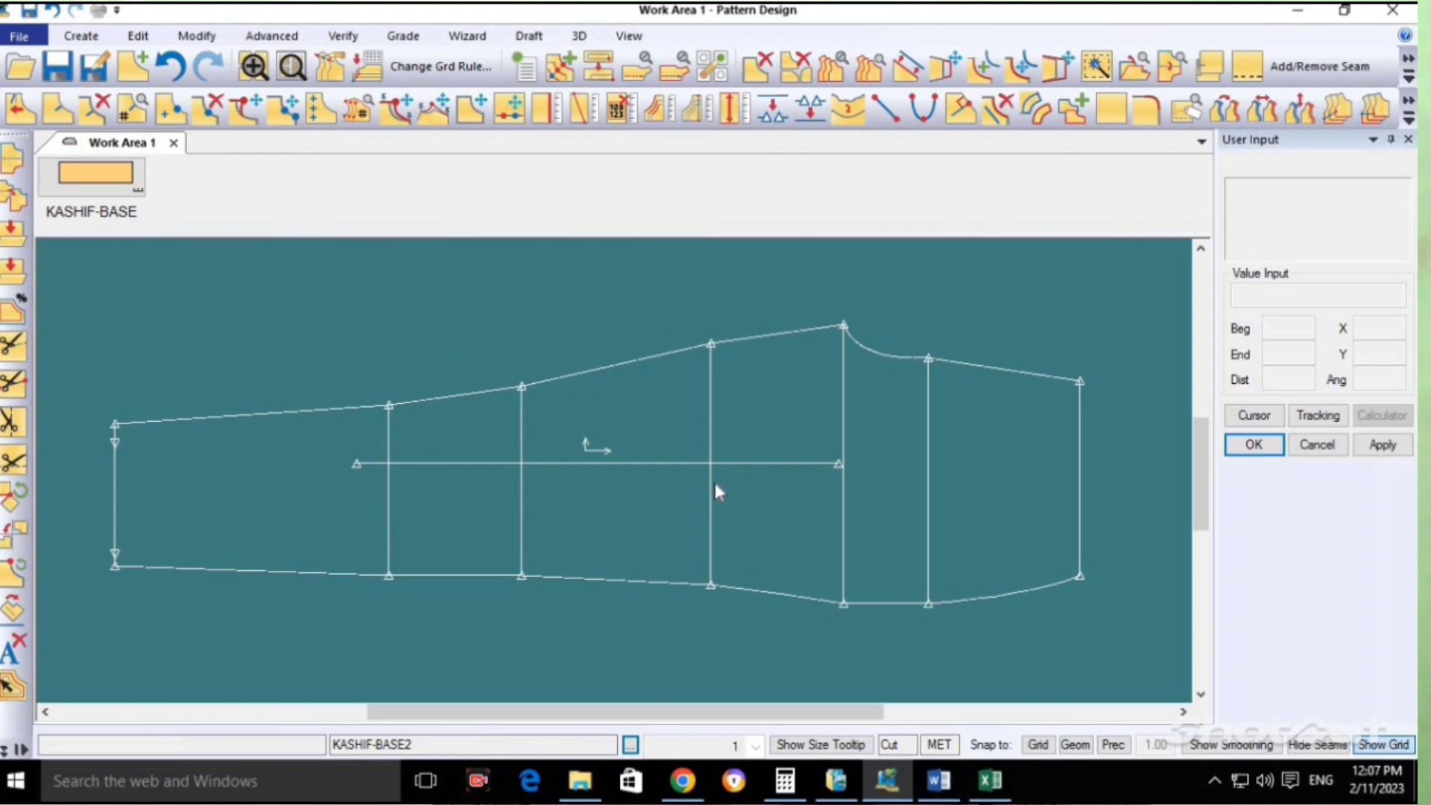
click(534, 567)
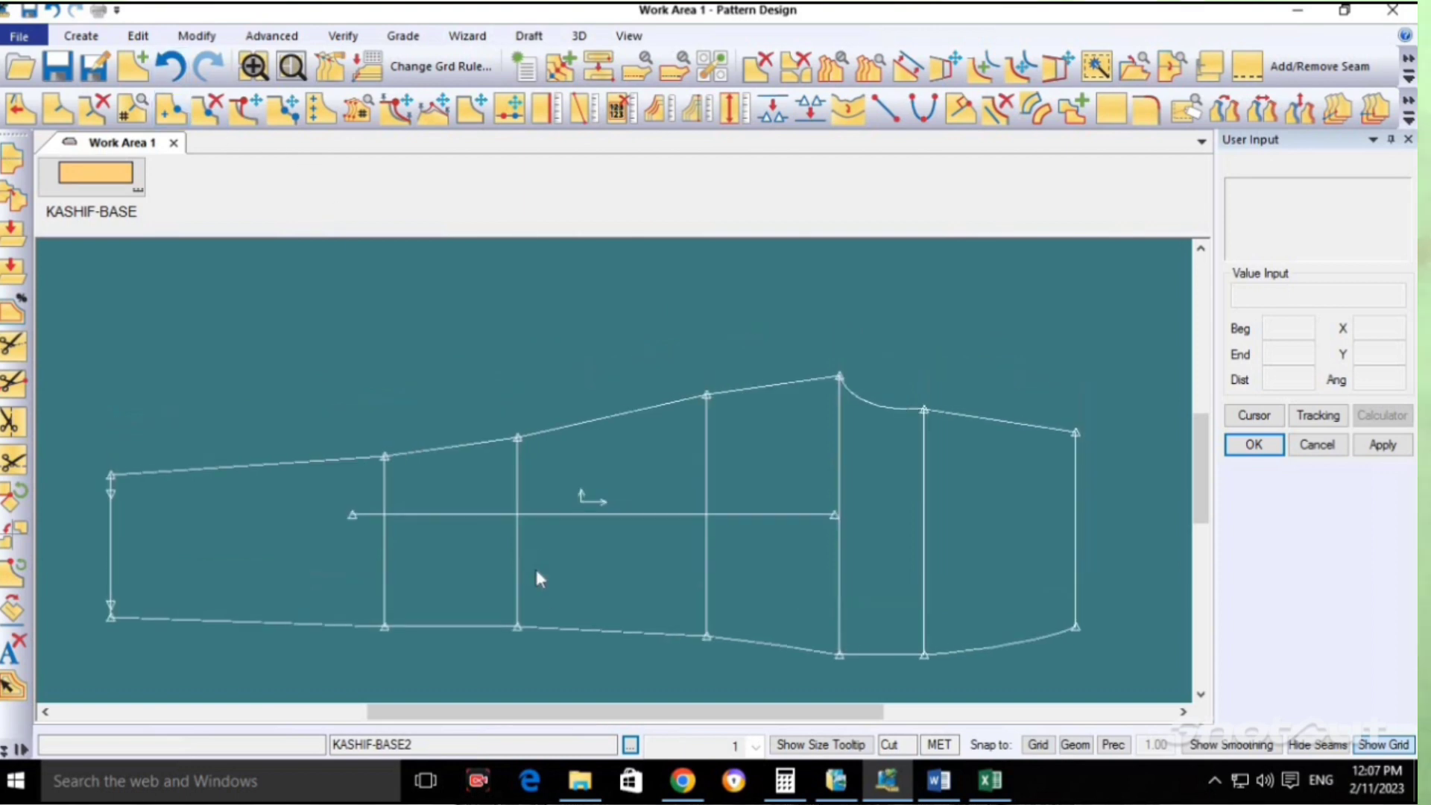
key(alt)
click(709, 541)
click(751, 520)
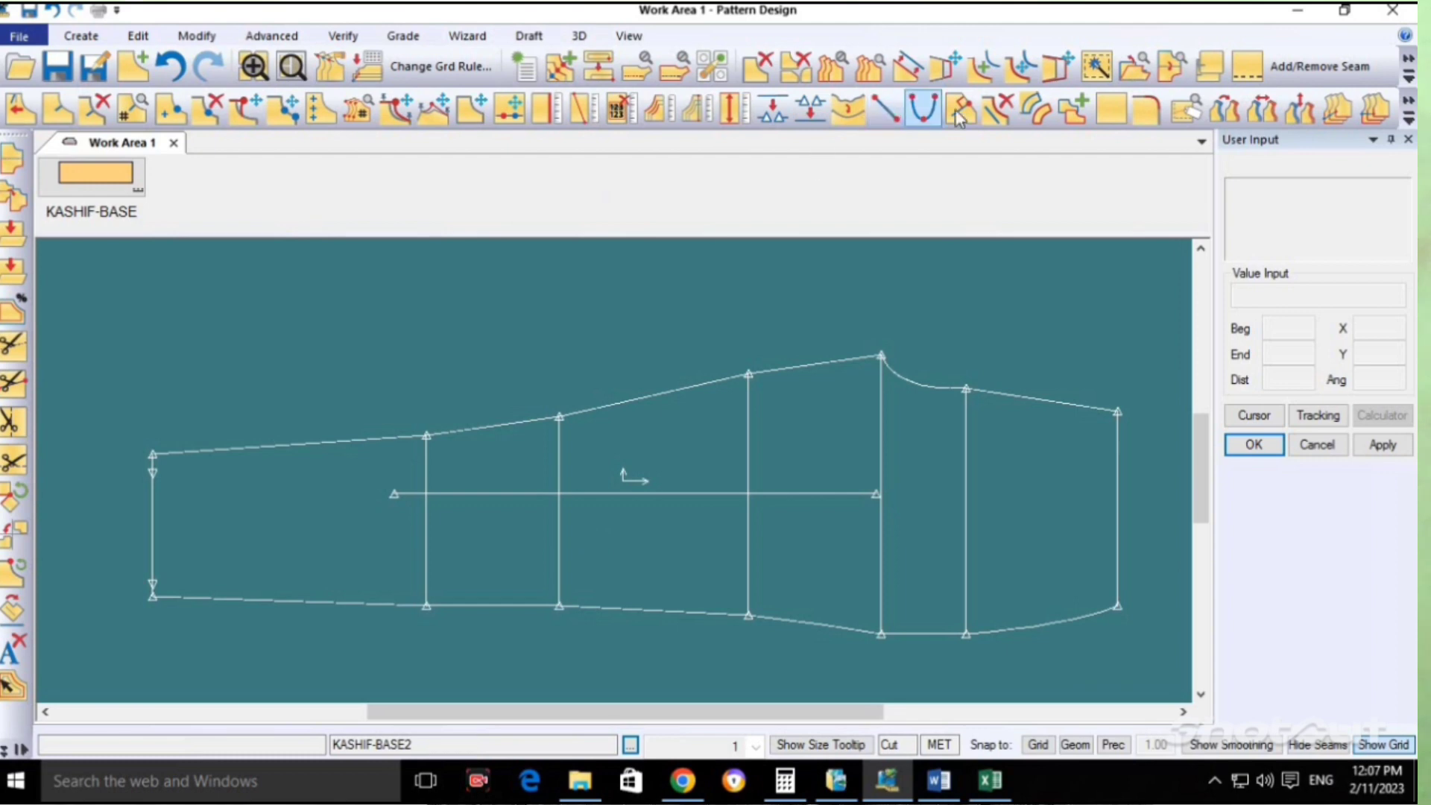
Delete the extra line lying on the hem of the traced leg piece.
click(997, 108)
click(153, 506)
right_click(246, 510)
click(246, 513)
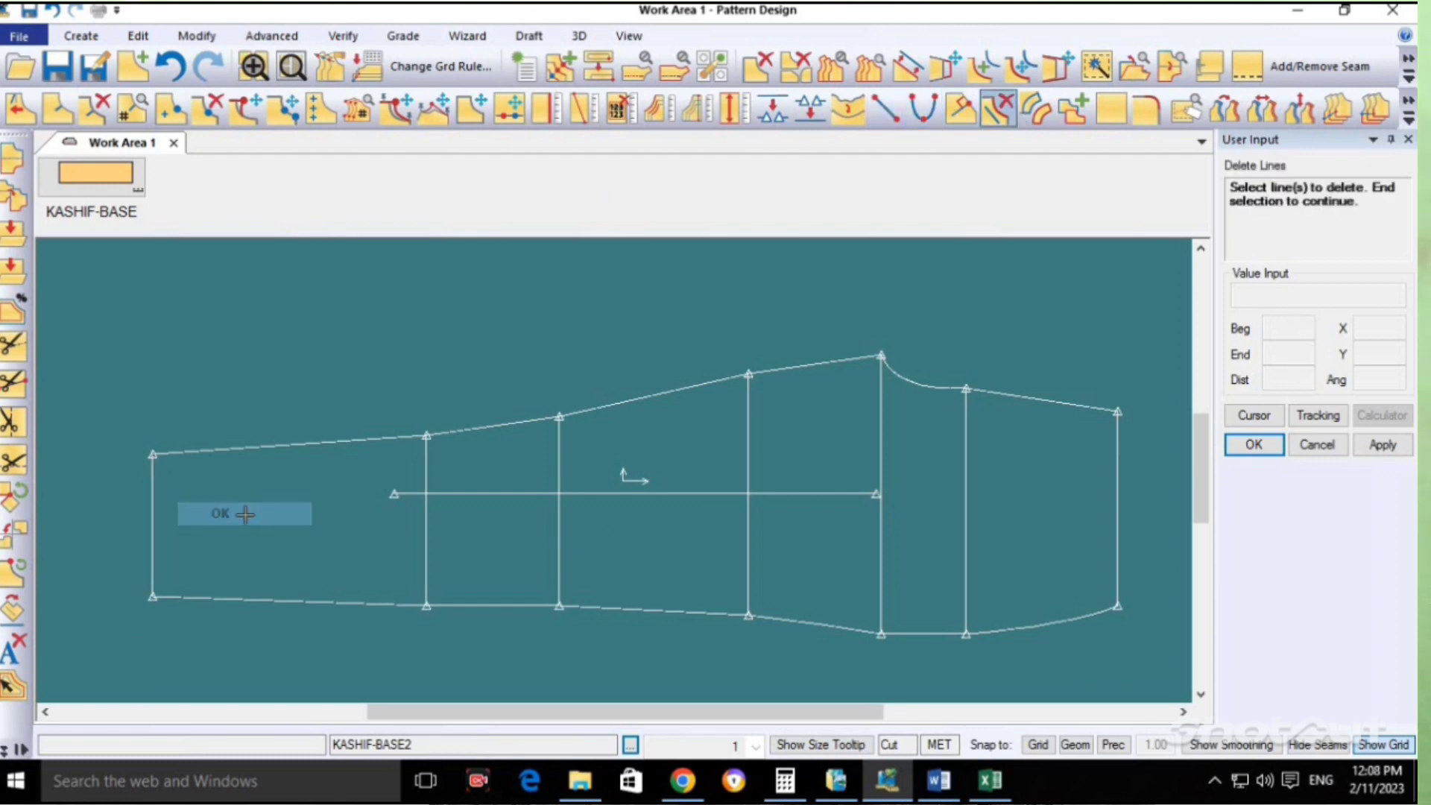
Move the traced leg piece down and bring KASHIF-BASE back from the piece menu, placing it above.
click(452, 552)
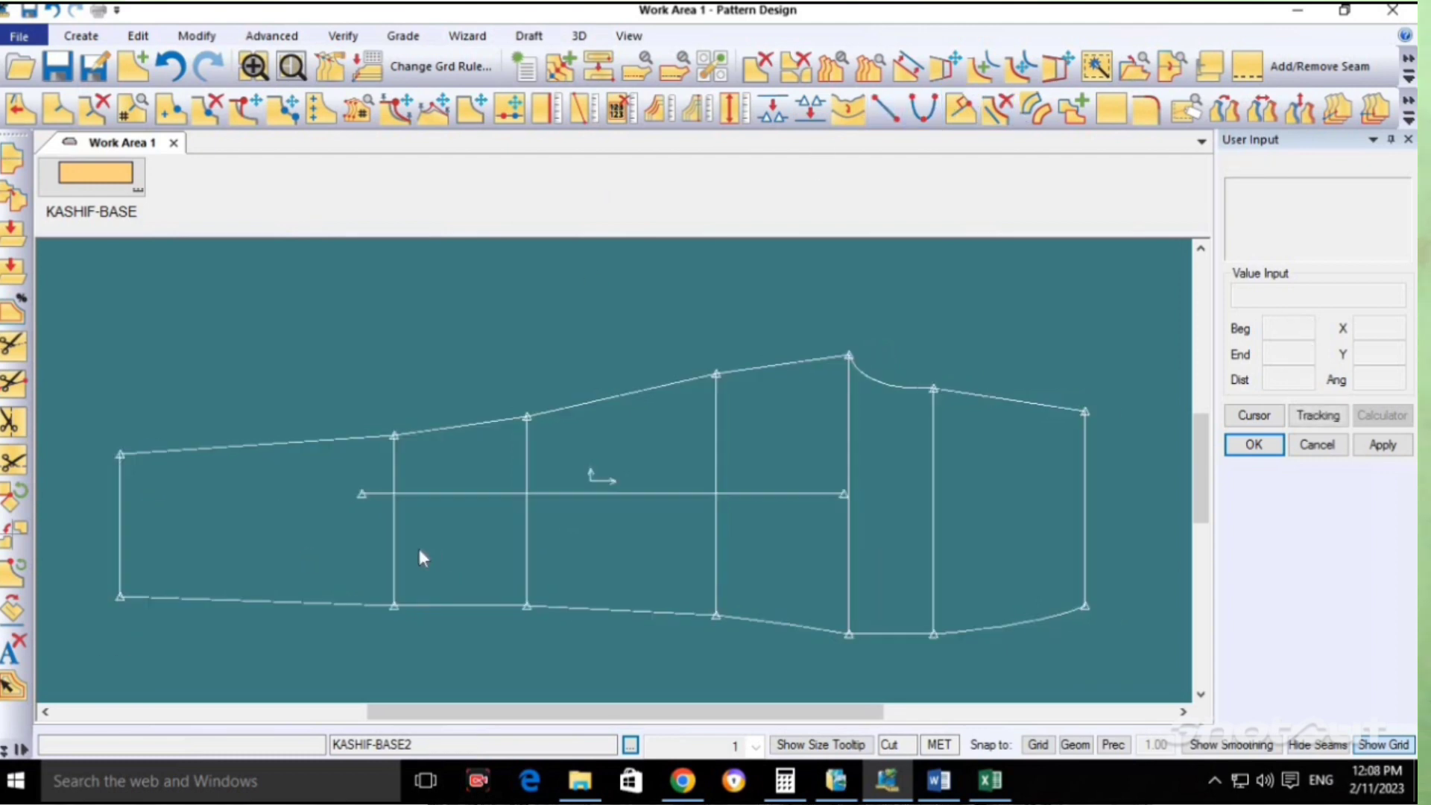
click(713, 594)
click(709, 603)
click(111, 190)
click(450, 248)
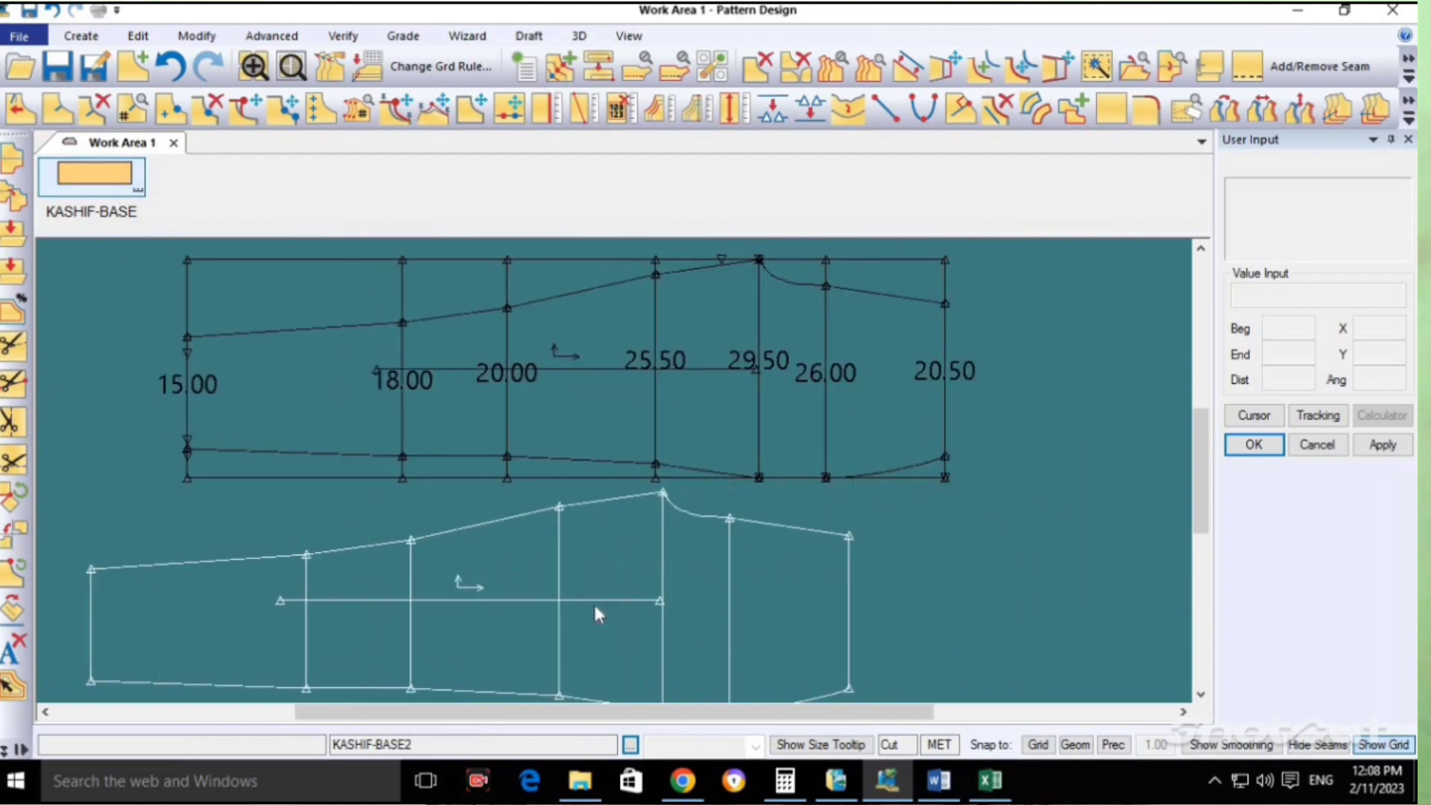
Switch to Word and review the waist, hip seat and thigh rows of the measurement list.
click(937, 781)
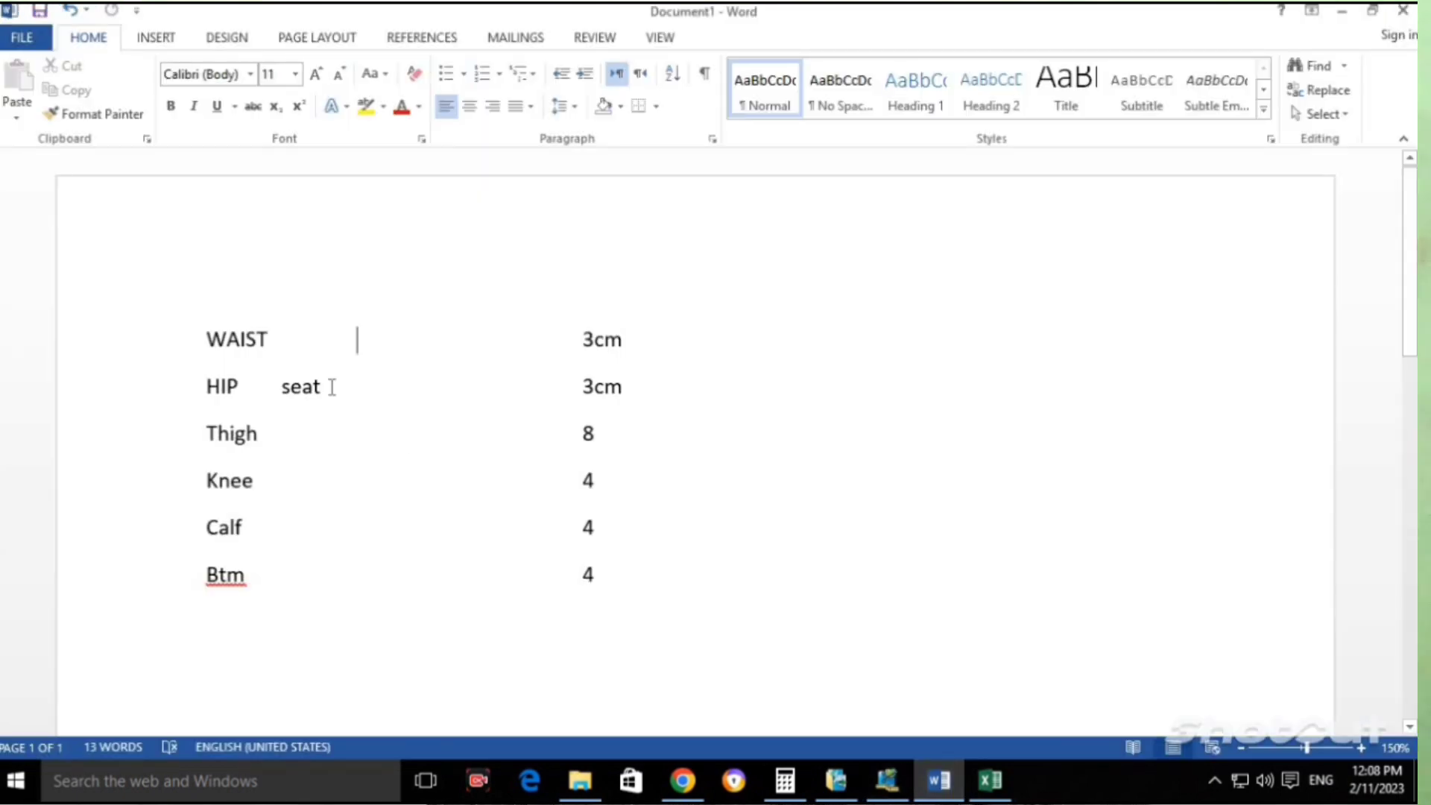
drag(213, 344, 637, 339)
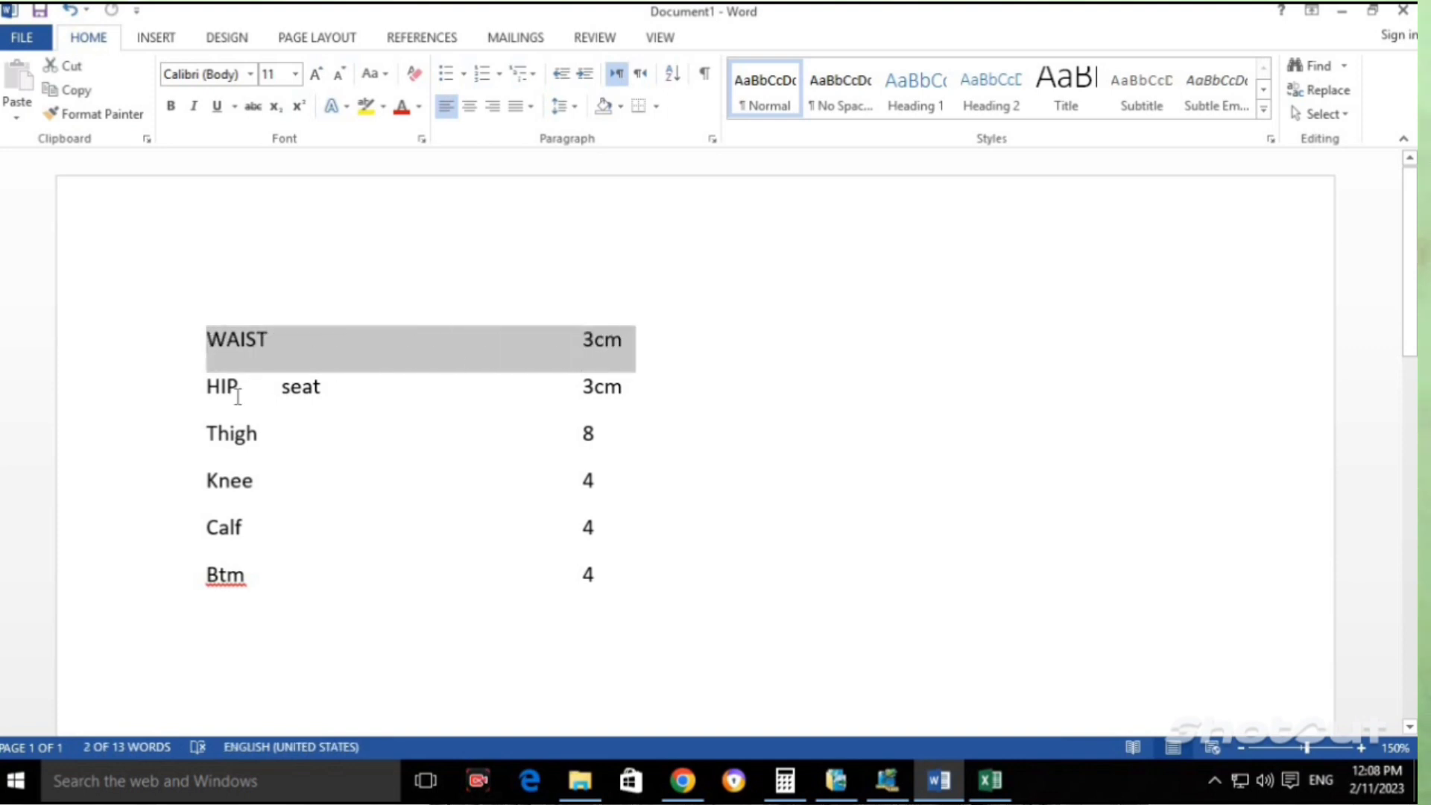
click(208, 388)
drag(346, 389, 693, 382)
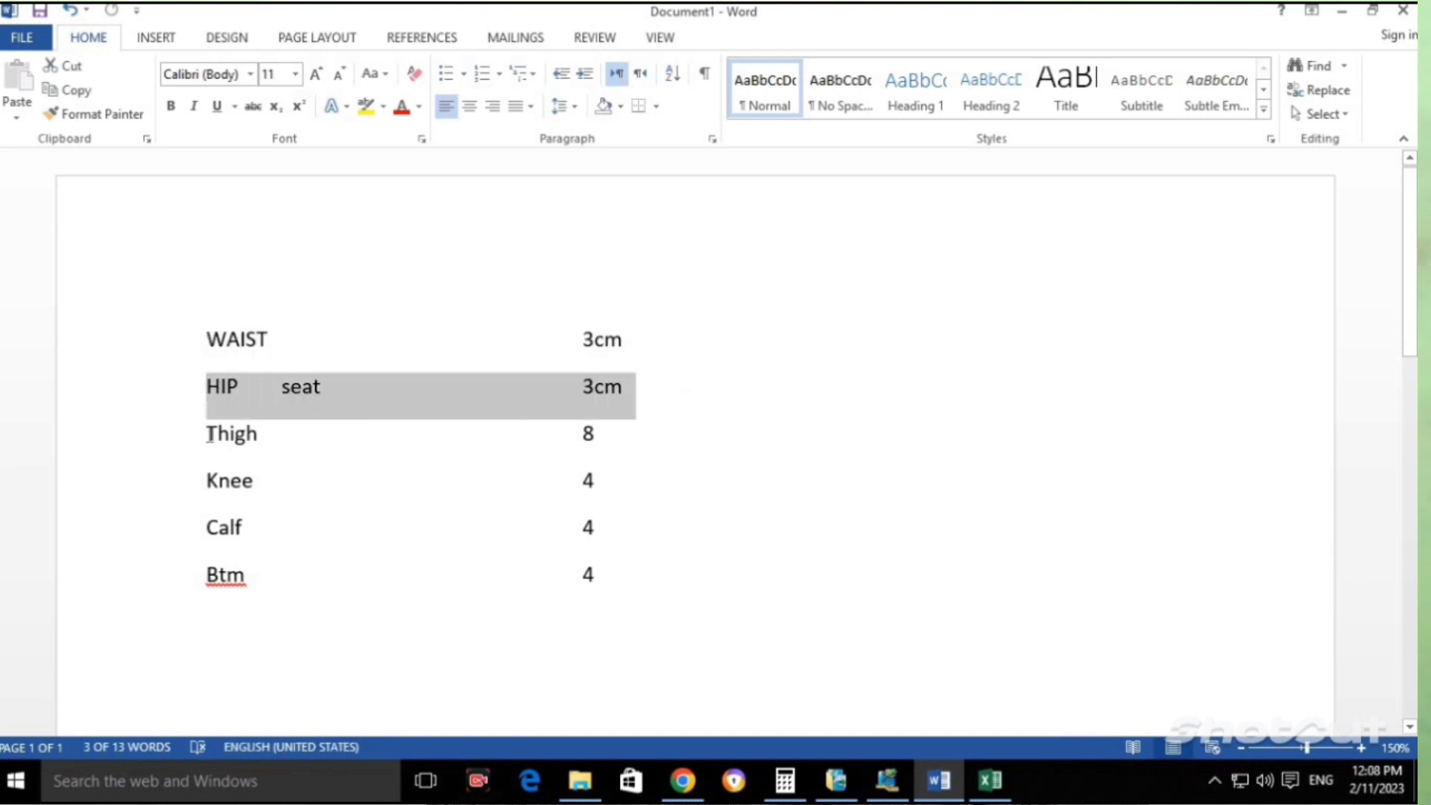
drag(210, 434, 597, 457)
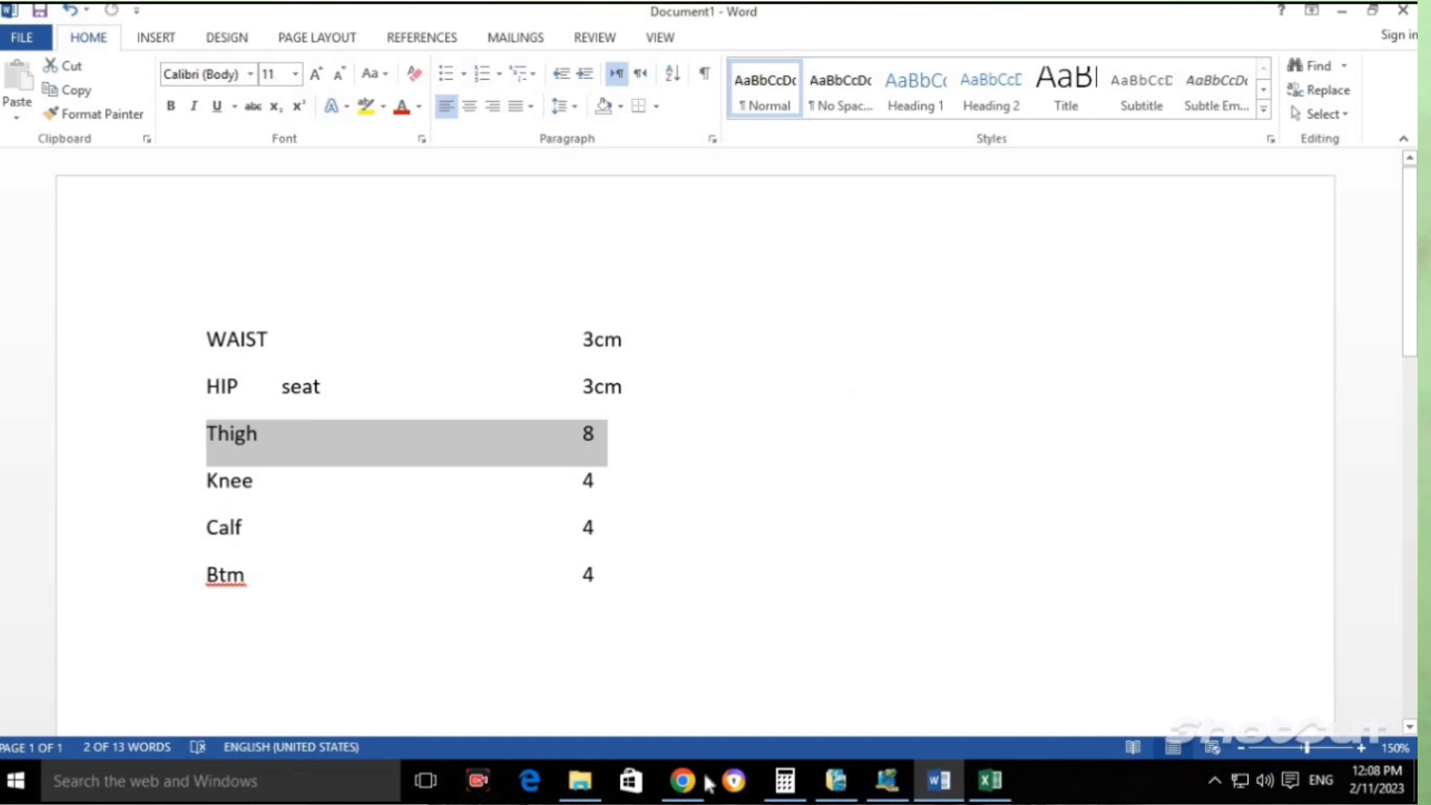
Switch to the Kashif Base workbook in Excel and examine the inside leg and front crotch rows.
click(989, 781)
scroll(776, 572, down, 1)
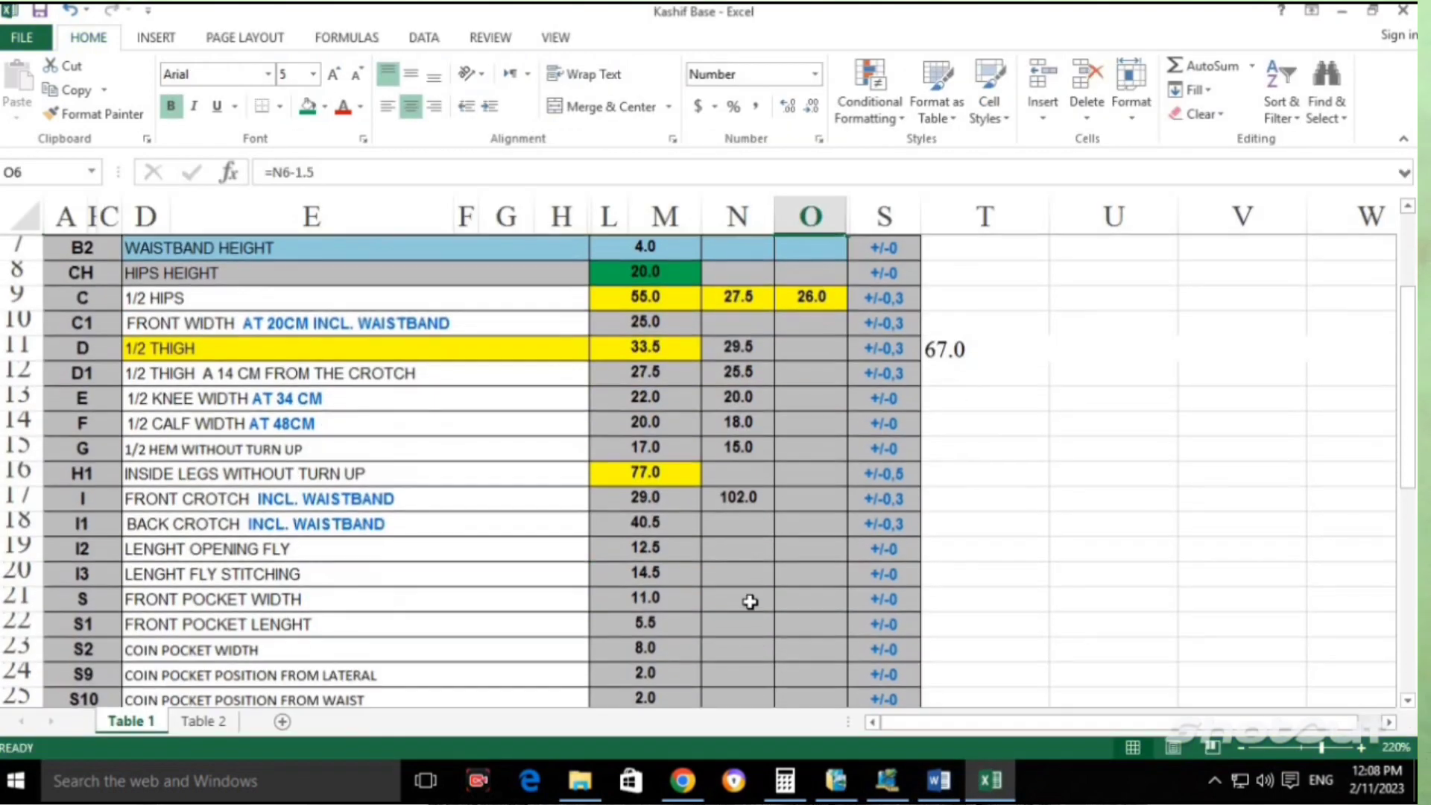
click(742, 599)
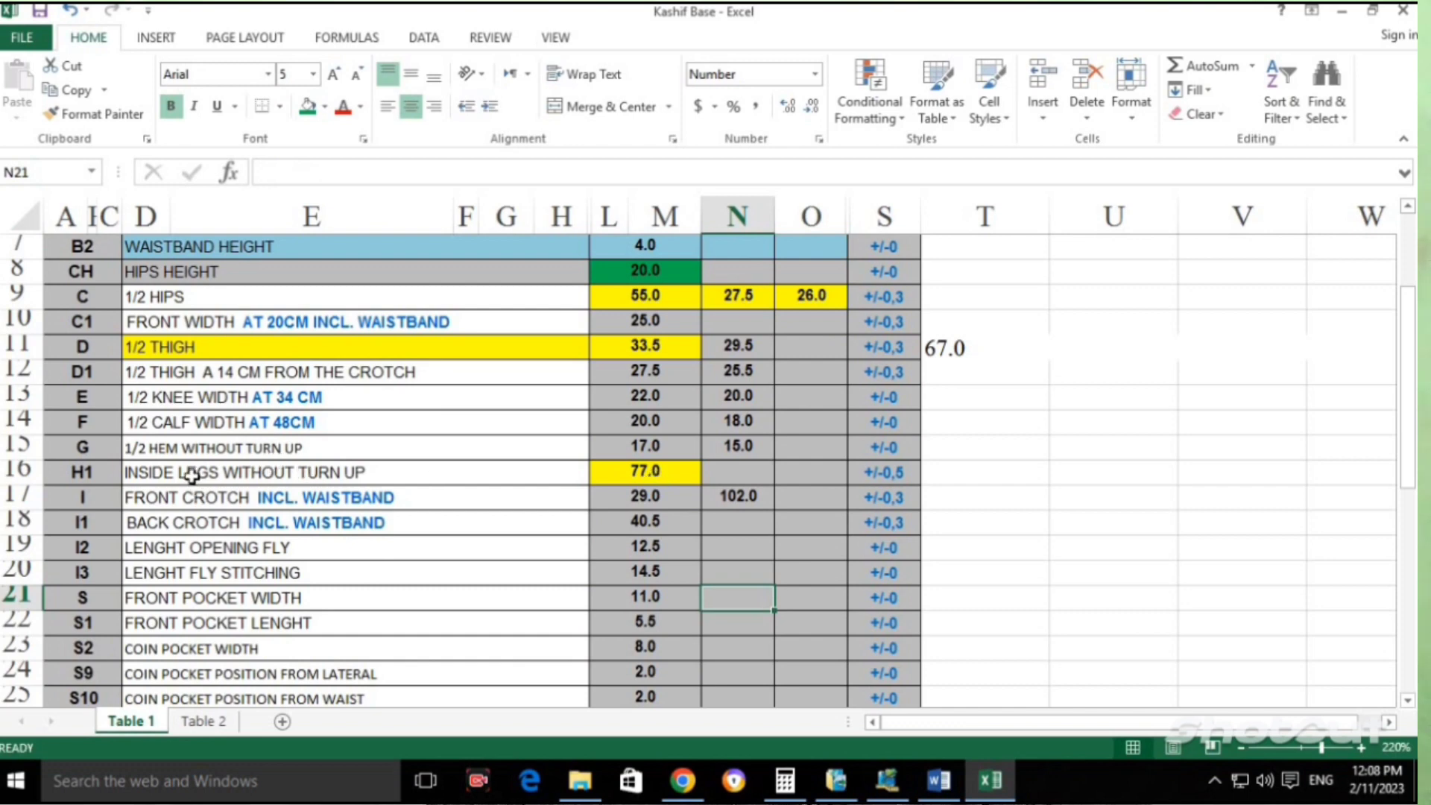
drag(196, 477, 641, 501)
scroll(685, 544, up, 1)
scroll(685, 545, up, 1)
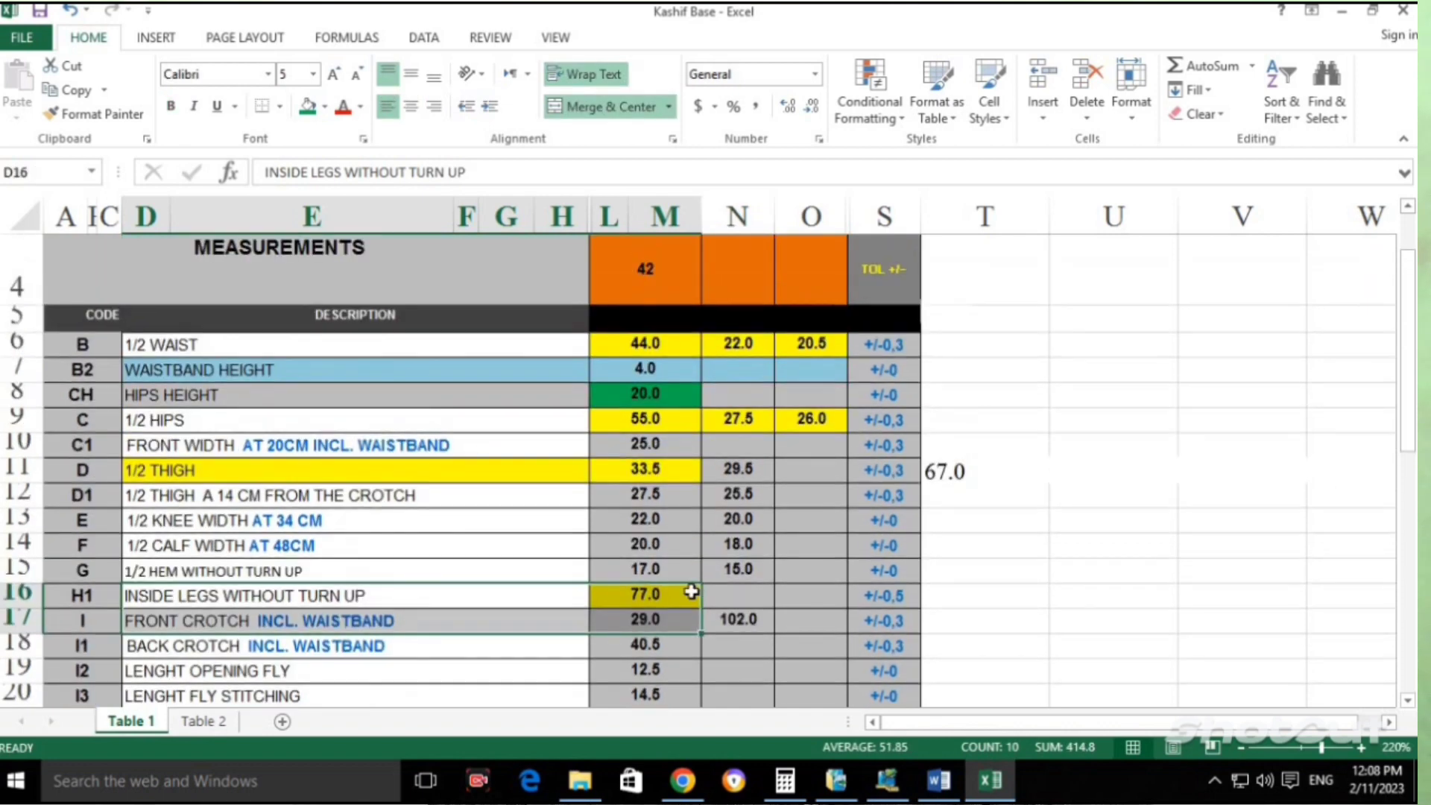
Compare the front crotch and back crotch rows, both including the waistband, in the size 42 chart.
scroll(686, 594, down, 2)
click(686, 597)
click(358, 497)
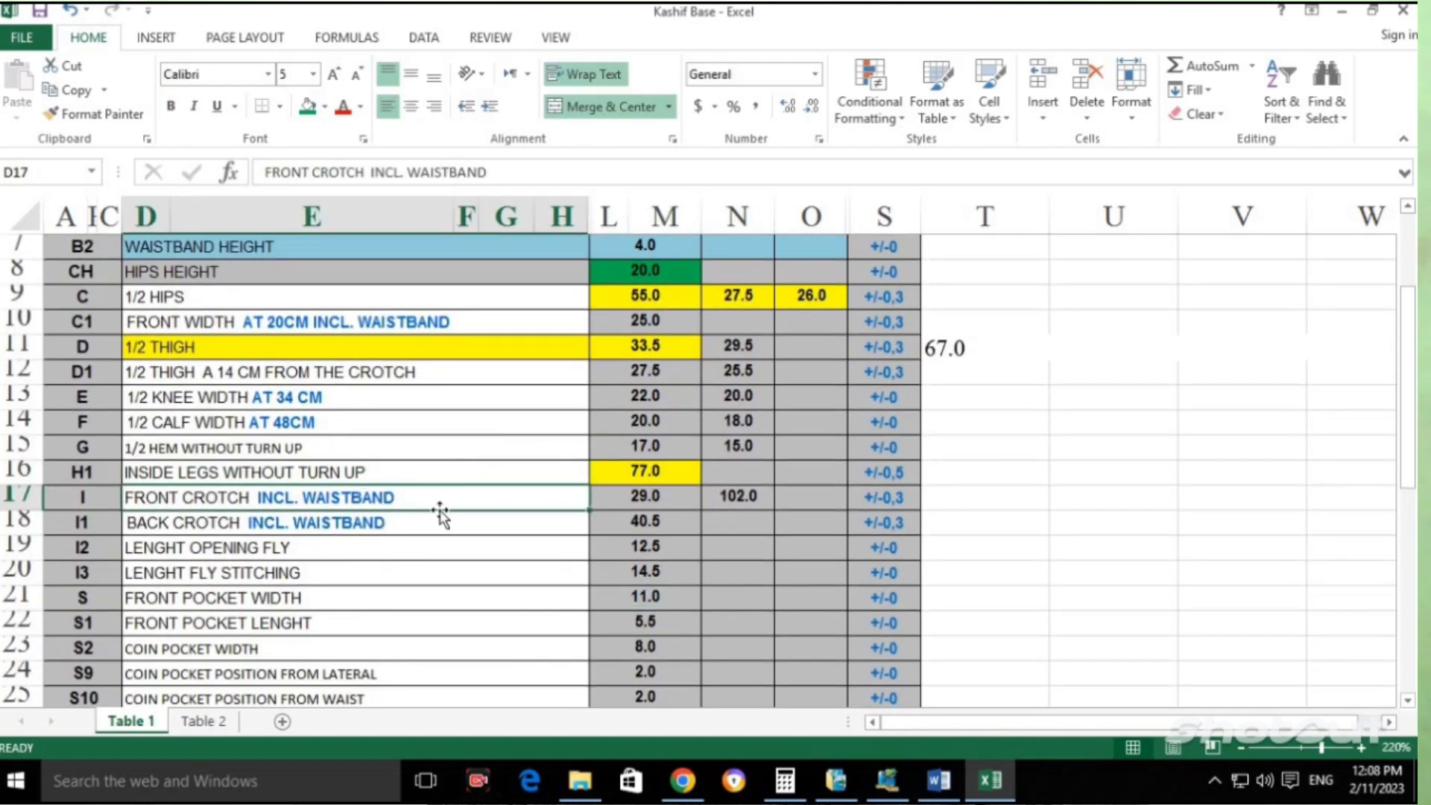
click(418, 521)
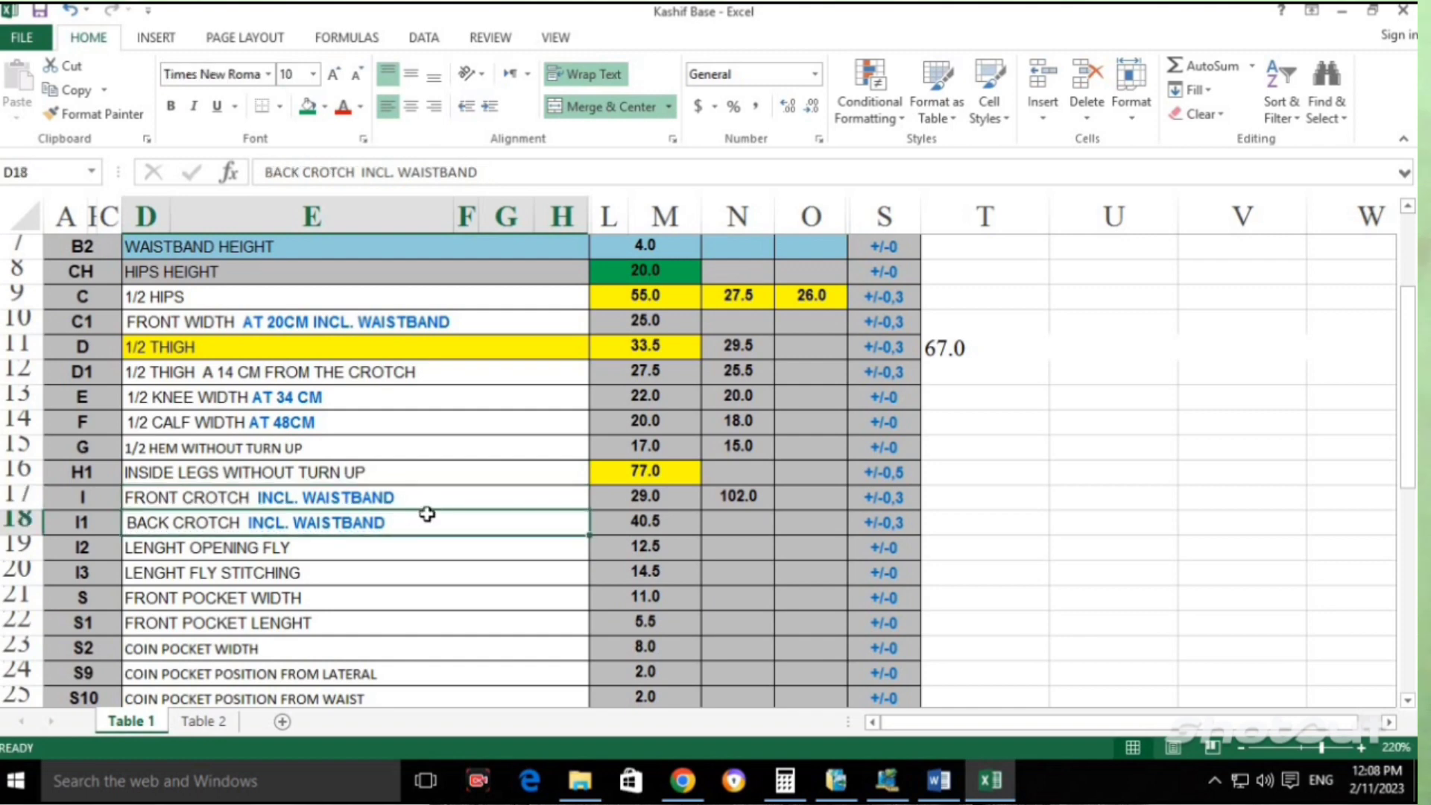
click(436, 502)
click(734, 547)
scroll(733, 528, up, 1)
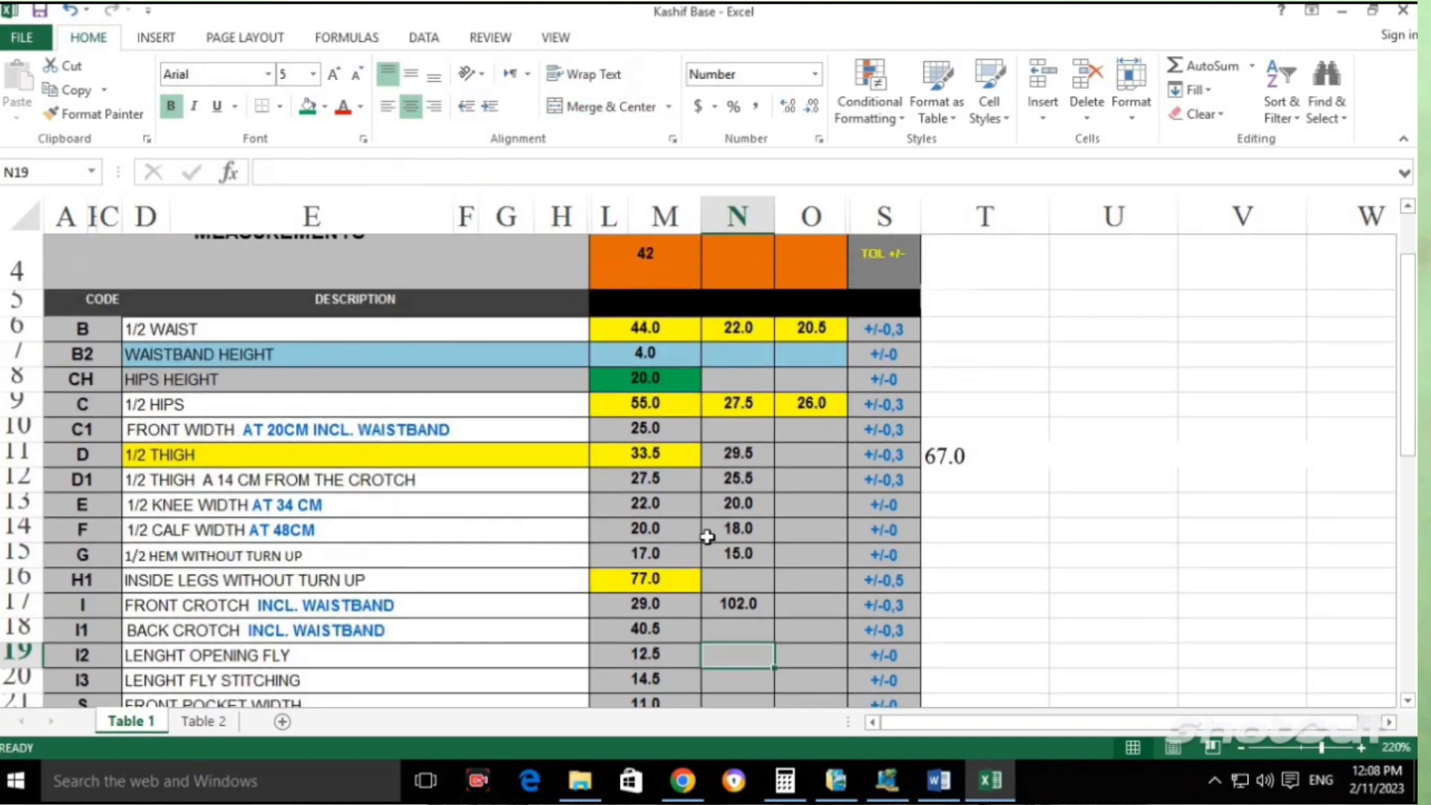
Check the inside leg and front crotch values with their total, and the 1/2 thigh value with its reduced value.
drag(652, 591, 691, 623)
click(749, 624)
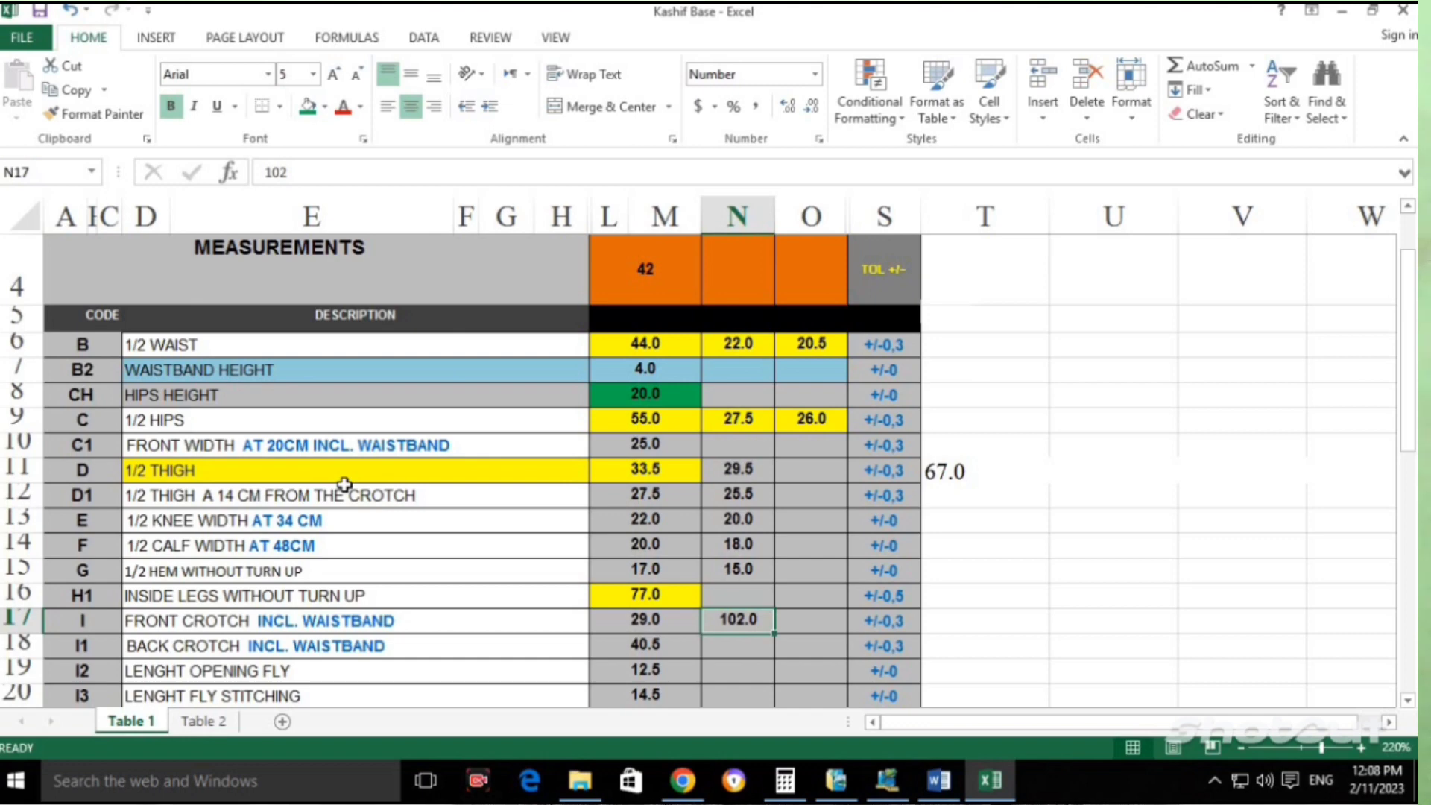
click(665, 474)
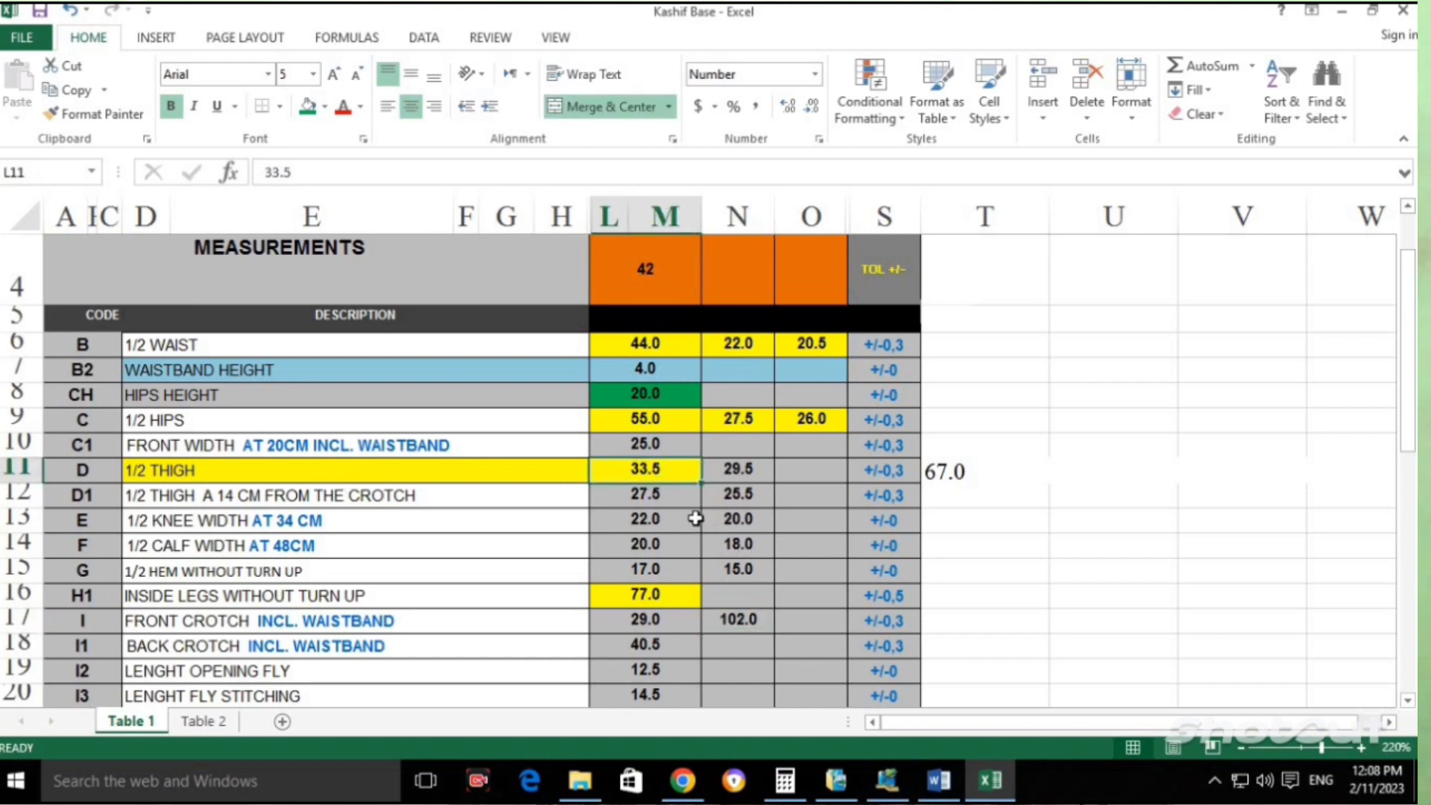
click(747, 475)
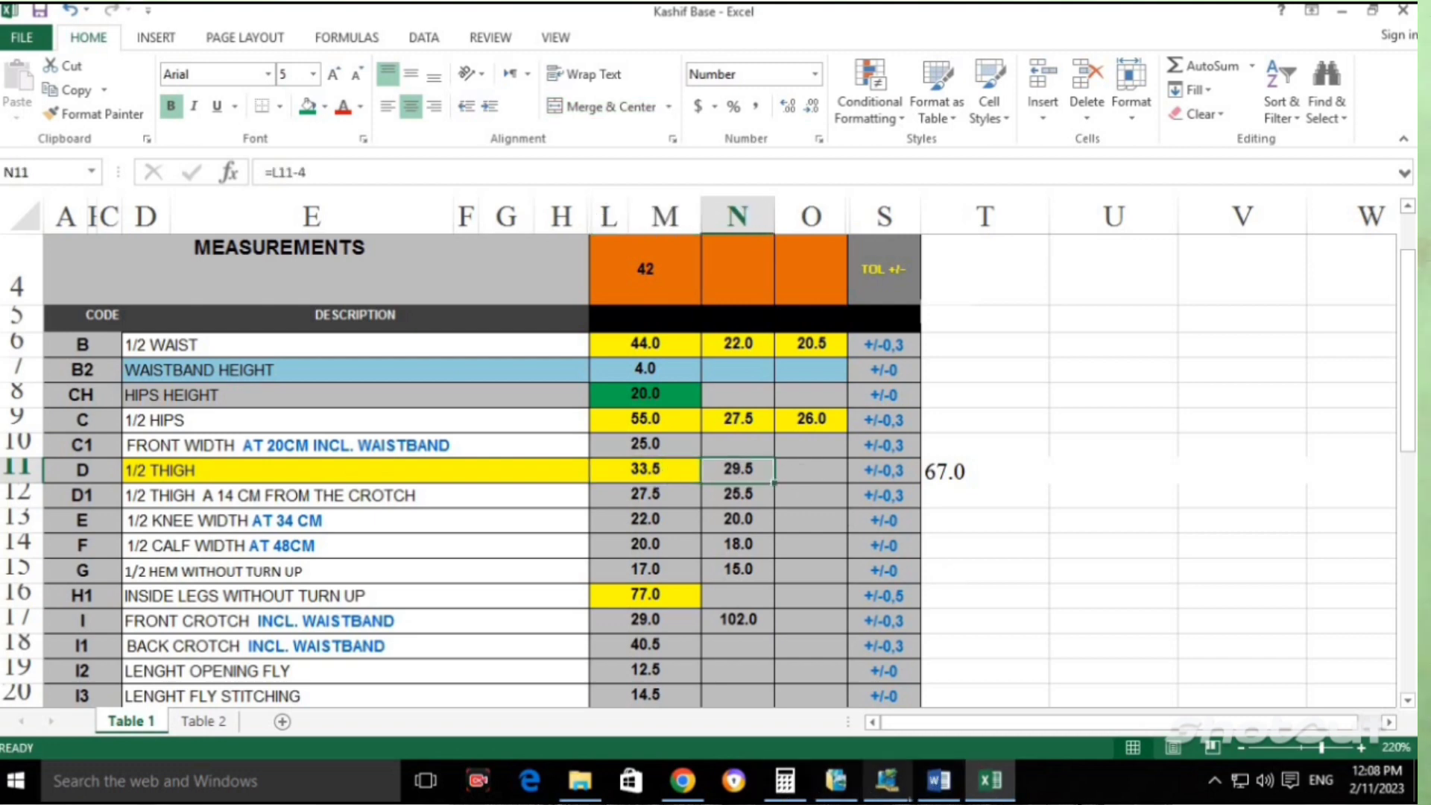
Switch back to Pattern Design and reposition the KASHIF-BASE piece slightly above the traced leg piece.
click(887, 780)
drag(394, 407, 402, 421)
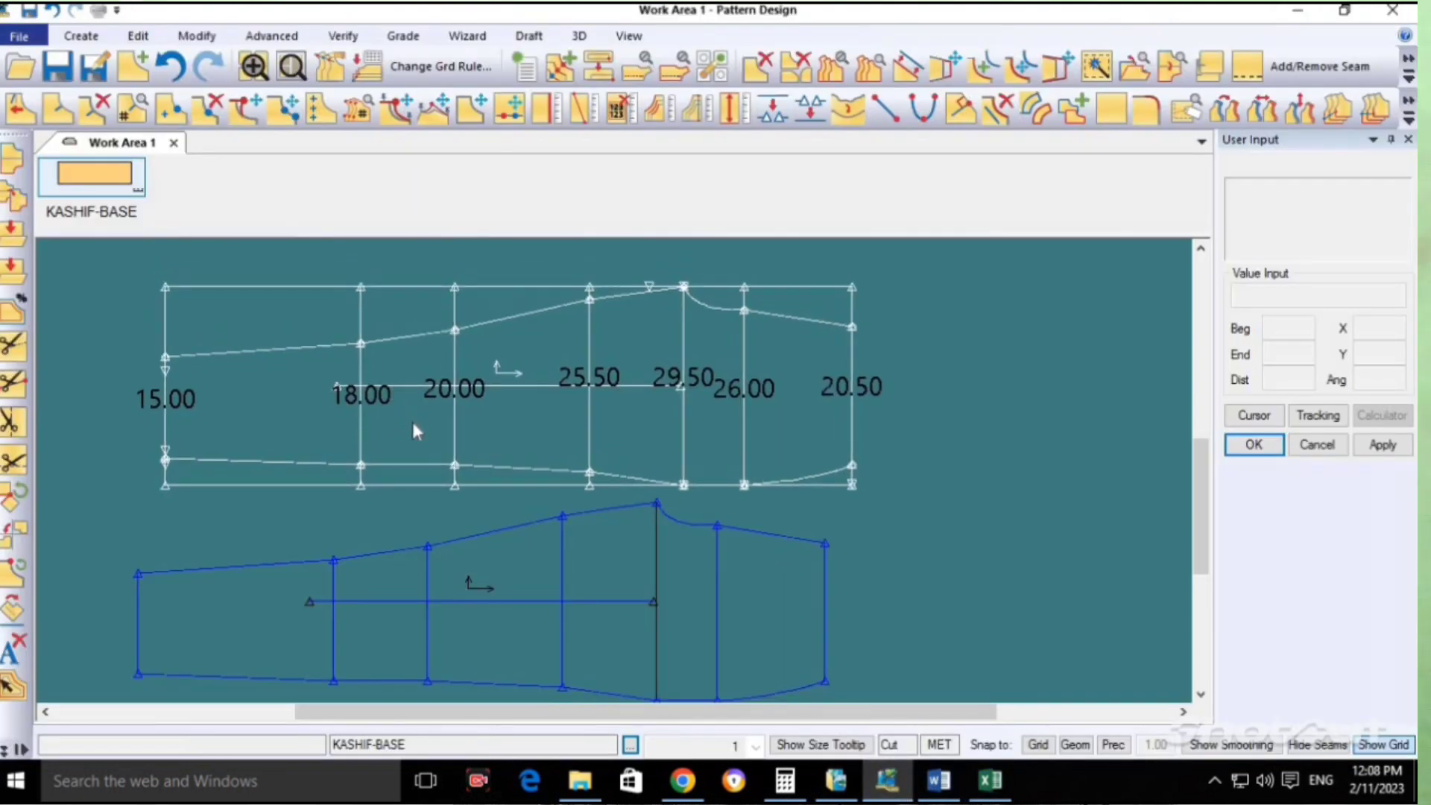
Measure the line lengths of the KASHIF-BASE frame's long upper edge, the upper segment of its hem line, and its waist line.
click(546, 108)
click(328, 286)
right_click(328, 286)
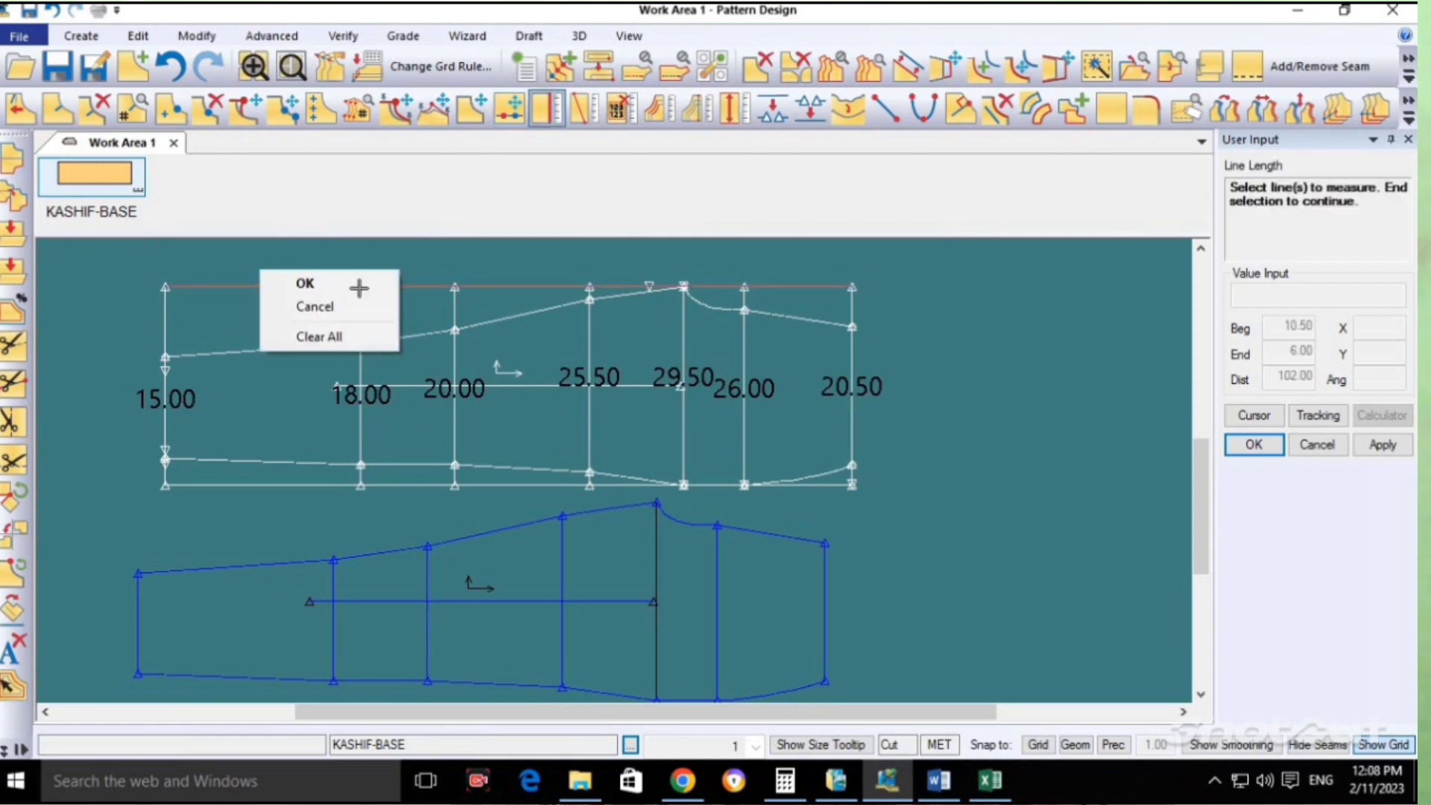
click(362, 280)
click(166, 316)
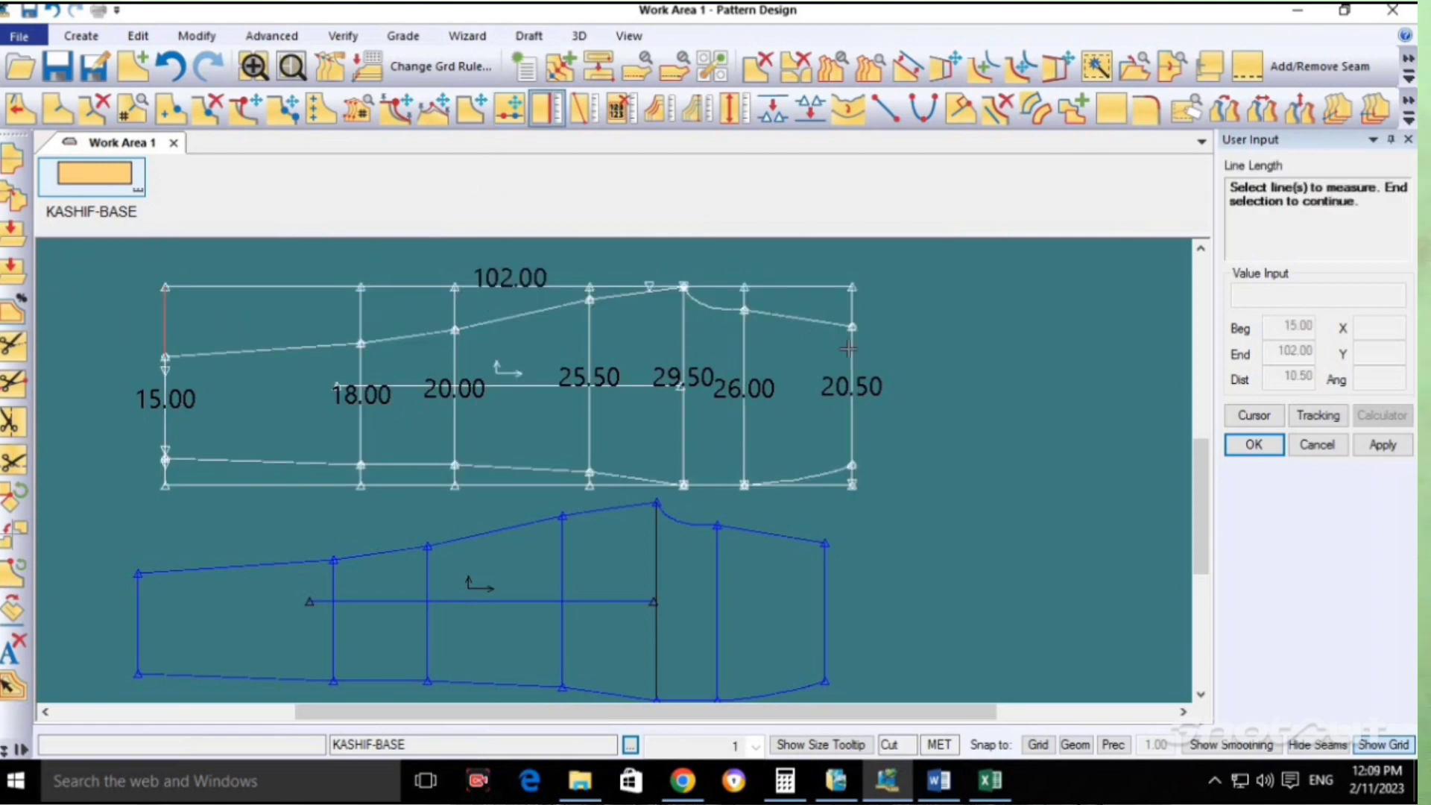
click(852, 350)
right_click(930, 377)
click(935, 373)
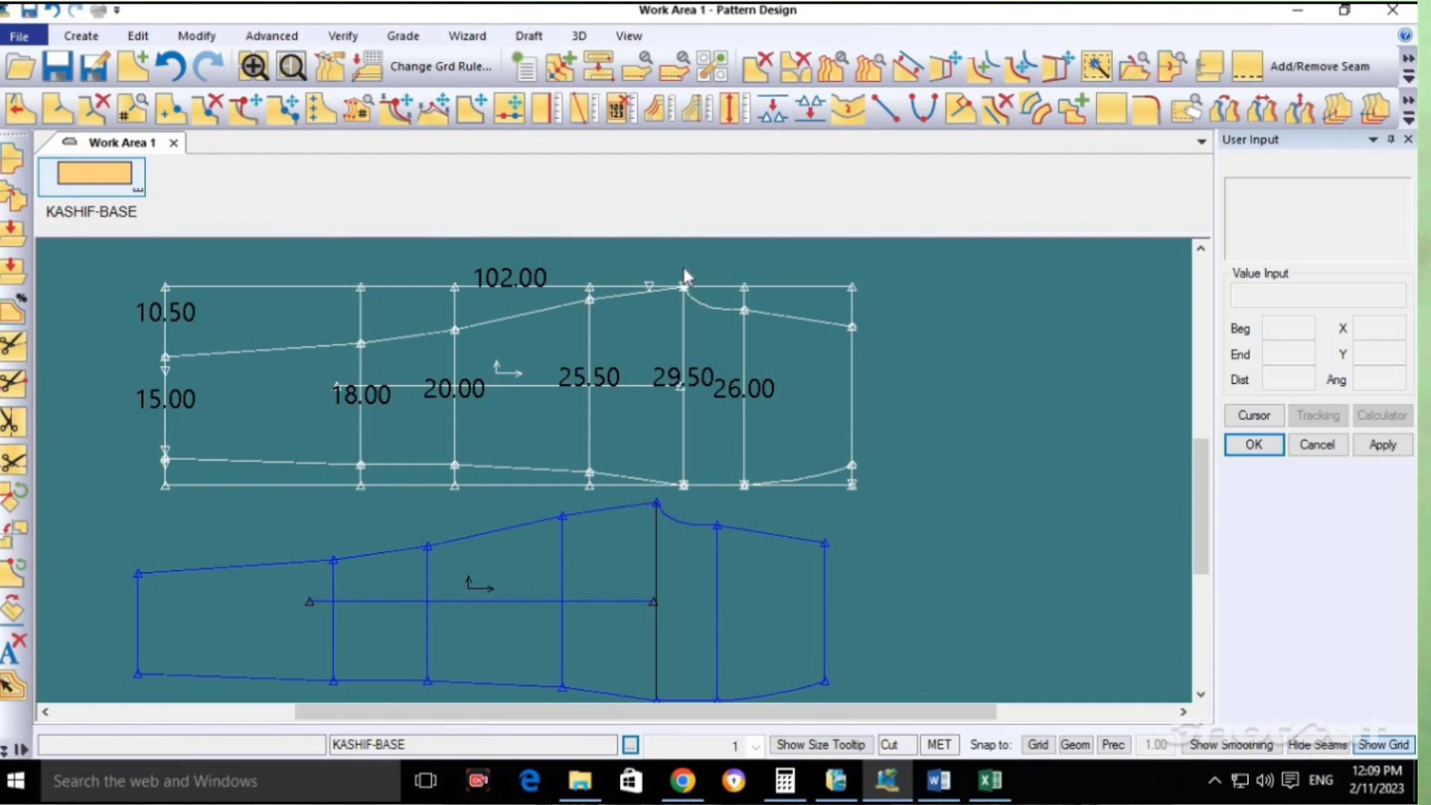
Switch to the Kashif Base workbook in Excel and review the 1/2 thigh rows and the front width row.
click(995, 779)
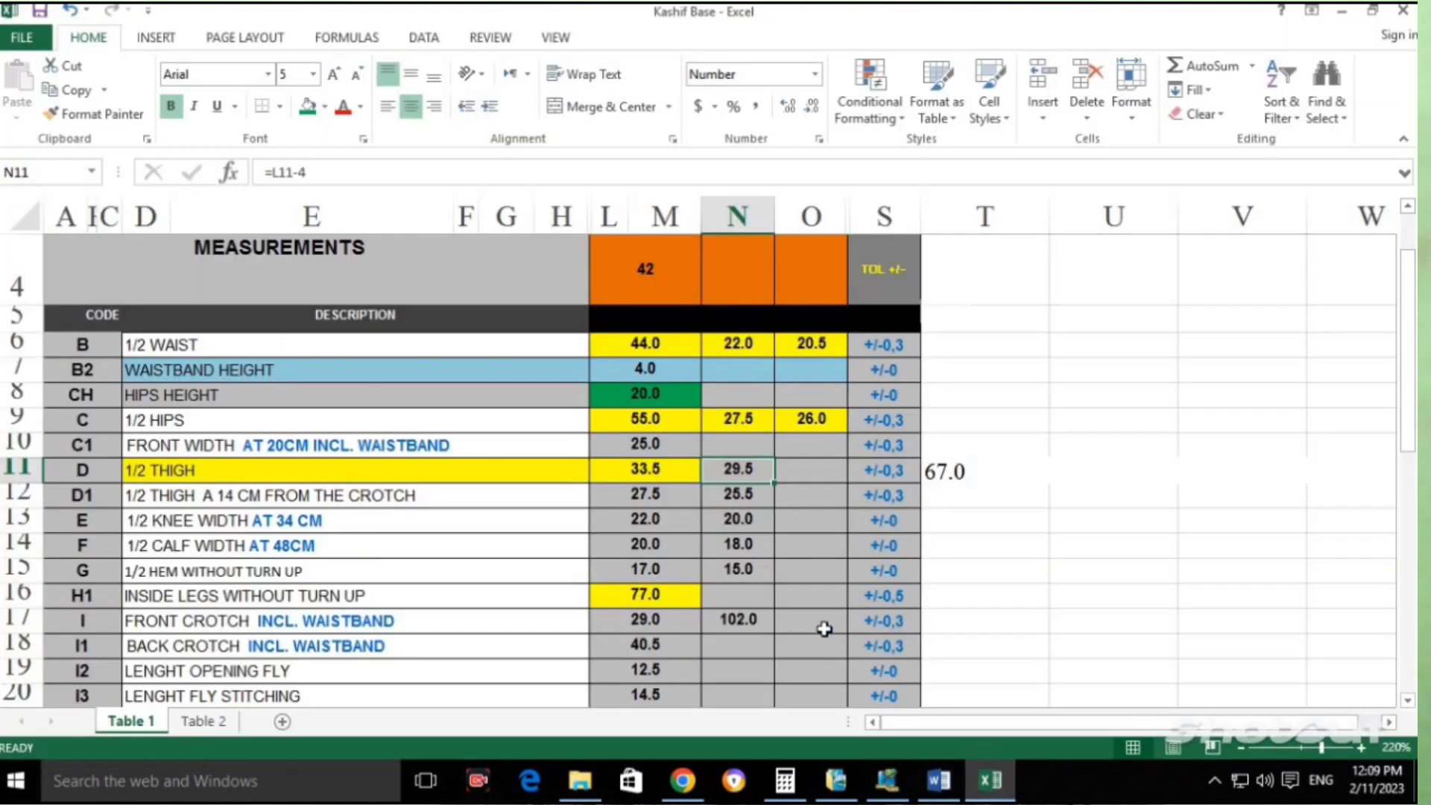
click(187, 496)
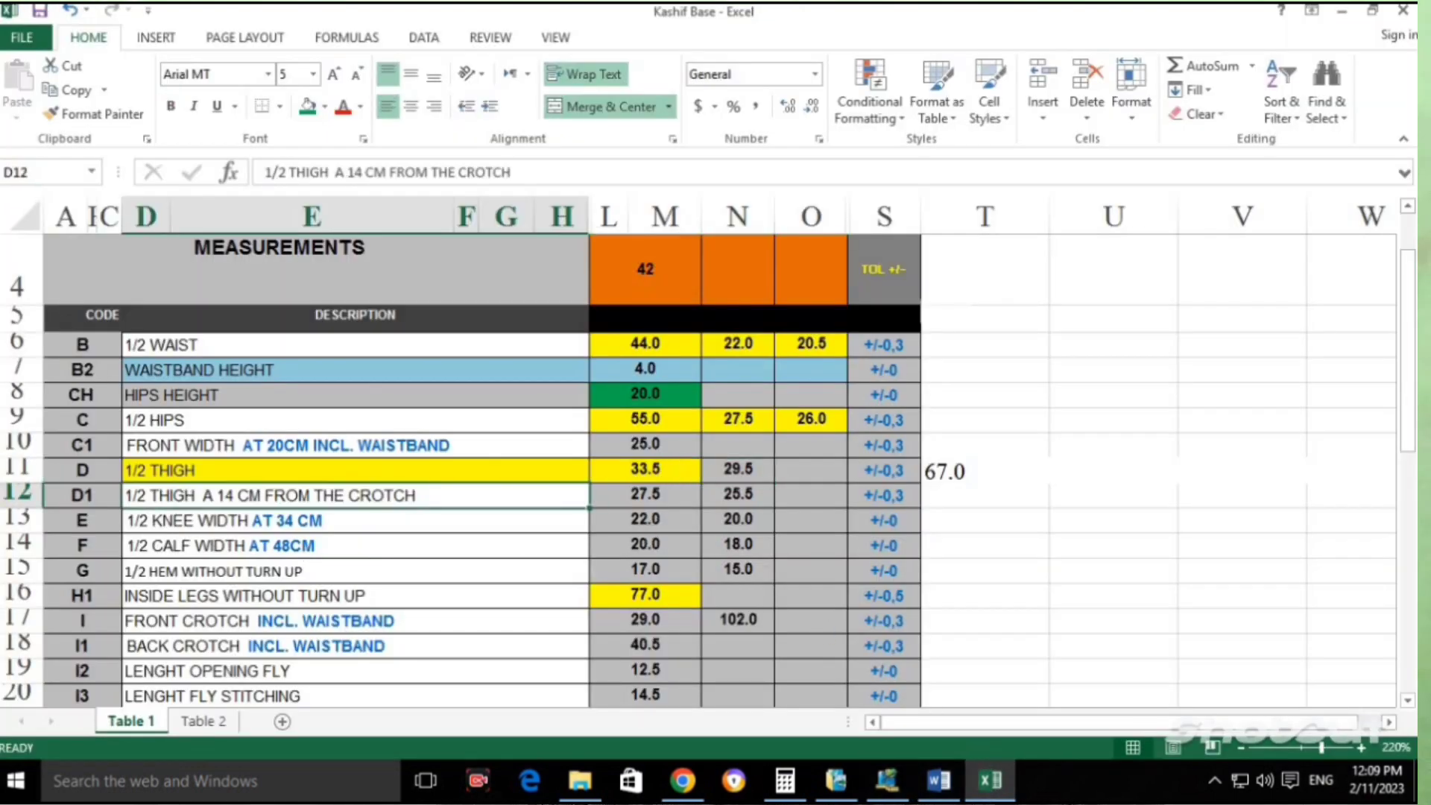
key(Right)
key(Right)
key(Left)
key(Up)
key(Up)
key(Up)
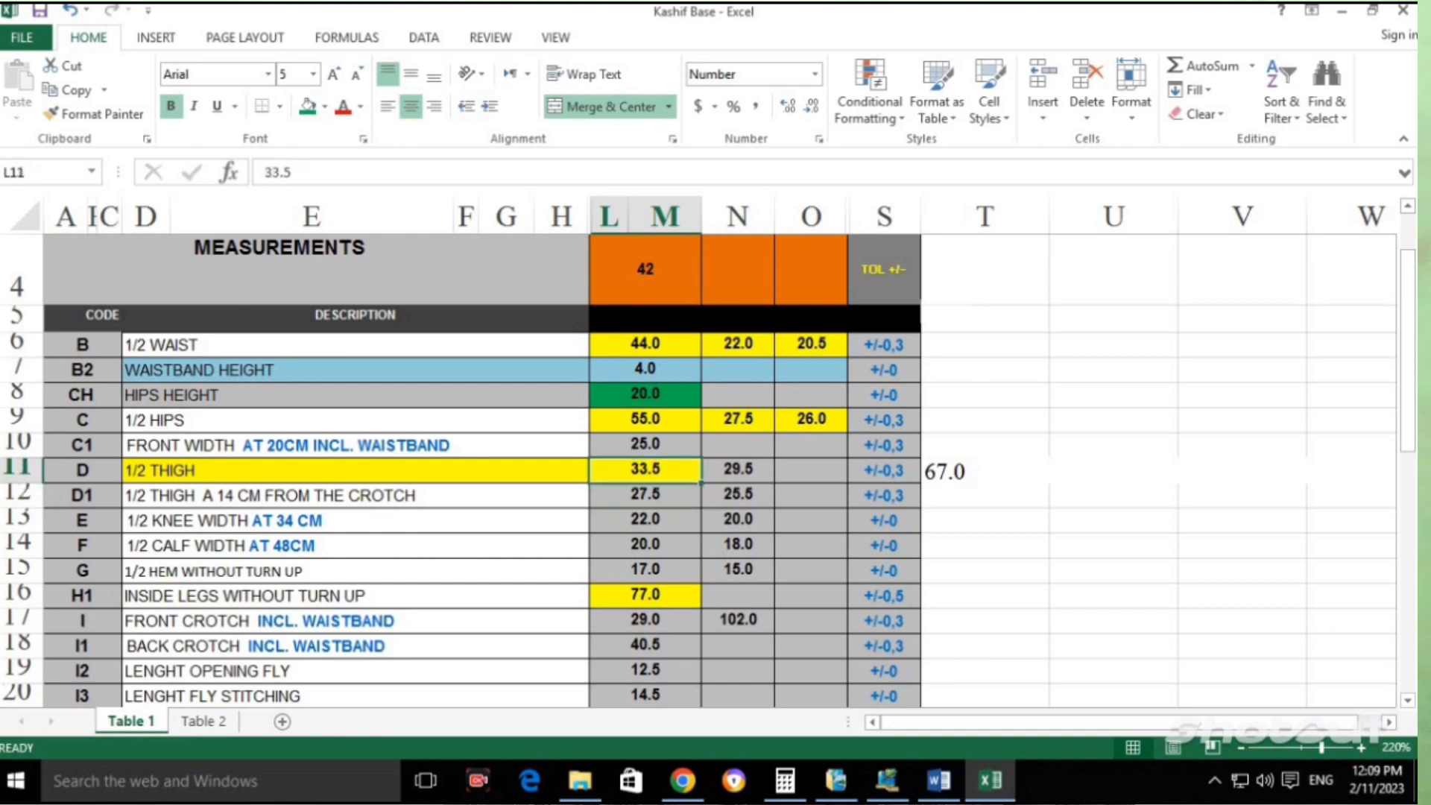
key(Down)
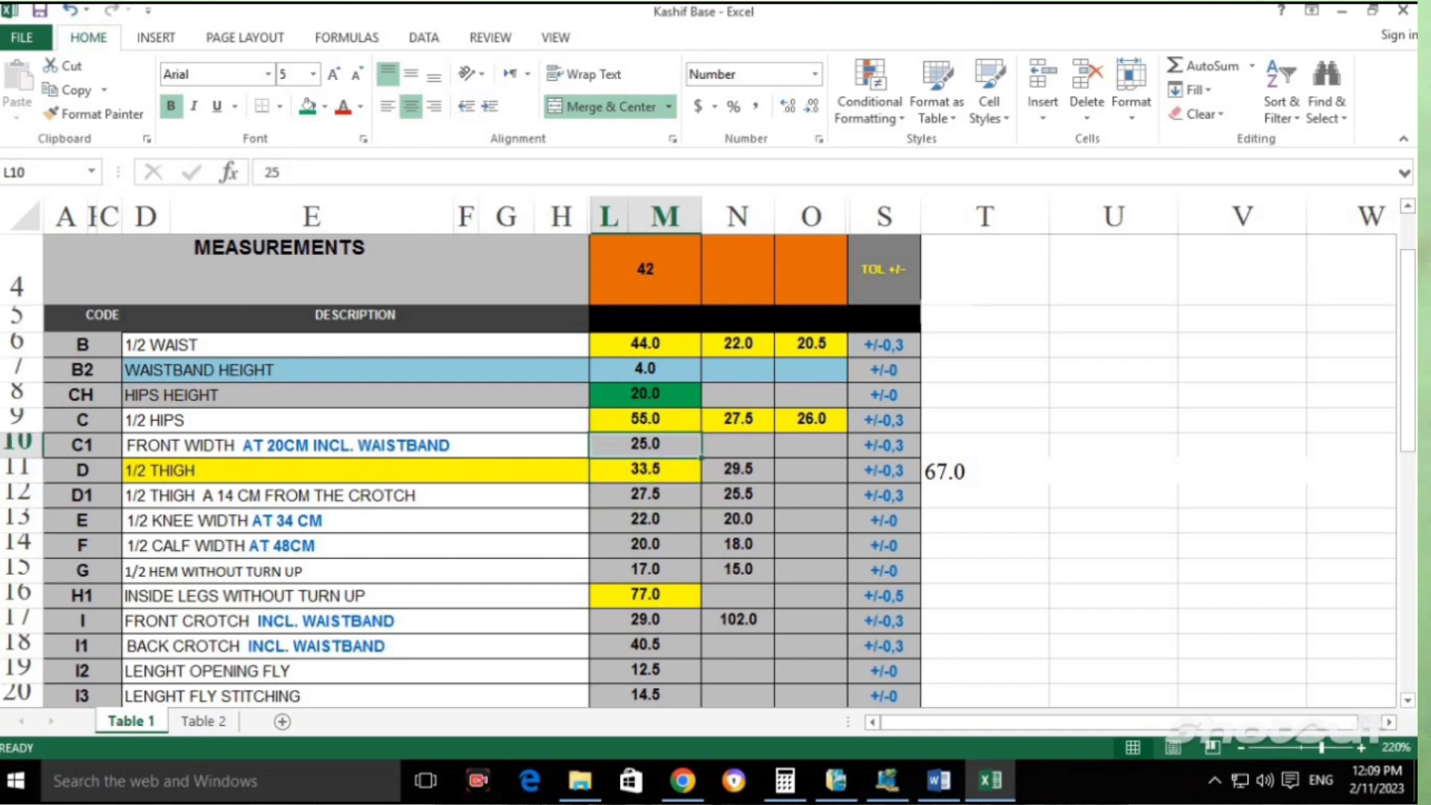
Examine the halved 1/2 waist formula, and the 1/2 hips value with its halved and reduced values.
key(Up)
key(Up)
key(Up)
key(Up)
key(Right)
key(Right)
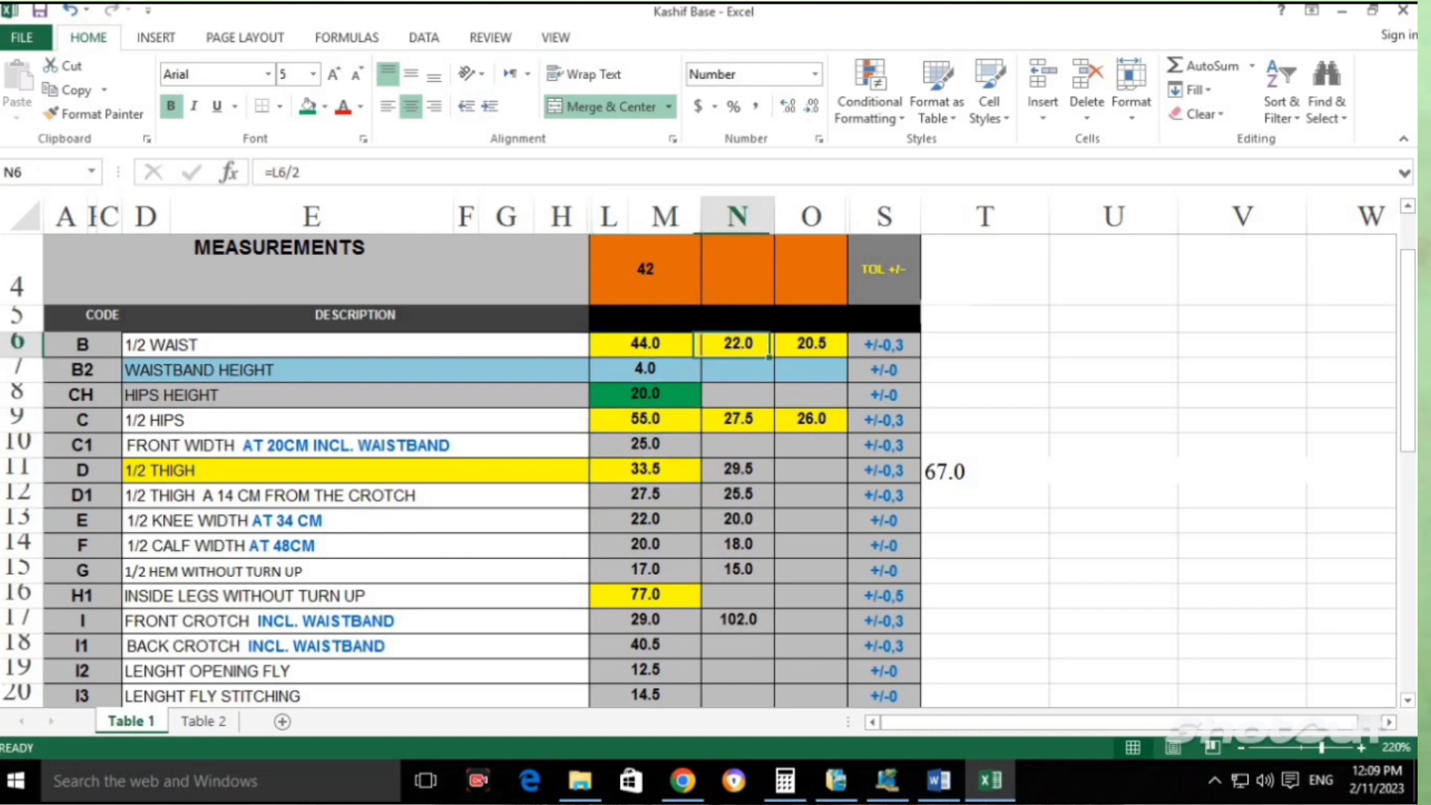
key(Left)
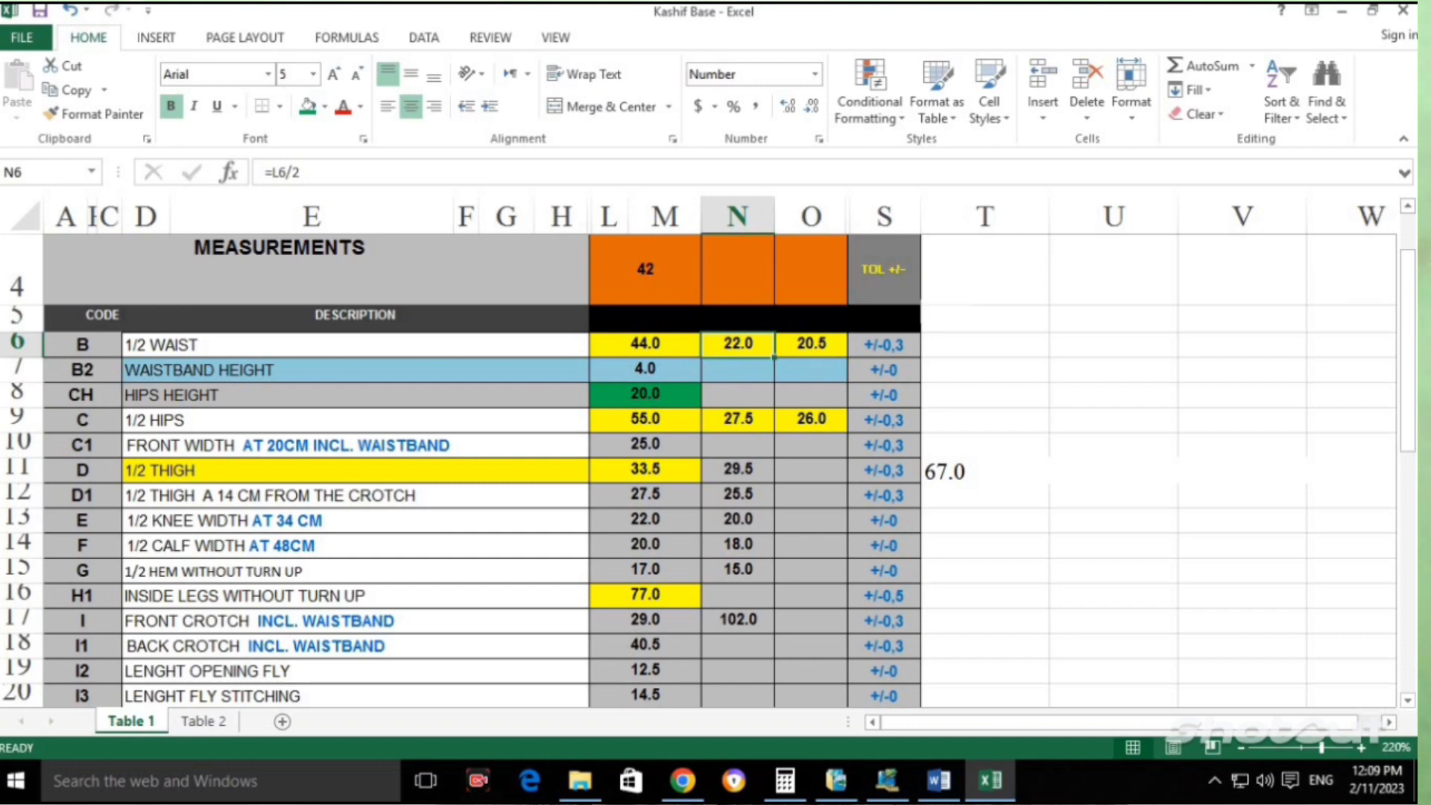
key(Down)
key(Down)
key(Down)
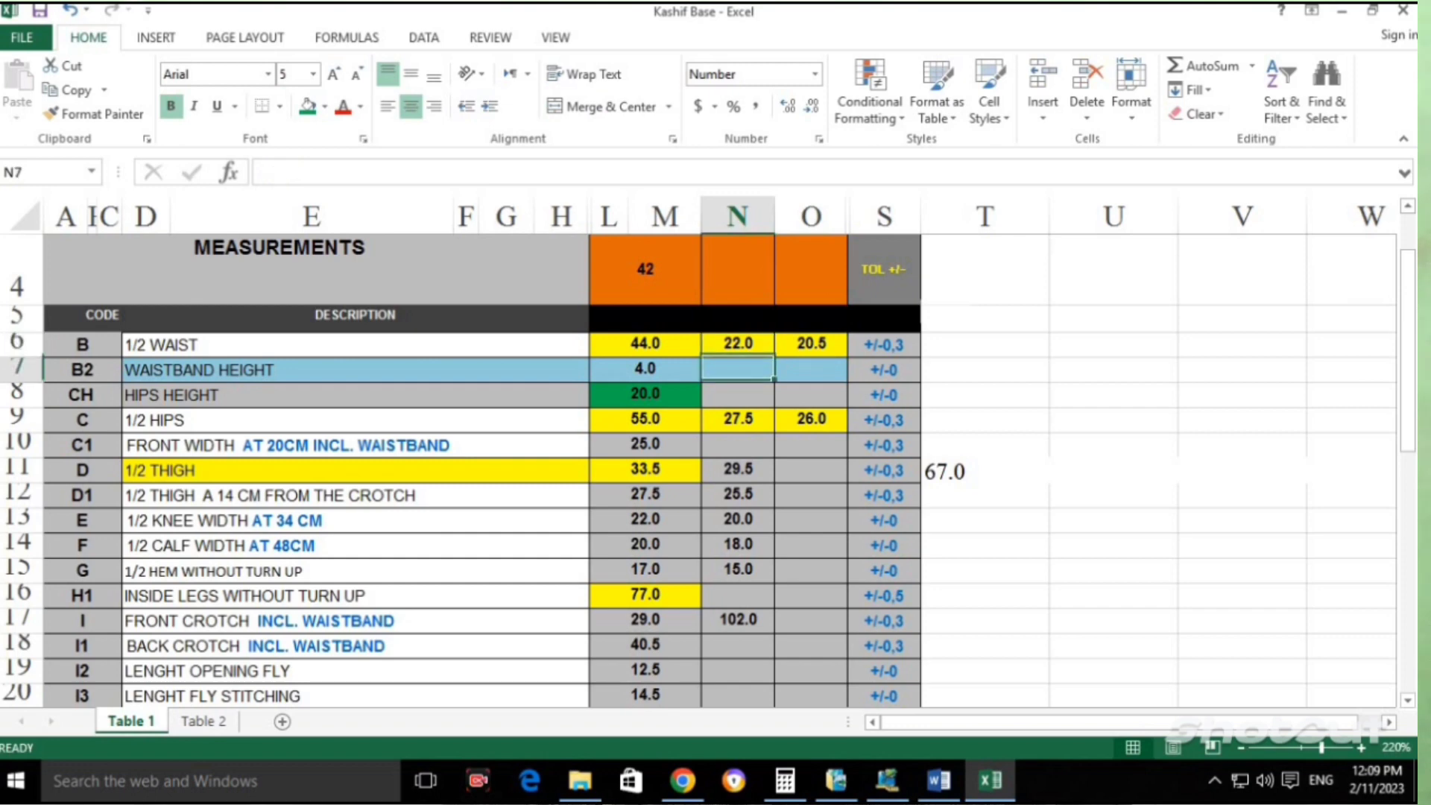
key(Left)
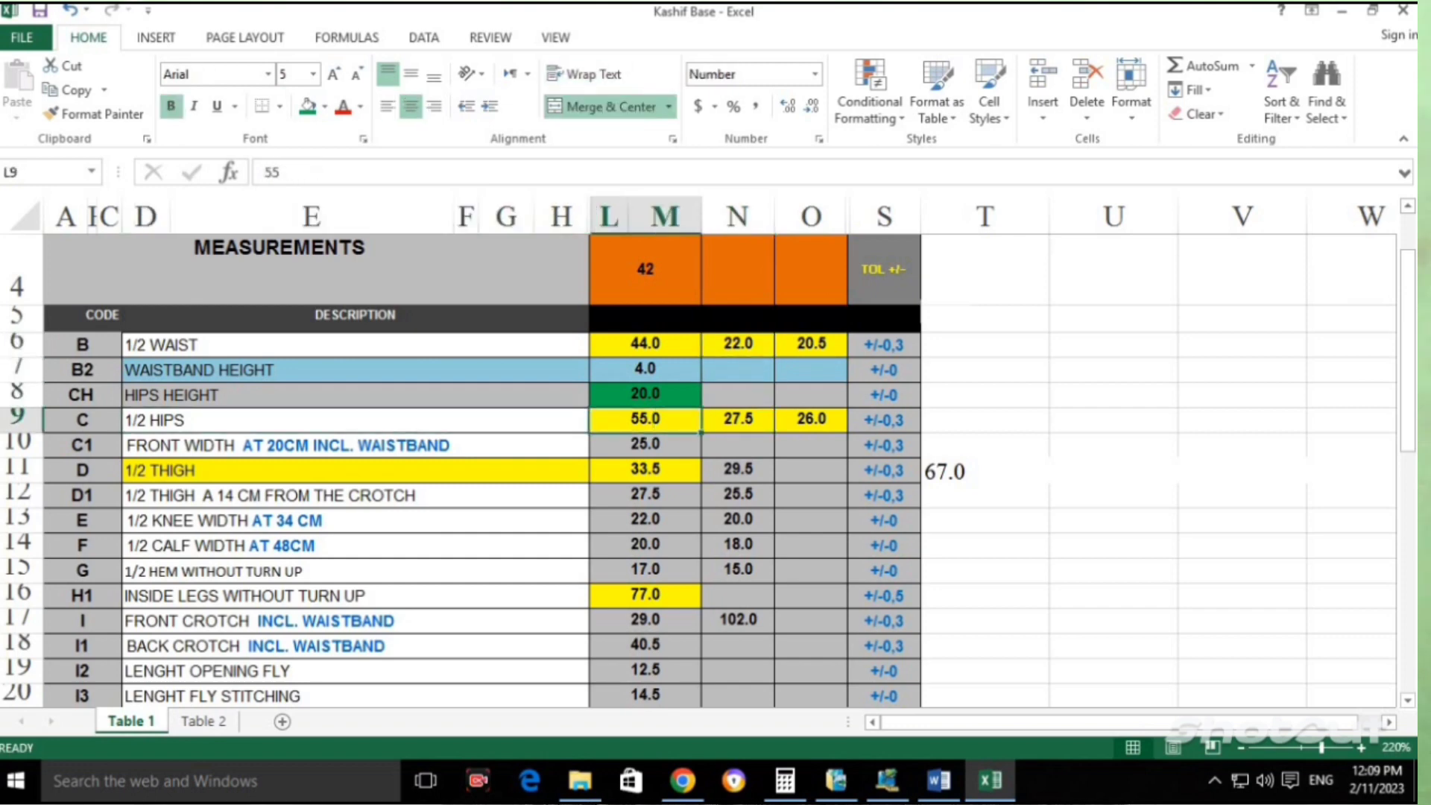
key(Right)
key(Right)
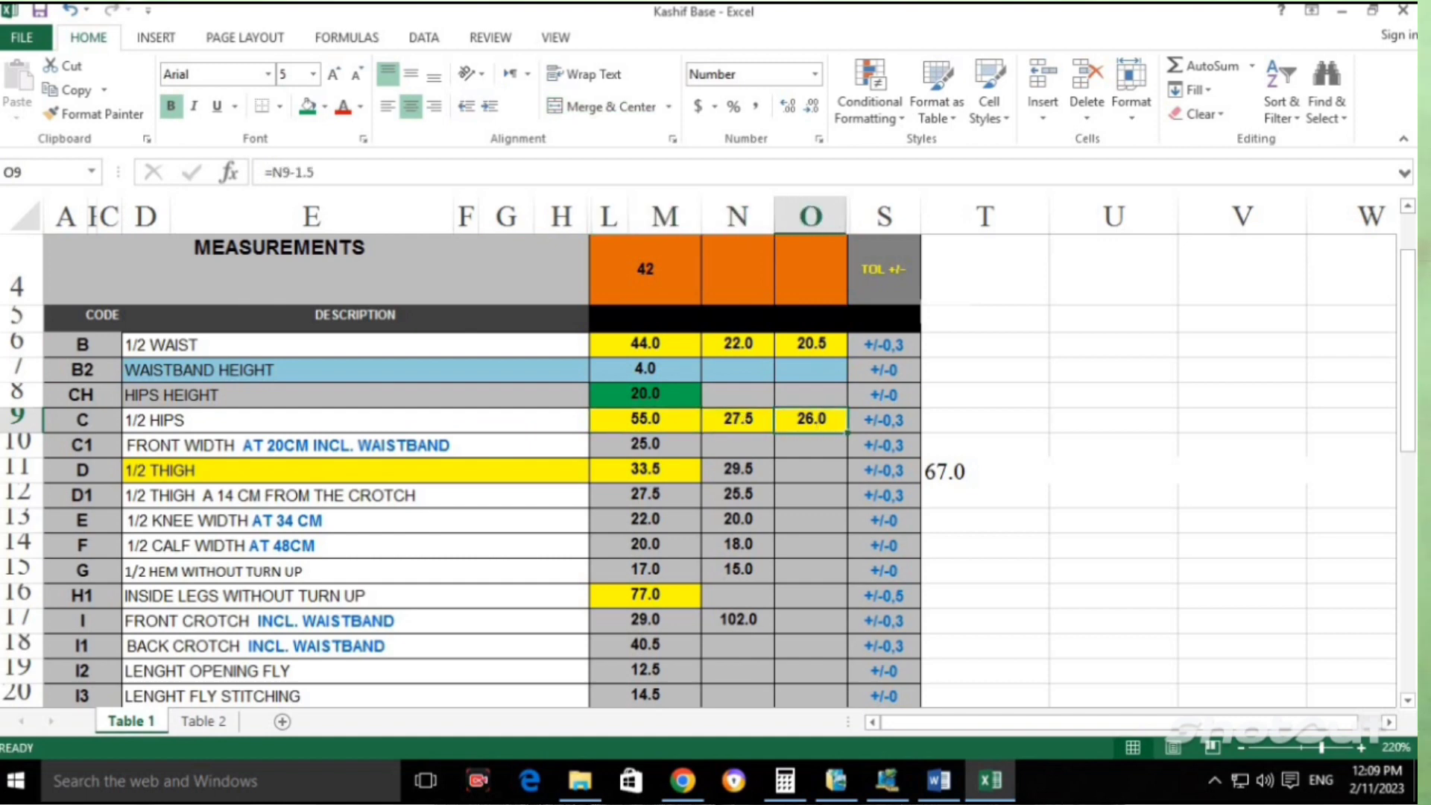
Check the 1/2 waist row from its full size 42 value through the halved value to the 1.5 reduction.
key(Up)
key(Up)
key(Up)
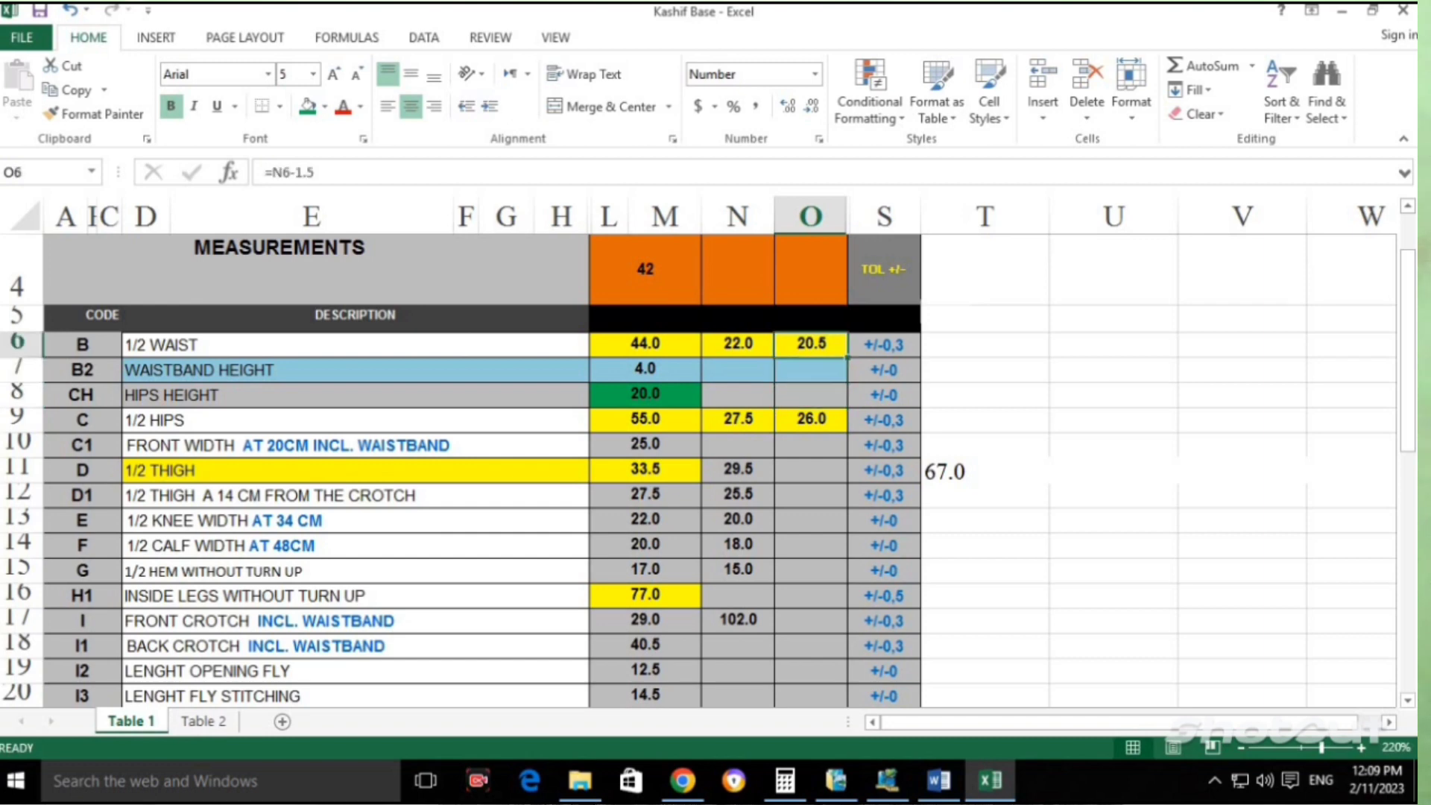
key(Left)
key(Left)
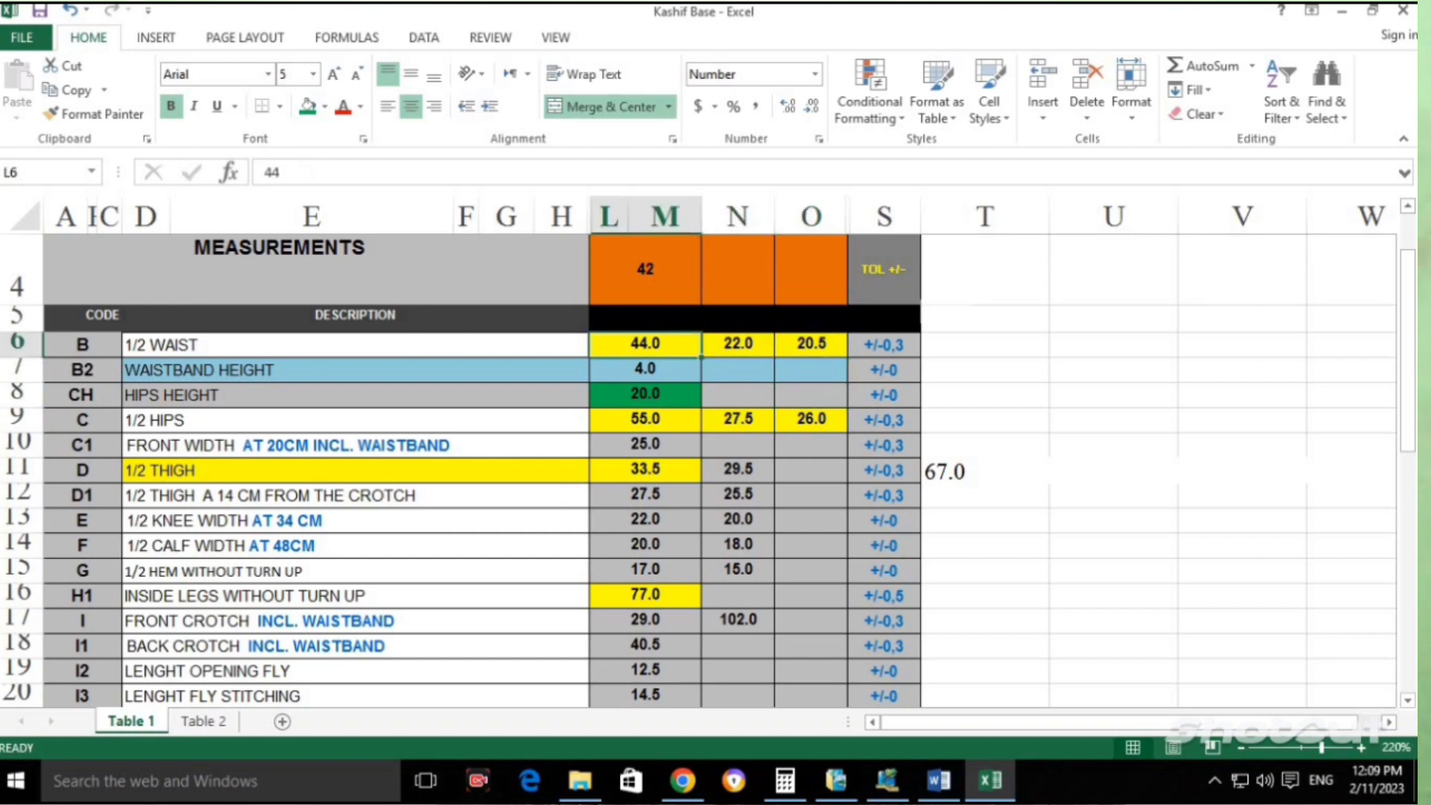
key(Right)
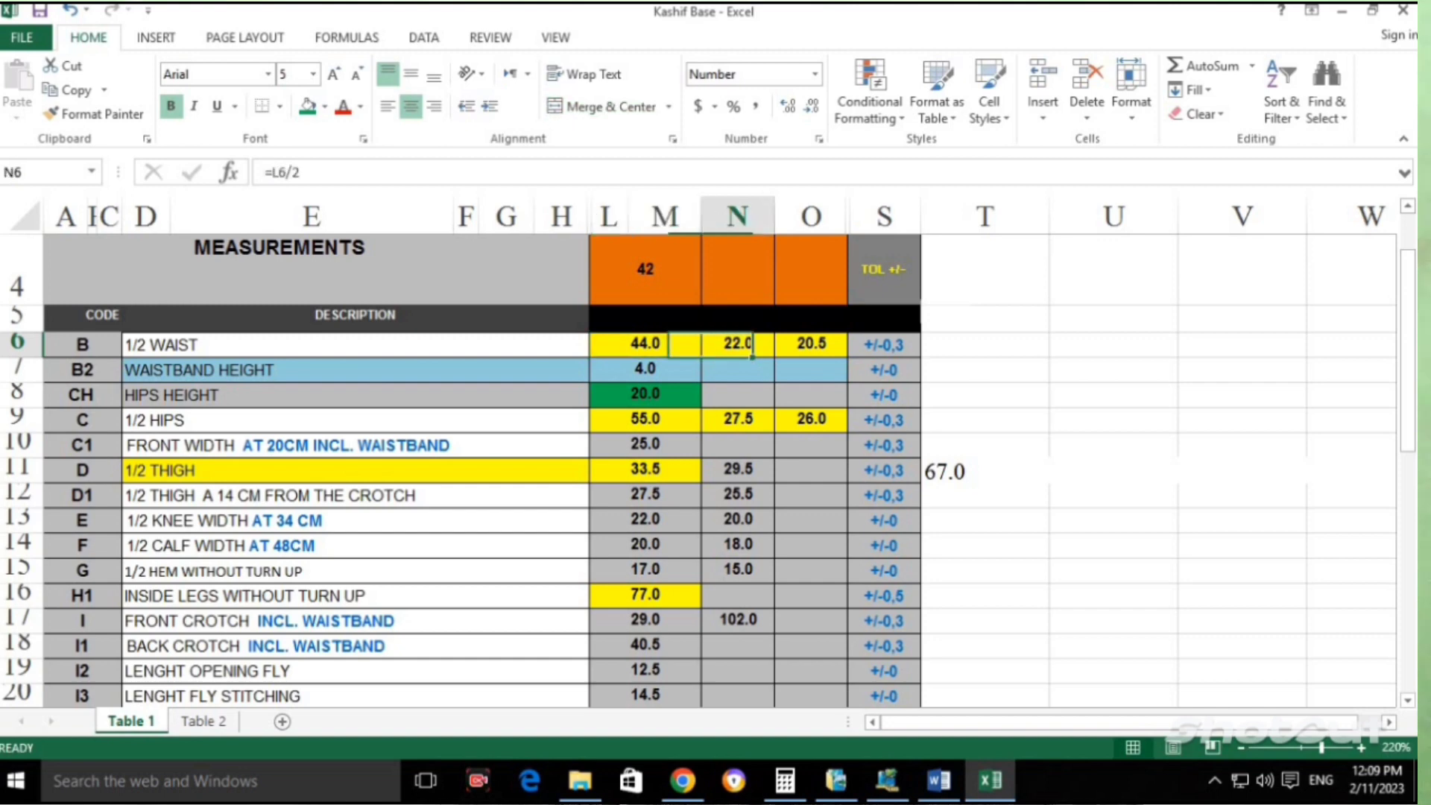
key(Right)
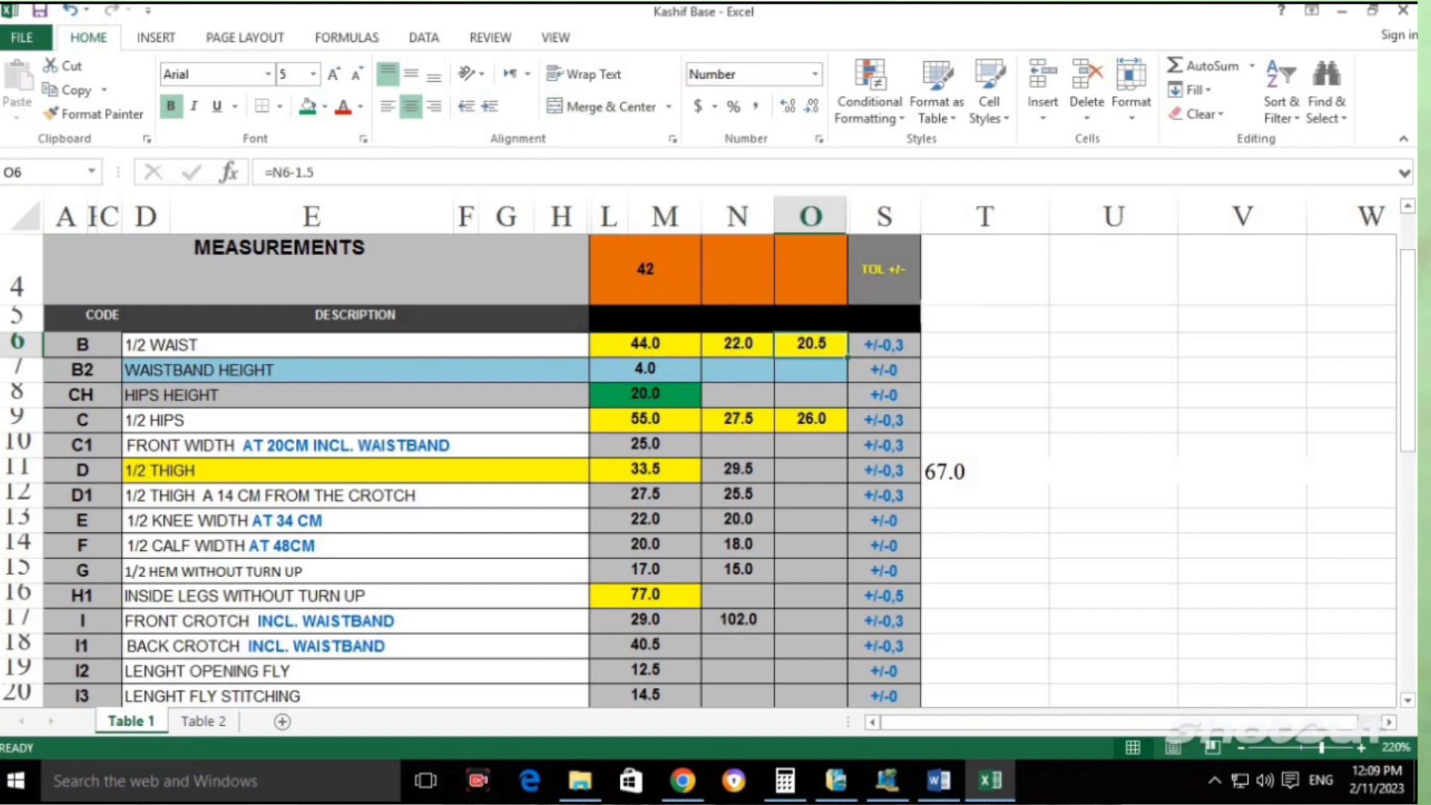
Compare the 1/2 hips value for size 42 with its halved value and the value reduced by 1.5.
key(Down)
key(Down)
key(Down)
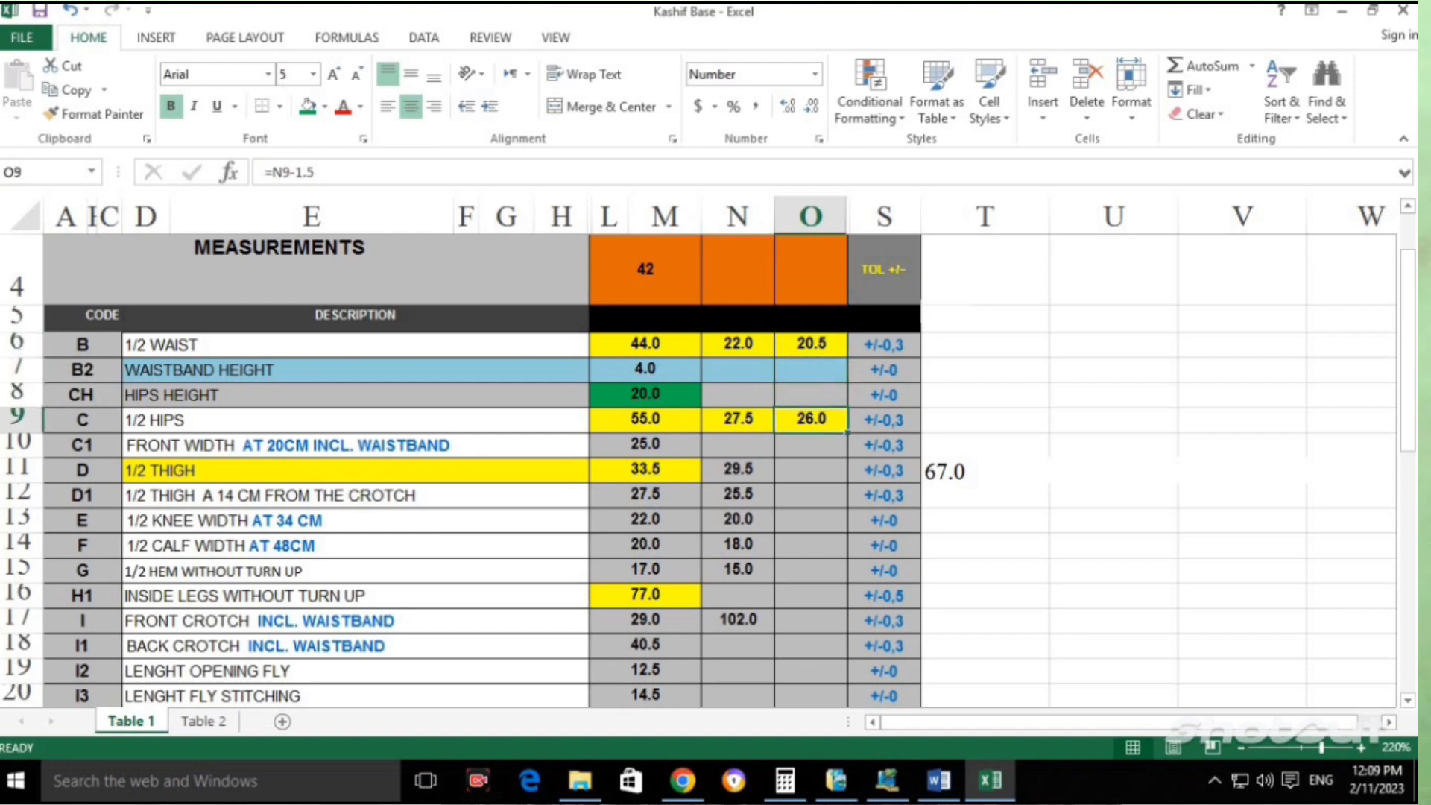
key(Left)
key(Left)
key(Right)
key(Right)
key(Left)
key(Left)
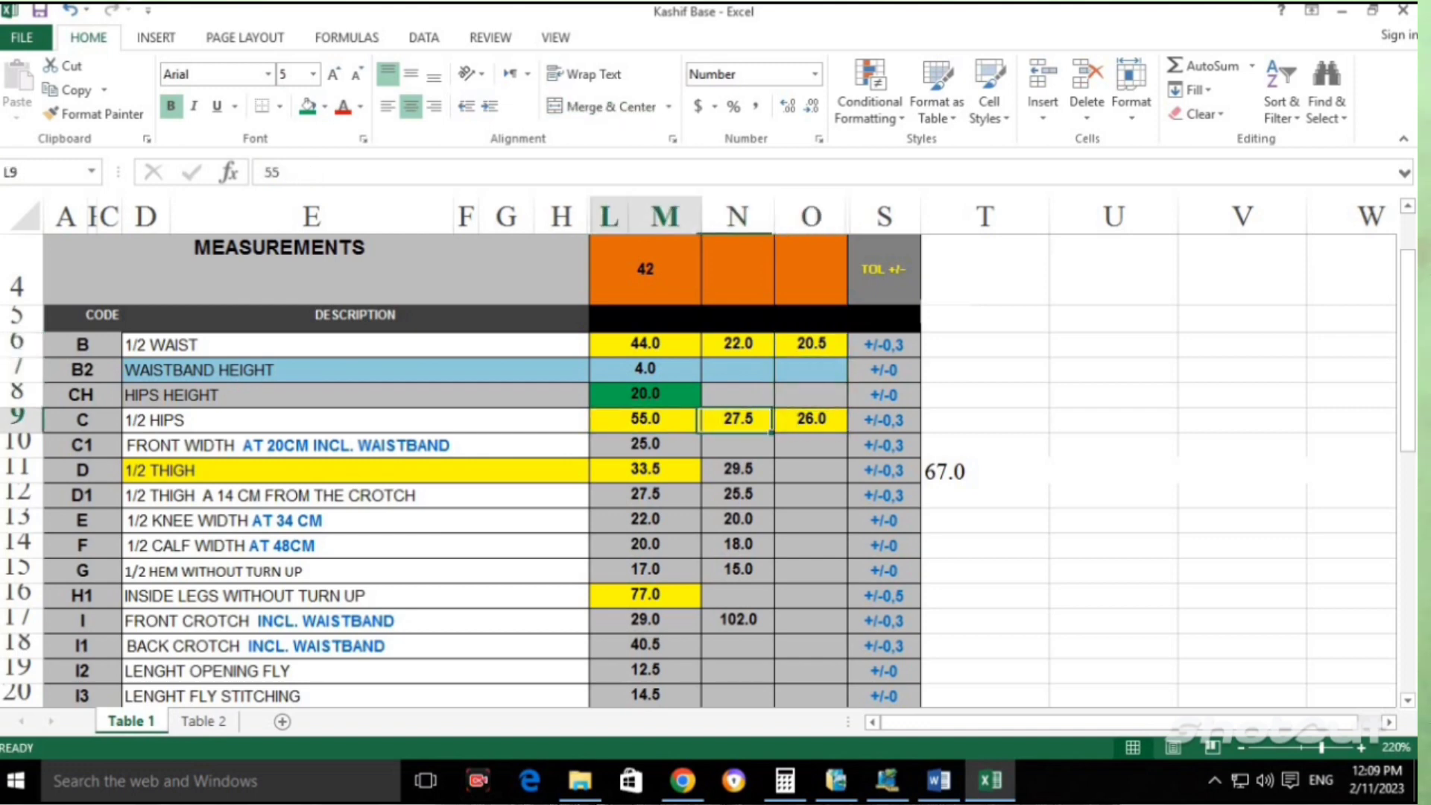
key(Right)
key(Left)
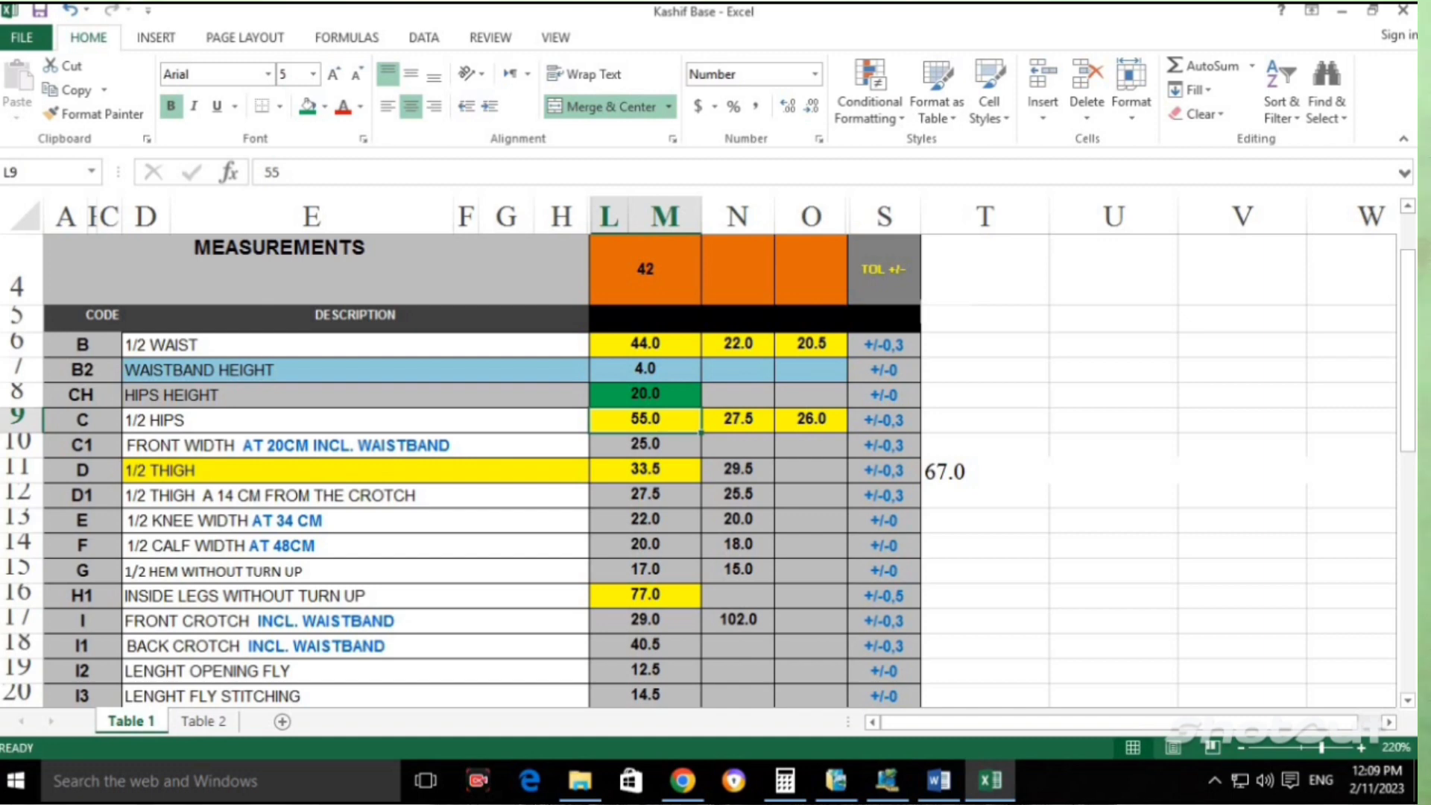
Review the front width value and the reduced values in the 1/2 thigh through 1/2 calf width rows.
key(Down)
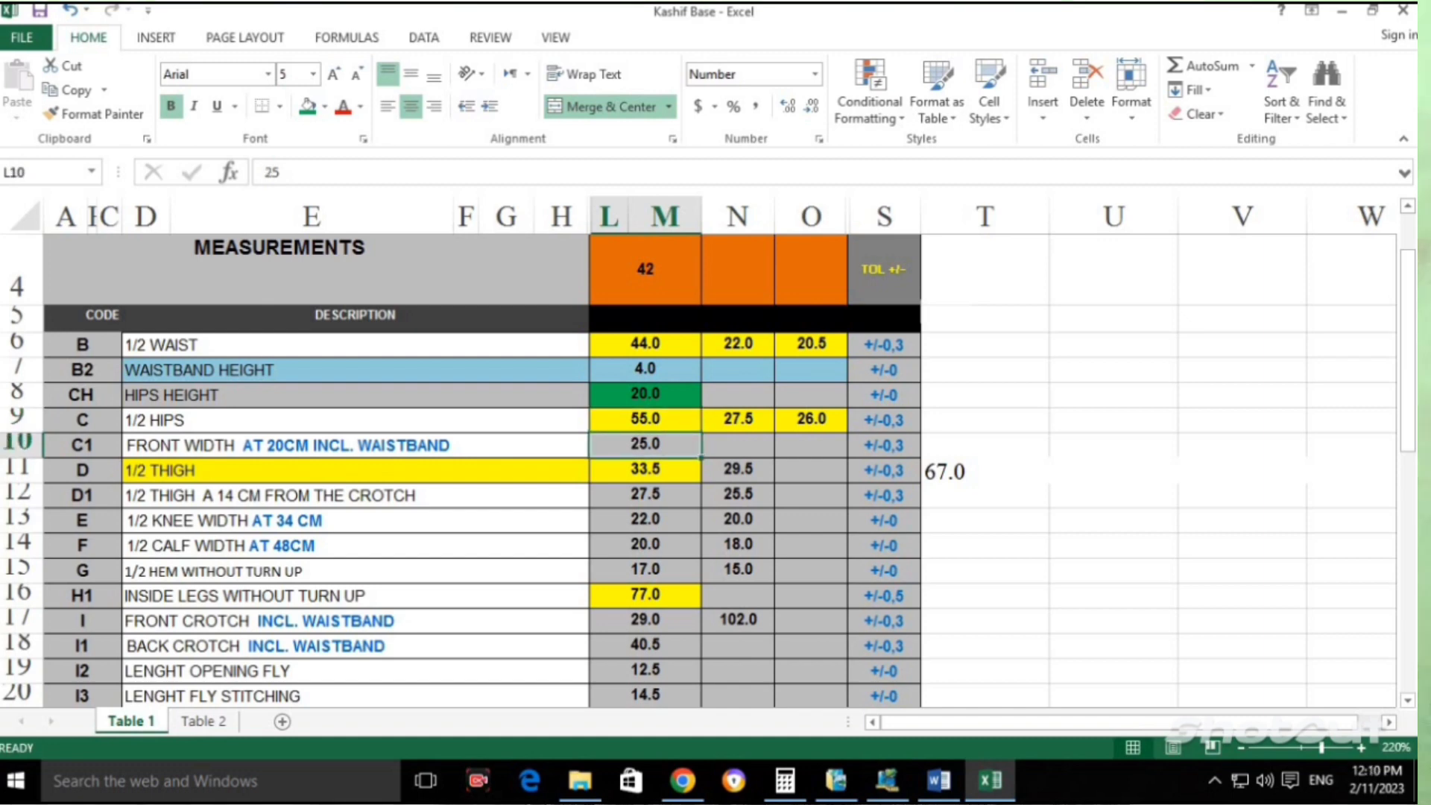
key(Down)
key(Right)
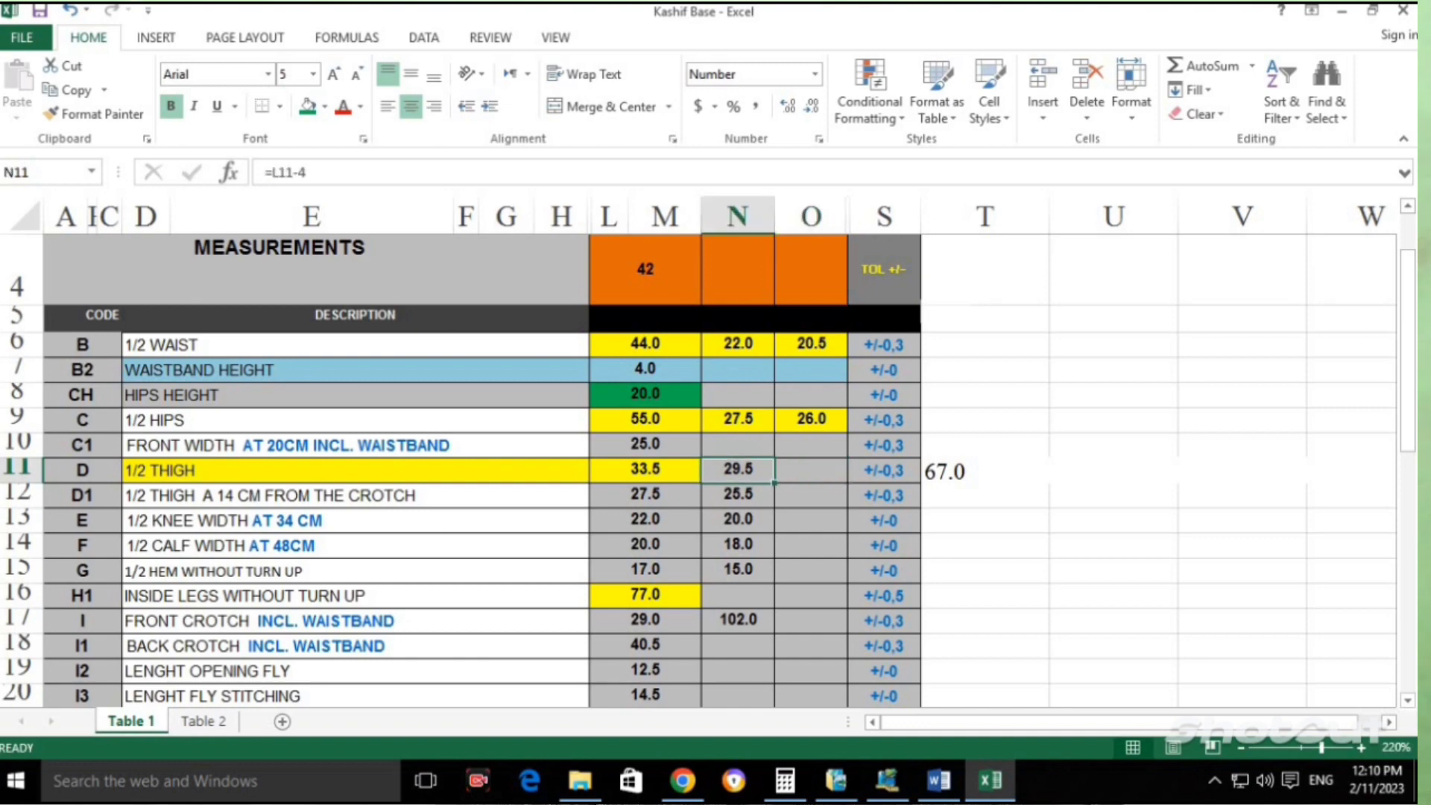
key(Down)
key(Down)
key(Down)
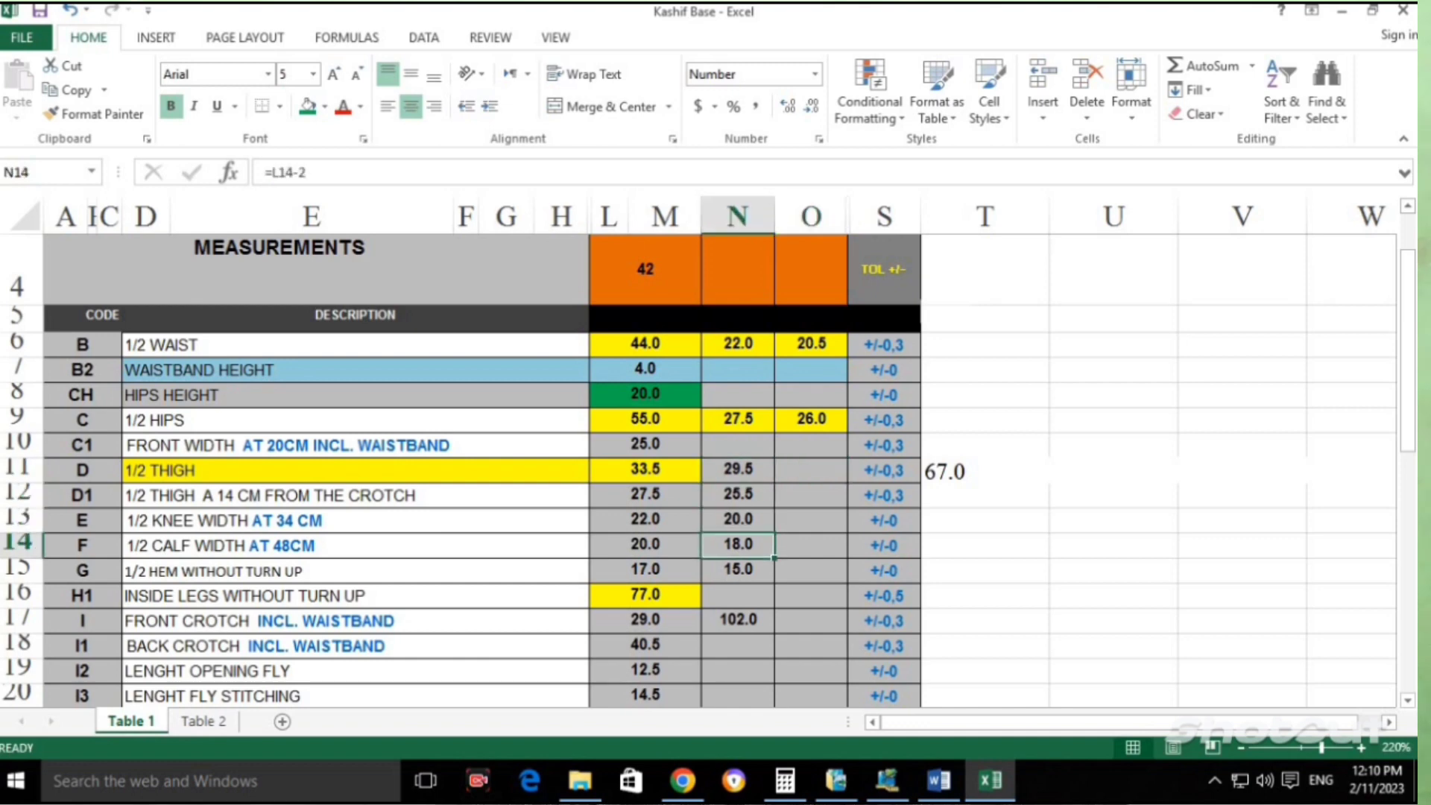
Switch back to Pattern Design and inspect the measured KASHIF-BASE draft together with the traced leg piece.
click(887, 780)
click(83, 36)
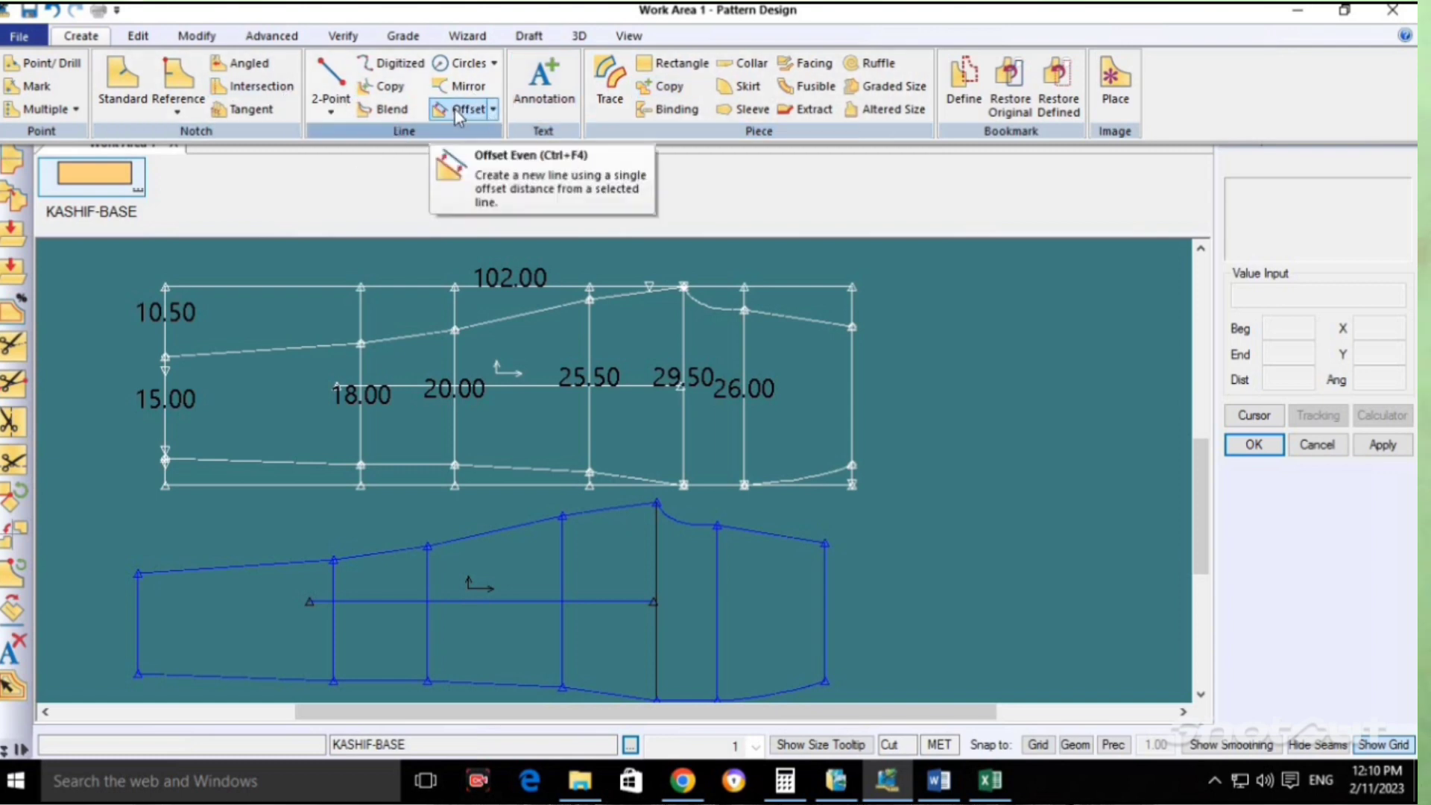
click(674, 365)
scroll(670, 368, down, 1)
click(663, 354)
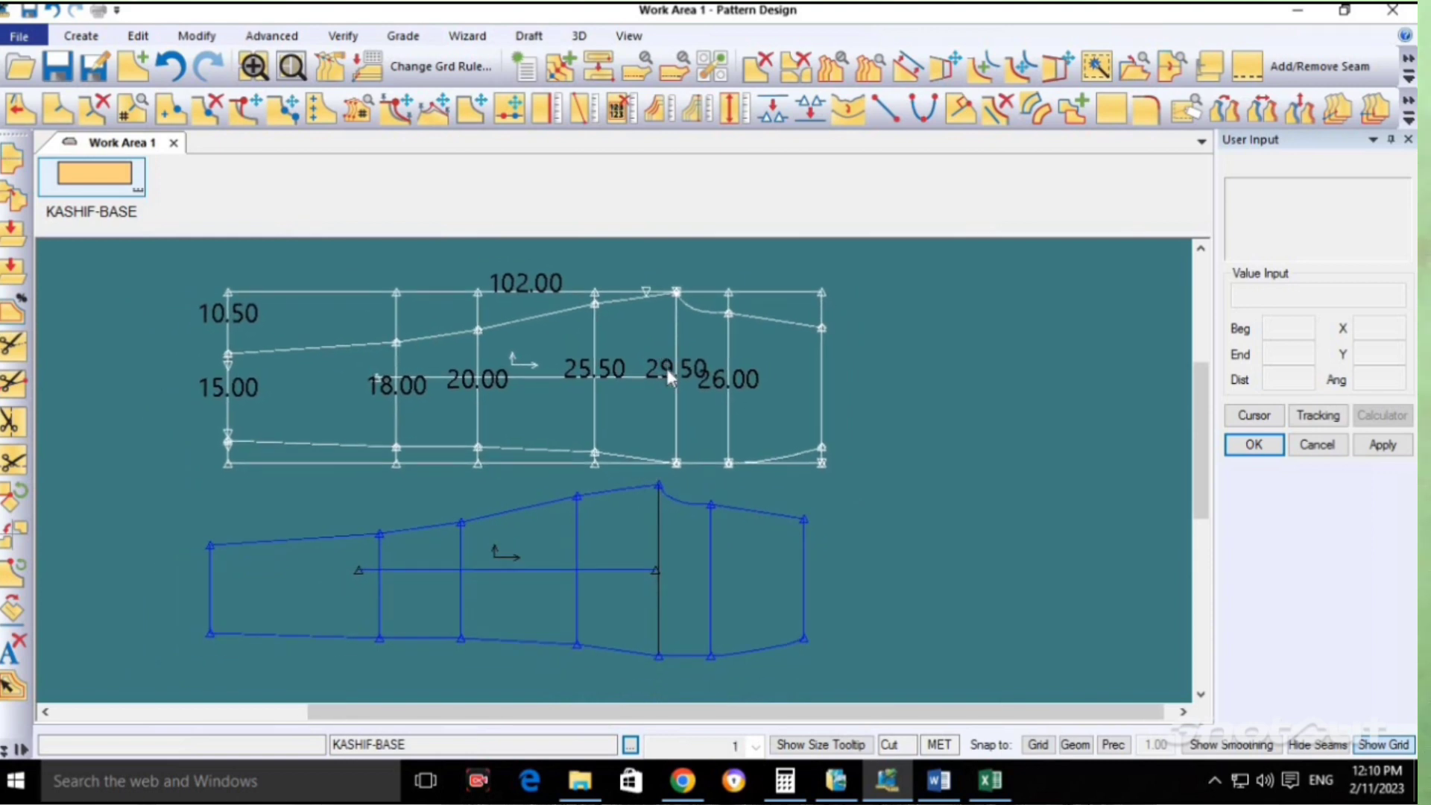
click(293, 71)
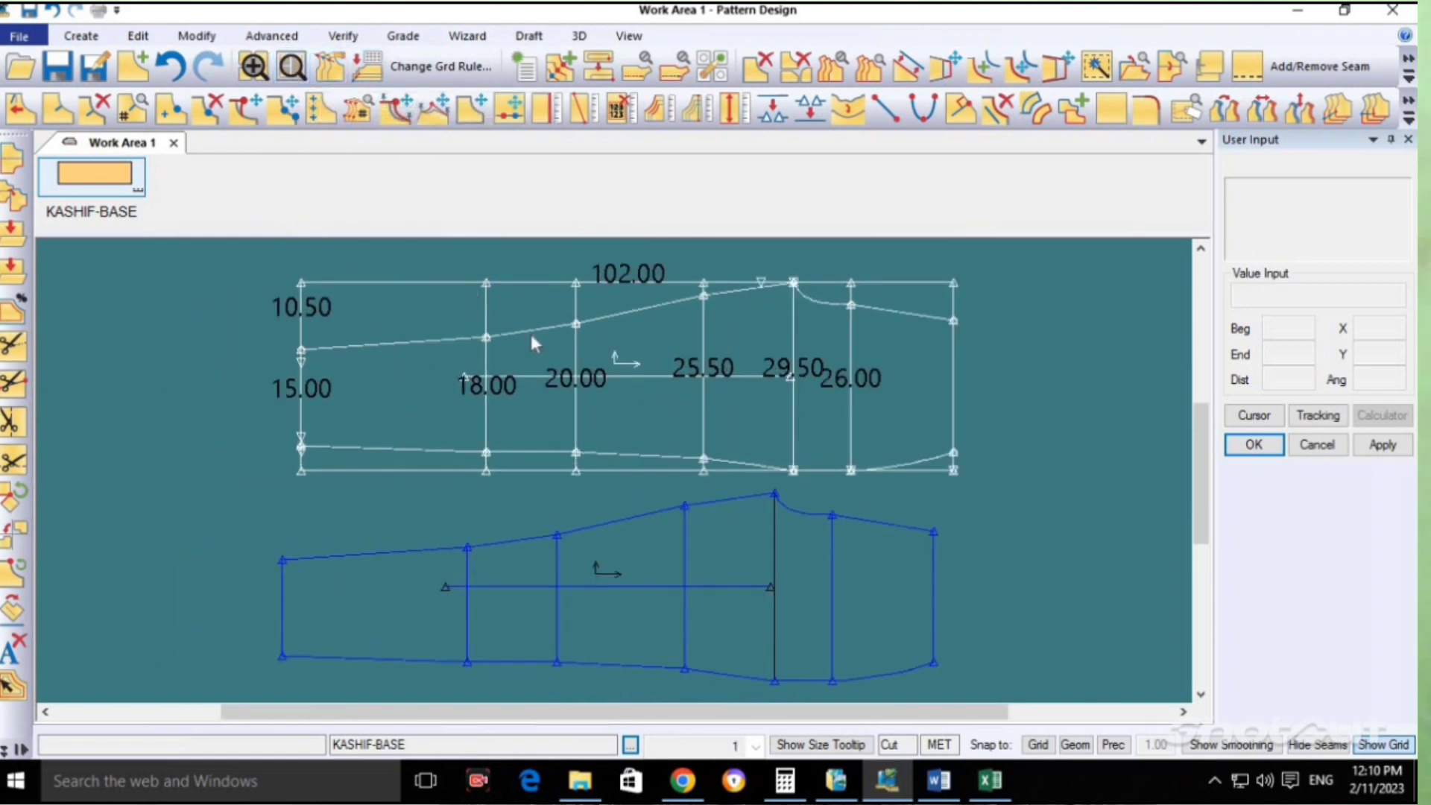